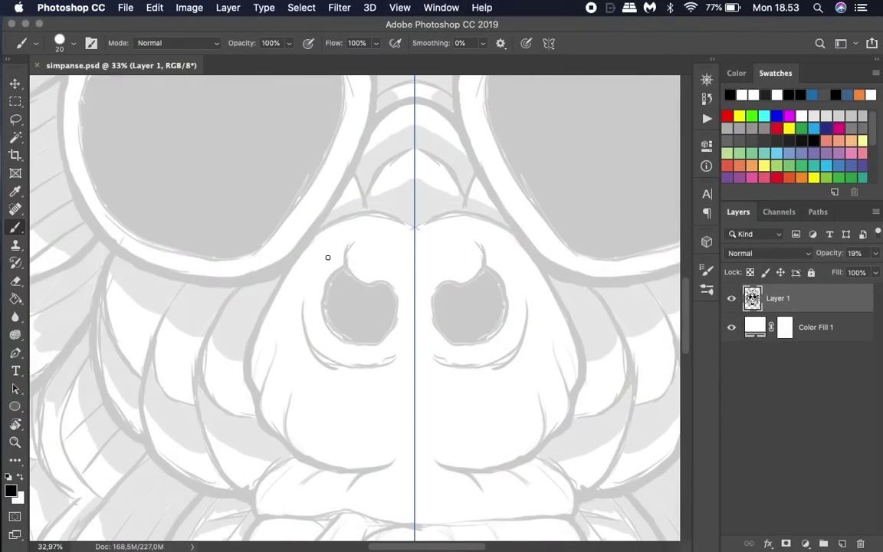
# Step: Inspect the brush presets several times, closing the menu each time
pyautogui.rightClick(327, 257)
pyautogui.press('Escape')
pyautogui.rightClick(362, 285)
pyautogui.press('Escape')
pyautogui.rightClick(388, 371)
pyautogui.press('Escape')
# Step: Add an empty Layer 2 above the sketch and tilt the view for drawing
pyautogui.hotkey('ctrl', 'shift', 'alt', 'n')
pyautogui.press('r')
pyautogui.moveTo(453, 365)
pyautogui.mouseDown()
pyautogui.moveTo(438, 328)
pyautogui.moveTo(355, 319)
pyautogui.moveTo(398, 259)
pyautogui.moveTo(405, 192)
pyautogui.mouseUp()
# Step: Set stroke smoothing to 100% and ink the mirrored outline around both nostrils
pyautogui.press('b')
pyautogui.hotkey('ctrl', 'z')
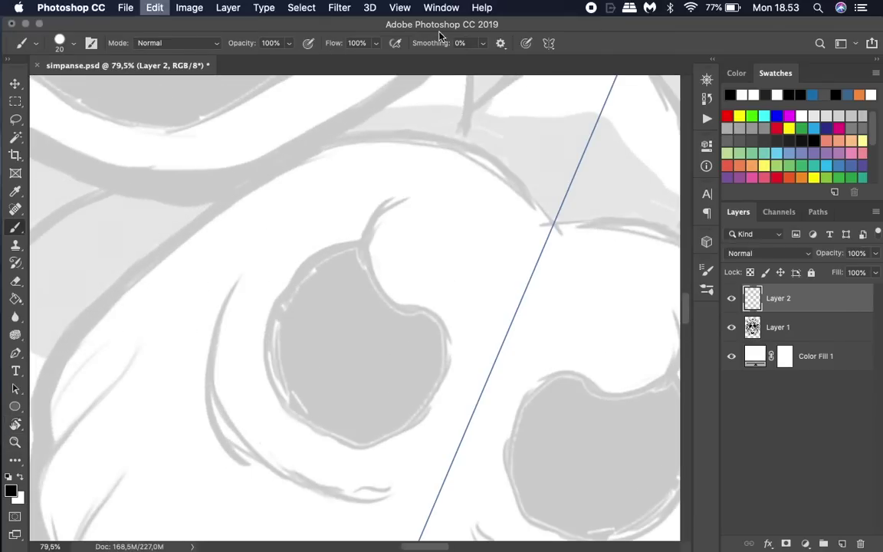
pyautogui.hotkey('alt', '0')
pyautogui.moveTo(371, 227)
pyautogui.mouseDown()
pyautogui.moveTo(398, 301)
pyautogui.moveTo(453, 341)
pyautogui.moveTo(425, 414)
pyautogui.moveTo(353, 449)
pyautogui.moveTo(263, 366)
pyautogui.moveTo(293, 274)
pyautogui.mouseUp()
# Step: Reframe the view on the nostril tip and draw its pointed tail
pyautogui.press('r')
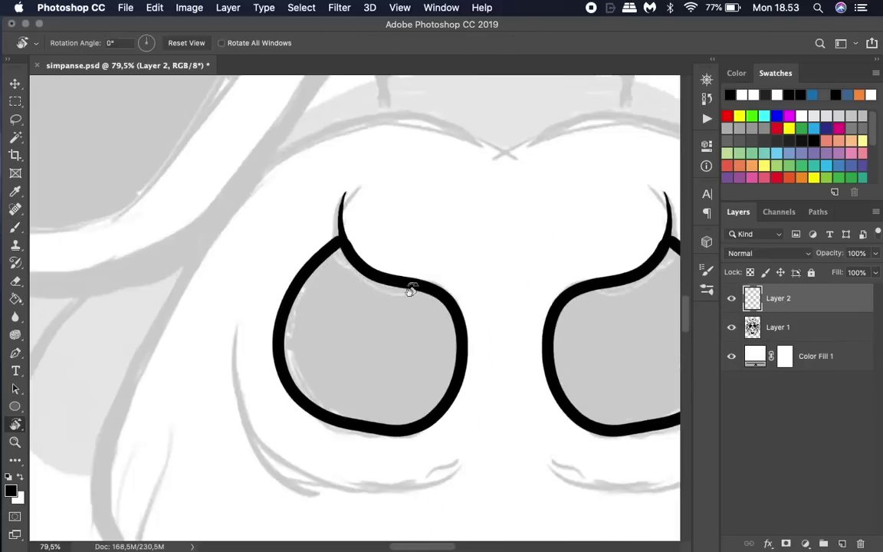
pyautogui.press('z')
pyautogui.hotkey('ctrl', '0')
pyautogui.moveTo(399, 311)
pyautogui.mouseDown()
pyautogui.moveTo(434, 312)
pyautogui.moveTo(433, 373)
pyautogui.moveTo(469, 222)
pyautogui.mouseUp()
pyautogui.press('r')
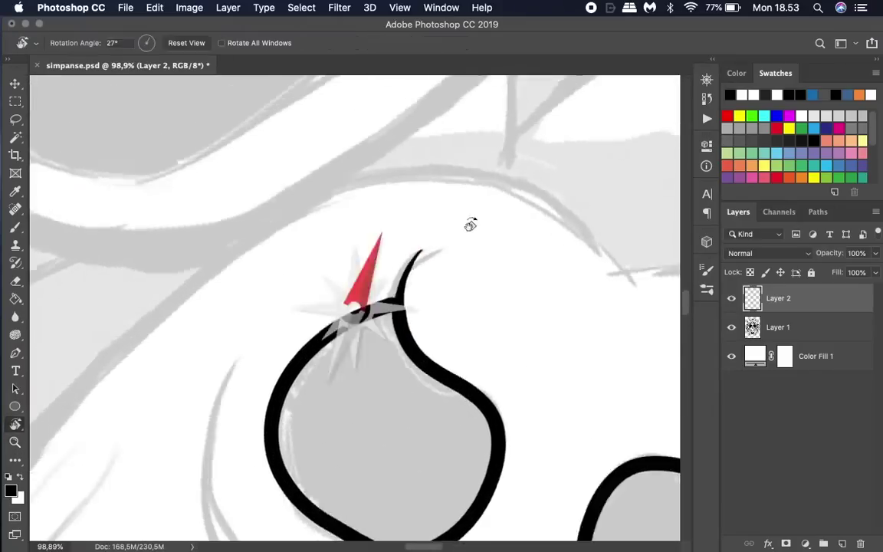
pyautogui.press('b')
pyautogui.moveTo(253, 317); pyautogui.dragTo(361, 270)
# Step: Retry the nostril tail, shrink the brush for finer lines, and reset the view upright
pyautogui.hotkey('ctrl', 'z')
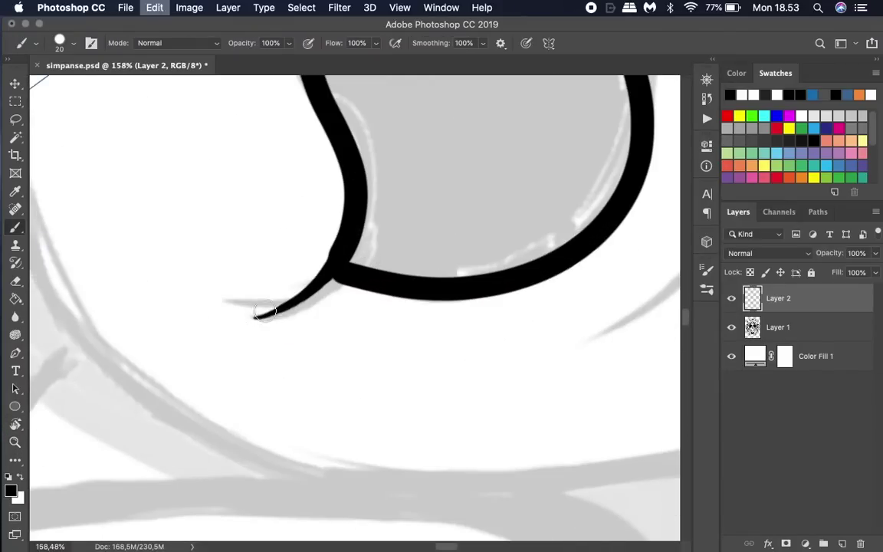
pyautogui.moveTo(253, 317)
pyautogui.mouseDown()
pyautogui.moveTo(343, 288)
pyautogui.moveTo(338, 265)
pyautogui.mouseUp()
pyautogui.hotkey('ctrl', 'z')
pyautogui.press('[')
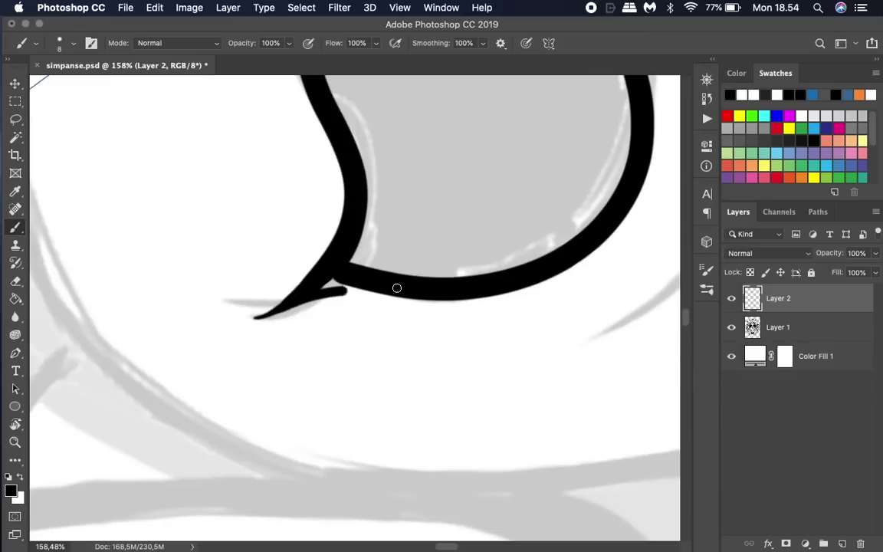
pyautogui.press('r')
pyautogui.press('Escape')
pyautogui.press('z')
pyautogui.moveTo(382, 296)
pyautogui.mouseDown()
pyautogui.moveTo(296, 280)
pyautogui.moveTo(351, 355)
pyautogui.moveTo(390, 207)
pyautogui.mouseUp()
pyautogui.scroll(-5, 390, 207)
# Step: Rotate the canvas about 30° and ink the mirrored muzzle fold curve
pyautogui.scroll(-5, 436, 259)
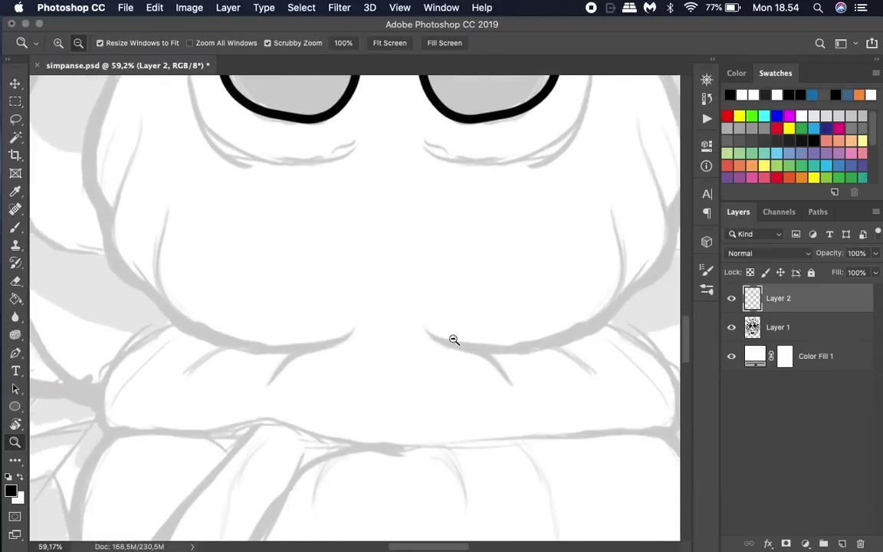
pyautogui.click(452, 339)
pyautogui.press('b')
pyautogui.press('r')
pyautogui.moveTo(450, 266); pyautogui.dragTo(367, 323)
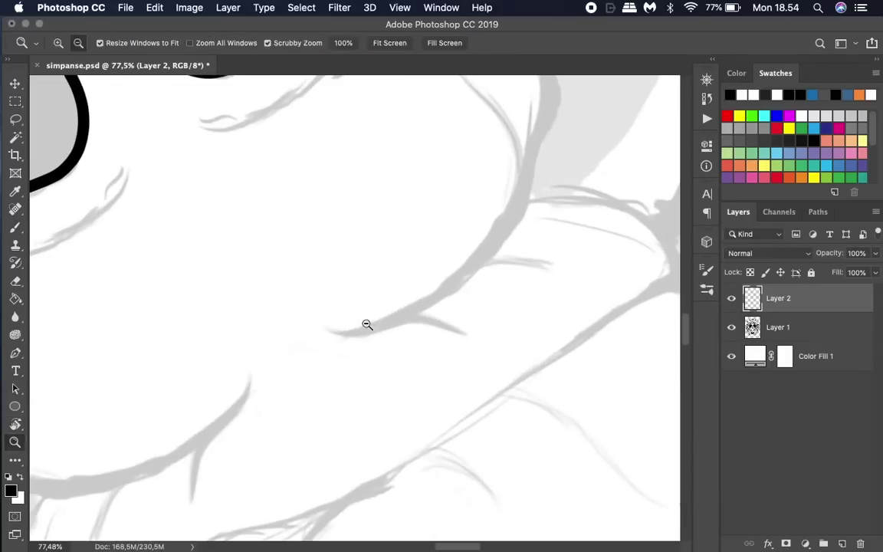
pyautogui.press('b')
pyautogui.moveTo(421, 304); pyautogui.dragTo(490, 243)
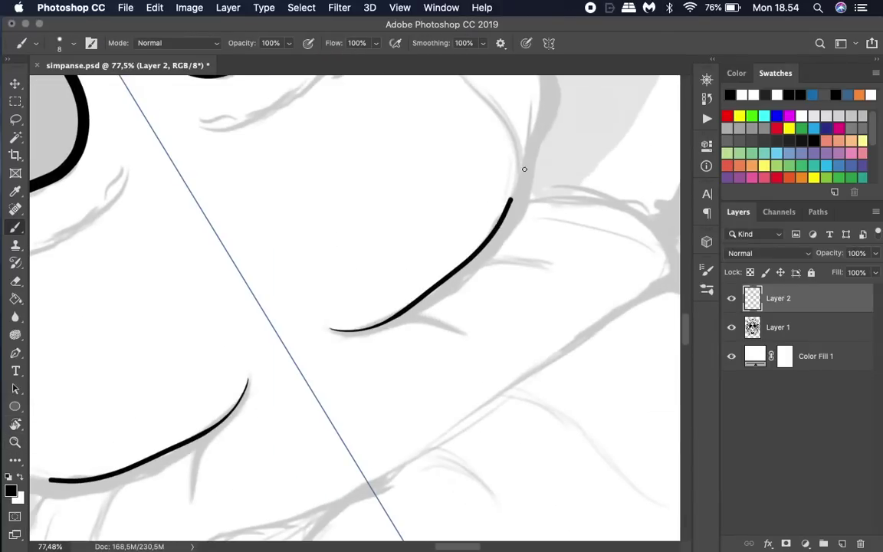
# Step: Ink the curve rising from the muzzle line with the view nearly upright
pyautogui.press('r')
pyautogui.moveTo(524, 168); pyautogui.dragTo(458, 198)
pyautogui.press('b')
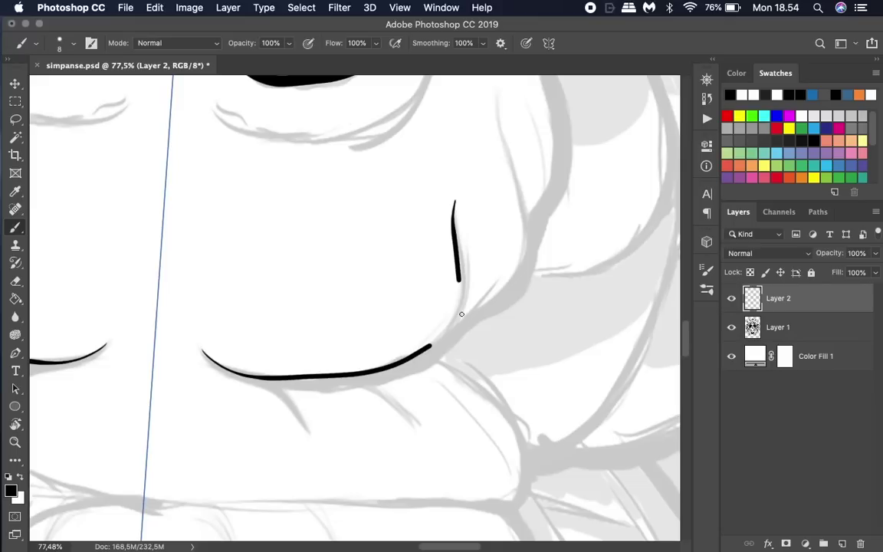
pyautogui.press('z')
pyautogui.moveTo(416, 357)
pyautogui.mouseDown()
pyautogui.moveTo(521, 296)
pyautogui.moveTo(493, 296)
pyautogui.mouseUp()
pyautogui.press('r')
pyautogui.press('b')
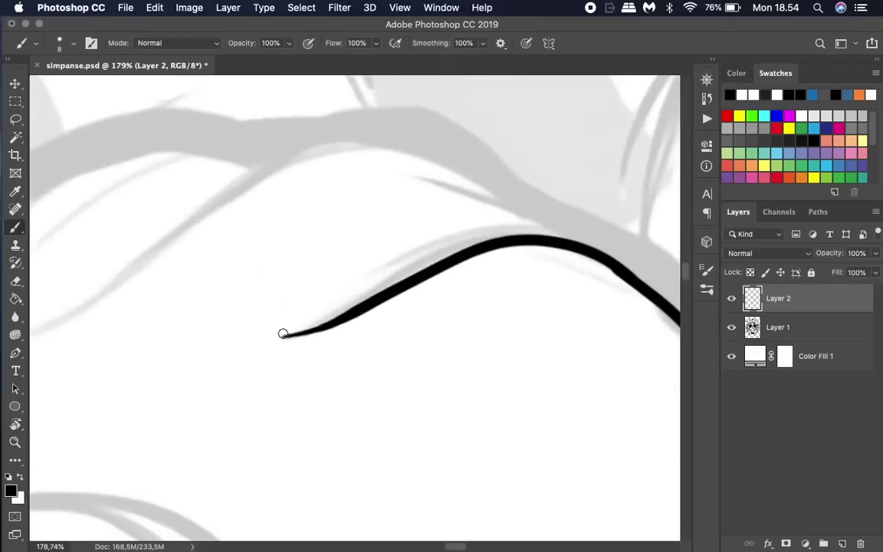
pyautogui.moveTo(352, 302)
pyautogui.mouseDown()
pyautogui.moveTo(526, 211)
pyautogui.moveTo(550, 223)
pyautogui.moveTo(459, 321)
pyautogui.moveTo(460, 294)
pyautogui.mouseUp()
# Step: Ink a long curve rising from the chin line
pyautogui.press('r')
pyautogui.press('z')
pyautogui.press('b')
pyautogui.moveTo(435, 129); pyautogui.dragTo(414, 246)
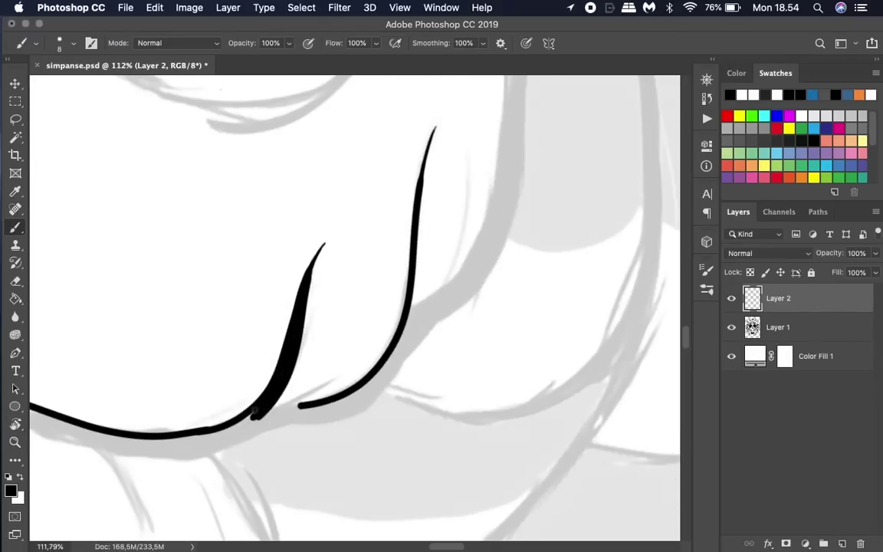
# Step: Continue inking the chin curves, rotating and zooming on the chin area
pyautogui.press('r')
pyautogui.moveTo(400, 292); pyautogui.dragTo(469, 255)
pyautogui.press('z')
pyautogui.moveTo(222, 368); pyautogui.dragTo(249, 369)
pyautogui.press('b')
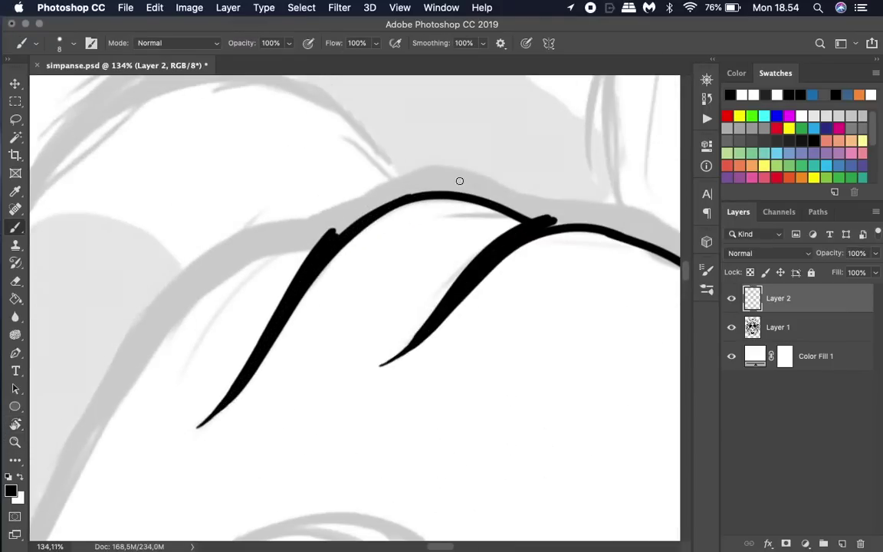
pyautogui.press('z')
pyautogui.moveTo(434, 352)
pyautogui.mouseDown()
pyautogui.moveTo(390, 315)
pyautogui.moveTo(383, 374)
pyautogui.moveTo(476, 187)
pyautogui.moveTo(516, 141)
pyautogui.mouseUp()
pyautogui.press('r')
pyautogui.press('z')
pyautogui.press('b')
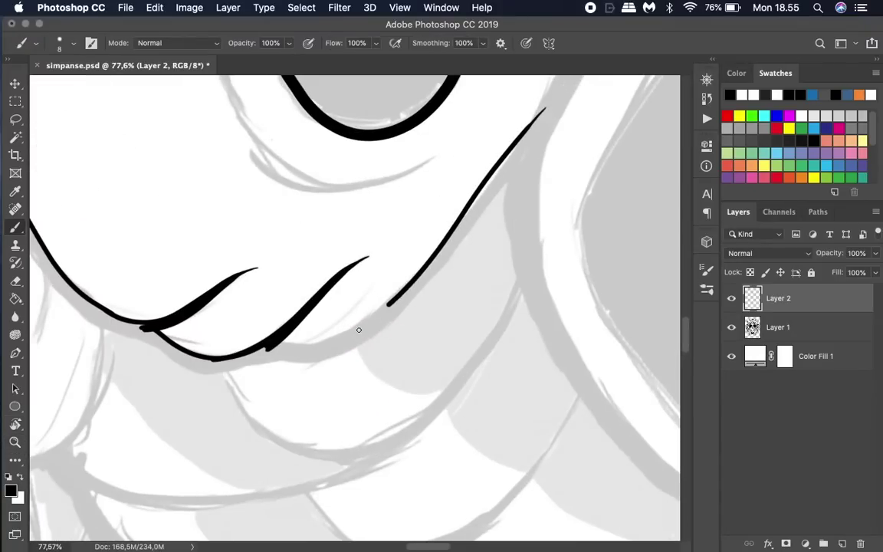
# Step: Ink the mirrored V-shaped curve above the nostrils
pyautogui.press('z')
pyautogui.moveTo(387, 258)
pyautogui.mouseDown()
pyautogui.moveTo(520, 232)
pyautogui.moveTo(487, 190)
pyautogui.moveTo(257, 213)
pyautogui.mouseUp()
pyautogui.press('r')
pyautogui.press('b')
pyautogui.moveTo(291, 168); pyautogui.dragTo(534, 194)
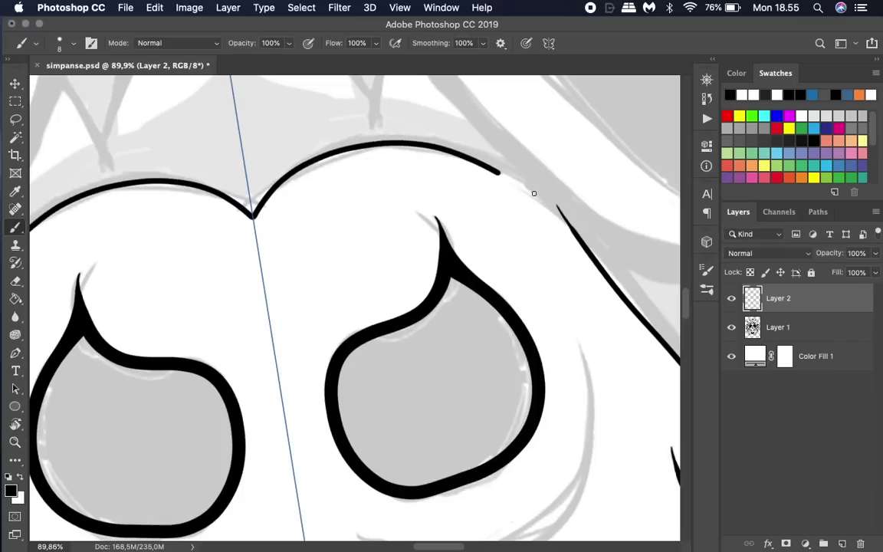
# Step: Extend the curved side contour beside the nostril upward
pyautogui.press('z')
pyautogui.moveTo(473, 292); pyautogui.dragTo(355, 300)
pyautogui.press('r')
pyautogui.moveTo(355, 300); pyautogui.dragTo(282, 173)
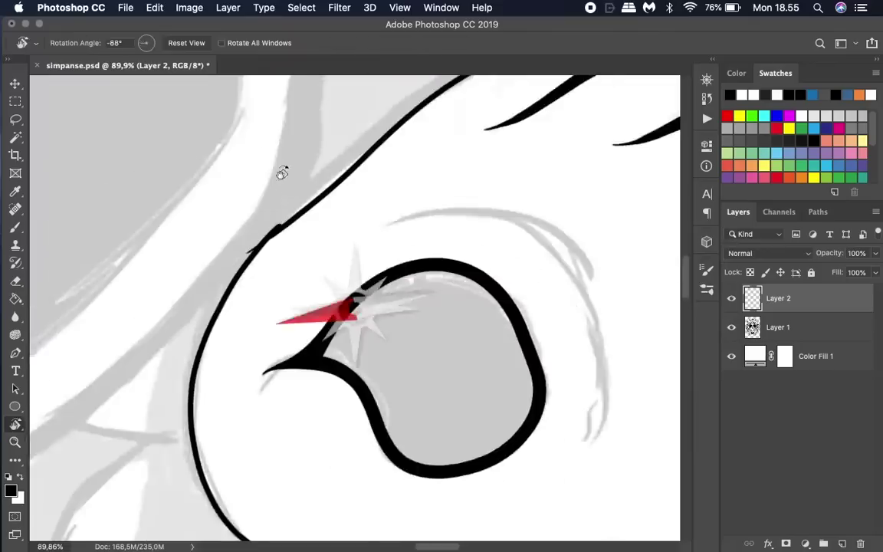
pyautogui.press('b')
pyautogui.moveTo(148, 342)
pyautogui.mouseDown()
pyautogui.moveTo(272, 197)
pyautogui.moveTo(339, 142)
pyautogui.moveTo(363, 343)
pyautogui.mouseUp()
# Step: Lengthen the branching stroke, undo its overshooting tip, and close the contour gap
pyautogui.press('r')
pyautogui.press('z')
pyautogui.moveTo(429, 344)
pyautogui.mouseDown()
pyautogui.moveTo(363, 343)
pyautogui.moveTo(397, 351)
pyautogui.moveTo(463, 321)
pyautogui.moveTo(397, 315)
pyautogui.moveTo(406, 240)
pyautogui.moveTo(404, 319)
pyautogui.mouseUp()
pyautogui.press('r')
pyautogui.press('b')
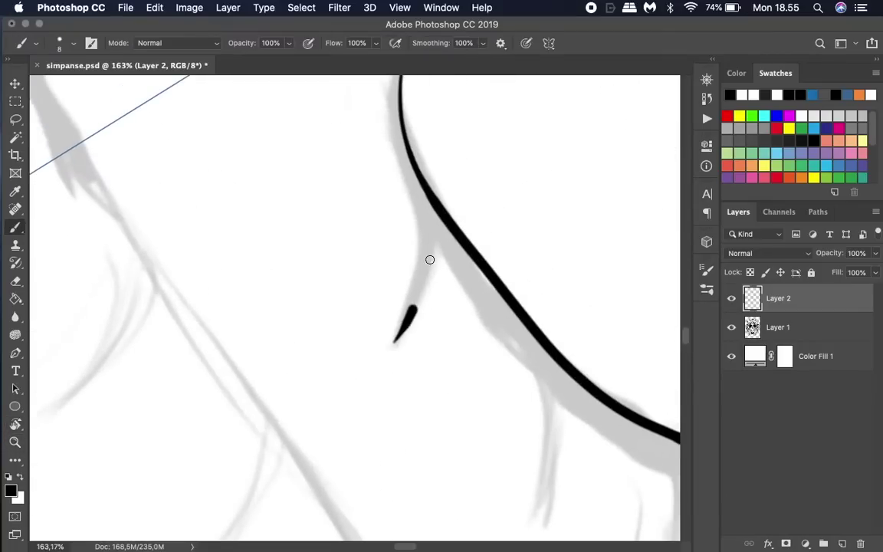
pyautogui.moveTo(431, 260); pyautogui.dragTo(380, 230)
pyautogui.press('r')
pyautogui.moveTo(453, 222); pyautogui.dragTo(434, 137)
pyautogui.press('super+z')
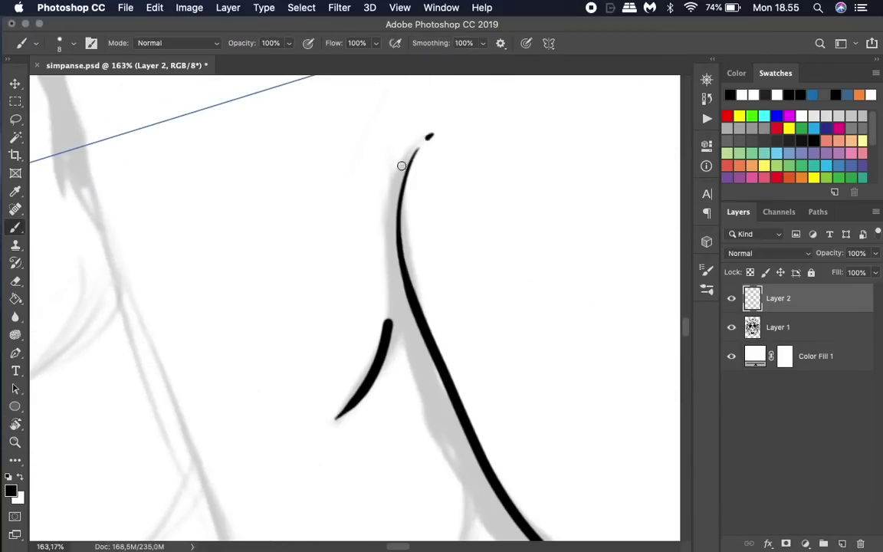
pyautogui.moveTo(387, 222)
pyautogui.mouseDown()
pyautogui.moveTo(386, 330)
pyautogui.moveTo(429, 305)
pyautogui.moveTo(453, 251)
pyautogui.mouseUp()
# Step: Reframe the view on the branching contour lines and continue inking them
pyautogui.press('r')
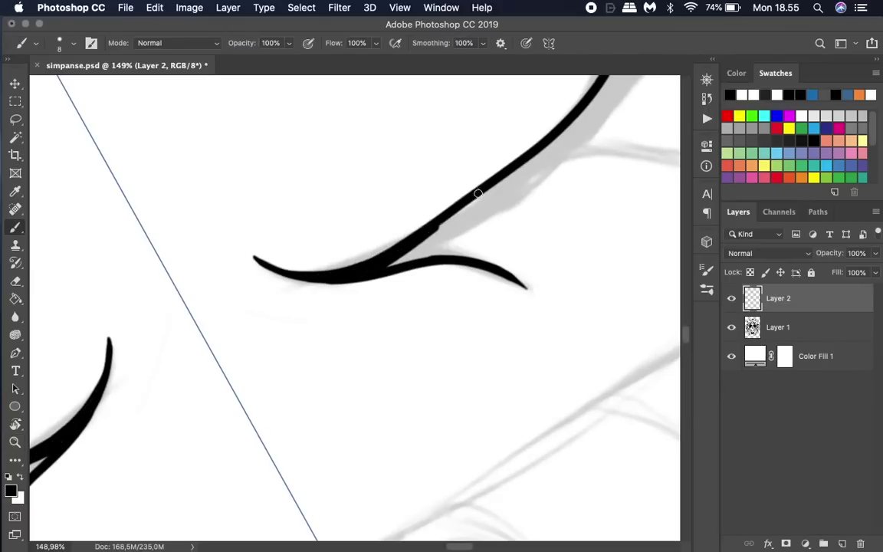
pyautogui.press('z')
pyautogui.moveTo(477, 194)
pyautogui.mouseDown()
pyautogui.moveTo(421, 290)
pyautogui.moveTo(390, 374)
pyautogui.moveTo(414, 331)
pyautogui.moveTo(438, 241)
pyautogui.moveTo(424, 355)
pyautogui.moveTo(453, 359)
pyautogui.moveTo(417, 382)
pyautogui.moveTo(430, 361)
pyautogui.mouseUp()
pyautogui.press('r')
pyautogui.press('z')
pyautogui.press('r')
pyautogui.moveTo(430, 360); pyautogui.dragTo(449, 256)
pyautogui.press('z')
pyautogui.press('b')
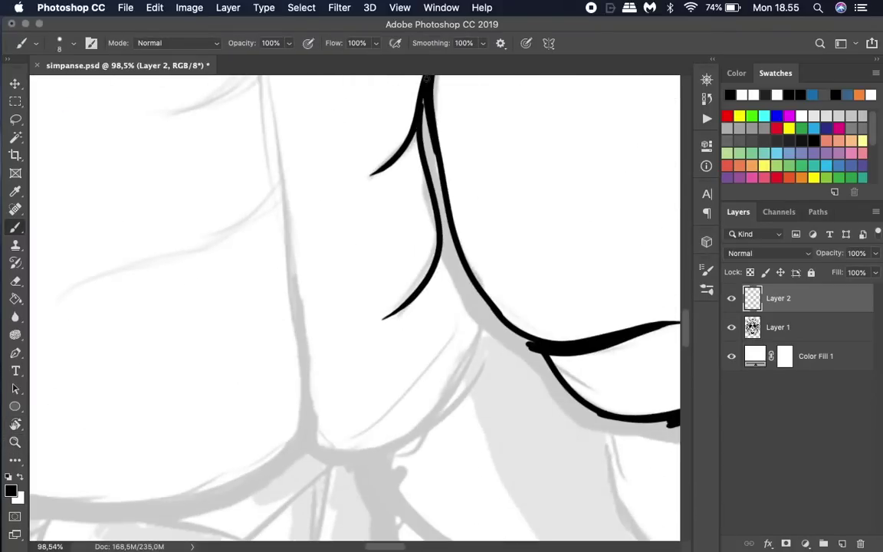
pyautogui.press('z')
pyautogui.moveTo(396, 273); pyautogui.dragTo(419, 312)
pyautogui.press('b')
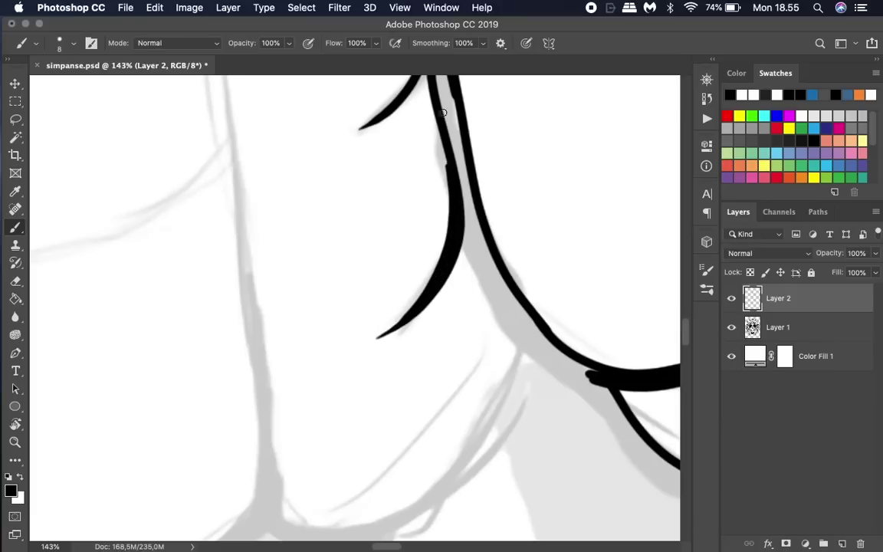
# Step: Thicken the left branch stroke of the side contour
pyautogui.moveTo(438, 182); pyautogui.dragTo(394, 315)
pyautogui.press('z')
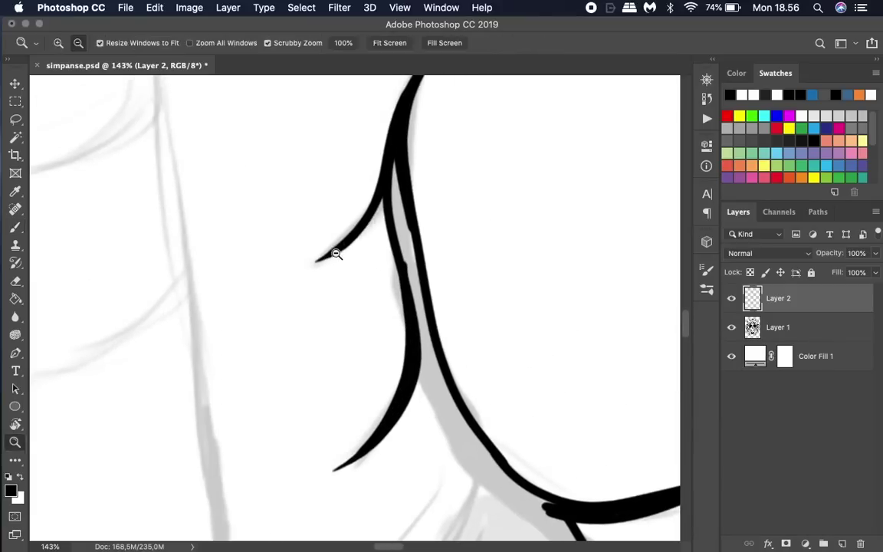
pyautogui.press('b')
pyautogui.moveTo(335, 252)
pyautogui.mouseDown()
pyautogui.moveTo(347, 252)
pyautogui.moveTo(433, 151)
pyautogui.moveTo(425, 256)
pyautogui.mouseUp()
# Step: Rotate and zoom onto the lines below the muzzle, undoing a stray short stroke
pyautogui.press('z')
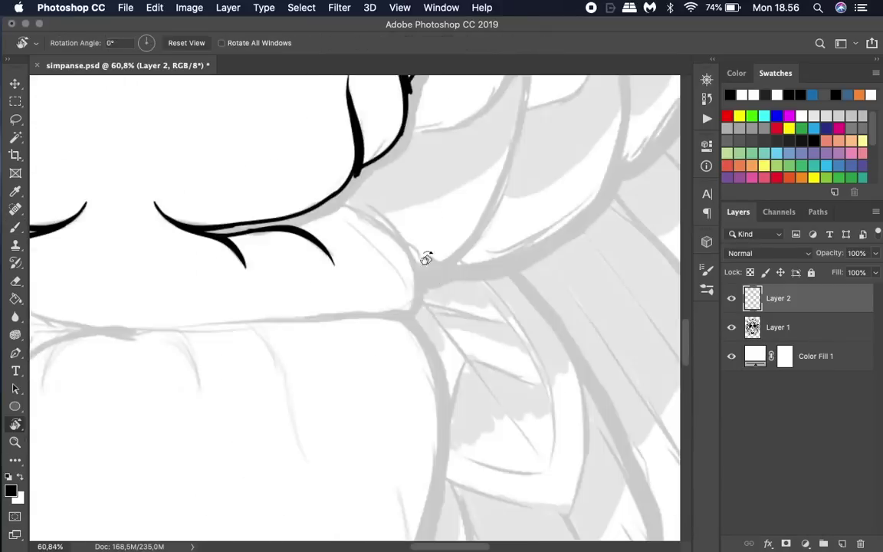
pyautogui.press('b')
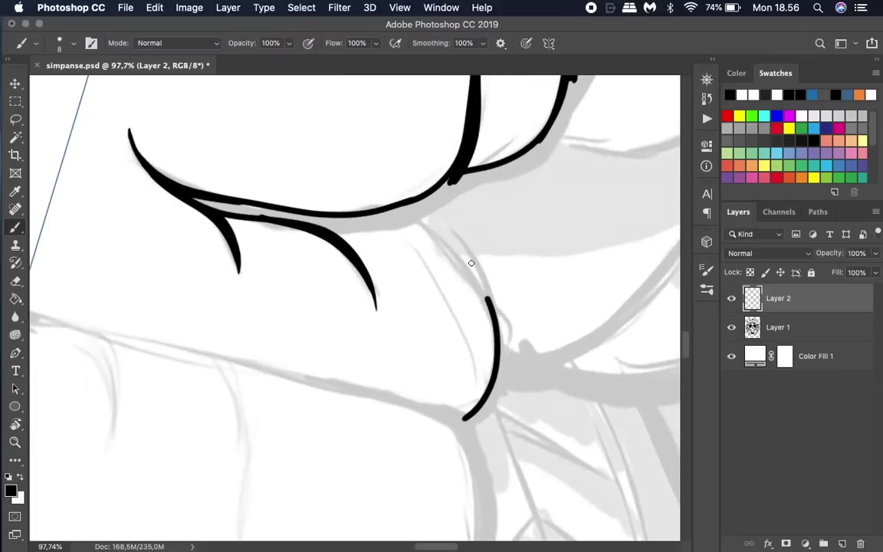
pyautogui.press('r')
pyautogui.moveTo(479, 232); pyautogui.dragTo(280, 269)
pyautogui.press('b')
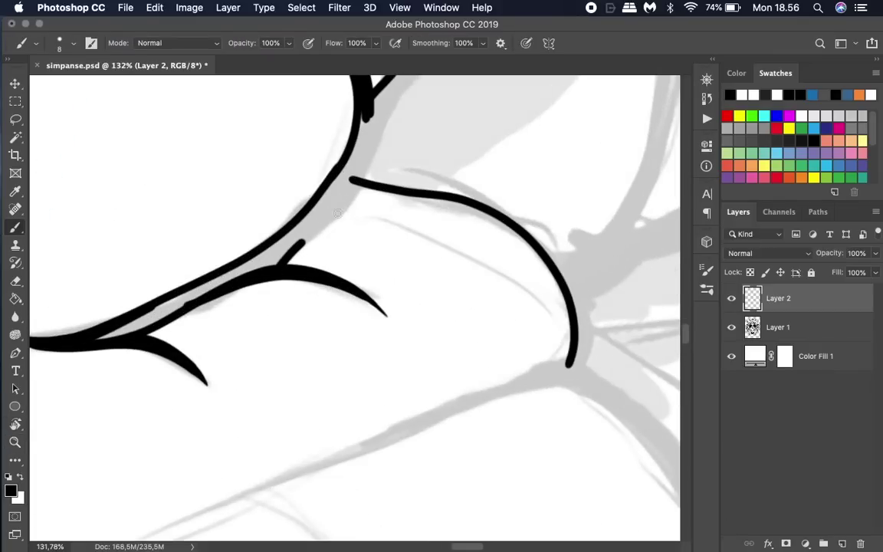
pyautogui.press('r')
pyautogui.moveTo(374, 144)
pyautogui.mouseDown()
pyautogui.moveTo(431, 278)
pyautogui.moveTo(397, 331)
pyautogui.moveTo(428, 306)
pyautogui.moveTo(354, 253)
pyautogui.moveTo(356, 266)
pyautogui.moveTo(262, 404)
pyautogui.moveTo(356, 296)
pyautogui.moveTo(302, 301)
pyautogui.moveTo(310, 264)
pyautogui.moveTo(460, 197)
pyautogui.moveTo(607, 210)
pyautogui.mouseUp()
pyautogui.press('z')
pyautogui.press('b')
pyautogui.press('r')
pyautogui.press('z')
pyautogui.press('b')
pyautogui.hotkey('ctrl', 'z')
# Step: Ink the chin curve rising toward the upper line
pyautogui.press('z')
pyautogui.moveTo(529, 283)
pyautogui.mouseDown()
pyautogui.moveTo(464, 290)
pyautogui.moveTo(424, 244)
pyautogui.mouseUp()
pyautogui.scroll(-5, 469, 300)
pyautogui.press('r')
pyautogui.press('z')
pyautogui.scroll(5, 313, 320)
pyautogui.scroll(2, 313, 320)
pyautogui.press('b')
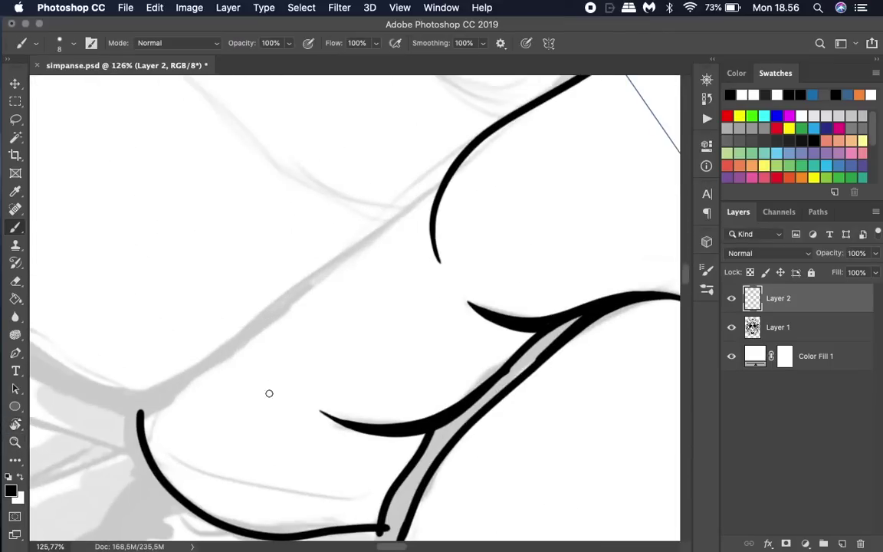
pyautogui.moveTo(276, 299); pyautogui.dragTo(385, 231)
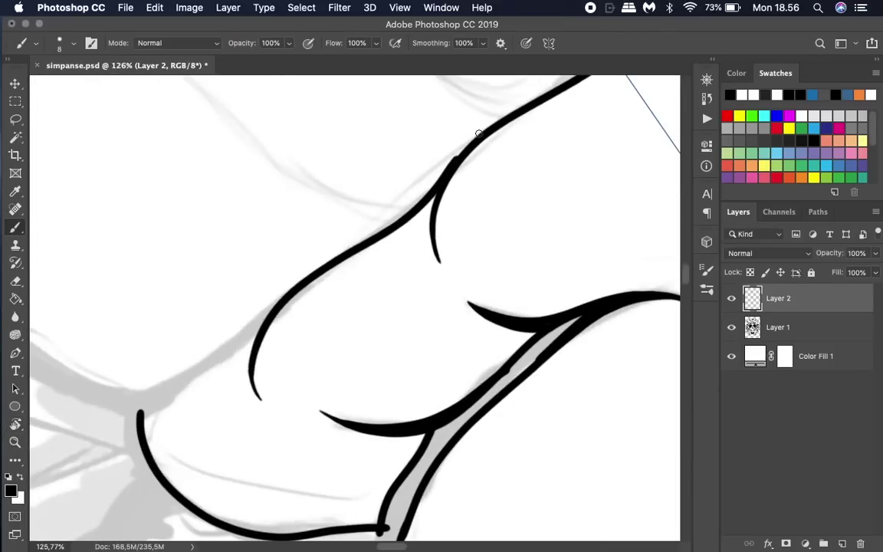
pyautogui.scroll(-5, 430, 200)
pyautogui.hscroll(-3, 429, 199)
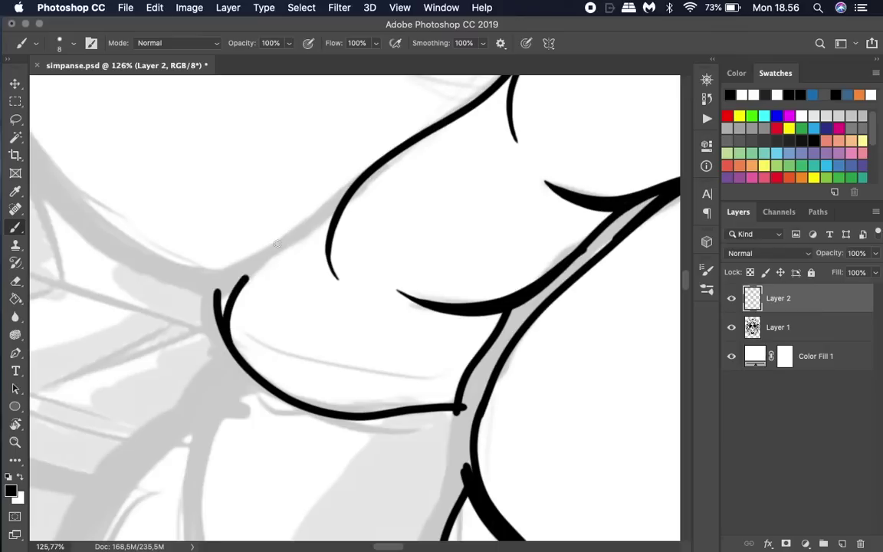
# Step: Try a stroke joining the curve after resetting rotation, then undo the misplaced stroke
pyautogui.press('r')
pyautogui.moveTo(382, 158)
pyautogui.mouseDown()
pyautogui.moveTo(389, 290)
pyautogui.moveTo(380, 374)
pyautogui.moveTo(410, 242)
pyautogui.moveTo(458, 288)
pyautogui.mouseUp()
pyautogui.press('Escape')
pyautogui.press('b')
pyautogui.moveTo(292, 315)
pyautogui.mouseDown()
pyautogui.moveTo(306, 283)
pyautogui.moveTo(489, 167)
pyautogui.moveTo(331, 276)
pyautogui.moveTo(358, 189)
pyautogui.moveTo(522, 152)
pyautogui.mouseUp()
pyautogui.hotkey('ctrl', 'z')
# Step: Thicken the lower branch curve and fill the fork junction between the curves
pyautogui.press('r')
pyautogui.scroll(-5, 375, 286)
pyautogui.moveTo(375, 286)
pyautogui.mouseDown()
pyautogui.moveTo(498, 319)
pyautogui.moveTo(341, 311)
pyautogui.mouseUp()
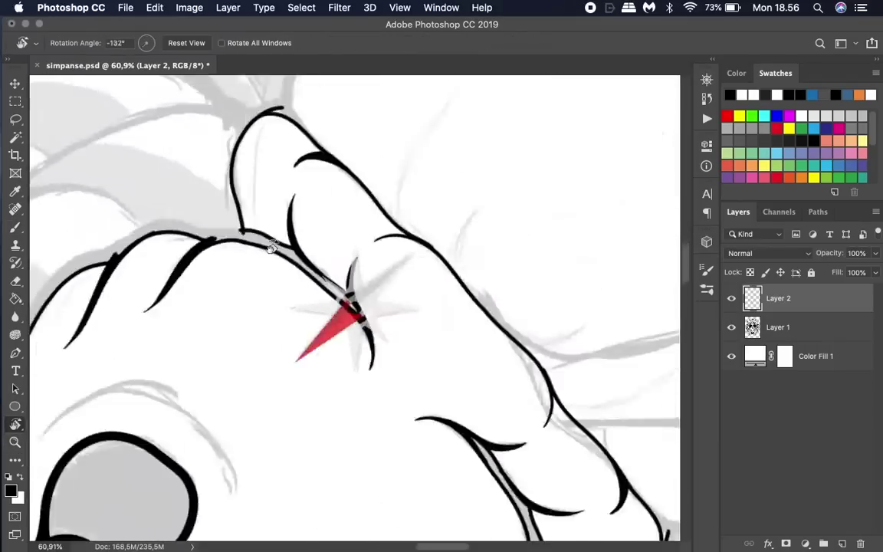
pyautogui.press('Escape')
pyautogui.press('b')
pyautogui.scroll(5, 302, 311)
pyautogui.moveTo(290, 322); pyautogui.dragTo(334, 257)
pyautogui.moveTo(402, 181); pyautogui.dragTo(359, 238)
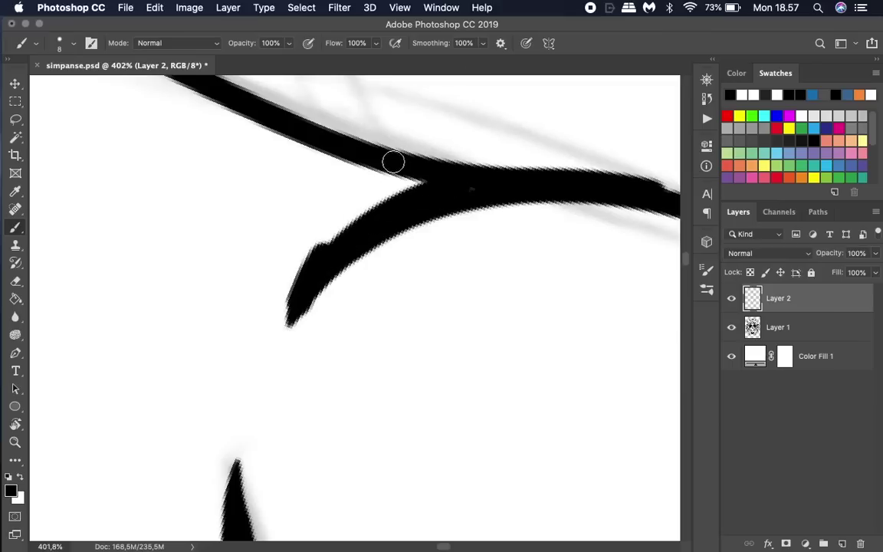
pyautogui.moveTo(276, 283)
pyautogui.mouseDown()
pyautogui.moveTo(339, 199)
pyautogui.moveTo(383, 165)
pyautogui.mouseUp()
pyautogui.scroll(-3, 441, 200)
# Step: Ink a long curve running down from the chin bib lobe
pyautogui.press('r')
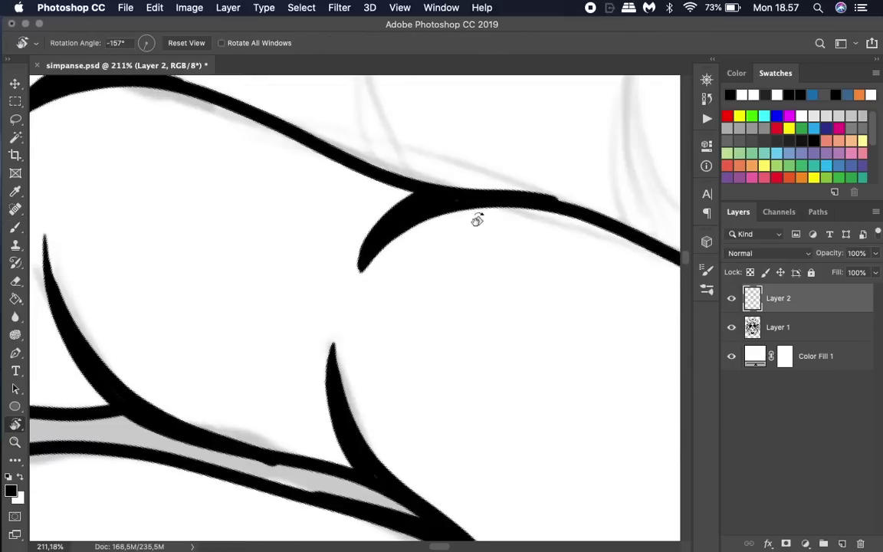
pyautogui.press('z')
pyautogui.scroll(-5, 407, 262)
pyautogui.scroll(-2, 406, 339)
pyautogui.scroll(3, 406, 340)
pyautogui.scroll(3, 467, 276)
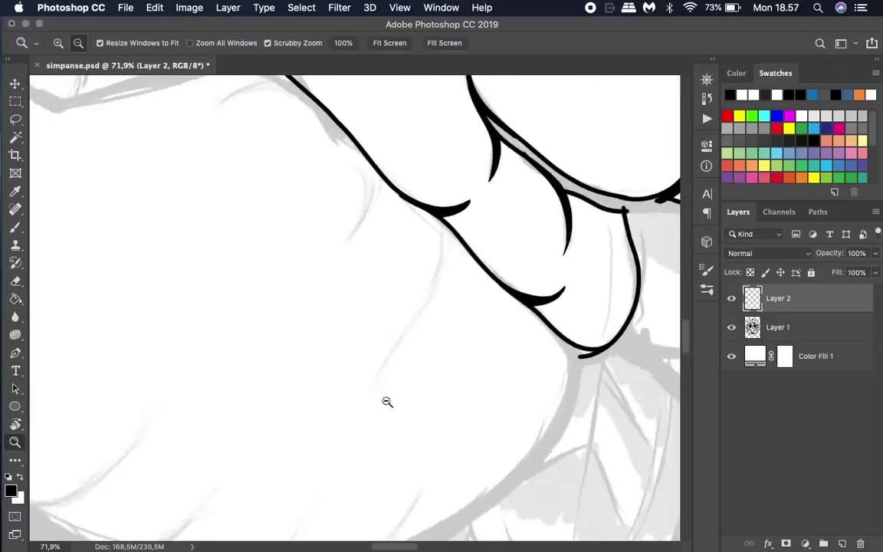
pyautogui.press('b')
pyautogui.scroll(2, 387, 402)
pyautogui.moveTo(355, 439); pyautogui.dragTo(443, 281)
# Step: Ink a second line parallel to the long lobe curve
pyautogui.press('r')
pyautogui.moveTo(456, 131); pyautogui.dragTo(442, 286)
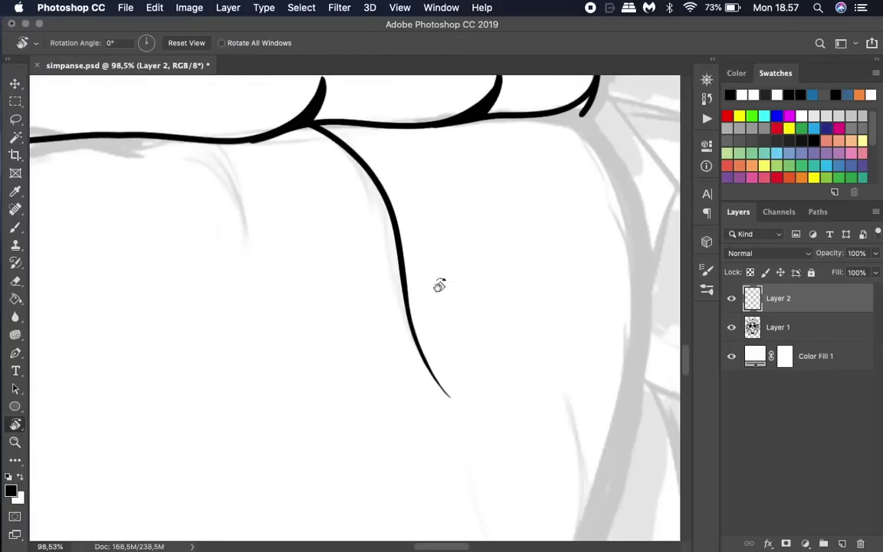
pyautogui.scroll(-3, 449, 306)
pyautogui.press('z')
pyautogui.scroll(3, 331, 365)
pyautogui.press('b')
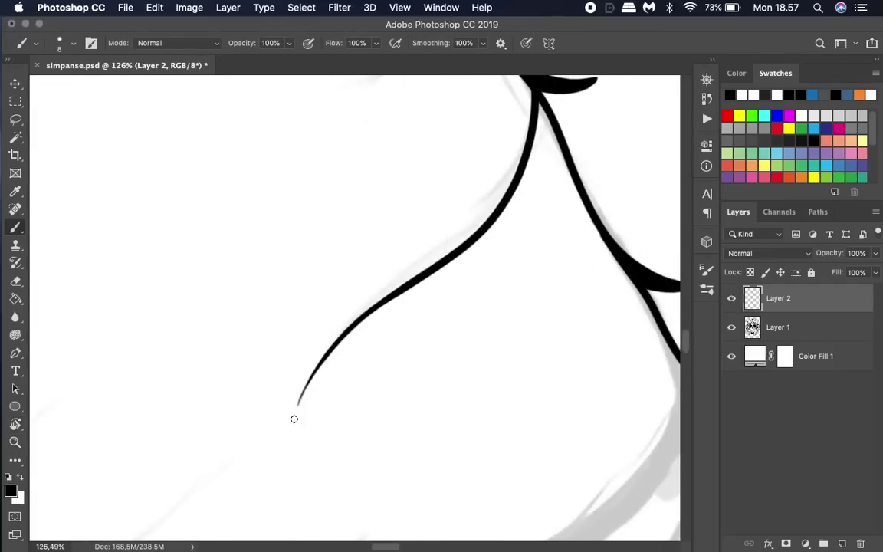
pyautogui.moveTo(421, 267); pyautogui.dragTo(519, 114)
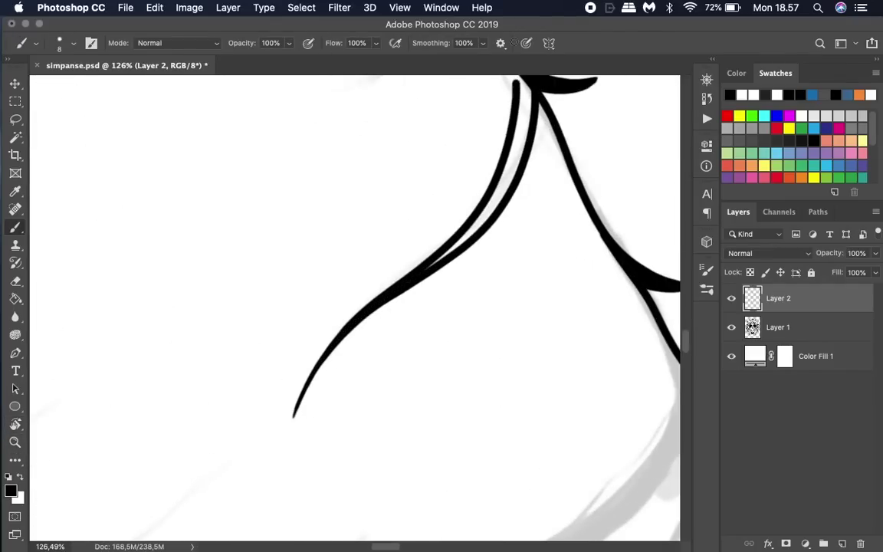
# Step: Rotate the view back and zoom in on the doubled curves to check them
pyautogui.press('z')
pyautogui.scroll(-3, 381, 291)
pyautogui.press('r')
pyautogui.moveTo(381, 291); pyautogui.dragTo(412, 329)
pyautogui.press('z')
pyautogui.scroll(2, 384, 218)
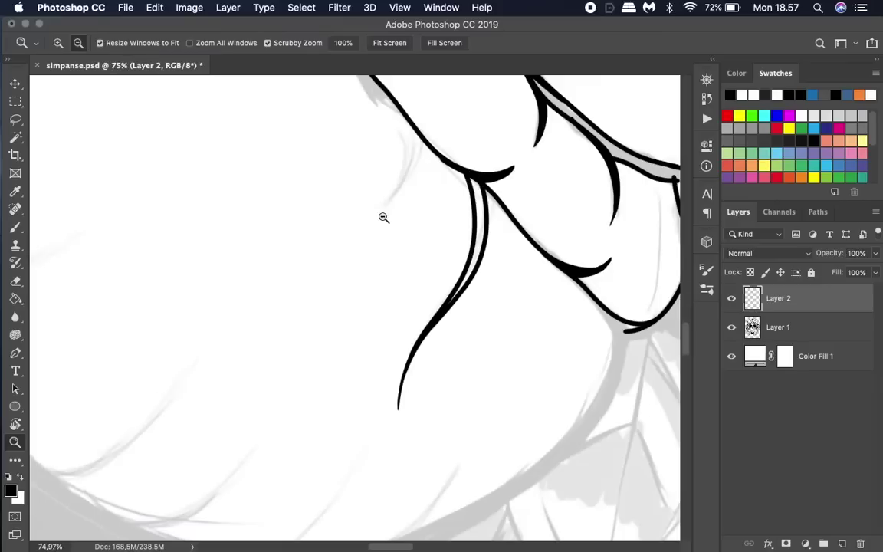
pyautogui.press('b')
pyautogui.scroll(2, 384, 217)
pyautogui.scroll(2, 373, 282)
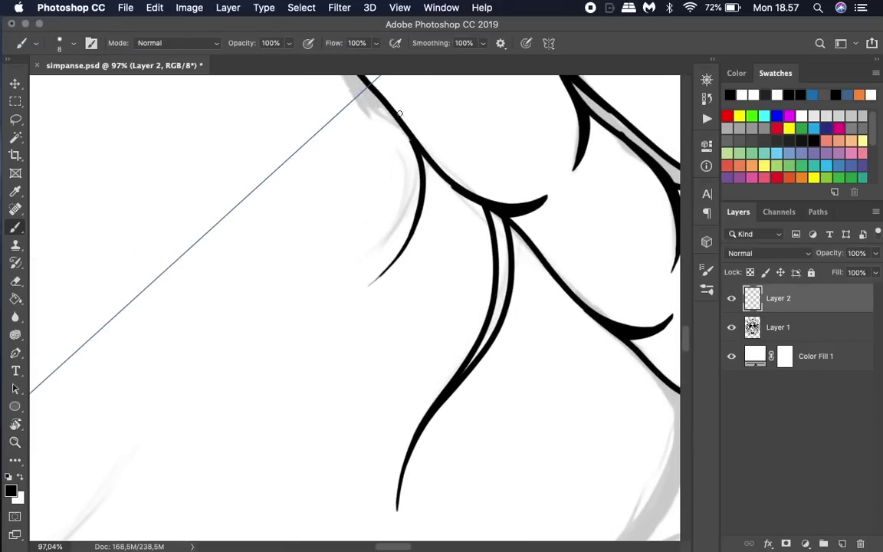
# Step: Zoom in around the stroke tip, adjust rotation, then zoom out to view the whole face
pyautogui.press('z')
pyautogui.scroll(2, 364, 276)
pyautogui.press('b')
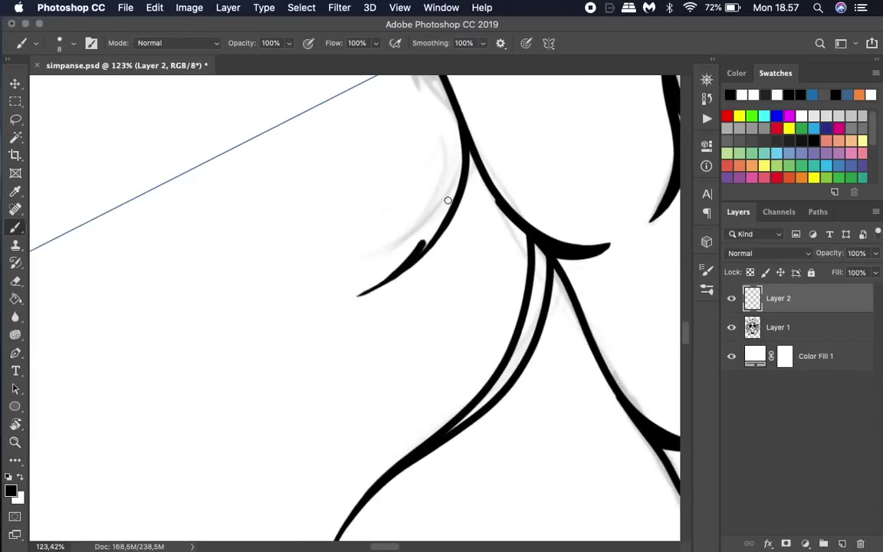
pyautogui.press('r')
pyautogui.moveTo(424, 296); pyautogui.dragTo(355, 365)
pyautogui.press('b')
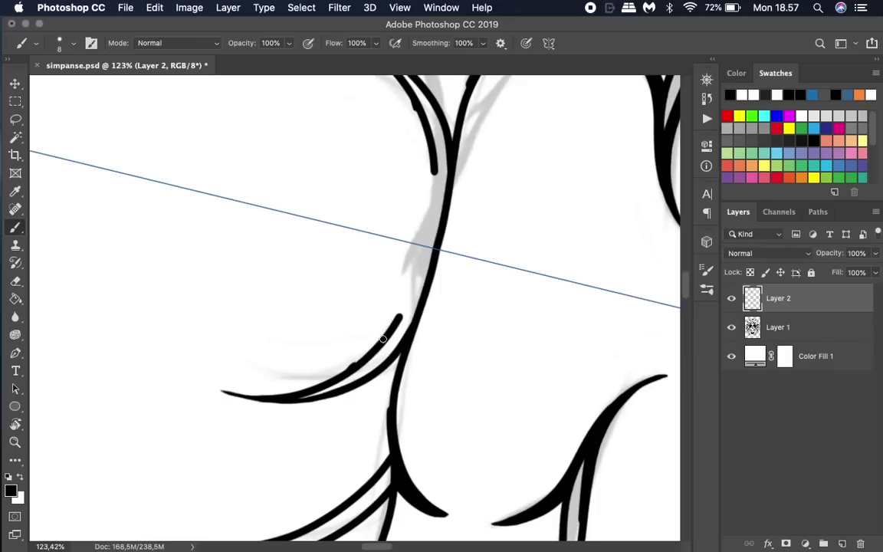
pyautogui.press('z')
pyautogui.scroll(-3, 449, 273)
pyautogui.scroll(-3, 399, 301)
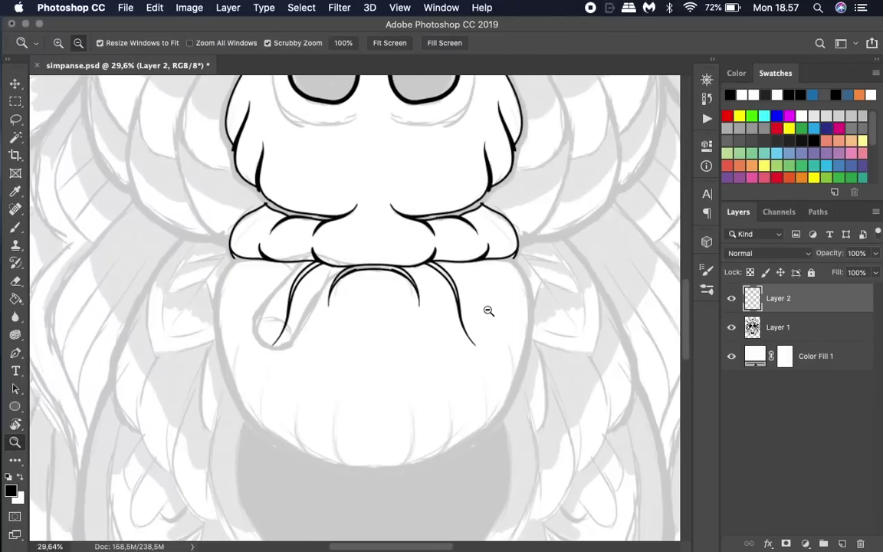
# Step: Smooth out the notched end of the chin bib stroke
pyautogui.scroll(-1, 502, 311)
pyautogui.scroll(2, 516, 299)
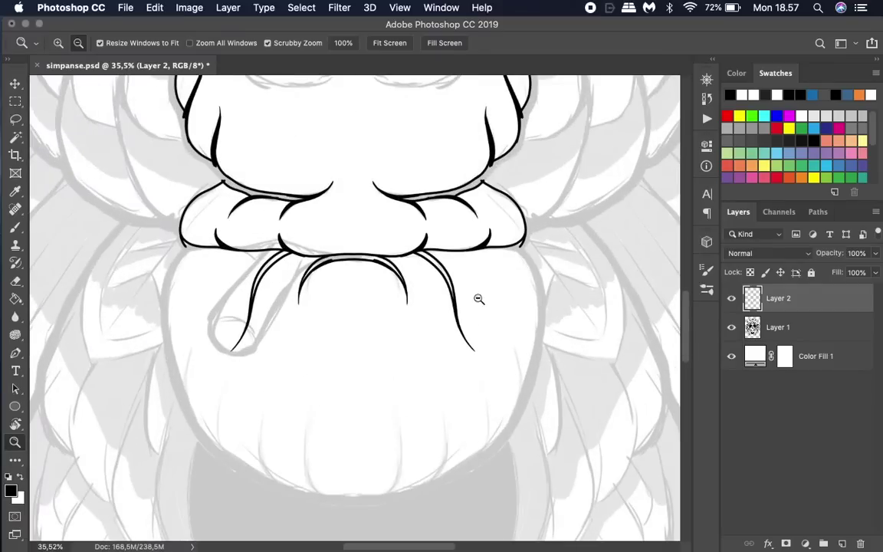
pyautogui.scroll(2, 479, 298)
pyautogui.press('r')
pyautogui.moveTo(478, 299); pyautogui.dragTo(502, 184)
pyautogui.press('b')
pyautogui.scroll(2, 472, 198)
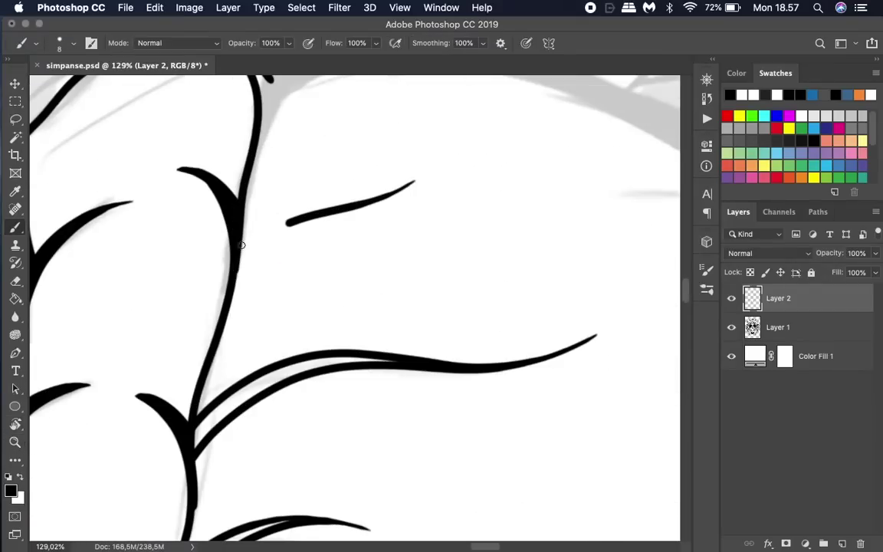
pyautogui.press('z')
pyautogui.scroll(-3, 384, 305)
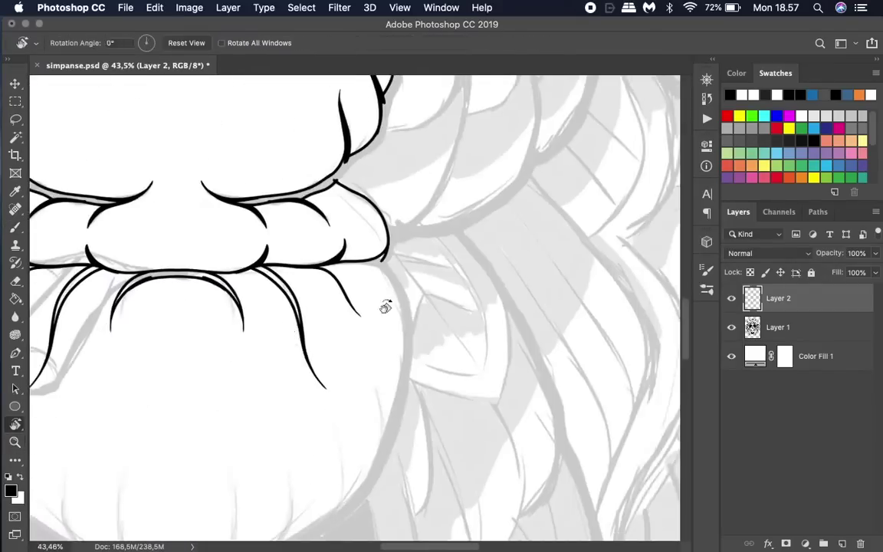
pyautogui.scroll(3, 347, 250)
pyautogui.press('b')
pyautogui.moveTo(330, 303); pyautogui.dragTo(265, 341)
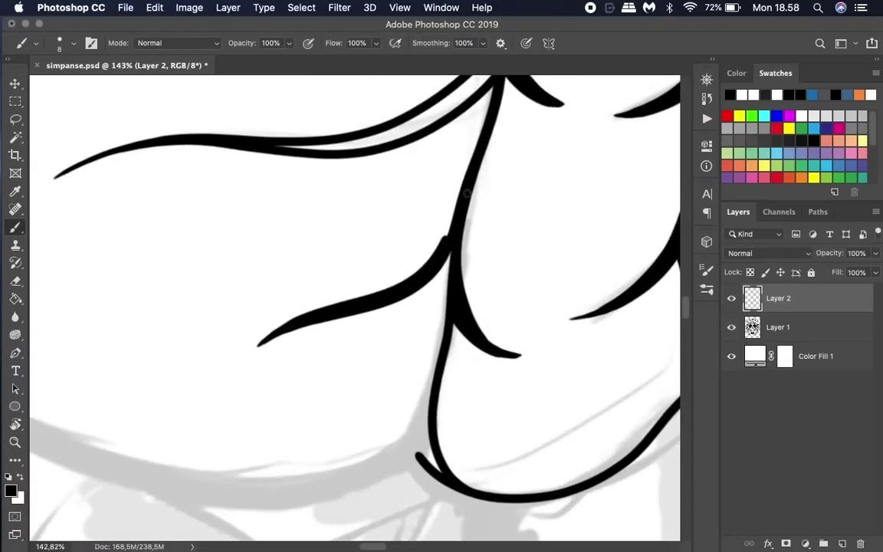
# Step: Rotate the view upright and zoom out to bring the hair contour into view
pyautogui.press('r')
pyautogui.moveTo(467, 194); pyautogui.dragTo(414, 251)
pyautogui.press('z')
pyautogui.scroll(-2, 424, 278)
pyautogui.scroll(-2, 351, 286)
pyautogui.scroll(4, 425, 305)
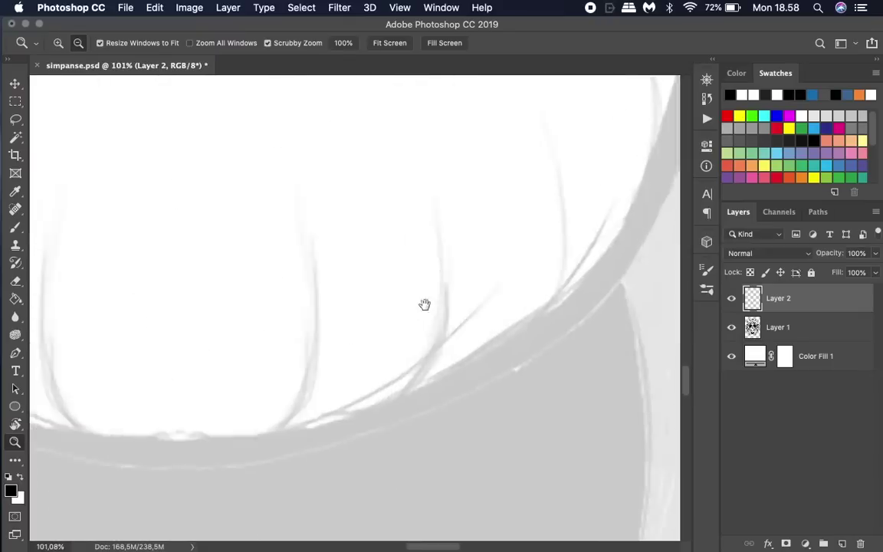
pyautogui.press('b')
pyautogui.moveTo(425, 304)
pyautogui.mouseDown()
pyautogui.moveTo(434, 262)
pyautogui.moveTo(242, 83)
pyautogui.moveTo(218, 363)
pyautogui.mouseUp()
# Step: Ink the hair contour boldly on both sides, adding a stroke at the top-left
pyautogui.press('r')
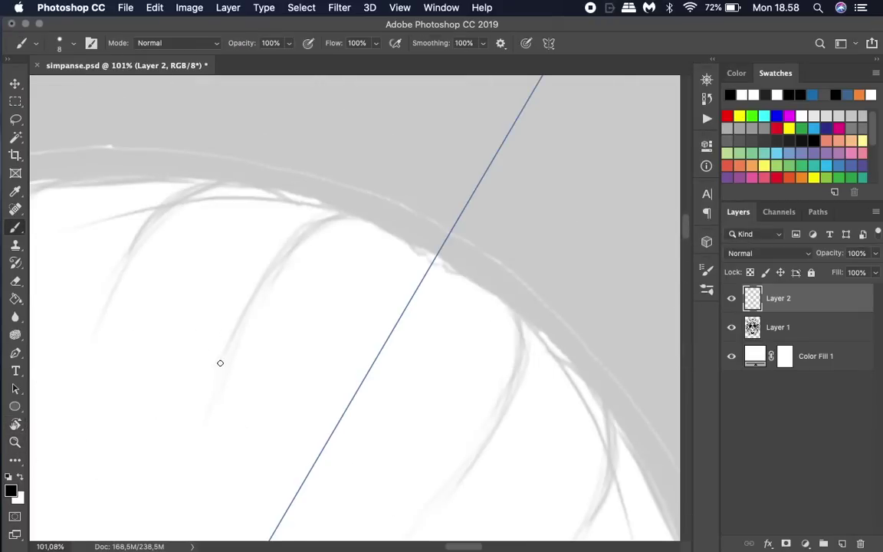
pyautogui.moveTo(283, 254)
pyautogui.mouseDown()
pyautogui.moveTo(373, 210)
pyautogui.moveTo(443, 246)
pyautogui.mouseUp()
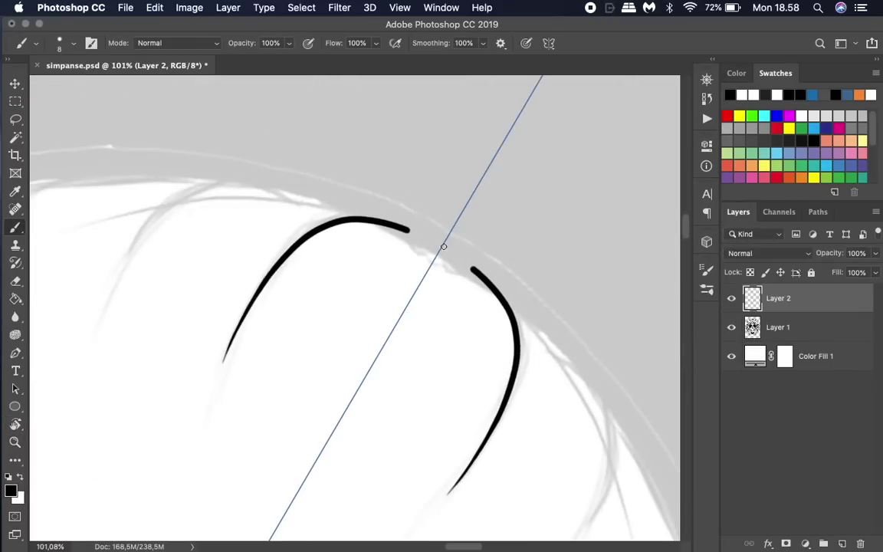
pyautogui.scroll(2, 314, 272)
pyautogui.moveTo(199, 396)
pyautogui.mouseDown()
pyautogui.moveTo(253, 222)
pyautogui.moveTo(448, 154)
pyautogui.mouseUp()
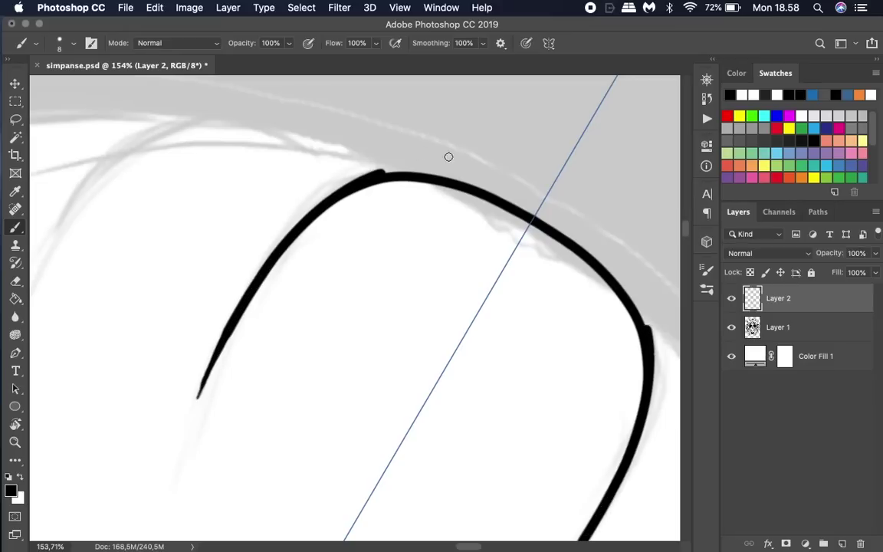
pyautogui.moveTo(198, 394)
pyautogui.mouseDown()
pyautogui.moveTo(279, 228)
pyautogui.moveTo(448, 133)
pyautogui.mouseUp()
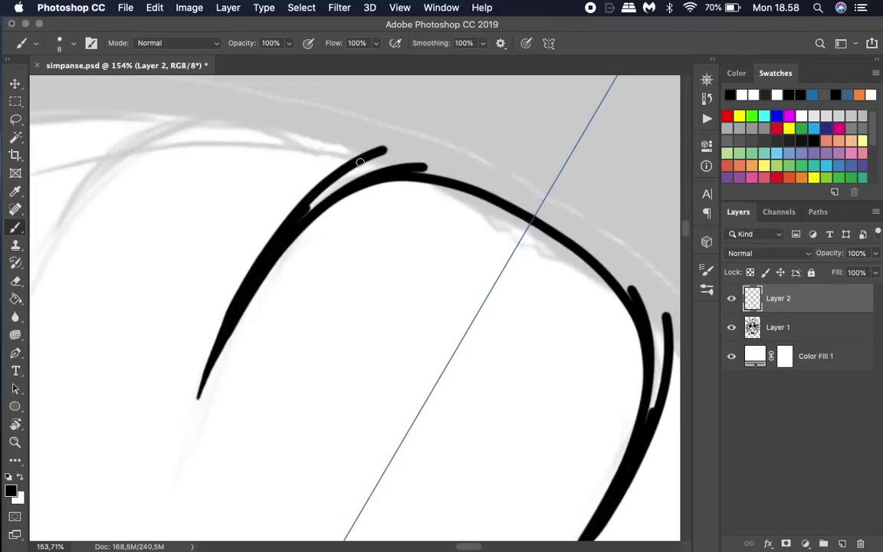
pyautogui.moveTo(359, 163)
pyautogui.mouseDown()
pyautogui.moveTo(300, 221)
pyautogui.moveTo(398, 270)
pyautogui.mouseUp()
# Step: Rotate about 32° and extend the contour stroke with two new rising strands
pyautogui.press('r')
pyautogui.scroll(-3, 398, 270)
pyautogui.moveTo(424, 309); pyautogui.dragTo(423, 286)
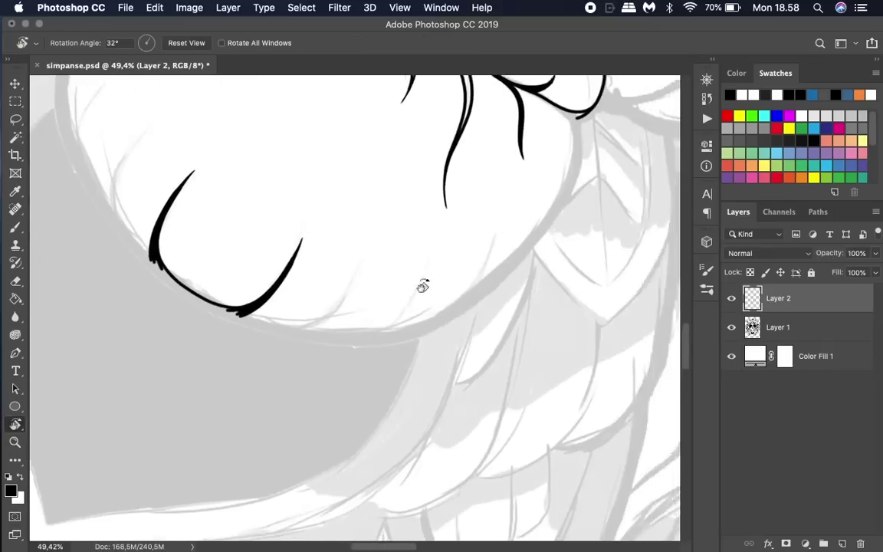
pyautogui.scroll(3, 422, 286)
pyautogui.press('b')
pyautogui.moveTo(372, 251); pyautogui.dragTo(510, 236)
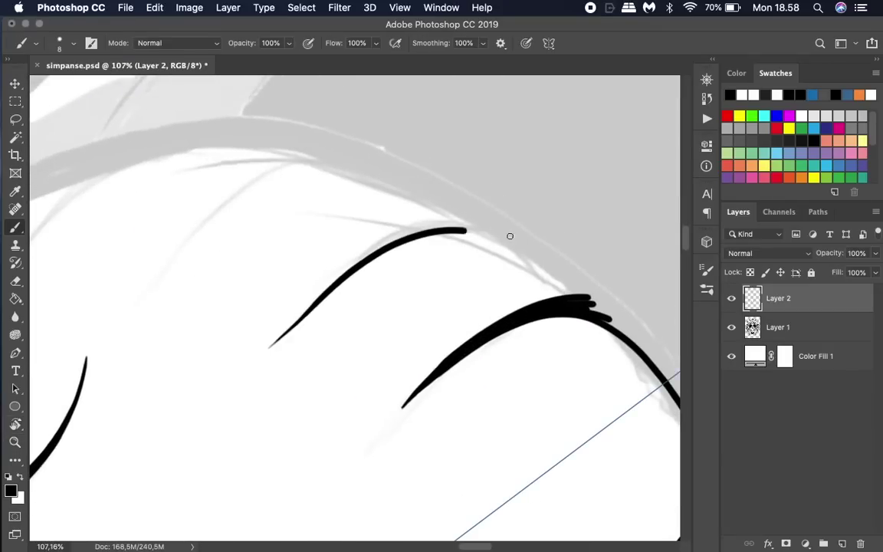
pyautogui.press('r')
pyautogui.moveTo(568, 306); pyautogui.dragTo(567, 203)
pyautogui.moveTo(304, 383)
pyautogui.mouseDown()
pyautogui.moveTo(370, 207)
pyautogui.moveTo(511, 180)
pyautogui.mouseUp()
# Step: Fill the gap between the two top arcs
pyautogui.press('r')
pyautogui.moveTo(547, 242); pyautogui.dragTo(549, 265)
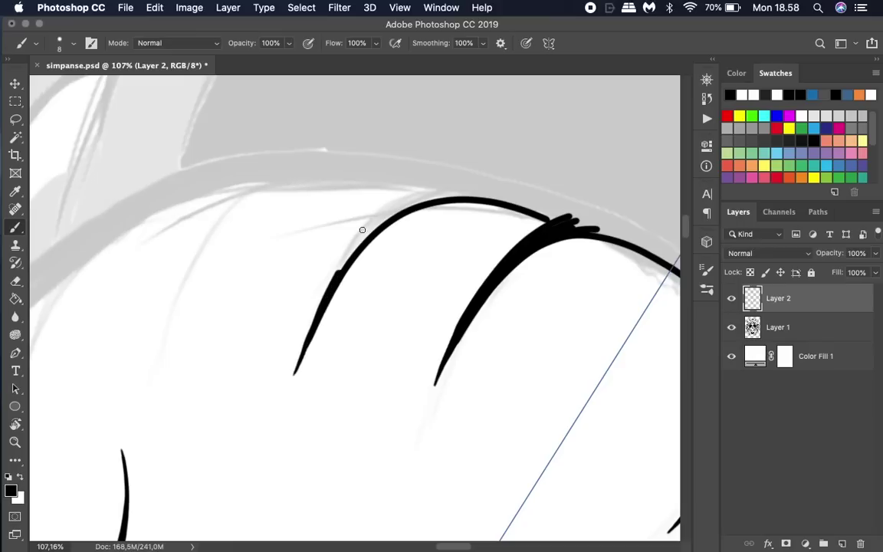
pyautogui.scroll(3, 386, 231)
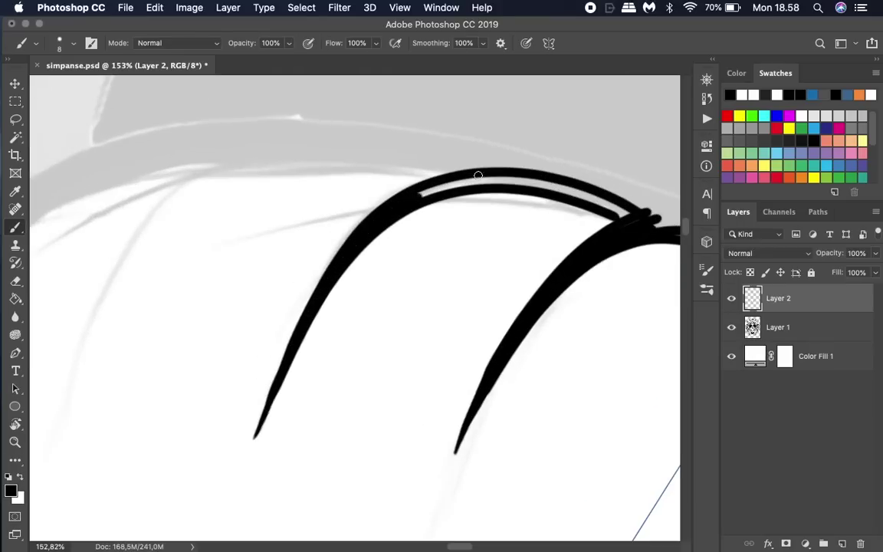
pyautogui.moveTo(478, 175); pyautogui.dragTo(630, 220)
pyautogui.moveTo(518, 255); pyautogui.dragTo(324, 227)
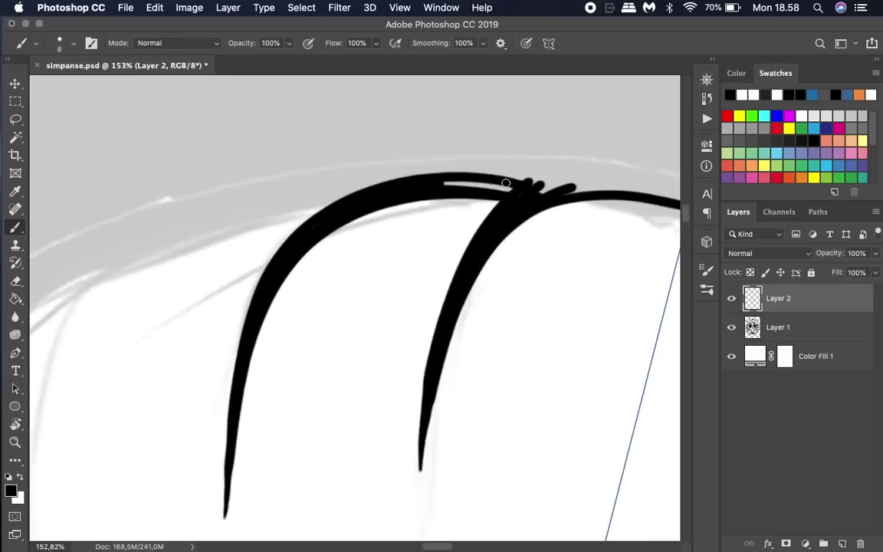
pyautogui.press('r')
pyautogui.moveTo(497, 203)
pyautogui.mouseDown()
pyautogui.moveTo(418, 291)
pyautogui.moveTo(418, 184)
pyautogui.moveTo(394, 172)
pyautogui.moveTo(351, 244)
pyautogui.mouseUp()
# Step: Ink three tapered strands hanging below the chin bib, one near the beard
pyautogui.press('z')
pyautogui.press('b')
pyautogui.moveTo(291, 291); pyautogui.dragTo(445, 172)
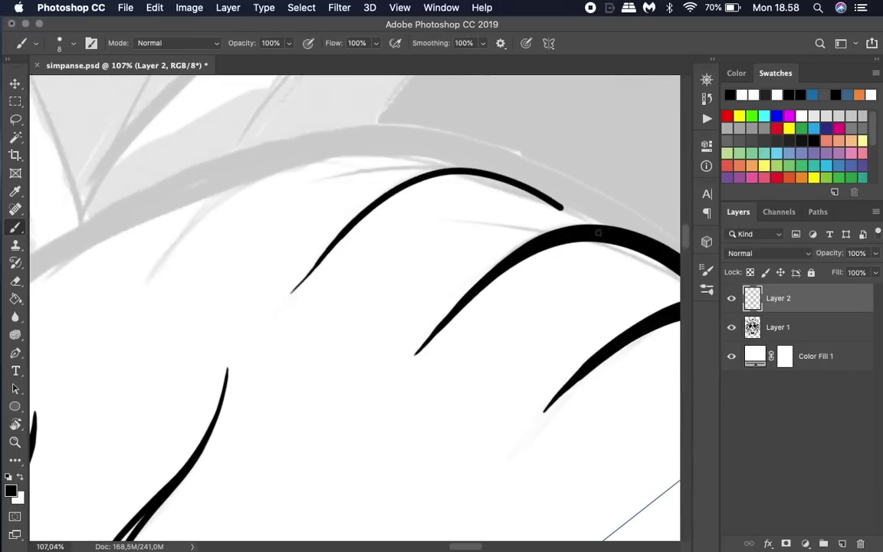
pyautogui.press('r')
pyautogui.moveTo(598, 232)
pyautogui.mouseDown()
pyautogui.moveTo(473, 146)
pyautogui.moveTo(506, 153)
pyautogui.mouseUp()
pyautogui.press('z')
pyautogui.press('b')
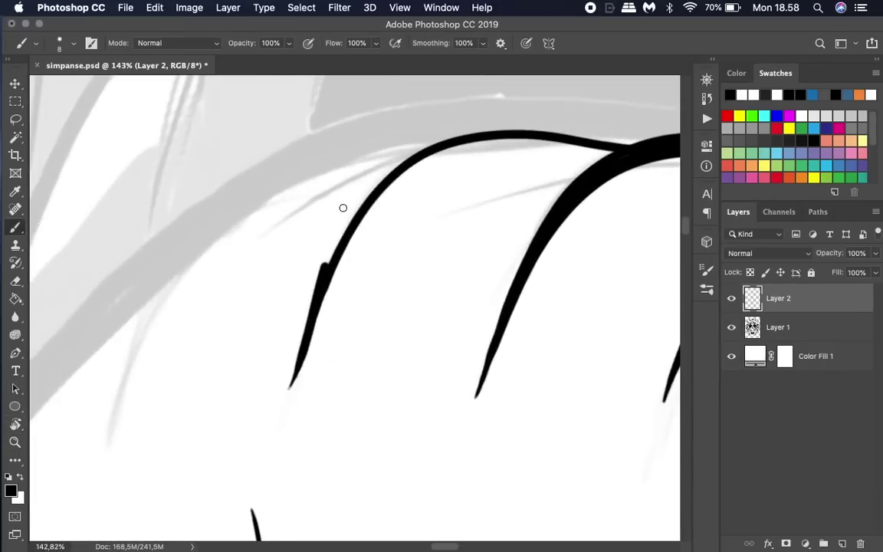
pyautogui.moveTo(291, 238); pyautogui.dragTo(473, 113)
pyautogui.press('z')
pyautogui.moveTo(395, 286)
pyautogui.mouseDown()
pyautogui.moveTo(327, 360)
pyautogui.moveTo(421, 314)
pyautogui.moveTo(472, 310)
pyautogui.mouseUp()
pyautogui.press('b')
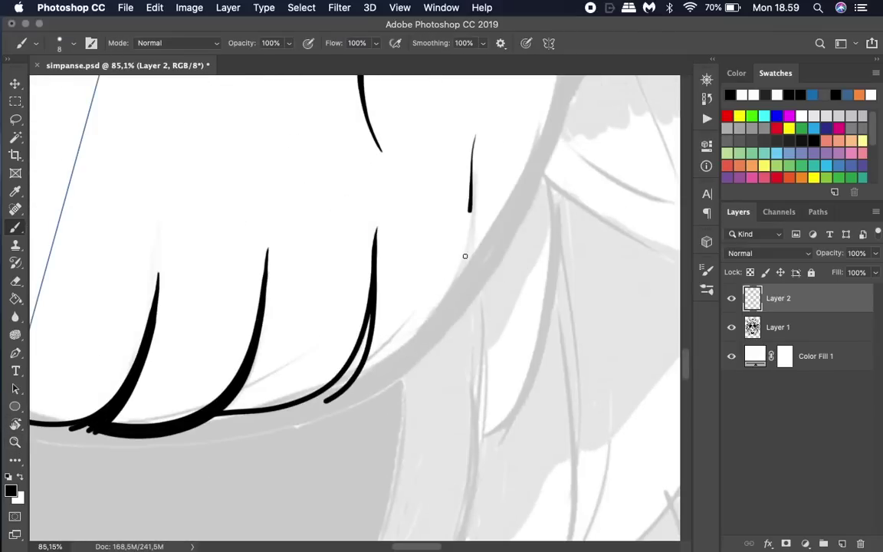
pyautogui.moveTo(368, 289); pyautogui.dragTo(332, 320)
# Step: Add another strand and redraw the long curved strand from the lower left
pyautogui.press('z')
pyautogui.moveTo(230, 269); pyautogui.dragTo(286, 270)
pyautogui.press('b')
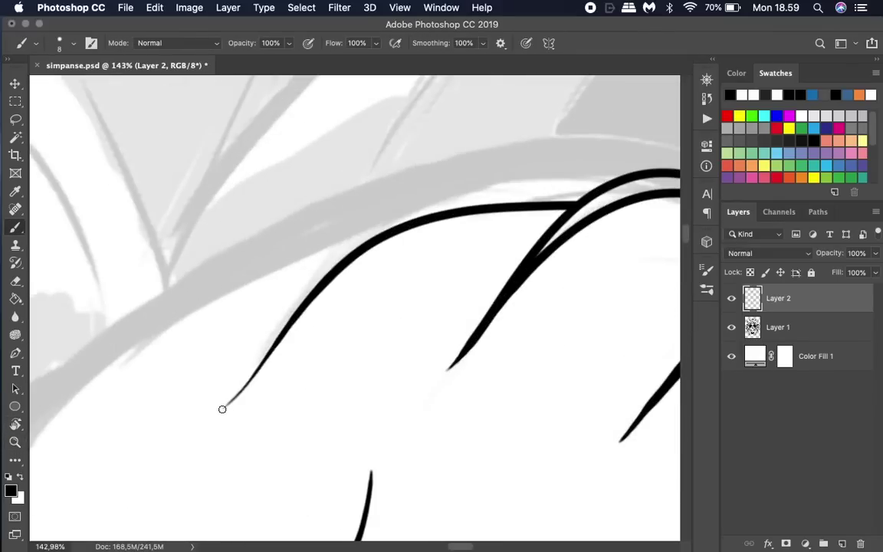
pyautogui.moveTo(230, 334)
pyautogui.mouseDown()
pyautogui.moveTo(341, 178)
pyautogui.moveTo(416, 270)
pyautogui.moveTo(400, 319)
pyautogui.mouseUp()
pyautogui.press('z')
pyautogui.press('r')
pyautogui.press('b')
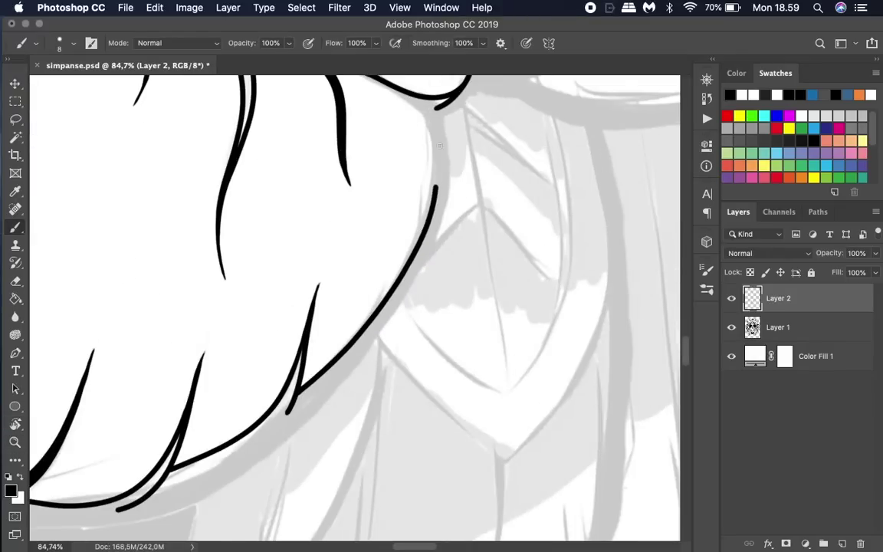
pyautogui.press('cmd+z')
pyautogui.moveTo(270, 354)
pyautogui.mouseDown()
pyautogui.moveTo(428, 194)
pyautogui.moveTo(310, 262)
pyautogui.moveTo(337, 236)
pyautogui.mouseUp()
pyautogui.press('z')
pyautogui.press('b')
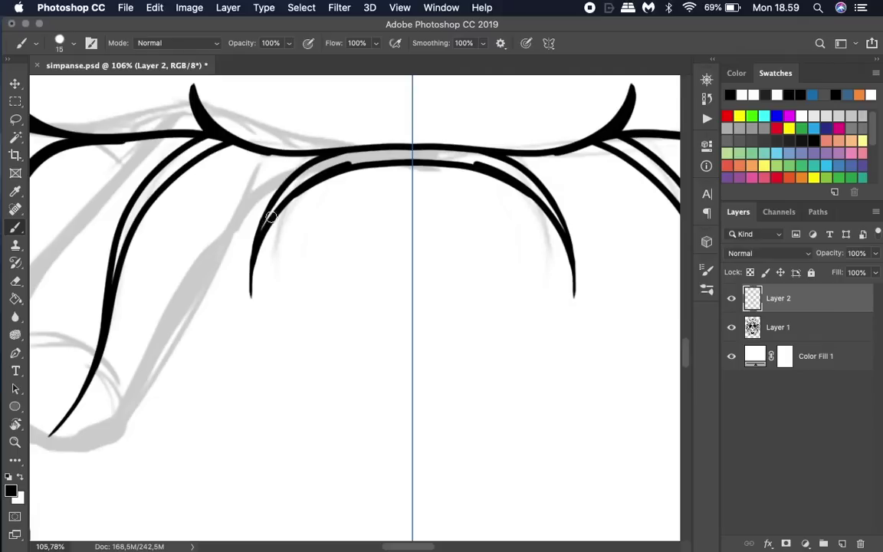
# Step: Thicken the inner arch into solid black up to the centre guide, filling the gap
pyautogui.moveTo(309, 174); pyautogui.dragTo(440, 161)
pyautogui.moveTo(302, 179); pyautogui.dragTo(436, 154)
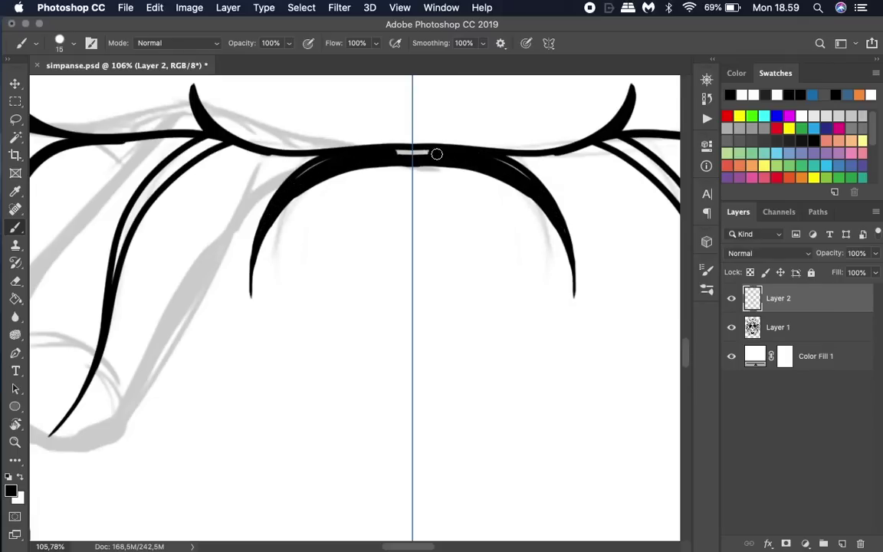
pyautogui.moveTo(276, 213); pyautogui.dragTo(397, 158)
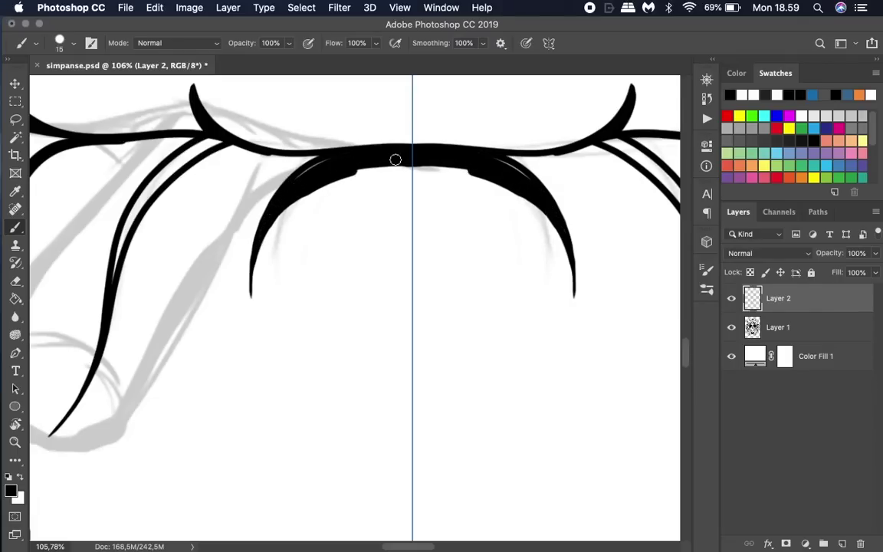
# Step: Repaint the thin forked branch as one bold stroke joining the main limb
pyautogui.press('r')
pyautogui.scroll(-5, 426, 185)
pyautogui.moveTo(444, 227)
pyautogui.mouseDown()
pyautogui.moveTo(323, 255)
pyautogui.moveTo(416, 287)
pyautogui.mouseUp()
pyautogui.press('z')
pyautogui.moveTo(192, 230); pyautogui.dragTo(256, 231)
pyautogui.press('b')
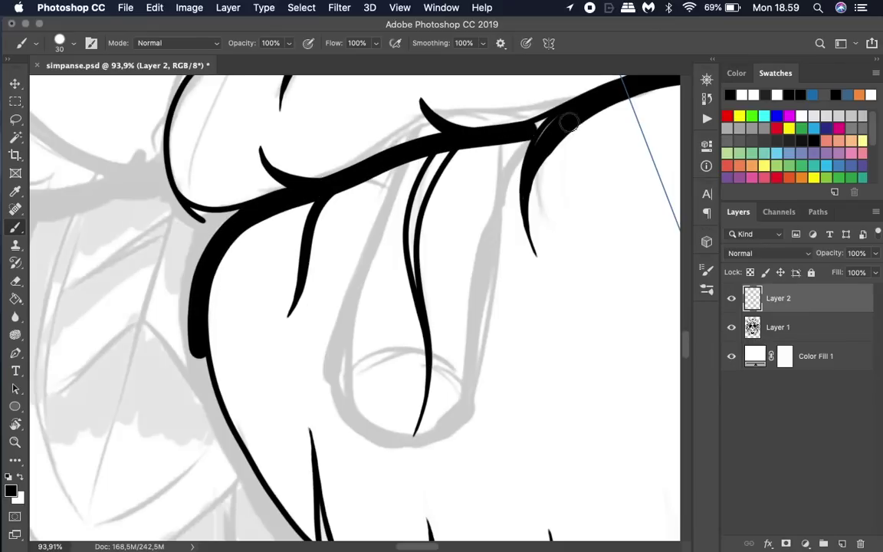
pyautogui.moveTo(465, 138)
pyautogui.mouseDown()
pyautogui.moveTo(479, 221)
pyautogui.moveTo(334, 206)
pyautogui.moveTo(338, 245)
pyautogui.moveTo(292, 297)
pyautogui.moveTo(335, 276)
pyautogui.moveTo(239, 300)
pyautogui.mouseUp()
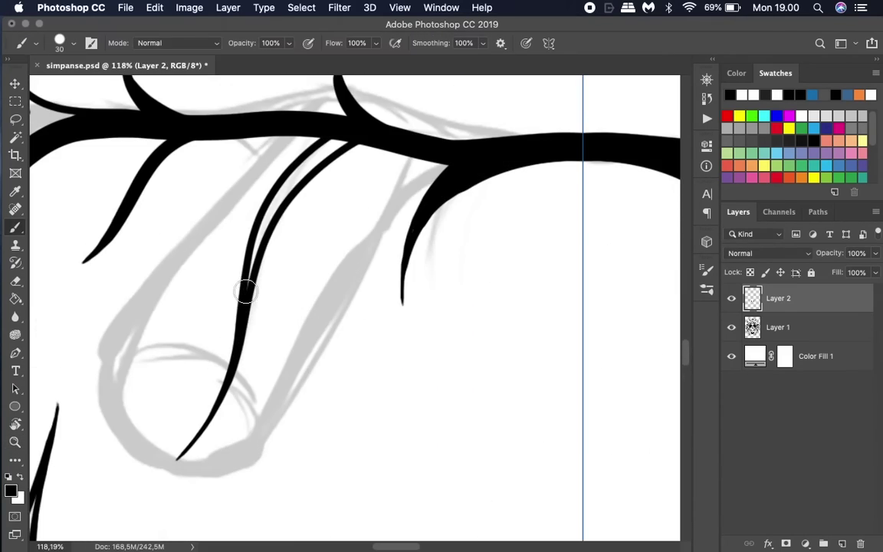
pyautogui.moveTo(312, 162); pyautogui.dragTo(256, 265)
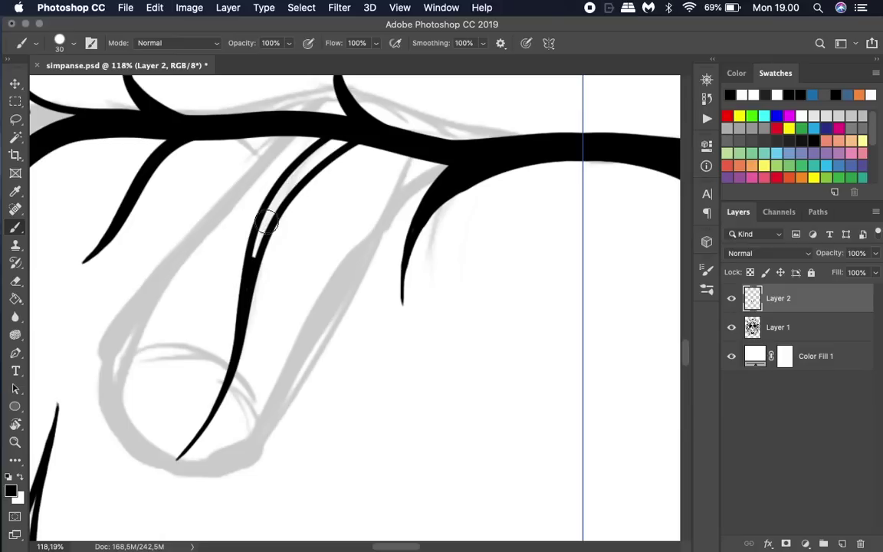
pyautogui.moveTo(266, 222); pyautogui.dragTo(368, 125)
pyautogui.hotkey('ctrl', 'z')
pyautogui.moveTo(234, 226)
pyautogui.mouseDown()
pyautogui.moveTo(379, 128)
pyautogui.moveTo(389, 197)
pyautogui.mouseUp()
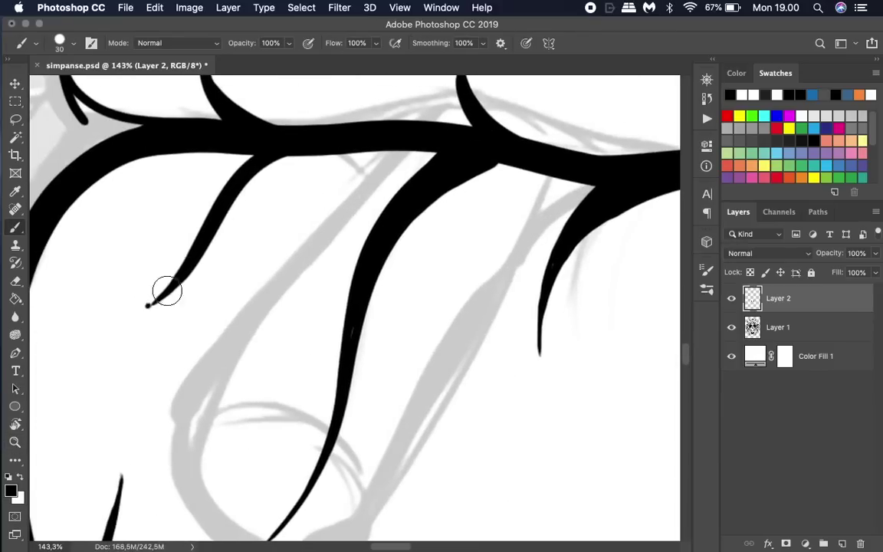
pyautogui.hotkey('ctrl', 'z')
pyautogui.moveTo(203, 230); pyautogui.dragTo(277, 137)
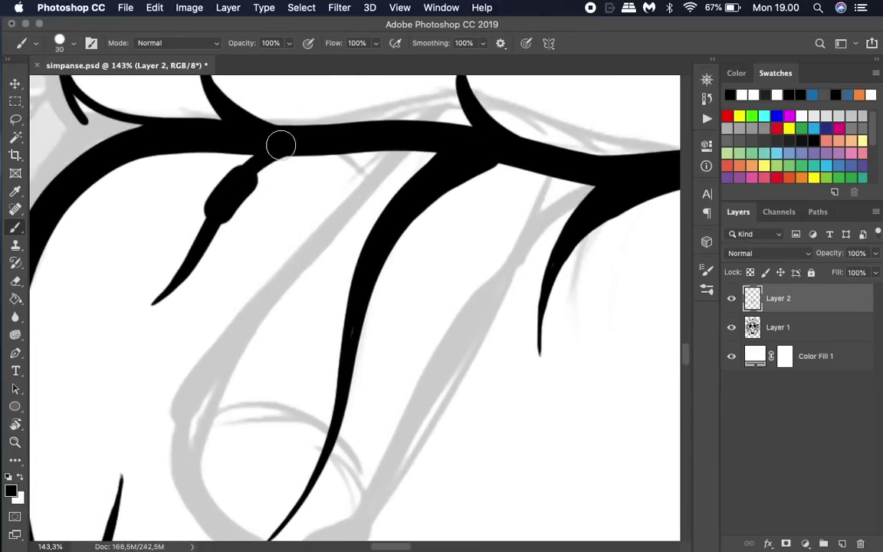
# Step: Reset the view toward the nested outlines and thicken the curving branch to the junction
pyautogui.press('z')
pyautogui.moveTo(361, 232)
pyautogui.mouseDown()
pyautogui.moveTo(373, 314)
pyautogui.moveTo(408, 276)
pyautogui.moveTo(419, 230)
pyautogui.moveTo(331, 207)
pyautogui.moveTo(410, 263)
pyautogui.moveTo(389, 246)
pyautogui.mouseUp()
pyautogui.press('r')
pyautogui.press('Escape')
pyautogui.press('z')
pyautogui.press('r')
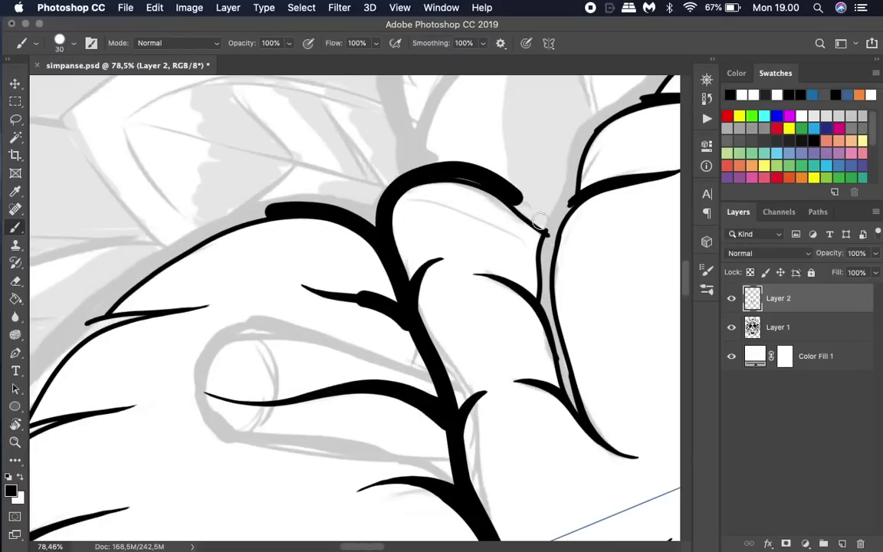
pyautogui.moveTo(569, 242); pyautogui.dragTo(368, 301)
pyautogui.press('z')
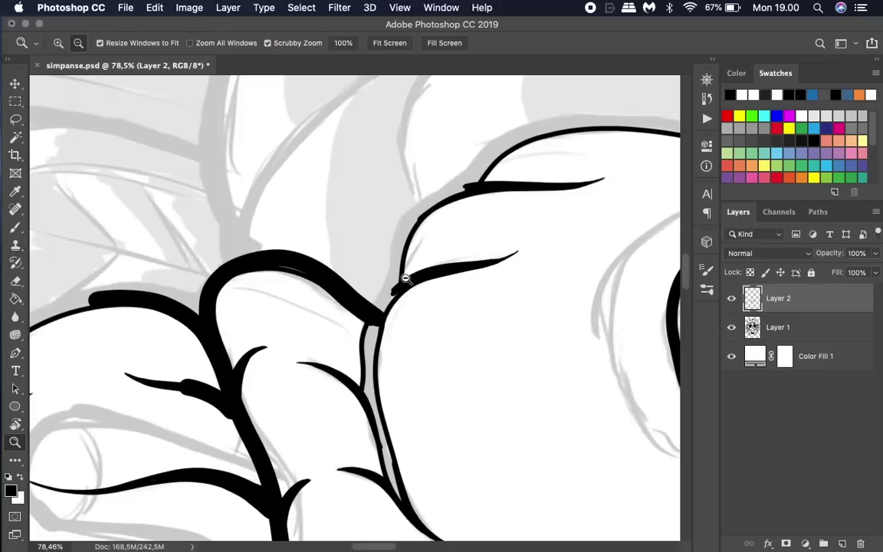
pyautogui.scroll(5, 320, 313)
pyautogui.press('b')
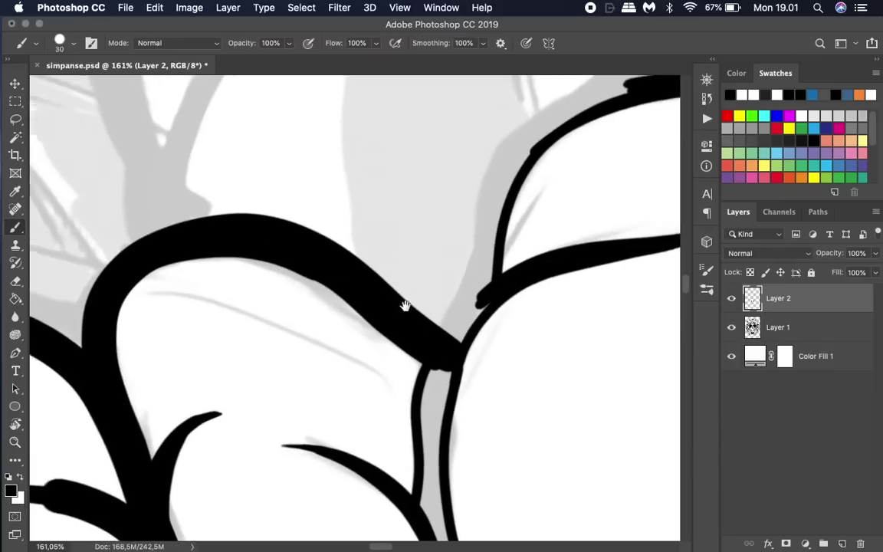
pyautogui.hscroll(5, 351, 374)
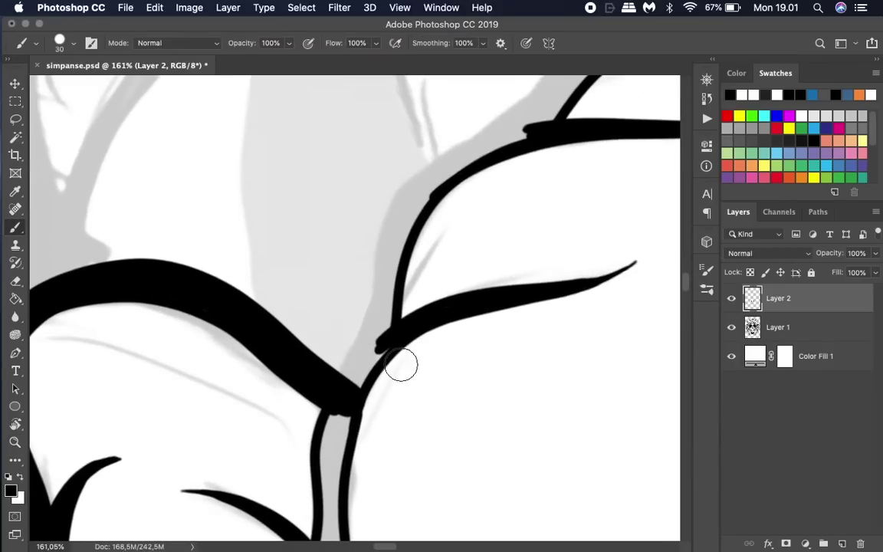
pyautogui.scroll(3, 394, 329)
pyautogui.moveTo(365, 375)
pyautogui.mouseDown()
pyautogui.moveTo(400, 240)
pyautogui.moveTo(540, 173)
pyautogui.moveTo(503, 237)
pyautogui.moveTo(332, 310)
pyautogui.mouseUp()
# Step: Thicken the branch along the upper curve down to the notch
pyautogui.scroll(-5, 539, 174)
pyautogui.scroll(4, 394, 309)
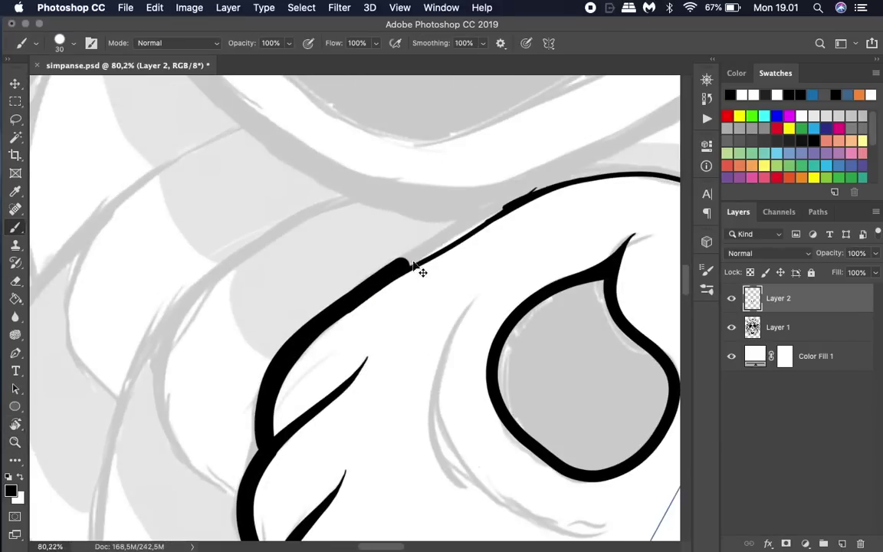
pyautogui.moveTo(414, 267)
pyautogui.mouseDown()
pyautogui.moveTo(491, 172)
pyautogui.moveTo(597, 146)
pyautogui.moveTo(387, 163)
pyautogui.moveTo(333, 252)
pyautogui.mouseUp()
pyautogui.press('r')
pyautogui.moveTo(373, 219)
pyautogui.mouseDown()
pyautogui.moveTo(414, 197)
pyautogui.moveTo(495, 191)
pyautogui.moveTo(526, 206)
pyautogui.moveTo(443, 272)
pyautogui.moveTo(375, 292)
pyautogui.moveTo(365, 314)
pyautogui.moveTo(376, 335)
pyautogui.mouseUp()
pyautogui.scroll(3, 519, 202)
pyautogui.scroll(3, 376, 335)
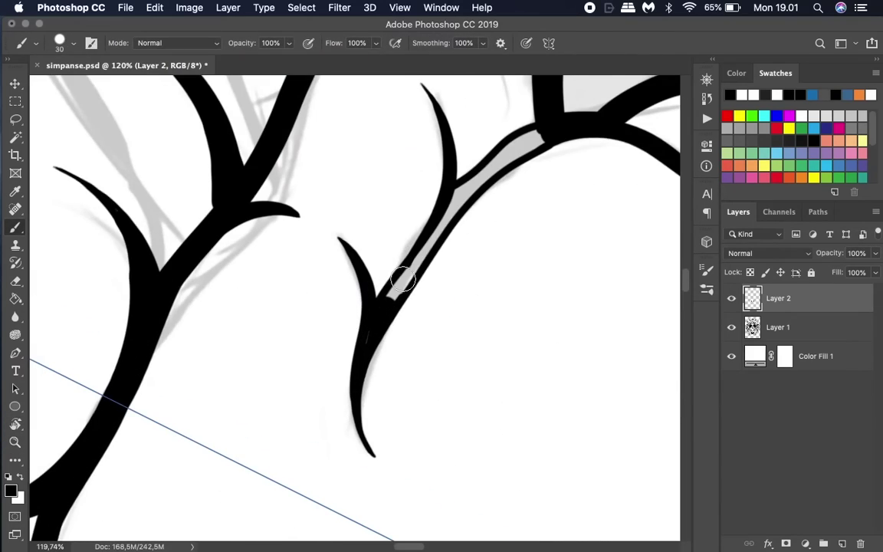
# Step: Ink thick black strokes down-left along the muzzle outline and its curve
pyautogui.scroll(-10, 454, 233)
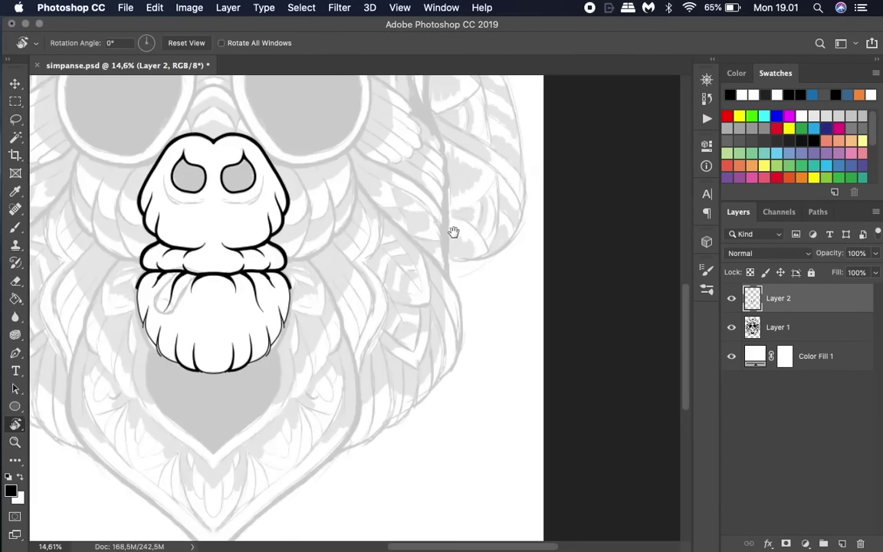
pyautogui.press('z')
pyautogui.scroll(5, 315, 283)
pyautogui.scroll(-3, 453, 256)
pyautogui.scroll(3, 464, 144)
pyautogui.scroll(5, 464, 144)
pyautogui.press('b')
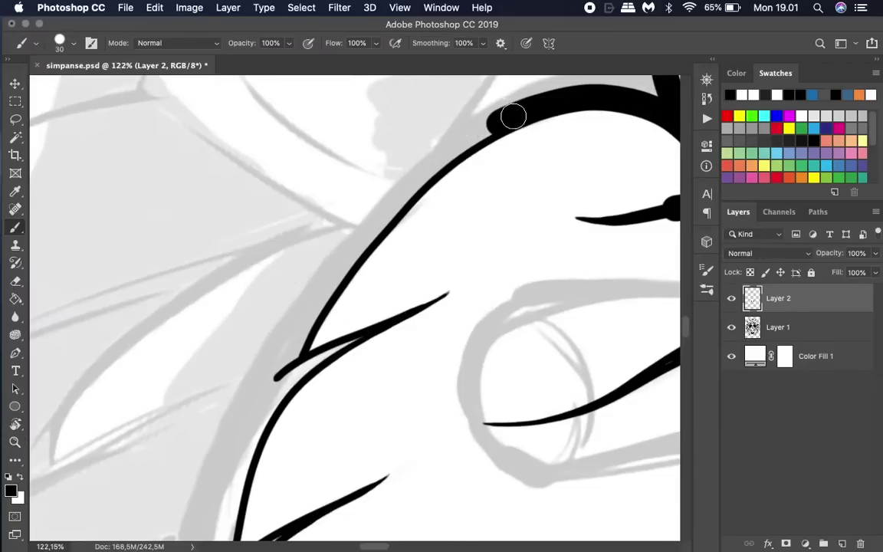
pyautogui.moveTo(428, 168)
pyautogui.mouseDown()
pyautogui.moveTo(335, 209)
pyautogui.moveTo(268, 295)
pyautogui.moveTo(239, 374)
pyautogui.mouseUp()
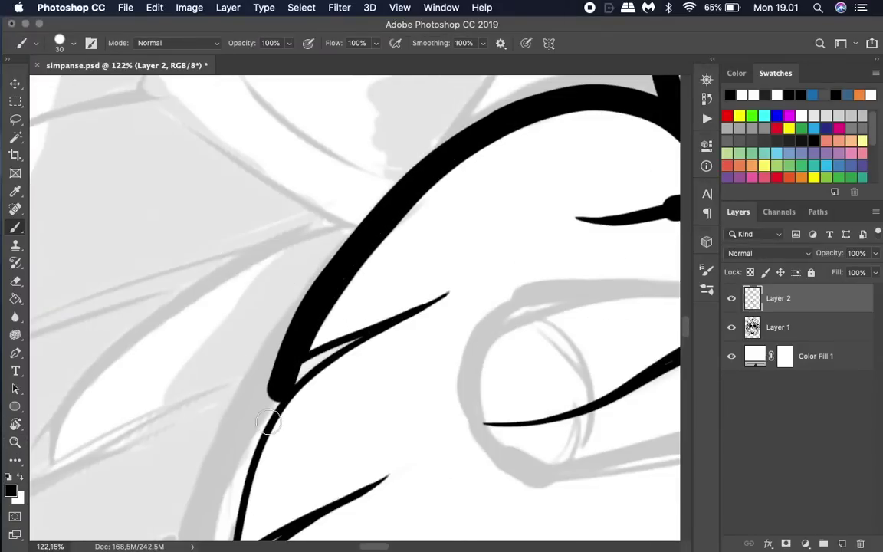
pyautogui.moveTo(359, 259); pyautogui.dragTo(338, 345)
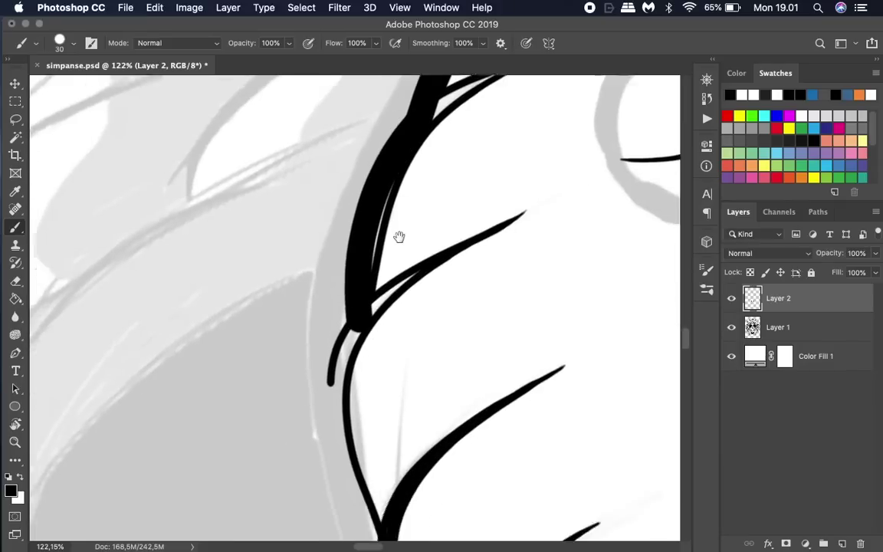
pyautogui.hscroll(-3, 353, 306)
pyautogui.scroll(-2, 353, 307)
pyautogui.moveTo(387, 176); pyautogui.dragTo(366, 285)
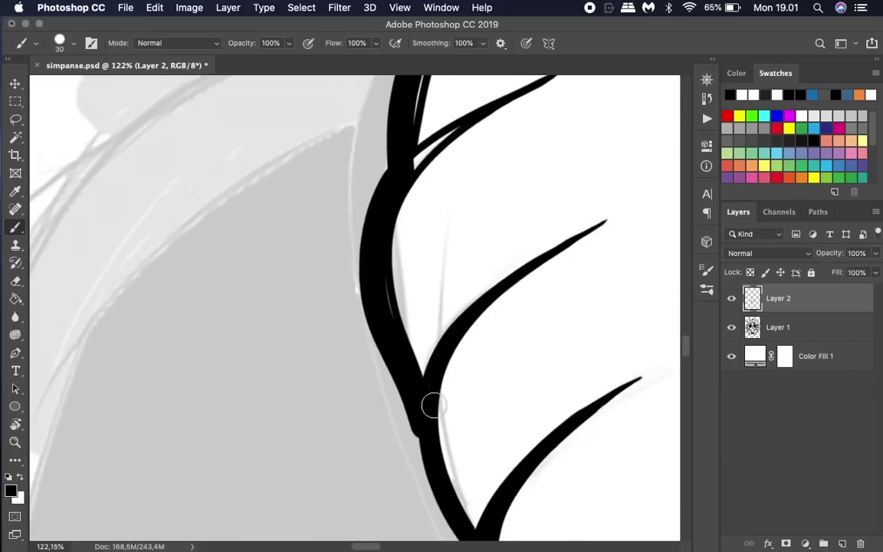
# Step: Turn the canvas about 93 degrees and add a thick stroke along the curve
pyautogui.press('r')
pyautogui.moveTo(434, 404); pyautogui.dragTo(467, 216)
pyautogui.press('b')
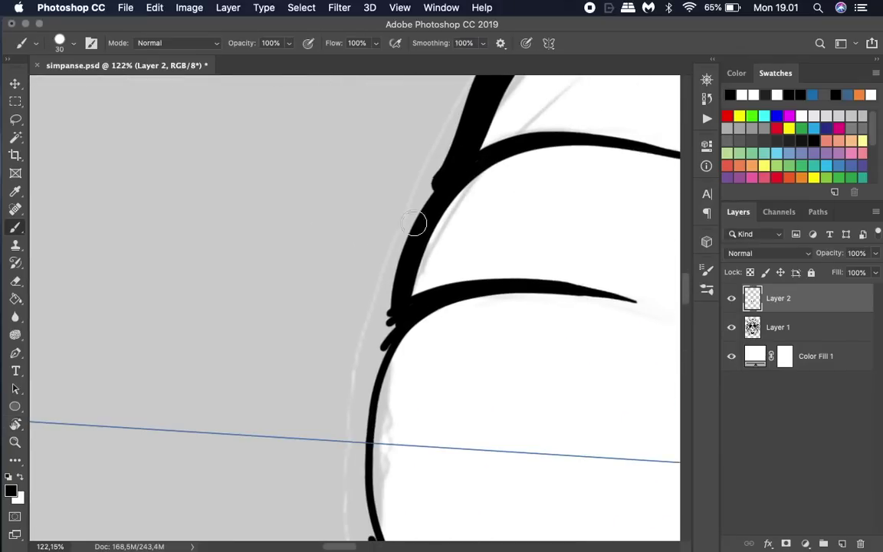
pyautogui.scroll(-3, 385, 354)
pyautogui.moveTo(426, 230)
pyautogui.mouseDown()
pyautogui.moveTo(394, 335)
pyautogui.moveTo(347, 348)
pyautogui.moveTo(459, 294)
pyautogui.moveTo(434, 219)
pyautogui.mouseUp()
# Step: Zoom to 133% on the branch, then back out and in on the beard outline
pyautogui.press('z')
pyautogui.press('r')
pyautogui.moveTo(507, 280); pyautogui.dragTo(476, 245)
pyautogui.press('z')
pyautogui.moveTo(383, 230); pyautogui.dragTo(424, 146)
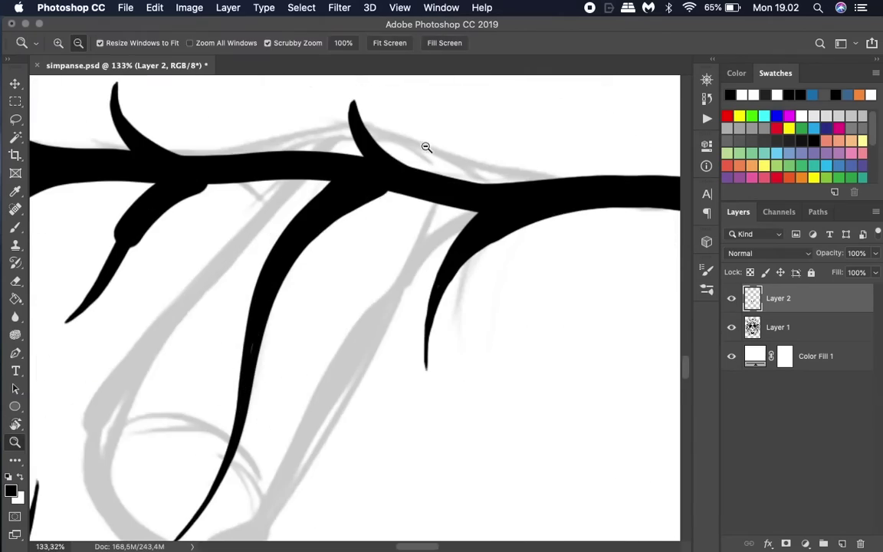
pyautogui.press('b')
pyautogui.moveTo(371, 204); pyautogui.dragTo(432, 203)
pyautogui.press('z')
pyautogui.moveTo(467, 290); pyautogui.dragTo(435, 367)
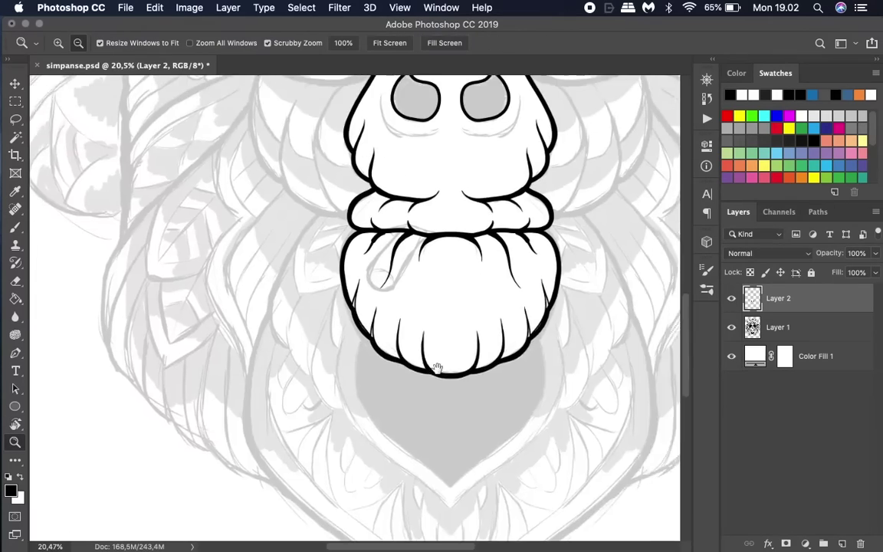
pyautogui.moveTo(449, 224)
pyautogui.mouseDown()
pyautogui.moveTo(485, 212)
pyautogui.moveTo(386, 325)
pyautogui.moveTo(379, 356)
pyautogui.mouseUp()
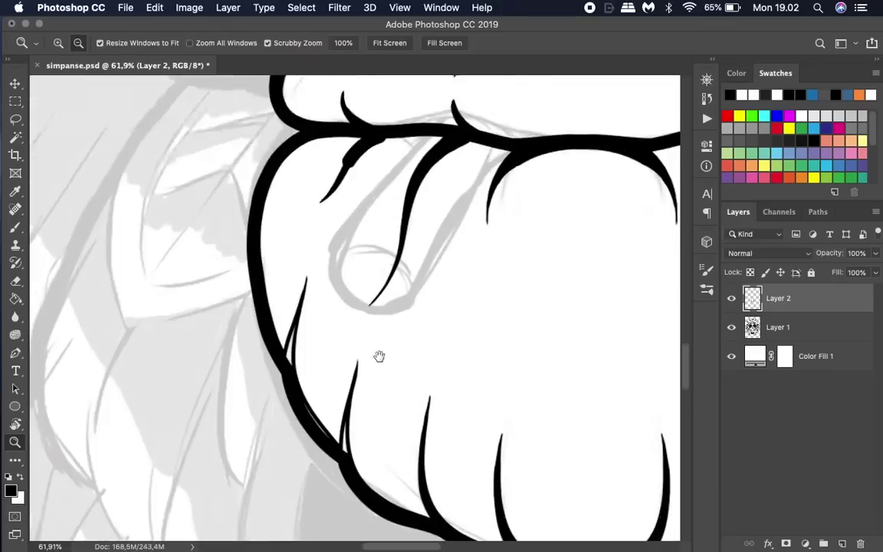
pyautogui.press('b')
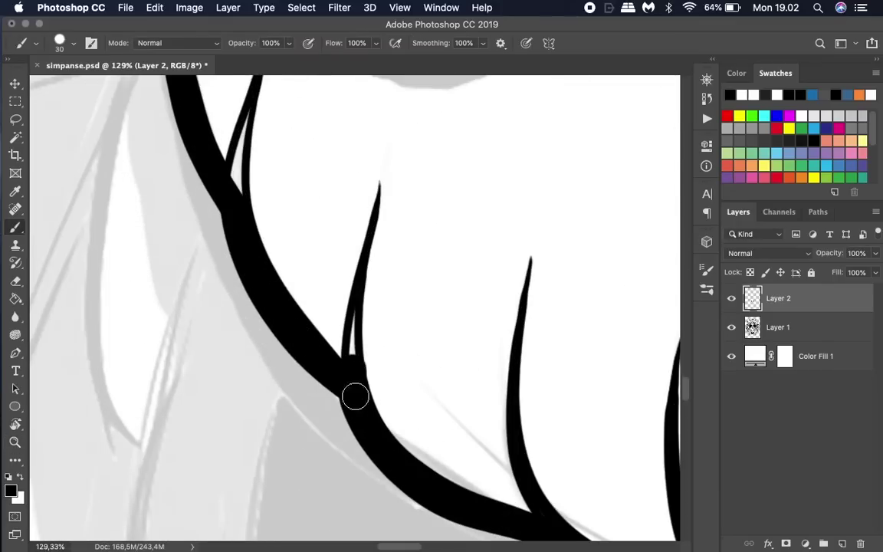
# Step: Zoom closer on the beard strands and tilt the canvas along another branch
pyautogui.scroll(3, 355, 278)
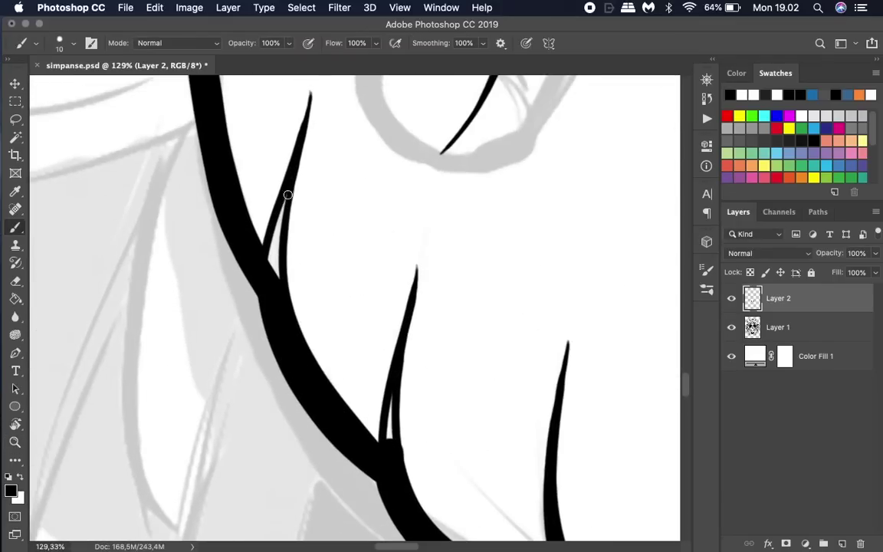
pyautogui.moveTo(267, 302); pyautogui.dragTo(315, 266)
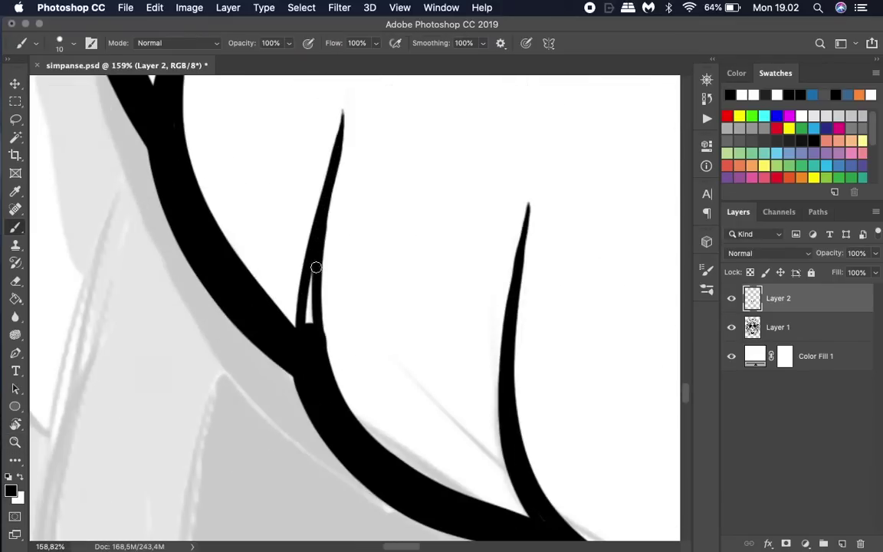
pyautogui.press('r')
pyautogui.moveTo(403, 279); pyautogui.dragTo(420, 309)
pyautogui.press('b')
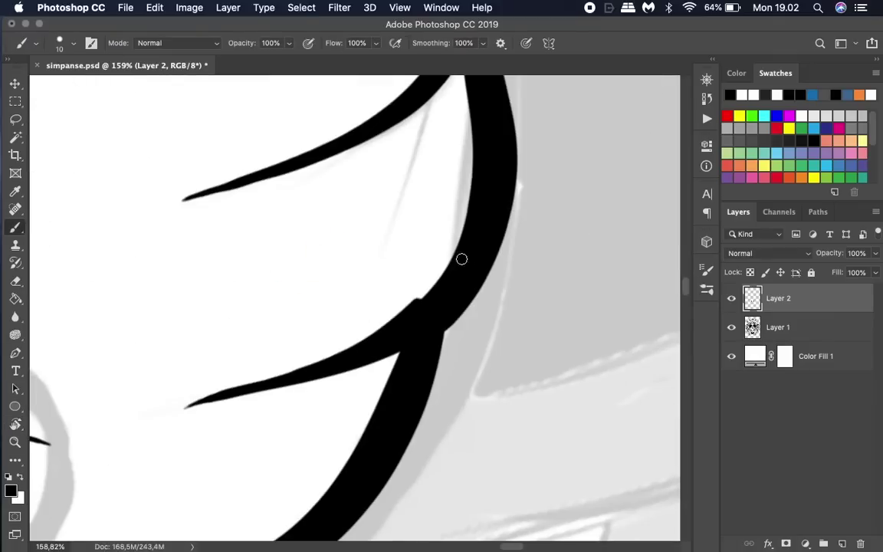
pyautogui.press('z')
pyautogui.moveTo(496, 263)
pyautogui.mouseDown()
pyautogui.moveTo(467, 346)
pyautogui.moveTo(336, 206)
pyautogui.mouseUp()
pyautogui.press('b')
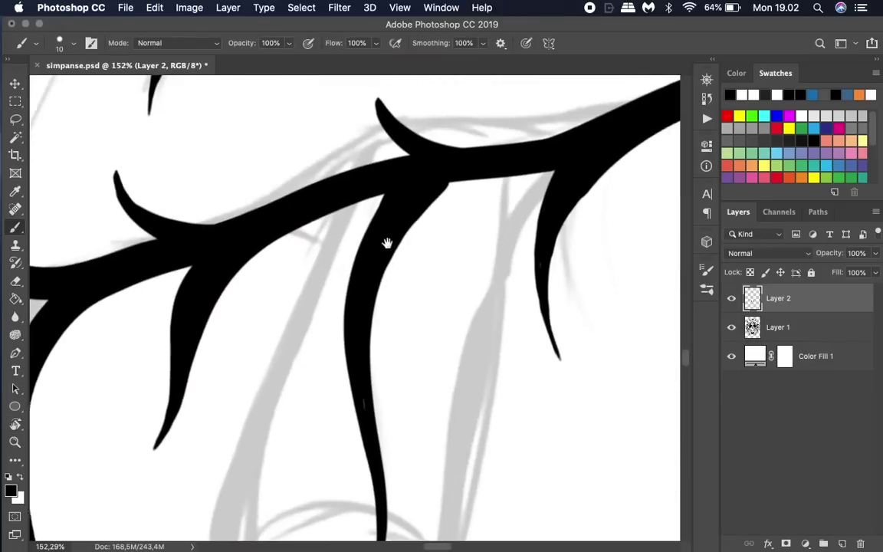
pyautogui.moveTo(386, 241); pyautogui.dragTo(302, 388)
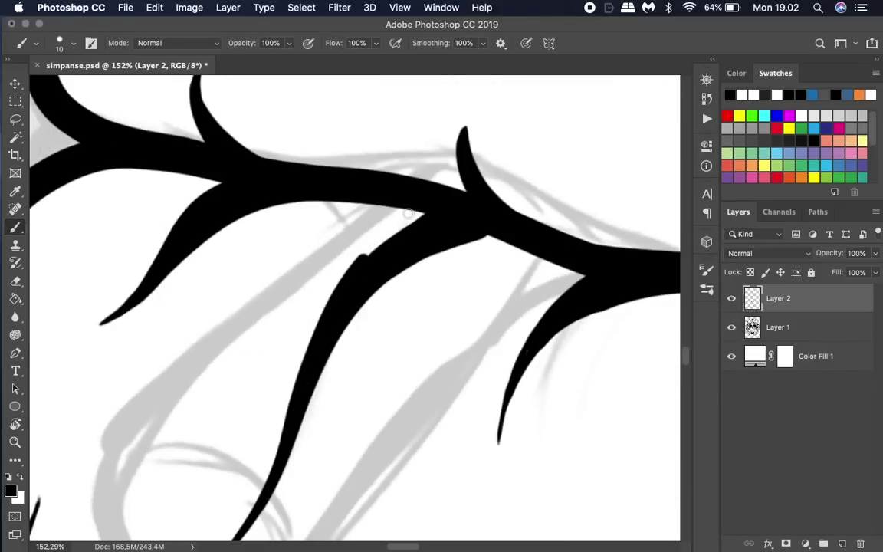
pyautogui.moveTo(409, 215); pyautogui.dragTo(498, 177)
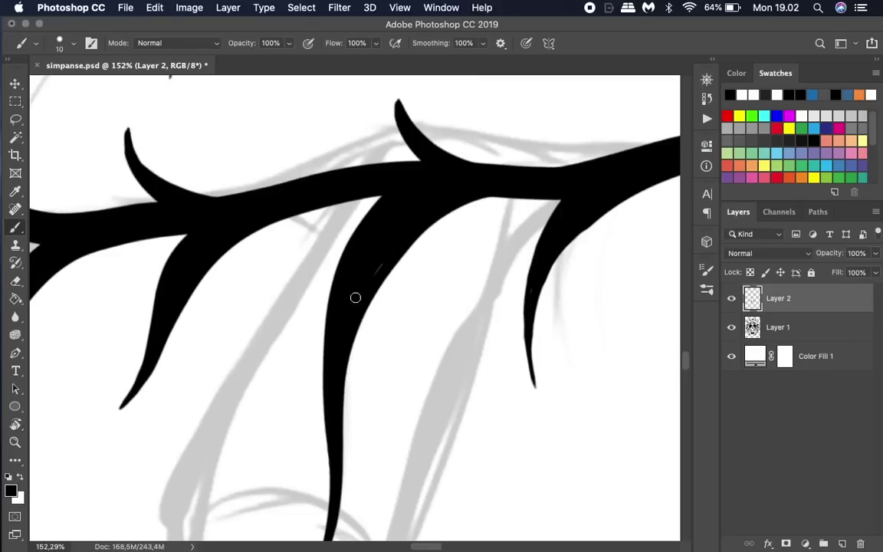
# Step: Zoom out to the whole drawing and rotate the canvas to an easier inking angle
pyautogui.press('z')
pyautogui.moveTo(443, 291); pyautogui.dragTo(468, 256)
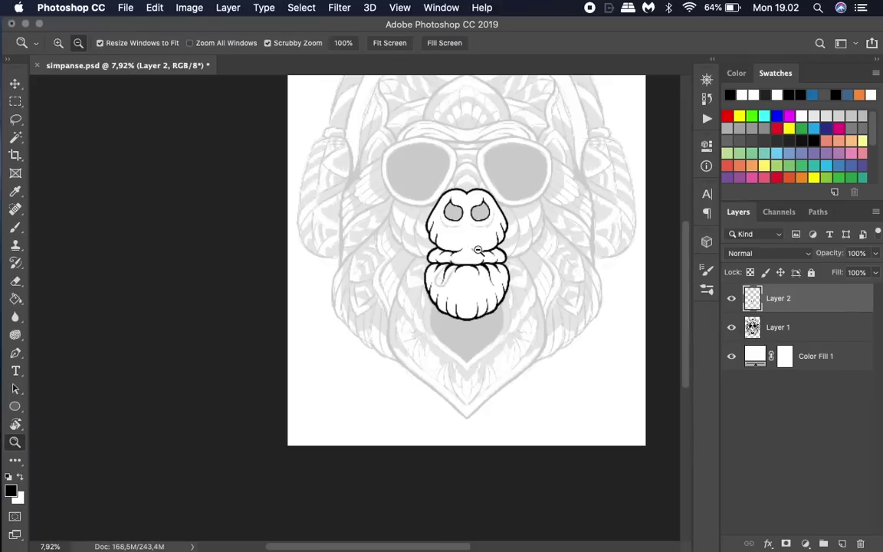
pyautogui.scroll(5, 477, 250)
pyautogui.scroll(-1, 463, 297)
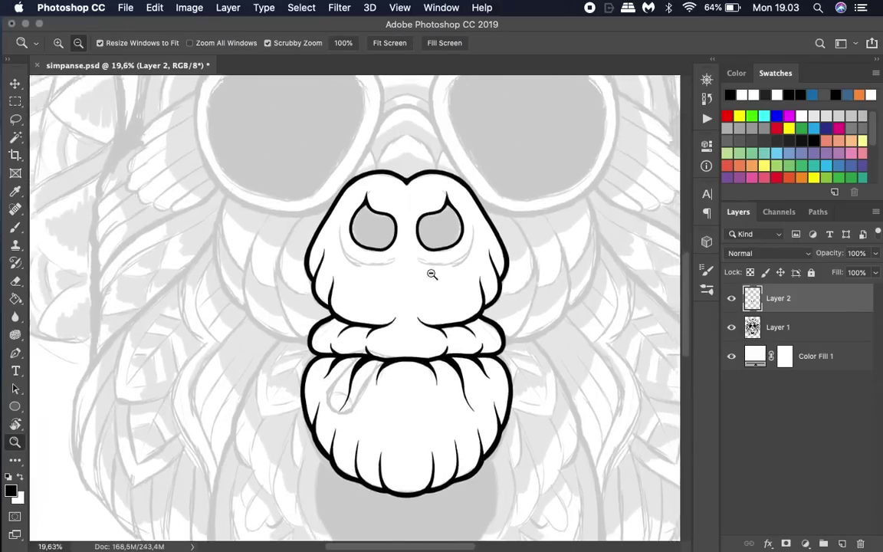
pyautogui.scroll(-2, 425, 253)
pyautogui.scroll(1, 430, 249)
pyautogui.scroll(4, 460, 237)
pyautogui.press('r')
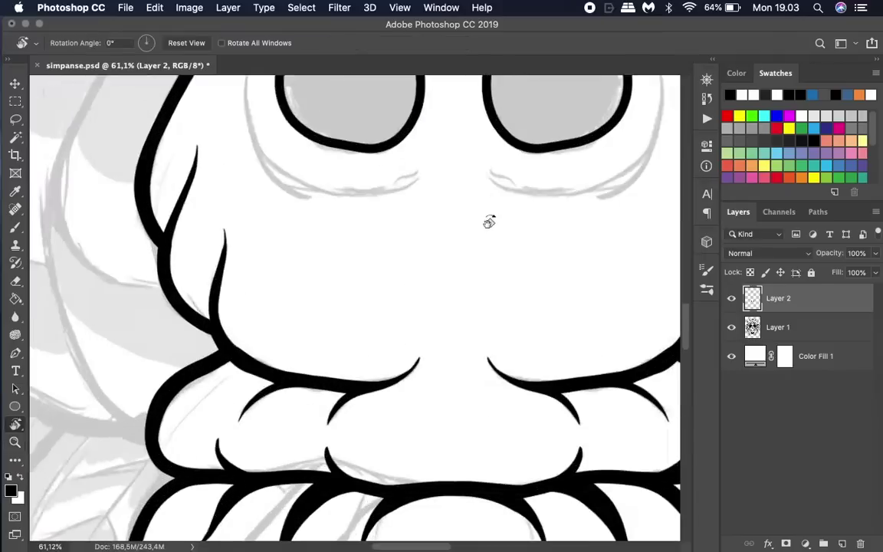
pyautogui.moveTo(489, 221); pyautogui.dragTo(424, 357)
pyautogui.press('z')
pyautogui.scroll(1, 400, 305)
# Step: Ink a curved crease beside the nostril, extending it over the nostril without gaps
pyautogui.press('b')
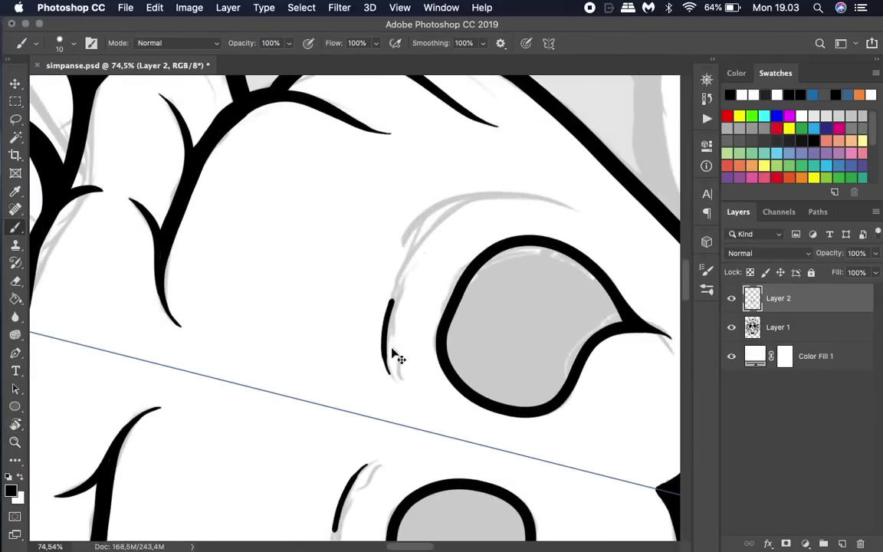
pyautogui.moveTo(390, 289); pyautogui.dragTo(423, 233)
pyautogui.scroll(3, 519, 193)
pyautogui.moveTo(519, 106); pyautogui.dragTo(515, 178)
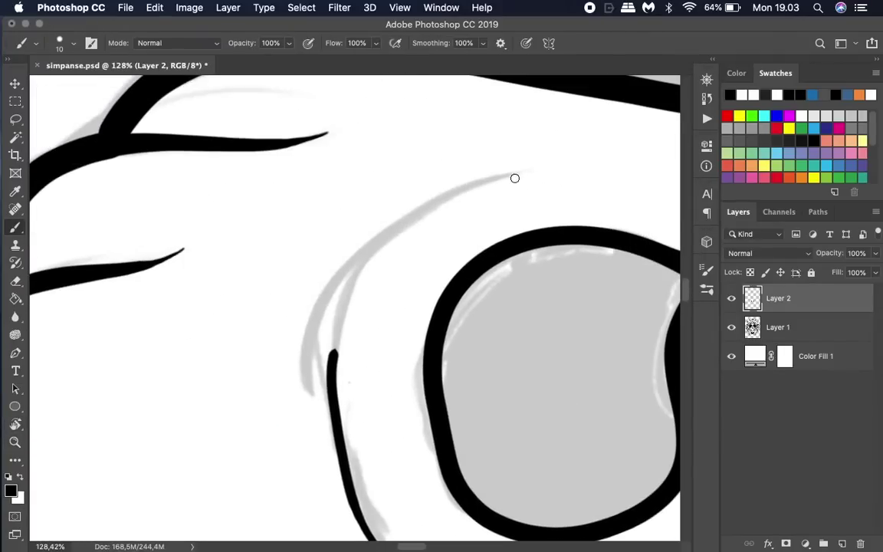
pyautogui.moveTo(330, 357); pyautogui.dragTo(338, 321)
pyautogui.scroll(-2, 384, 307)
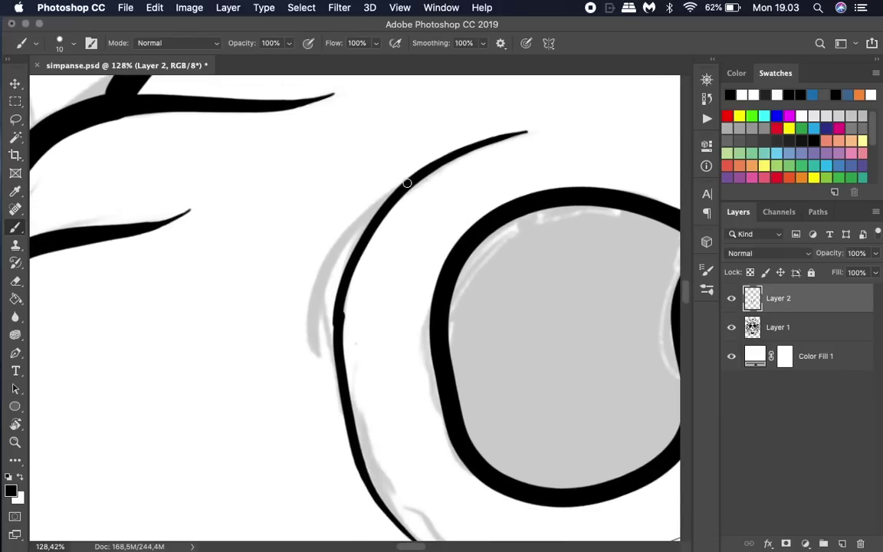
# Step: Adjust zoom and canvas rotation around the nostril for the next crease
pyautogui.press('z')
pyautogui.scroll(-3, 335, 370)
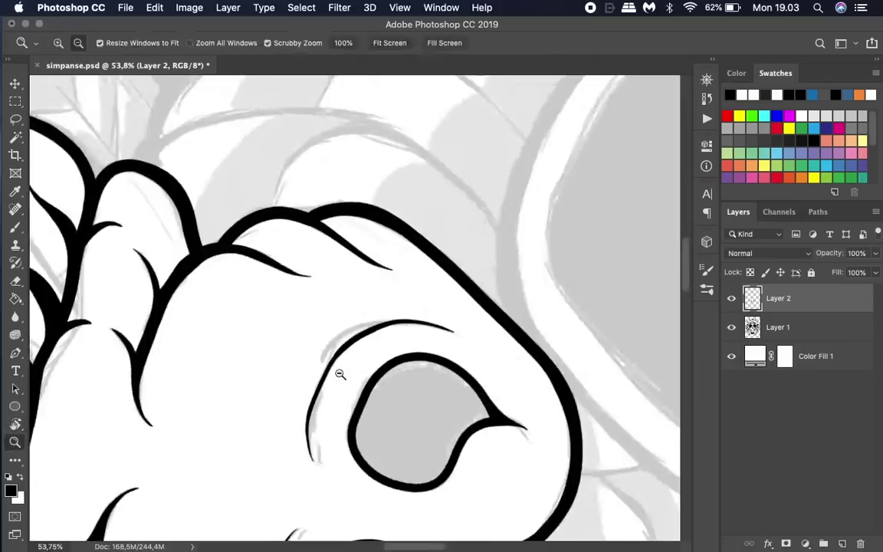
pyautogui.scroll(2, 299, 502)
pyautogui.press('b')
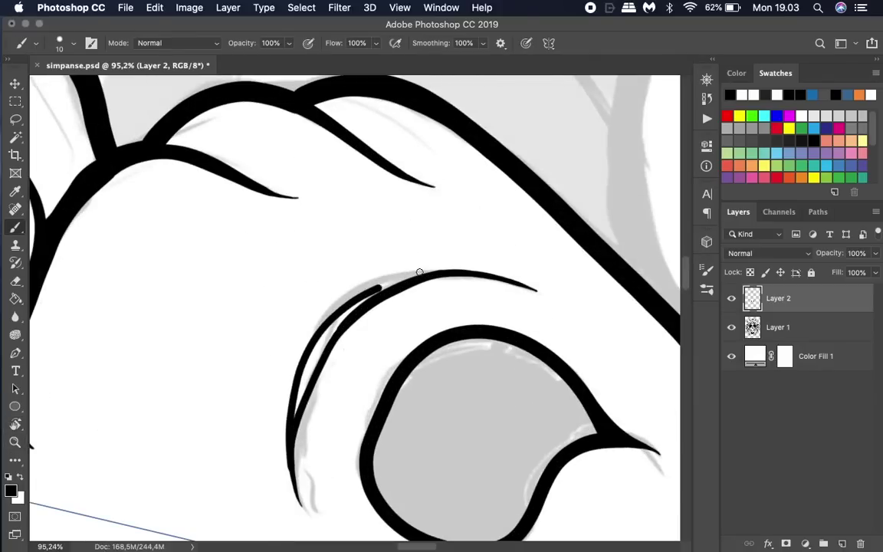
pyautogui.press('r')
pyautogui.moveTo(504, 284); pyautogui.dragTo(493, 252)
pyautogui.scroll(4, 387, 292)
pyautogui.press('b')
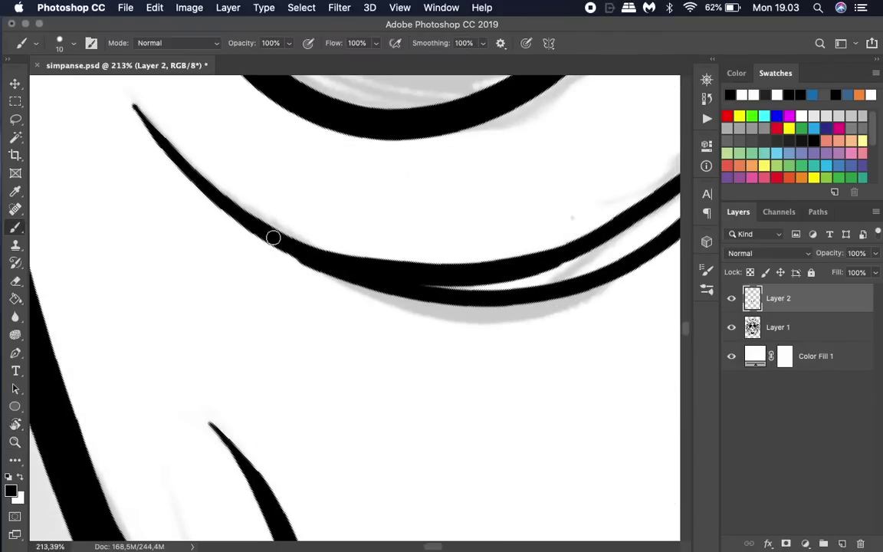
pyautogui.press('z')
pyautogui.scroll(-4, 311, 265)
pyautogui.scroll(1, 450, 321)
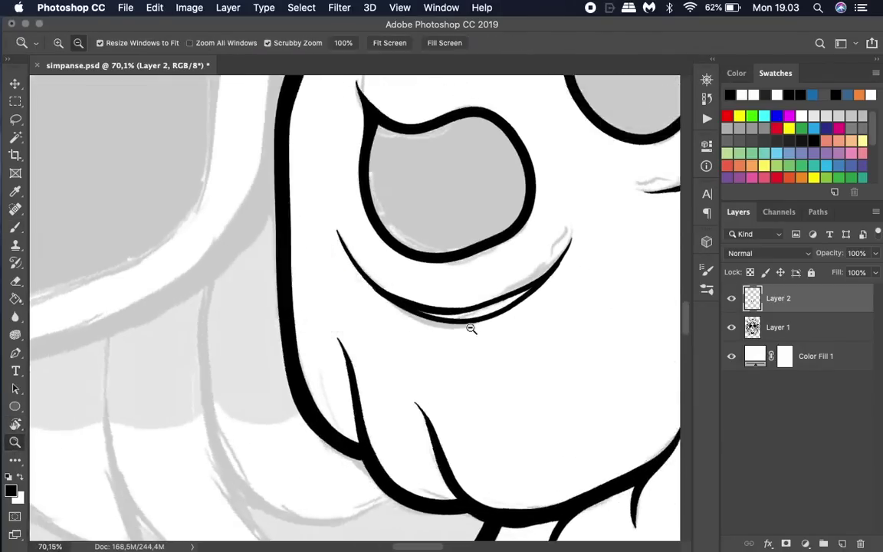
pyautogui.scroll(2, 469, 329)
pyautogui.press('b')
pyautogui.scroll(3, 514, 296)
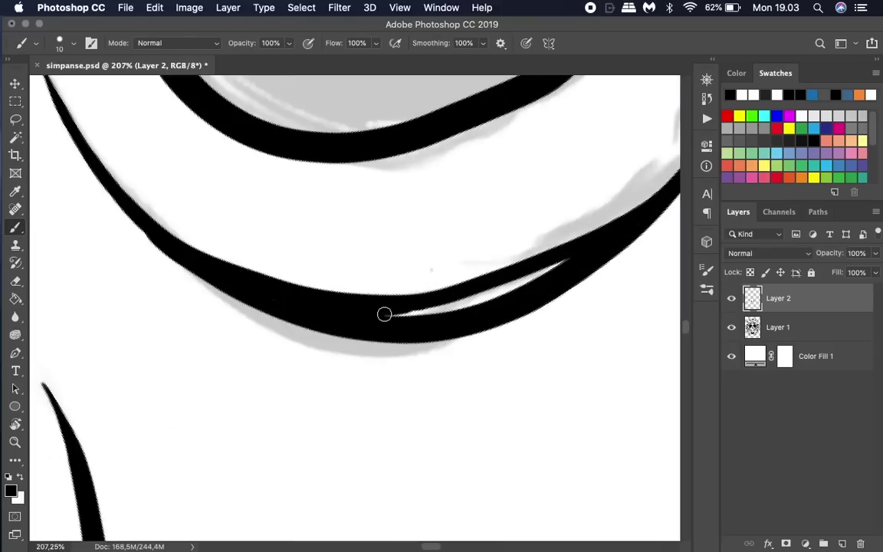
# Step: Add short crease strokes below the nostril
pyautogui.press('z')
pyautogui.scroll(-4, 424, 357)
pyautogui.scroll(-3, 466, 335)
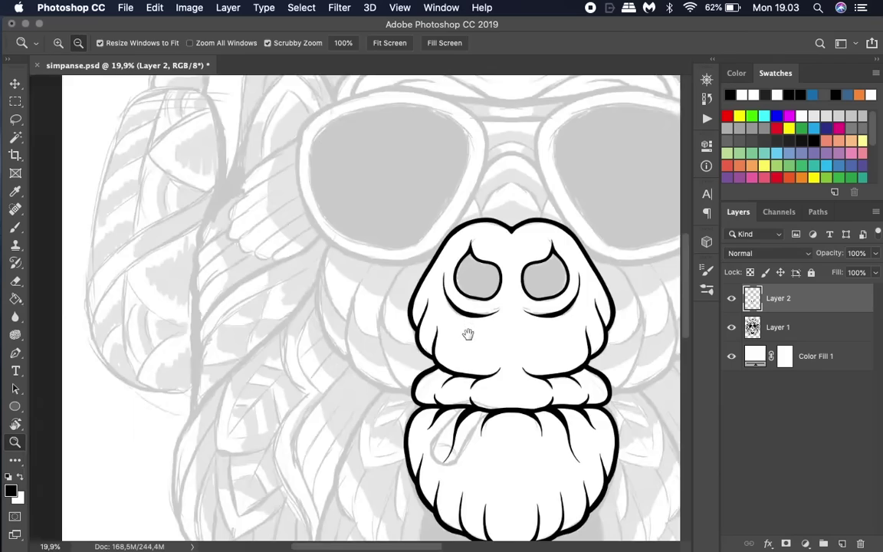
pyautogui.press('r')
pyautogui.moveTo(467, 335); pyautogui.dragTo(475, 282)
pyautogui.scroll(5, 453, 258)
pyautogui.press('b')
pyautogui.moveTo(613, 172); pyautogui.dragTo(545, 163)
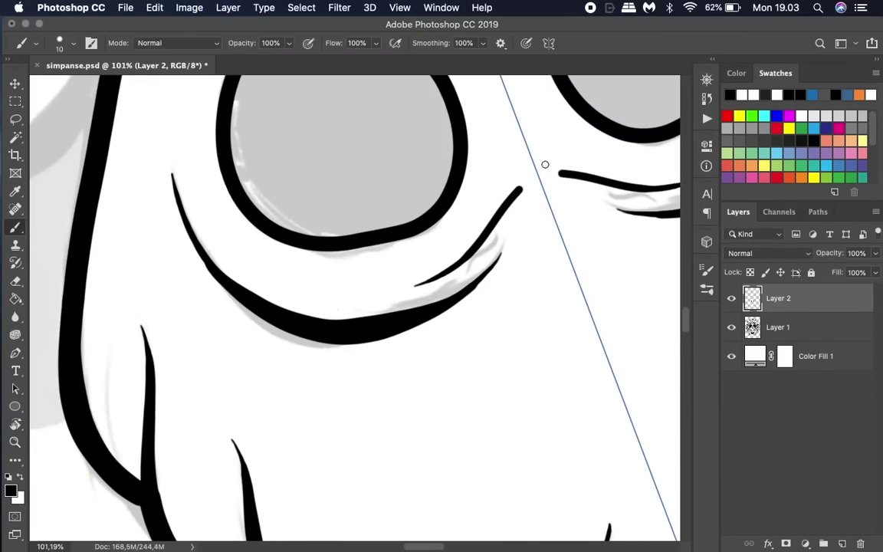
# Step: Ink a second crease curve under the nostril and extend one near the other nostril
pyautogui.press('z')
pyautogui.scroll(-3, 516, 253)
pyautogui.scroll(-1, 477, 330)
pyautogui.scroll(-1, 477, 330)
pyautogui.press('r')
pyautogui.moveTo(460, 322); pyautogui.dragTo(414, 291)
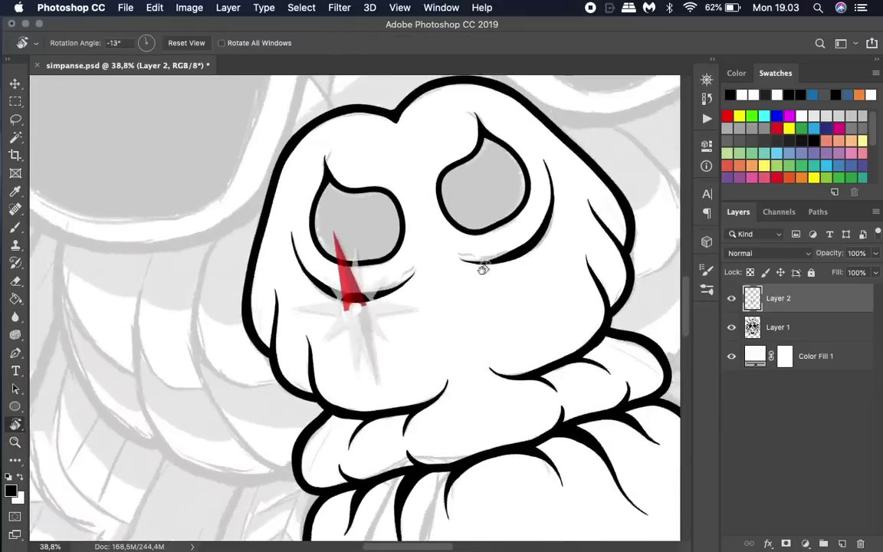
pyautogui.press('z')
pyautogui.scroll(5, 384, 251)
pyautogui.press('b')
pyautogui.moveTo(337, 288); pyautogui.dragTo(440, 157)
pyautogui.moveTo(679, 119); pyautogui.dragTo(523, 115)
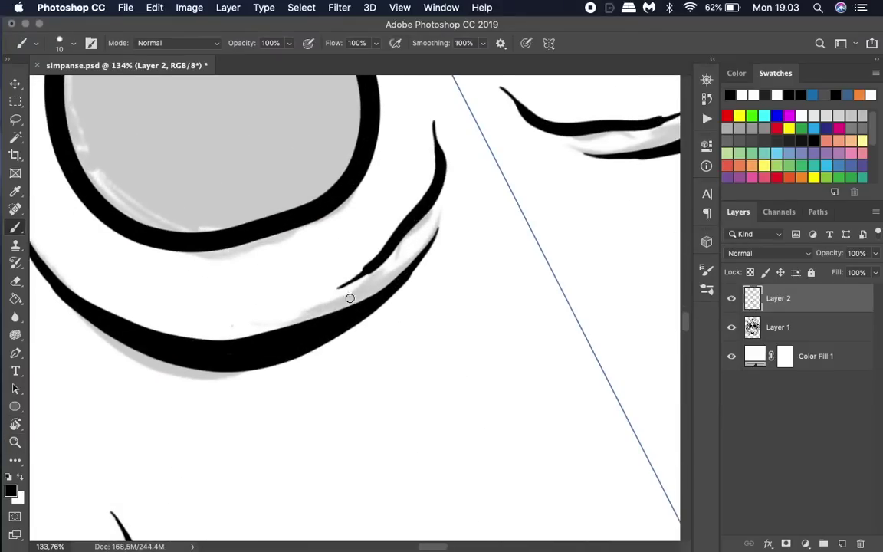
# Step: Zoom and rotate the canvas into position for the next stroke
pyautogui.press('z')
pyautogui.scroll(-4, 437, 253)
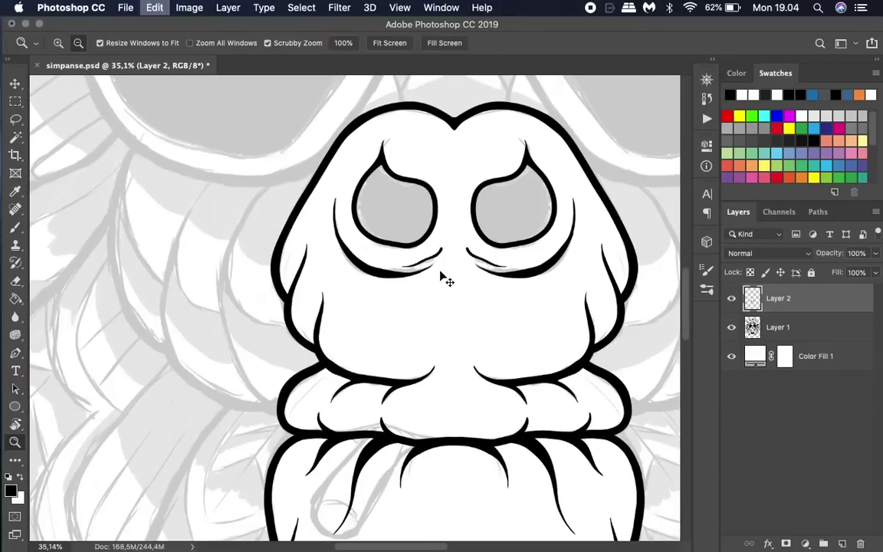
pyautogui.scroll(-4, 447, 279)
pyautogui.scroll(3, 449, 276)
pyautogui.scroll(5, 469, 212)
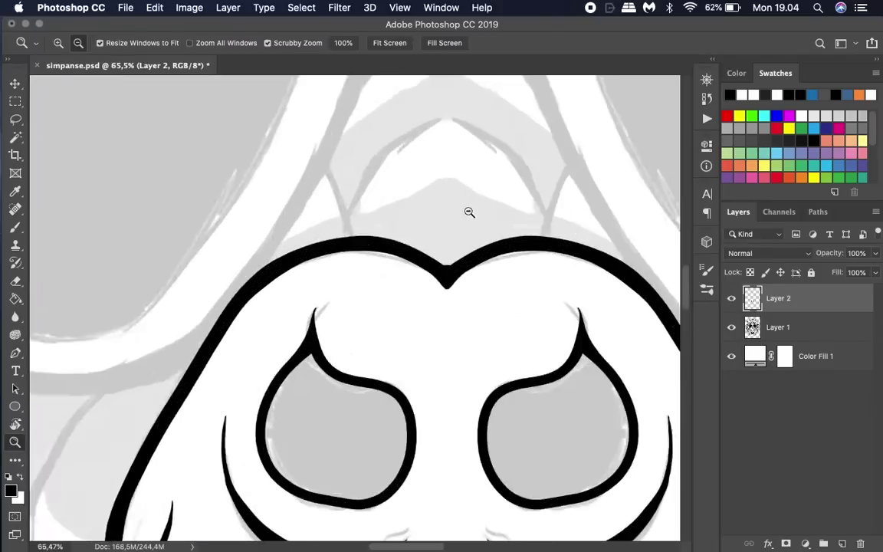
pyautogui.press('r')
pyautogui.moveTo(469, 213); pyautogui.dragTo(508, 296)
# Step: Ink the mirrored rounded bump on top of the nose with the symmetry brush
pyautogui.press('b')
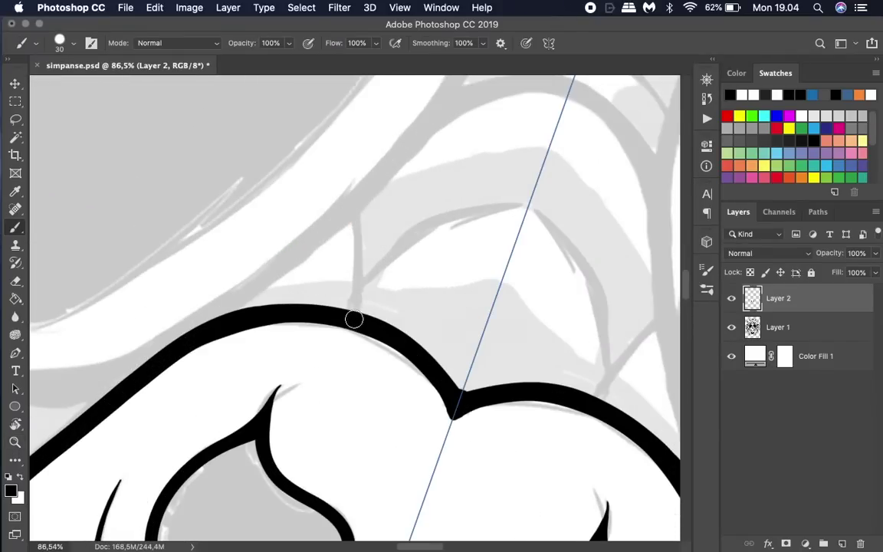
pyautogui.moveTo(341, 265); pyautogui.dragTo(542, 207)
pyautogui.press('z')
pyautogui.scroll(-3, 452, 244)
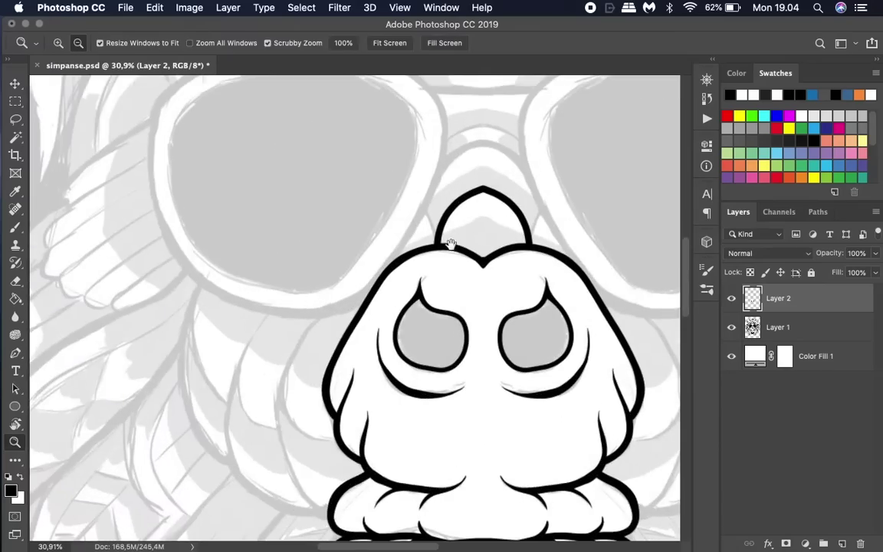
pyautogui.scroll(-2, 451, 244)
# Step: Rotate the canvas steeply and ink the sunglasses frame edge beside the nose
pyautogui.press('r')
pyautogui.press('z')
pyautogui.scroll(-4, 460, 284)
pyautogui.press('r')
pyautogui.moveTo(469, 290); pyautogui.dragTo(479, 307)
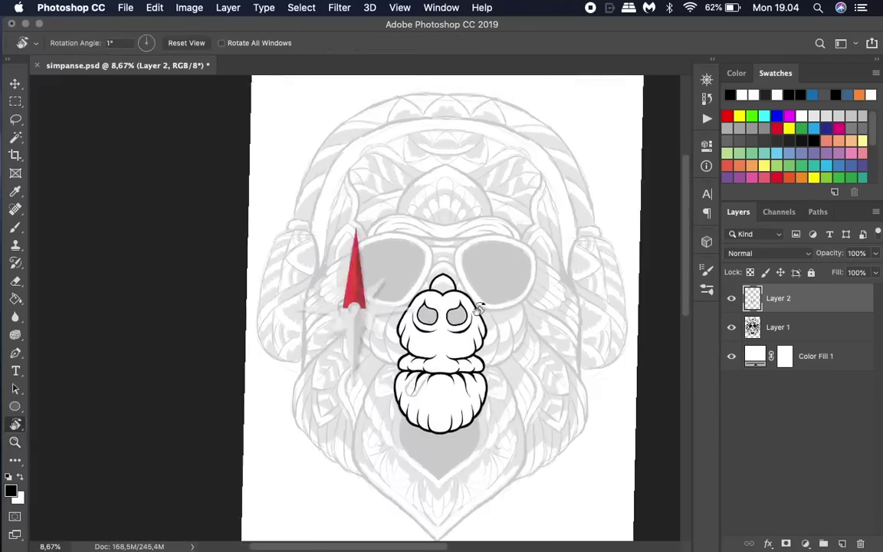
pyautogui.press('z')
pyautogui.scroll(5, 465, 276)
pyautogui.scroll(1, 429, 286)
pyautogui.press('b')
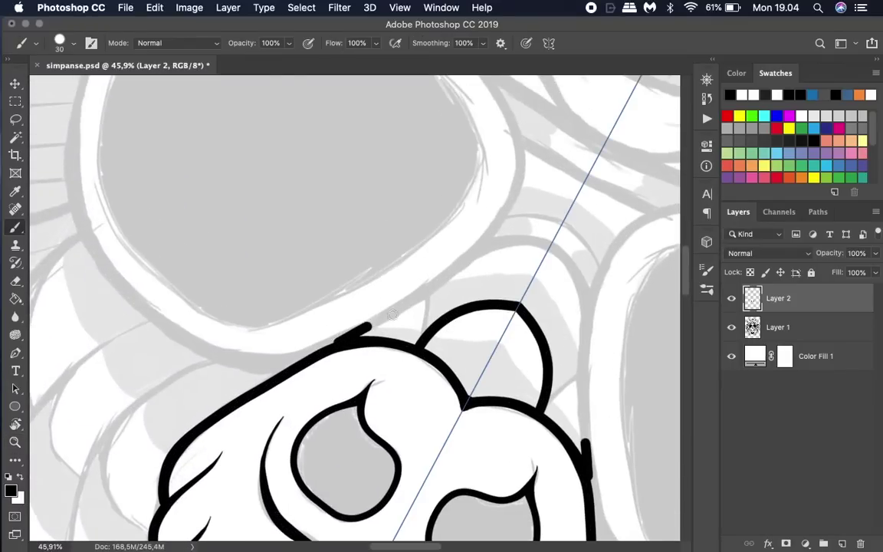
pyautogui.press('h')
pyautogui.press('r')
pyautogui.moveTo(446, 365); pyautogui.dragTo(359, 215)
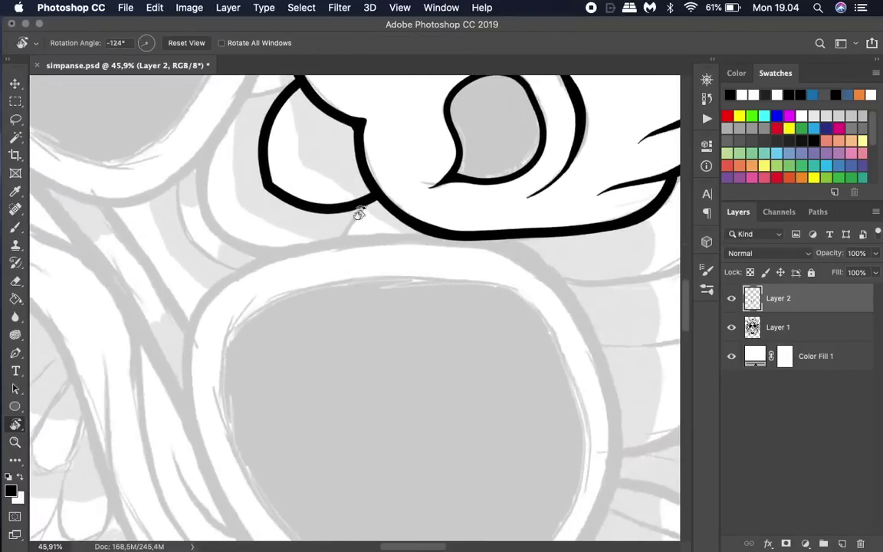
pyautogui.press('b')
pyautogui.moveTo(190, 369); pyautogui.dragTo(543, 200)
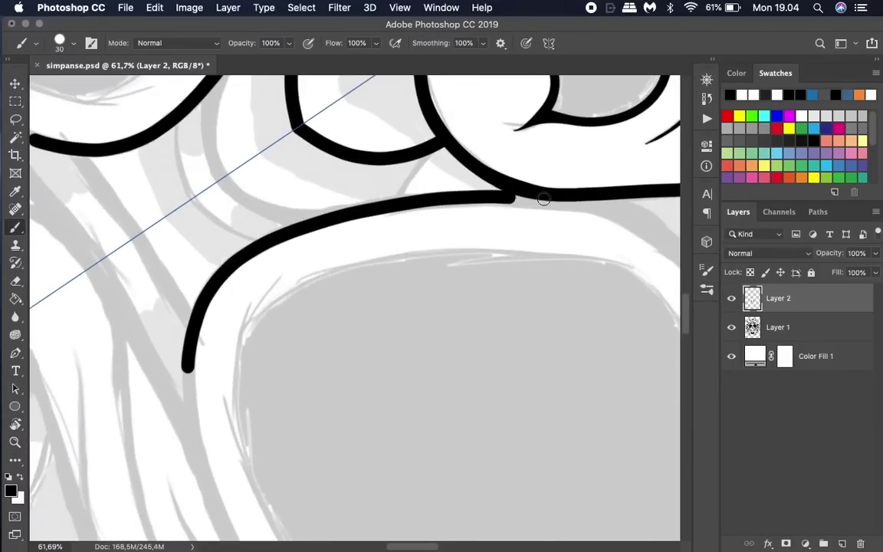
# Step: Rotate the canvas, try a stroke along the lens frame, and undo it
pyautogui.press('r')
pyautogui.moveTo(645, 214); pyautogui.dragTo(473, 228)
pyautogui.press('b')
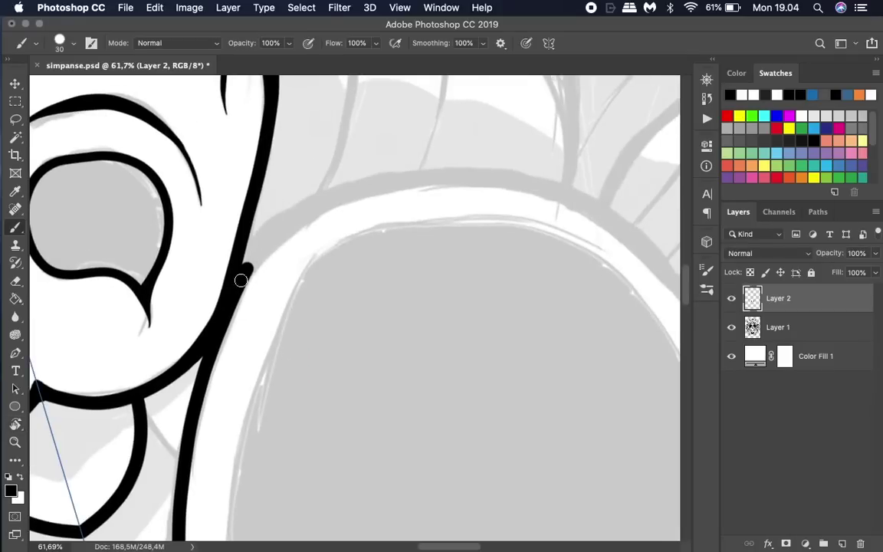
pyautogui.moveTo(274, 239)
pyautogui.mouseDown()
pyautogui.moveTo(567, 197)
pyautogui.moveTo(343, 191)
pyautogui.moveTo(249, 249)
pyautogui.moveTo(433, 153)
pyautogui.moveTo(571, 158)
pyautogui.moveTo(328, 318)
pyautogui.moveTo(415, 201)
pyautogui.moveTo(353, 229)
pyautogui.mouseUp()
pyautogui.press('r')
pyautogui.hotkey('ctrl', 'z')
pyautogui.press('b')
pyautogui.press('r')
pyautogui.press('r')
pyautogui.press('z')
pyautogui.press('b')
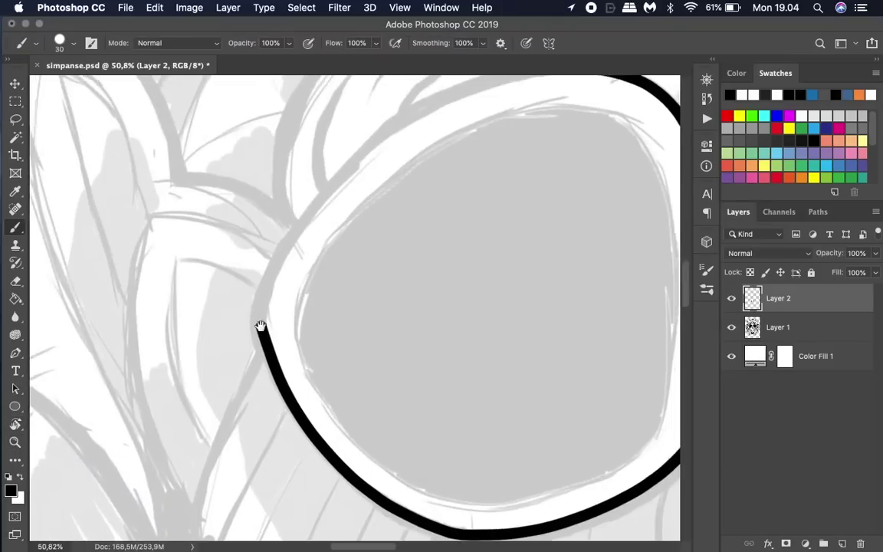
# Step: Ink the outer lens frame outline up over the lens top, redrawing after undos
pyautogui.moveTo(215, 372); pyautogui.dragTo(266, 211)
pyautogui.hotkey('ctrl', 'z')
pyautogui.moveTo(214, 373)
pyautogui.mouseDown()
pyautogui.moveTo(270, 202)
pyautogui.moveTo(486, 126)
pyautogui.mouseUp()
pyautogui.hotkey('ctrl', 'z')
pyautogui.moveTo(213, 369); pyautogui.dragTo(534, 115)
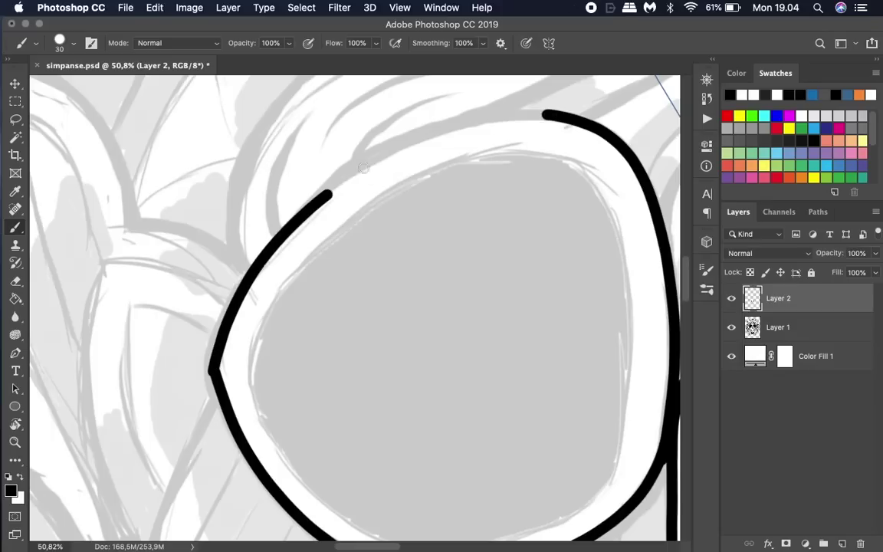
pyautogui.press('z')
pyautogui.moveTo(568, 146); pyautogui.dragTo(460, 146)
pyautogui.press('r')
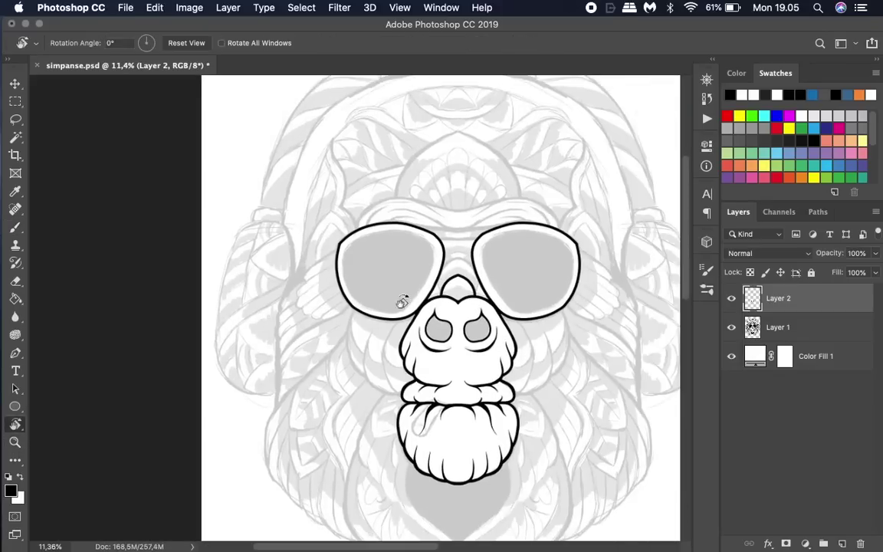
pyautogui.click(453, 252)
# Step: Zoom in on the sunglasses lens and undo the last short black stroke
pyautogui.press('z')
pyautogui.moveTo(311, 152); pyautogui.dragTo(311, 153)
pyautogui.scroll(-5, 311, 153)
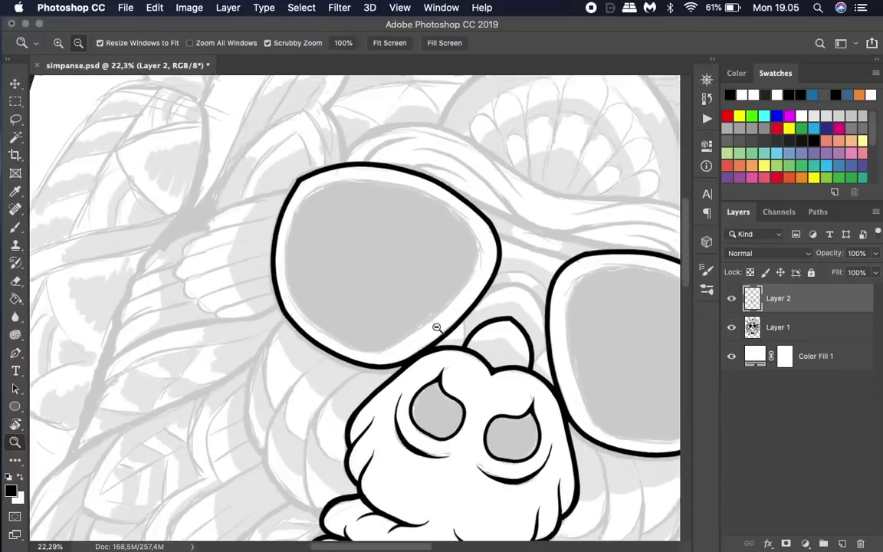
pyautogui.scroll(3, 381, 337)
pyautogui.press('b')
pyautogui.hotkey('ctrl', 'z')
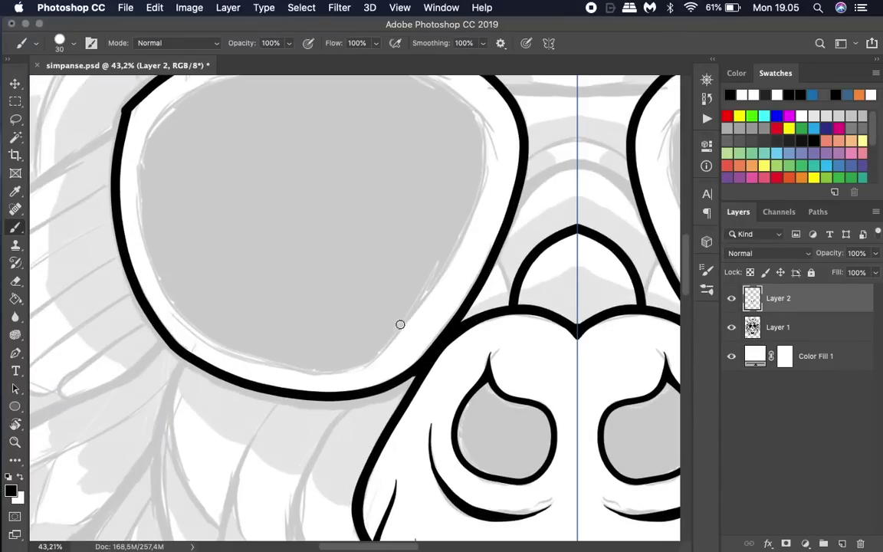
pyautogui.press('r')
pyautogui.moveTo(482, 124); pyautogui.dragTo(508, 186)
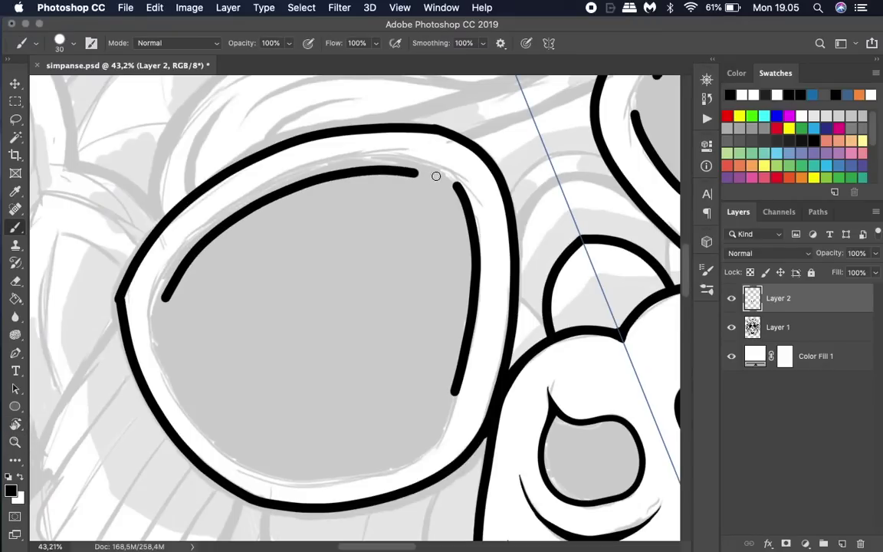
# Step: Bring the right lens into view and ink its inner rim, trimming the upper part
pyautogui.press('z')
pyautogui.moveTo(468, 200); pyautogui.dragTo(375, 331)
pyautogui.press('r')
pyautogui.moveTo(305, 385); pyautogui.dragTo(298, 273)
pyautogui.press('b')
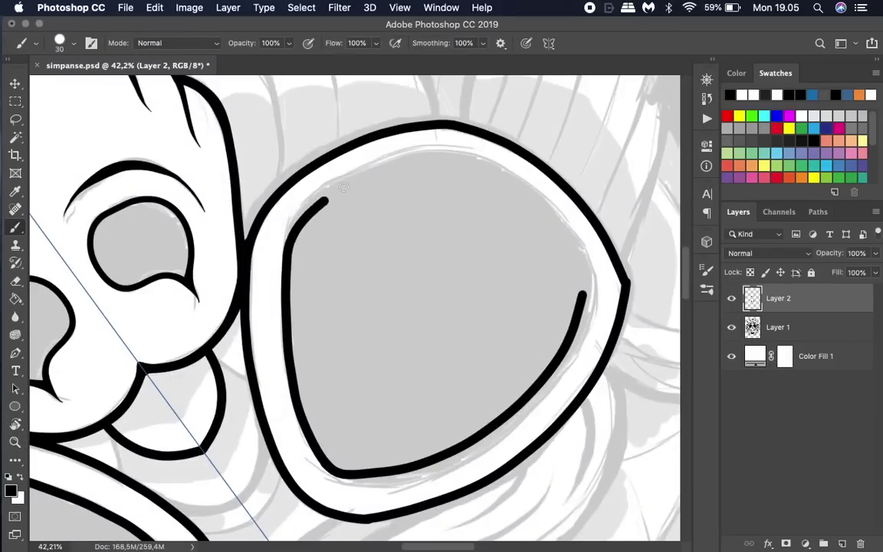
pyautogui.hotkey('ctrl', 'z')
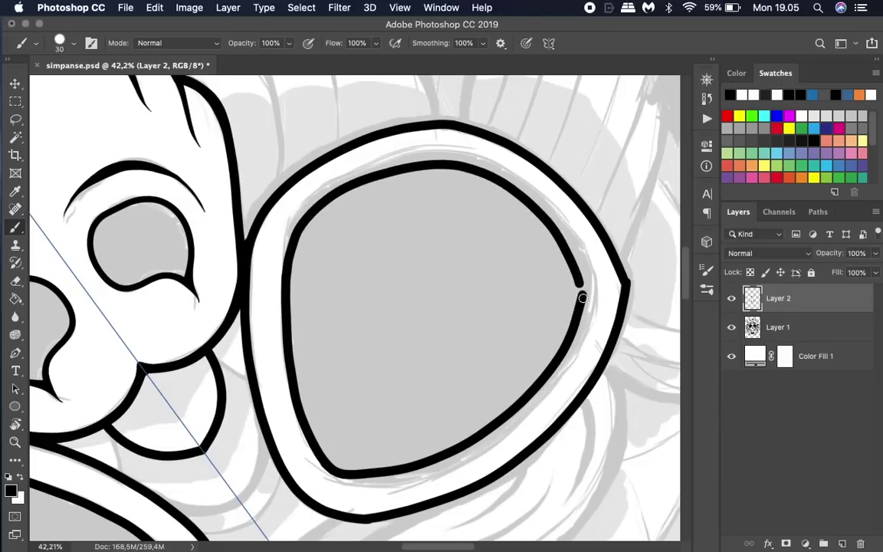
pyautogui.press('r')
pyautogui.press('Escape')
# Step: Fit the image, straighten rotation, and zoom in near the top of the nose
pyautogui.press('z')
pyautogui.hotkey('ctrl', '0')
pyautogui.moveTo(414, 262); pyautogui.dragTo(431, 262)
pyautogui.press('r')
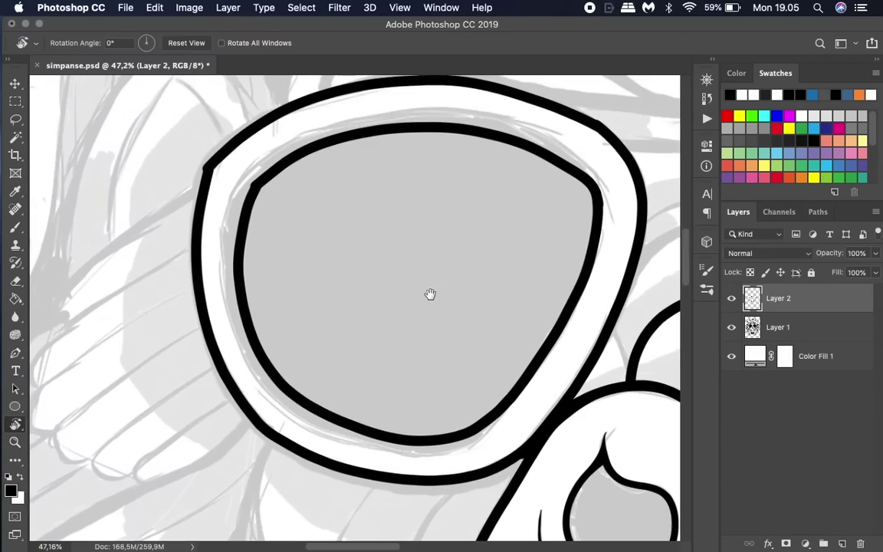
pyautogui.press('z')
pyautogui.hotkey('ctrl', '0')
pyautogui.moveTo(405, 345); pyautogui.dragTo(429, 345)
pyautogui.press('r')
pyautogui.press('b')
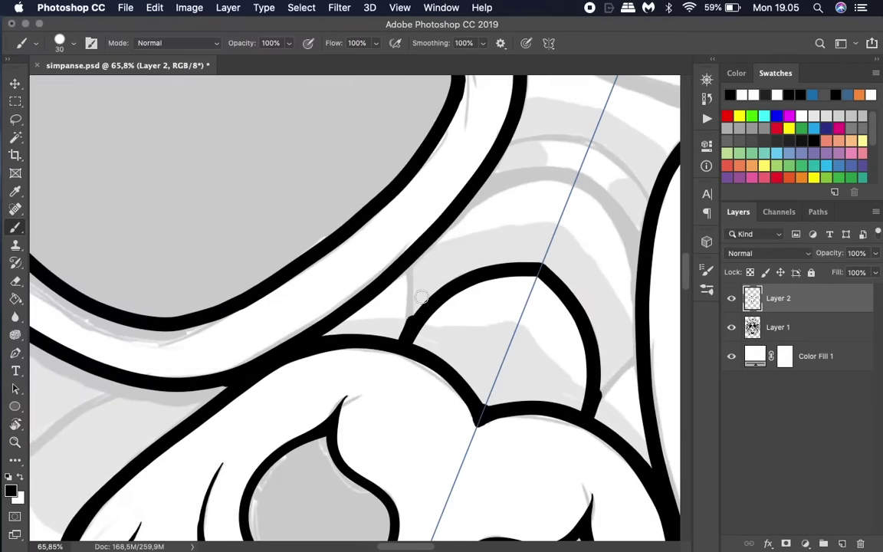
# Step: Ink two mirrored arch lines across the bridge above the nose
pyautogui.press('z')
pyautogui.hotkey('ctrl', '0')
pyautogui.moveTo(407, 190); pyautogui.dragTo(421, 189)
pyautogui.press('b')
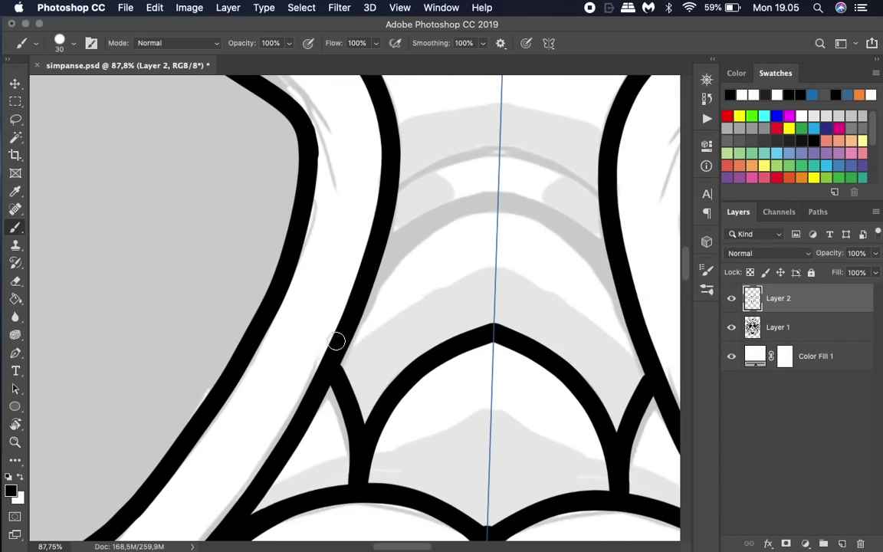
pyautogui.moveTo(335, 354)
pyautogui.mouseDown()
pyautogui.moveTo(515, 201)
pyautogui.moveTo(475, 191)
pyautogui.mouseUp()
pyautogui.press('r')
pyautogui.press('b')
pyautogui.moveTo(349, 257)
pyautogui.mouseDown()
pyautogui.moveTo(440, 211)
pyautogui.moveTo(479, 163)
pyautogui.mouseUp()
# Step: Zoom to 110% on the lens corner, then zoom out to check the whole sunglasses
pyautogui.press('b')
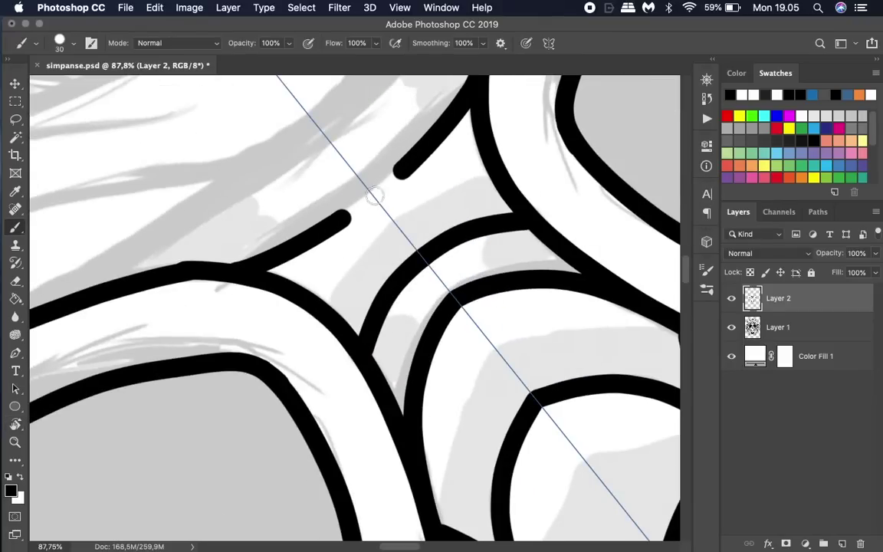
pyautogui.press('z')
pyautogui.moveTo(306, 291)
pyautogui.mouseDown()
pyautogui.moveTo(342, 282)
pyautogui.moveTo(368, 306)
pyautogui.moveTo(423, 270)
pyautogui.mouseUp()
pyautogui.press('b')
pyautogui.press('z')
pyautogui.press('b')
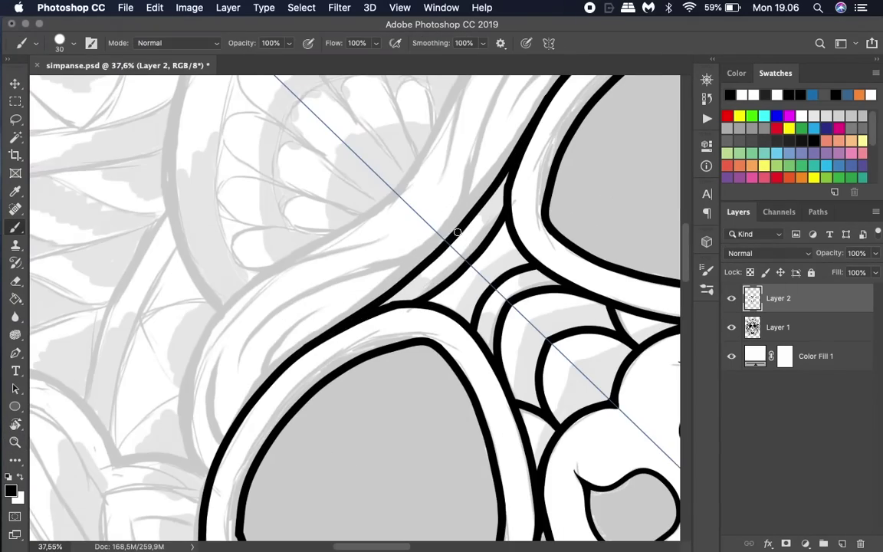
pyautogui.press('z')
pyautogui.moveTo(457, 232); pyautogui.dragTo(413, 221)
pyautogui.press('b')
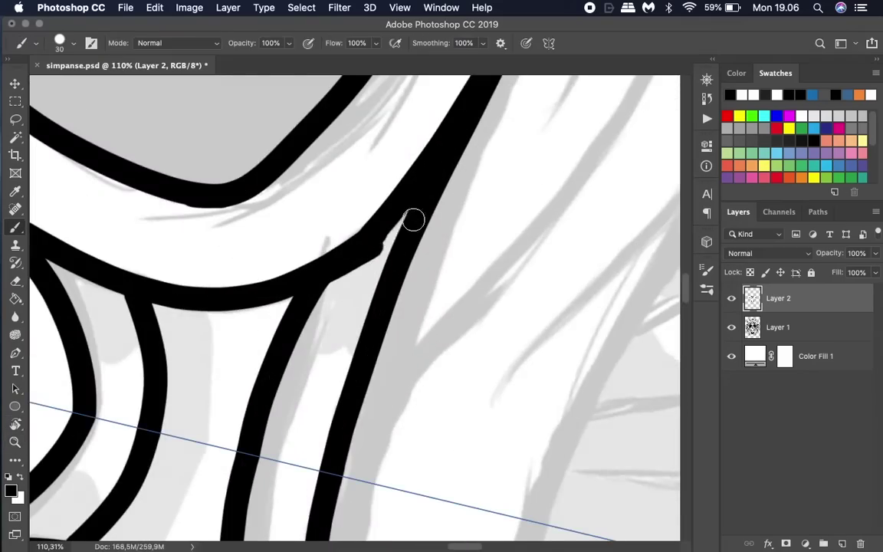
pyautogui.press('z')
pyautogui.moveTo(413, 221)
pyautogui.mouseDown()
pyautogui.moveTo(389, 377)
pyautogui.moveTo(445, 278)
pyautogui.moveTo(295, 252)
pyautogui.moveTo(177, 250)
pyautogui.mouseUp()
# Step: Zoom and tilt the view onto the brow above the left lens
pyautogui.press('r')
pyautogui.press('z')
pyautogui.press('r')
pyautogui.press('z')
pyautogui.press('r')
pyautogui.press('z')
pyautogui.press('b')
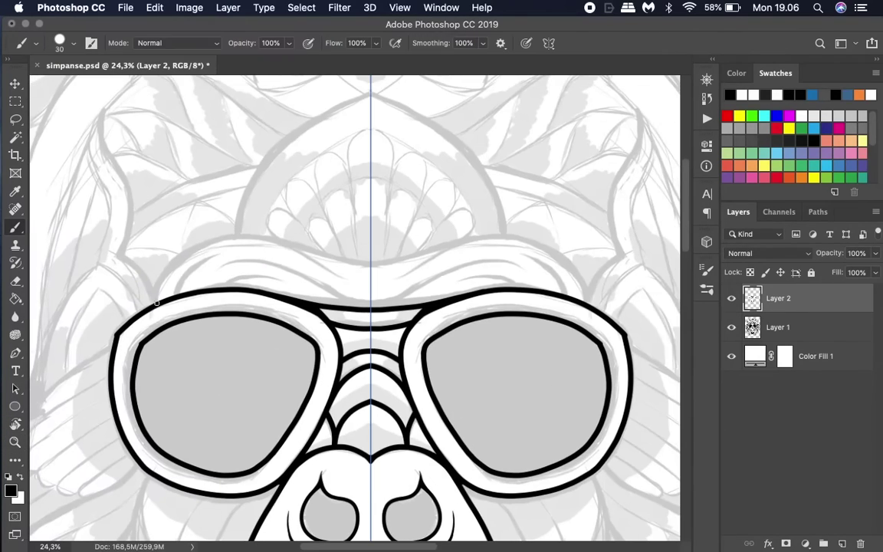
pyautogui.press('z')
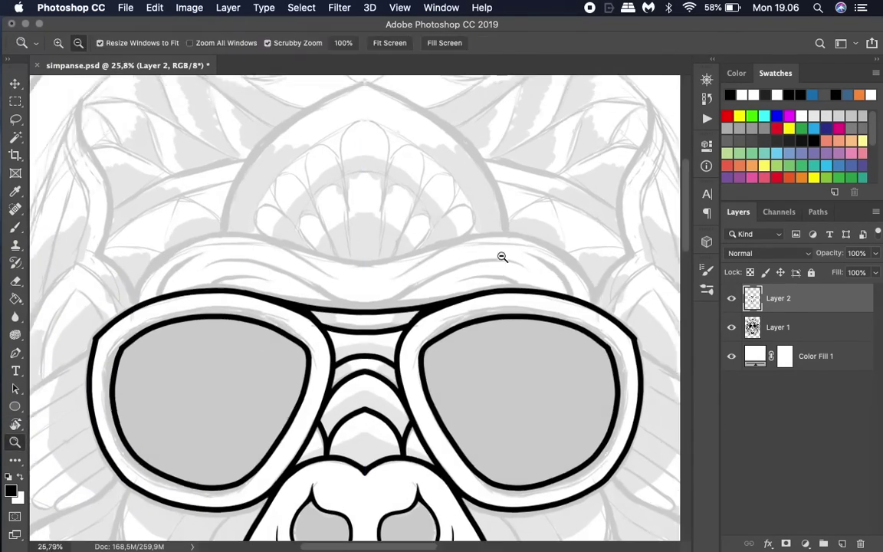
pyautogui.moveTo(501, 255); pyautogui.dragTo(536, 253)
pyautogui.press('r')
pyautogui.moveTo(506, 246); pyautogui.dragTo(493, 237)
pyautogui.press('b')
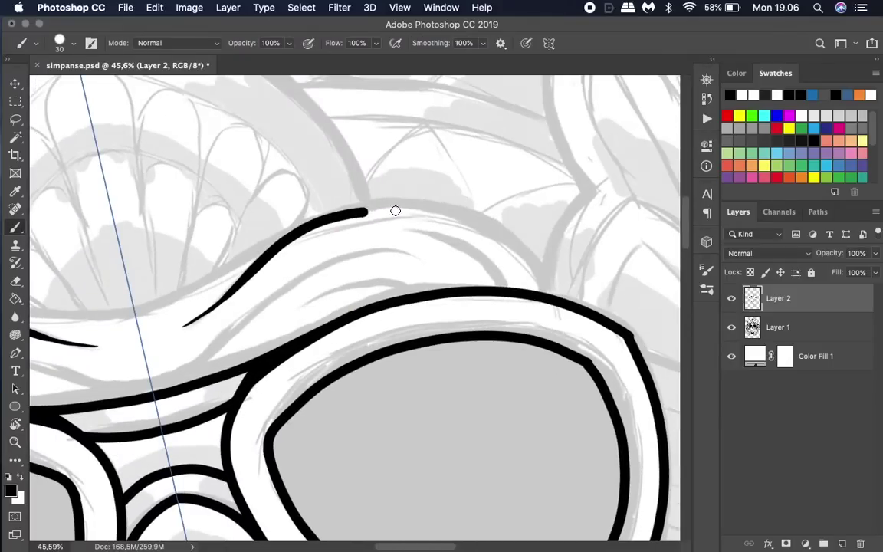
# Step: Ink the curved brow band outline and its inner curved lines, undoing a misplaced stroke
pyautogui.moveTo(545, 302); pyautogui.dragTo(212, 304)
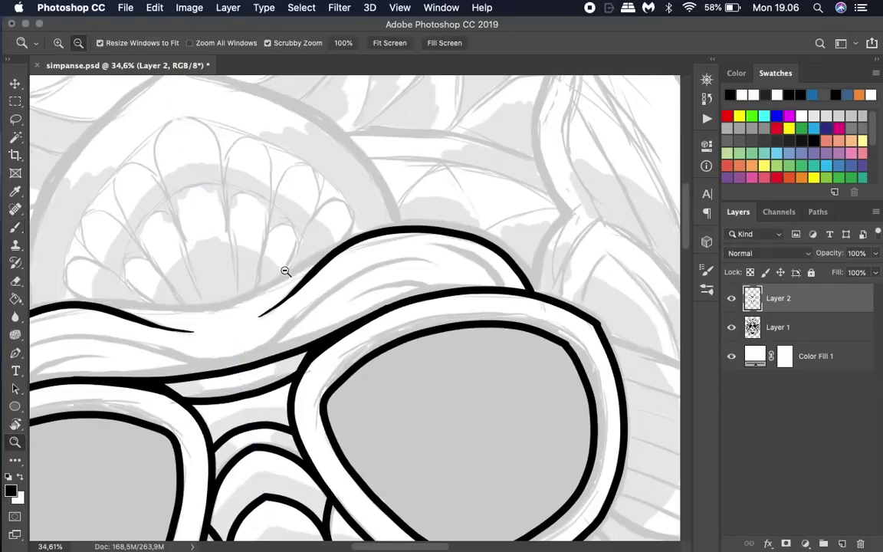
pyautogui.moveTo(375, 233); pyautogui.dragTo(399, 233)
pyautogui.moveTo(39, 316); pyautogui.dragTo(347, 239)
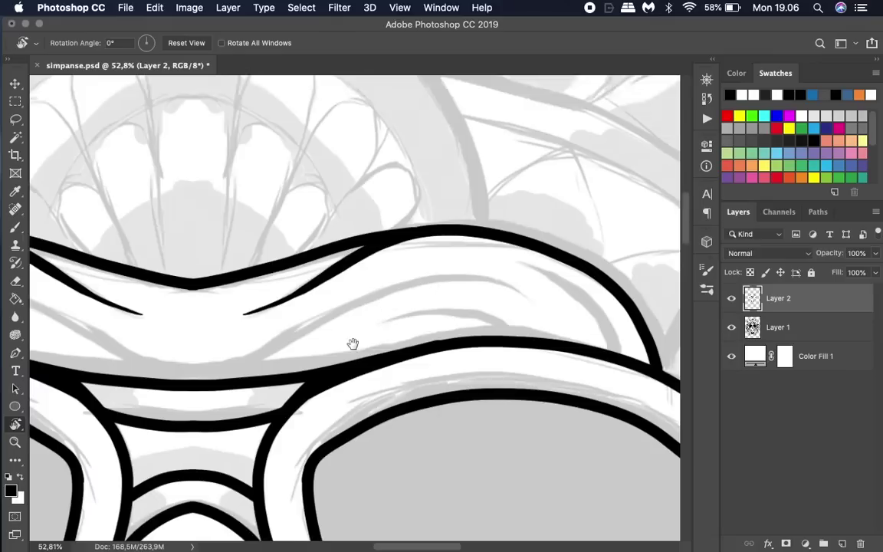
pyautogui.moveTo(412, 217)
pyautogui.mouseDown()
pyautogui.moveTo(325, 302)
pyautogui.moveTo(346, 289)
pyautogui.mouseUp()
pyautogui.moveTo(307, 314); pyautogui.dragTo(319, 304)
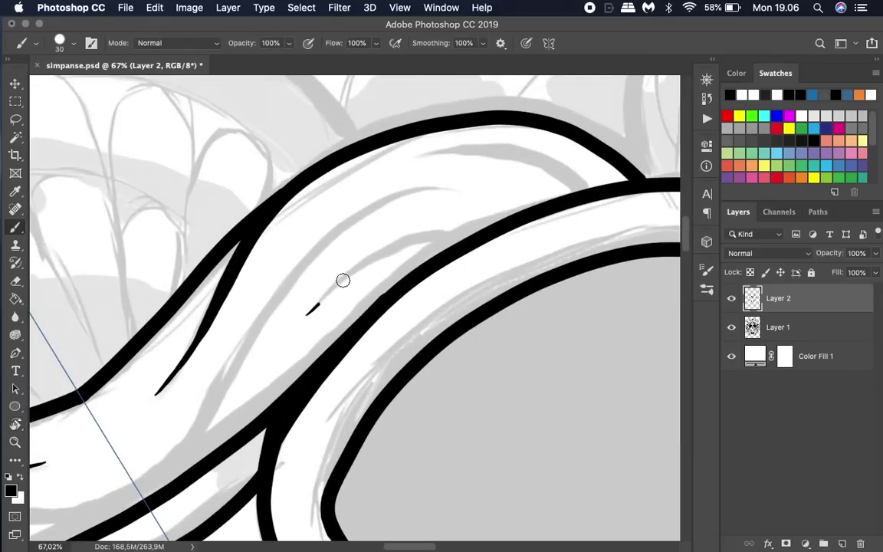
pyautogui.hotkey('ctrl', 'z')
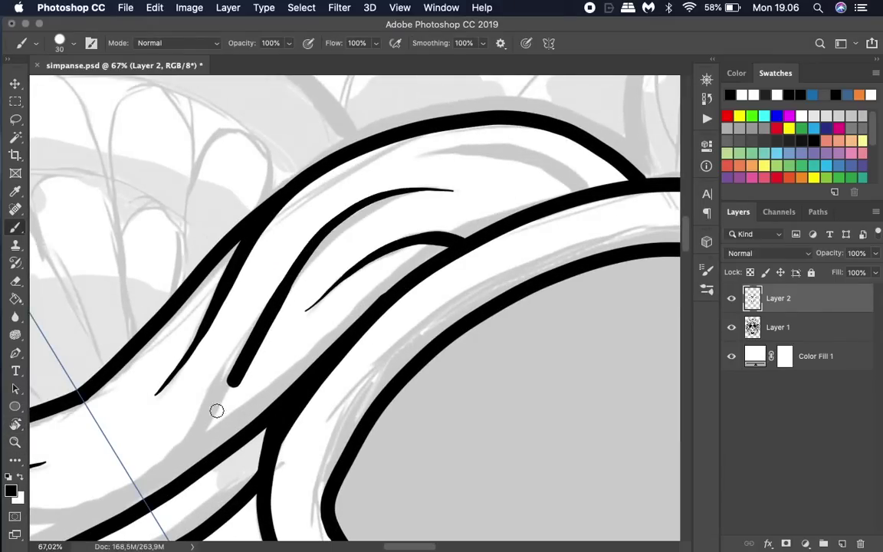
pyautogui.moveTo(217, 412); pyautogui.dragTo(150, 477)
# Step: Ink a tapered stroke along the brow, then straighten the view onto the sunglasses
pyautogui.moveTo(368, 362)
pyautogui.mouseDown()
pyautogui.moveTo(333, 362)
pyautogui.moveTo(383, 244)
pyautogui.mouseUp()
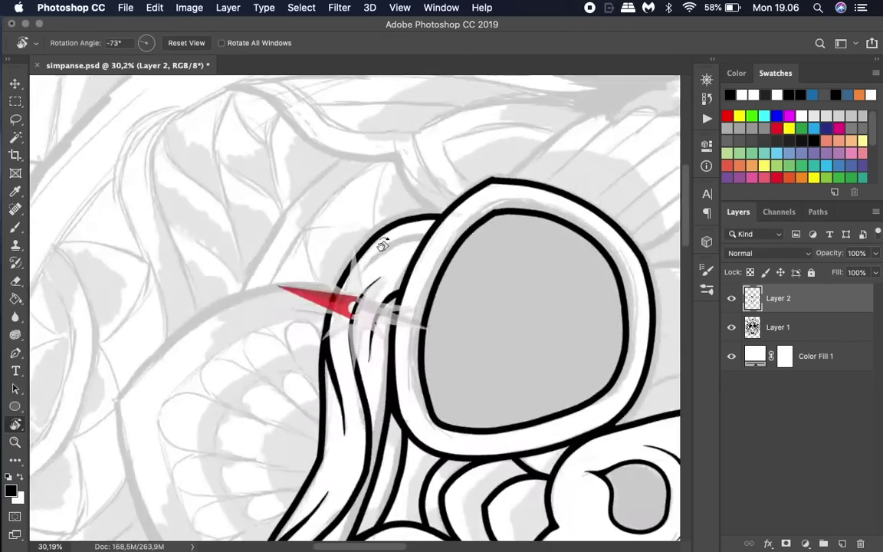
pyautogui.press('b')
pyautogui.moveTo(320, 316)
pyautogui.mouseDown()
pyautogui.moveTo(418, 196)
pyautogui.moveTo(523, 158)
pyautogui.mouseUp()
pyautogui.press('r')
pyautogui.press('Escape')
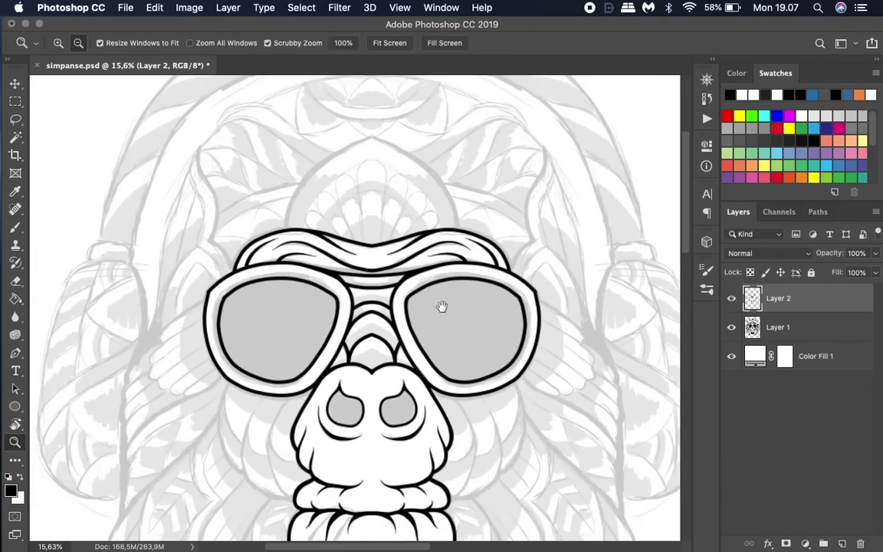
pyautogui.moveTo(441, 305)
pyautogui.mouseDown()
pyautogui.moveTo(460, 305)
pyautogui.moveTo(353, 364)
pyautogui.mouseUp()
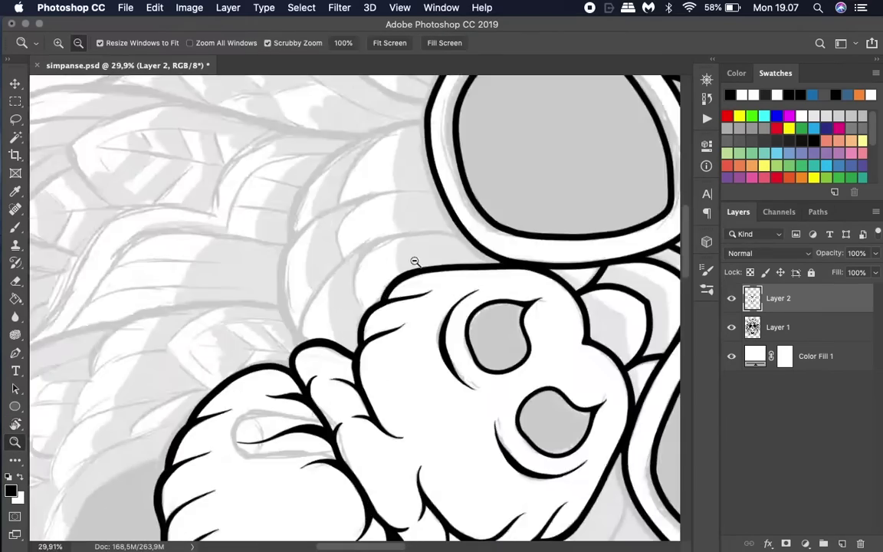
pyautogui.scroll(3, 380, 262)
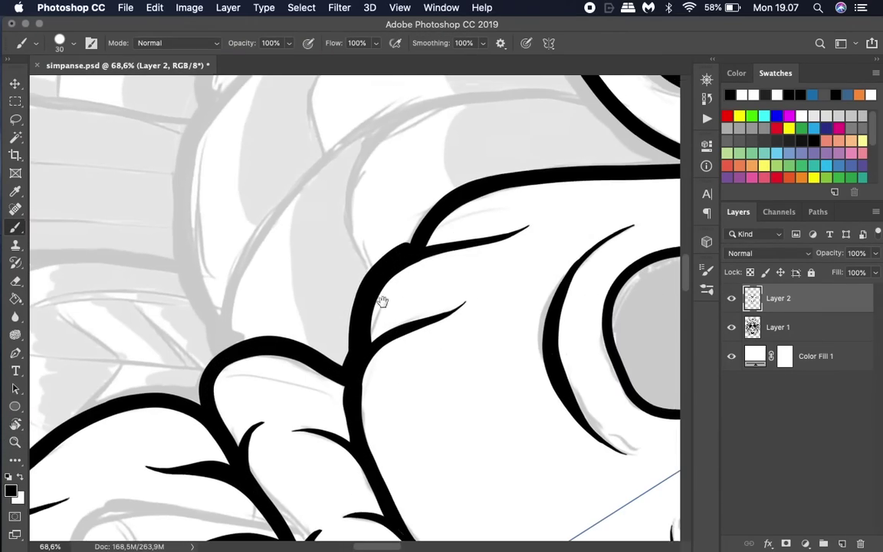
pyautogui.hscroll(3, 365, 262)
# Step: Try thickening the chin outline's left edge, undo it, and refocus on mouth and chin
pyautogui.press('z')
pyautogui.moveTo(558, 251)
pyautogui.mouseDown()
pyautogui.moveTo(424, 233)
pyautogui.moveTo(437, 239)
pyautogui.moveTo(437, 199)
pyautogui.mouseUp()
pyautogui.press('b')
pyautogui.moveTo(349, 230); pyautogui.dragTo(332, 351)
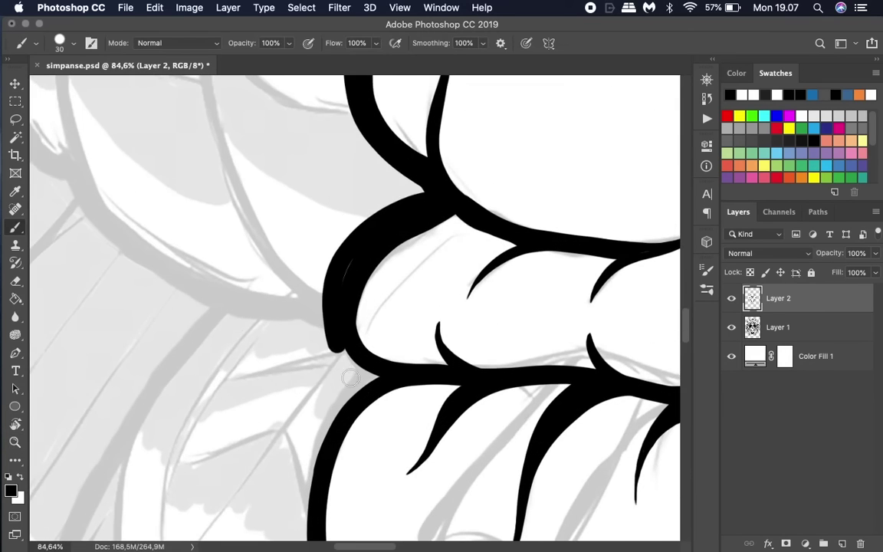
pyautogui.hotkey('ctrl', 'z')
pyautogui.press('z')
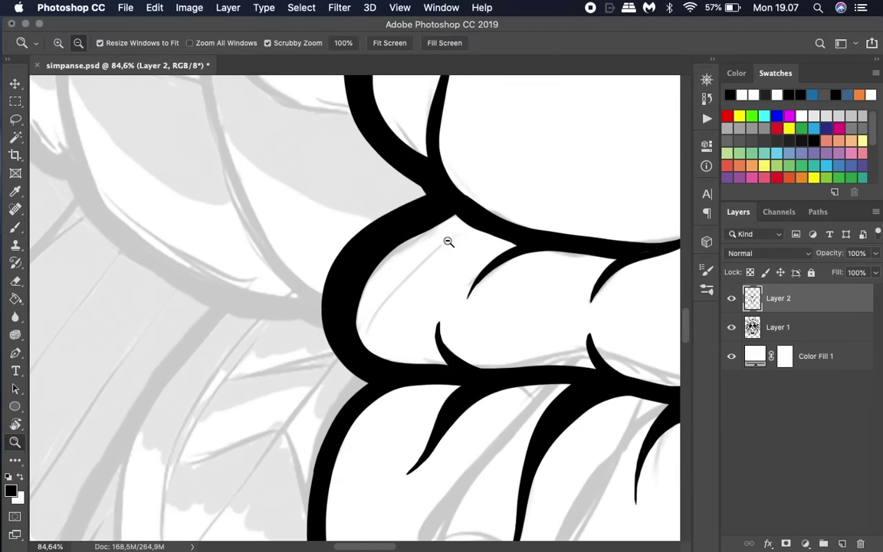
pyautogui.press('r')
pyautogui.moveTo(449, 241)
pyautogui.mouseDown()
pyautogui.moveTo(502, 311)
pyautogui.moveTo(398, 351)
pyautogui.moveTo(260, 337)
pyautogui.mouseUp()
pyautogui.press('Escape')
# Step: Thicken the top outline of the chin lobes, then fit the whole drawing on screen
pyautogui.scroll(2, 261, 337)
pyautogui.press('b')
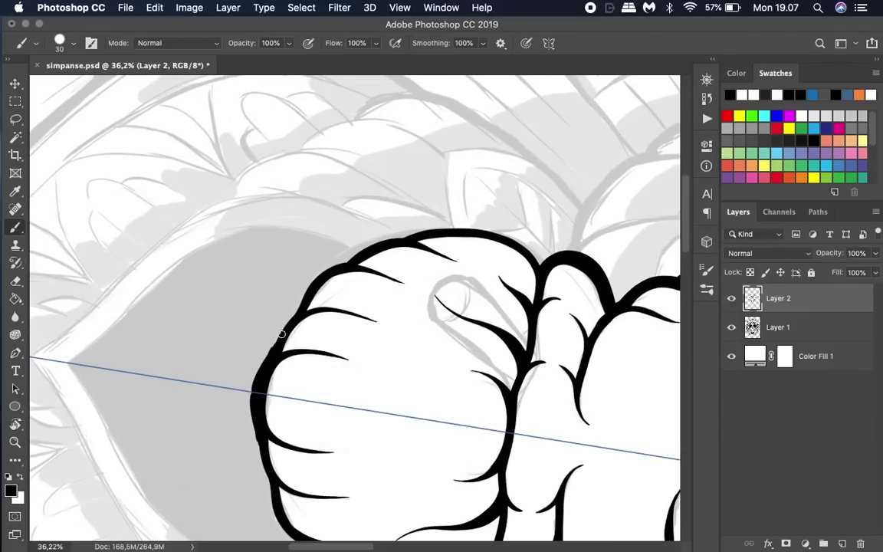
pyautogui.scroll(2, 256, 384)
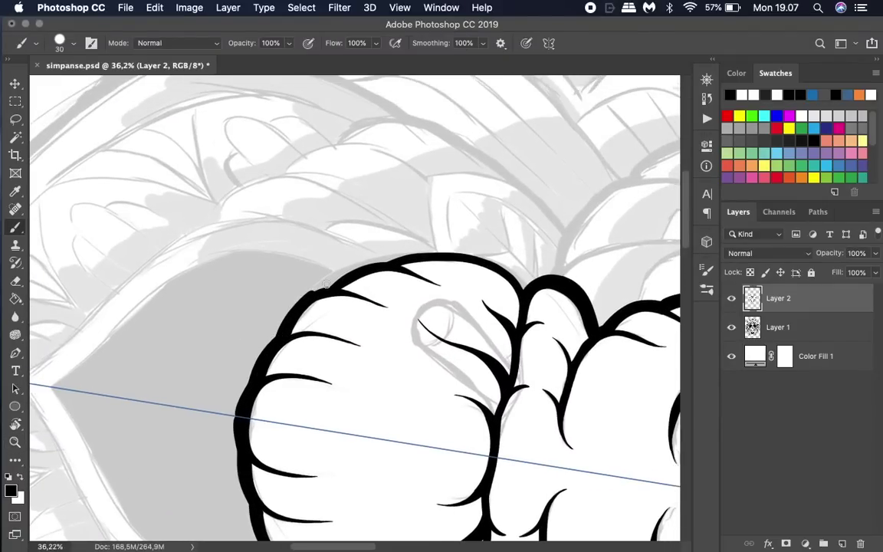
pyautogui.scroll(5, 262, 356)
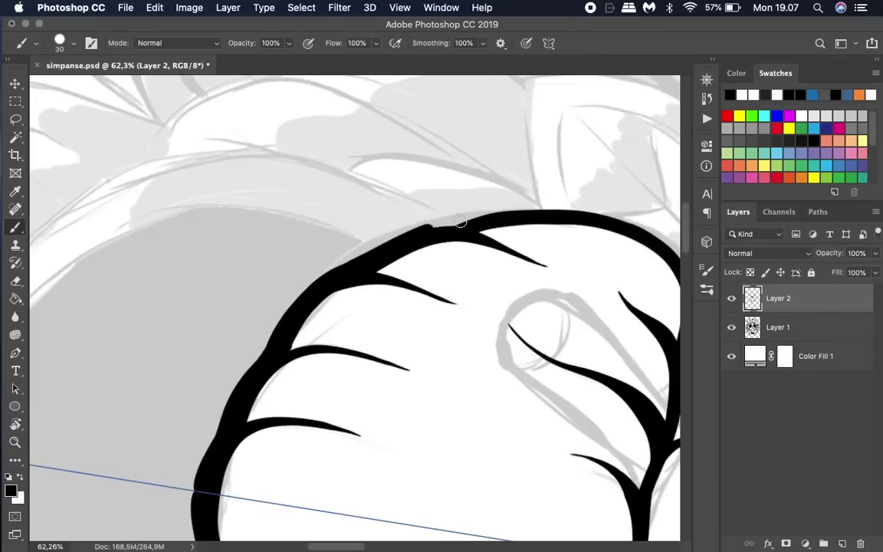
pyautogui.moveTo(459, 221); pyautogui.dragTo(473, 266)
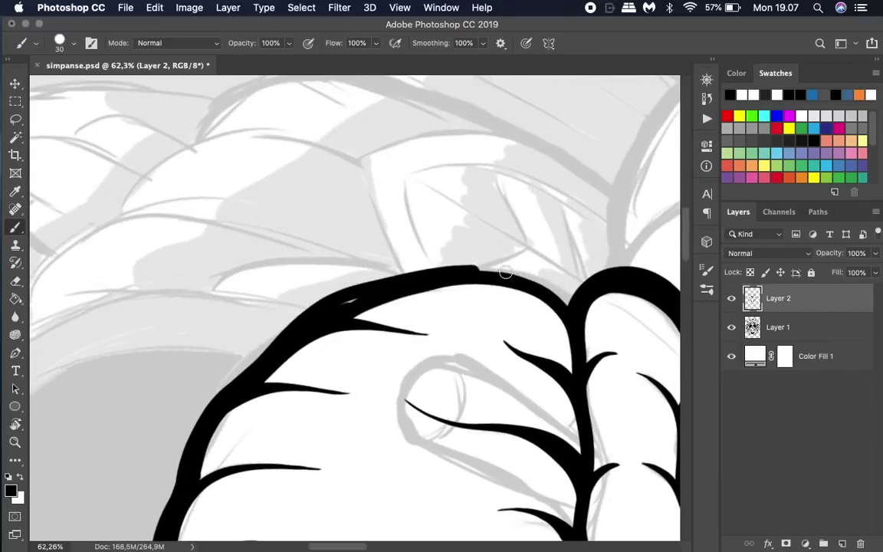
pyautogui.hscroll(2, 382, 289)
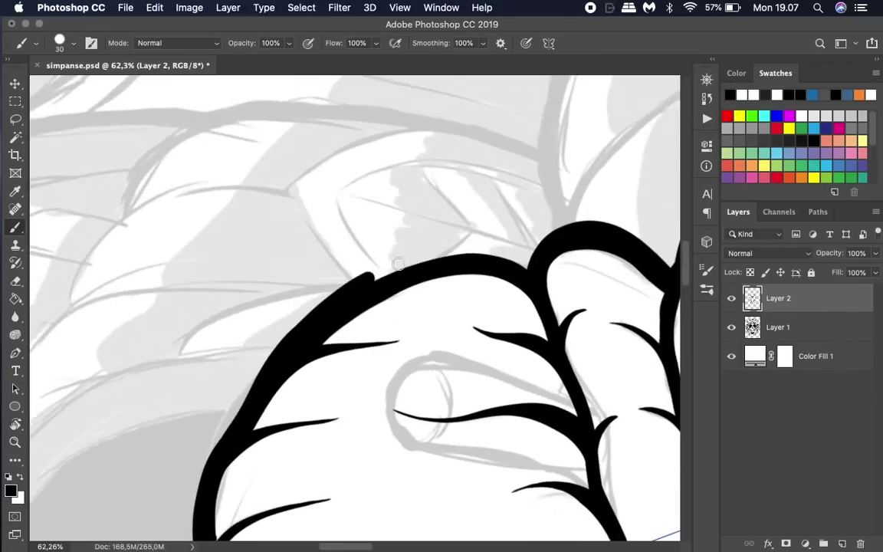
pyautogui.press('super+0')
# Step: Ink the thick black brow ridge stroke along the hairline above the lenses
pyautogui.press('r')
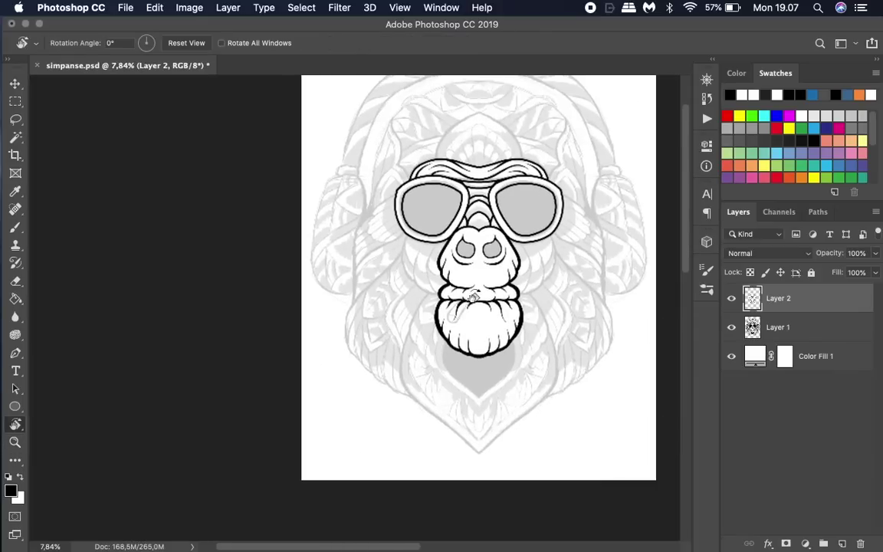
pyautogui.press('z')
pyautogui.moveTo(458, 292)
pyautogui.mouseDown()
pyautogui.moveTo(536, 182)
pyautogui.moveTo(491, 207)
pyautogui.moveTo(444, 258)
pyautogui.mouseUp()
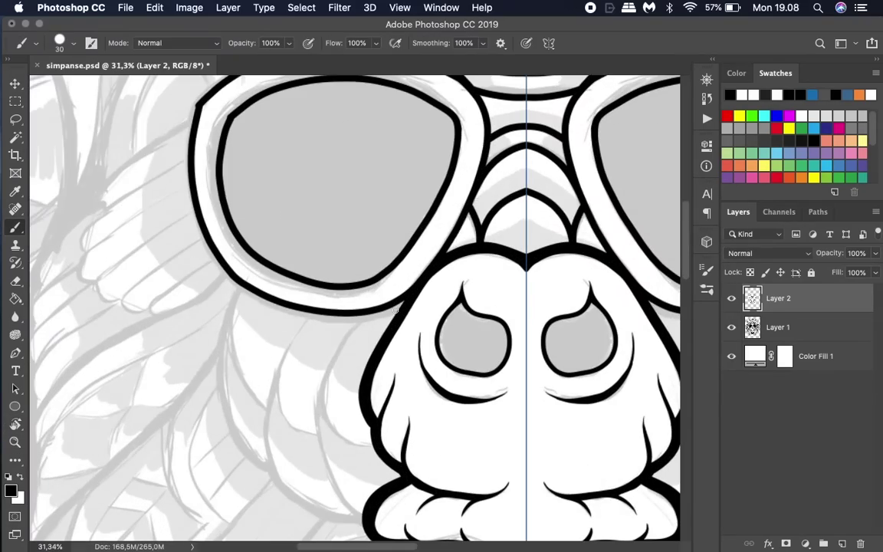
pyautogui.moveTo(396, 310); pyautogui.dragTo(316, 355)
pyautogui.moveTo(459, 232); pyautogui.dragTo(309, 336)
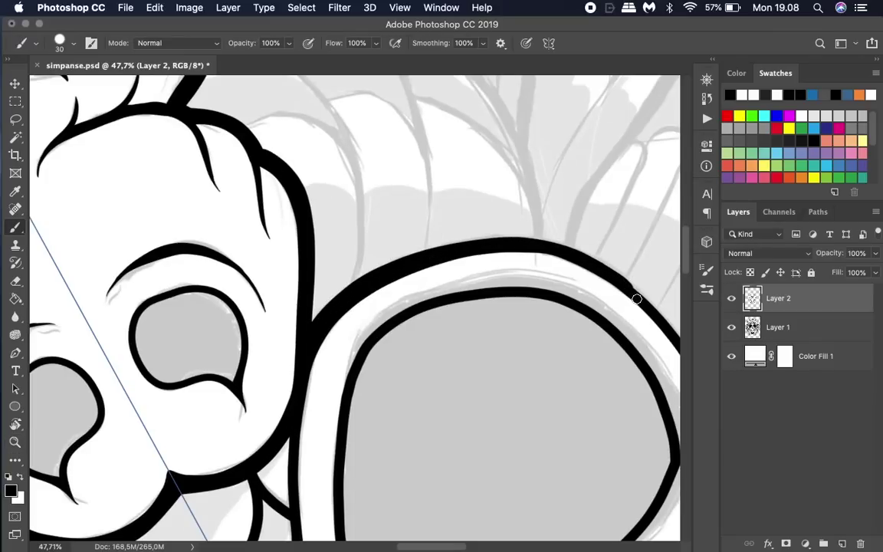
pyautogui.moveTo(569, 255)
pyautogui.mouseDown()
pyautogui.moveTo(414, 237)
pyautogui.moveTo(365, 251)
pyautogui.mouseUp()
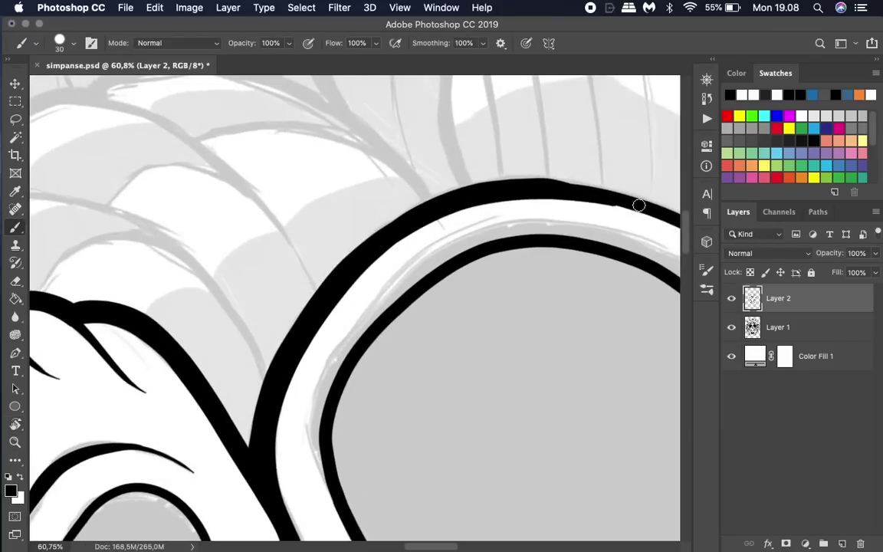
pyautogui.moveTo(639, 206)
pyautogui.mouseDown()
pyautogui.moveTo(461, 246)
pyautogui.moveTo(305, 268)
pyautogui.mouseUp()
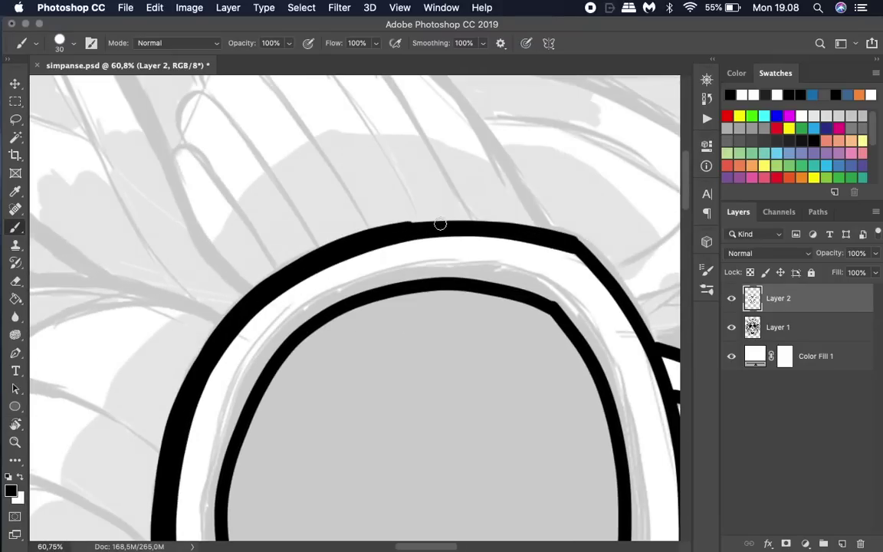
pyautogui.moveTo(576, 239); pyautogui.dragTo(542, 243)
pyautogui.moveTo(368, 338)
pyautogui.mouseDown()
pyautogui.moveTo(365, 252)
pyautogui.moveTo(246, 277)
pyautogui.mouseUp()
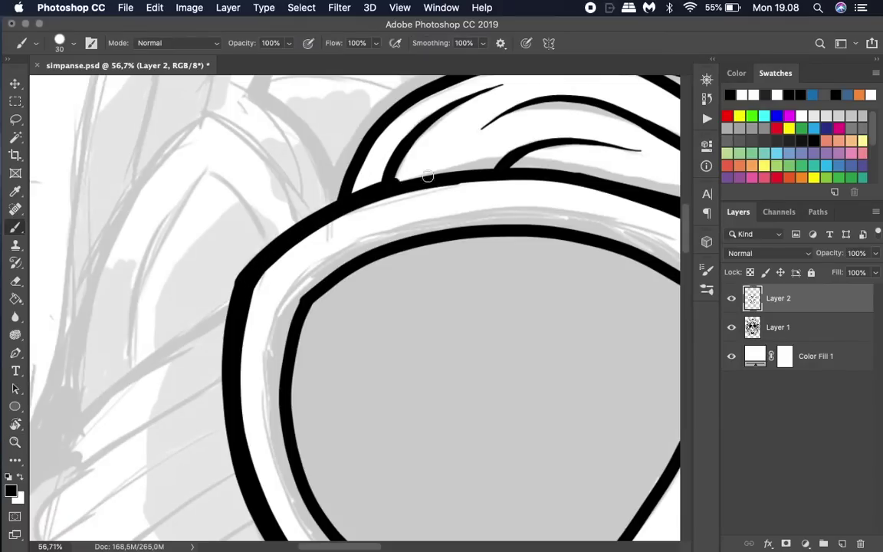
pyautogui.moveTo(545, 173); pyautogui.dragTo(403, 191)
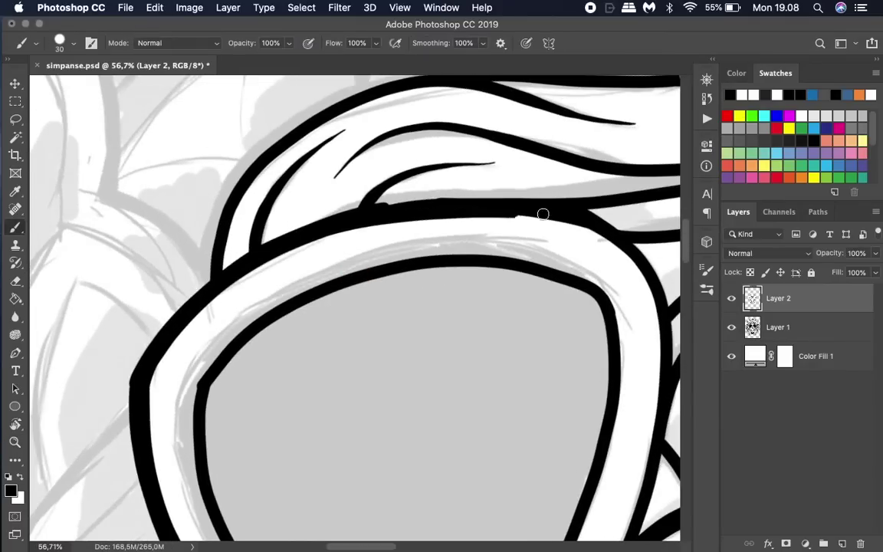
pyautogui.moveTo(518, 229)
pyautogui.mouseDown()
pyautogui.moveTo(408, 256)
pyautogui.moveTo(388, 217)
pyautogui.moveTo(258, 260)
pyautogui.mouseUp()
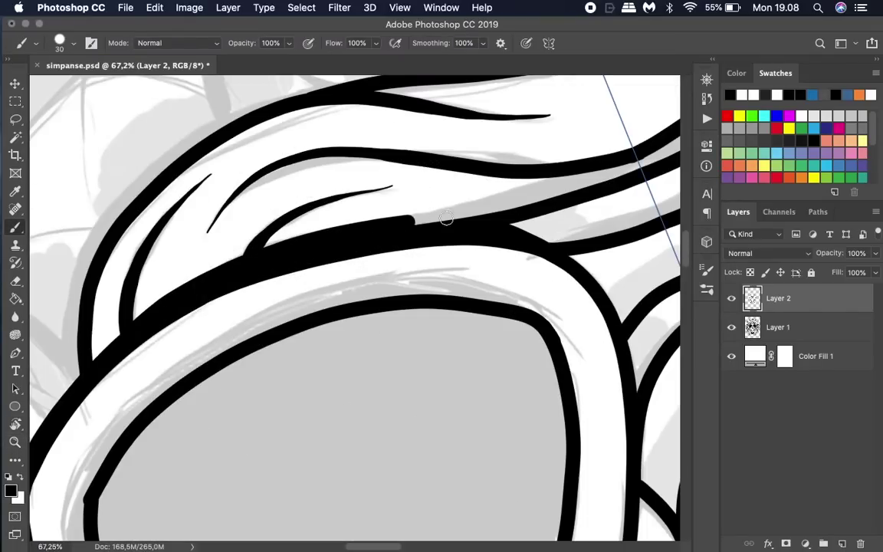
pyautogui.moveTo(446, 219); pyautogui.dragTo(591, 180)
# Step: Ink the bridge lines between the lenses, undoing misplaced strokes and ones with stray blobs
pyautogui.hscroll(5, 430, 207)
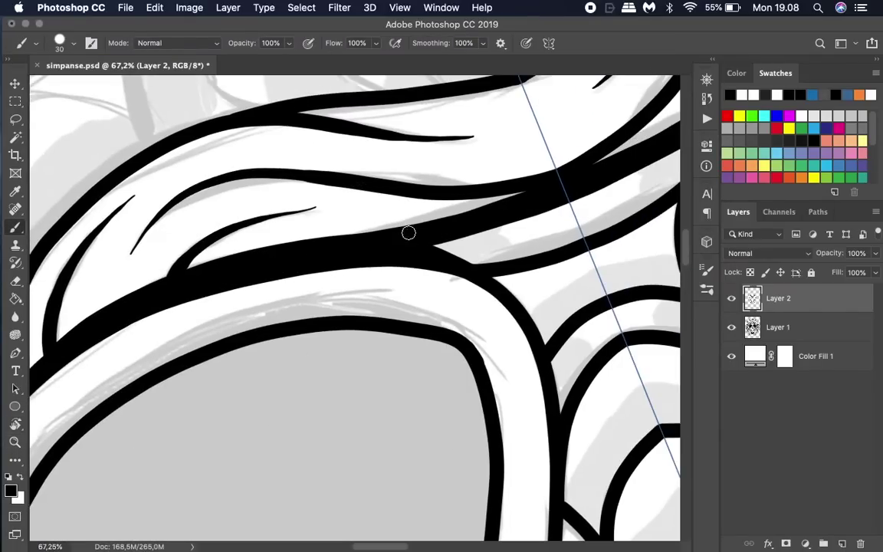
pyautogui.press('z')
pyautogui.moveTo(510, 194)
pyautogui.mouseDown()
pyautogui.moveTo(429, 297)
pyautogui.moveTo(491, 297)
pyautogui.mouseUp()
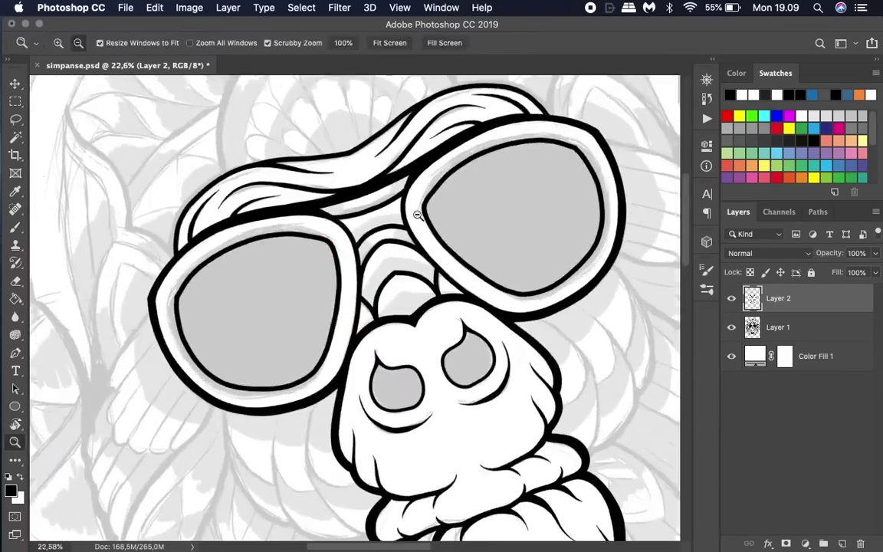
pyautogui.press('b')
pyautogui.moveTo(261, 201); pyautogui.dragTo(396, 191)
pyautogui.press('super+z')
pyautogui.press('r')
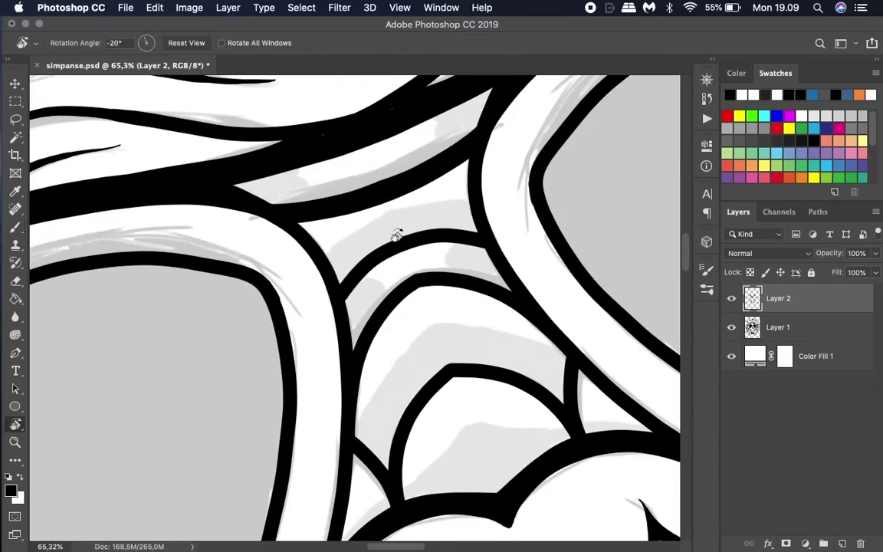
pyautogui.moveTo(397, 235)
pyautogui.mouseDown()
pyautogui.moveTo(418, 302)
pyautogui.moveTo(307, 396)
pyautogui.mouseUp()
pyautogui.press('super+z')
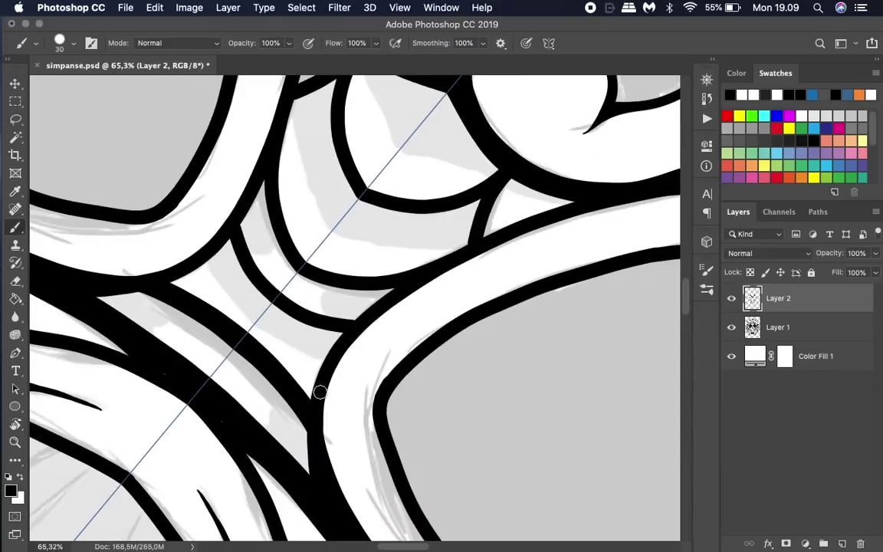
pyautogui.press('shift+super+z')
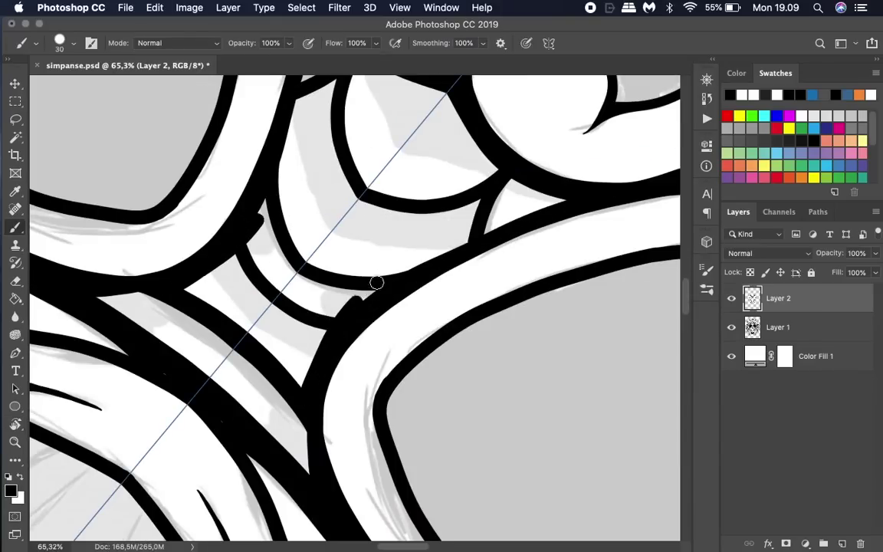
# Step: Reset the view rotation to upright and zoom back in on the face
pyautogui.press('z')
pyautogui.moveTo(532, 210)
pyautogui.mouseDown()
pyautogui.moveTo(390, 340)
pyautogui.moveTo(430, 339)
pyautogui.moveTo(360, 291)
pyautogui.mouseUp()
pyautogui.press('r')
pyautogui.press('Escape')
pyautogui.press('z')
pyautogui.press('r')
pyautogui.press('z')
pyautogui.moveTo(337, 250)
pyautogui.mouseDown()
pyautogui.moveTo(374, 250)
pyautogui.moveTo(322, 251)
pyautogui.mouseUp()
# Step: Ink the first scalloped cheek fur outlines beside the nose, undoing an overlong stroke
pyautogui.press('r')
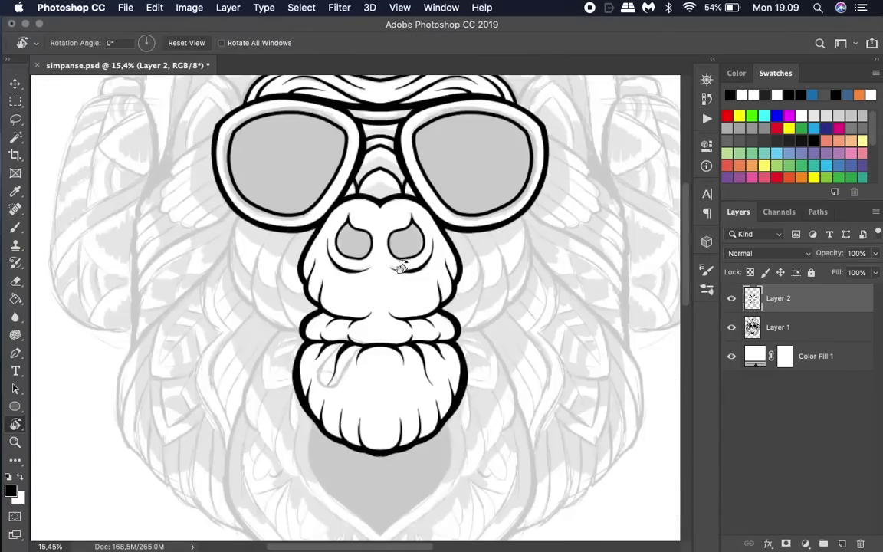
pyautogui.moveTo(429, 253); pyautogui.dragTo(383, 306)
pyautogui.press('Escape')
pyautogui.press('z')
pyautogui.moveTo(444, 273); pyautogui.dragTo(537, 273)
pyautogui.press('b')
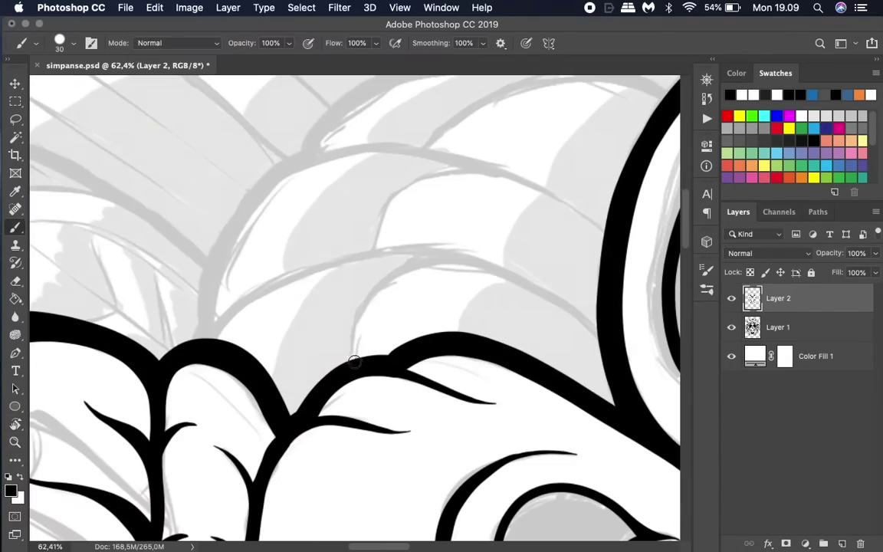
pyautogui.press('r')
pyautogui.moveTo(592, 328)
pyautogui.mouseDown()
pyautogui.moveTo(601, 262)
pyautogui.moveTo(493, 282)
pyautogui.moveTo(493, 404)
pyautogui.moveTo(316, 301)
pyautogui.moveTo(338, 219)
pyautogui.moveTo(461, 208)
pyautogui.mouseUp()
pyautogui.moveTo(552, 251); pyautogui.dragTo(542, 334)
pyautogui.moveTo(351, 289)
pyautogui.mouseDown()
pyautogui.moveTo(447, 191)
pyautogui.moveTo(571, 197)
pyautogui.moveTo(389, 355)
pyautogui.moveTo(365, 286)
pyautogui.moveTo(341, 318)
pyautogui.mouseUp()
pyautogui.hotkey('ctrl', 'z')
# Step: Draw a curved cheek fur scallop outline, then zoom out to see the whole ape
pyautogui.press('h')
pyautogui.press('r')
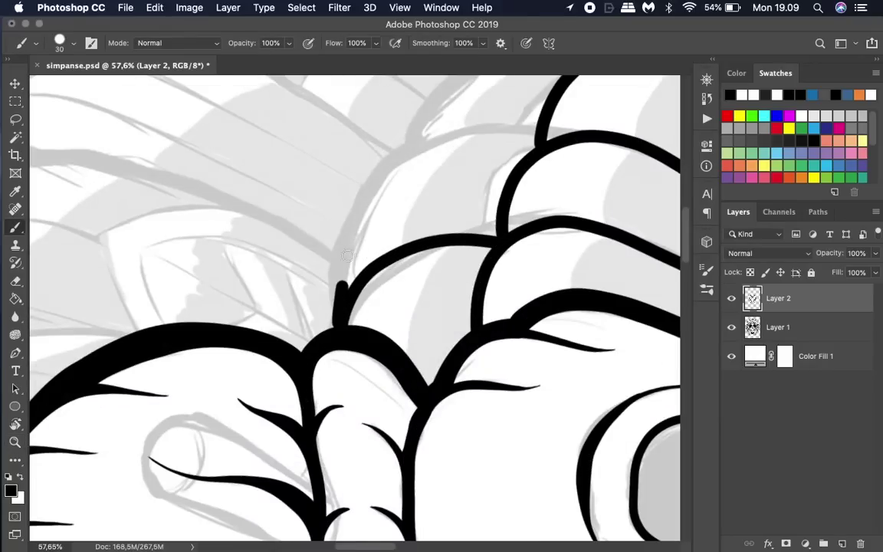
pyautogui.scroll(3, 524, 140)
pyautogui.scroll(5, 404, 258)
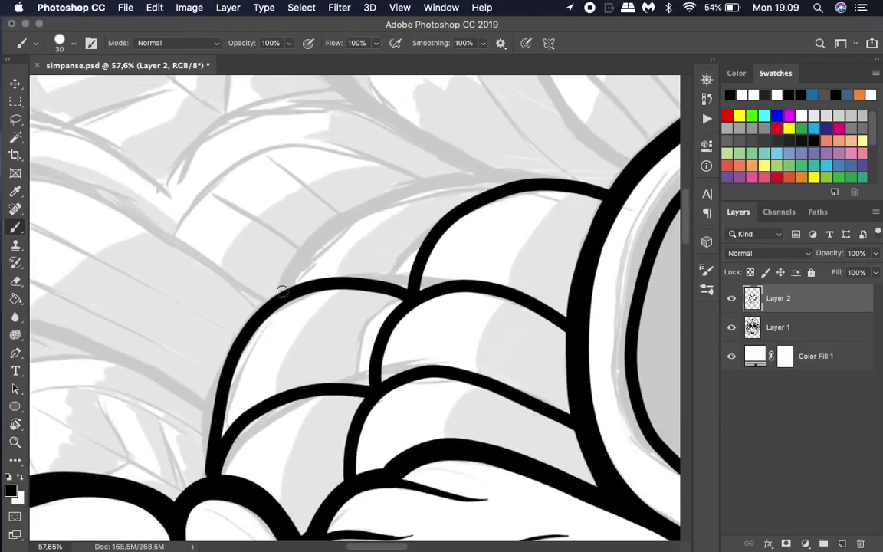
pyautogui.moveTo(278, 290); pyautogui.dragTo(484, 181)
pyautogui.press('z')
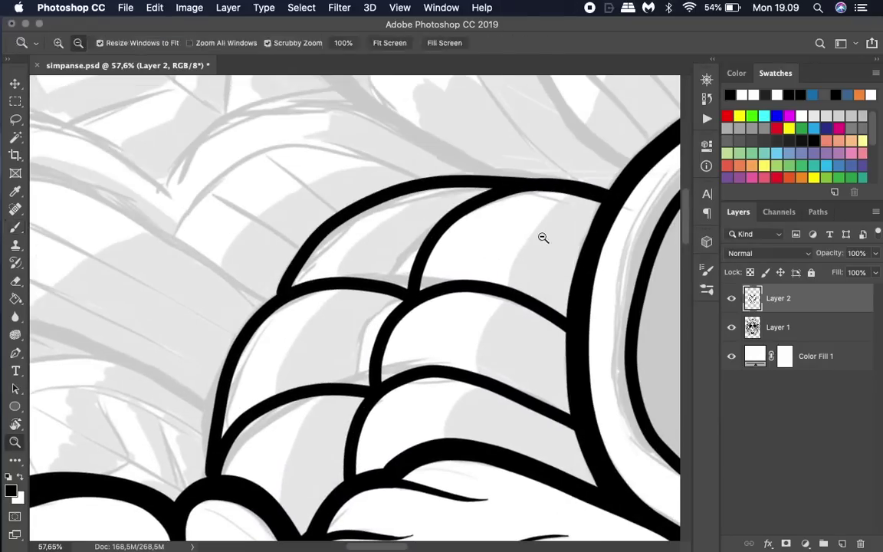
pyautogui.press('r')
pyautogui.moveTo(541, 237)
pyautogui.mouseDown()
pyautogui.moveTo(474, 254)
pyautogui.moveTo(503, 231)
pyautogui.moveTo(429, 246)
pyautogui.moveTo(427, 341)
pyautogui.mouseUp()
# Step: Ink the first mirrored pairs of crest lines rising above the brow
pyautogui.press('z')
pyautogui.scroll(-3, 427, 341)
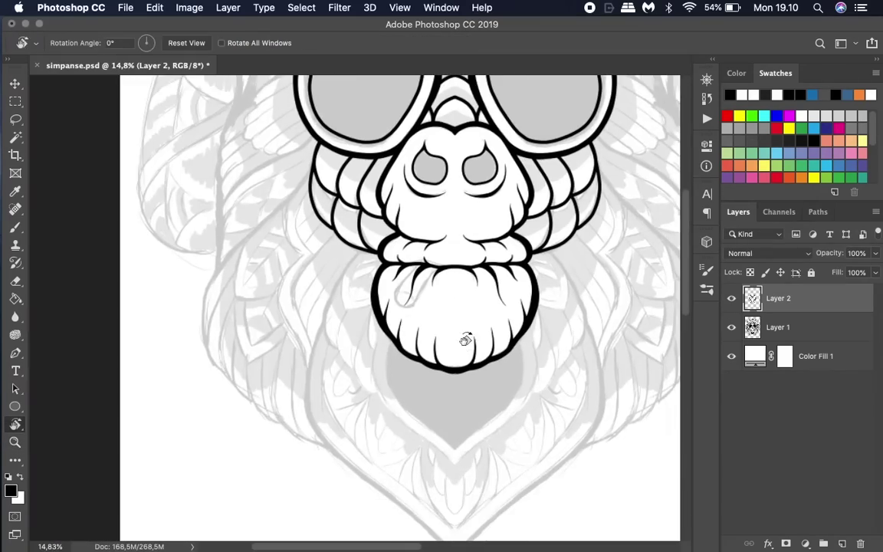
pyautogui.scroll(-5, 463, 339)
pyautogui.scroll(5, 405, 361)
pyautogui.scroll(3, 404, 362)
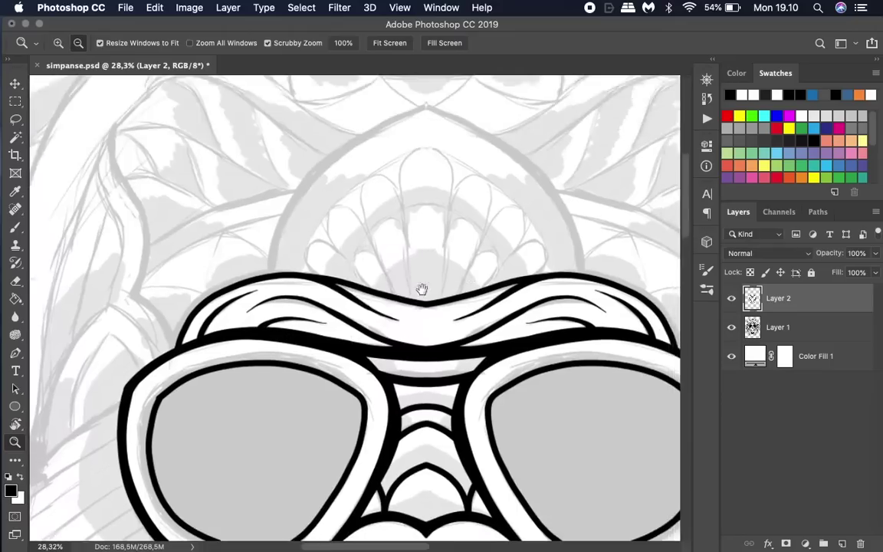
pyautogui.scroll(4, 424, 290)
pyautogui.press('b')
pyautogui.moveTo(366, 365); pyautogui.dragTo(409, 272)
pyautogui.moveTo(420, 391)
pyautogui.mouseDown()
pyautogui.moveTo(483, 316)
pyautogui.moveTo(524, 234)
pyautogui.mouseUp()
pyautogui.moveTo(408, 271); pyautogui.dragTo(463, 198)
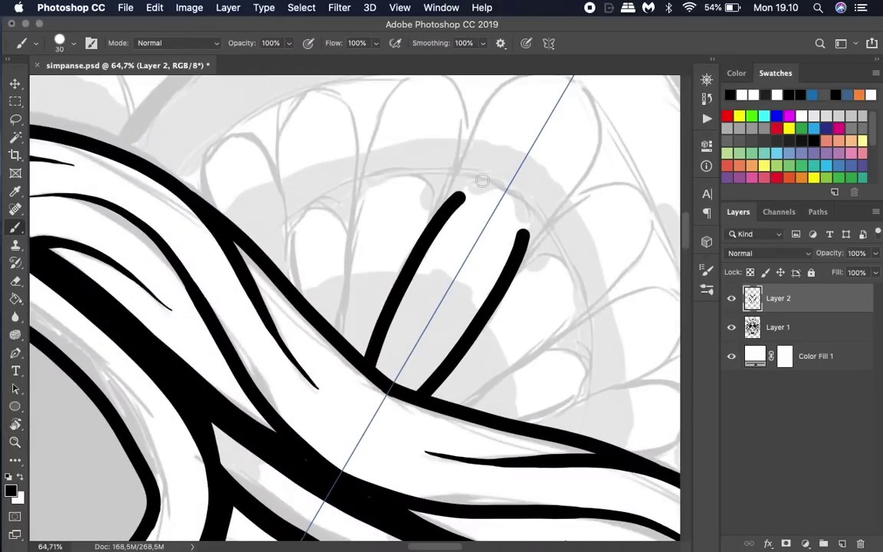
pyautogui.moveTo(517, 193); pyautogui.dragTo(461, 260)
pyautogui.moveTo(355, 315); pyautogui.dragTo(412, 179)
# Step: Reset the view upright, zoom onto the crest, and redraw a longer curved petal stroke
pyautogui.press('z')
pyautogui.moveTo(446, 232); pyautogui.dragTo(368, 245)
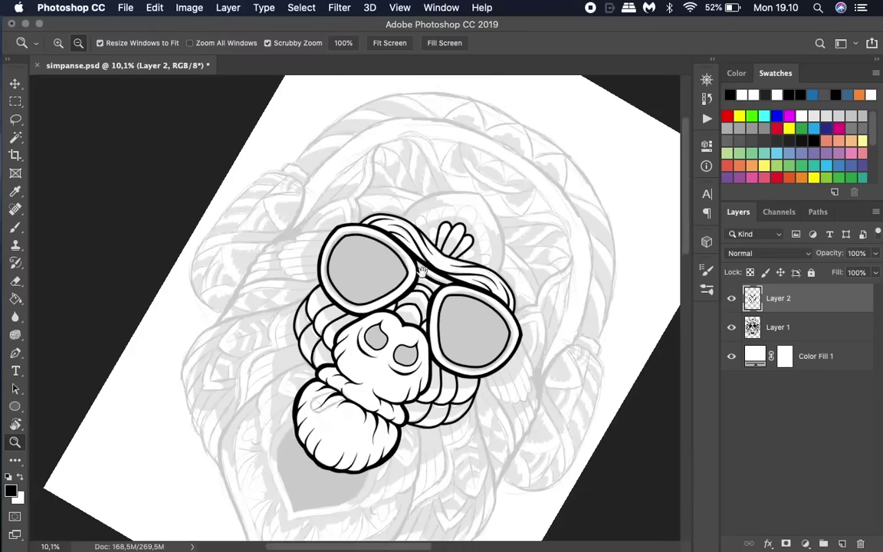
pyautogui.press('r')
pyautogui.press('Escape')
pyautogui.press('z')
pyautogui.moveTo(253, 273)
pyautogui.mouseDown()
pyautogui.moveTo(276, 273)
pyautogui.moveTo(272, 347)
pyautogui.mouseUp()
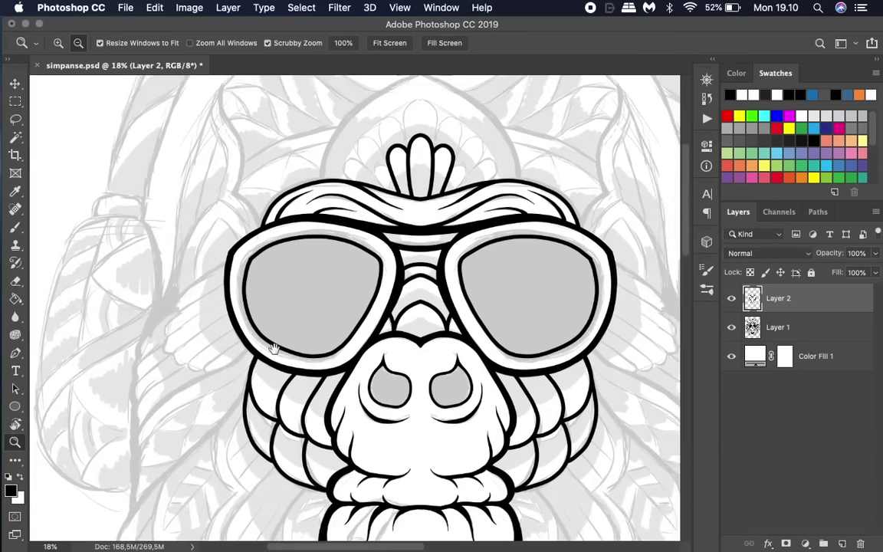
pyautogui.press('r')
pyautogui.moveTo(355, 276); pyautogui.dragTo(481, 201)
pyautogui.press('z')
pyautogui.press('b')
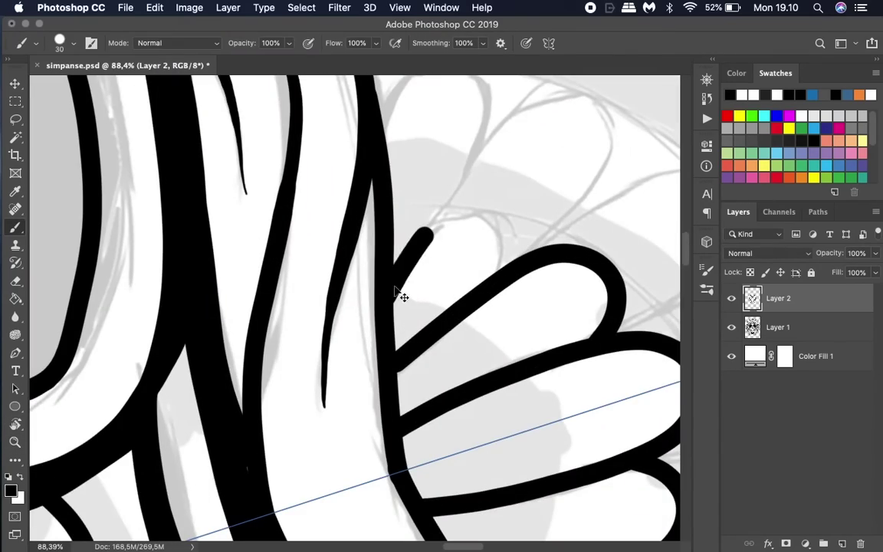
pyautogui.hotkey('ctrl', 'z')
pyautogui.moveTo(395, 270); pyautogui.dragTo(503, 212)
# Step: Draw long mirrored petal outlines on the crest, retrying overlong and short strokes
pyautogui.press('z')
pyautogui.moveTo(513, 282)
pyautogui.mouseDown()
pyautogui.moveTo(429, 284)
pyautogui.moveTo(528, 242)
pyautogui.mouseUp()
pyautogui.press('r')
pyautogui.press('z')
pyautogui.moveTo(430, 256); pyautogui.dragTo(470, 256)
pyautogui.moveTo(398, 270); pyautogui.dragTo(513, 200)
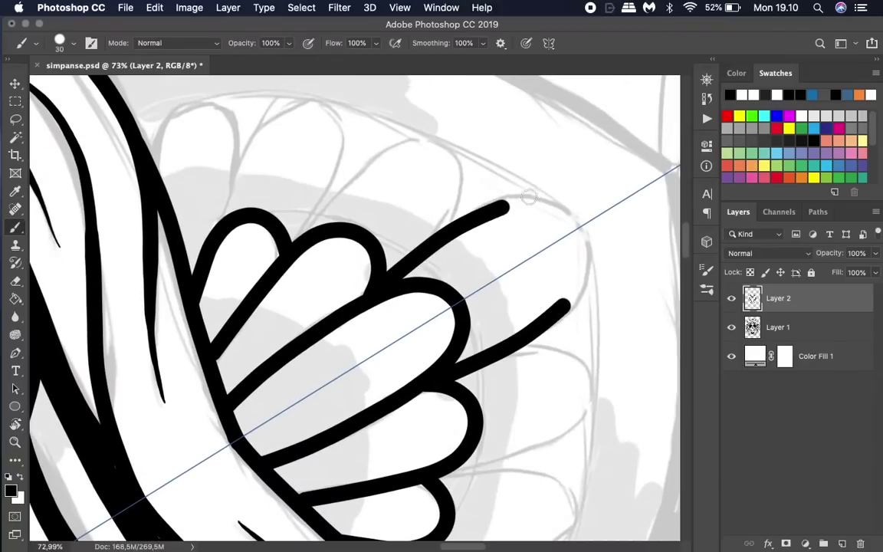
pyautogui.hotkey('ctrl', 'z')
pyautogui.moveTo(391, 272); pyautogui.dragTo(471, 220)
pyautogui.hotkey('ctrl', 'z')
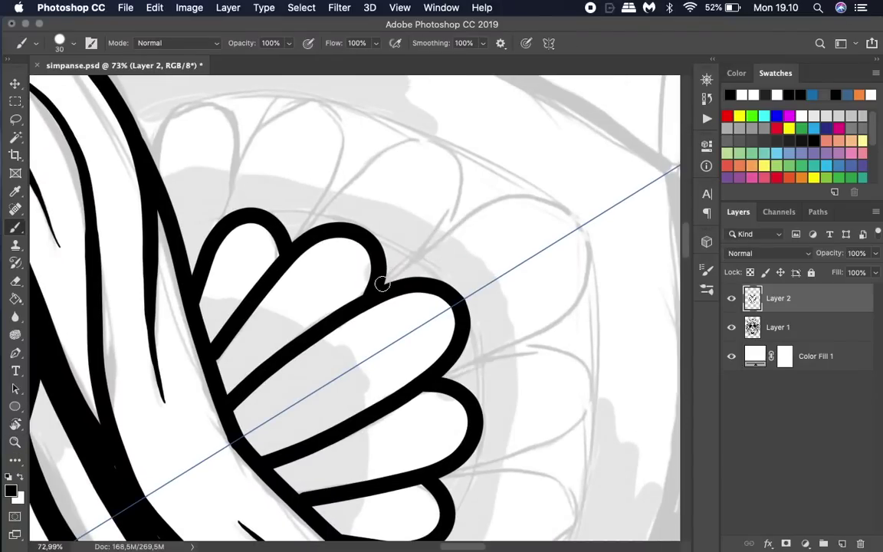
pyautogui.moveTo(387, 274); pyautogui.dragTo(565, 207)
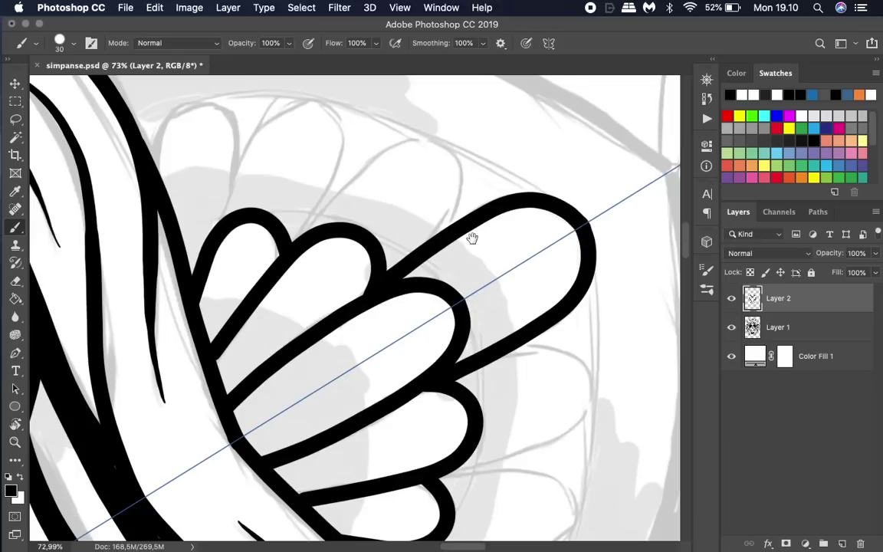
pyautogui.moveTo(471, 238); pyautogui.dragTo(499, 288)
pyautogui.moveTo(314, 268)
pyautogui.mouseDown()
pyautogui.moveTo(423, 189)
pyautogui.moveTo(469, 282)
pyautogui.moveTo(526, 190)
pyautogui.moveTo(345, 306)
pyautogui.mouseUp()
pyautogui.hotkey('ctrl', 'z')
# Step: Add new petal arcs and the last crest petal outline, saving progress along the way
pyautogui.press('z')
pyautogui.press('b')
pyautogui.moveTo(345, 272)
pyautogui.mouseDown()
pyautogui.moveTo(418, 196)
pyautogui.moveTo(517, 226)
pyautogui.moveTo(387, 429)
pyautogui.mouseUp()
pyautogui.hotkey('ctrl', 'z')
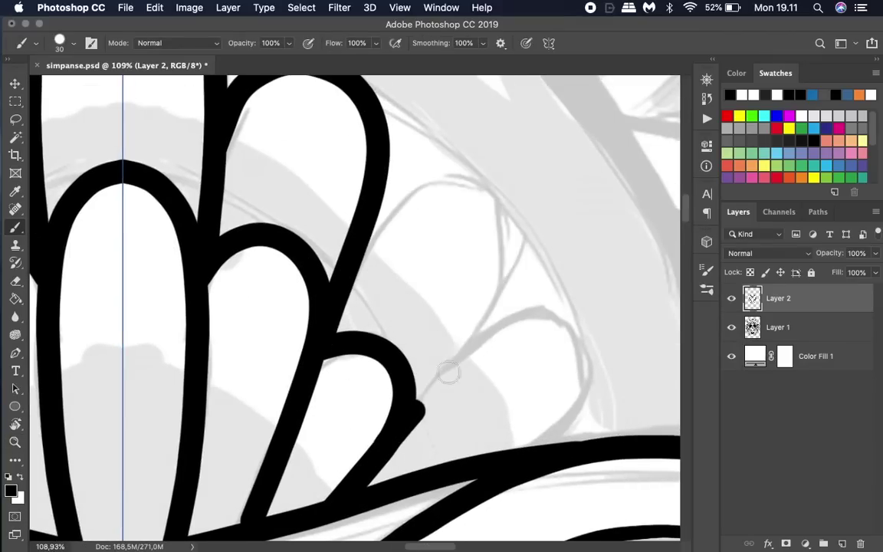
pyautogui.moveTo(420, 392); pyautogui.dragTo(360, 239)
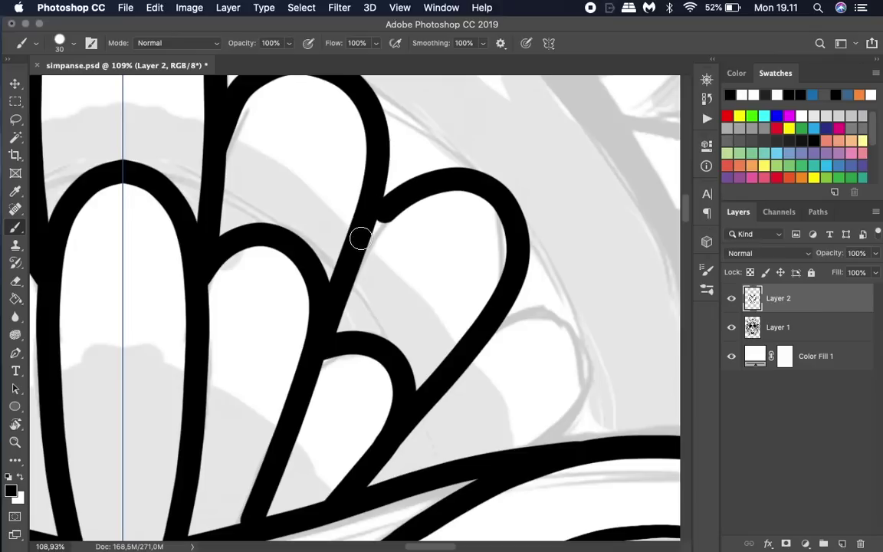
pyautogui.hotkey('ctrl', 's')
pyautogui.scroll(-2, 470, 371)
pyautogui.hscroll(2, 469, 372)
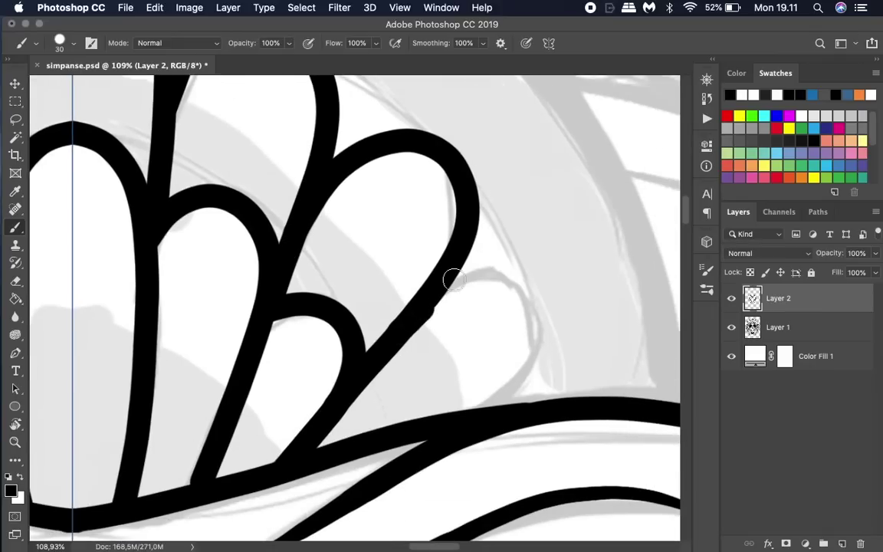
pyautogui.moveTo(415, 316)
pyautogui.mouseDown()
pyautogui.moveTo(473, 256)
pyautogui.moveTo(522, 361)
pyautogui.moveTo(439, 438)
pyautogui.mouseUp()
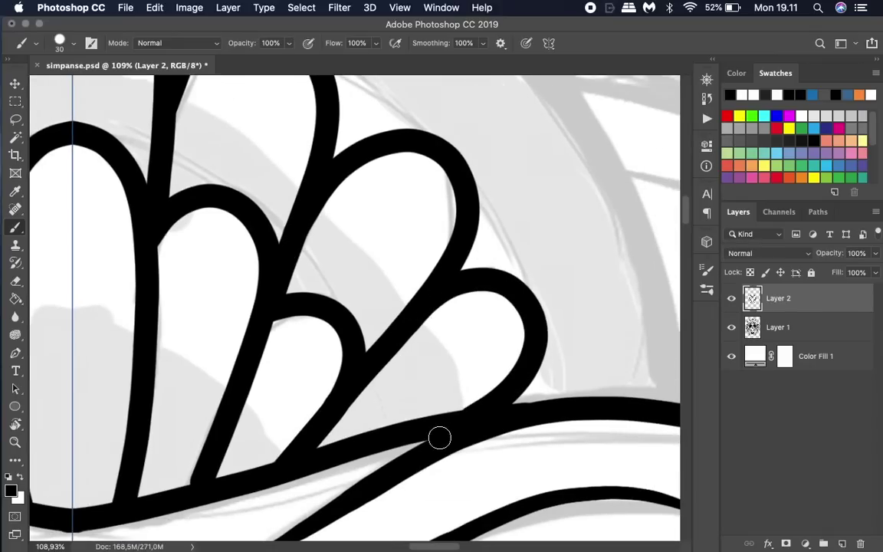
pyautogui.press('z')
pyautogui.moveTo(522, 368)
pyautogui.mouseDown()
pyautogui.moveTo(458, 368)
pyautogui.moveTo(483, 335)
pyautogui.mouseUp()
pyautogui.press('r')
pyautogui.scroll(5, 483, 335)
# Step: Ink the dome outline over the petal tops and a long arc up to the crest's peak
pyautogui.press('b')
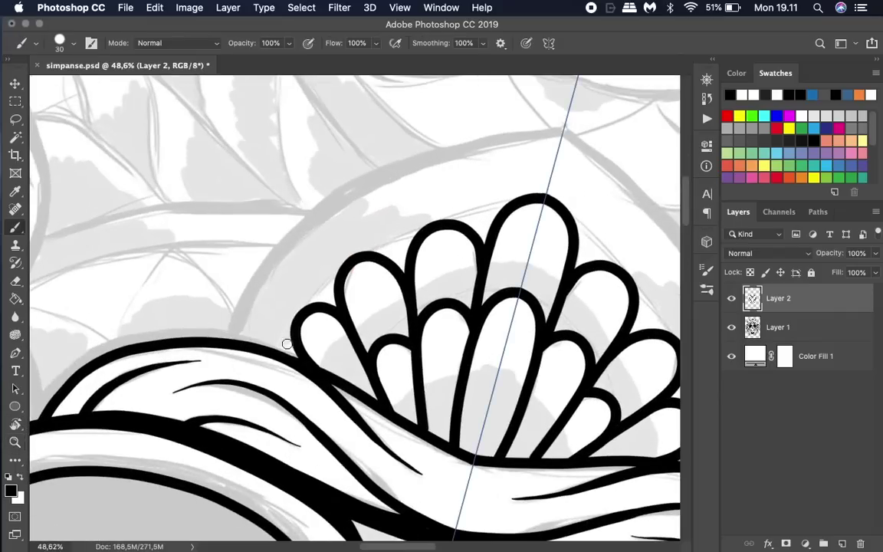
pyautogui.moveTo(407, 228); pyautogui.dragTo(524, 200)
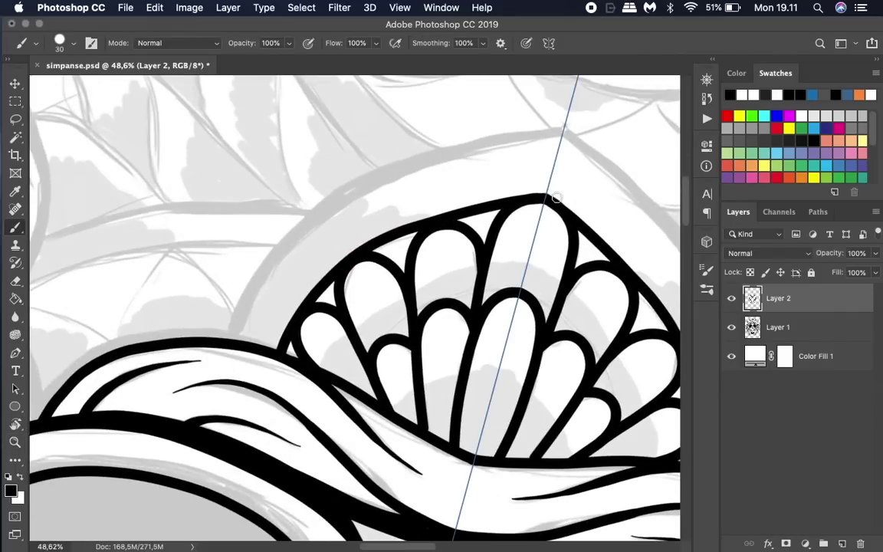
pyautogui.hotkey('ctrl', 'z')
pyautogui.hotkey('ctrl', 'z')
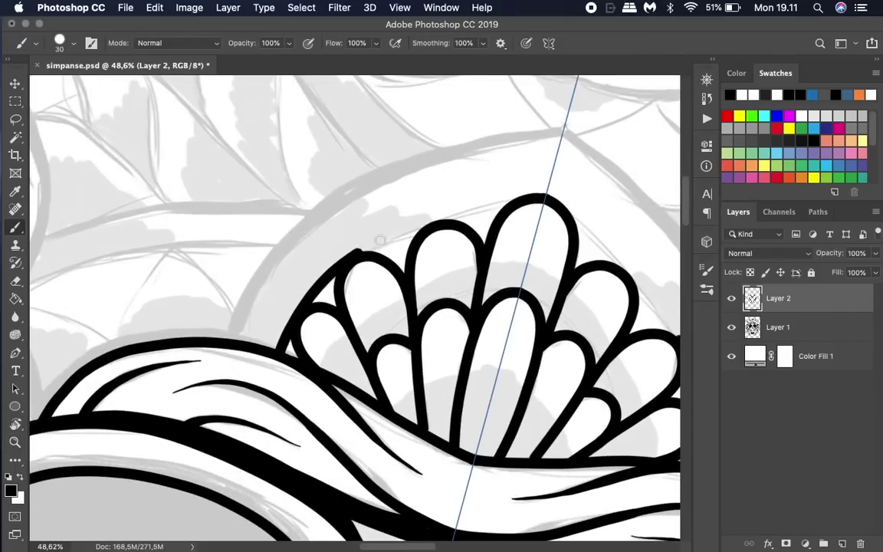
pyautogui.moveTo(381, 240); pyautogui.dragTo(483, 208)
pyautogui.moveTo(561, 196); pyautogui.dragTo(529, 195)
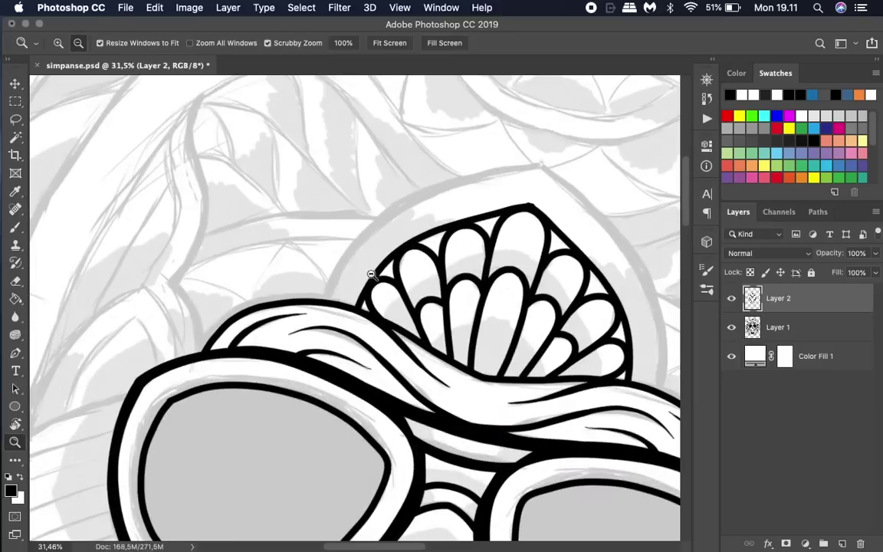
pyautogui.moveTo(326, 299); pyautogui.dragTo(541, 170)
pyautogui.hotkey('ctrl', 'z')
pyautogui.scroll(3, 540, 171)
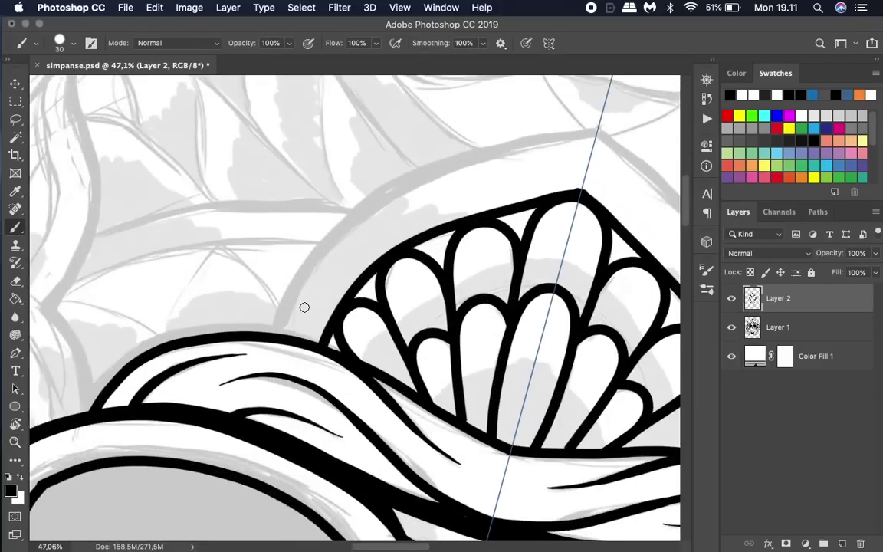
pyautogui.hotkey('ctrl', 'z')
pyautogui.moveTo(227, 347)
pyautogui.mouseDown()
pyautogui.moveTo(543, 158)
pyautogui.moveTo(467, 205)
pyautogui.moveTo(525, 209)
pyautogui.moveTo(429, 203)
pyautogui.moveTo(368, 219)
pyautogui.moveTo(402, 211)
pyautogui.moveTo(404, 285)
pyautogui.moveTo(325, 256)
pyautogui.mouseUp()
# Step: Thicken the outer border arc across the top of the crest
pyautogui.press('e')
pyautogui.press('b')
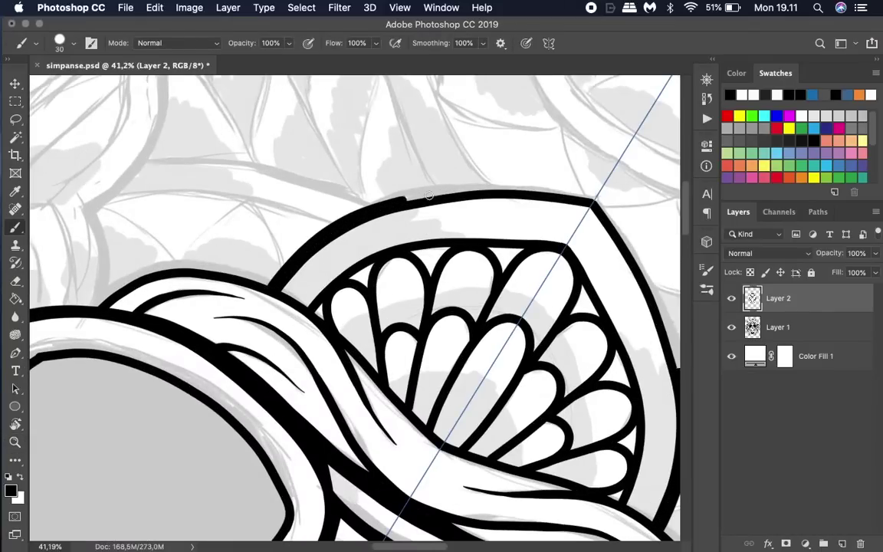
pyautogui.moveTo(429, 196); pyautogui.dragTo(549, 191)
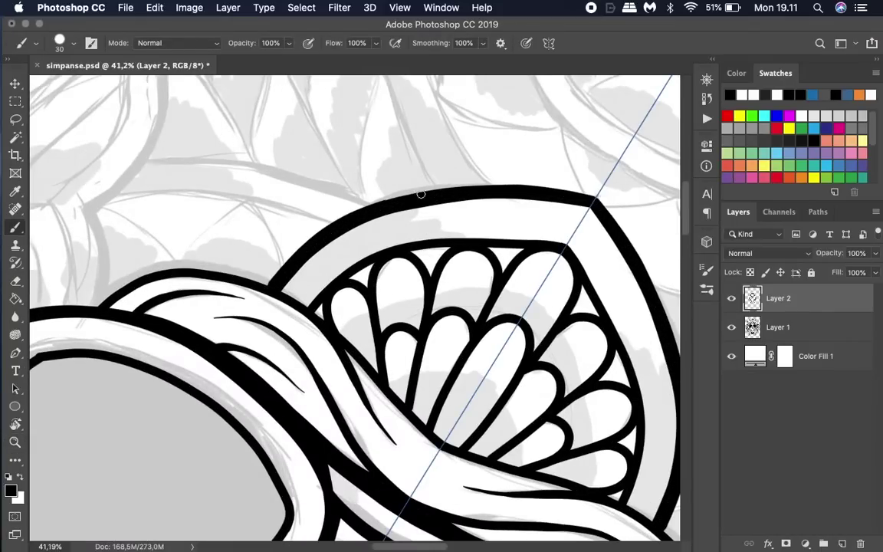
pyautogui.moveTo(341, 205); pyautogui.dragTo(563, 185)
pyautogui.moveTo(620, 222); pyautogui.dragTo(640, 264)
# Step: Review the crest up close, then zoom out and move the view toward the chin
pyautogui.moveTo(547, 217)
pyautogui.mouseDown()
pyautogui.moveTo(460, 222)
pyautogui.moveTo(399, 269)
pyautogui.mouseUp()
pyautogui.moveTo(307, 230); pyautogui.dragTo(368, 230)
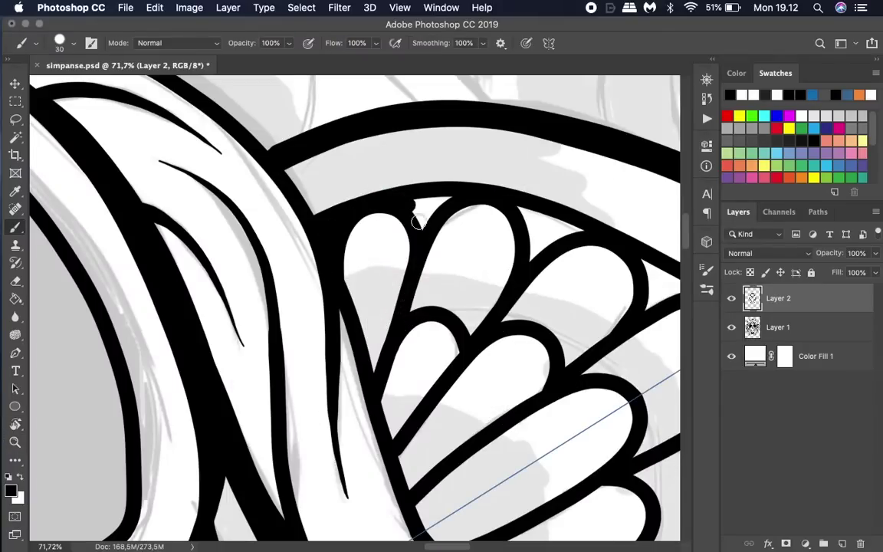
pyautogui.moveTo(475, 226); pyautogui.dragTo(414, 224)
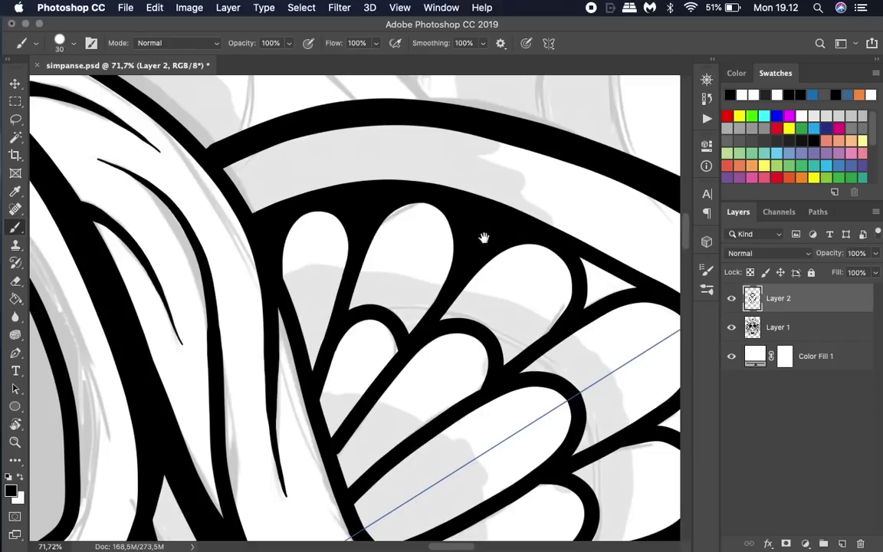
pyautogui.moveTo(484, 237); pyautogui.dragTo(346, 204)
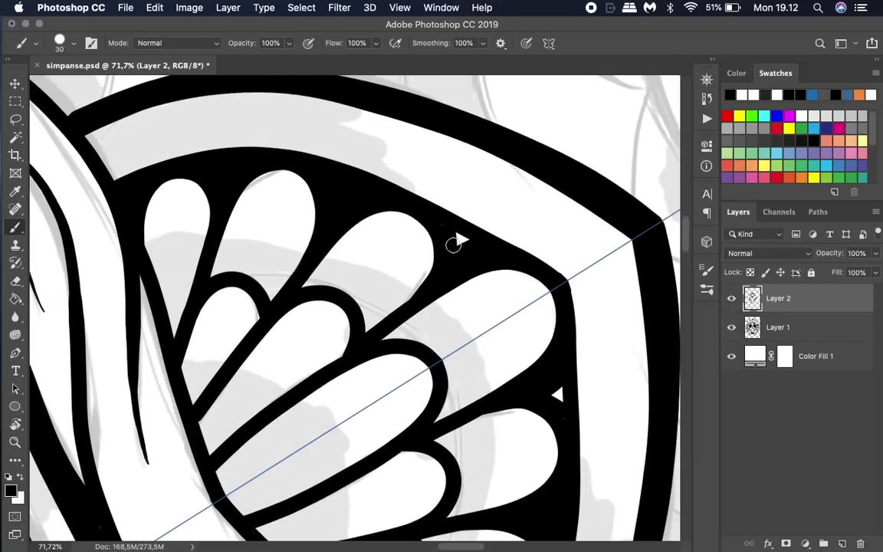
pyautogui.press('z')
pyautogui.moveTo(449, 283); pyautogui.dragTo(488, 269)
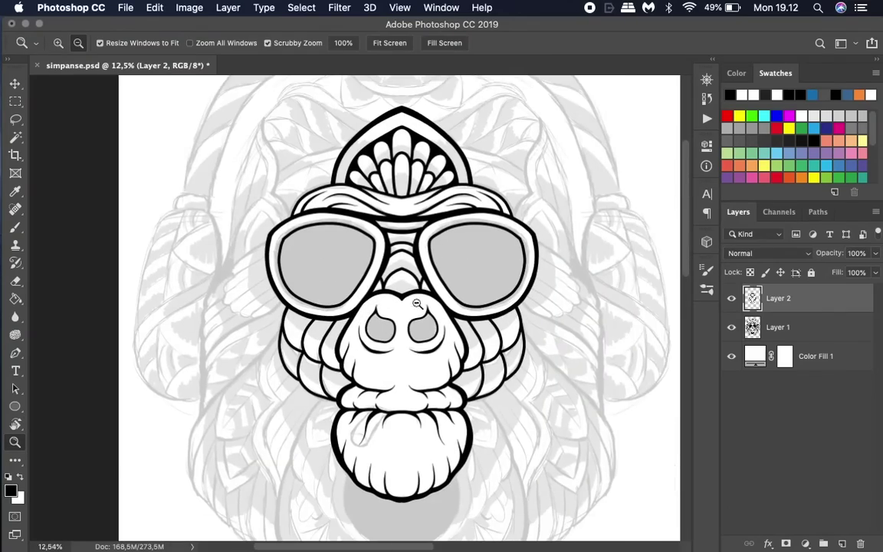
pyautogui.moveTo(506, 304); pyautogui.dragTo(537, 303)
pyautogui.moveTo(395, 173)
pyautogui.mouseDown()
pyautogui.moveTo(427, 253)
pyautogui.moveTo(384, 253)
pyautogui.moveTo(479, 319)
pyautogui.mouseUp()
pyautogui.press('r')
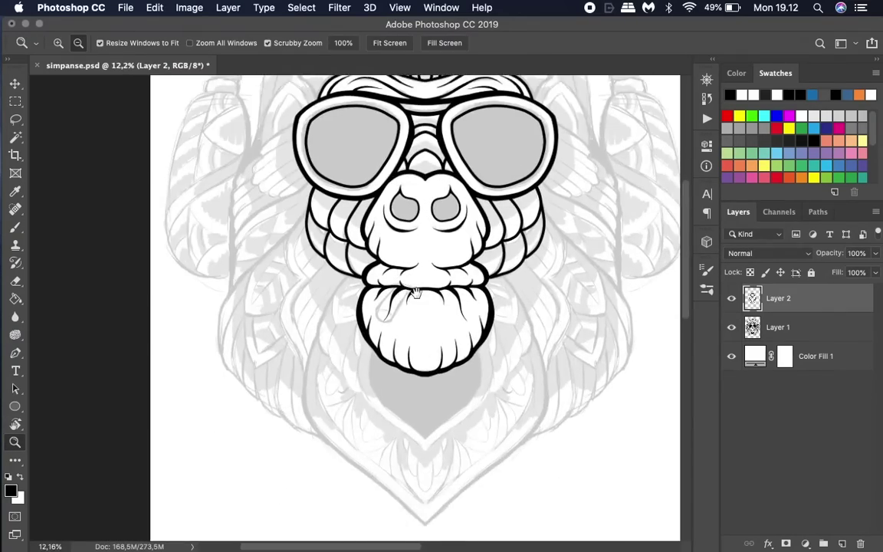
# Step: Ink the chevron point below the chin, redrawing it until its long sides are placed
pyautogui.press('z')
pyautogui.moveTo(273, 196)
pyautogui.mouseDown()
pyautogui.moveTo(310, 345)
pyautogui.moveTo(350, 397)
pyautogui.mouseUp()
pyautogui.press('b')
pyautogui.press('super+z')
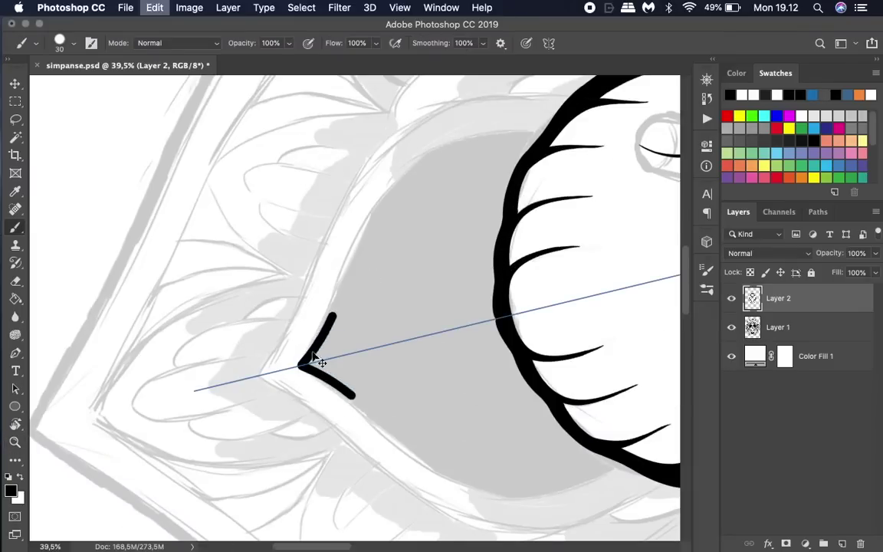
pyautogui.moveTo(317, 332)
pyautogui.mouseDown()
pyautogui.moveTo(331, 387)
pyautogui.moveTo(476, 136)
pyautogui.mouseUp()
pyautogui.press('super+z')
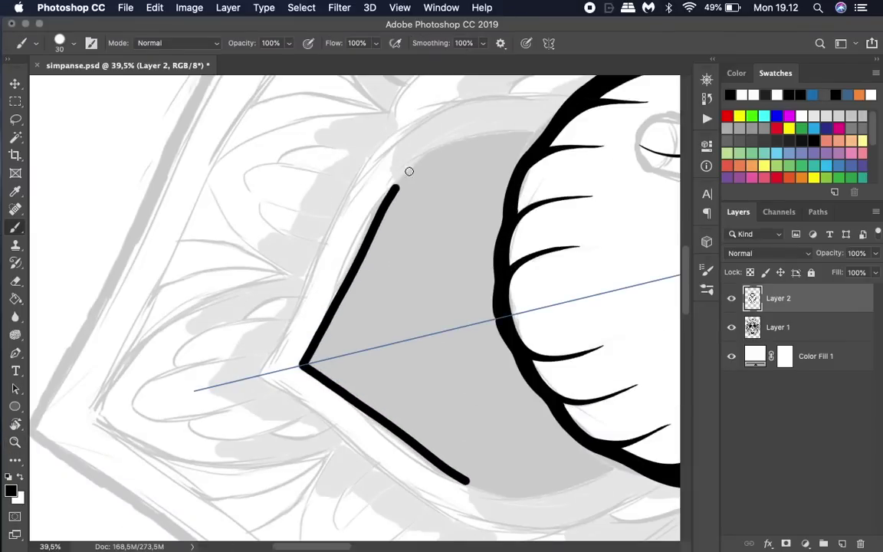
pyautogui.press('super+z')
pyautogui.moveTo(302, 365); pyautogui.dragTo(521, 132)
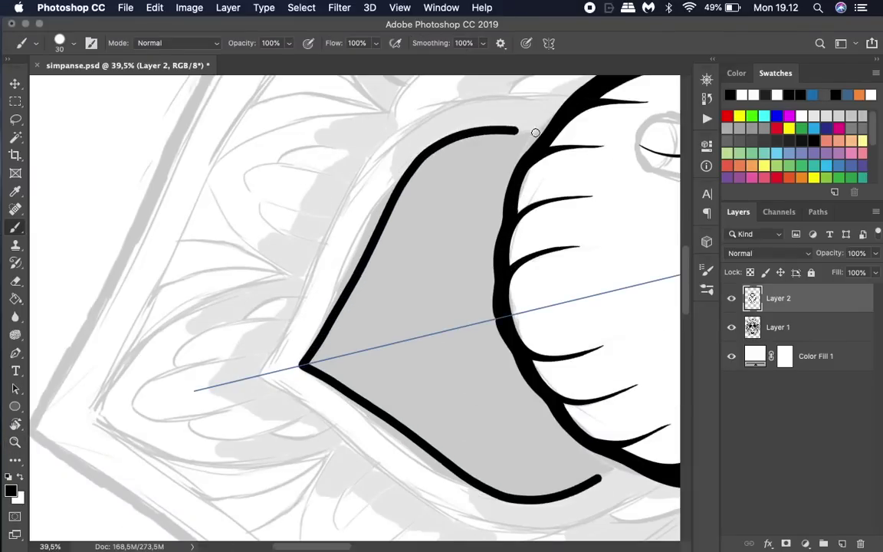
# Step: Rotate the view sideways and paint a second outer chevron outline
pyautogui.press('r')
pyautogui.press('Escape')
pyautogui.moveTo(454, 248)
pyautogui.mouseDown()
pyautogui.moveTo(449, 375)
pyautogui.moveTo(383, 276)
pyautogui.mouseUp()
pyautogui.press('z')
pyautogui.press('b')
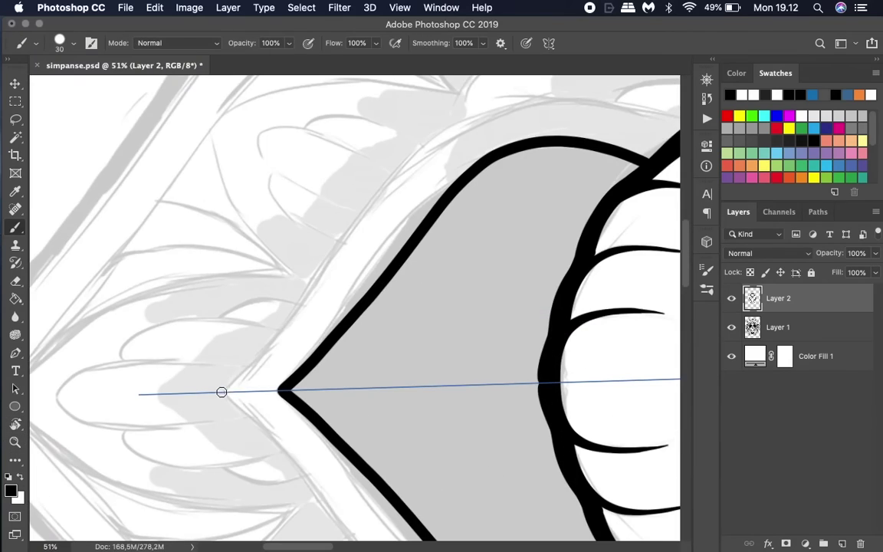
pyautogui.moveTo(221, 393)
pyautogui.mouseDown()
pyautogui.moveTo(314, 293)
pyautogui.moveTo(428, 149)
pyautogui.mouseUp()
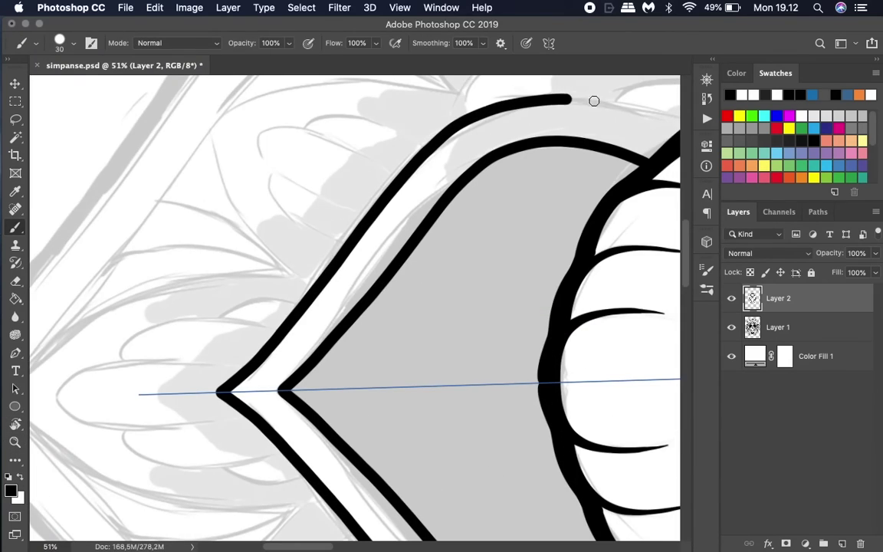
# Step: Review the chevrons zoomed out, then extend the outer chevron arc upward
pyautogui.press('z')
pyautogui.moveTo(686, 132)
pyautogui.mouseDown()
pyautogui.moveTo(441, 246)
pyautogui.moveTo(408, 177)
pyautogui.moveTo(508, 367)
pyautogui.mouseUp()
pyautogui.press('r')
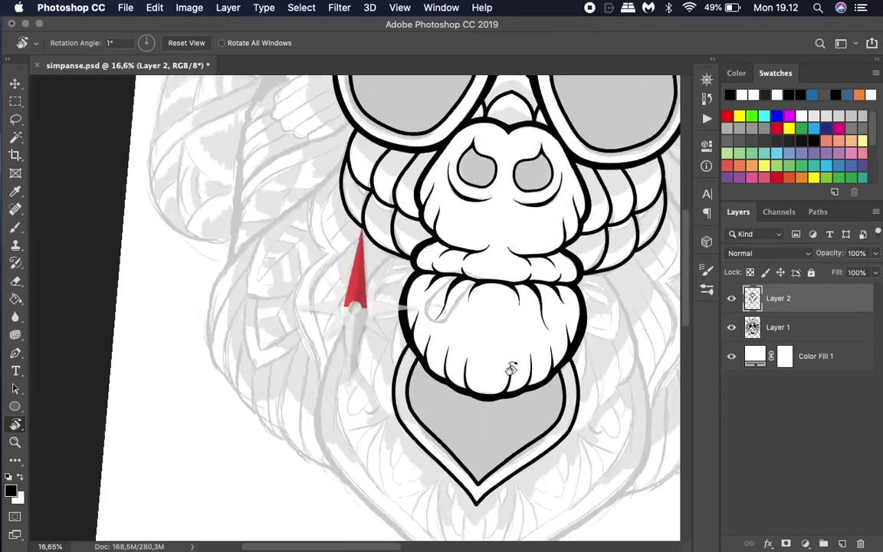
pyautogui.press('z')
pyautogui.press('r')
pyautogui.moveTo(398, 303); pyautogui.dragTo(453, 369)
pyautogui.press('b')
pyautogui.scroll(5, 297, 365)
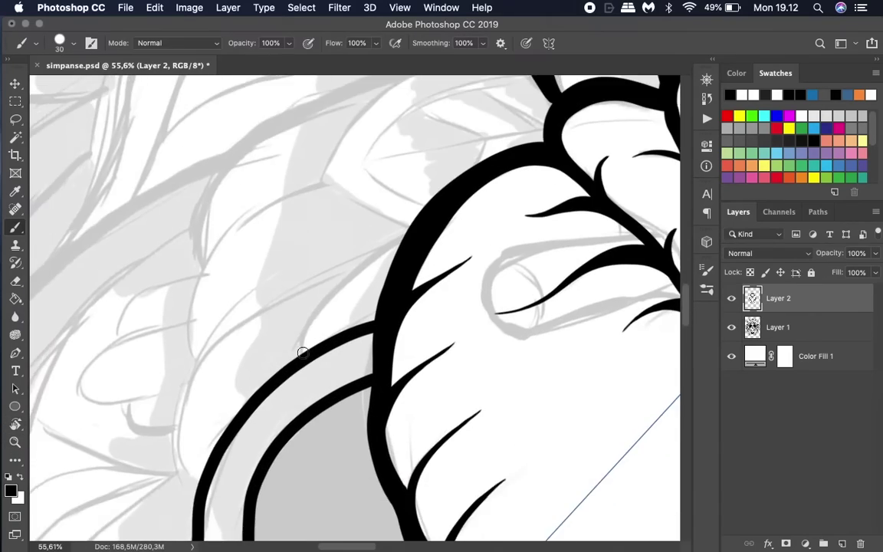
pyautogui.moveTo(298, 365); pyautogui.dragTo(375, 205)
# Step: Follow the arc with a rotated view and join a stroke onto it
pyautogui.press('z')
pyautogui.moveTo(459, 211); pyautogui.dragTo(345, 215)
pyautogui.press('r')
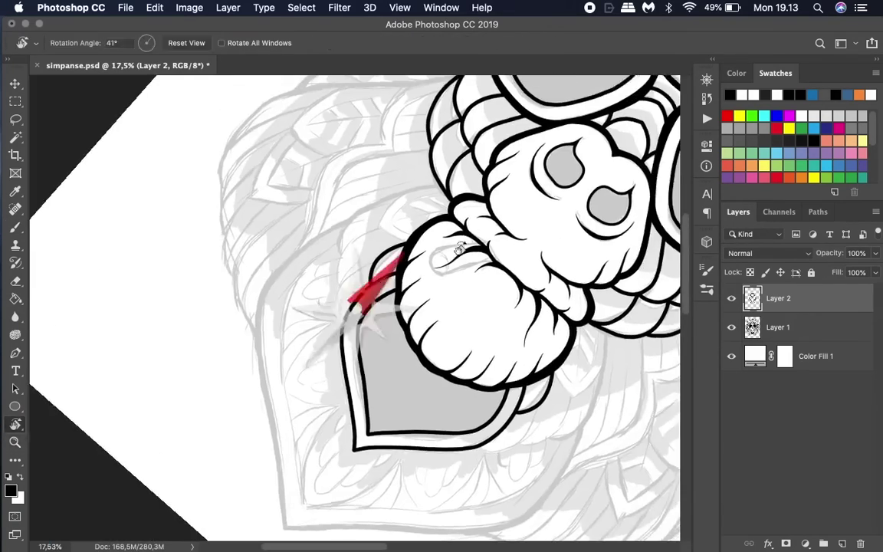
pyautogui.press('z')
pyautogui.moveTo(230, 196); pyautogui.dragTo(322, 196)
pyautogui.press('b')
pyautogui.moveTo(246, 319)
pyautogui.mouseDown()
pyautogui.moveTo(375, 246)
pyautogui.moveTo(248, 328)
pyautogui.moveTo(371, 180)
pyautogui.mouseUp()
# Step: Draw a short inner line in the side shape and join it to the outer outline
pyautogui.press('r')
pyautogui.press('b')
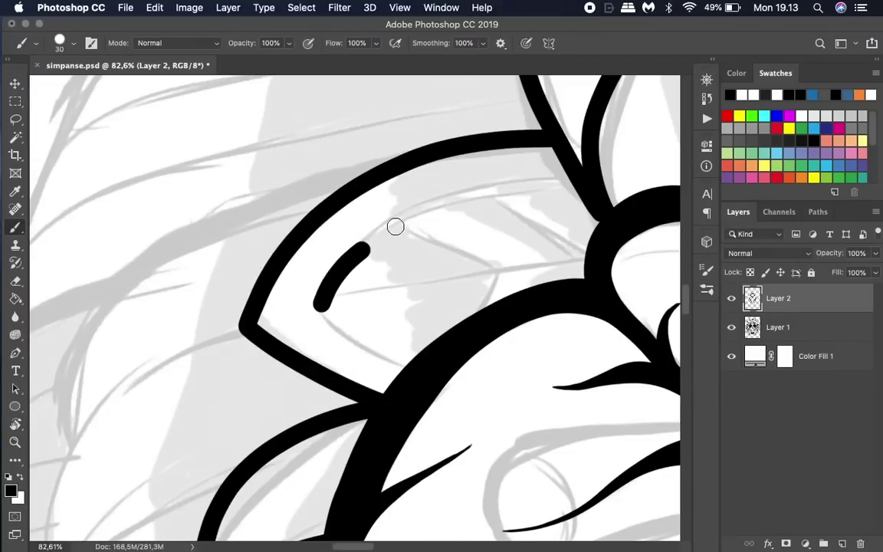
pyautogui.moveTo(324, 301)
pyautogui.mouseDown()
pyautogui.moveTo(529, 164)
pyautogui.moveTo(315, 94)
pyautogui.mouseUp()
pyautogui.press('r')
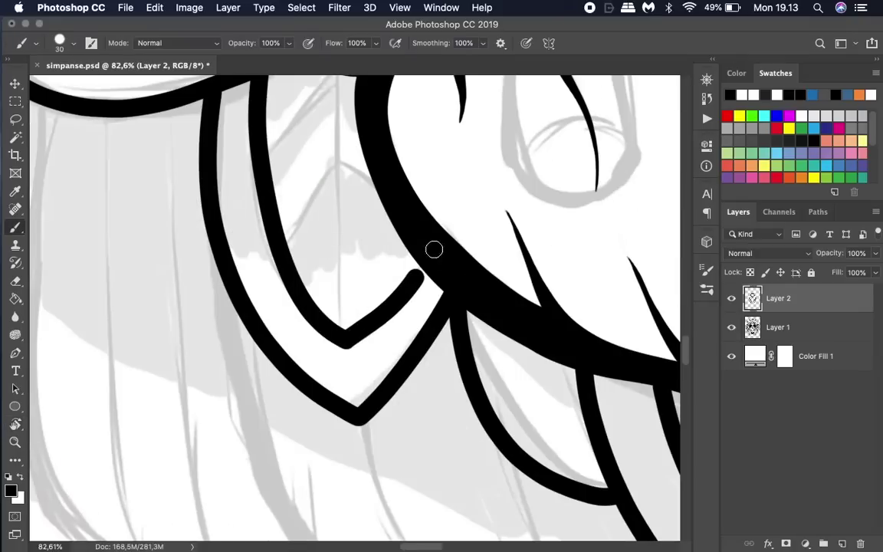
pyautogui.press('z')
pyautogui.press('b')
pyautogui.moveTo(352, 335); pyautogui.dragTo(424, 256)
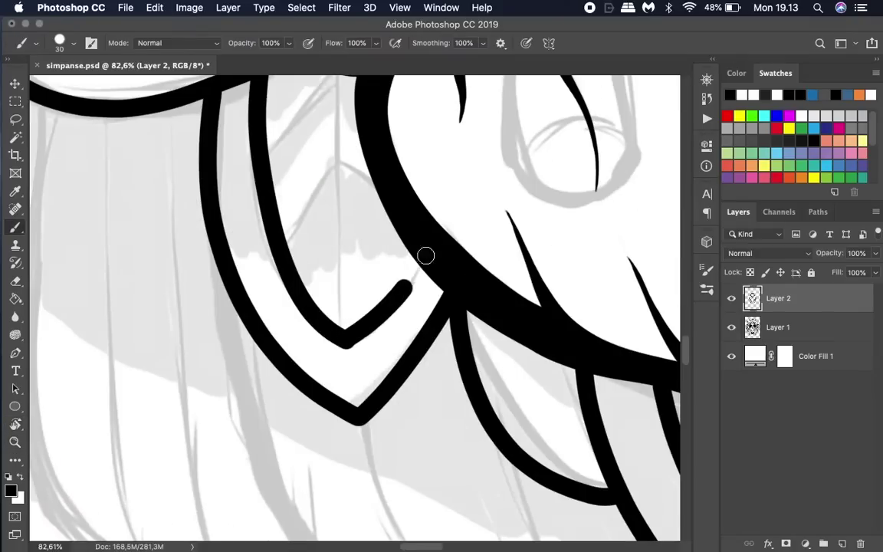
pyautogui.hotkey('ctrl', 'z')
pyautogui.moveTo(345, 335)
pyautogui.mouseDown()
pyautogui.moveTo(424, 221)
pyautogui.moveTo(321, 342)
pyautogui.mouseUp()
# Step: Extend the inner line and reset the view rotation upright
pyautogui.press('r')
pyautogui.press('b')
pyautogui.moveTo(307, 307); pyautogui.dragTo(498, 165)
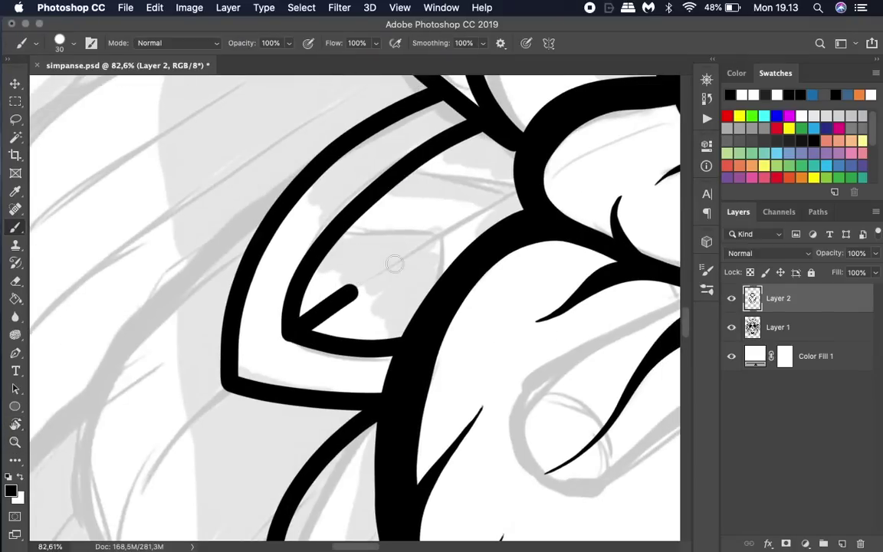
pyautogui.press('z')
pyautogui.keyDown('alt'); pyautogui.click(373, 318); pyautogui.keyUp('alt')
pyautogui.press('r')
pyautogui.press('Escape')
pyautogui.scroll(5, 393, 302)
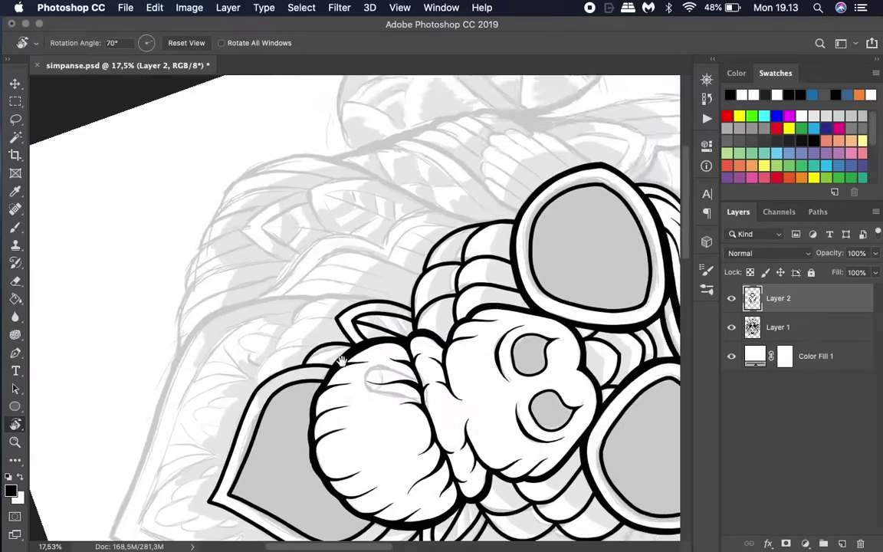
pyautogui.press('b')
# Step: Redraw the curved outline along the cheek fringe from a rotated view
pyautogui.moveTo(286, 387); pyautogui.dragTo(473, 224)
pyautogui.hotkey('ctrl', 'z')
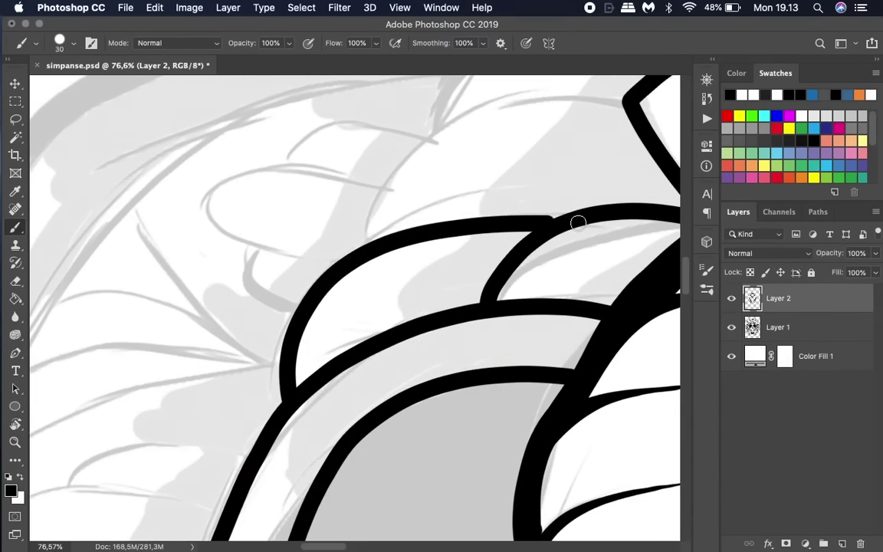
pyautogui.press('r')
pyautogui.moveTo(577, 222); pyautogui.dragTo(491, 260)
pyautogui.press('b')
pyautogui.moveTo(248, 361); pyautogui.dragTo(380, 205)
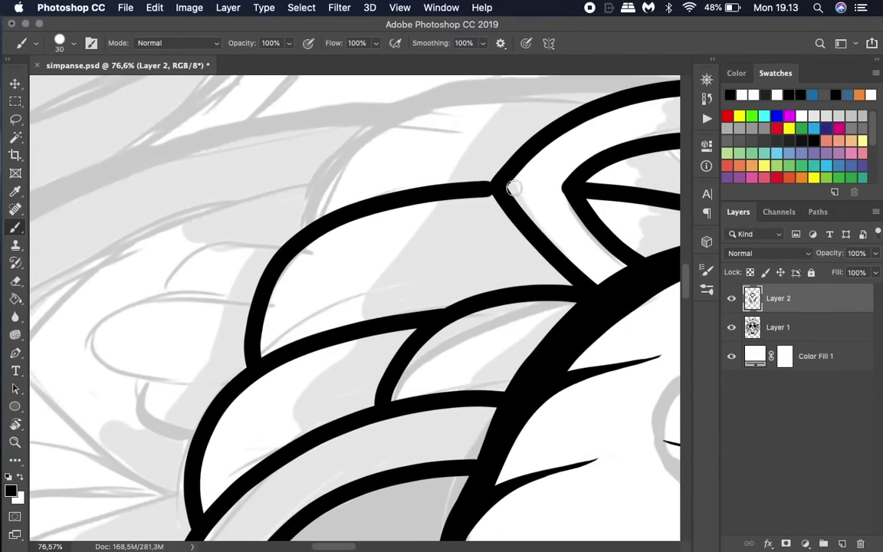
# Step: Paint the final curved black contour stroke, then zoom out to the whole chimpanzee
pyautogui.hotkey('ctrl', 'z')
pyautogui.press('r')
pyautogui.moveTo(460, 230); pyautogui.dragTo(399, 276)
pyautogui.press('b')
pyautogui.moveTo(249, 322); pyautogui.dragTo(525, 199)
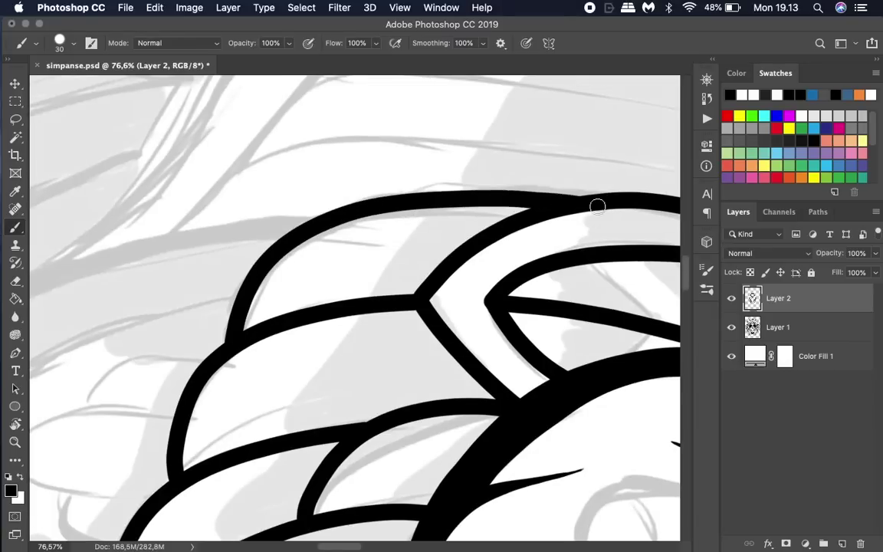
pyautogui.press('z')
pyautogui.scroll(-5, 410, 282)
pyautogui.press('r')
pyautogui.press('Escape')
# Step: Pan, rotate and zoom the view onto the chin bib
pyautogui.press('z')
pyautogui.scroll(-5, 426, 298)
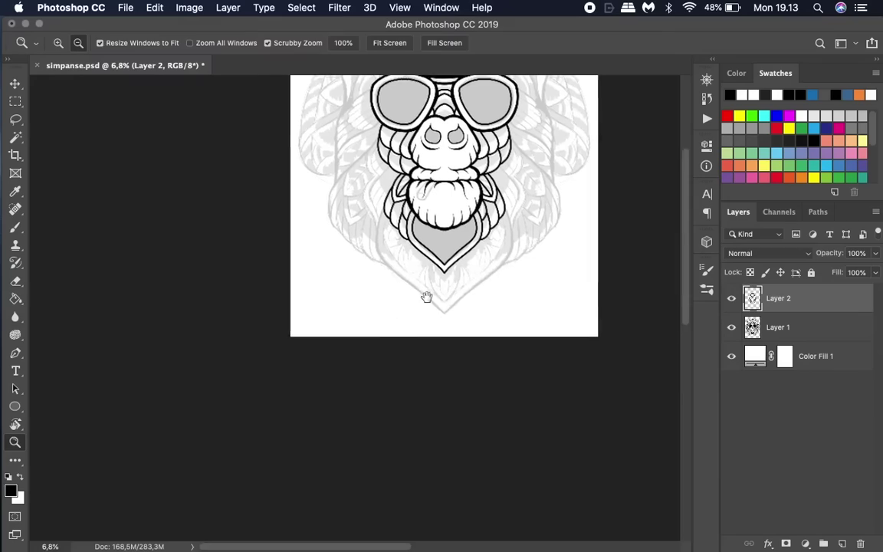
pyautogui.moveTo(427, 298); pyautogui.dragTo(400, 333)
pyautogui.press('r')
pyautogui.moveTo(453, 286); pyautogui.dragTo(428, 360)
pyautogui.scroll(5, 367, 369)
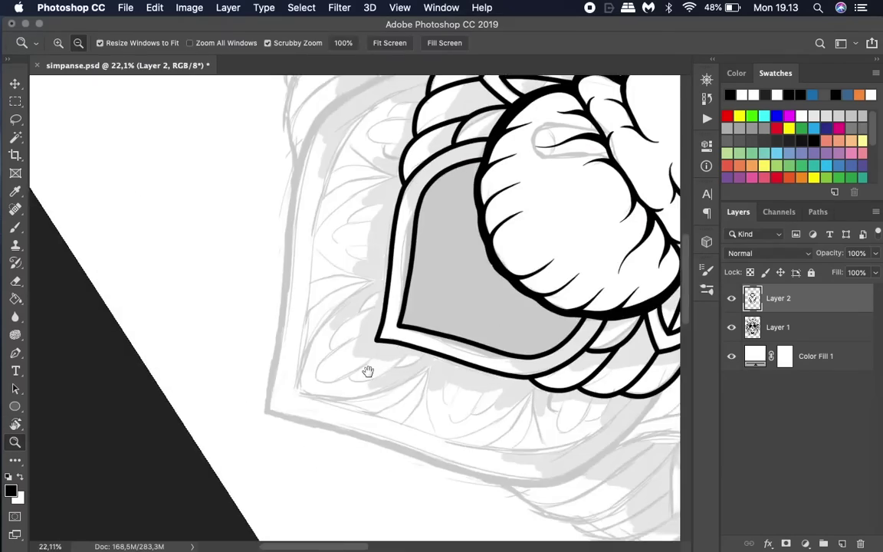
pyautogui.scroll(-4, 384, 325)
pyautogui.scroll(2, 414, 327)
pyautogui.moveTo(414, 327)
pyautogui.mouseDown()
pyautogui.moveTo(459, 367)
pyautogui.moveTo(425, 367)
pyautogui.moveTo(467, 284)
pyautogui.moveTo(394, 308)
pyautogui.mouseUp()
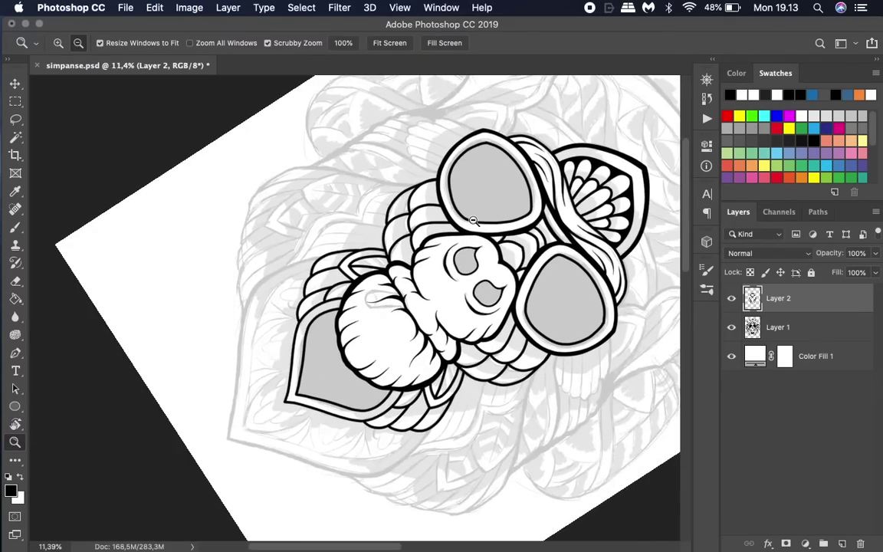
# Step: Reset the view rotation to 0° and settle the zoom on the bib
pyautogui.press('r')
pyautogui.press('Escape')
pyautogui.scroll(-2, 422, 361)
pyautogui.press('r')
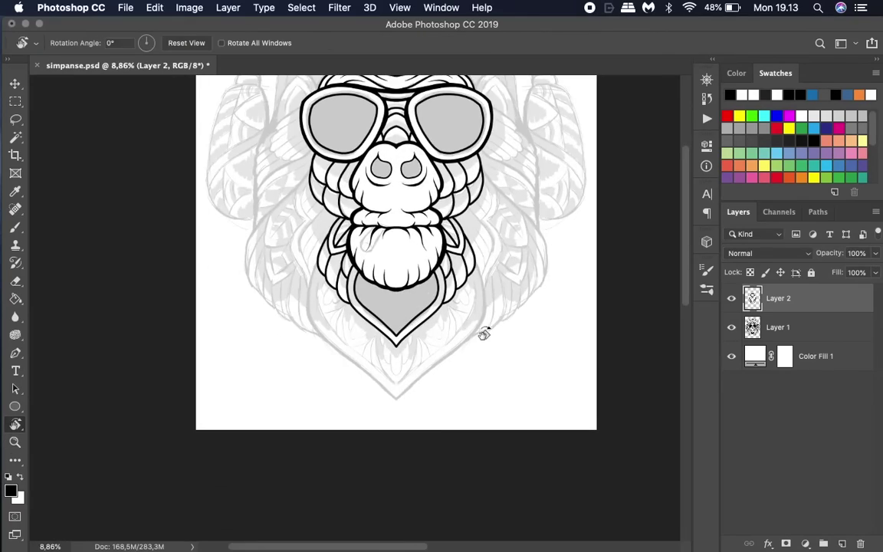
pyautogui.press('z')
pyautogui.scroll(6, 384, 315)
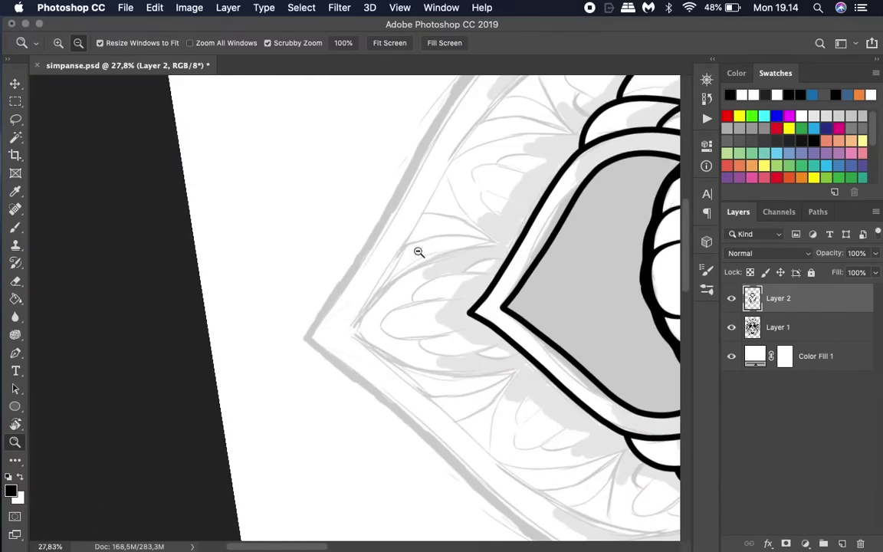
pyautogui.scroll(-2, 419, 252)
pyautogui.scroll(1, 374, 305)
# Step: Draw the inner V chevron around the bib point, redrawing it longer
pyautogui.press('b')
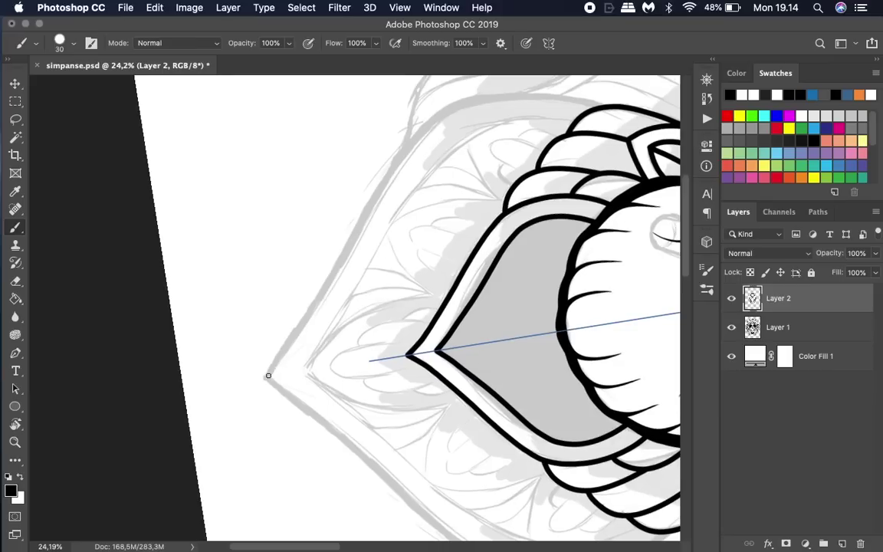
pyautogui.press('super+z')
pyautogui.moveTo(369, 452); pyautogui.dragTo(347, 256)
pyautogui.press('super+z')
pyautogui.moveTo(351, 443); pyautogui.dragTo(337, 272)
pyautogui.press('super+z')
pyautogui.moveTo(464, 539); pyautogui.dragTo(421, 139)
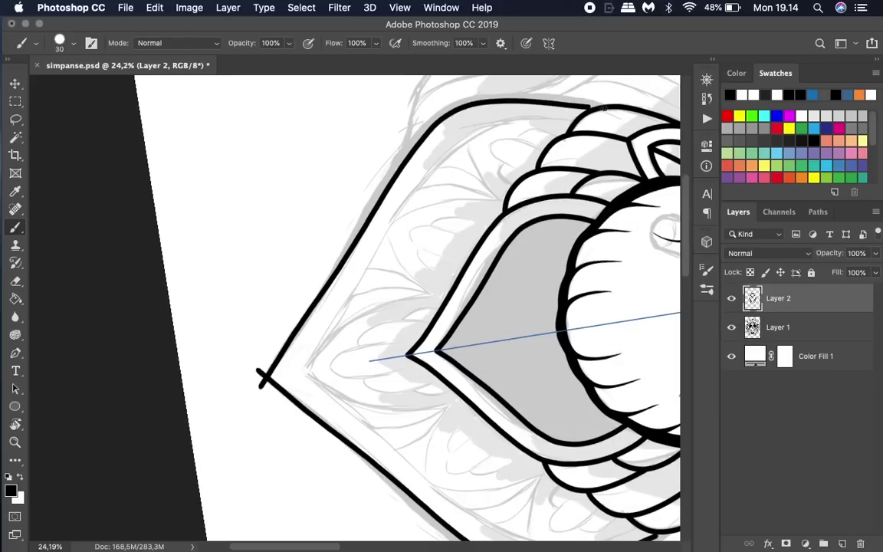
# Step: Draw the outer chevron outline below the bib after discarding a trial stroke
pyautogui.press('super+z')
pyautogui.moveTo(300, 325); pyautogui.dragTo(414, 165)
pyautogui.press('super+z')
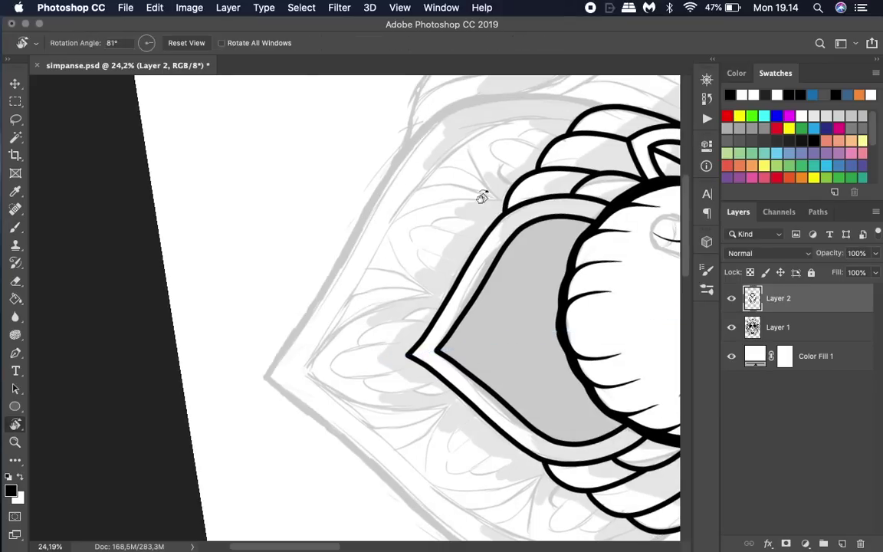
pyautogui.moveTo(483, 197)
pyautogui.mouseDown()
pyautogui.moveTo(258, 348)
pyautogui.moveTo(387, 222)
pyautogui.moveTo(527, 141)
pyautogui.mouseUp()
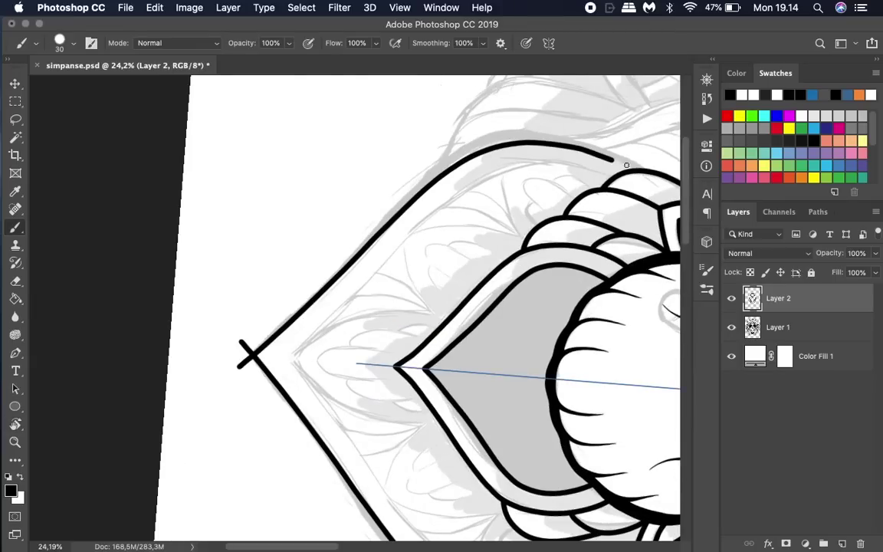
# Step: Erase the overshooting stroke ends at the crossing chevron corner
pyautogui.moveTo(611, 201)
pyautogui.mouseDown()
pyautogui.moveTo(212, 340)
pyautogui.moveTo(440, 128)
pyautogui.mouseUp()
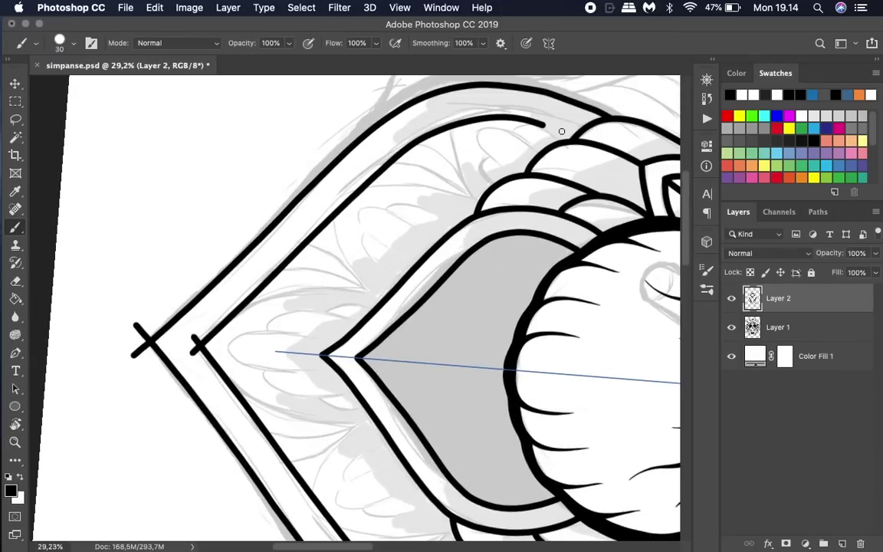
pyautogui.moveTo(292, 230); pyautogui.dragTo(384, 183)
pyautogui.press('e')
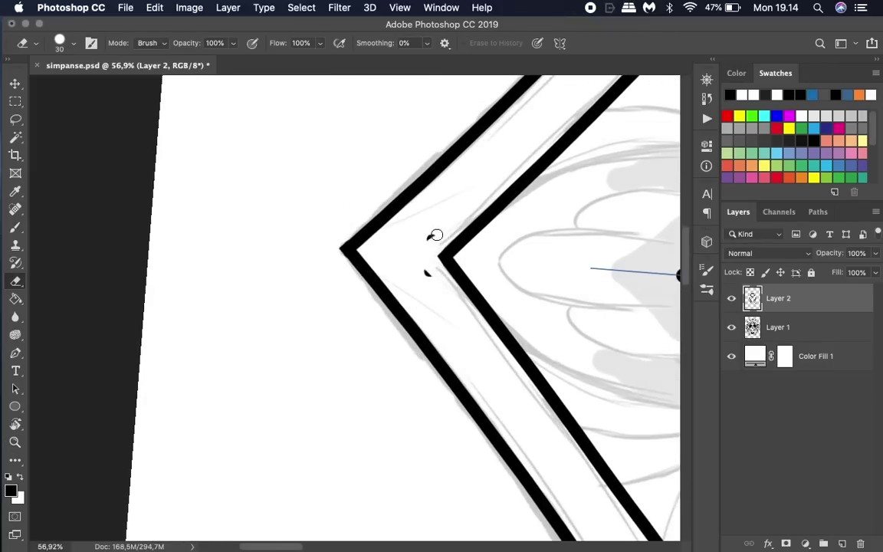
pyautogui.press('z')
pyautogui.moveTo(434, 235); pyautogui.dragTo(333, 271)
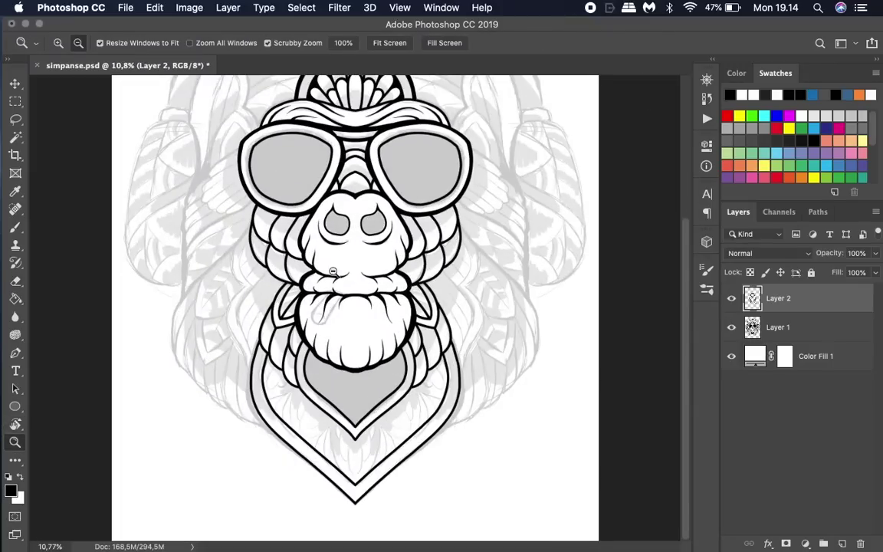
pyautogui.moveTo(385, 350)
pyautogui.mouseDown()
pyautogui.moveTo(338, 266)
pyautogui.moveTo(331, 342)
pyautogui.mouseUp()
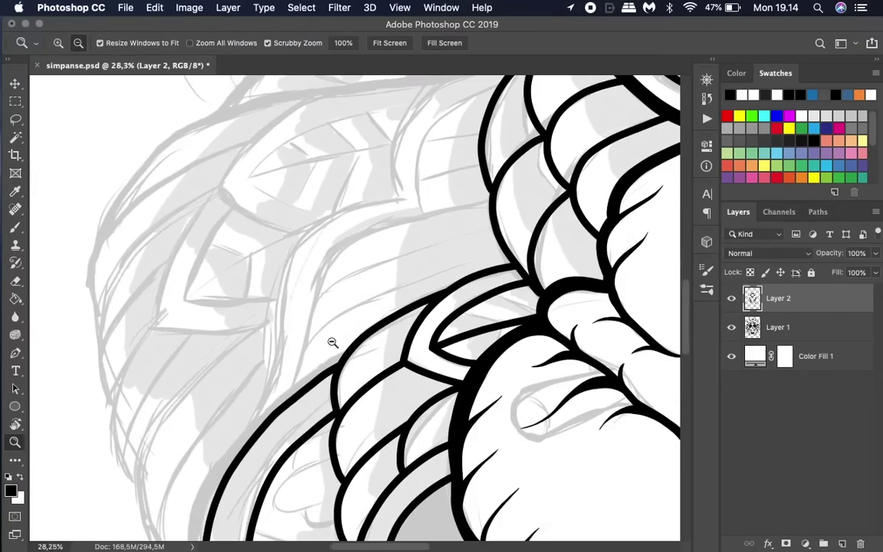
# Step: Paint a thick stroke over the outer chevron's lower-left side, redrawing it once
pyautogui.press('b')
pyautogui.press('r')
pyautogui.moveTo(262, 404); pyautogui.dragTo(227, 417)
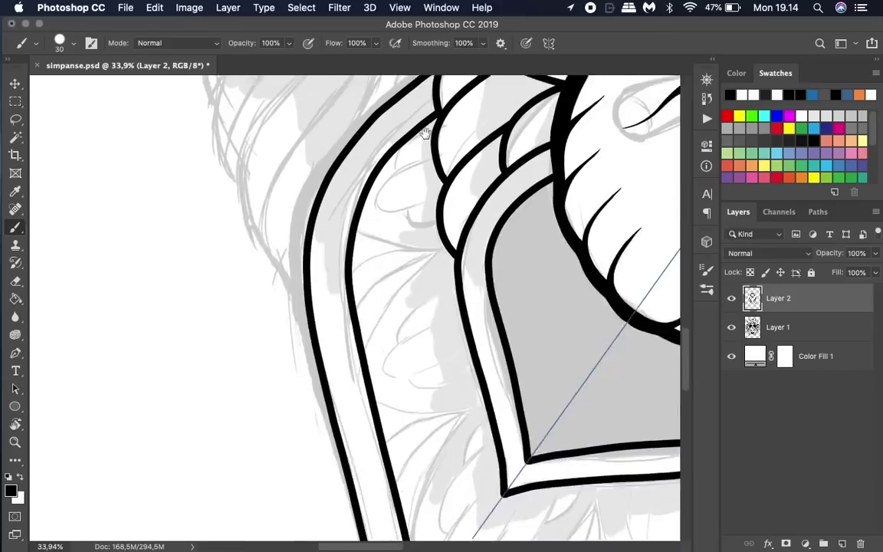
pyautogui.moveTo(197, 472); pyautogui.dragTo(246, 330)
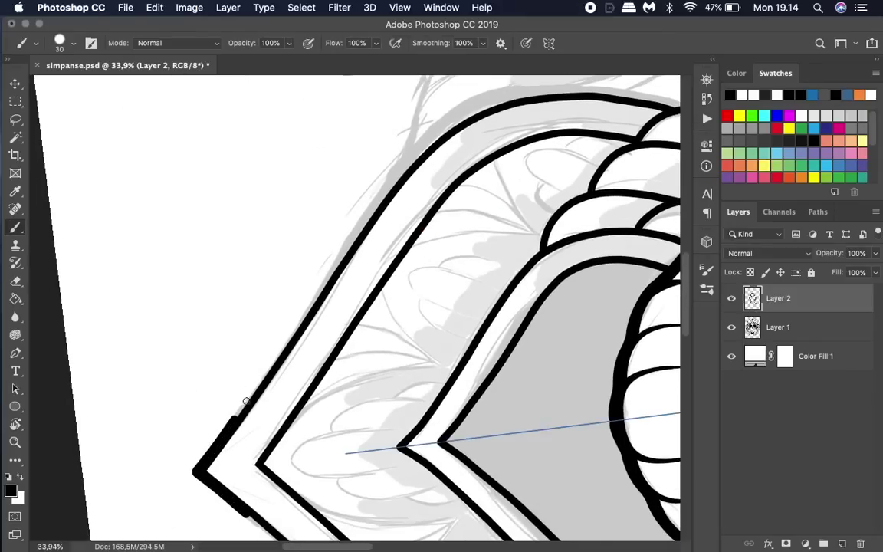
pyautogui.press('super+z')
pyautogui.moveTo(192, 474); pyautogui.dragTo(307, 307)
pyautogui.press('super+z')
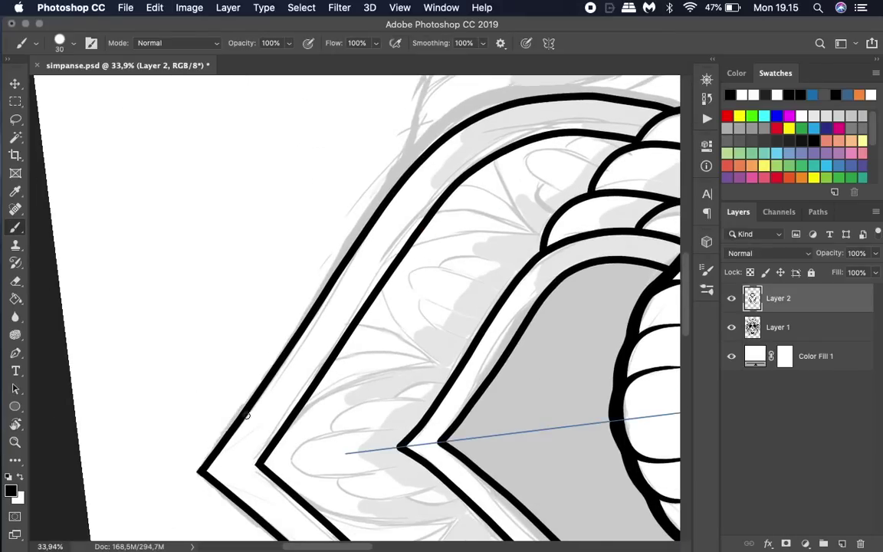
# Step: Extend the thick contour up the left outline and along its top arc
pyautogui.press('super+z')
pyautogui.press('h')
pyautogui.moveTo(237, 417)
pyautogui.mouseDown()
pyautogui.moveTo(411, 321)
pyautogui.moveTo(460, 234)
pyautogui.moveTo(290, 389)
pyautogui.mouseUp()
pyautogui.press('r')
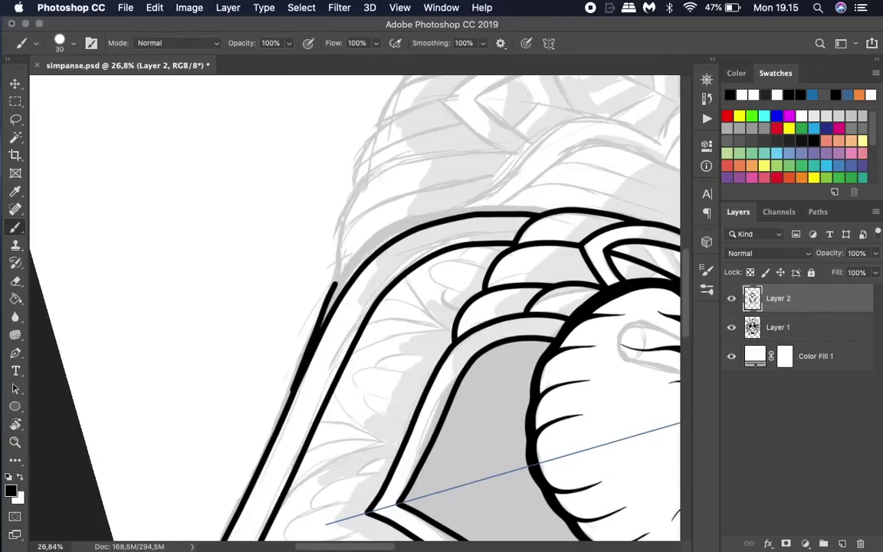
pyautogui.moveTo(345, 264); pyautogui.dragTo(347, 263)
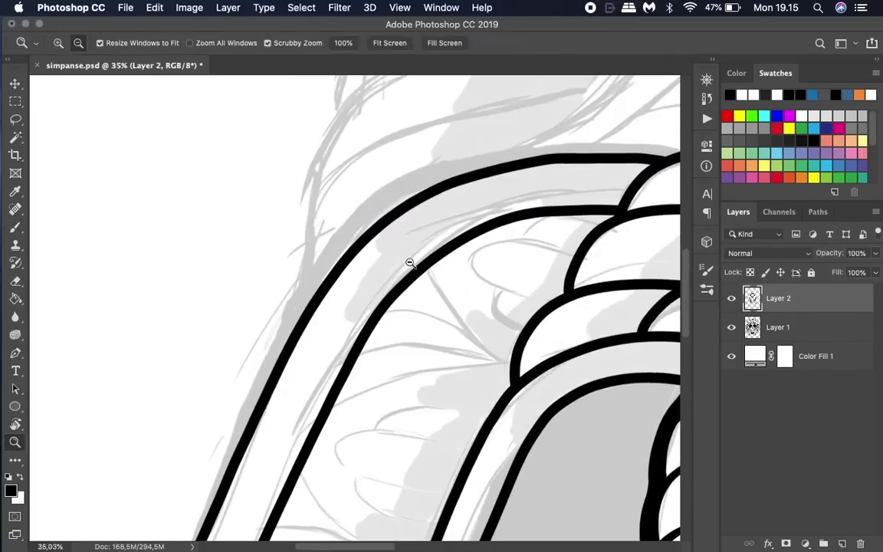
pyautogui.moveTo(419, 212); pyautogui.dragTo(410, 259)
pyautogui.moveTo(253, 406)
pyautogui.mouseDown()
pyautogui.moveTo(556, 145)
pyautogui.moveTo(619, 144)
pyautogui.mouseUp()
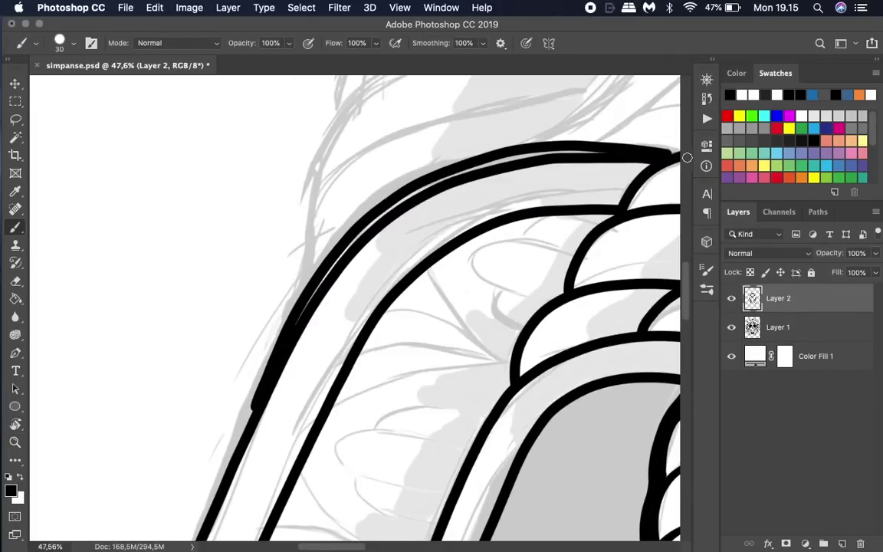
pyautogui.hscroll(2, 247, 323)
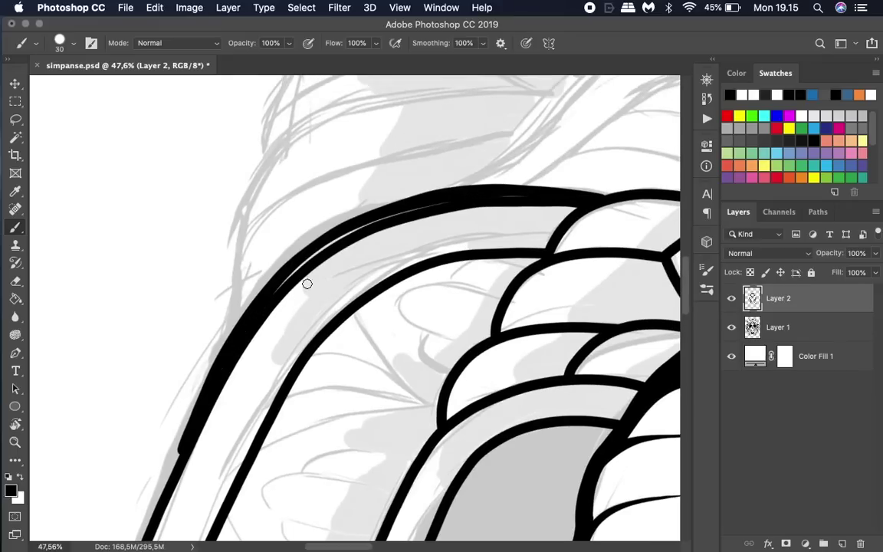
# Step: Re-orient the view onto the left outline near the crest
pyautogui.press('r')
pyautogui.moveTo(564, 197)
pyautogui.mouseDown()
pyautogui.moveTo(532, 155)
pyautogui.moveTo(389, 212)
pyautogui.mouseUp()
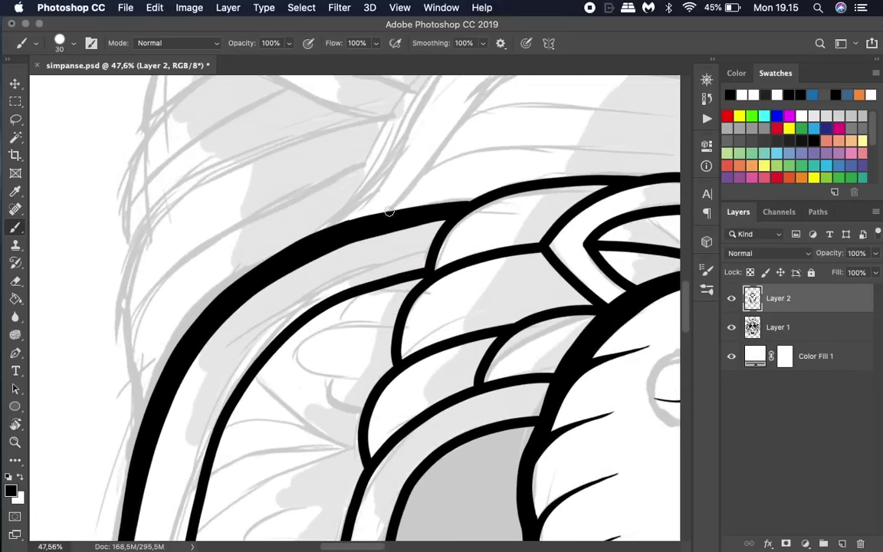
pyautogui.moveTo(509, 203)
pyautogui.mouseDown()
pyautogui.moveTo(322, 230)
pyautogui.moveTo(357, 362)
pyautogui.mouseUp()
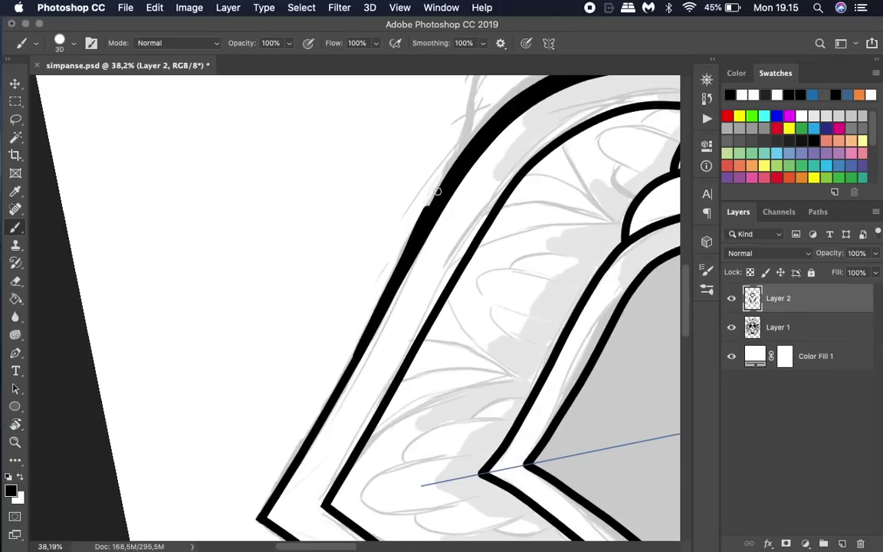
pyautogui.press('r')
pyautogui.moveTo(514, 123); pyautogui.dragTo(509, 305)
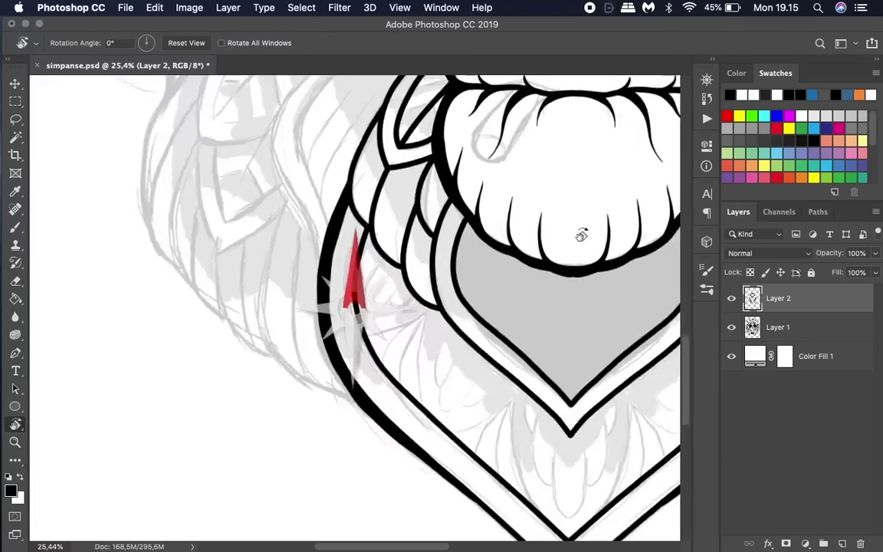
pyautogui.press('z')
pyautogui.moveTo(414, 203); pyautogui.dragTo(347, 280)
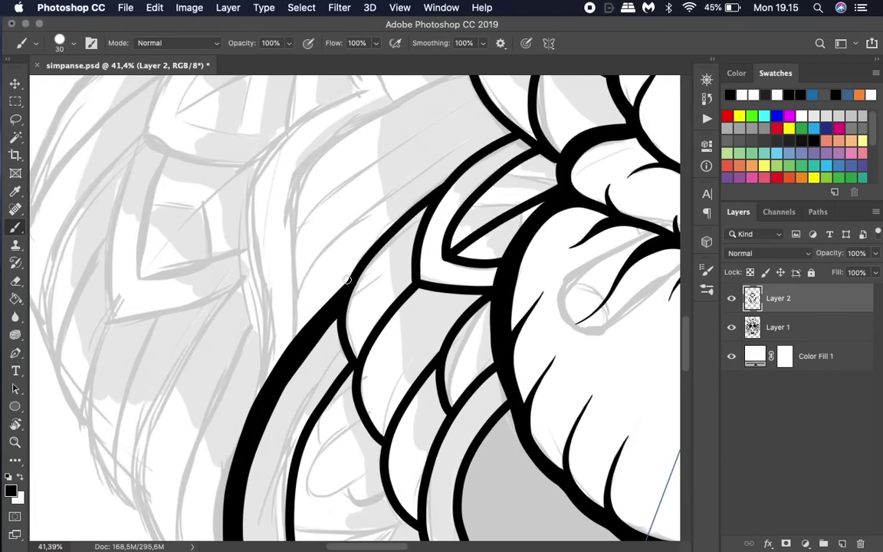
pyautogui.press('z')
pyautogui.moveTo(521, 126)
pyautogui.mouseDown()
pyautogui.moveTo(466, 237)
pyautogui.moveTo(397, 322)
pyautogui.mouseUp()
# Step: Try extending the thick contour upward toward the crest, then undo it
pyautogui.press('r')
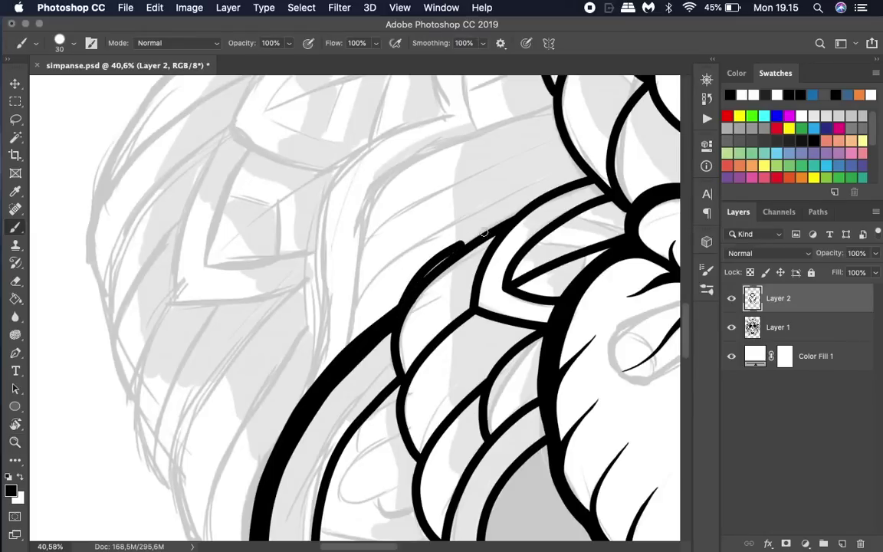
pyautogui.moveTo(417, 276); pyautogui.dragTo(529, 212)
pyautogui.press('super+z')
pyautogui.scroll(3, 514, 218)
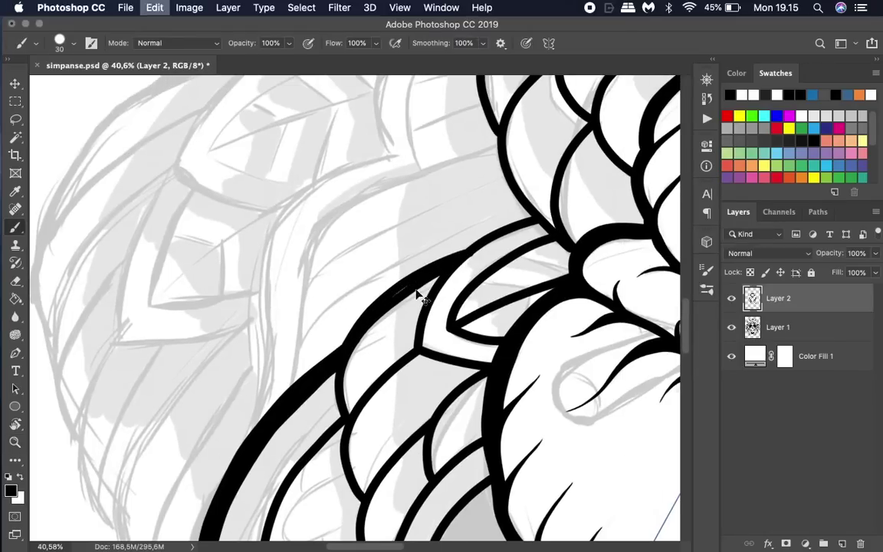
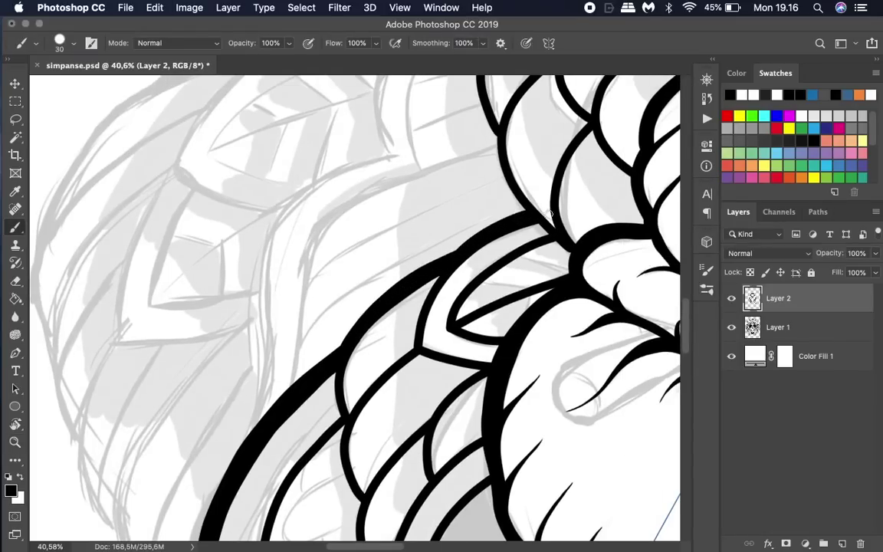
# Step: Draw a curved outline along the left shoulder fur, replacing a short inner stroke
pyautogui.press('r')
pyautogui.moveTo(550, 214)
pyautogui.mouseDown()
pyautogui.moveTo(415, 297)
pyautogui.moveTo(316, 427)
pyautogui.mouseUp()
pyautogui.press('z')
pyautogui.press('b')
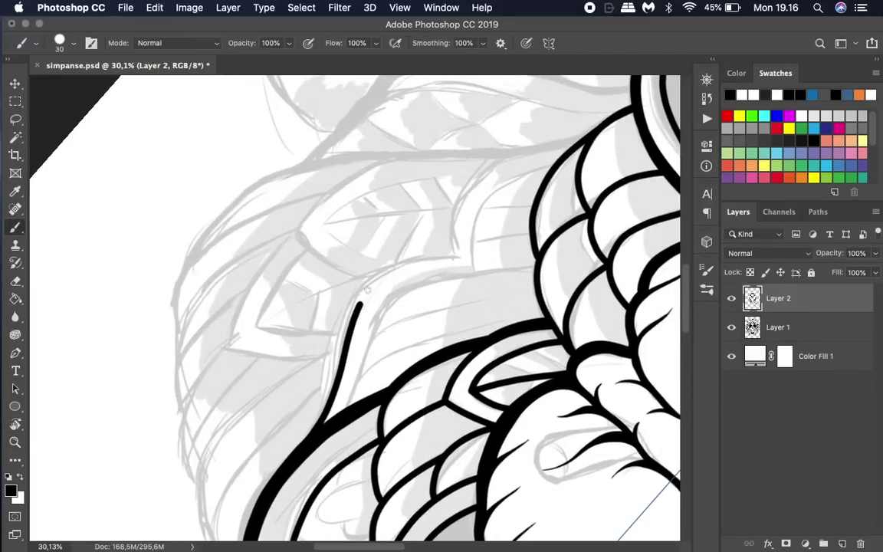
pyautogui.moveTo(451, 275); pyautogui.dragTo(394, 324)
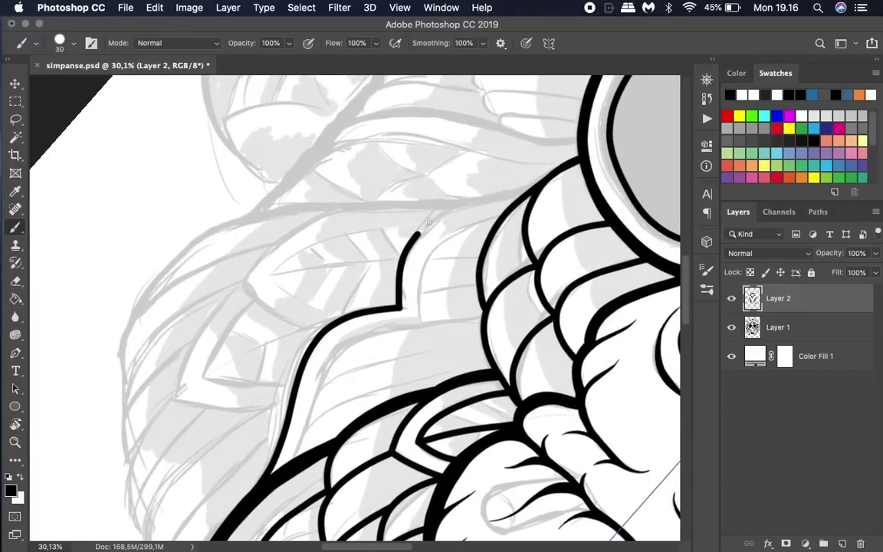
pyautogui.scroll(-2, 317, 418)
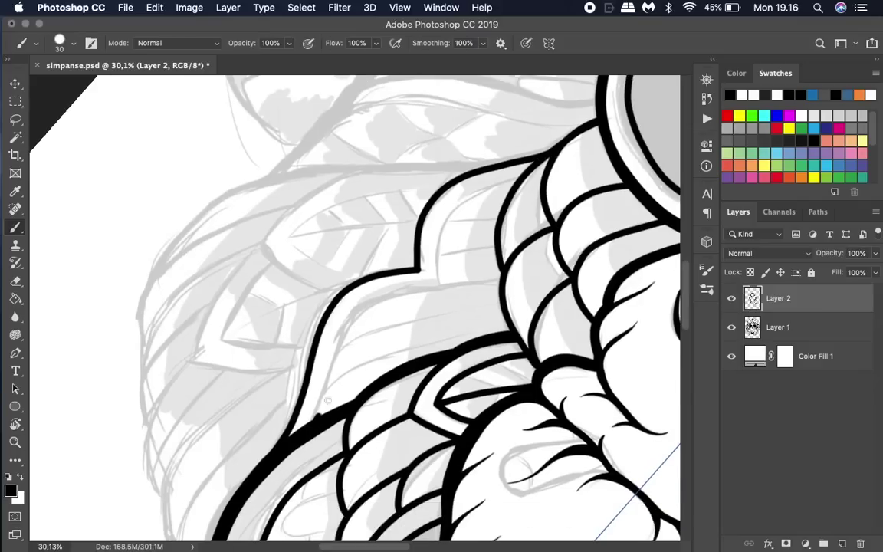
pyautogui.hotkey('ctrl', 'z')
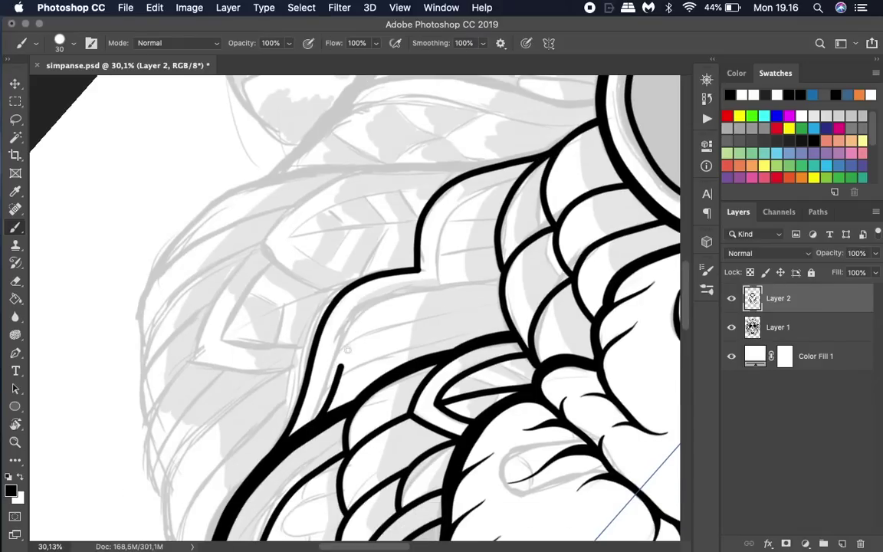
pyautogui.moveTo(516, 290); pyautogui.dragTo(353, 362)
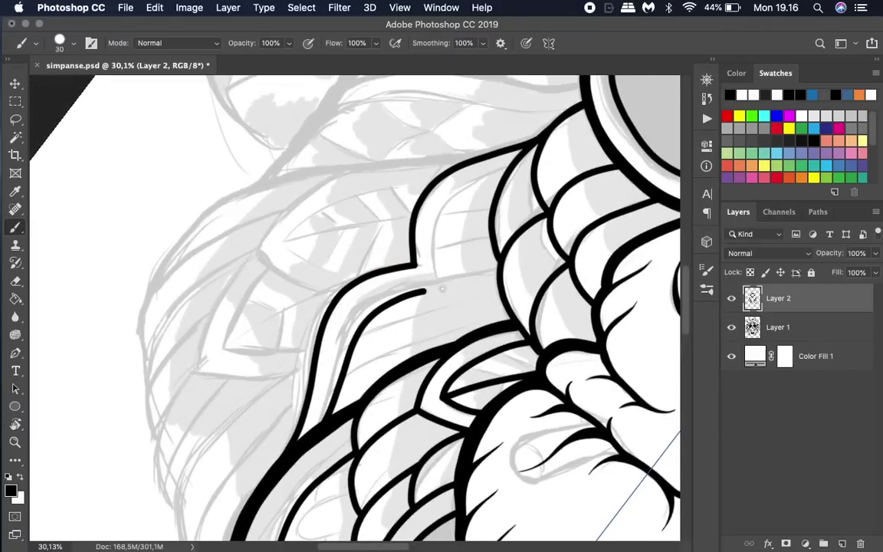
pyautogui.scroll(3, 506, 284)
pyautogui.scroll(3, 479, 258)
pyautogui.moveTo(408, 343)
pyautogui.mouseDown()
pyautogui.moveTo(457, 240)
pyautogui.moveTo(595, 200)
pyautogui.mouseUp()
# Step: Tilt the canvas and ink the left edge of a leaf-shaped fur shape
pyautogui.press('z')
pyautogui.scroll(-5, 657, 226)
pyautogui.press('r')
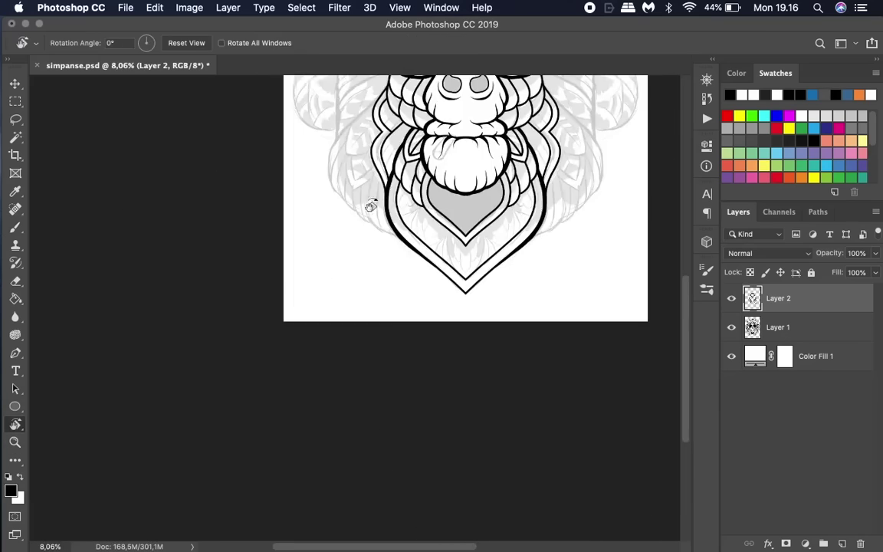
pyautogui.moveTo(364, 253); pyautogui.dragTo(364, 322)
pyautogui.press('z')
pyautogui.scroll(3, 399, 233)
pyautogui.scroll(2, 398, 233)
pyautogui.press('b')
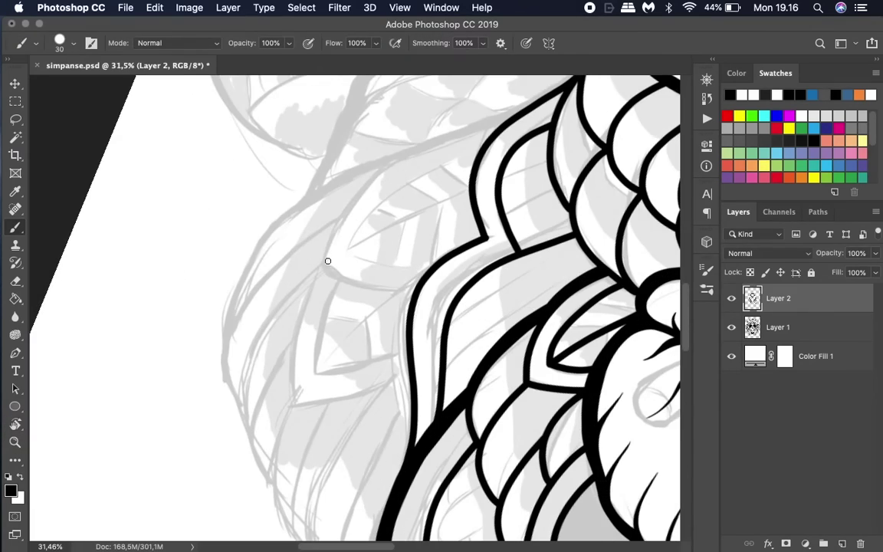
pyautogui.press('r')
pyautogui.moveTo(441, 231); pyautogui.dragTo(425, 350)
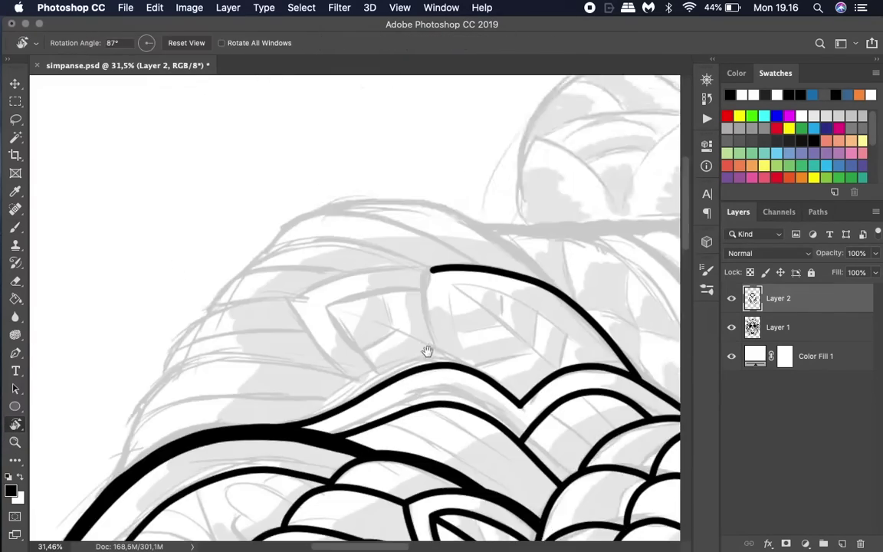
pyautogui.press('z')
pyautogui.scroll(2, 493, 240)
pyautogui.press('b')
pyautogui.moveTo(491, 153)
pyautogui.mouseDown()
pyautogui.moveTo(450, 290)
pyautogui.moveTo(572, 256)
pyautogui.mouseUp()
# Step: Extend the leaf outline up to its top, redrawing the misplaced stroke
pyautogui.press('r')
pyautogui.press('b')
pyautogui.moveTo(272, 339); pyautogui.dragTo(295, 244)
pyautogui.moveTo(306, 209); pyautogui.dragTo(369, 121)
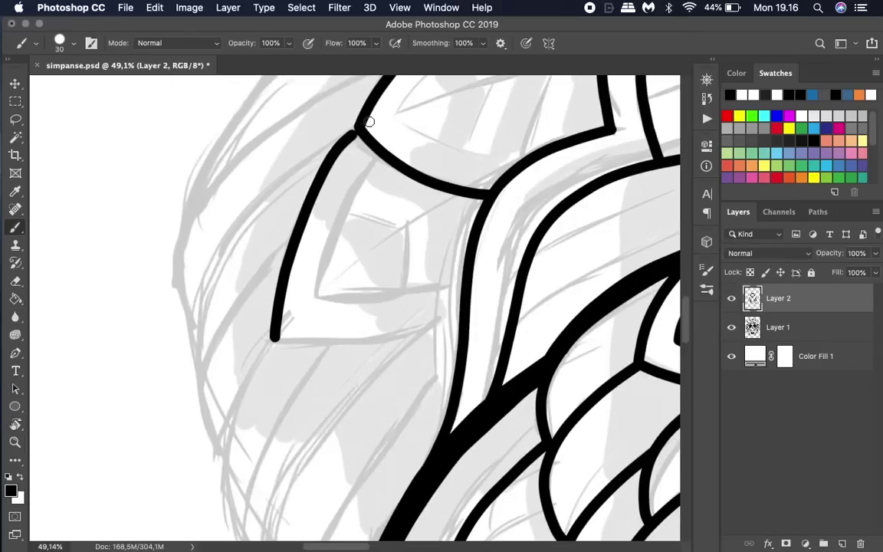
pyautogui.hotkey('ctrl', 'z')
pyautogui.moveTo(295, 246); pyautogui.dragTo(371, 112)
pyautogui.press('r')
pyautogui.moveTo(374, 154); pyautogui.dragTo(483, 174)
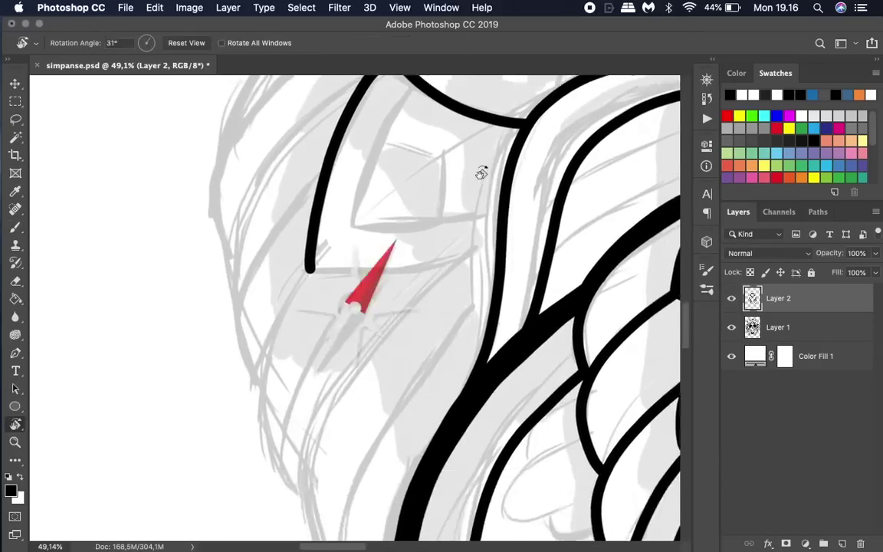
pyautogui.press('b')
pyautogui.moveTo(298, 294); pyautogui.dragTo(410, 165)
# Step: Redraw the curved shoulder outline and add another leaf line rising up-right
pyautogui.press('z')
pyautogui.moveTo(443, 232); pyautogui.dragTo(361, 238)
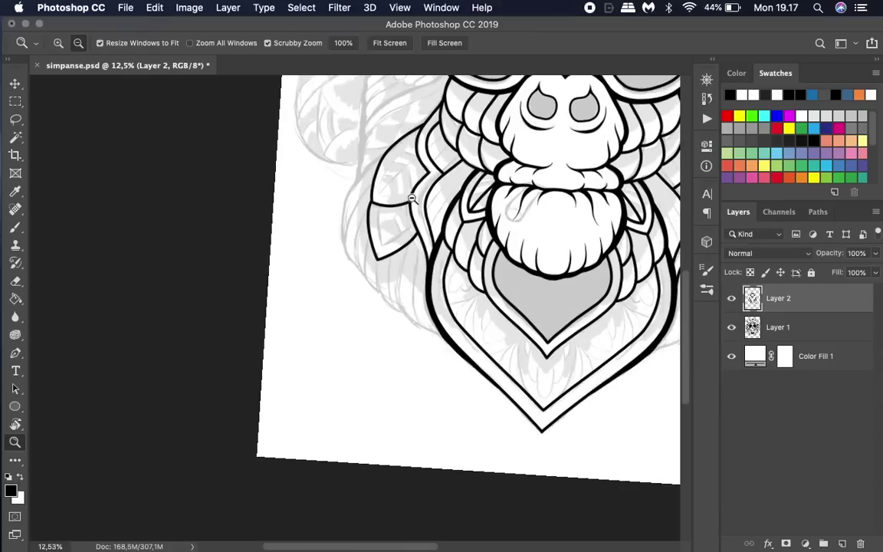
pyautogui.moveTo(397, 304)
pyautogui.mouseDown()
pyautogui.moveTo(404, 290)
pyautogui.moveTo(449, 292)
pyautogui.mouseUp()
pyautogui.press('b')
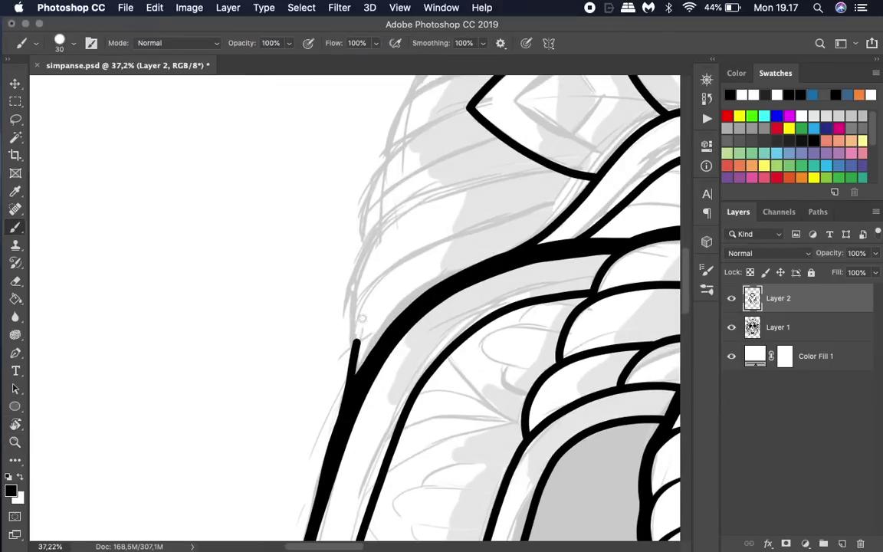
pyautogui.moveTo(425, 253); pyautogui.dragTo(563, 203)
pyautogui.press('super+z')
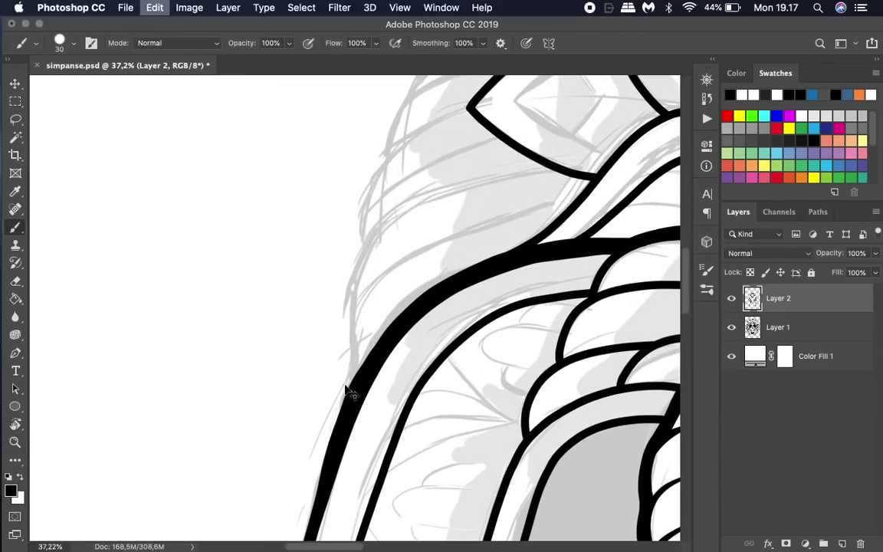
pyautogui.moveTo(350, 368); pyautogui.dragTo(562, 195)
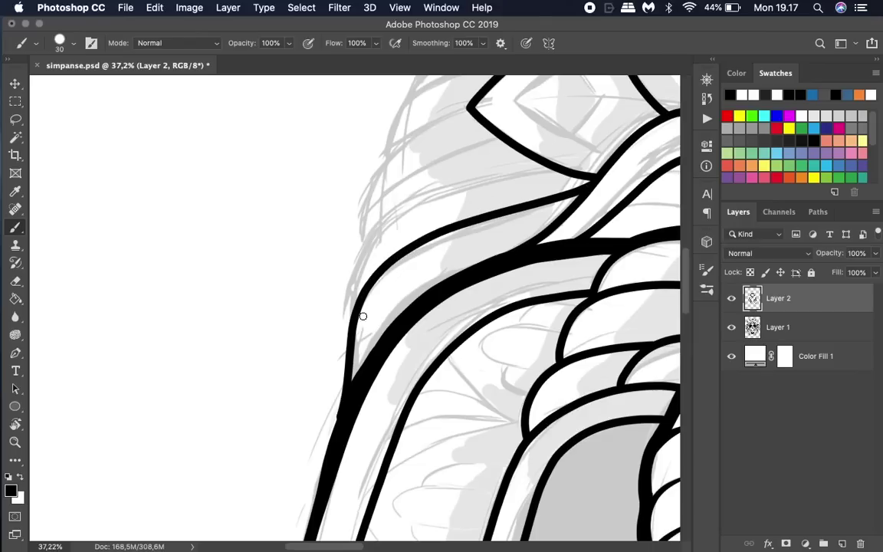
pyautogui.moveTo(359, 267)
pyautogui.mouseDown()
pyautogui.moveTo(429, 161)
pyautogui.moveTo(506, 149)
pyautogui.mouseUp()
pyautogui.scroll(3, 378, 284)
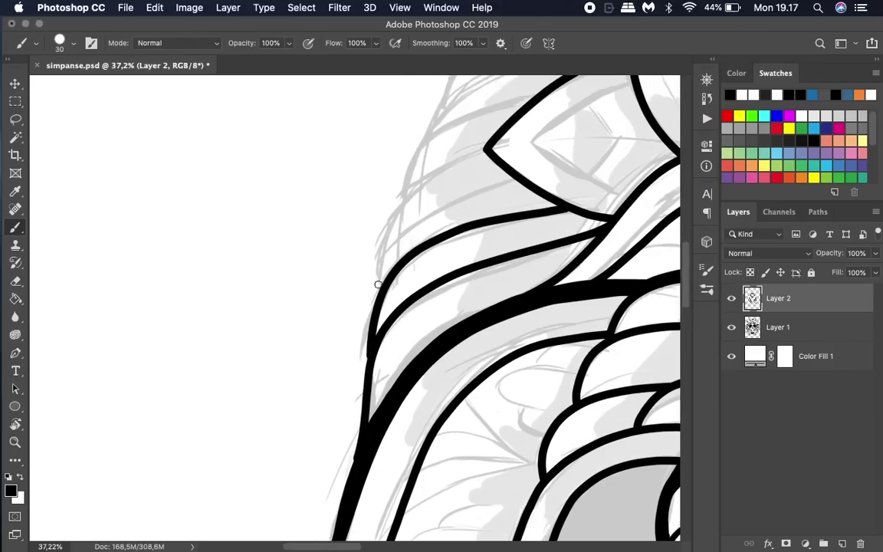
pyautogui.press('super+z')
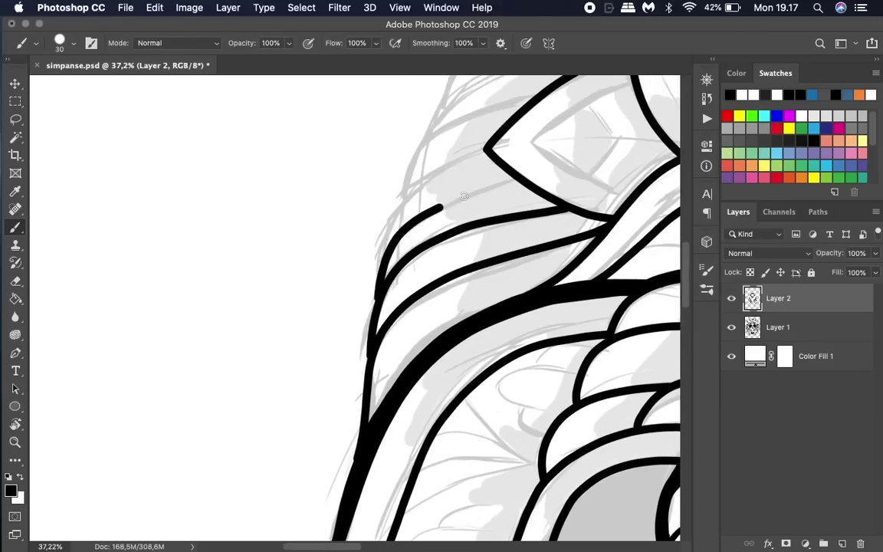
# Step: Add a short curved leaf line near the top outline
pyautogui.moveTo(464, 196); pyautogui.dragTo(497, 230)
pyautogui.moveTo(420, 228); pyautogui.dragTo(477, 192)
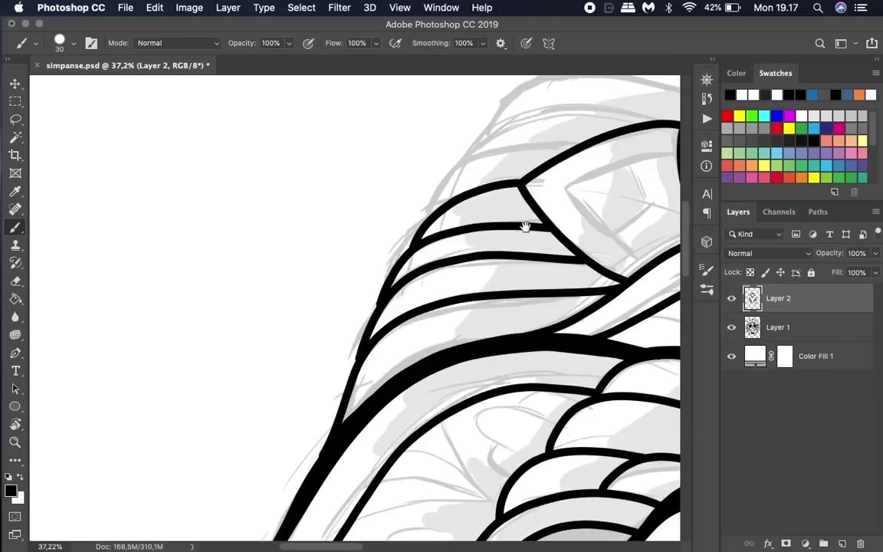
pyautogui.moveTo(526, 227); pyautogui.dragTo(496, 311)
pyautogui.moveTo(368, 264); pyautogui.dragTo(468, 201)
pyautogui.press('super+z')
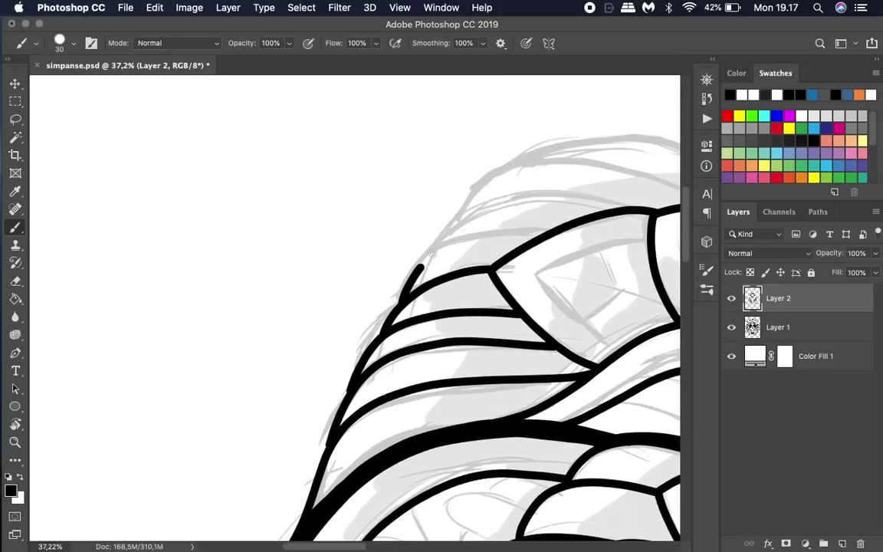
# Step: Ink the upper shoulder outline and extend it upward
pyautogui.moveTo(591, 231); pyautogui.dragTo(460, 253)
pyautogui.moveTo(374, 239)
pyautogui.mouseDown()
pyautogui.moveTo(543, 180)
pyautogui.moveTo(559, 306)
pyautogui.moveTo(532, 227)
pyautogui.mouseUp()
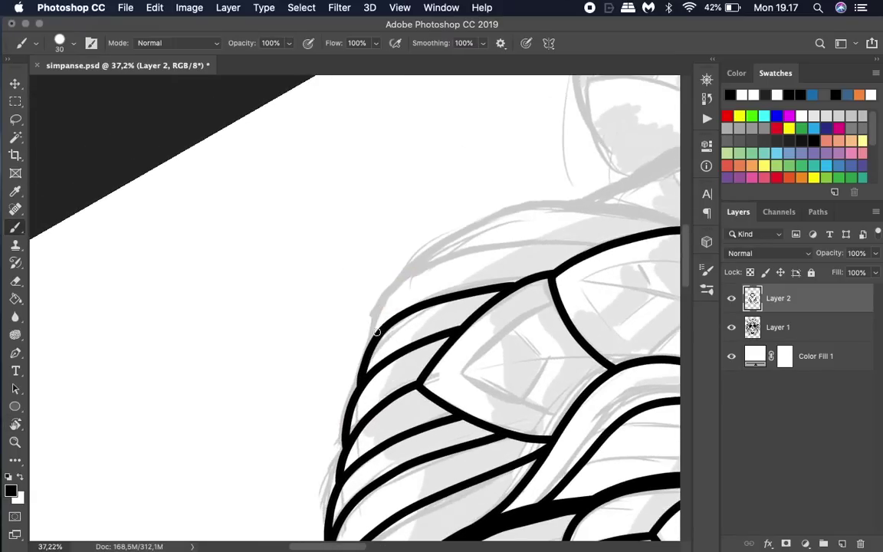
pyautogui.moveTo(375, 325); pyautogui.dragTo(542, 250)
pyautogui.press('super+z')
pyautogui.moveTo(337, 311)
pyautogui.mouseDown()
pyautogui.moveTo(402, 228)
pyautogui.moveTo(558, 222)
pyautogui.mouseUp()
pyautogui.moveTo(490, 278); pyautogui.dragTo(304, 336)
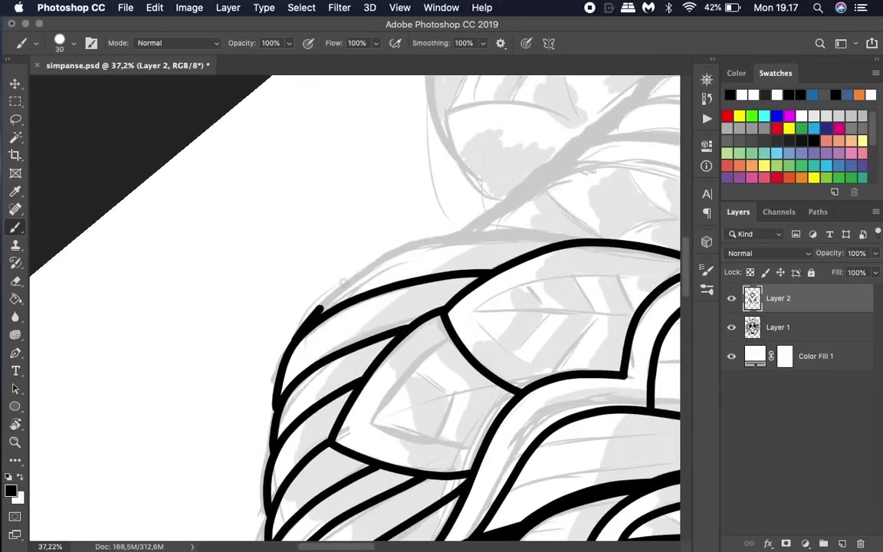
pyautogui.moveTo(344, 283); pyautogui.dragTo(491, 235)
# Step: Reposition the view and repaint the upper-left outer fur curve as one thick line
pyautogui.press('r')
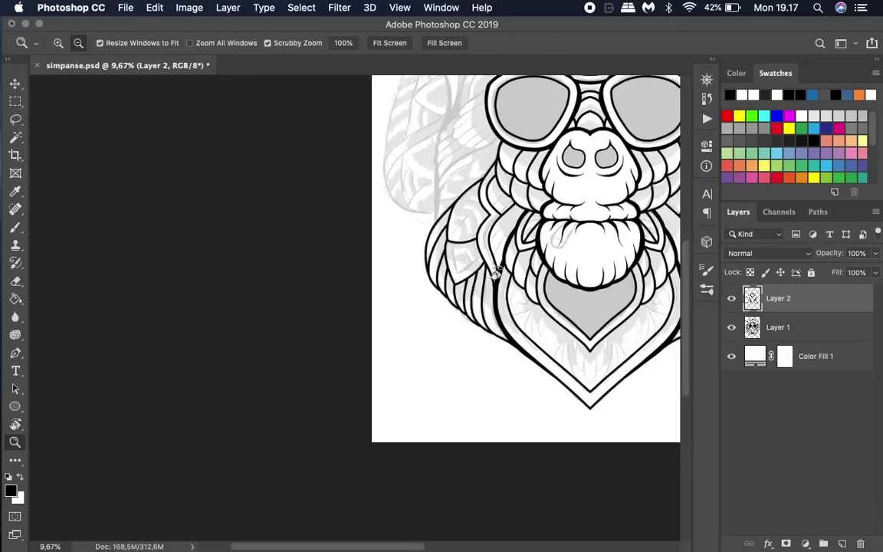
pyautogui.moveTo(593, 242)
pyautogui.mouseDown()
pyautogui.moveTo(471, 283)
pyautogui.moveTo(369, 277)
pyautogui.mouseUp()
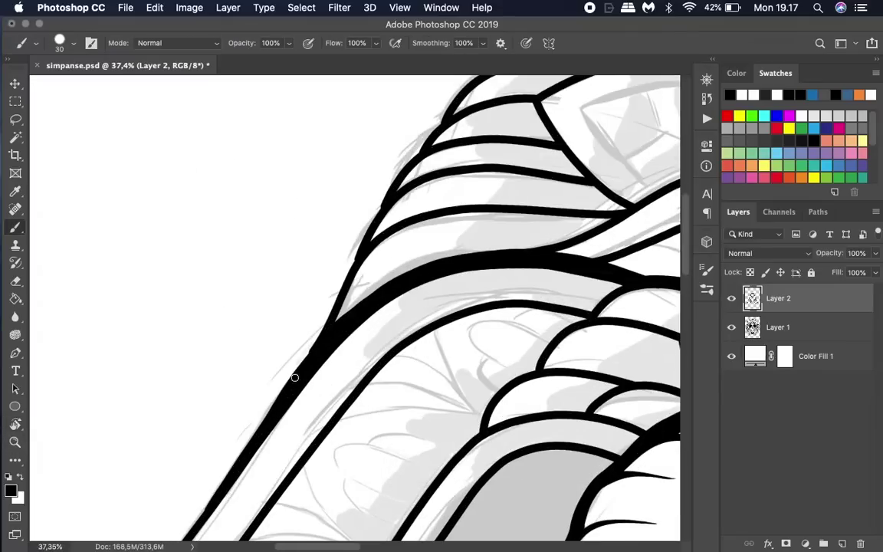
pyautogui.scroll(3, 386, 199)
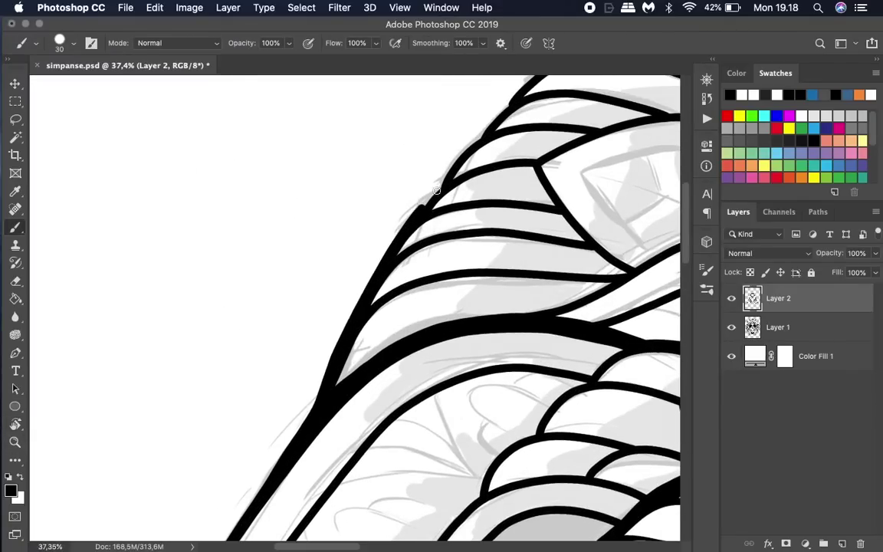
pyautogui.moveTo(437, 190); pyautogui.dragTo(390, 263)
pyautogui.moveTo(451, 197); pyautogui.dragTo(361, 298)
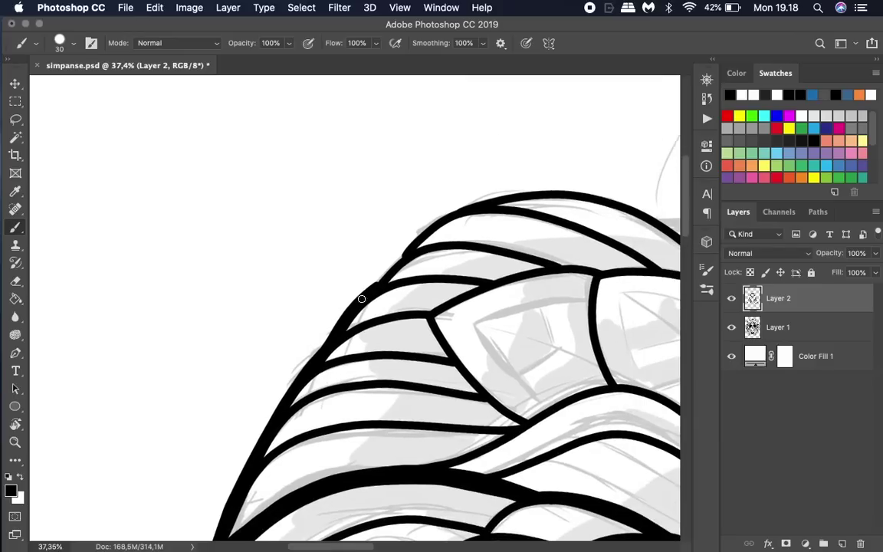
pyautogui.moveTo(449, 215)
pyautogui.mouseDown()
pyautogui.moveTo(499, 237)
pyautogui.moveTo(368, 265)
pyautogui.moveTo(513, 195)
pyautogui.mouseUp()
pyautogui.hscroll(5, 295, 245)
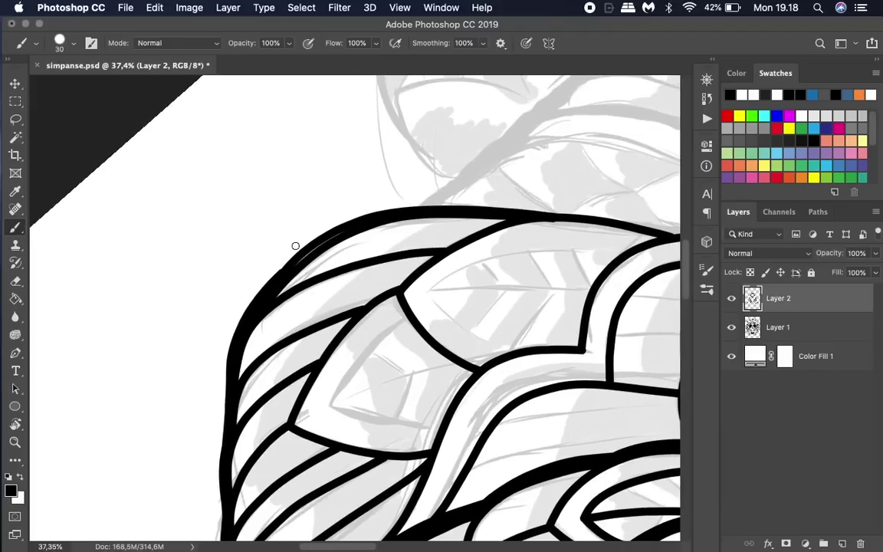
pyautogui.moveTo(277, 292); pyautogui.dragTo(334, 234)
pyautogui.scroll(3, 290, 269)
pyautogui.scroll(2, 360, 223)
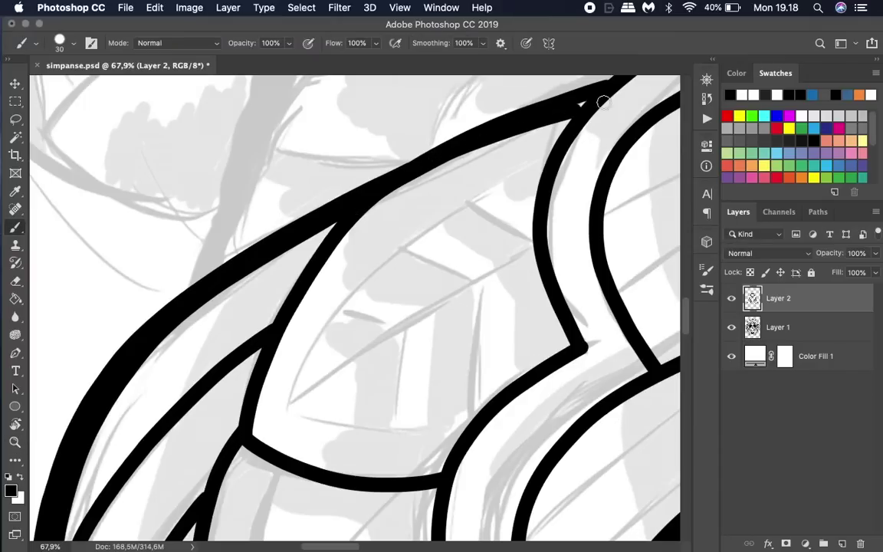
pyautogui.press('super+z')
# Step: Thicken the fur contour along its upper edge toward the upper right
pyautogui.scroll(2, 172, 365)
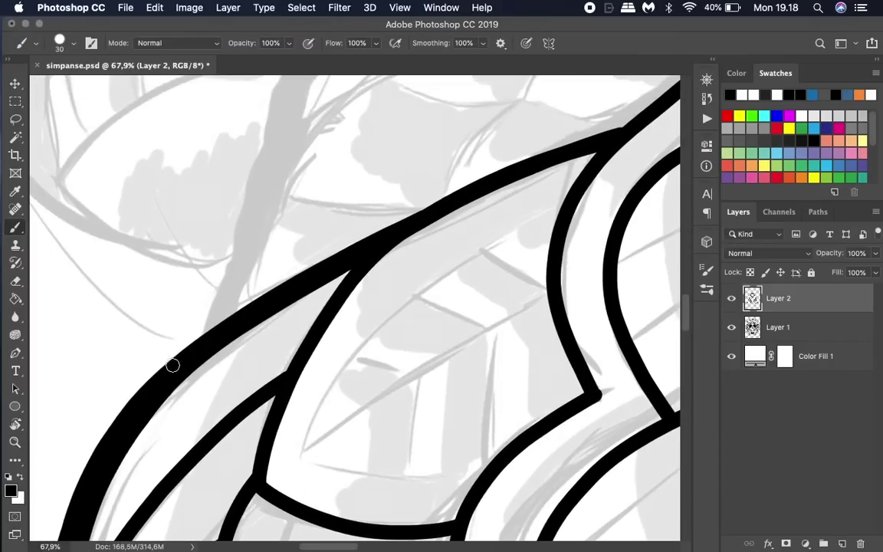
pyautogui.moveTo(245, 303); pyautogui.dragTo(144, 400)
pyautogui.moveTo(262, 292); pyautogui.dragTo(457, 203)
pyautogui.scroll(2, 458, 204)
pyautogui.hscroll(2, 458, 203)
pyautogui.moveTo(148, 388)
pyautogui.mouseDown()
pyautogui.moveTo(396, 242)
pyautogui.moveTo(572, 174)
pyautogui.mouseUp()
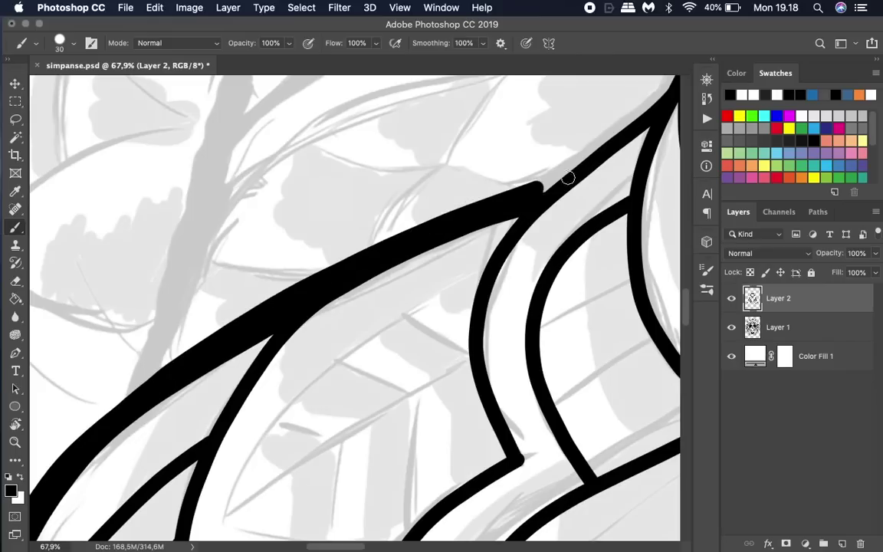
pyautogui.scroll(2, 380, 310)
pyautogui.hscroll(2, 380, 310)
pyautogui.moveTo(381, 310); pyautogui.dragTo(535, 184)
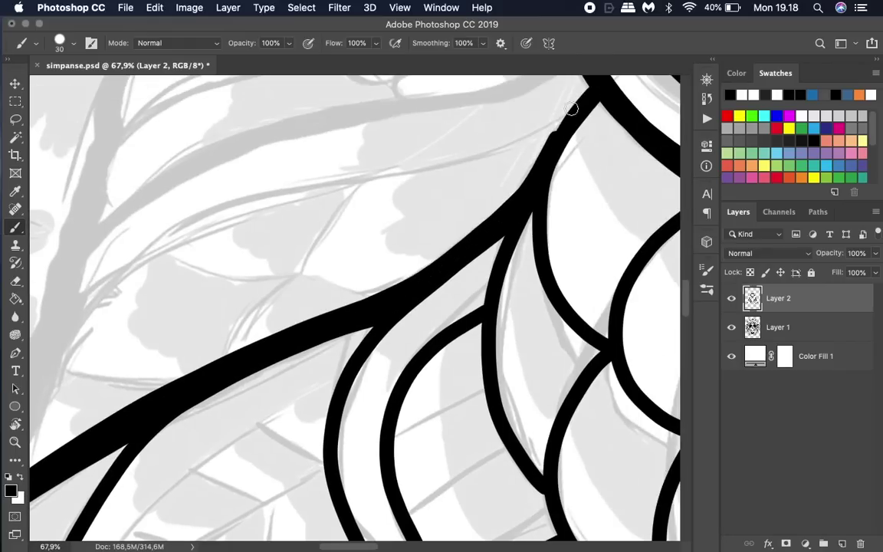
pyautogui.press('r')
pyautogui.scroll(-5, 550, 132)
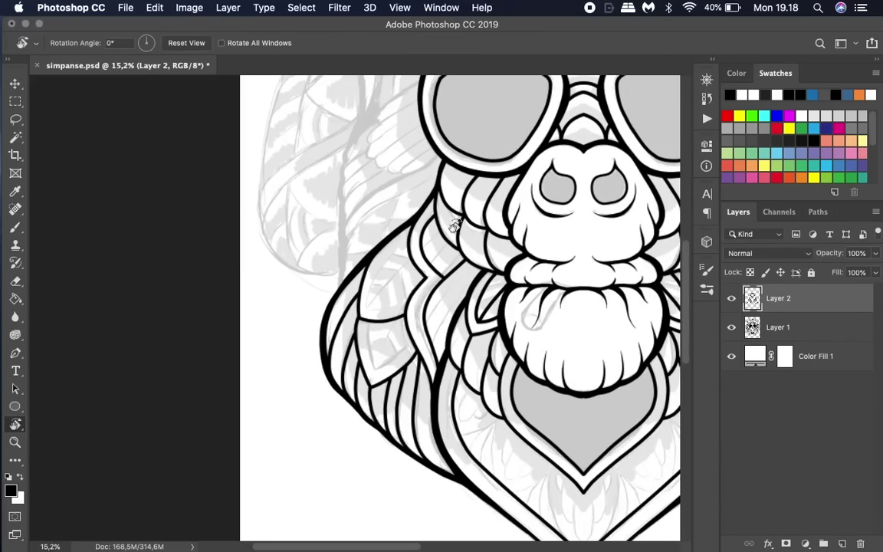
# Step: Reset the view upright, zoom in, and ink a long fur curve beside the glasses
pyautogui.scroll(-3, 495, 259)
pyautogui.moveTo(495, 259); pyautogui.dragTo(496, 300)
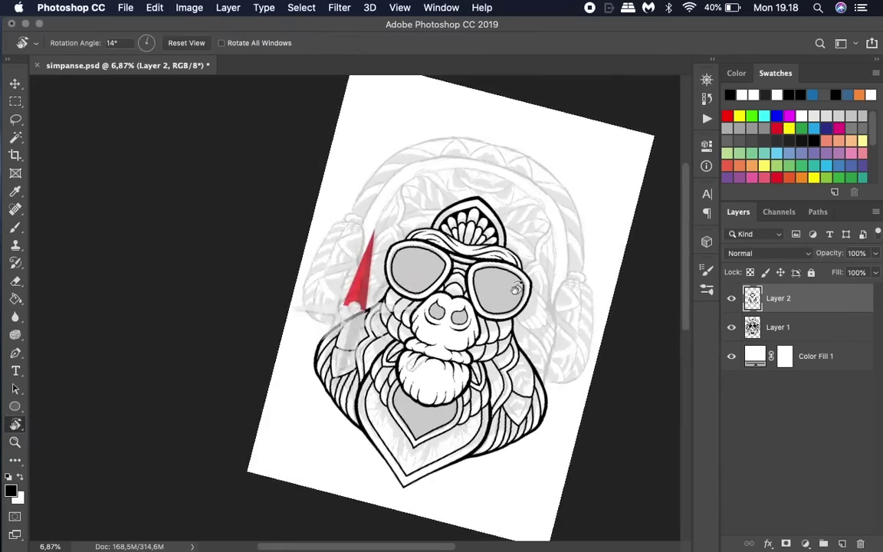
pyautogui.press('Escape')
pyautogui.press('z')
pyautogui.moveTo(383, 303); pyautogui.dragTo(444, 303)
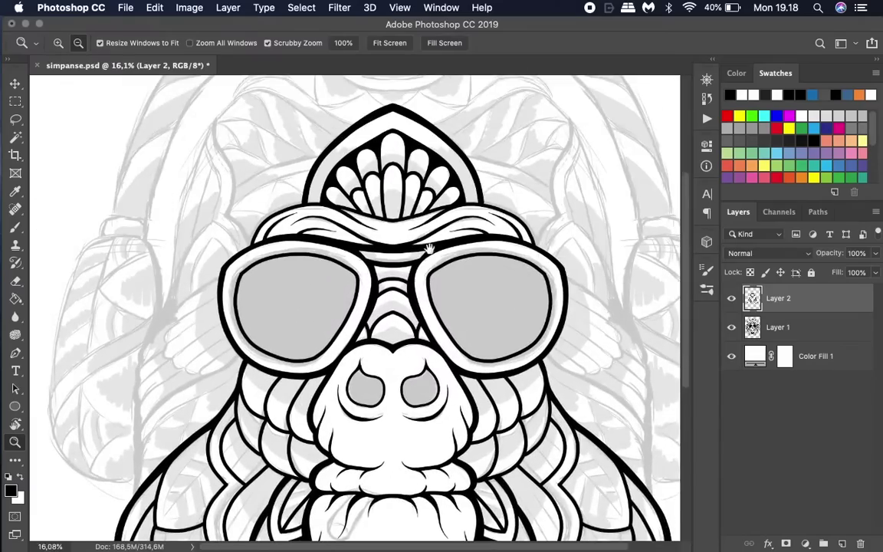
pyautogui.press('r')
pyautogui.moveTo(429, 253); pyautogui.dragTo(462, 249)
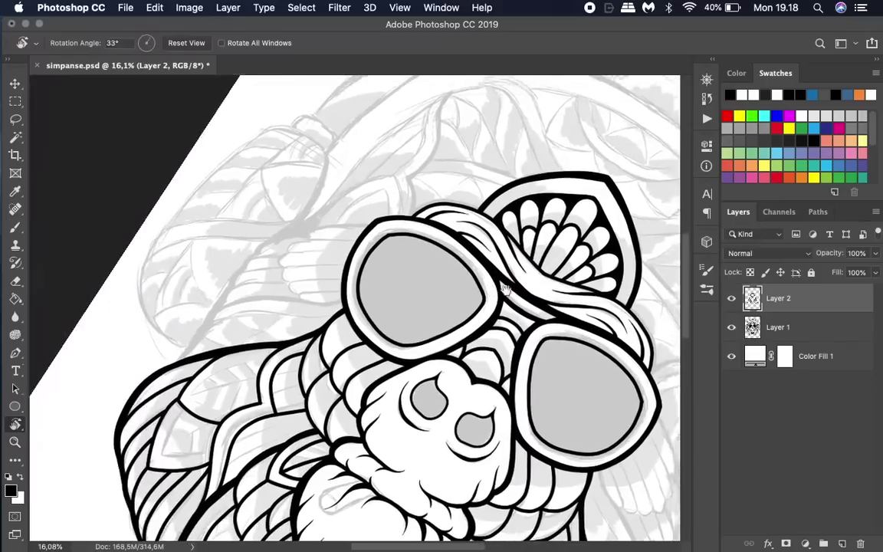
pyautogui.scroll(3, 462, 249)
pyautogui.press('Escape')
pyautogui.press('z')
pyautogui.press('b')
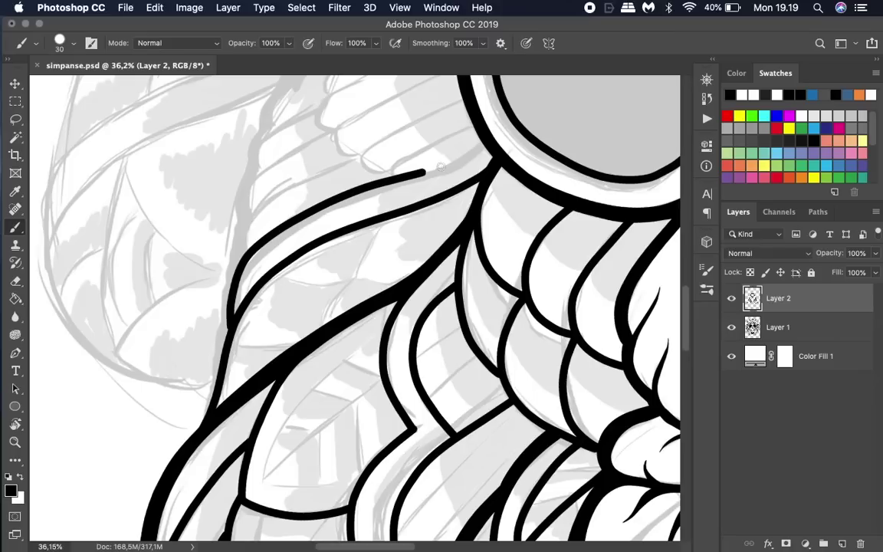
pyautogui.scroll(2, 340, 232)
pyautogui.moveTo(192, 315)
pyautogui.mouseDown()
pyautogui.moveTo(310, 209)
pyautogui.moveTo(437, 165)
pyautogui.moveTo(424, 237)
pyautogui.mouseUp()
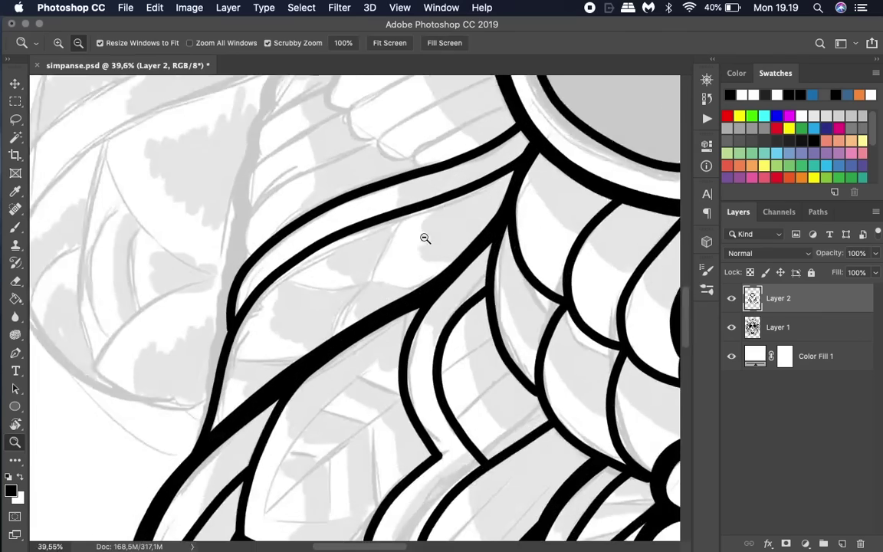
# Step: Add short fur and branch strokes closing a narrow leaf shape by the glasses rim
pyautogui.moveTo(421, 198)
pyautogui.mouseDown()
pyautogui.moveTo(366, 283)
pyautogui.moveTo(338, 257)
pyautogui.moveTo(387, 208)
pyautogui.mouseUp()
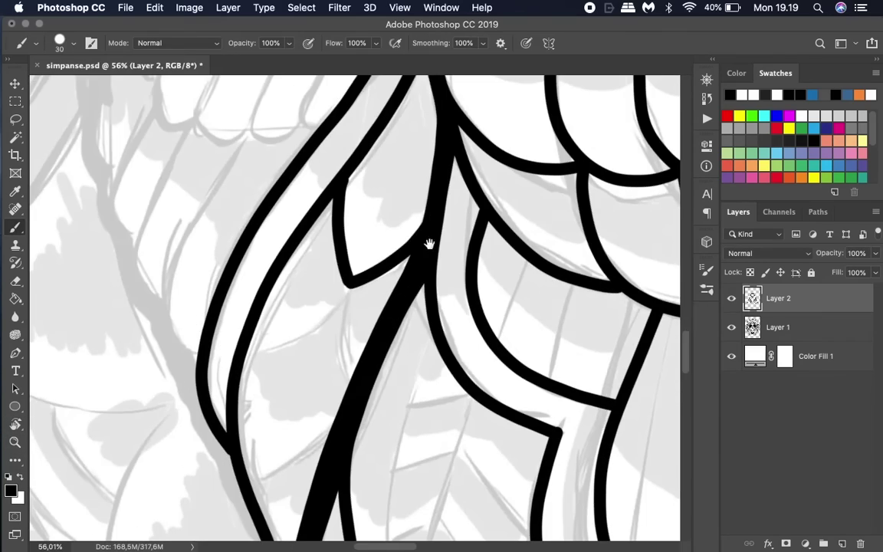
pyautogui.moveTo(430, 242)
pyautogui.mouseDown()
pyautogui.moveTo(396, 335)
pyautogui.moveTo(416, 319)
pyautogui.moveTo(361, 318)
pyautogui.moveTo(457, 359)
pyautogui.moveTo(335, 388)
pyautogui.mouseUp()
pyautogui.moveTo(349, 352); pyautogui.dragTo(393, 324)
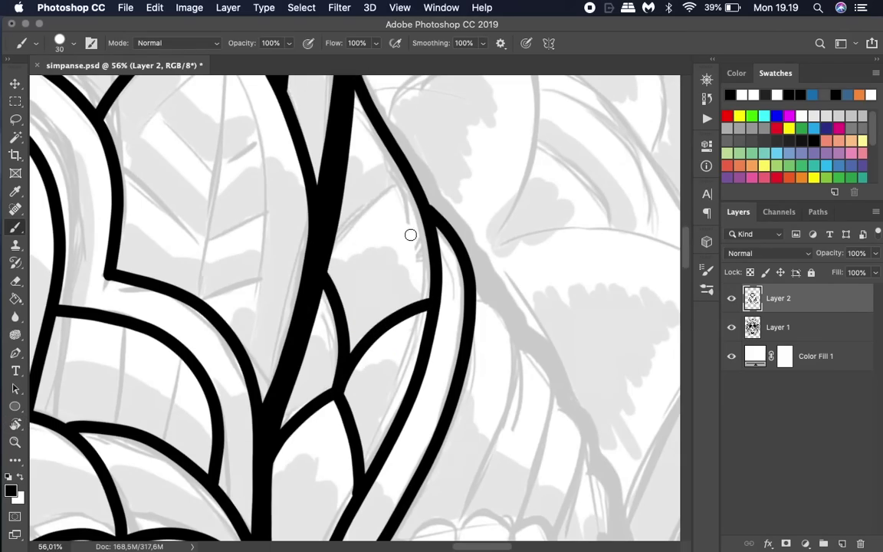
pyautogui.moveTo(333, 240)
pyautogui.mouseDown()
pyautogui.moveTo(372, 157)
pyautogui.moveTo(437, 227)
pyautogui.moveTo(430, 256)
pyautogui.moveTo(379, 255)
pyautogui.mouseUp()
pyautogui.press('r')
pyautogui.press('z')
pyautogui.scroll(-5, 380, 256)
pyautogui.scroll(5, 379, 255)
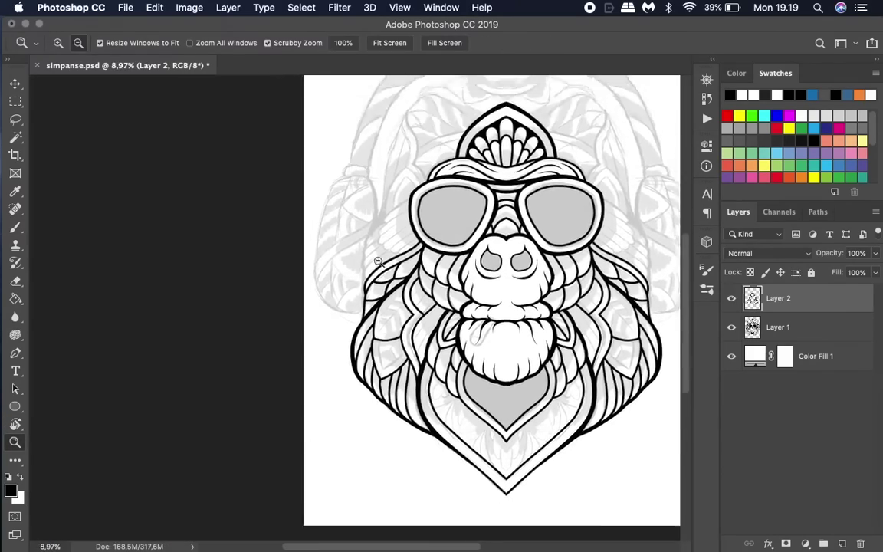
pyautogui.press('r')
pyautogui.moveTo(490, 250)
pyautogui.mouseDown()
pyautogui.moveTo(375, 288)
pyautogui.moveTo(443, 151)
pyautogui.moveTo(530, 223)
pyautogui.moveTo(483, 199)
pyautogui.mouseUp()
# Step: Zoom in beside the glasses and ink a new fur strand curling up to the frame
pyautogui.press('z')
pyautogui.press('r')
pyautogui.press('z')
pyautogui.press('b')
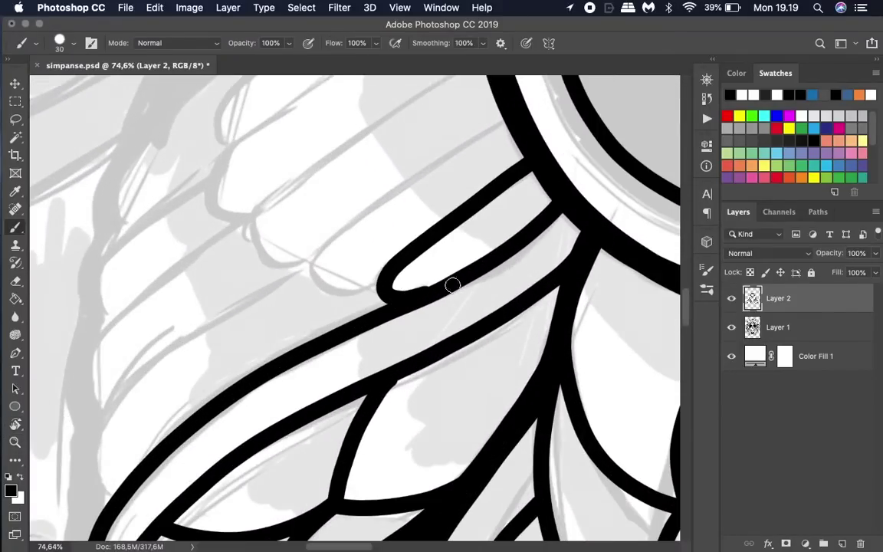
pyautogui.moveTo(385, 276); pyautogui.dragTo(429, 296)
pyautogui.moveTo(367, 299); pyautogui.dragTo(514, 119)
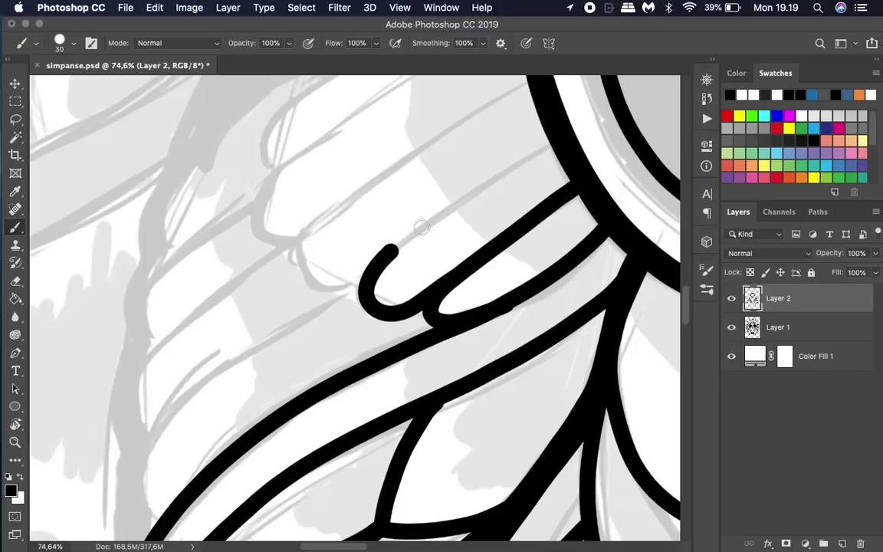
pyautogui.hscroll(-2, 447, 244)
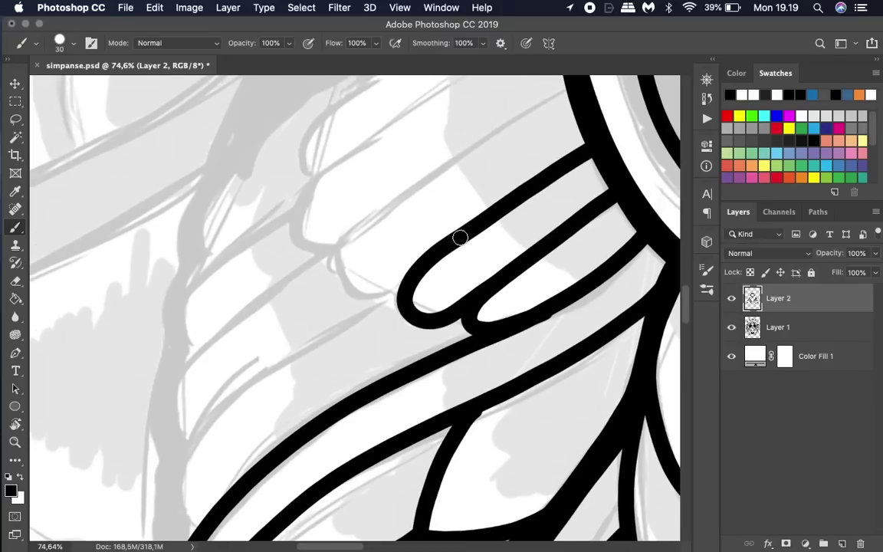
pyautogui.moveTo(331, 272); pyautogui.dragTo(572, 83)
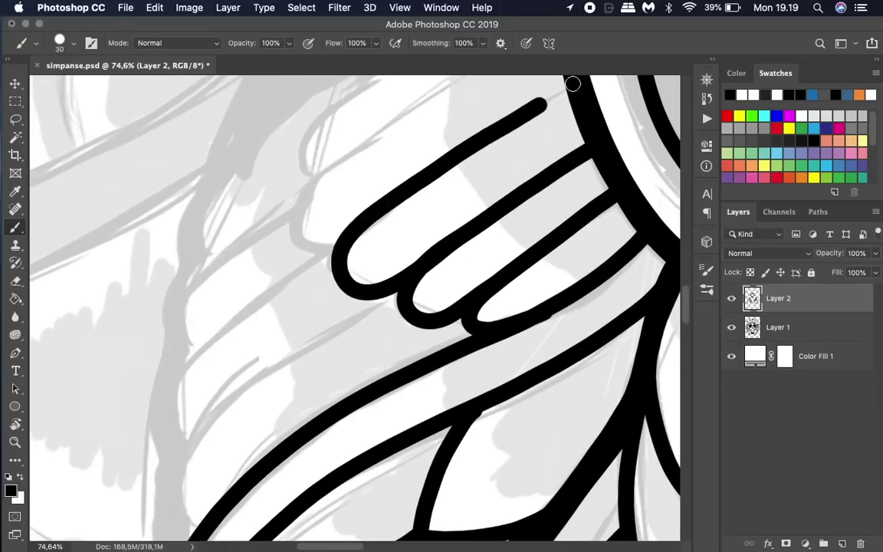
pyautogui.scroll(5, 449, 296)
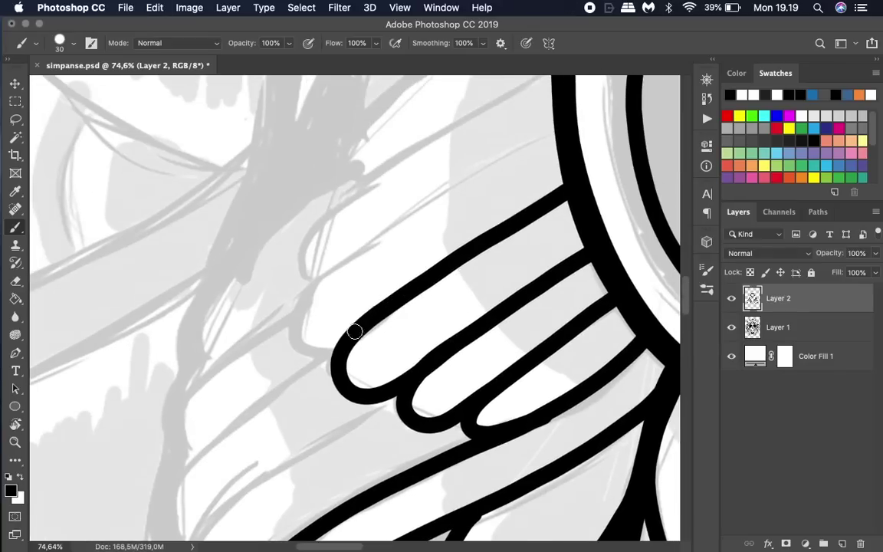
# Step: Ink further parallel strand outlines up to the glasses frame, undoing two misplaced strokes
pyautogui.moveTo(284, 334); pyautogui.dragTo(520, 98)
pyautogui.hotkey('ctrl', 'z')
pyautogui.scroll(3, 438, 319)
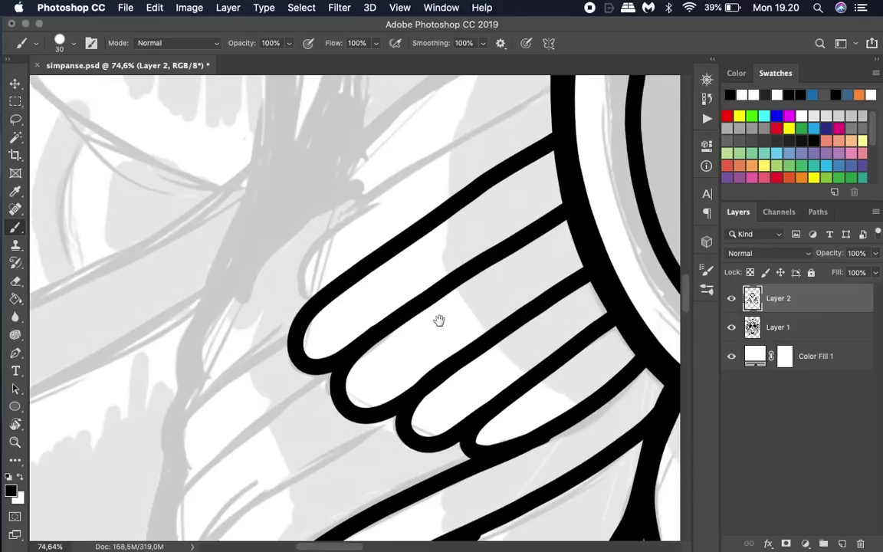
pyautogui.moveTo(335, 355); pyautogui.dragTo(602, 184)
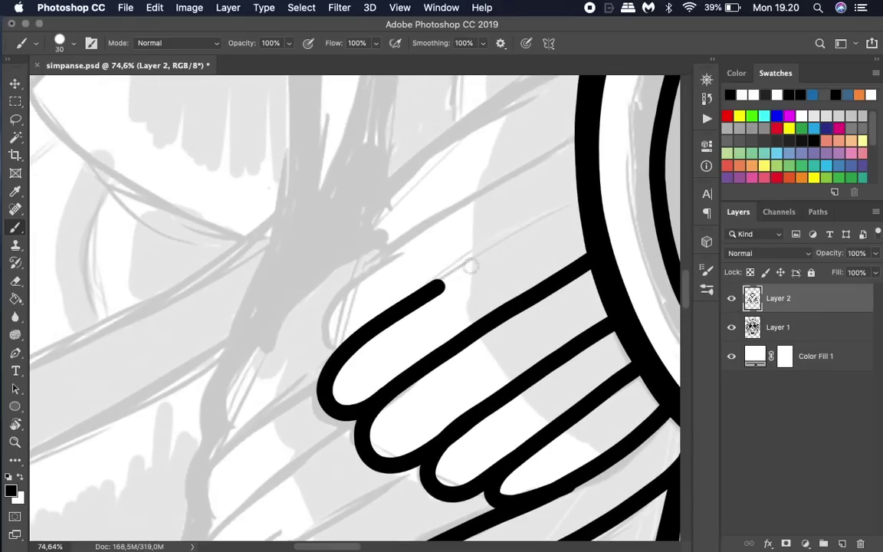
pyautogui.moveTo(322, 305)
pyautogui.mouseDown()
pyautogui.moveTo(408, 183)
pyautogui.moveTo(591, 125)
pyautogui.mouseUp()
pyautogui.scroll(3, 390, 300)
pyautogui.hotkey('ctrl', 'z')
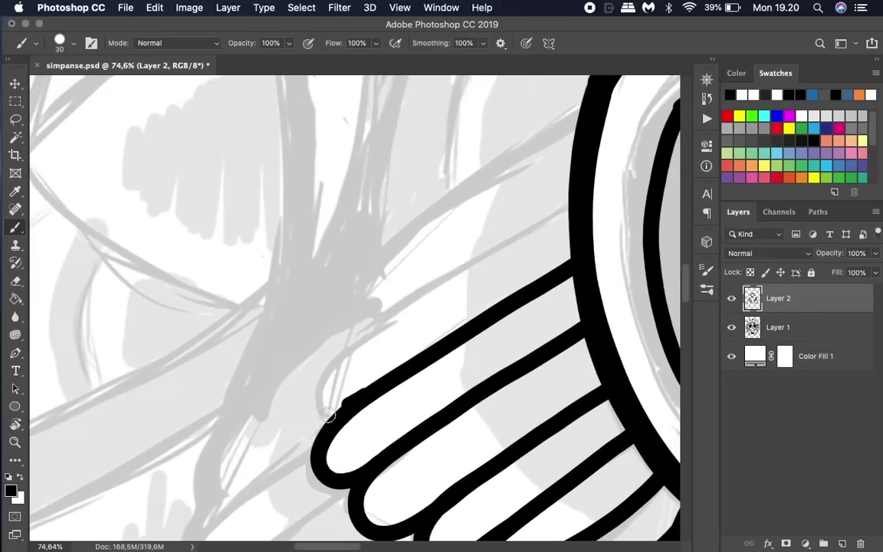
pyautogui.moveTo(335, 342)
pyautogui.mouseDown()
pyautogui.moveTo(445, 269)
pyautogui.moveTo(576, 197)
pyautogui.mouseUp()
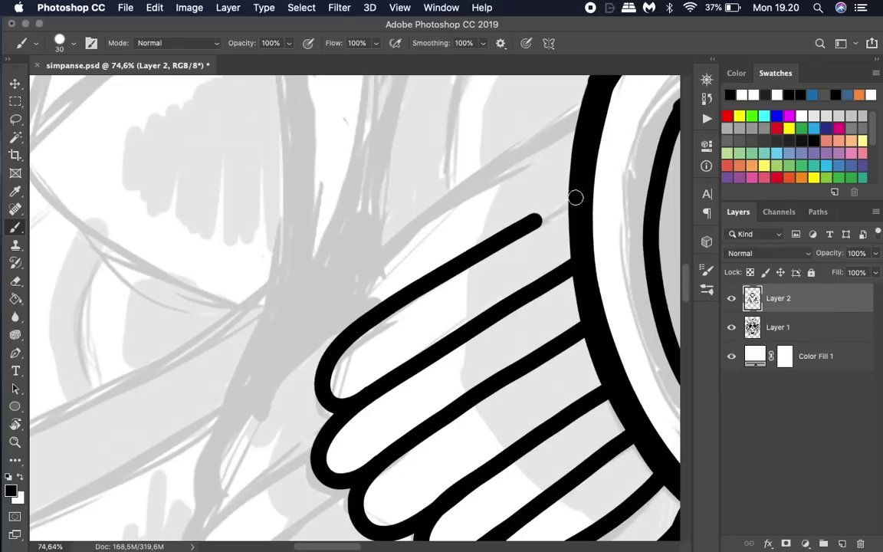
pyautogui.moveTo(353, 276)
pyautogui.mouseDown()
pyautogui.moveTo(463, 177)
pyautogui.moveTo(601, 108)
pyautogui.mouseUp()
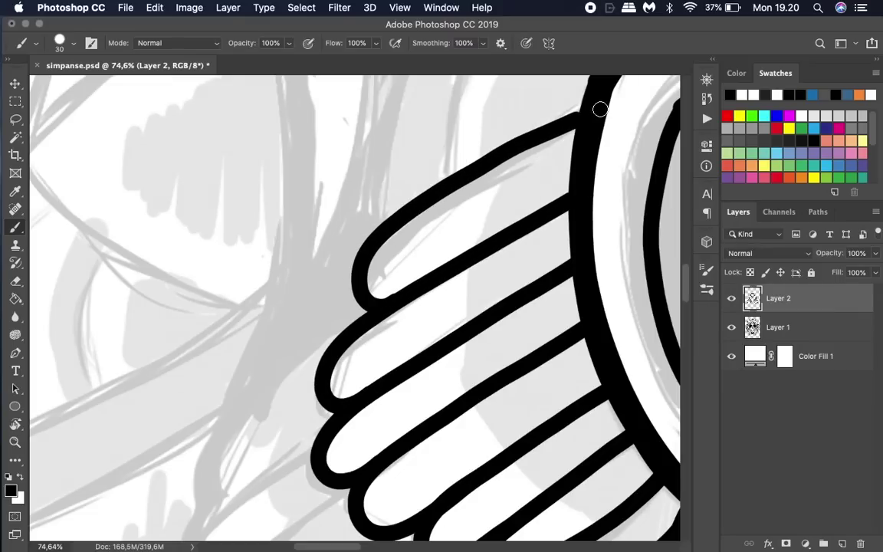
# Step: Zoom out and pan over the lower strands to review the fanned fur
pyautogui.press('z')
pyautogui.moveTo(444, 276)
pyautogui.mouseDown()
pyautogui.moveTo(429, 377)
pyautogui.moveTo(455, 357)
pyautogui.mouseUp()
pyautogui.press('b')
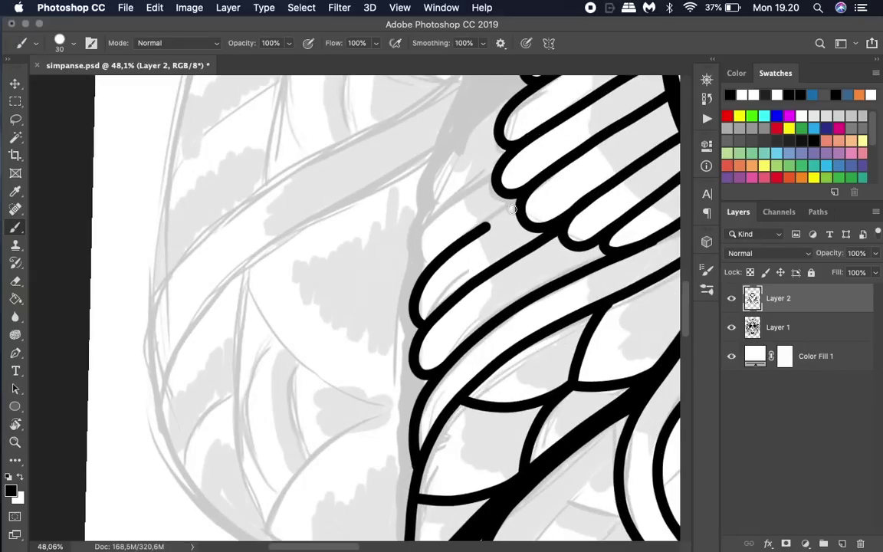
pyautogui.moveTo(512, 208); pyautogui.dragTo(364, 302)
pyautogui.moveTo(456, 226); pyautogui.dragTo(364, 329)
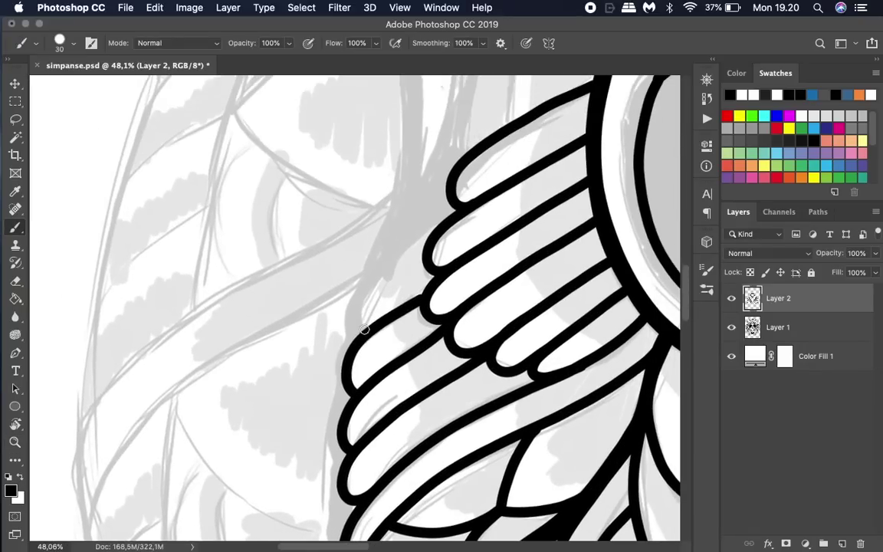
pyautogui.press('z')
pyautogui.moveTo(464, 236); pyautogui.dragTo(499, 283)
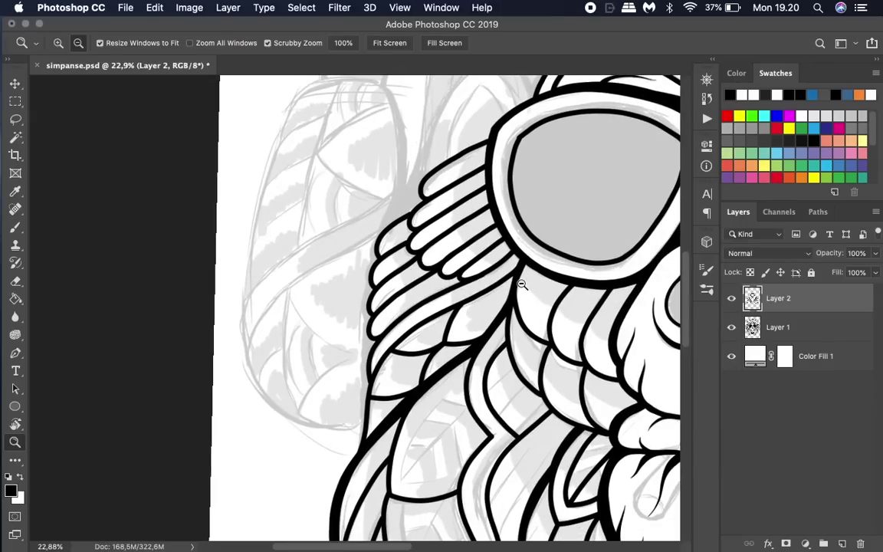
# Step: Zoom out and reposition the view to see the whole chimp's head
pyautogui.hscroll(5, 522, 284)
pyautogui.moveTo(521, 284); pyautogui.dragTo(447, 406)
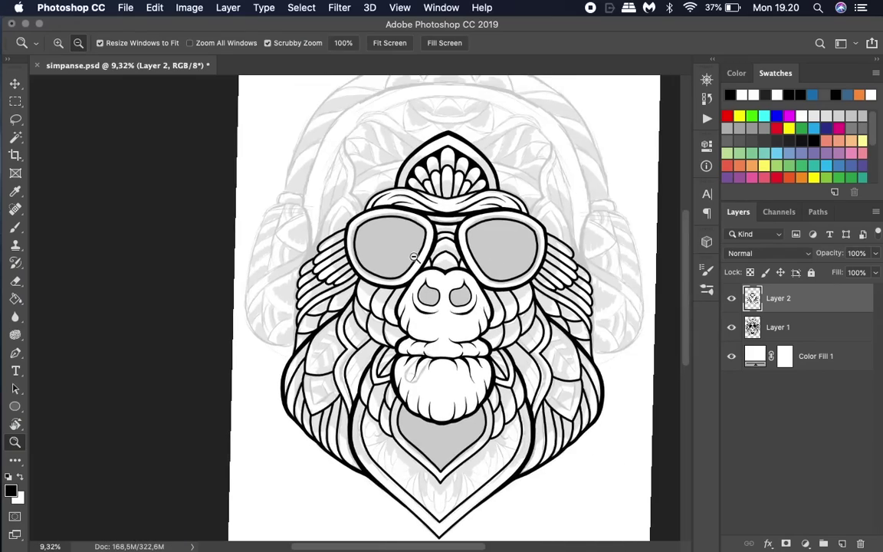
pyautogui.scroll(-5, 446, 406)
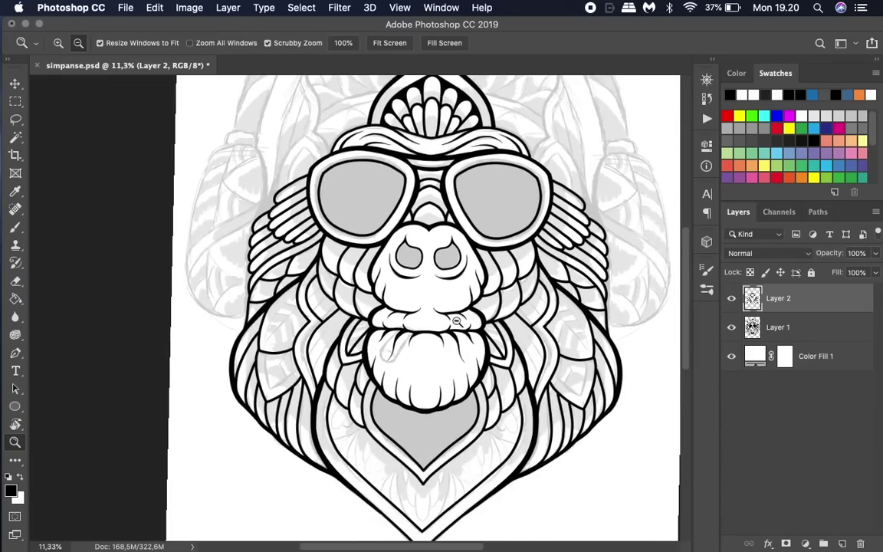
pyautogui.scroll(5, 426, 335)
pyautogui.scroll(5, 360, 337)
pyautogui.scroll(3, 322, 322)
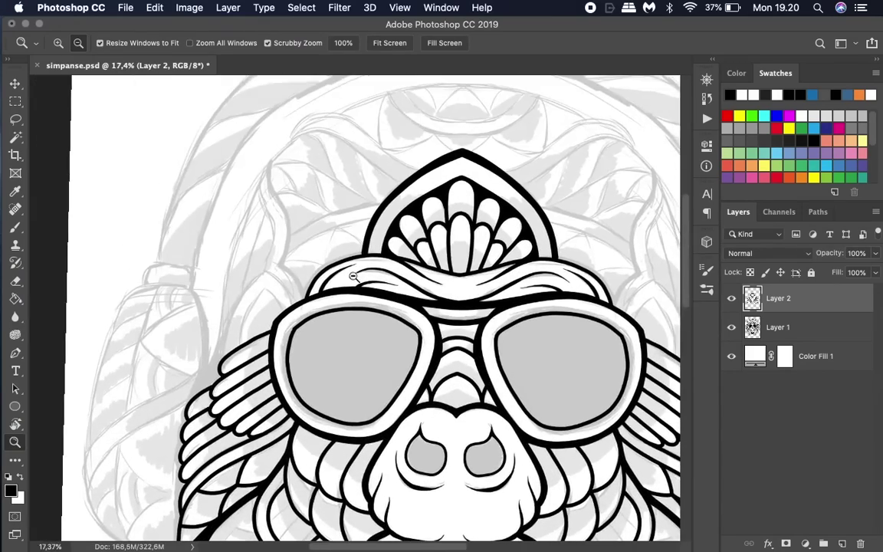
pyautogui.scroll(1, 277, 306)
pyautogui.scroll(5, 277, 306)
pyautogui.press('r')
# Step: Ink curved fur strands above the glasses and left lens, redrawing the hook stroke longer
pyautogui.moveTo(381, 306); pyautogui.dragTo(499, 231)
pyautogui.press('b')
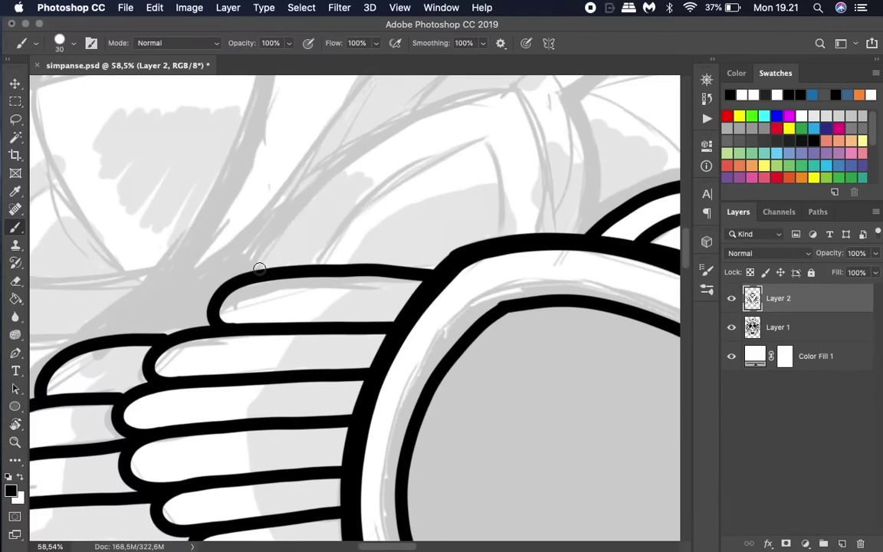
pyautogui.moveTo(242, 272)
pyautogui.mouseDown()
pyautogui.moveTo(304, 185)
pyautogui.moveTo(491, 89)
pyautogui.mouseUp()
pyautogui.press('r')
pyautogui.moveTo(430, 230)
pyautogui.mouseDown()
pyautogui.moveTo(369, 355)
pyautogui.moveTo(335, 211)
pyautogui.mouseUp()
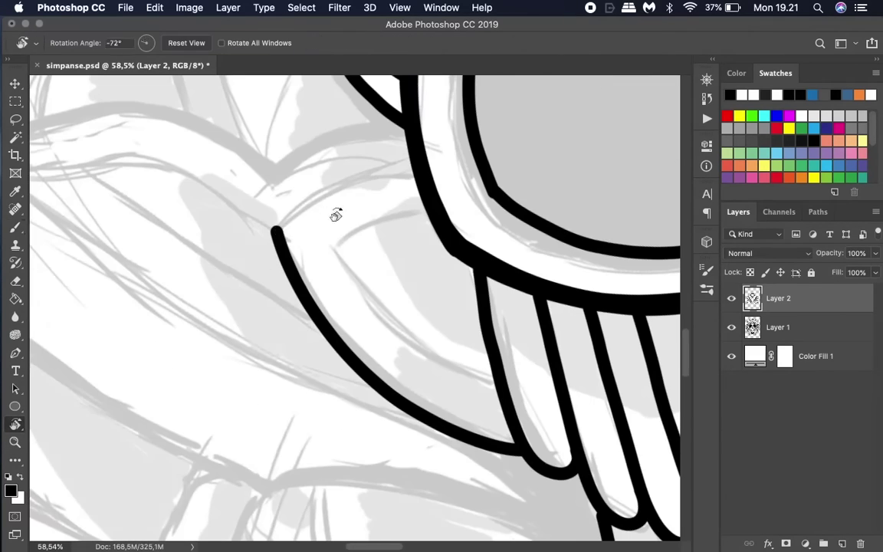
pyautogui.press('b')
pyautogui.moveTo(273, 228); pyautogui.dragTo(321, 195)
pyautogui.hotkey('ctrl', 'z')
pyautogui.moveTo(278, 228); pyautogui.dragTo(341, 184)
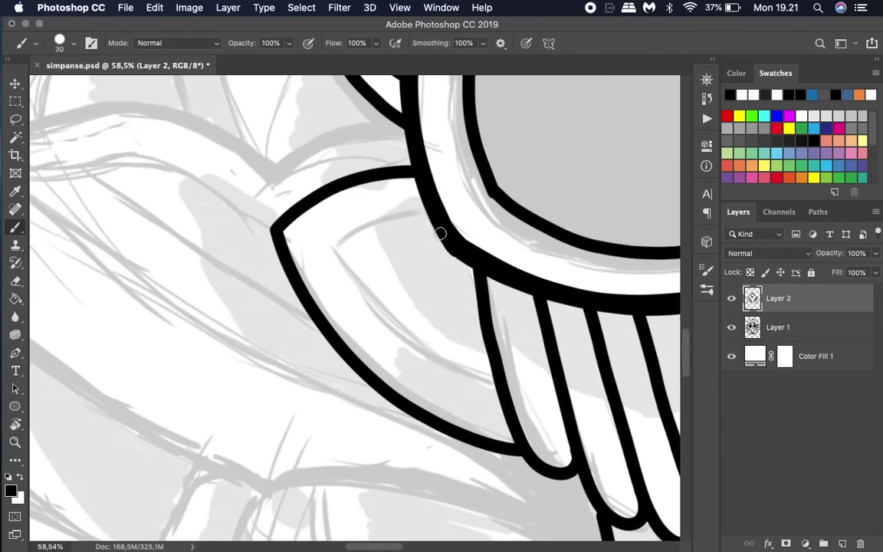
# Step: Rotate the view and attempt a line up-right from the corner, undoing the failed tries
pyautogui.press('r')
pyautogui.moveTo(441, 233)
pyautogui.mouseDown()
pyautogui.moveTo(410, 410)
pyautogui.moveTo(477, 276)
pyautogui.moveTo(289, 361)
pyautogui.mouseUp()
pyautogui.press('b')
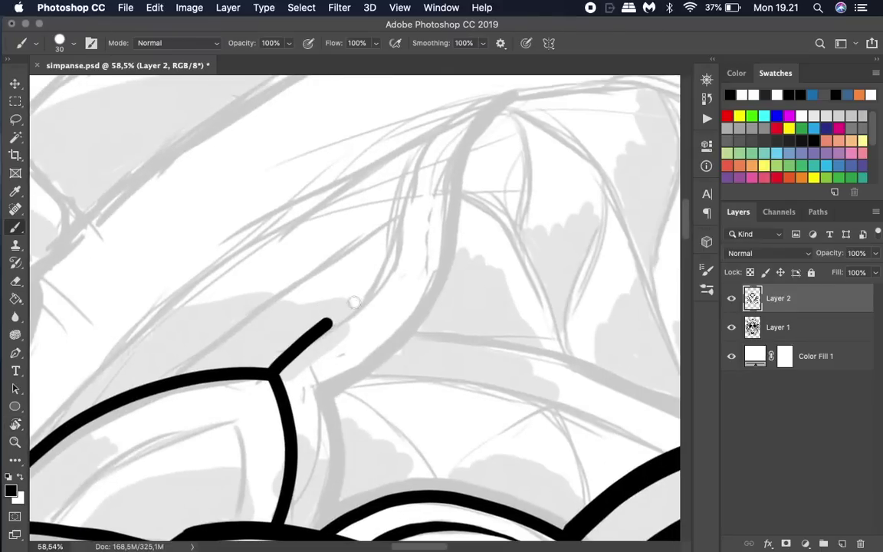
pyautogui.moveTo(355, 303); pyautogui.dragTo(480, 83)
pyautogui.hotkey('ctrl', 'z')
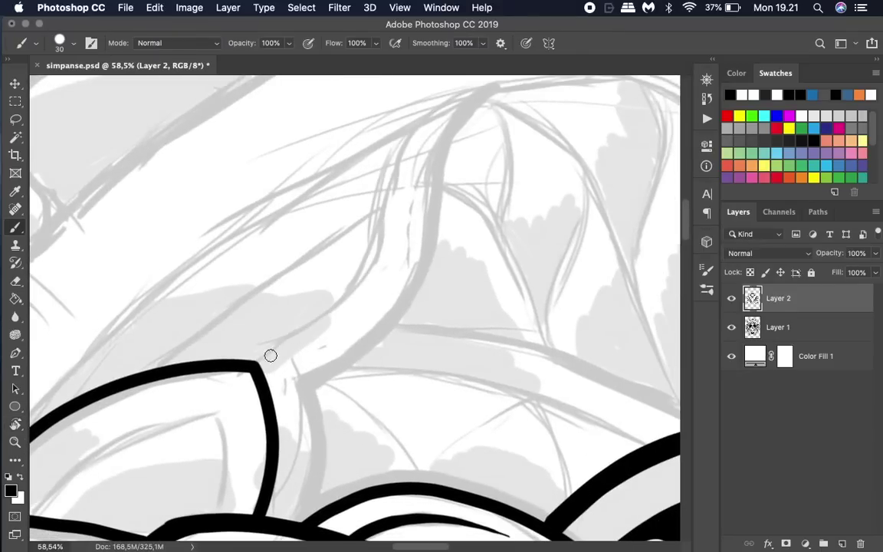
pyautogui.moveTo(254, 364); pyautogui.dragTo(325, 310)
pyautogui.hotkey('ctrl', 'z')
pyautogui.moveTo(254, 364)
pyautogui.mouseDown()
pyautogui.moveTo(352, 290)
pyautogui.moveTo(322, 315)
pyautogui.moveTo(390, 169)
pyautogui.mouseUp()
pyautogui.hotkey('ctrl', 'z')
# Step: Rotate and zoom onto the next sketch area, trying a short outline stroke and undoing it
pyautogui.press('r')
pyautogui.moveTo(506, 90)
pyautogui.mouseDown()
pyautogui.moveTo(360, 122)
pyautogui.moveTo(189, 404)
pyautogui.mouseUp()
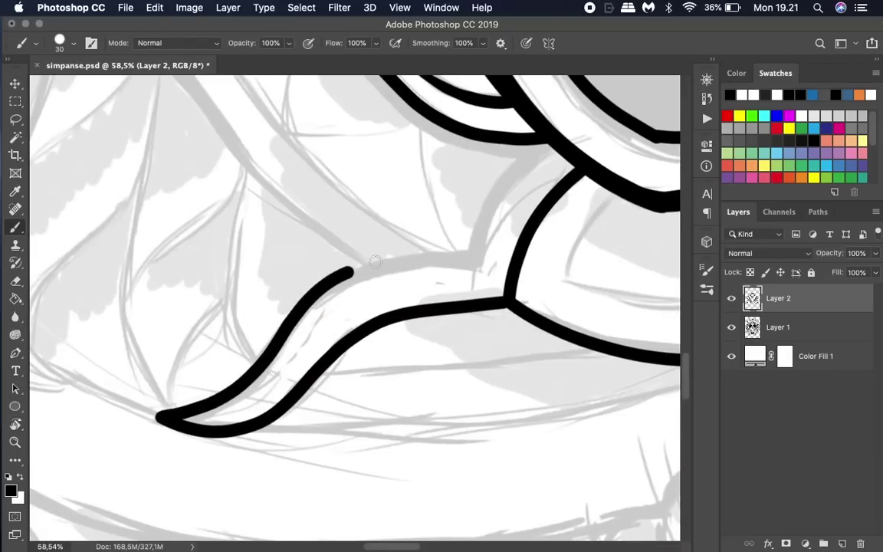
pyautogui.moveTo(489, 255); pyautogui.dragTo(398, 292)
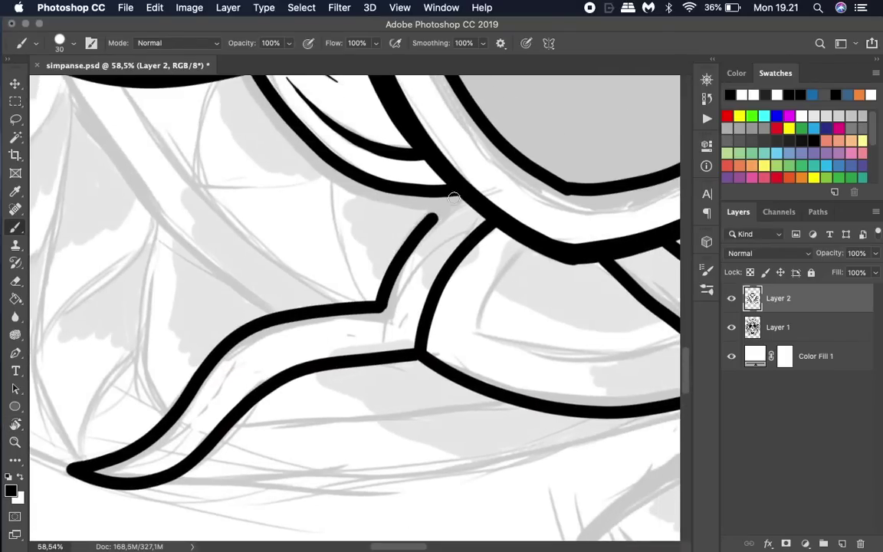
pyautogui.press('z')
pyautogui.moveTo(454, 198)
pyautogui.mouseDown()
pyautogui.moveTo(380, 335)
pyautogui.moveTo(290, 400)
pyautogui.moveTo(396, 331)
pyautogui.moveTo(433, 192)
pyautogui.moveTo(327, 308)
pyautogui.mouseUp()
pyautogui.press('r')
pyautogui.moveTo(184, 431)
pyautogui.mouseDown()
pyautogui.moveTo(218, 359)
pyautogui.moveTo(266, 331)
pyautogui.mouseUp()
pyautogui.hotkey('ctrl', 'z')
pyautogui.hotkey('ctrl', 'z')
pyautogui.press('r')
pyautogui.moveTo(262, 394)
pyautogui.mouseDown()
pyautogui.moveTo(153, 342)
pyautogui.moveTo(227, 285)
pyautogui.moveTo(454, 207)
pyautogui.mouseUp()
# Step: Zoom out to the whole head and ink a line from the ear edge up-right
pyautogui.press('z')
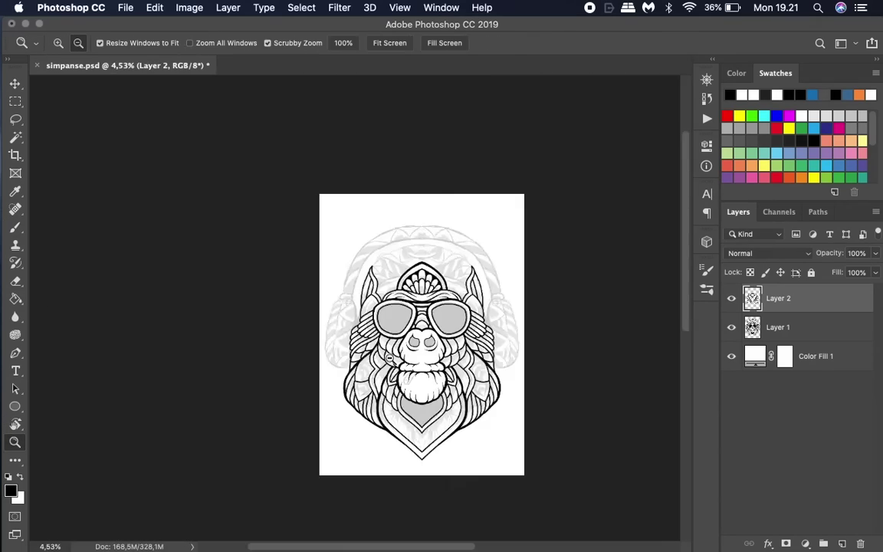
pyautogui.moveTo(542, 194)
pyautogui.mouseDown()
pyautogui.moveTo(412, 317)
pyautogui.moveTo(470, 266)
pyautogui.moveTo(421, 320)
pyautogui.moveTo(414, 307)
pyautogui.mouseUp()
pyautogui.press('r')
pyautogui.press('b')
pyautogui.scroll(5, 414, 307)
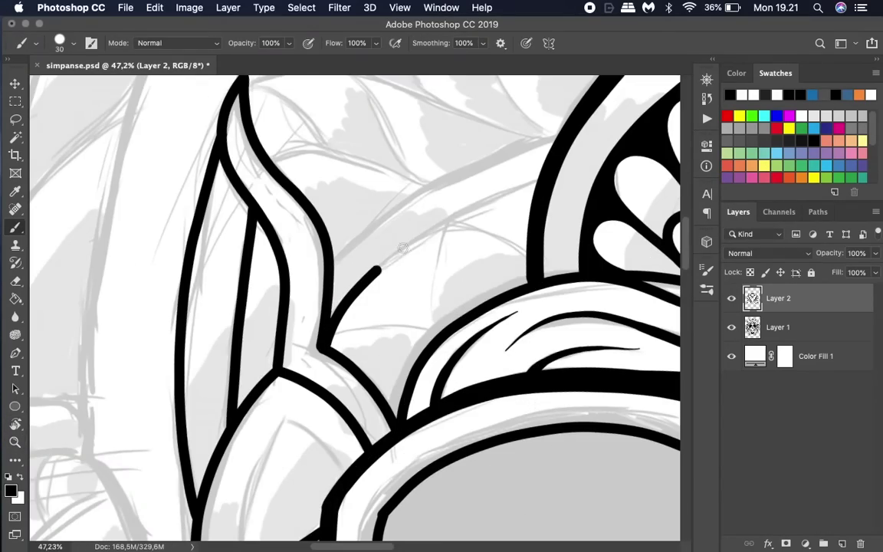
pyautogui.moveTo(332, 260)
pyautogui.mouseDown()
pyautogui.moveTo(521, 139)
pyautogui.moveTo(429, 230)
pyautogui.mouseUp()
# Step: Rotate and zoom the canvas in on another junction of fur lines
pyautogui.press('r')
pyautogui.moveTo(325, 296)
pyautogui.mouseDown()
pyautogui.moveTo(306, 315)
pyautogui.moveTo(345, 246)
pyautogui.mouseUp()
pyautogui.press('z')
pyautogui.press('b')
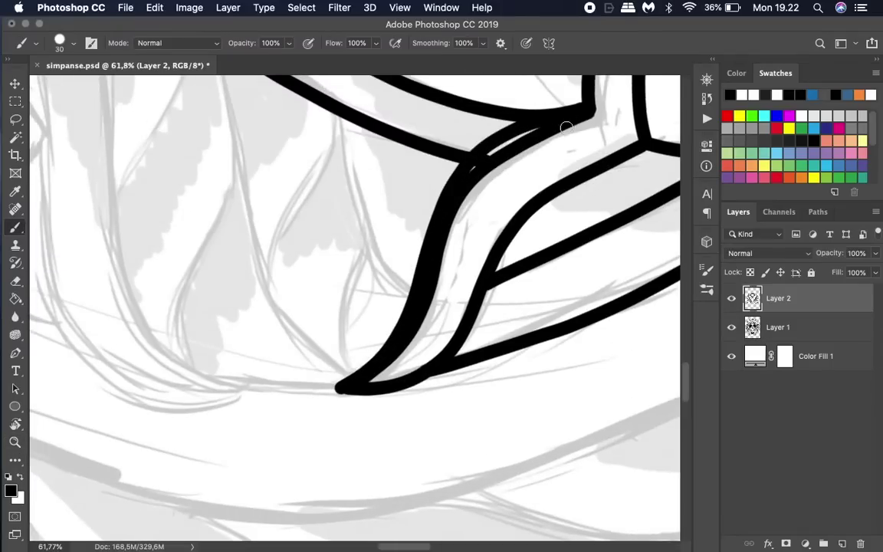
pyautogui.moveTo(566, 126); pyautogui.dragTo(393, 269)
pyautogui.moveTo(384, 325); pyautogui.dragTo(399, 337)
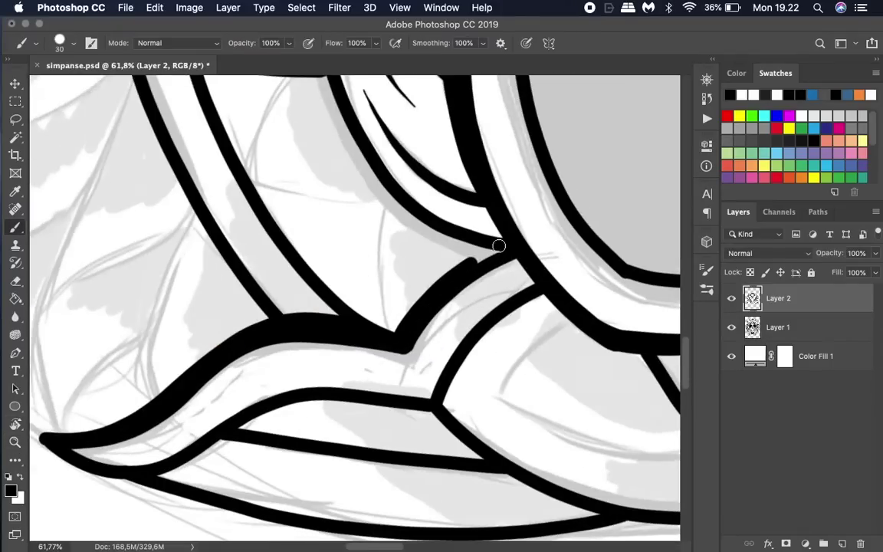
pyautogui.press('z')
pyautogui.moveTo(499, 246); pyautogui.dragTo(453, 351)
pyautogui.moveTo(479, 315); pyautogui.dragTo(564, 270)
pyautogui.press('z')
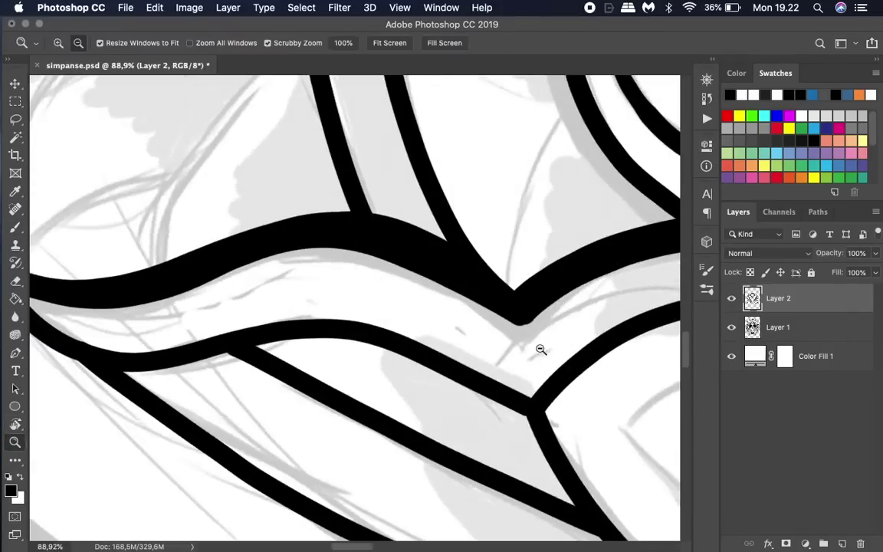
pyautogui.moveTo(541, 350); pyautogui.dragTo(551, 298)
# Step: Readjust rotation and zoom around the line junction, briefly trying the eraser before resuming the brush
pyautogui.press('e')
pyautogui.press('r')
pyautogui.scroll(-10, 524, 339)
pyautogui.press('z')
pyautogui.scroll(-5, 525, 360)
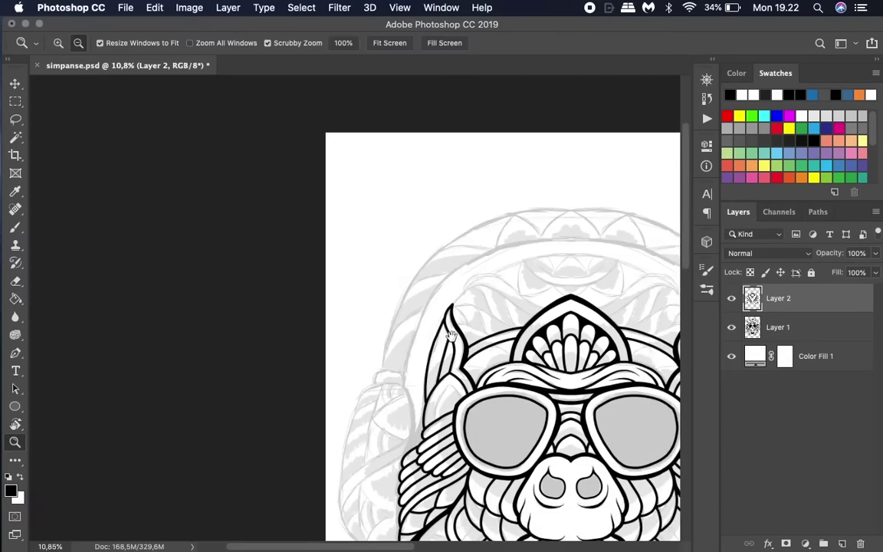
pyautogui.press('r')
pyautogui.moveTo(529, 368); pyautogui.dragTo(521, 381)
pyautogui.moveTo(353, 306); pyautogui.dragTo(322, 352)
pyautogui.press('z')
pyautogui.scroll(5, 286, 355)
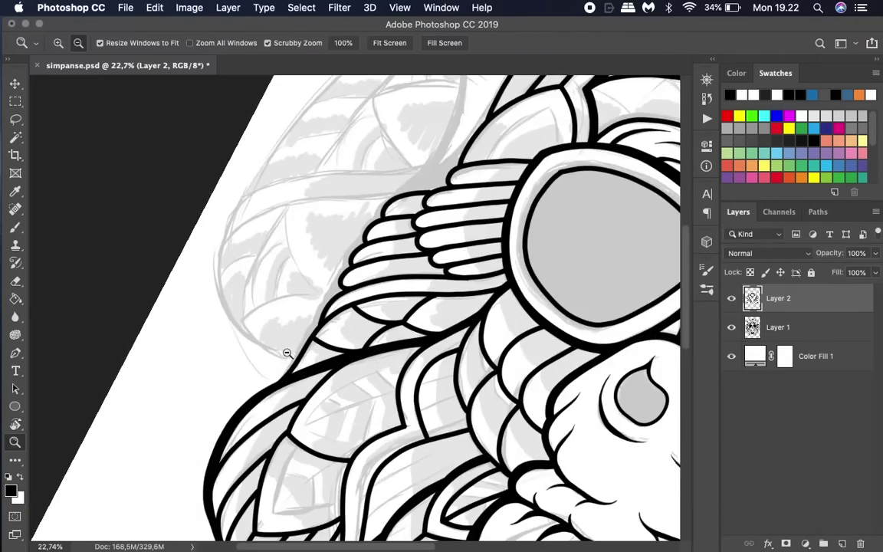
pyautogui.scroll(3, 274, 404)
pyautogui.press('b')
# Step: Work along the stacked fur bands on the left side of the head, then tilt the view
pyautogui.moveTo(367, 285); pyautogui.dragTo(314, 349)
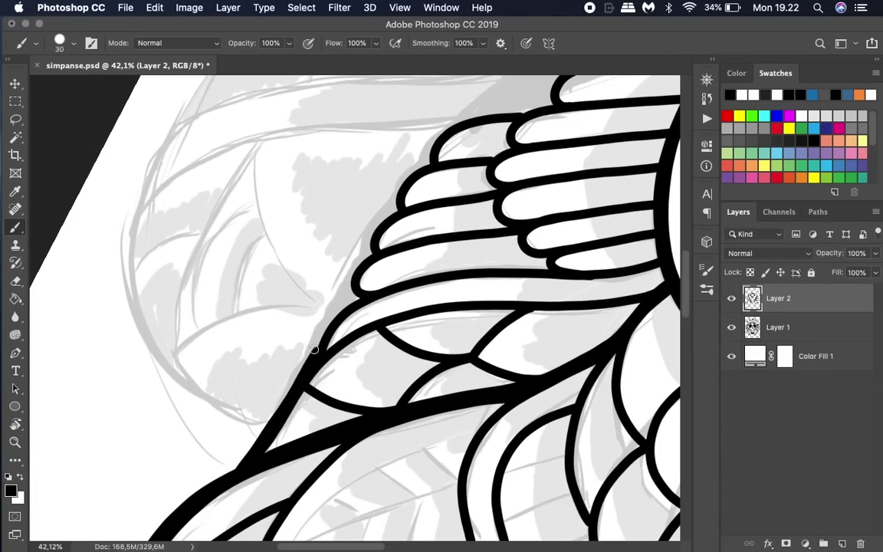
pyautogui.scroll(2, 368, 285)
pyautogui.moveTo(355, 291)
pyautogui.mouseDown()
pyautogui.moveTo(363, 339)
pyautogui.moveTo(342, 360)
pyautogui.moveTo(334, 391)
pyautogui.mouseUp()
pyautogui.moveTo(380, 268); pyautogui.dragTo(358, 329)
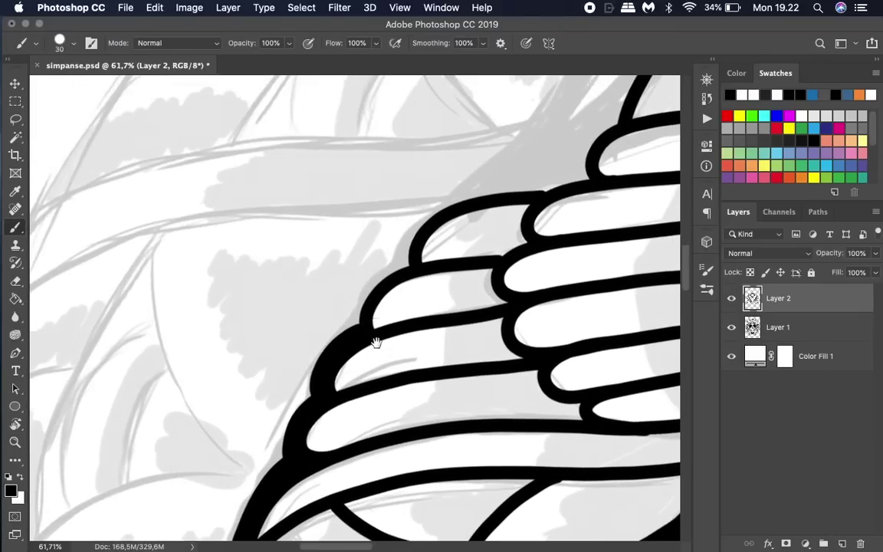
pyautogui.moveTo(389, 272)
pyautogui.mouseDown()
pyautogui.moveTo(365, 339)
pyautogui.moveTo(330, 334)
pyautogui.mouseUp()
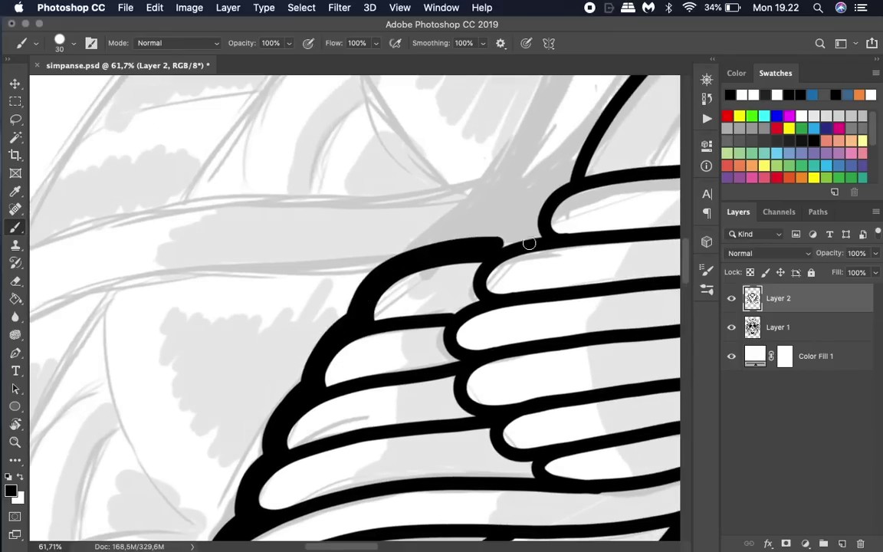
pyautogui.moveTo(529, 244)
pyautogui.mouseDown()
pyautogui.moveTo(385, 339)
pyautogui.moveTo(399, 299)
pyautogui.mouseUp()
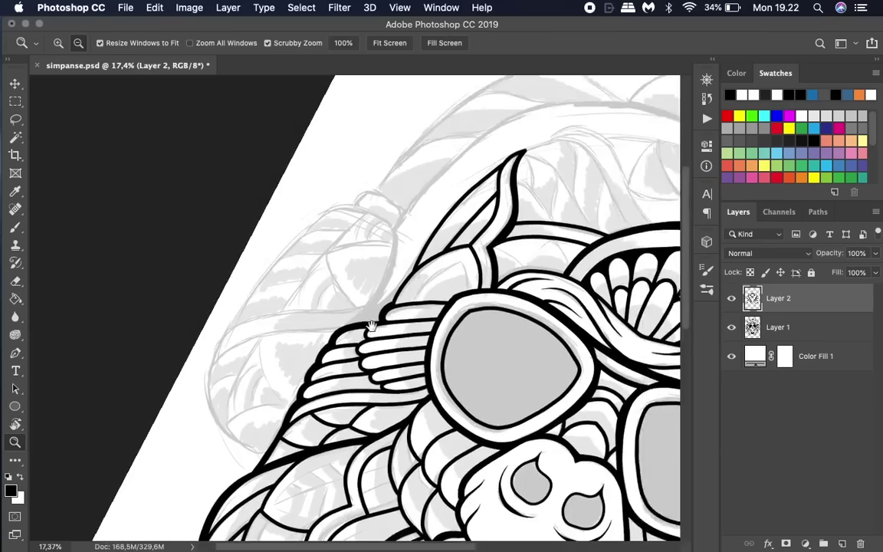
pyautogui.moveTo(461, 239); pyautogui.dragTo(348, 346)
pyautogui.moveTo(416, 254); pyautogui.dragTo(383, 322)
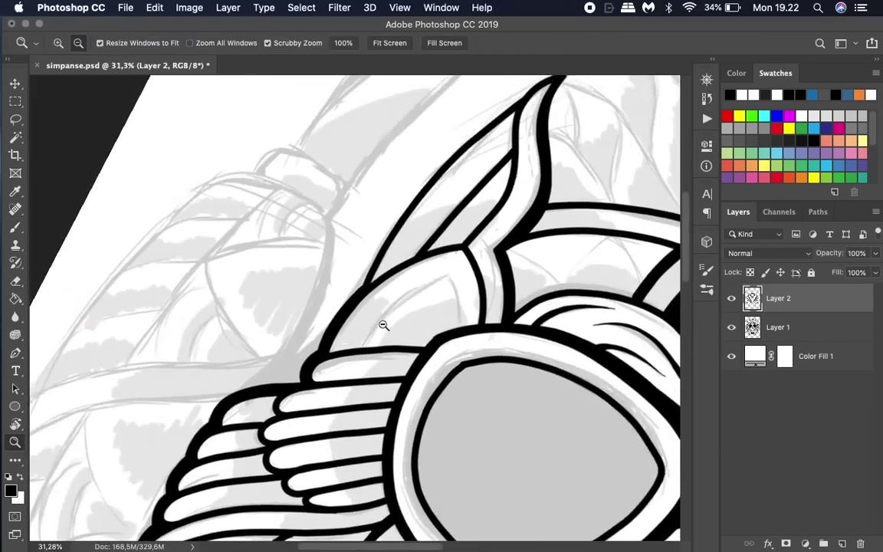
pyautogui.moveTo(364, 276)
pyautogui.mouseDown()
pyautogui.moveTo(370, 297)
pyautogui.moveTo(280, 341)
pyautogui.moveTo(307, 230)
pyautogui.mouseUp()
pyautogui.press('r')
pyautogui.moveTo(383, 200)
pyautogui.mouseDown()
pyautogui.moveTo(424, 180)
pyautogui.moveTo(480, 263)
pyautogui.moveTo(394, 311)
pyautogui.moveTo(473, 281)
pyautogui.moveTo(513, 197)
pyautogui.moveTo(453, 232)
pyautogui.moveTo(522, 232)
pyautogui.moveTo(362, 334)
pyautogui.mouseUp()
# Step: Zoom in closely on the lower edge of the left ear
pyautogui.press('z')
pyautogui.press('r')
pyautogui.press('z')
pyautogui.press('r')
pyautogui.press('z')
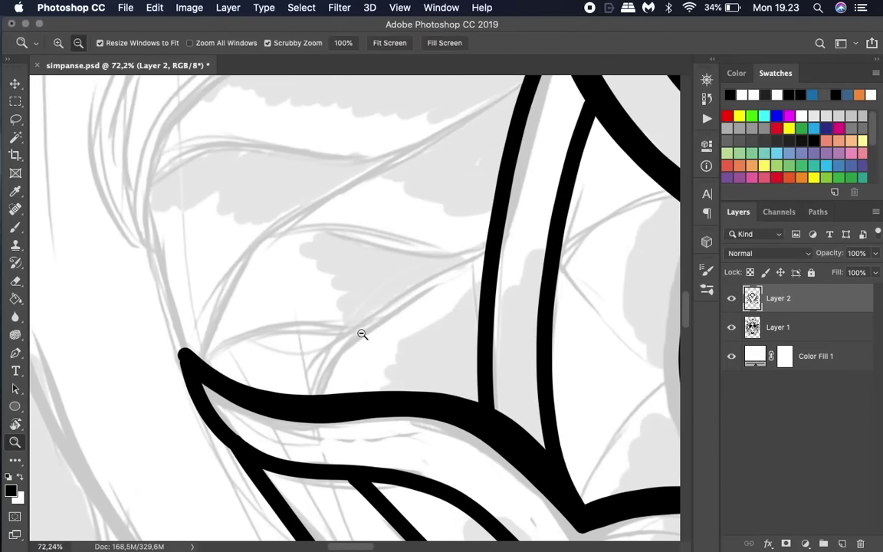
pyautogui.press('b')
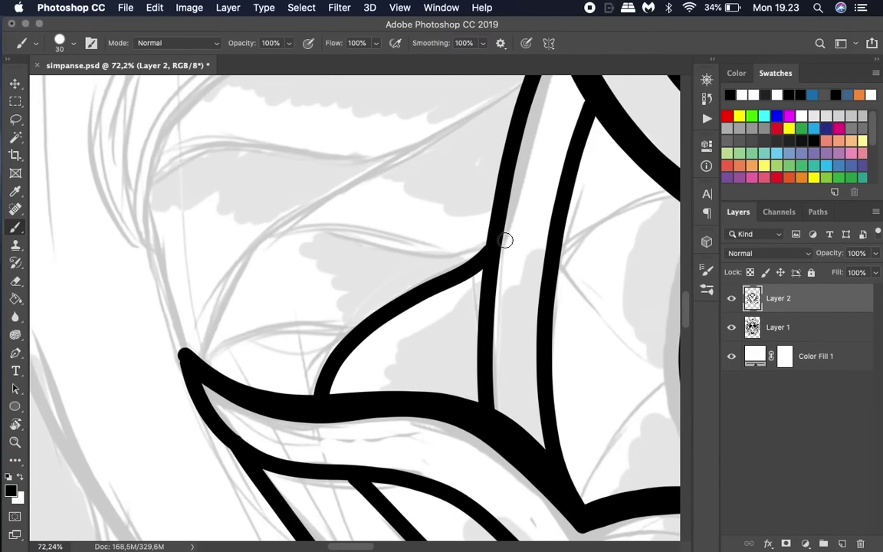
# Step: Rotate and zoom the view in on the leaf-shaped fur section
pyautogui.press('r')
pyautogui.moveTo(505, 241)
pyautogui.mouseDown()
pyautogui.moveTo(479, 321)
pyautogui.moveTo(340, 327)
pyautogui.mouseUp()
pyautogui.press('z')
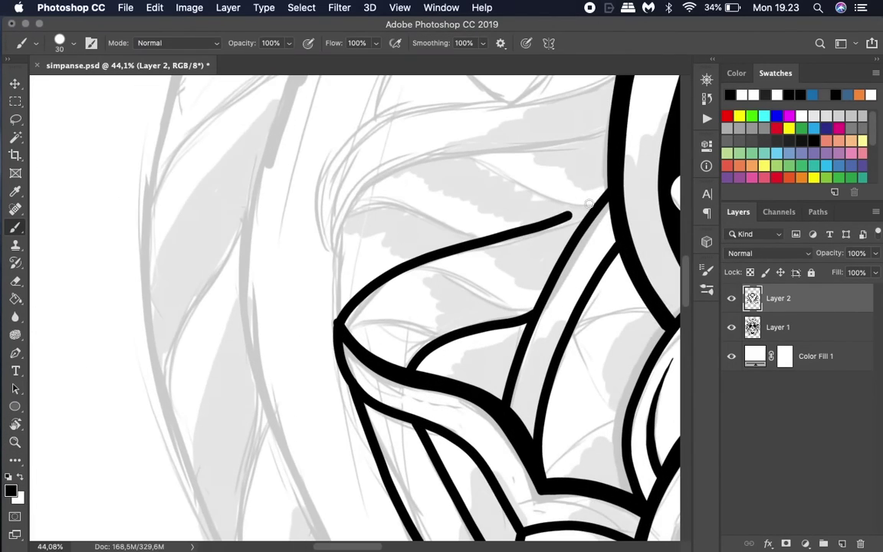
pyautogui.press('r')
pyautogui.moveTo(589, 204); pyautogui.dragTo(596, 229)
pyautogui.press('z')
pyautogui.moveTo(424, 244); pyautogui.dragTo(378, 309)
pyautogui.press('b')
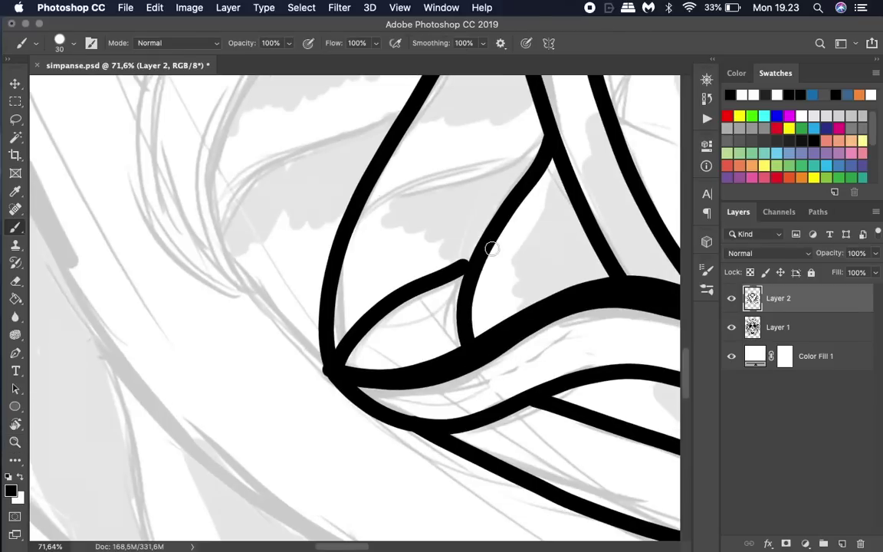
pyautogui.scroll(2, 493, 240)
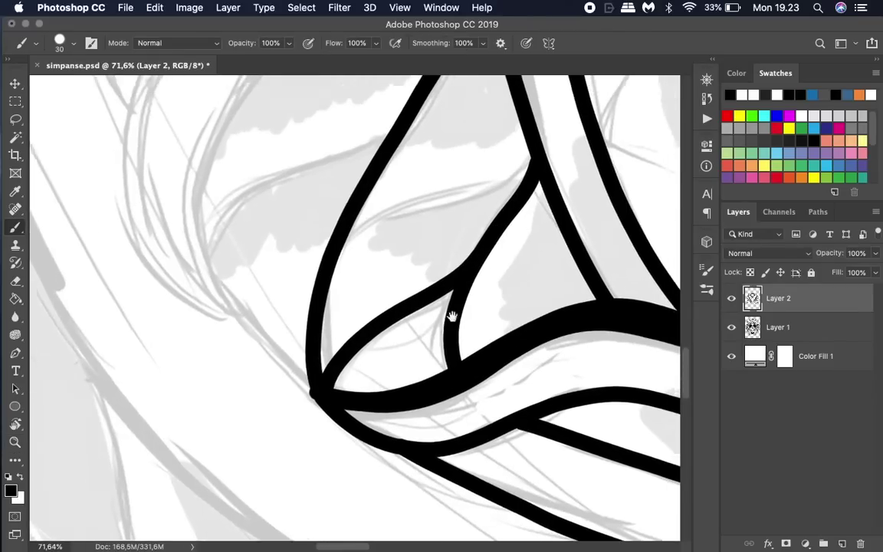
pyautogui.scroll(2, 453, 315)
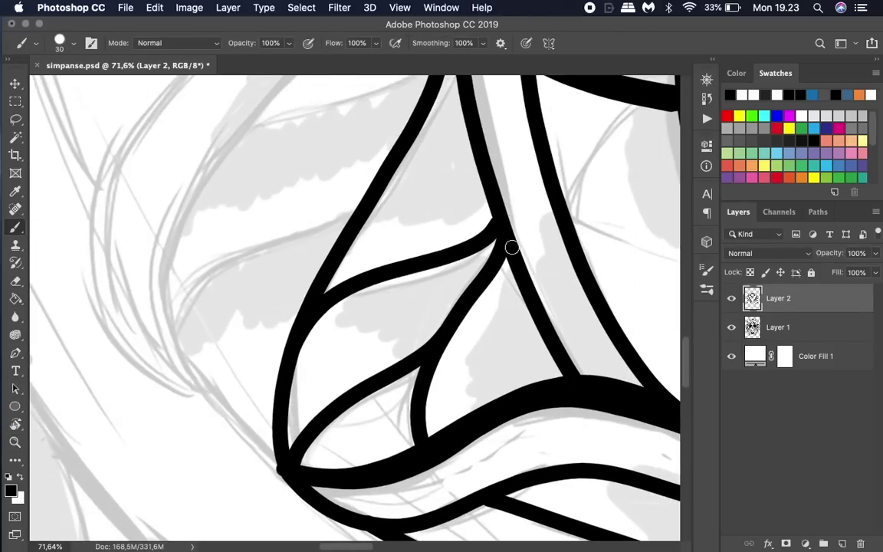
# Step: Zoom far out to see the whole picture, then back in close on the leaf fur
pyautogui.press('z')
pyautogui.moveTo(512, 246)
pyautogui.mouseDown()
pyautogui.moveTo(510, 375)
pyautogui.moveTo(437, 300)
pyautogui.moveTo(355, 266)
pyautogui.moveTo(453, 369)
pyautogui.moveTo(483, 381)
pyautogui.moveTo(463, 394)
pyautogui.moveTo(401, 171)
pyautogui.moveTo(325, 242)
pyautogui.moveTo(253, 351)
pyautogui.moveTo(408, 321)
pyautogui.moveTo(320, 322)
pyautogui.mouseUp()
pyautogui.press('r')
pyautogui.press('z')
pyautogui.press('r')
pyautogui.press('z')
pyautogui.press('r')
pyautogui.press('z')
pyautogui.press('b')
# Step: Ink a short thick stroke from the lower-left outline, replacing a misplaced one
pyautogui.press('r')
pyautogui.press('b')
pyautogui.moveTo(223, 407)
pyautogui.mouseDown()
pyautogui.moveTo(296, 338)
pyautogui.moveTo(406, 272)
pyautogui.mouseUp()
pyautogui.press('super+z')
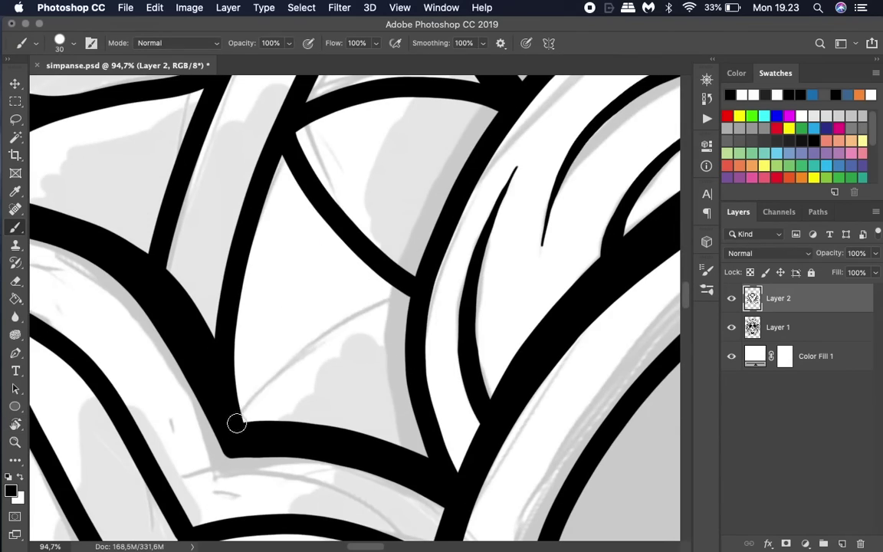
pyautogui.moveTo(234, 406); pyautogui.dragTo(338, 322)
pyautogui.press('z')
pyautogui.moveTo(401, 315)
pyautogui.mouseDown()
pyautogui.moveTo(404, 272)
pyautogui.moveTo(360, 272)
pyautogui.moveTo(322, 361)
pyautogui.mouseUp()
# Step: Rotate the canvas and try two strokes along the leaf's left edge, then undo both
pyautogui.press('r')
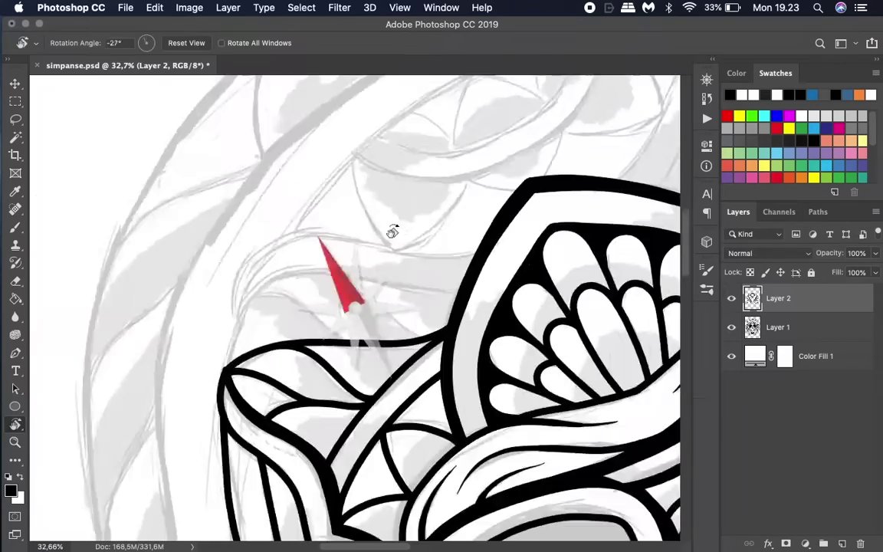
pyautogui.moveTo(394, 228)
pyautogui.mouseDown()
pyautogui.moveTo(394, 381)
pyautogui.moveTo(196, 425)
pyautogui.mouseUp()
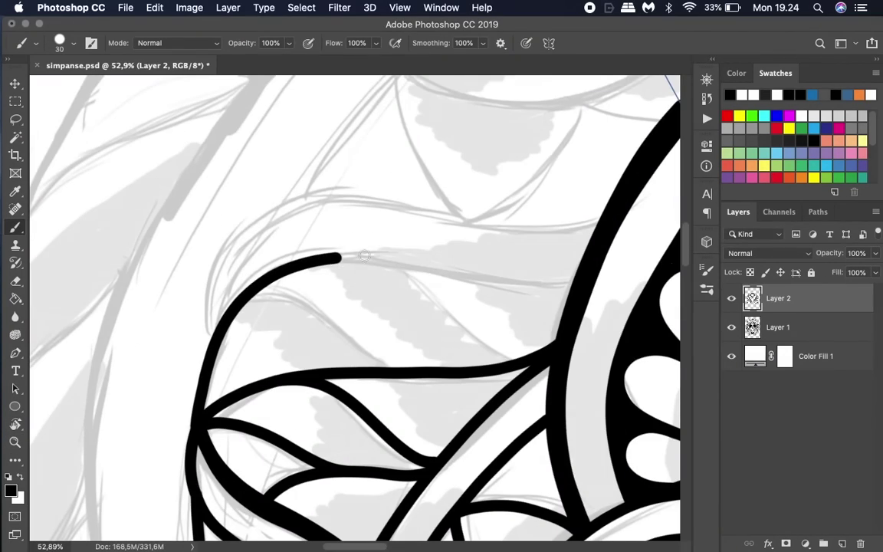
pyautogui.press('r')
pyautogui.moveTo(596, 271)
pyautogui.mouseDown()
pyautogui.moveTo(483, 173)
pyautogui.moveTo(429, 231)
pyautogui.moveTo(304, 407)
pyautogui.mouseUp()
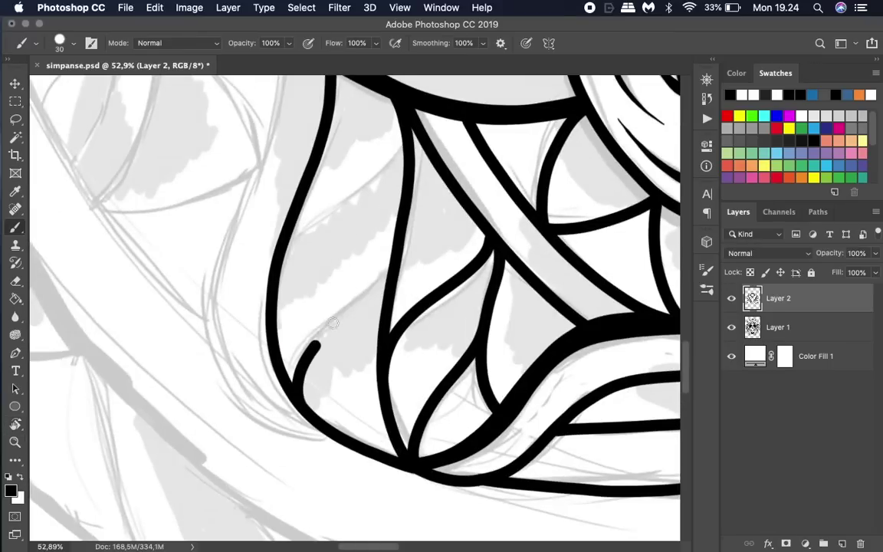
pyautogui.moveTo(400, 245); pyautogui.dragTo(261, 331)
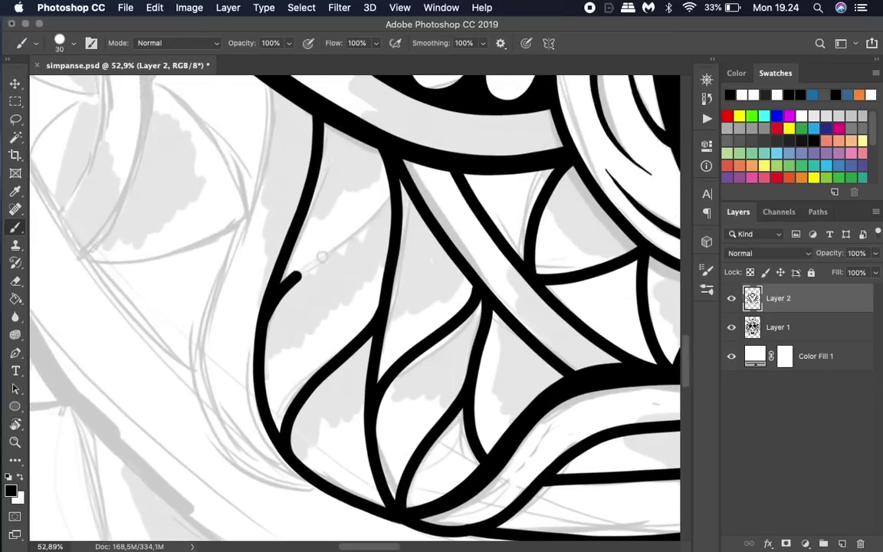
pyautogui.moveTo(385, 141)
pyautogui.mouseDown()
pyautogui.moveTo(407, 296)
pyautogui.moveTo(444, 232)
pyautogui.mouseUp()
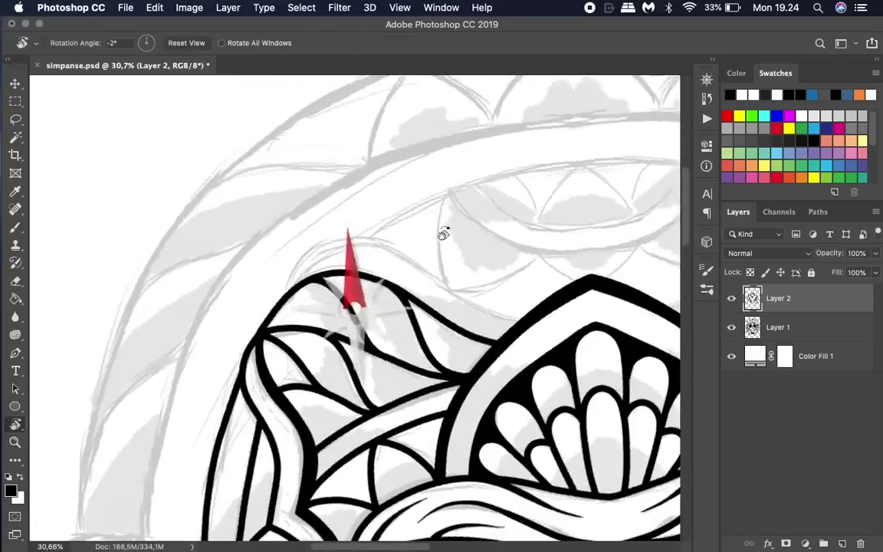
pyautogui.moveTo(286, 339); pyautogui.dragTo(299, 242)
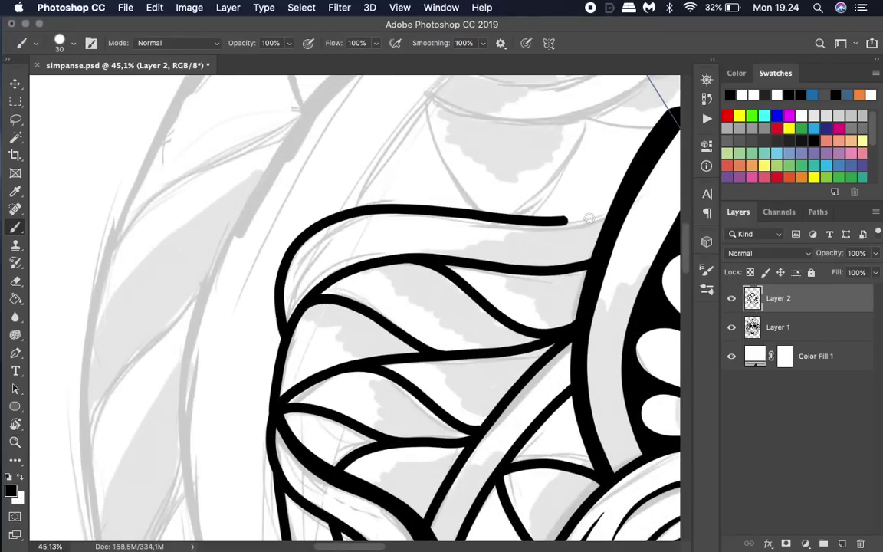
pyautogui.press('super+z')
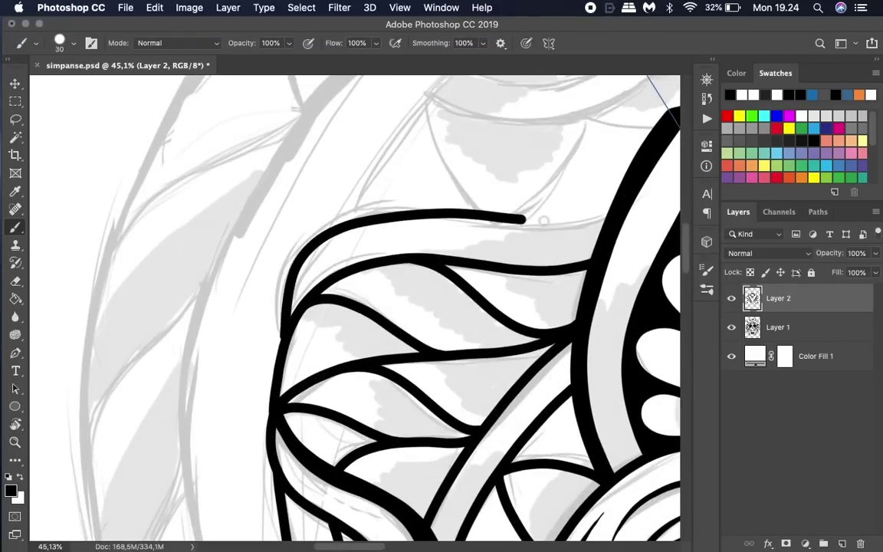
pyautogui.press('super+z')
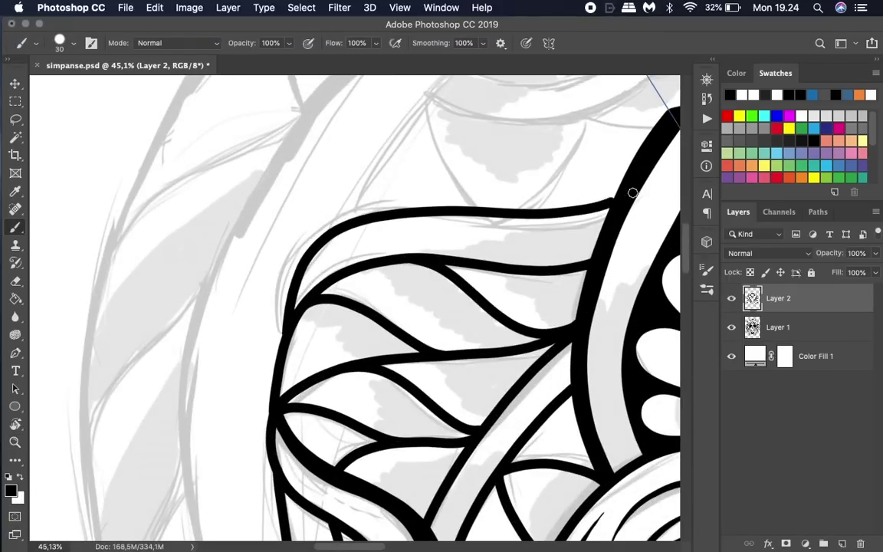
# Step: Extend the leaf outline upward along the sketch and ink a mirrored leaf edge line
pyautogui.moveTo(632, 192)
pyautogui.mouseDown()
pyautogui.moveTo(450, 292)
pyautogui.moveTo(496, 282)
pyautogui.moveTo(428, 355)
pyautogui.moveTo(381, 376)
pyautogui.mouseUp()
pyautogui.press('b')
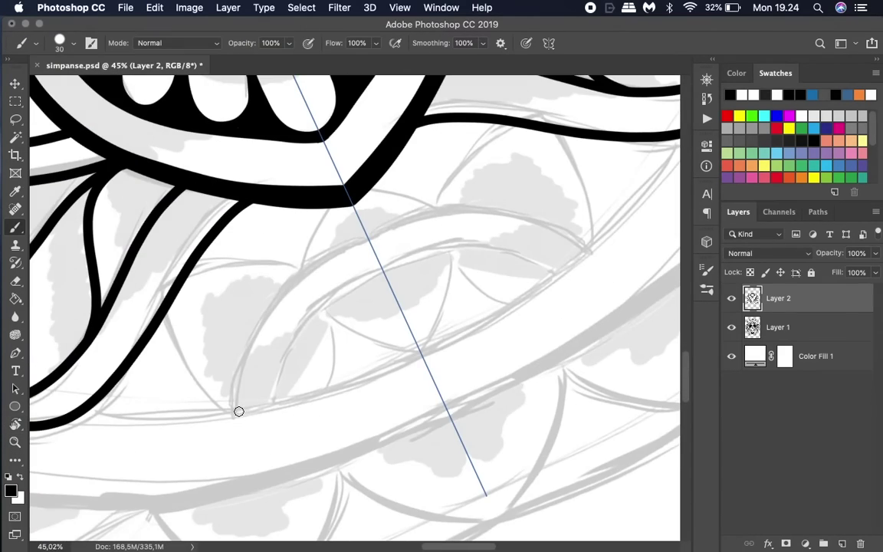
pyautogui.moveTo(244, 368)
pyautogui.mouseDown()
pyautogui.moveTo(315, 276)
pyautogui.moveTo(381, 245)
pyautogui.mouseUp()
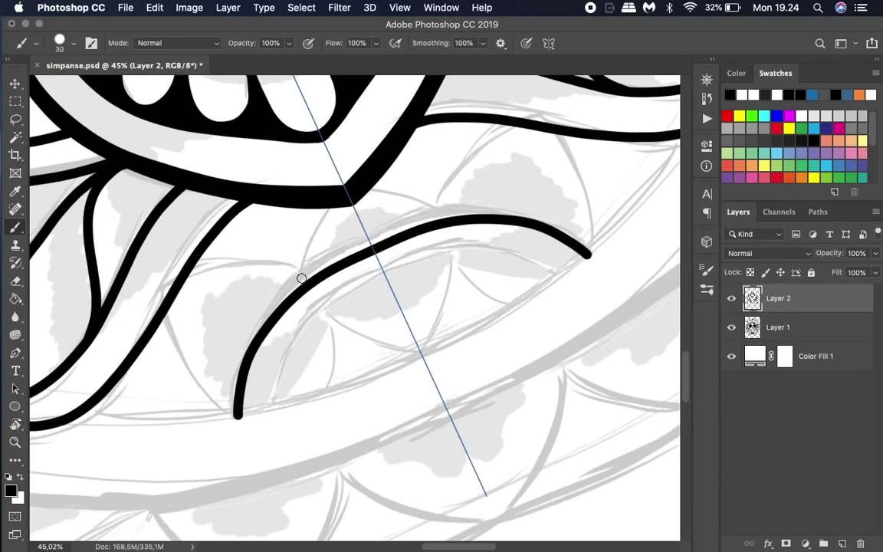
pyautogui.moveTo(302, 283); pyautogui.dragTo(323, 228)
pyautogui.press('r')
pyautogui.moveTo(389, 195)
pyautogui.mouseDown()
pyautogui.moveTo(393, 407)
pyautogui.moveTo(322, 347)
pyautogui.moveTo(397, 213)
pyautogui.mouseUp()
# Step: Ink two shorter, curved leaf lines, redrawing each after undoing an overlong trial
pyautogui.press('z')
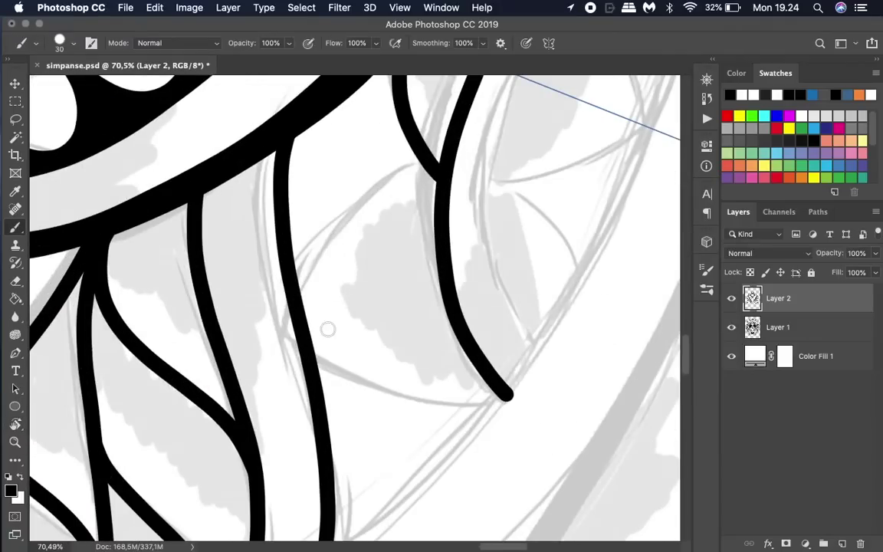
pyautogui.moveTo(314, 328); pyautogui.dragTo(368, 237)
pyautogui.press('cmd+z')
pyautogui.moveTo(313, 341); pyautogui.dragTo(346, 261)
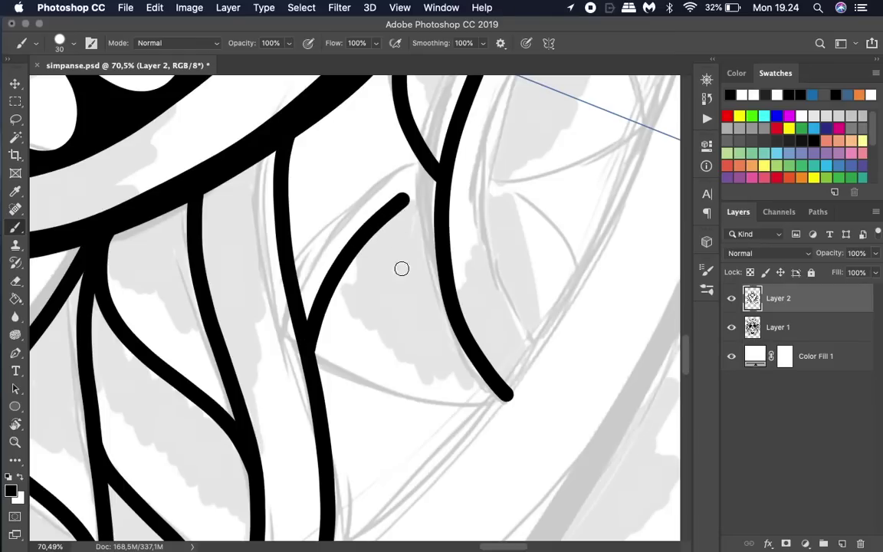
pyautogui.press('r')
pyautogui.moveTo(403, 266)
pyautogui.mouseDown()
pyautogui.moveTo(384, 288)
pyautogui.moveTo(360, 291)
pyautogui.mouseUp()
pyautogui.press('z')
pyautogui.press('r')
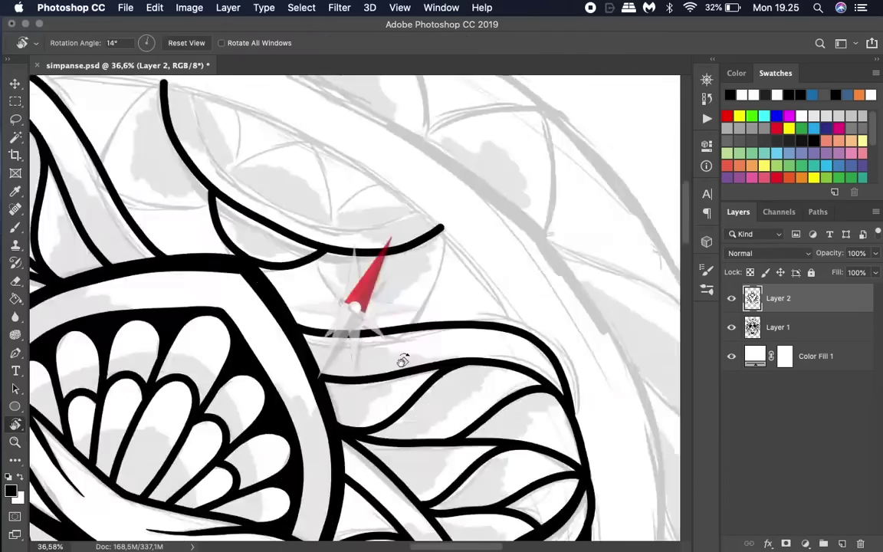
pyautogui.moveTo(402, 359); pyautogui.dragTo(321, 368)
pyautogui.moveTo(330, 324); pyautogui.dragTo(384, 229)
pyautogui.press('cmd+z')
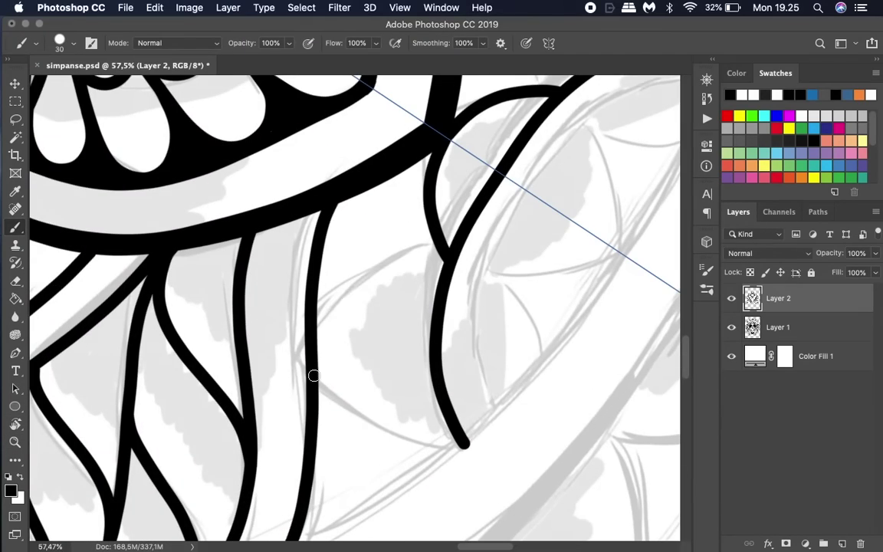
pyautogui.moveTo(316, 357); pyautogui.dragTo(373, 301)
# Step: Ink a curved line up to the leaf junction and the long leaf edge line
pyautogui.press('r')
pyautogui.moveTo(509, 286)
pyautogui.mouseDown()
pyautogui.moveTo(315, 207)
pyautogui.moveTo(438, 343)
pyautogui.mouseUp()
pyautogui.press('z')
pyautogui.moveTo(273, 427); pyautogui.dragTo(359, 277)
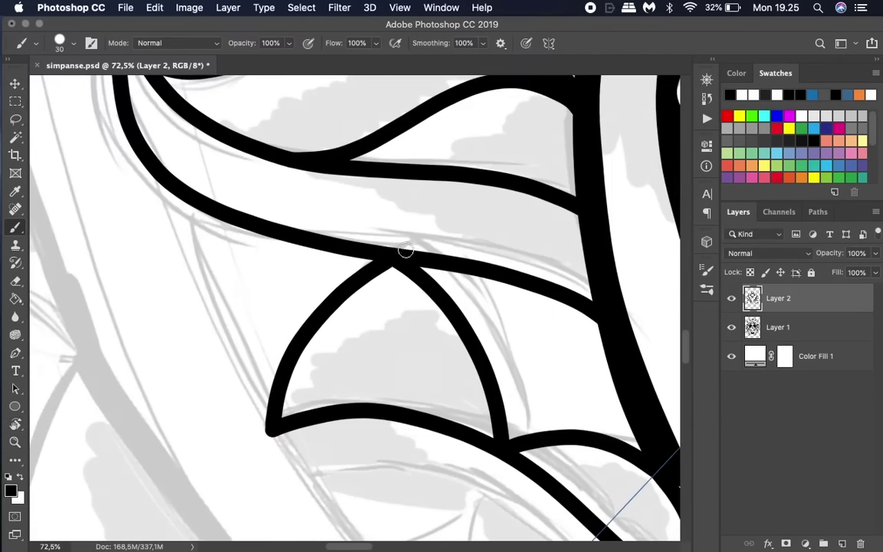
pyautogui.press('r')
pyautogui.moveTo(405, 251)
pyautogui.mouseDown()
pyautogui.moveTo(296, 361)
pyautogui.moveTo(491, 167)
pyautogui.mouseUp()
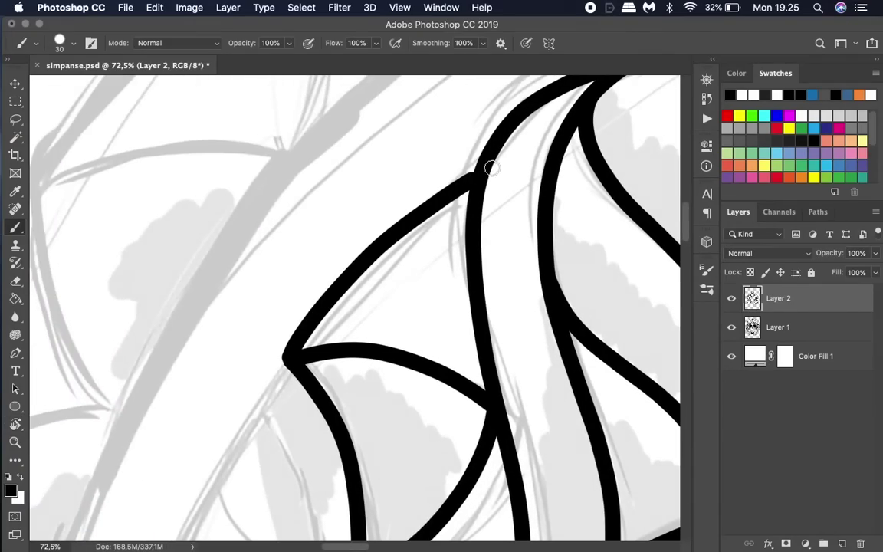
# Step: Redraw the long line up from the stub and ink the leaf arc, then reset rotation
pyautogui.press('h')
pyautogui.press('r')
pyautogui.moveTo(398, 300)
pyautogui.mouseDown()
pyautogui.moveTo(436, 235)
pyautogui.moveTo(233, 355)
pyautogui.mouseUp()
pyautogui.moveTo(282, 287)
pyautogui.mouseDown()
pyautogui.moveTo(310, 361)
pyautogui.moveTo(371, 73)
pyautogui.mouseUp()
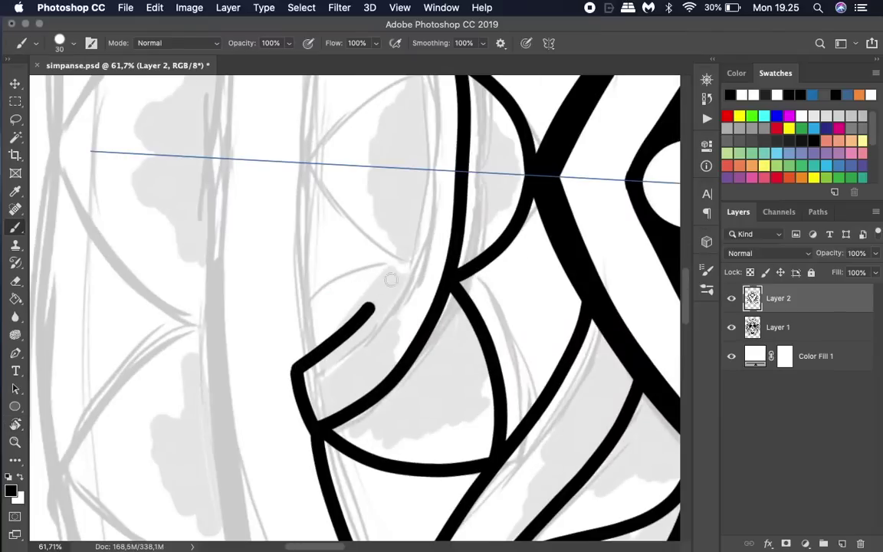
pyautogui.hotkey('ctrl', 'z')
pyautogui.moveTo(297, 371); pyautogui.dragTo(370, 92)
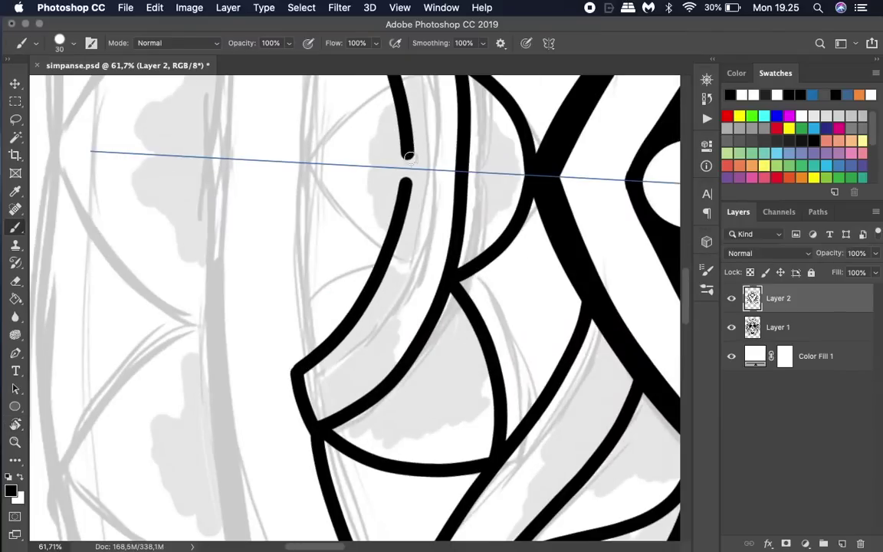
pyautogui.press('r')
pyautogui.moveTo(399, 153); pyautogui.dragTo(325, 368)
pyautogui.moveTo(260, 348); pyautogui.dragTo(407, 77)
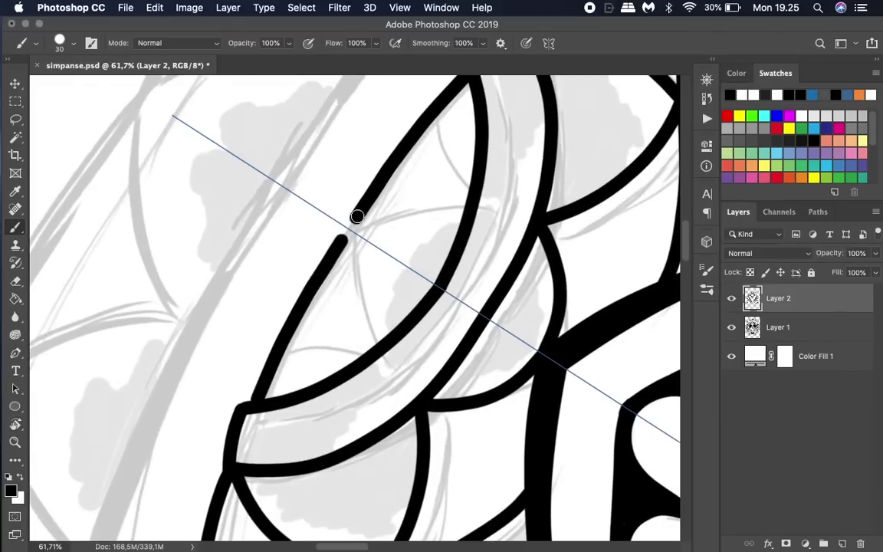
pyautogui.press('r')
pyautogui.moveTo(356, 215)
pyautogui.mouseDown()
pyautogui.moveTo(340, 347)
pyautogui.moveTo(416, 251)
pyautogui.moveTo(424, 366)
pyautogui.mouseUp()
pyautogui.press('r')
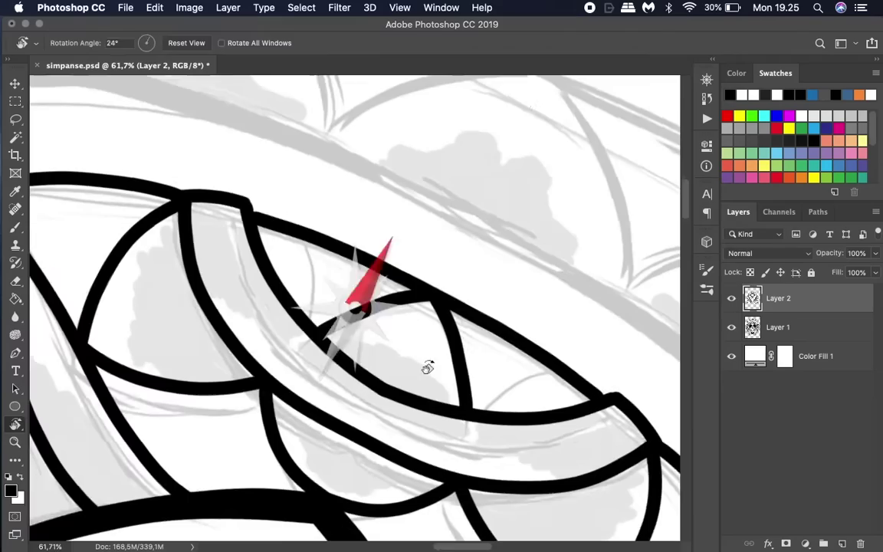
pyautogui.press('r')
pyautogui.press('Escape')
# Step: Zoom in on the left sunglass lens and ink a longer line beside its frame
pyautogui.press('z')
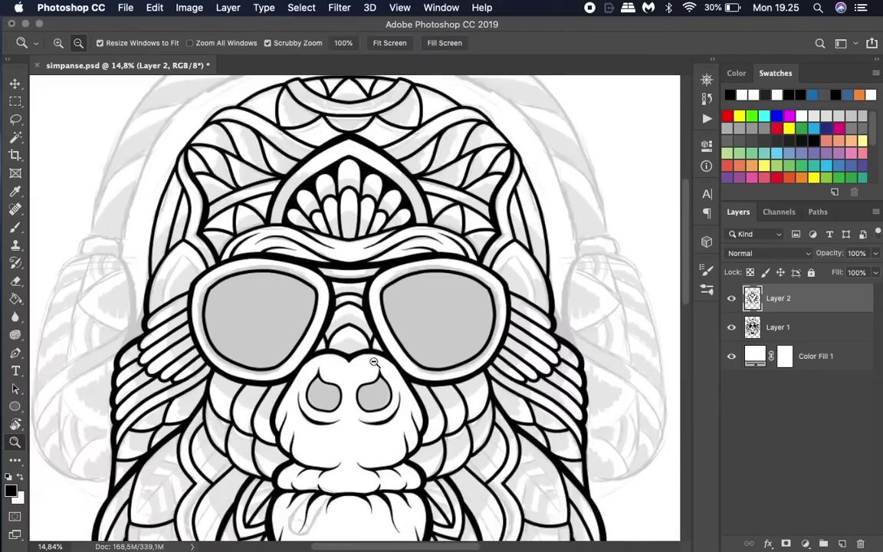
pyautogui.hotkey('ctrl', '0')
pyautogui.click(344, 309)
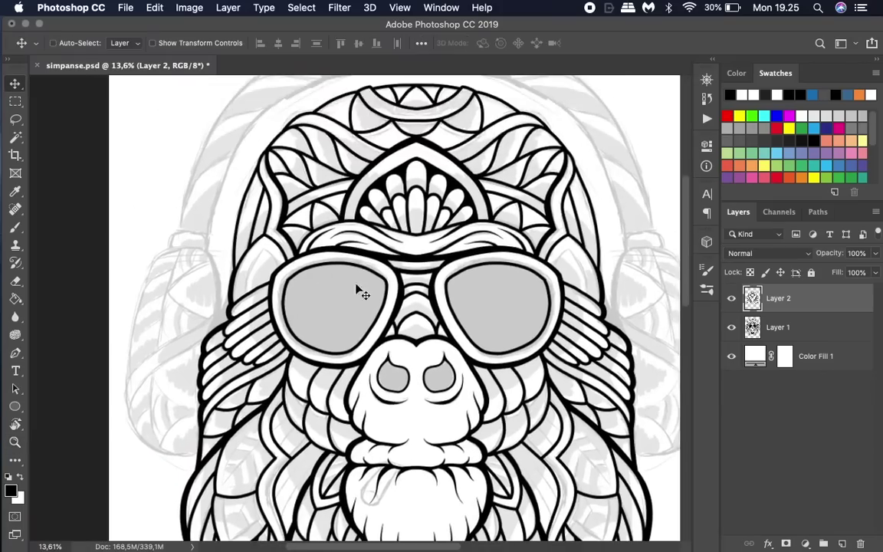
pyautogui.moveTo(357, 290)
pyautogui.mouseDown()
pyautogui.moveTo(252, 237)
pyautogui.moveTo(276, 230)
pyautogui.moveTo(215, 325)
pyautogui.mouseUp()
pyautogui.press('b')
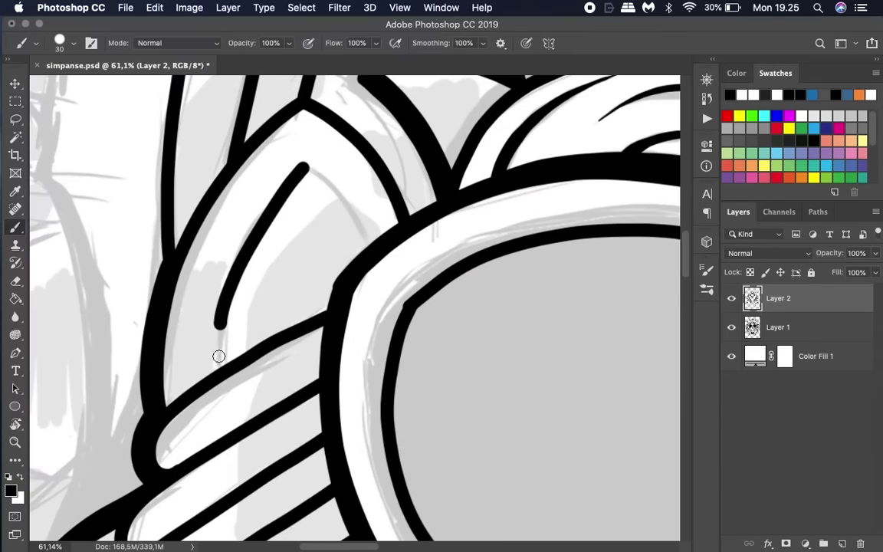
pyautogui.hotkey('ctrl', 'z')
pyautogui.moveTo(225, 364); pyautogui.dragTo(239, 243)
pyautogui.hotkey('ctrl', 'z')
pyautogui.moveTo(287, 165); pyautogui.dragTo(201, 360)
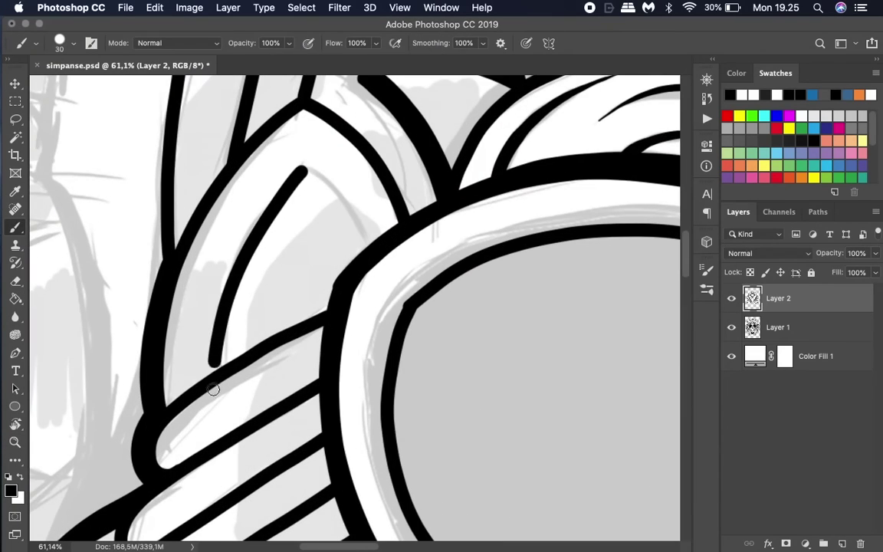
# Step: Add a short stroke near the lens frame and return the canvas to upright
pyautogui.press('r')
pyautogui.moveTo(376, 215); pyautogui.dragTo(283, 238)
pyautogui.press('z')
pyautogui.click(229, 317)
pyautogui.press('b')
pyautogui.moveTo(198, 277); pyautogui.dragTo(295, 231)
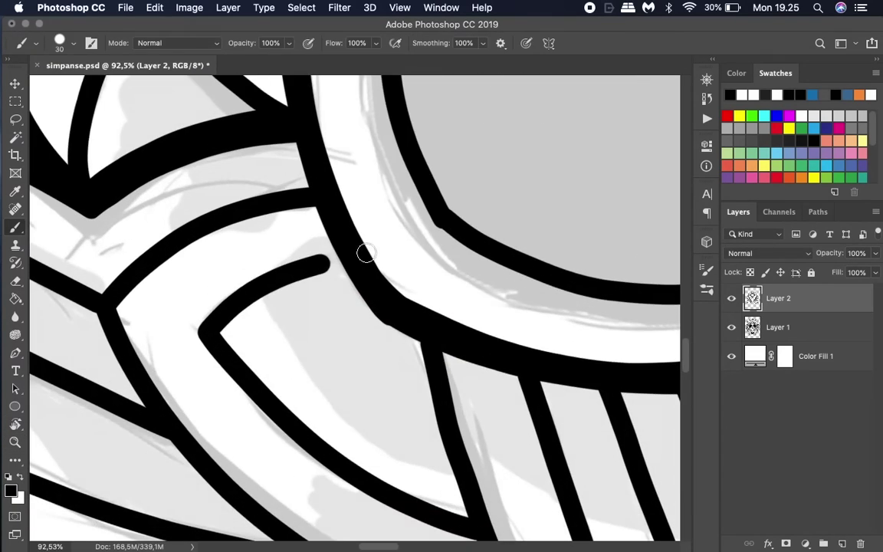
pyautogui.moveTo(365, 253)
pyautogui.mouseDown()
pyautogui.moveTo(321, 322)
pyautogui.moveTo(505, 347)
pyautogui.moveTo(424, 355)
pyautogui.moveTo(438, 293)
pyautogui.mouseUp()
pyautogui.press('r')
pyautogui.press('z')
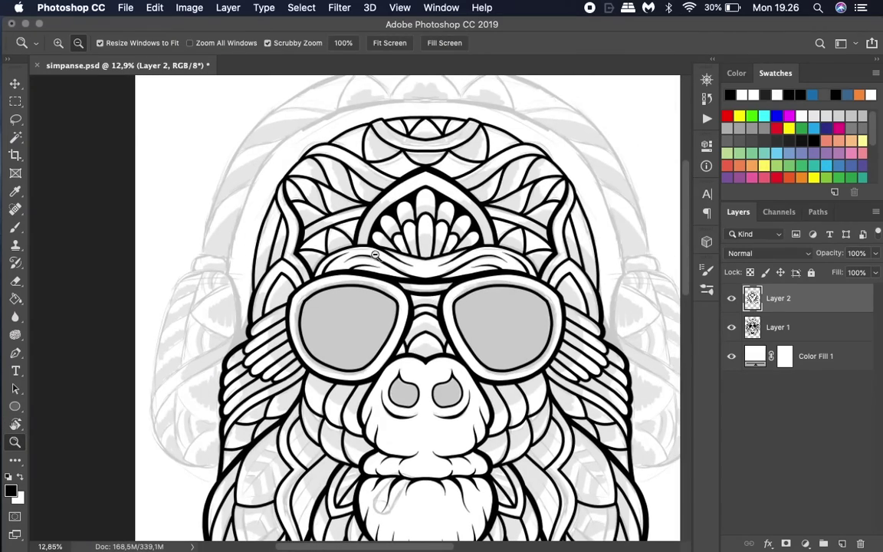
# Step: Zoom out to the whole face, then zoom in on the chin and left leaves
pyautogui.scroll(-2, 368, 260)
pyautogui.moveTo(512, 306); pyautogui.dragTo(386, 281)
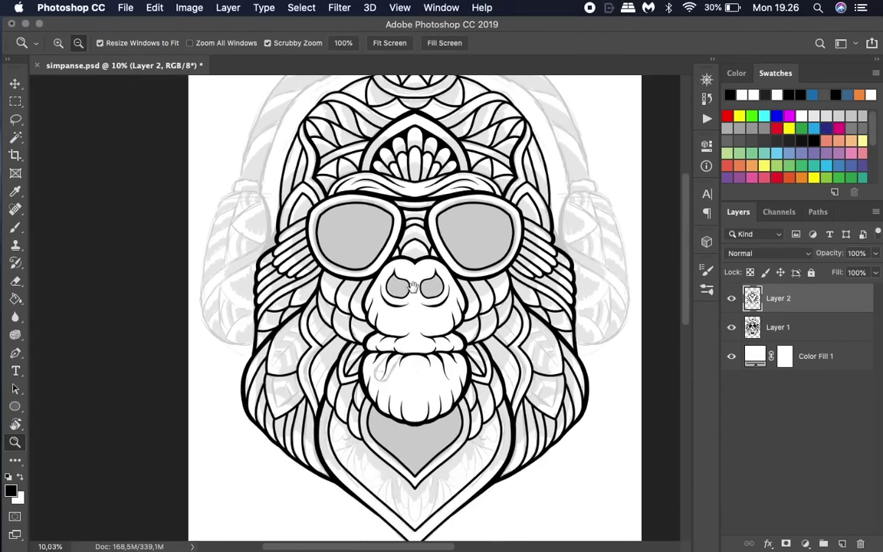
pyautogui.scroll(3, 430, 215)
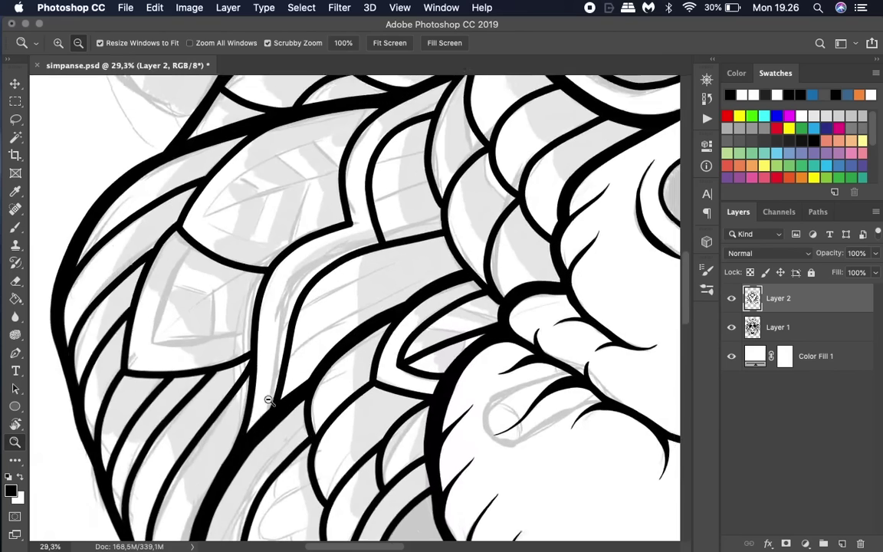
pyautogui.press('b')
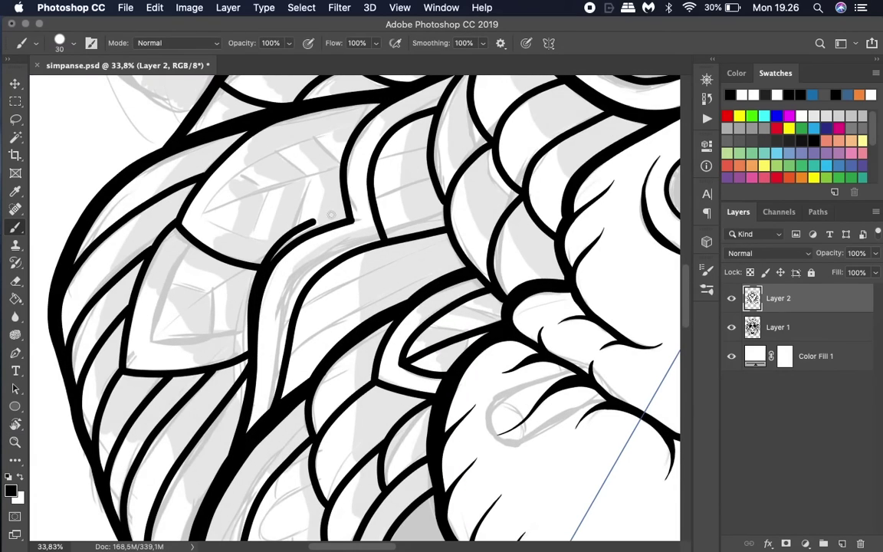
pyautogui.scroll(2, 278, 247)
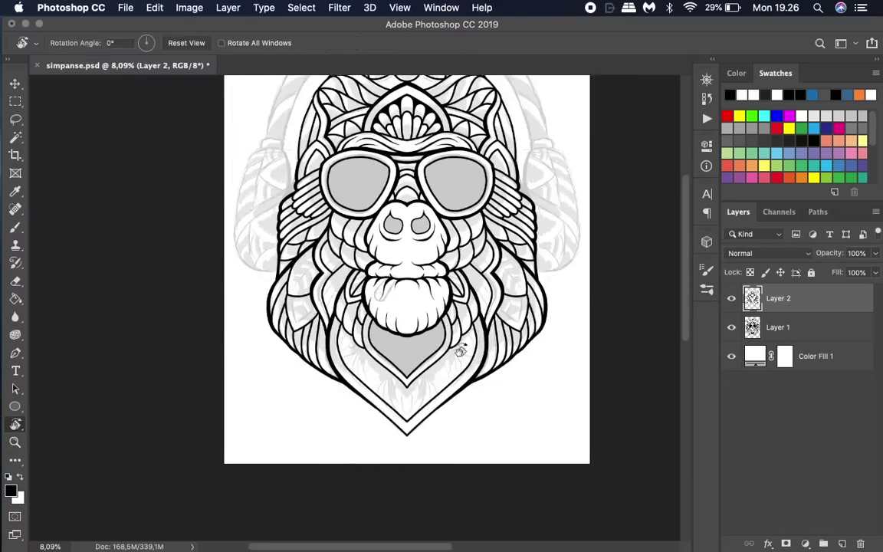
pyautogui.moveTo(460, 352); pyautogui.dragTo(490, 216)
pyautogui.press('z')
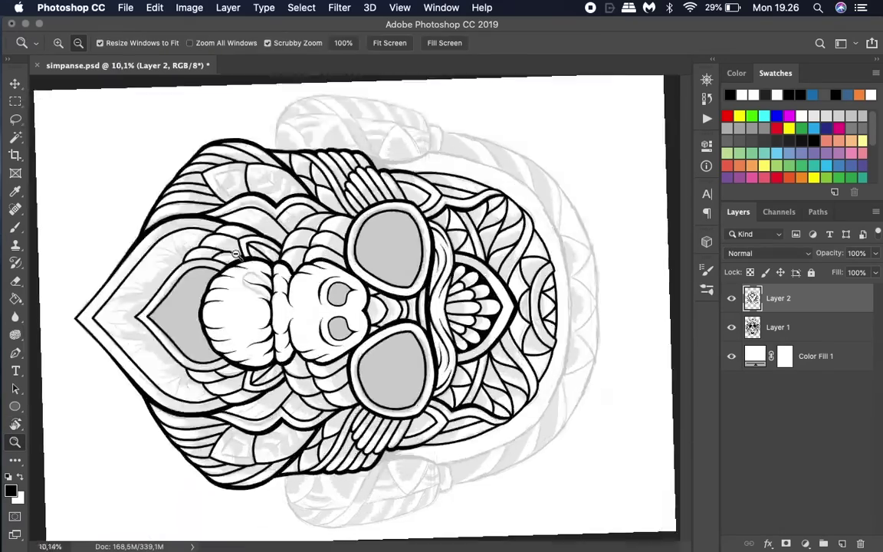
pyautogui.moveTo(123, 302); pyautogui.dragTo(153, 354)
# Step: Close the small fur segment beside the beard and zoom out to the whole chimp
pyautogui.press('b')
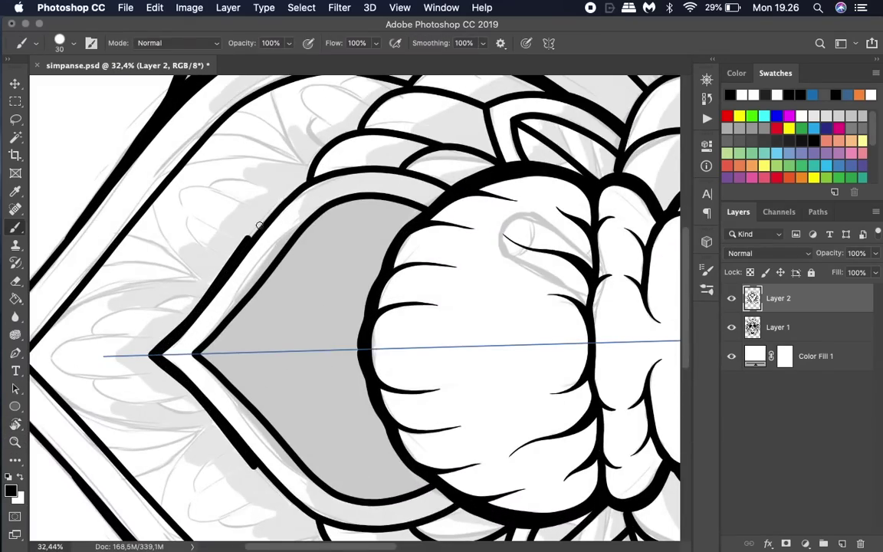
pyautogui.moveTo(315, 171); pyautogui.dragTo(240, 266)
pyautogui.moveTo(271, 228); pyautogui.dragTo(290, 231)
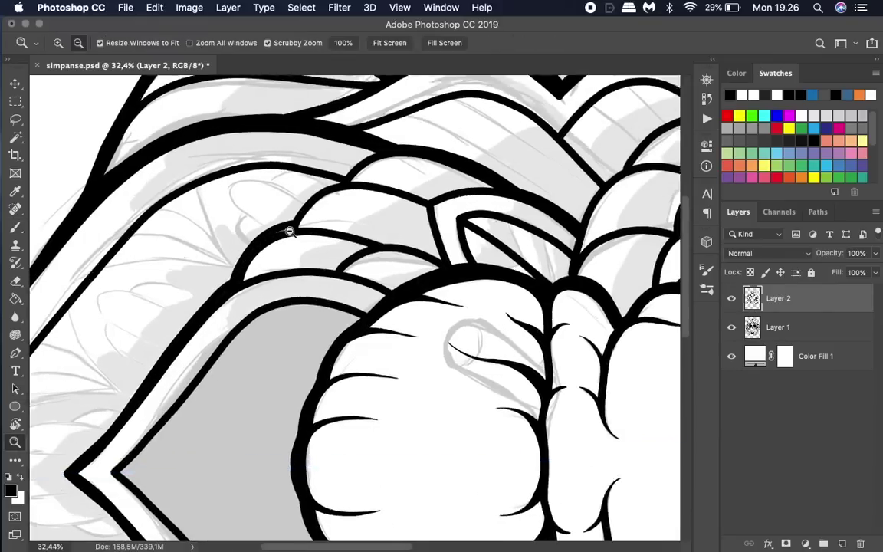
pyautogui.scroll(3, 186, 340)
pyautogui.hscroll(3, 186, 341)
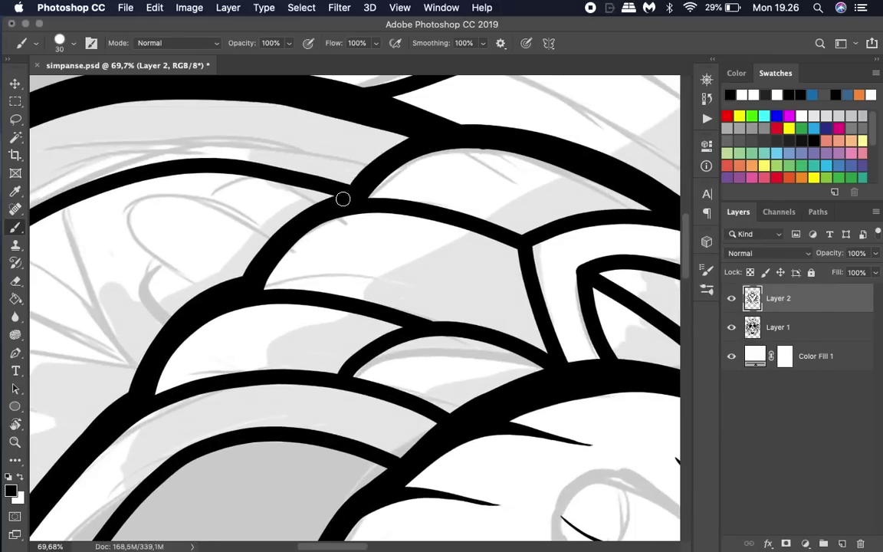
pyautogui.moveTo(270, 276); pyautogui.dragTo(341, 335)
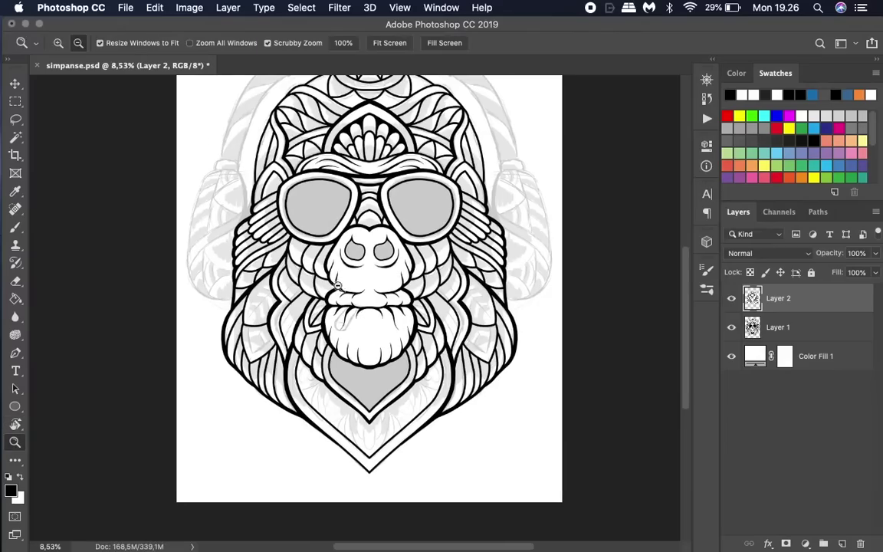
# Step: Zoom in on the ear cup sketch and ink a black curve along its outline
pyautogui.moveTo(351, 274); pyautogui.dragTo(244, 232)
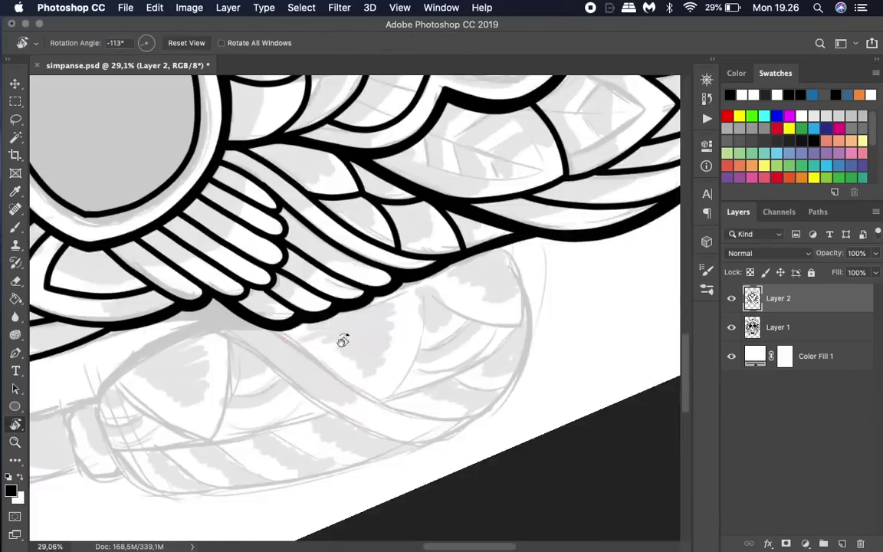
pyautogui.moveTo(238, 341); pyautogui.dragTo(209, 219)
pyautogui.press('b')
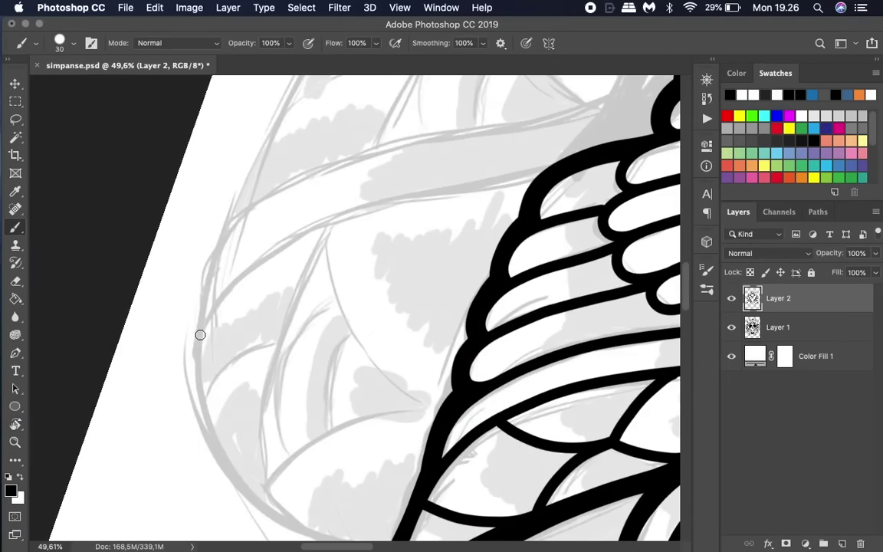
pyautogui.moveTo(554, 167)
pyautogui.mouseDown()
pyautogui.moveTo(363, 314)
pyautogui.moveTo(391, 285)
pyautogui.moveTo(325, 282)
pyautogui.moveTo(207, 221)
pyautogui.moveTo(111, 280)
pyautogui.mouseUp()
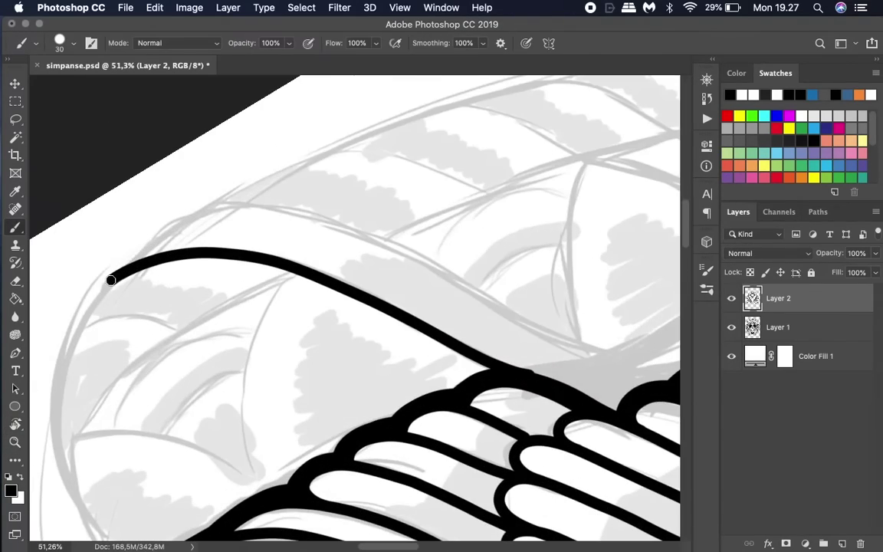
pyautogui.moveTo(251, 204)
pyautogui.mouseDown()
pyautogui.moveTo(291, 138)
pyautogui.moveTo(218, 315)
pyautogui.mouseUp()
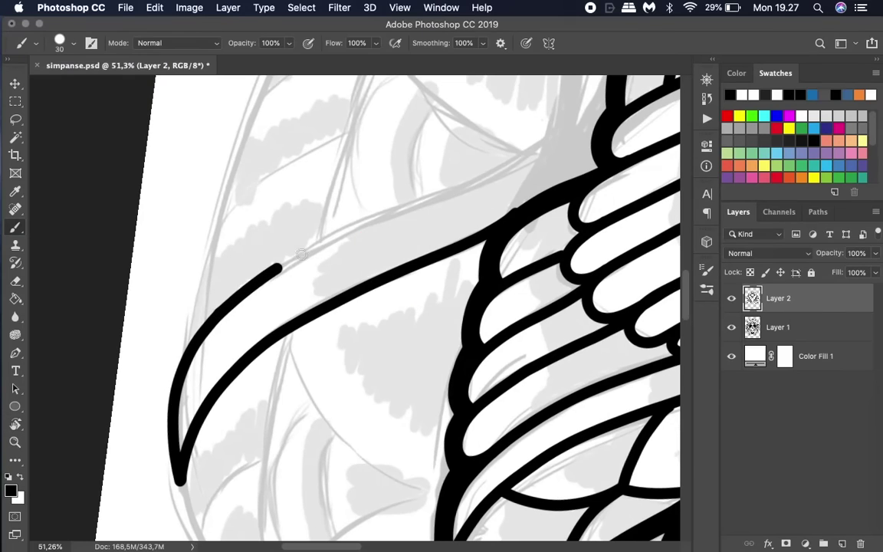
pyautogui.moveTo(559, 138); pyautogui.dragTo(428, 282)
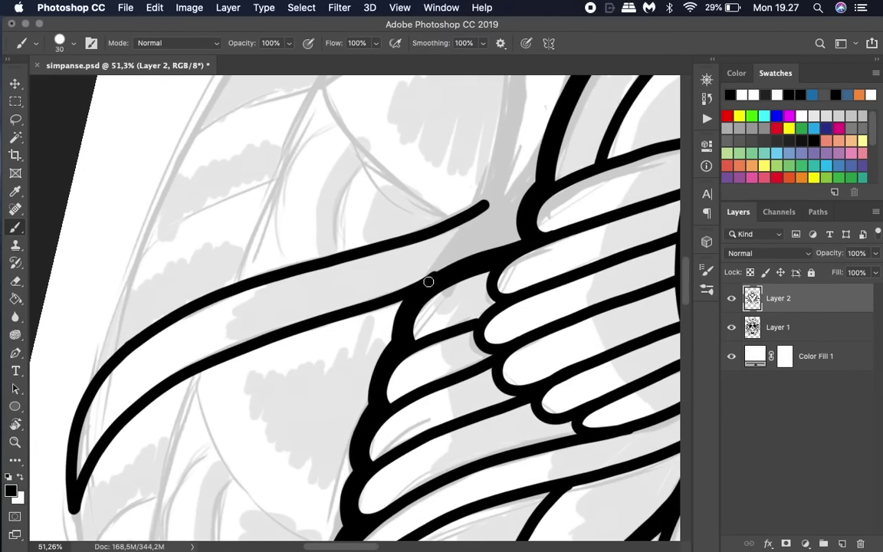
pyautogui.moveTo(497, 197)
pyautogui.mouseDown()
pyautogui.moveTo(450, 285)
pyautogui.moveTo(398, 329)
pyautogui.moveTo(358, 394)
pyautogui.moveTo(429, 342)
pyautogui.moveTo(473, 349)
pyautogui.moveTo(361, 403)
pyautogui.mouseUp()
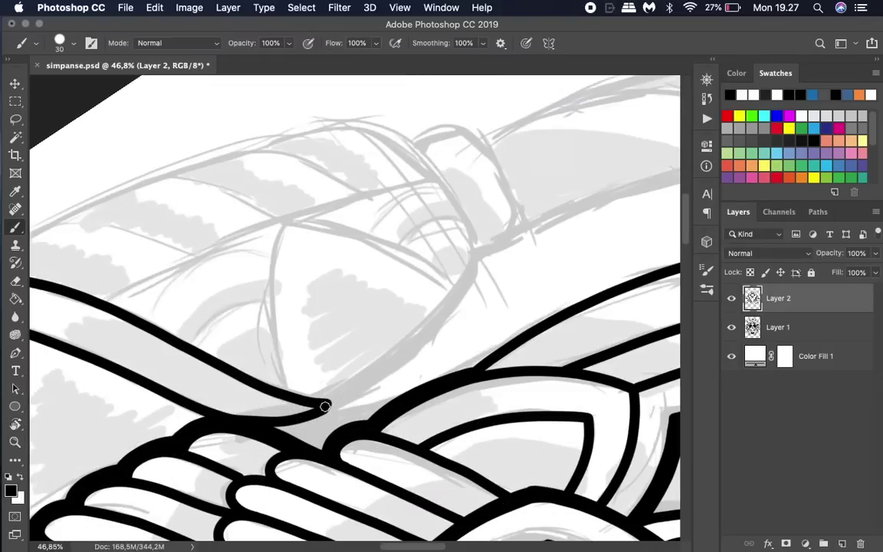
# Step: Undo the rough strokes and redraw the ear cup outline down to the band
pyautogui.moveTo(420, 375); pyautogui.dragTo(416, 263)
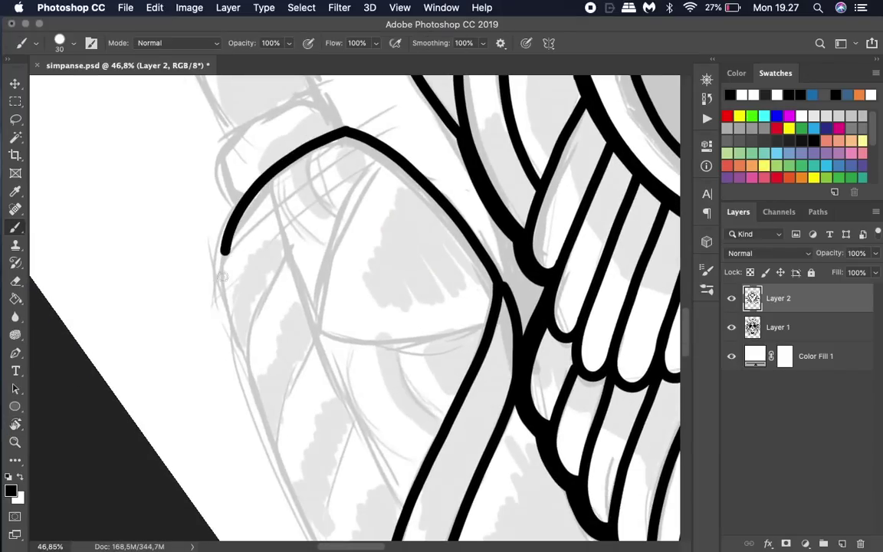
pyautogui.moveTo(290, 305)
pyautogui.mouseDown()
pyautogui.moveTo(414, 197)
pyautogui.moveTo(368, 146)
pyautogui.mouseUp()
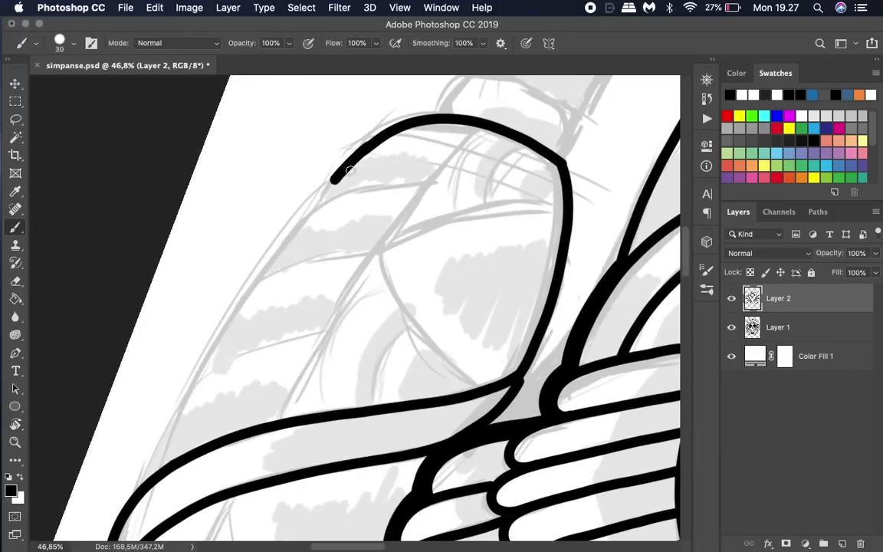
pyautogui.moveTo(310, 214); pyautogui.dragTo(431, 104)
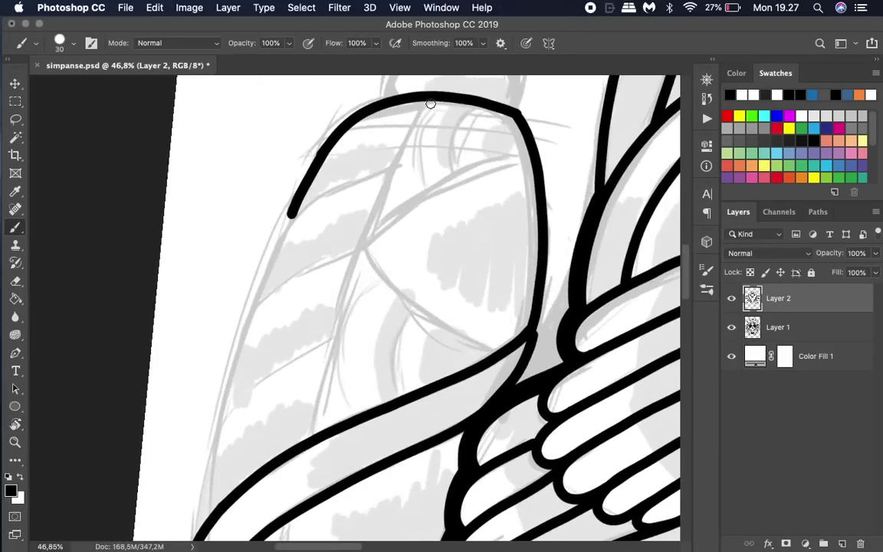
pyautogui.press('super+z')
pyautogui.moveTo(218, 387)
pyautogui.mouseDown()
pyautogui.moveTo(311, 288)
pyautogui.moveTo(259, 204)
pyautogui.moveTo(310, 287)
pyautogui.moveTo(175, 404)
pyautogui.moveTo(293, 251)
pyautogui.mouseUp()
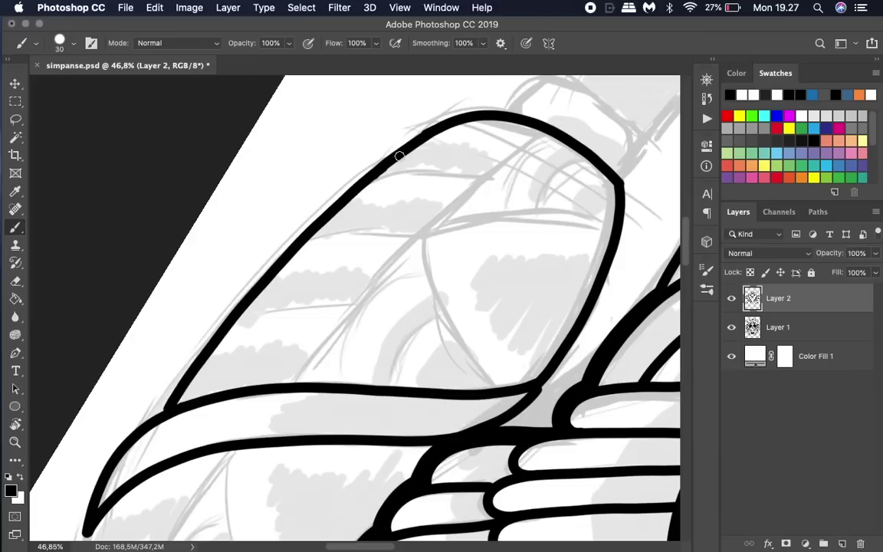
pyautogui.press('super+z')
pyautogui.moveTo(389, 169)
pyautogui.mouseDown()
pyautogui.moveTo(351, 191)
pyautogui.moveTo(179, 366)
pyautogui.mouseUp()
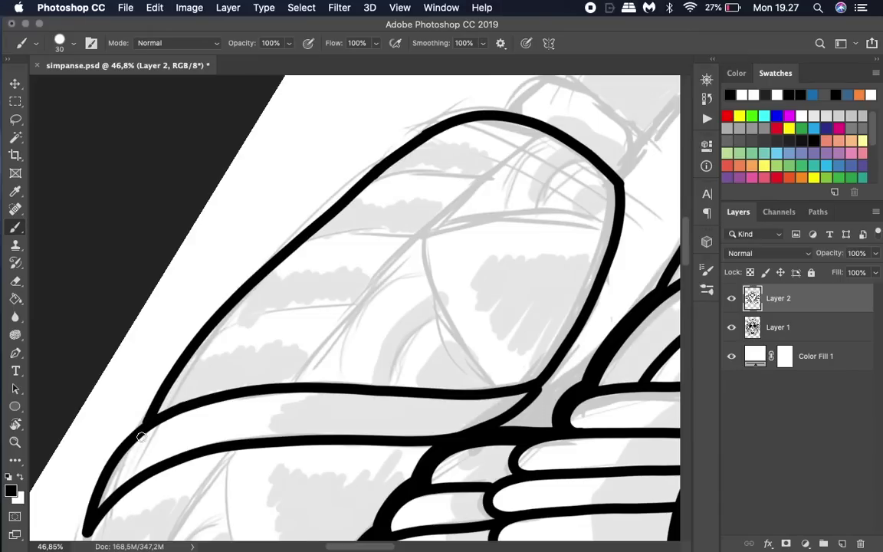
# Step: Rotate and zoom the view to reorient around the ear cup and the chimp's hand
pyautogui.press('z')
pyautogui.keyDown('alt'); pyautogui.click(292, 300); pyautogui.keyUp('alt')
pyautogui.press('r')
pyautogui.moveTo(292, 299)
pyautogui.mouseDown()
pyautogui.moveTo(183, 315)
pyautogui.moveTo(348, 201)
pyautogui.moveTo(350, 134)
pyautogui.mouseUp()
pyautogui.press('z')
pyautogui.press('b')
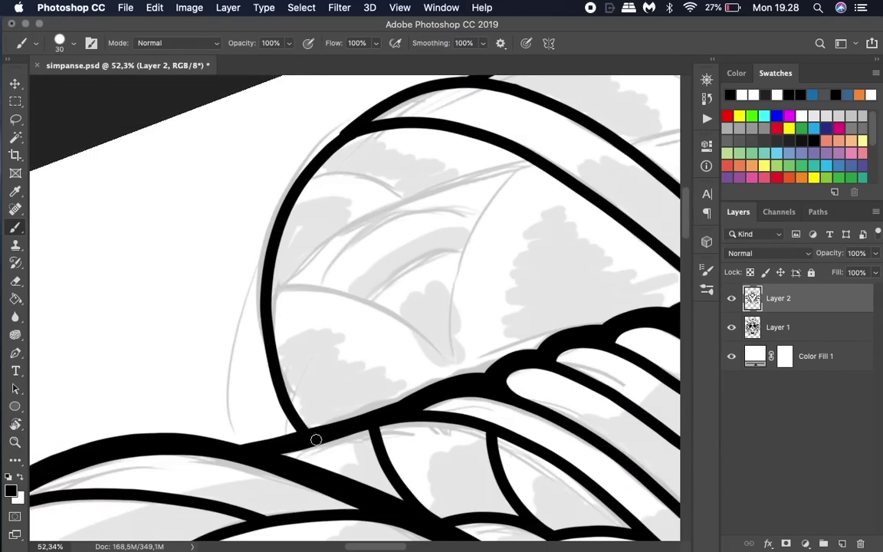
pyautogui.press('z')
pyautogui.moveTo(359, 347); pyautogui.dragTo(395, 243)
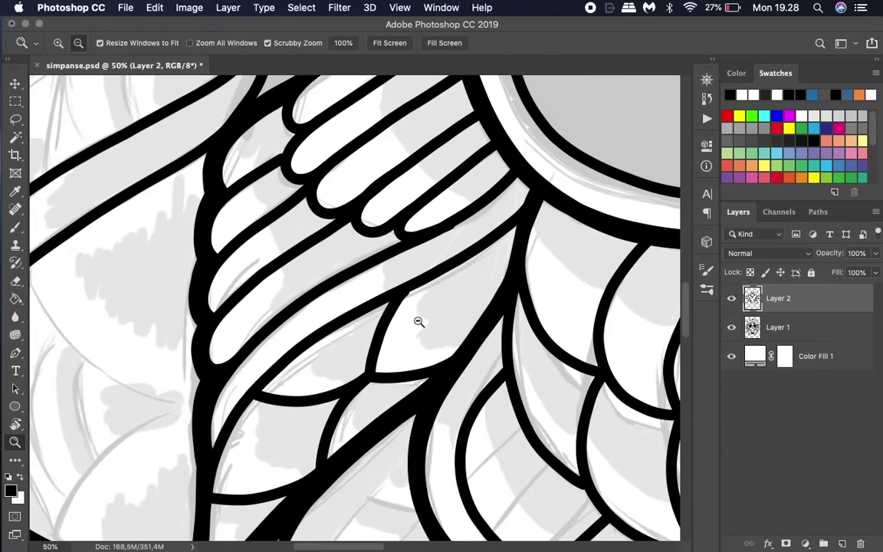
pyautogui.moveTo(419, 322)
pyautogui.mouseDown()
pyautogui.moveTo(423, 280)
pyautogui.moveTo(456, 283)
pyautogui.moveTo(529, 395)
pyautogui.moveTo(191, 272)
pyautogui.moveTo(166, 354)
pyautogui.mouseUp()
pyautogui.press('r')
pyautogui.press('z')
pyautogui.press('b')
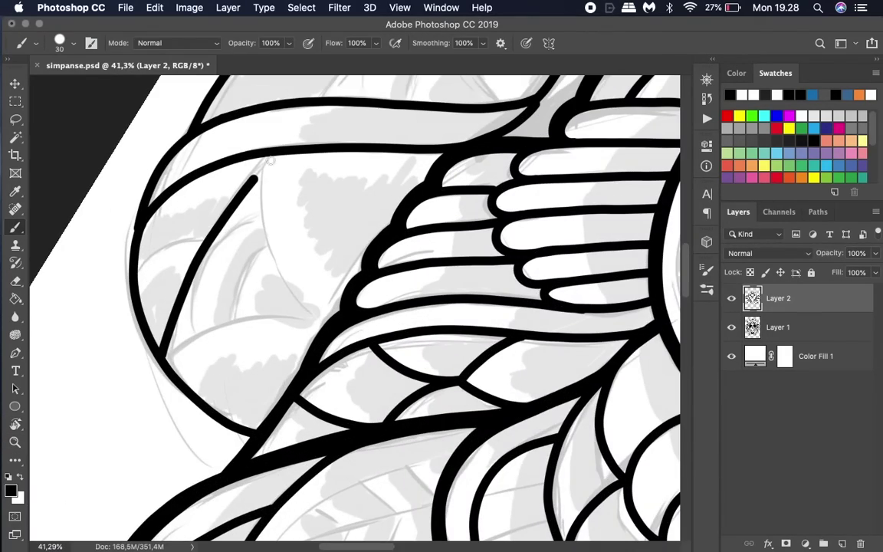
# Step: Ink the curved top rim cap of the ear cup and zoom out to the face
pyautogui.moveTo(270, 159); pyautogui.dragTo(187, 288)
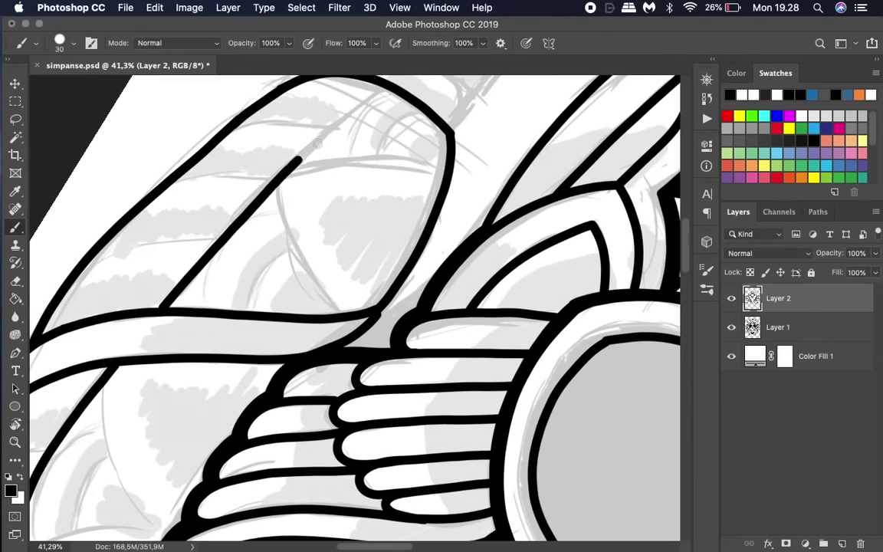
pyautogui.press('z')
pyautogui.moveTo(315, 190)
pyautogui.mouseDown()
pyautogui.moveTo(337, 211)
pyautogui.moveTo(268, 186)
pyautogui.mouseUp()
pyautogui.press('r')
pyautogui.press('z')
pyautogui.press('b')
pyautogui.moveTo(241, 272); pyautogui.dragTo(375, 181)
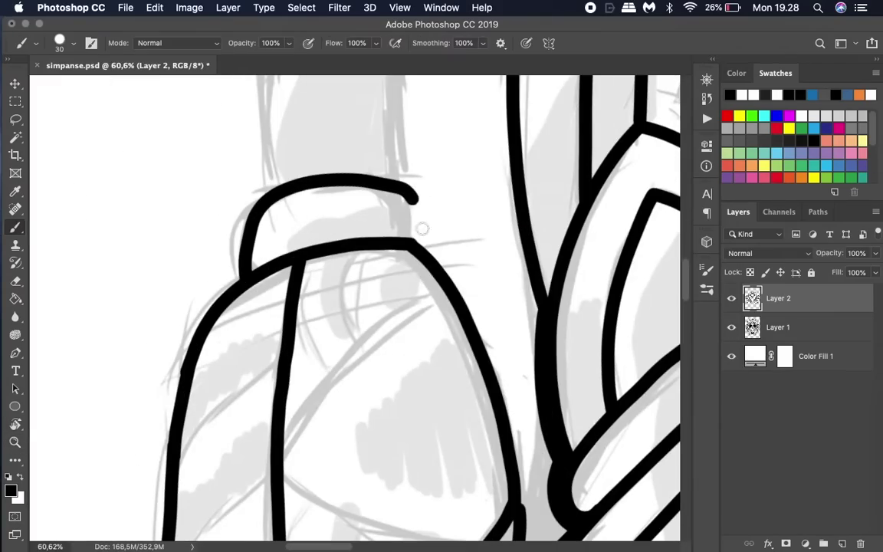
pyautogui.press('z')
pyautogui.moveTo(423, 229); pyautogui.dragTo(305, 310)
# Step: Straighten the view, zoom in on the headphone band and undo the long curved stroke
pyautogui.press('r')
pyautogui.press('Escape')
pyautogui.press('z')
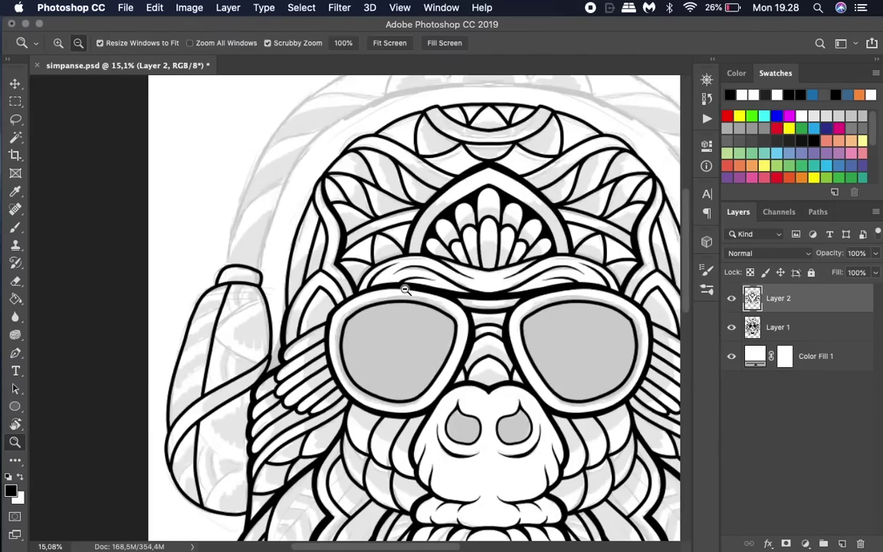
pyautogui.moveTo(406, 289); pyautogui.dragTo(322, 292)
pyautogui.press('r')
pyautogui.press('z')
pyautogui.moveTo(253, 295); pyautogui.dragTo(165, 297)
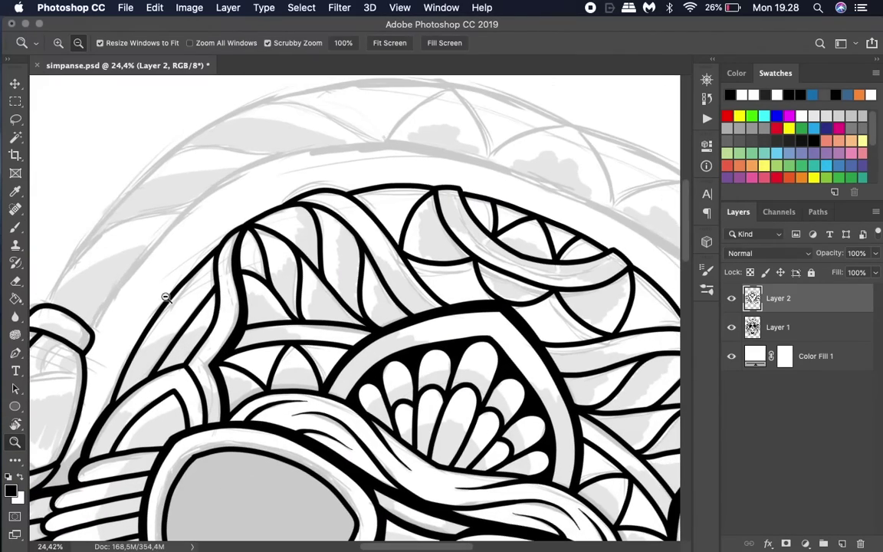
pyautogui.press('b')
pyautogui.hotkey('ctrl', 'z')
# Step: Try an arc stroke along the headphone band, check it zoomed out, then undo it
pyautogui.moveTo(90, 331); pyautogui.dragTo(148, 251)
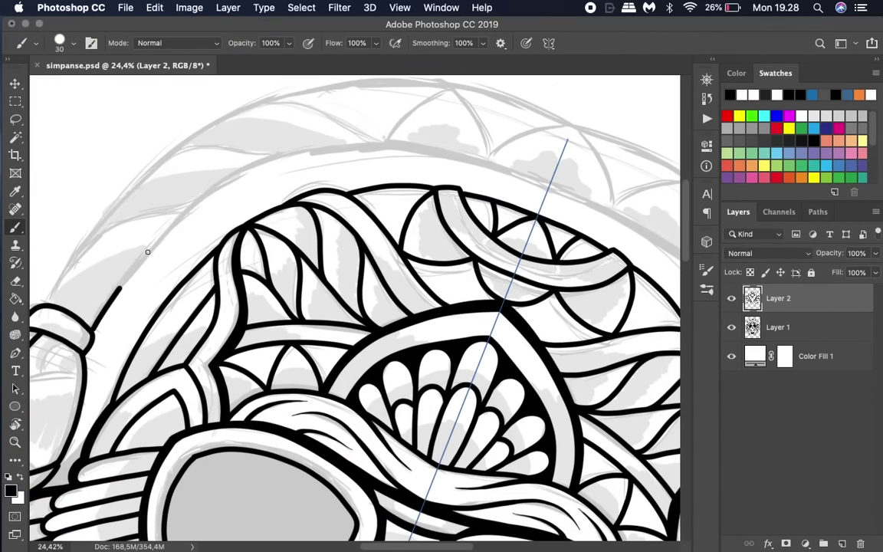
pyautogui.press('z')
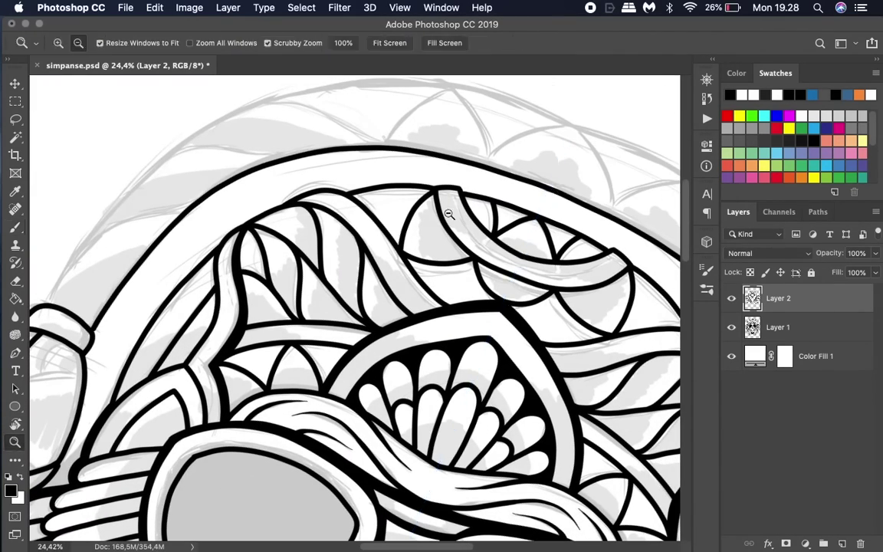
pyautogui.moveTo(549, 187); pyautogui.dragTo(108, 350)
pyautogui.press('z')
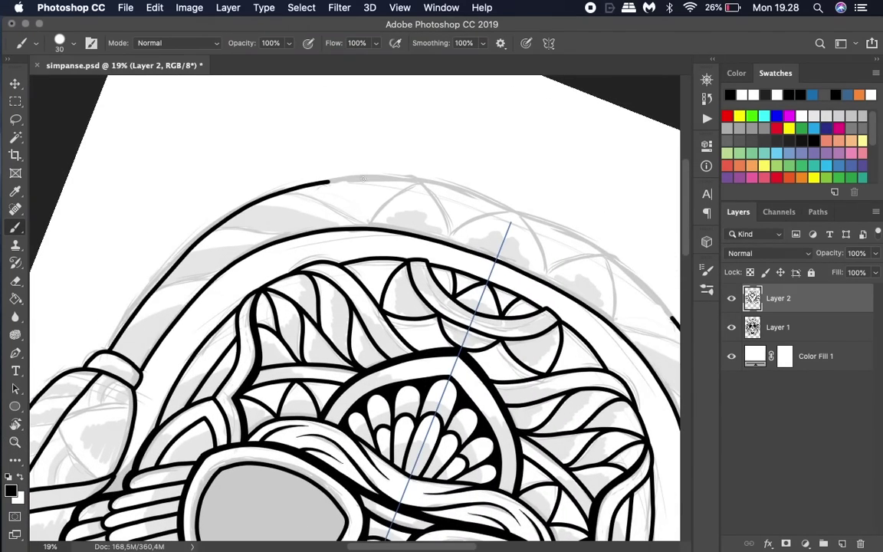
pyautogui.press('z')
pyautogui.moveTo(526, 212); pyautogui.dragTo(167, 326)
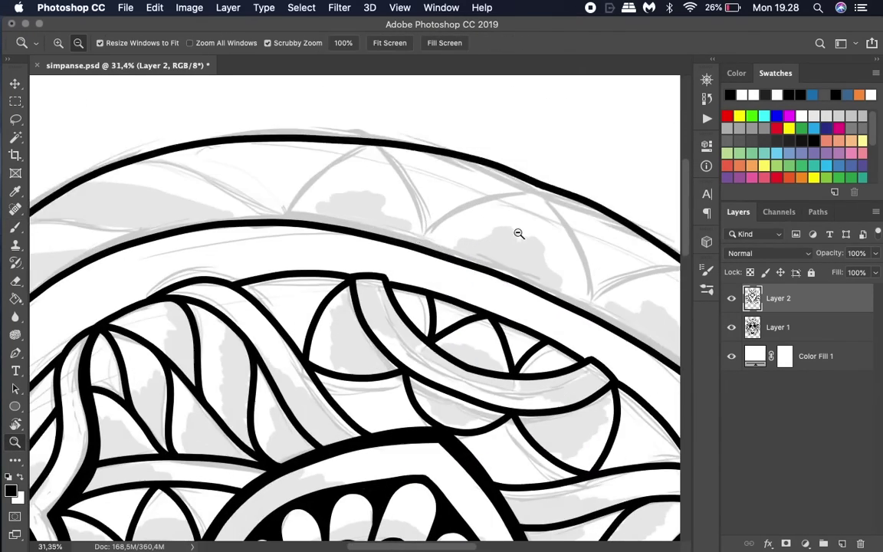
pyautogui.scroll(1, 175, 314)
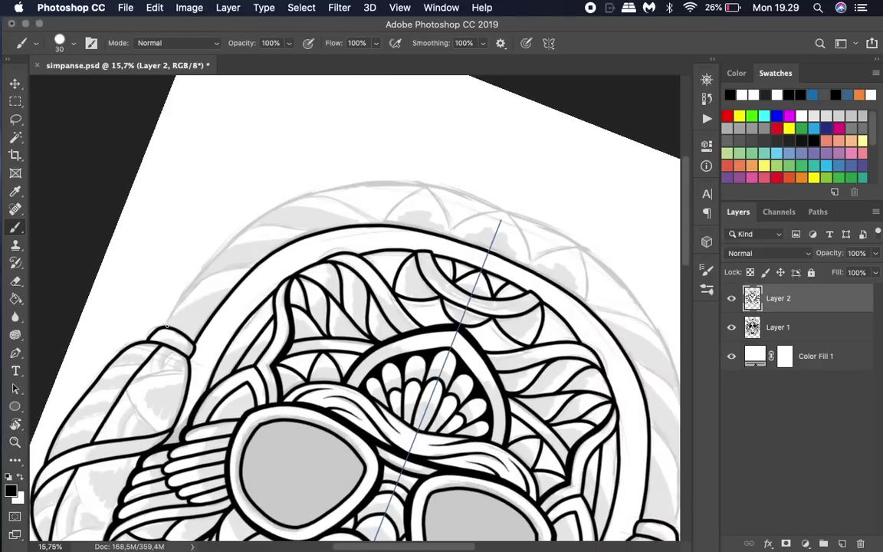
pyautogui.hotkey('ctrl', 'z')
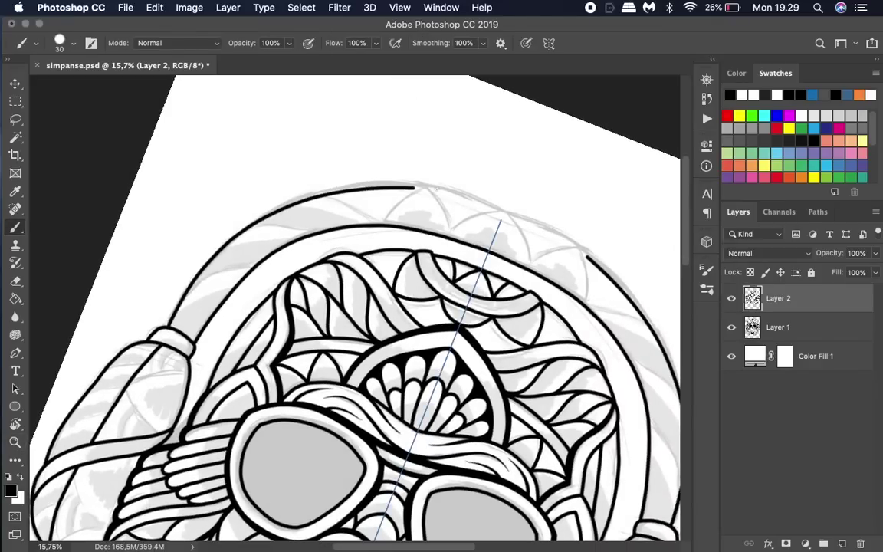
# Step: Straighten the canvas and ink a divider curve inside the headphone band
pyautogui.press('z')
pyautogui.moveTo(508, 211)
pyautogui.mouseDown()
pyautogui.moveTo(357, 227)
pyautogui.moveTo(379, 139)
pyautogui.mouseUp()
pyautogui.press('r')
pyautogui.scroll(5, 357, 226)
pyautogui.press('b')
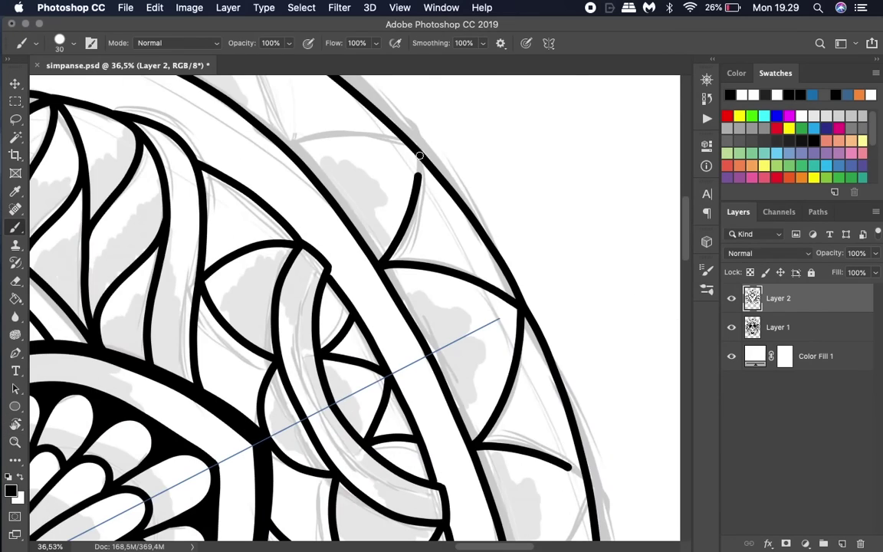
pyautogui.press('r')
pyautogui.moveTo(445, 126)
pyautogui.mouseDown()
pyautogui.moveTo(383, 96)
pyautogui.moveTo(328, 280)
pyautogui.moveTo(255, 301)
pyautogui.mouseUp()
# Step: Rotate the canvas for drawing, then reset rotation to 0° and frame the whole head
pyautogui.press('z')
pyautogui.press('b')
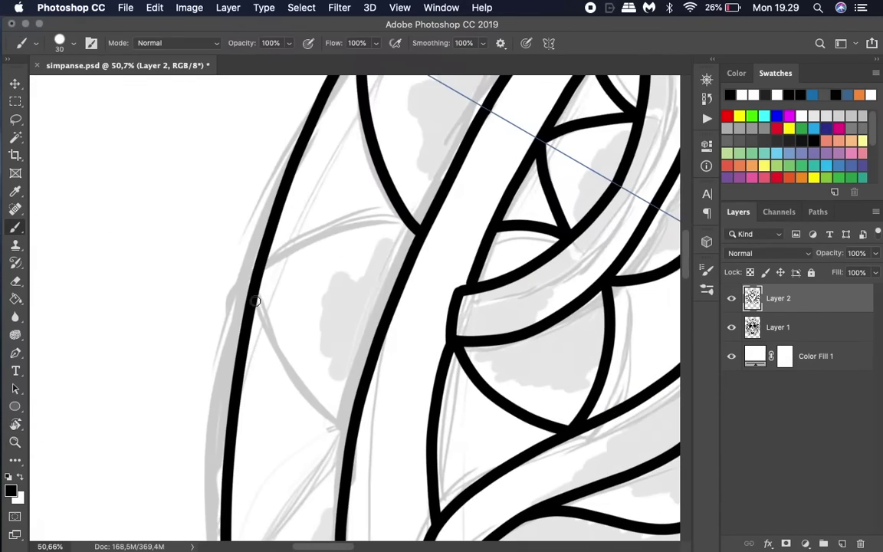
pyautogui.moveTo(389, 264); pyautogui.dragTo(375, 256)
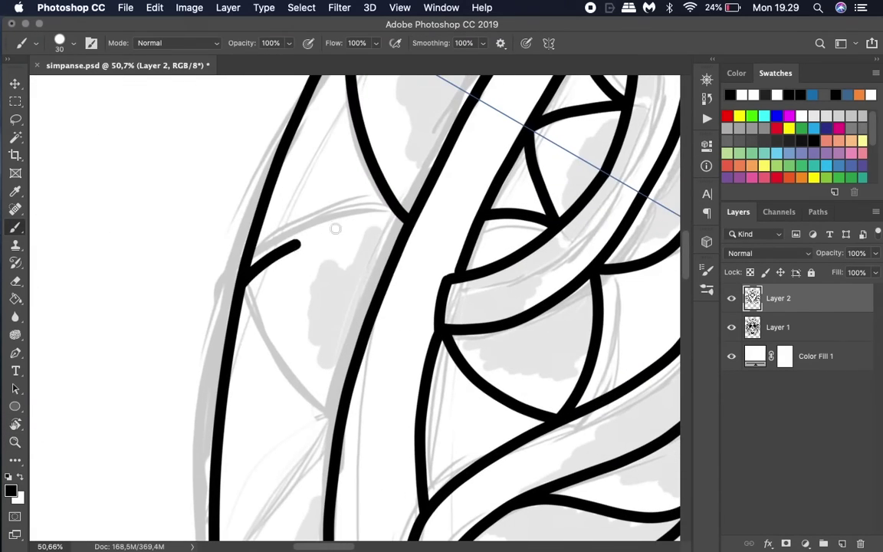
pyautogui.press('r')
pyautogui.moveTo(335, 228)
pyautogui.mouseDown()
pyautogui.moveTo(423, 295)
pyautogui.moveTo(359, 216)
pyautogui.mouseUp()
pyautogui.press('b')
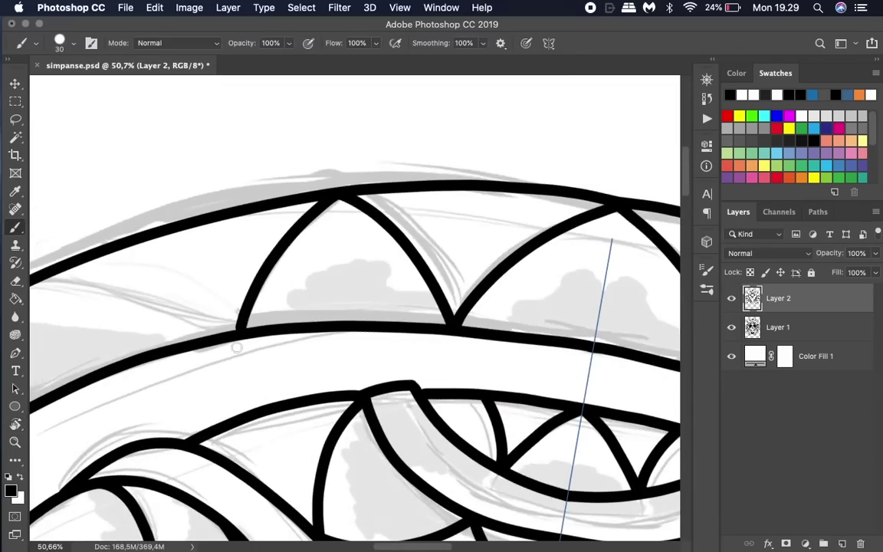
pyautogui.press('z')
pyautogui.keyDown('alt'); pyautogui.click(260, 351); pyautogui.keyUp('alt')
pyautogui.press('r')
pyautogui.moveTo(326, 311)
pyautogui.mouseDown()
pyautogui.moveTo(417, 252)
pyautogui.moveTo(360, 253)
pyautogui.moveTo(430, 261)
pyautogui.mouseUp()
# Step: Reframe the head and draw a black stroke joining the fur line
pyautogui.press('Escape')
pyautogui.press('z')
pyautogui.press('r')
pyautogui.press('z')
pyautogui.moveTo(329, 305); pyautogui.dragTo(373, 305)
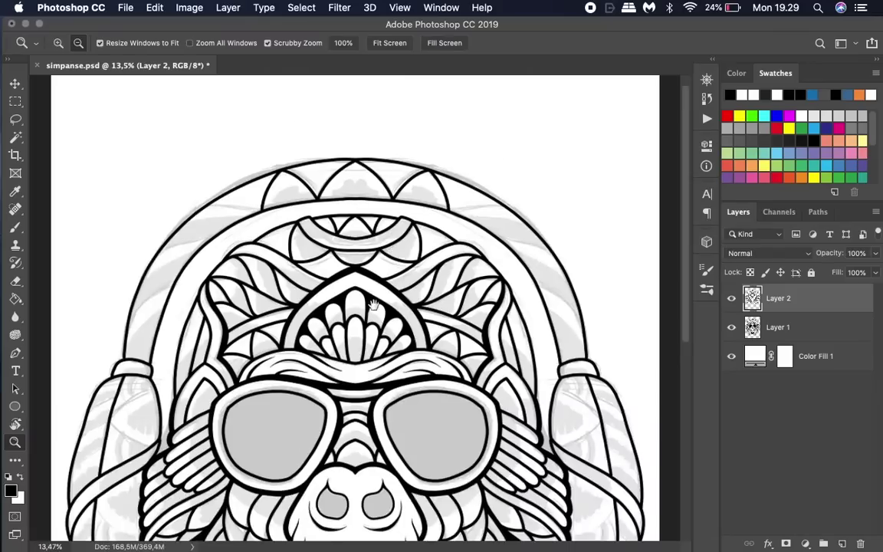
pyautogui.scroll(5, 373, 306)
pyautogui.scroll(5, 315, 276)
pyautogui.press('b')
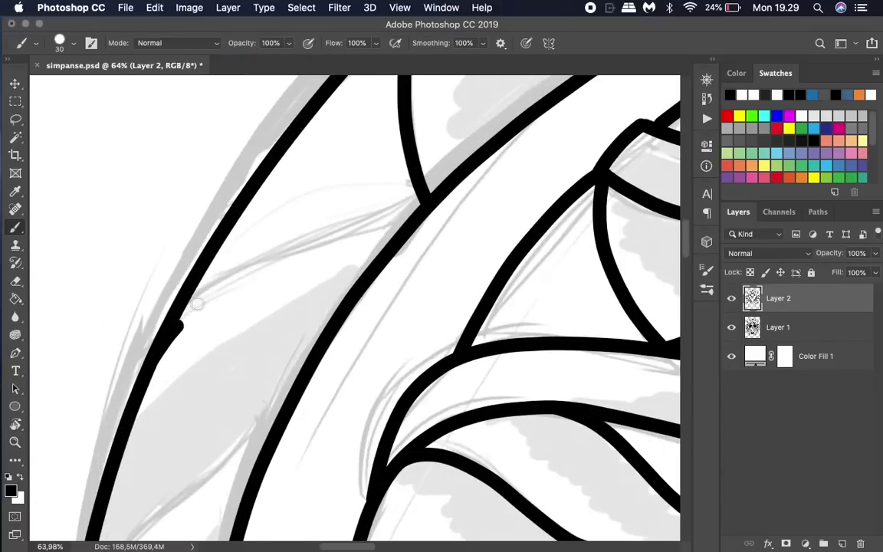
pyautogui.moveTo(198, 305); pyautogui.dragTo(367, 233)
# Step: Add fur strokes curving up from the left line and joining the left and middle lines
pyautogui.moveTo(442, 191); pyautogui.dragTo(179, 417)
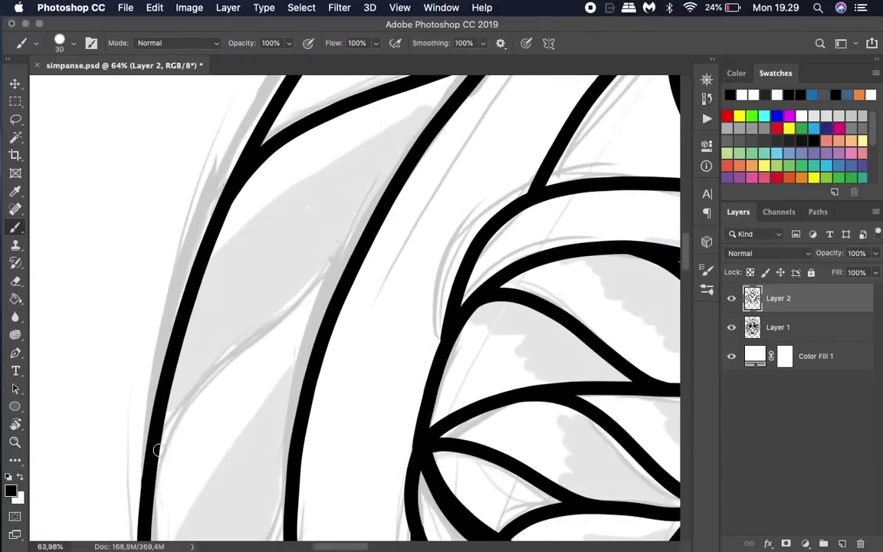
pyautogui.moveTo(158, 450); pyautogui.dragTo(344, 278)
pyautogui.press('r')
pyautogui.moveTo(374, 229); pyautogui.dragTo(321, 251)
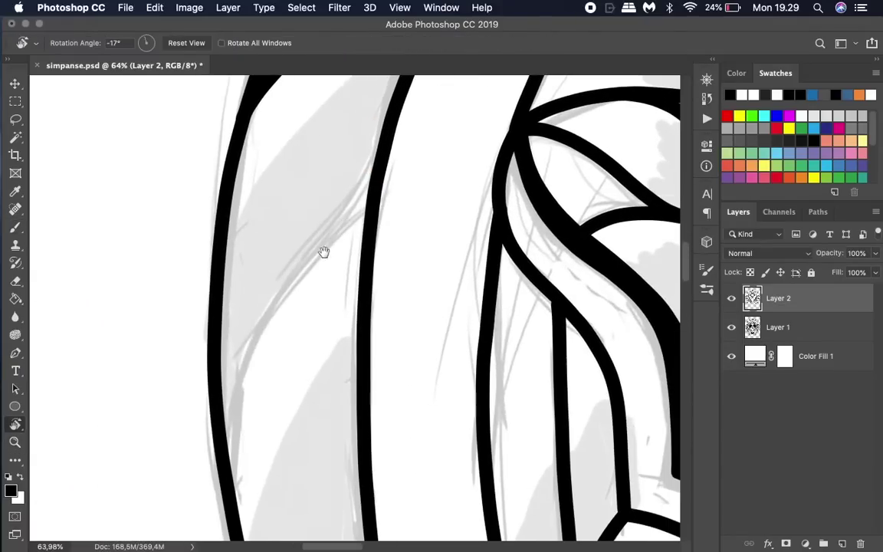
pyautogui.moveTo(220, 447)
pyautogui.mouseDown()
pyautogui.moveTo(305, 282)
pyautogui.moveTo(343, 180)
pyautogui.moveTo(296, 204)
pyautogui.moveTo(278, 408)
pyautogui.mouseUp()
# Step: Zoom out and reset the rotation so the whole drawing is upright in view
pyautogui.hotkey('ctrl', '-')
pyautogui.press('r')
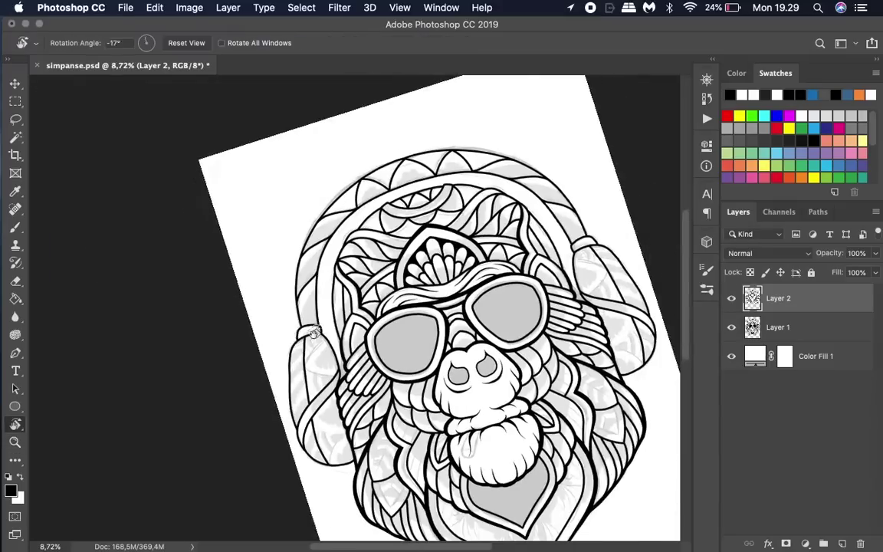
pyautogui.press('Escape')
pyautogui.press('z')
pyautogui.press('r')
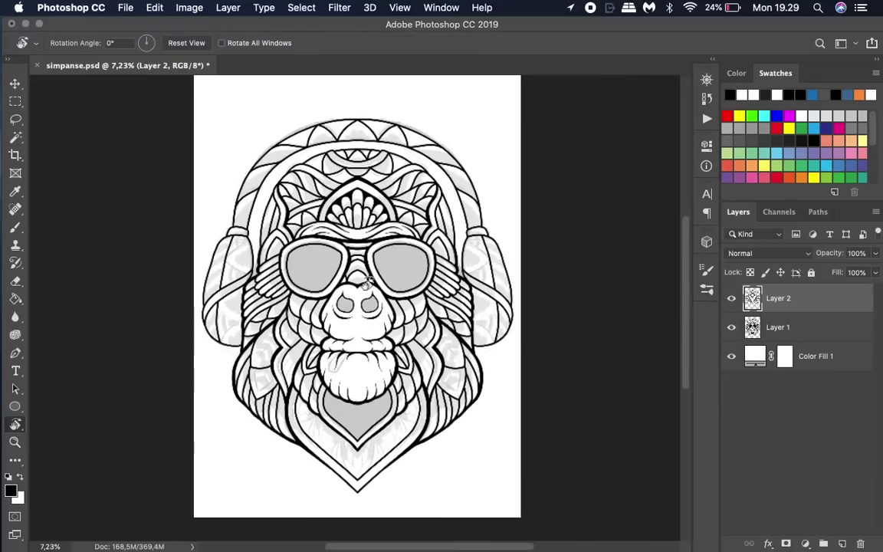
pyautogui.press('w')
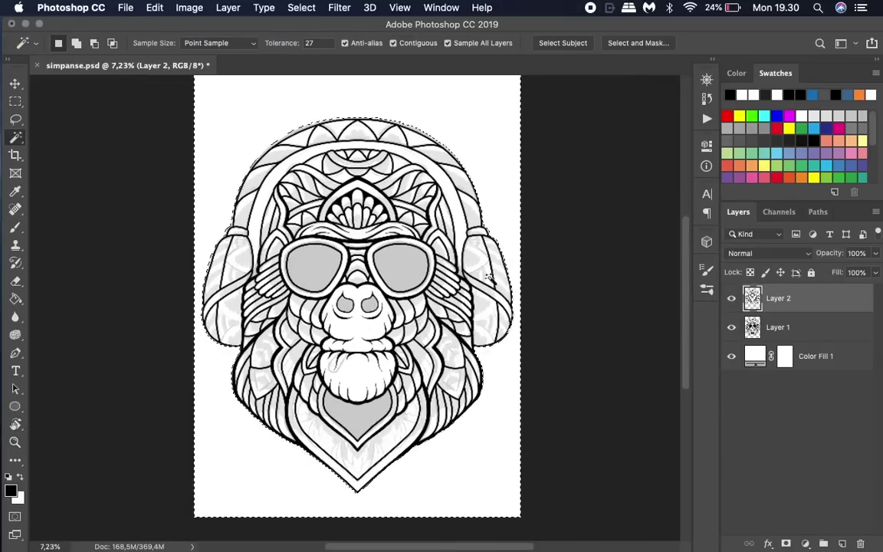
# Step: Magic Wand the background, try an expansion, and inspect the outer contour up close
pyautogui.click(299, 8)
pyautogui.moveTo(369, 205)
pyautogui.click(506, 232)
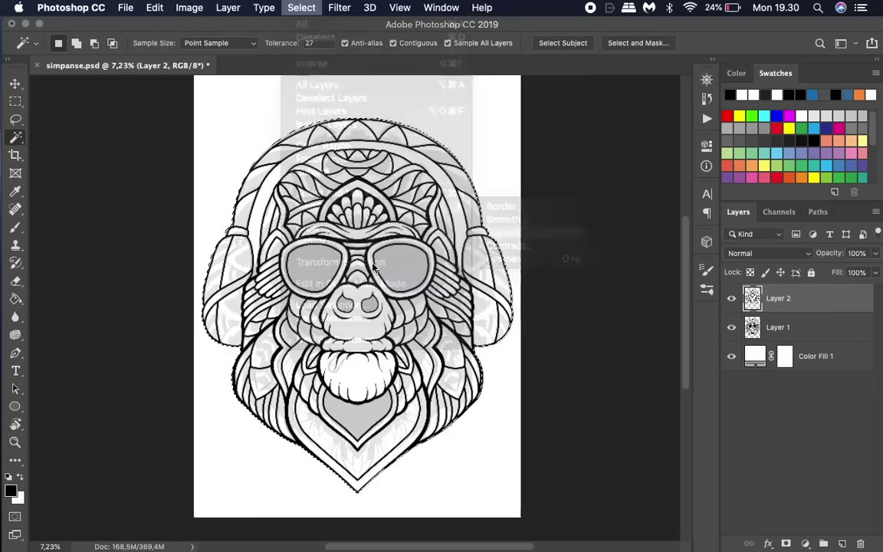
pyautogui.click(516, 280)
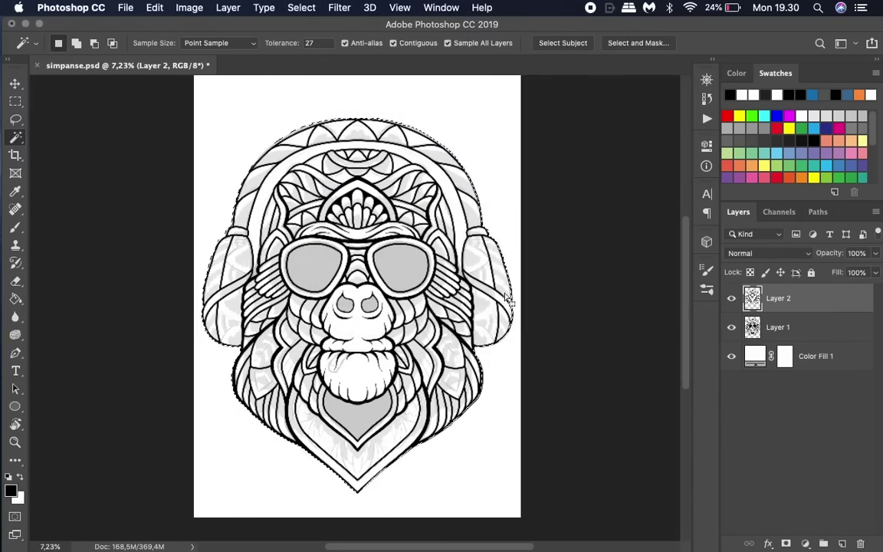
pyautogui.press('z')
pyautogui.moveTo(506, 368); pyautogui.dragTo(546, 371)
pyautogui.moveTo(492, 374); pyautogui.dragTo(512, 343)
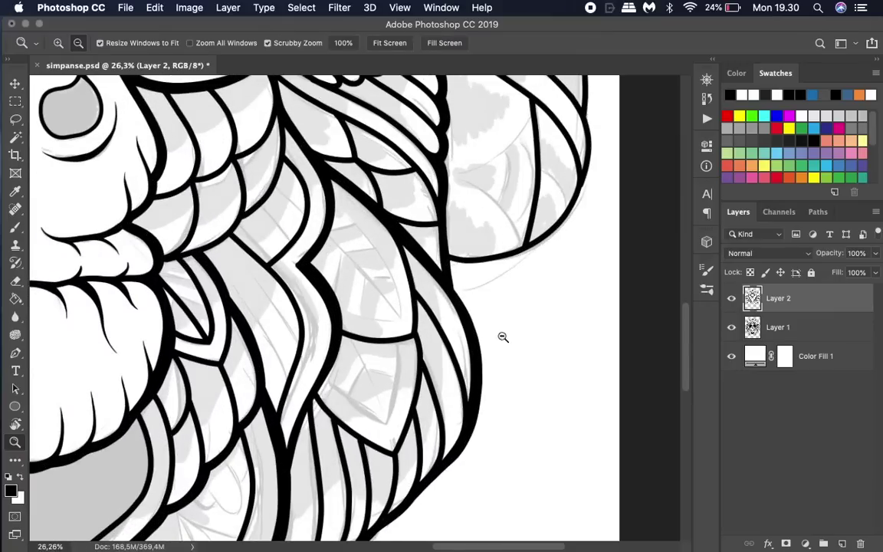
pyautogui.press('w')
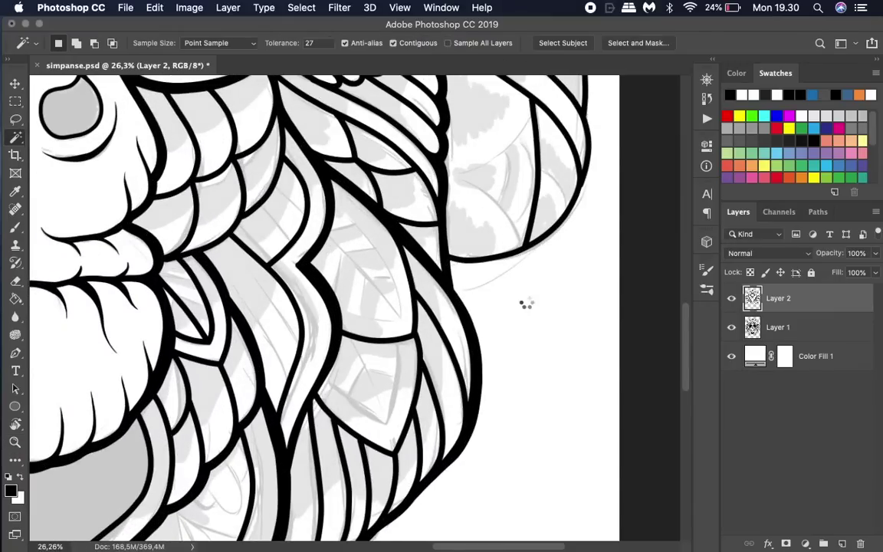
# Step: Reselect the background and expand the selection by 2 px, then by 30 px
pyautogui.click(302, 8)
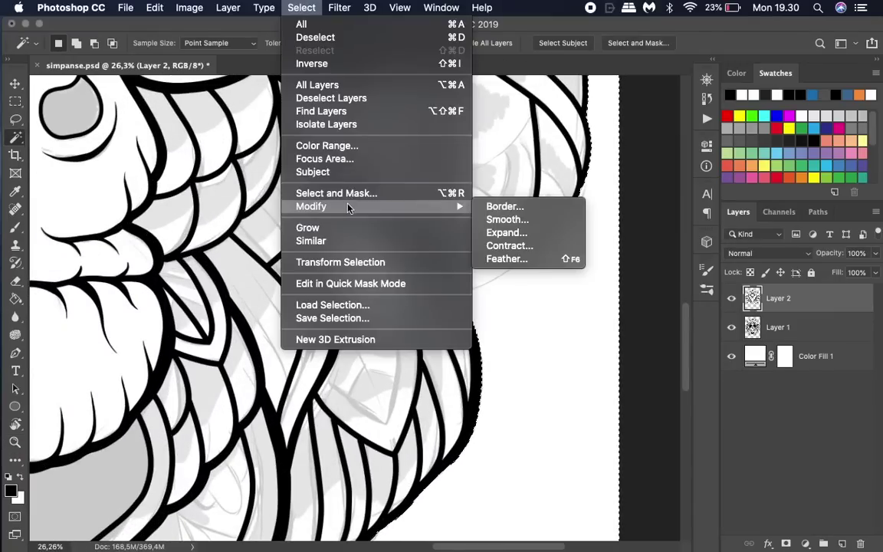
pyautogui.click(494, 232)
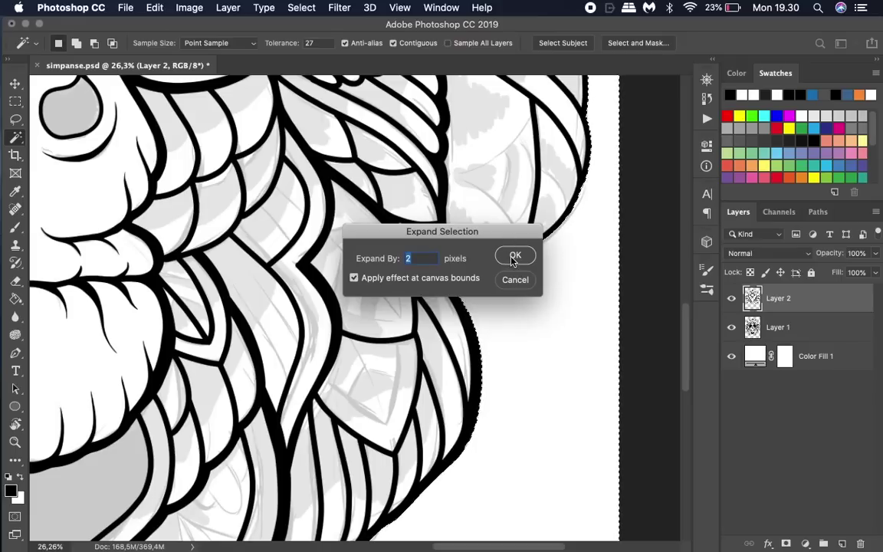
pyautogui.click(515, 263)
pyautogui.click(301, 8)
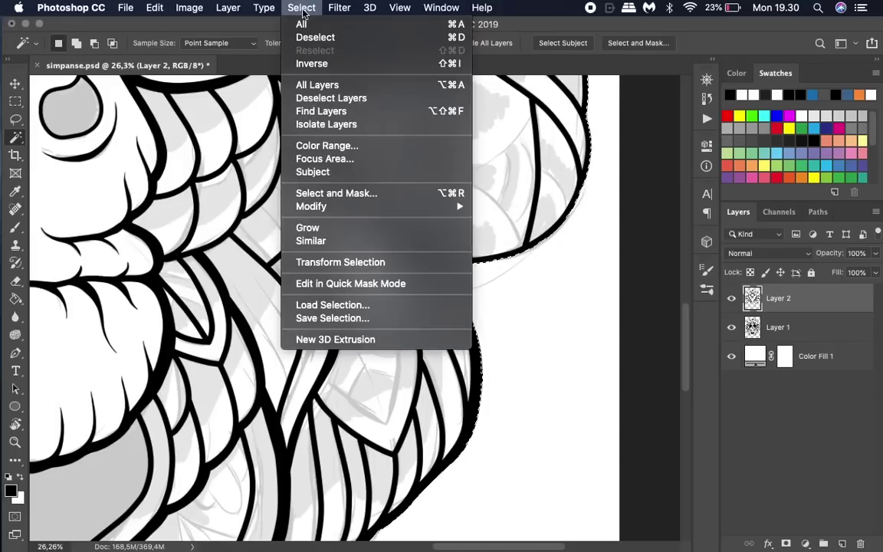
pyautogui.click(510, 231)
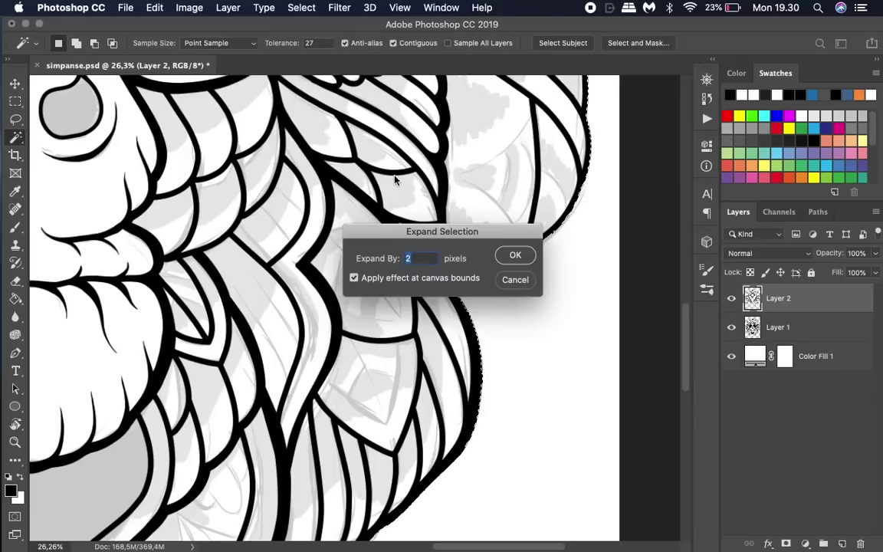
pyautogui.click(528, 254)
# Step: Add a black Solid Color fill layer, Color Fill 2, hide it, and make Layer 2 active
pyautogui.click(803, 544)
pyautogui.click(766, 281)
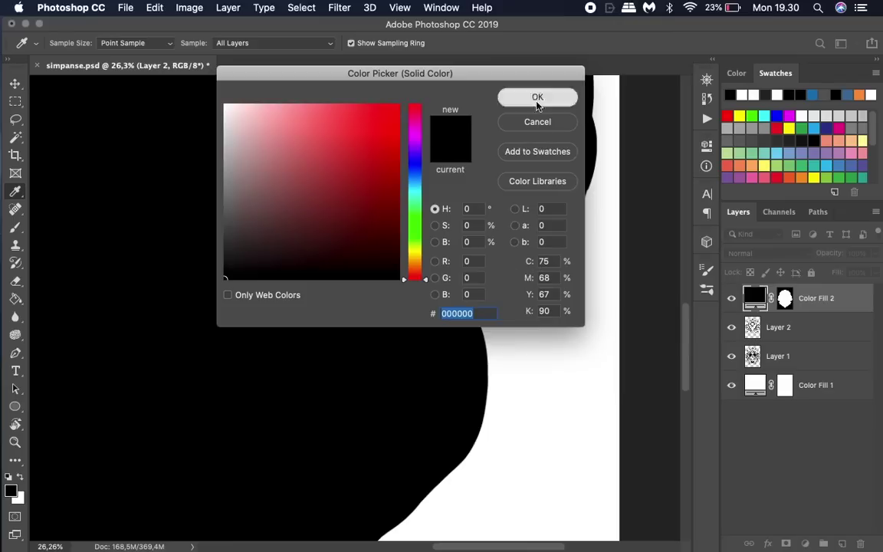
pyautogui.click(537, 98)
pyautogui.click(731, 298)
pyautogui.click(779, 327)
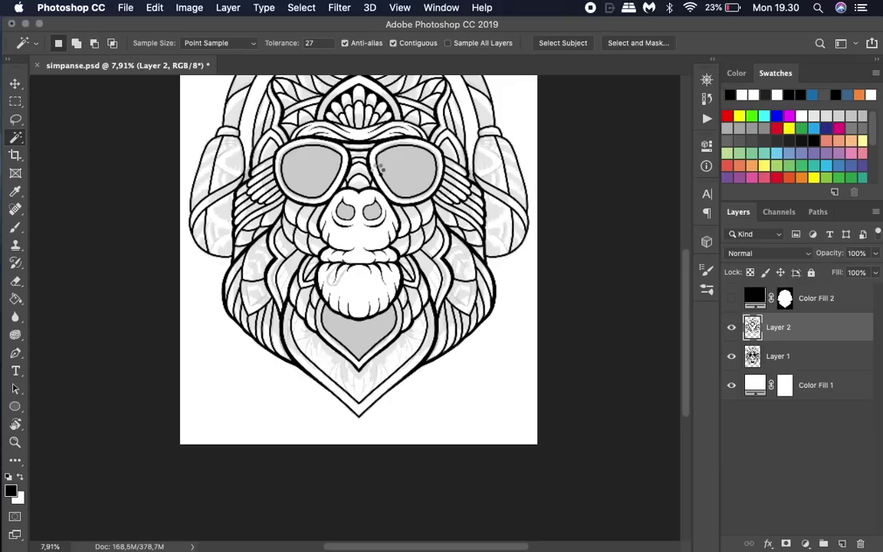
# Step: Expand the background selection by 5 px, show Color Fill 2 and fill its mask, then deselect
pyautogui.click(214, 360)
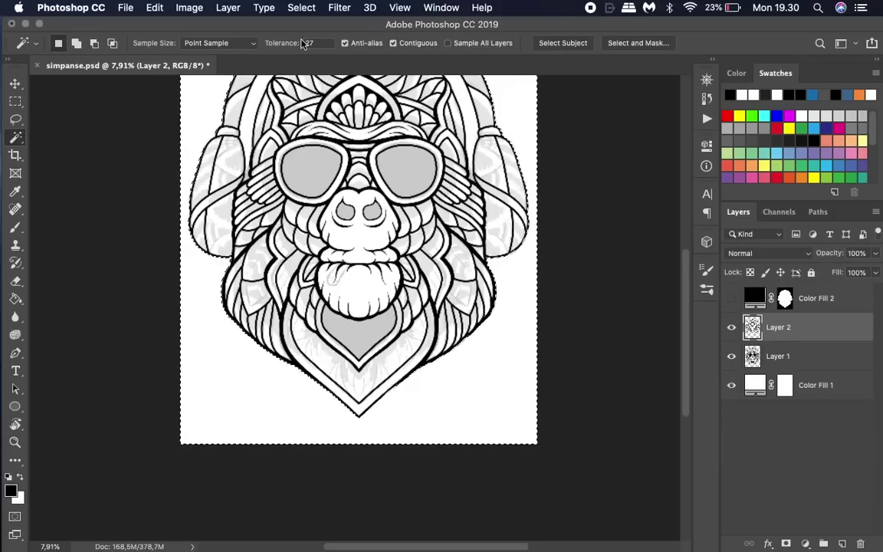
pyautogui.click(302, 8)
pyautogui.click(506, 232)
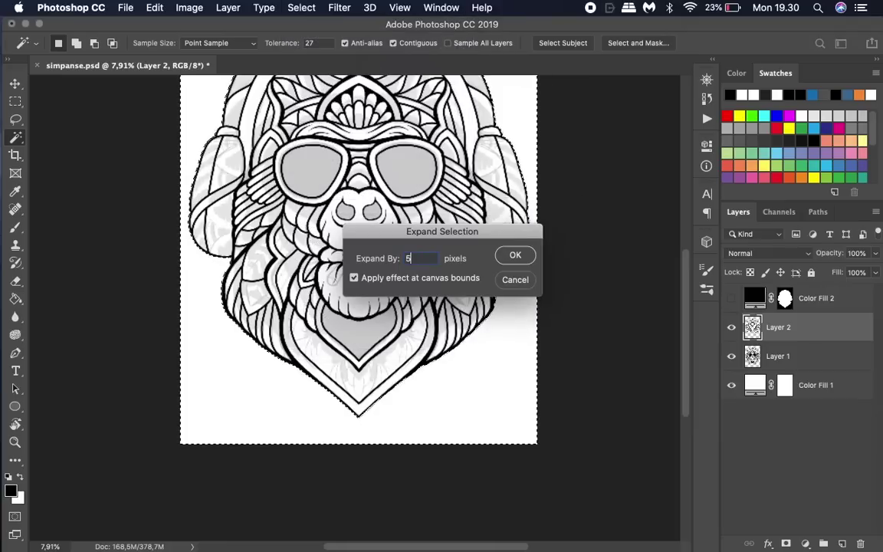
pyautogui.press('Return')
pyautogui.click(731, 298)
pyautogui.click(785, 301)
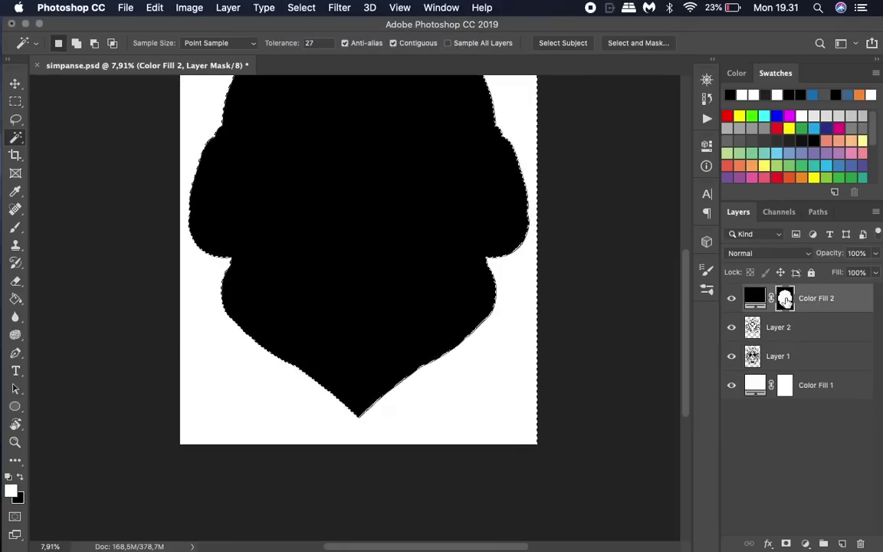
pyautogui.press('super+BackSpace')
pyautogui.press('super+d')
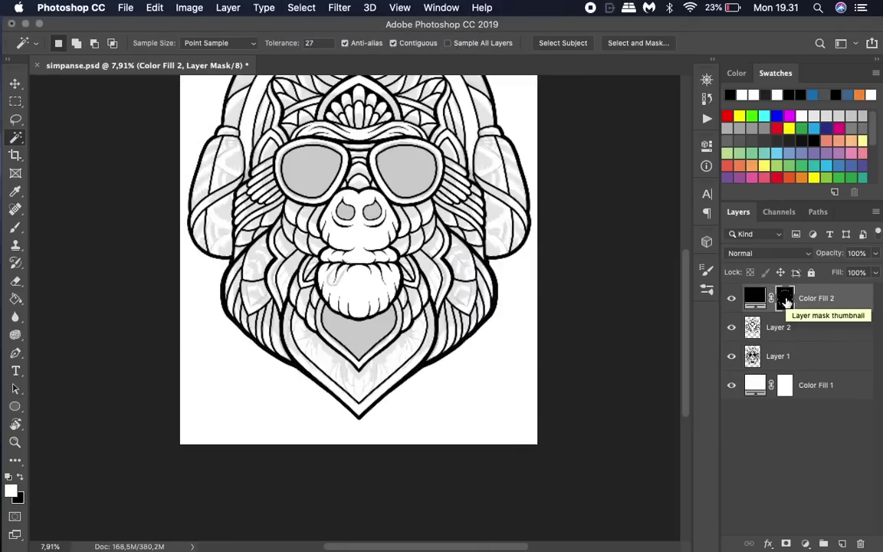
# Step: Zoom out, reset the rotation and reframe the view on the head
pyautogui.press('z')
pyautogui.moveTo(352, 253); pyautogui.dragTo(322, 253)
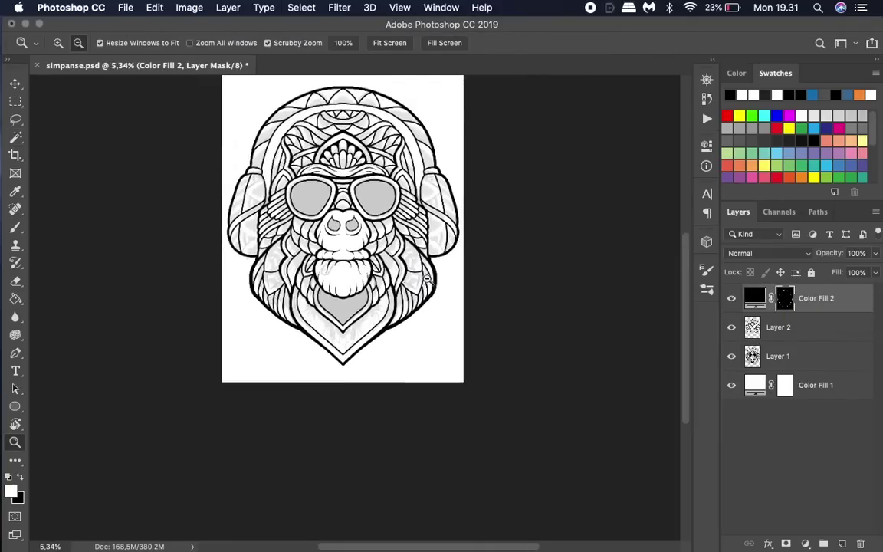
pyautogui.press('r')
pyautogui.click(429, 244)
pyautogui.press('z')
pyautogui.moveTo(429, 244); pyautogui.dragTo(289, 222)
# Step: Select inside the headband on Layer 2, expand it 5 px and apply it on Color Fill 2's mask
pyautogui.press('w')
pyautogui.hotkey('alt', '[')
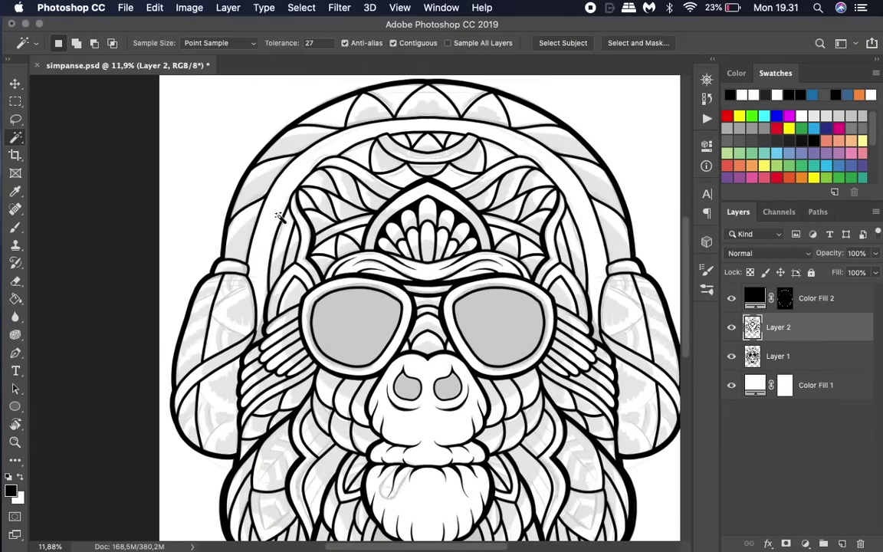
pyautogui.click(302, 8)
pyautogui.click(528, 214)
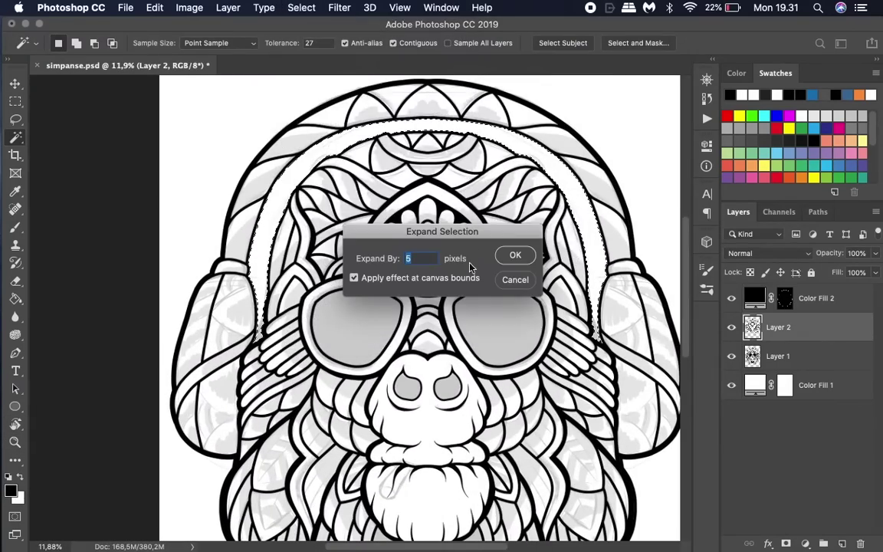
pyautogui.press('Return')
pyautogui.click(784, 300)
pyautogui.hotkey('ctrl', 'd')
pyautogui.press('z')
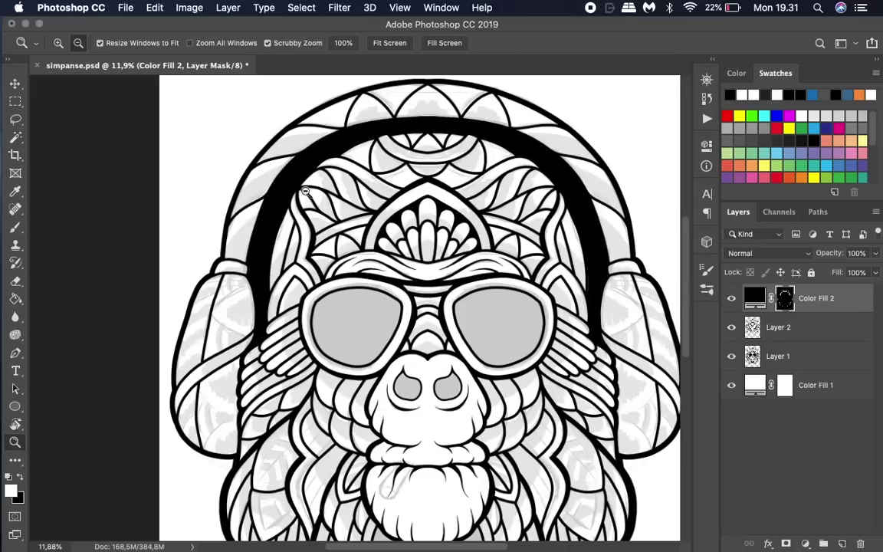
pyautogui.click(759, 328)
# Step: Reselect inside the headband, expand by 5 px, and fill that area on Color Fill 2's mask
pyautogui.press('w')
pyautogui.hotkey('ctrl', 'shift', 'i')
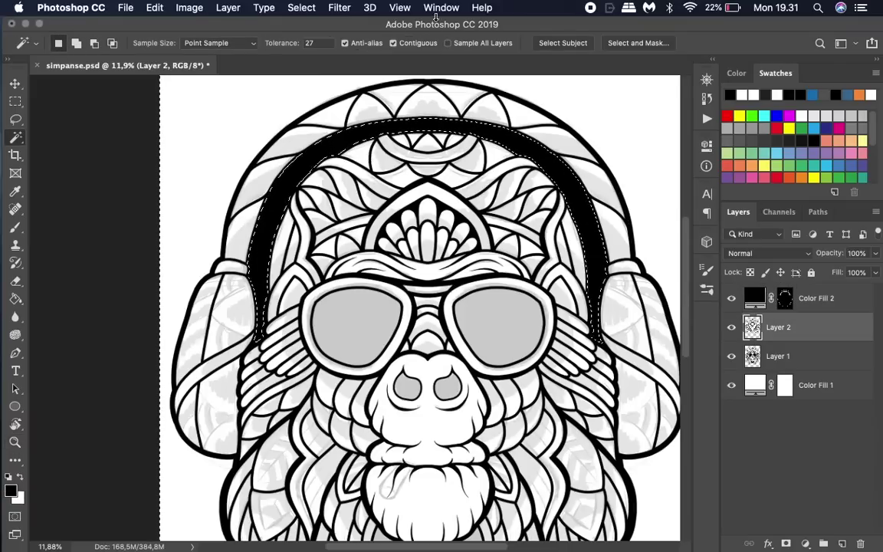
pyautogui.click(301, 8)
pyautogui.click(502, 230)
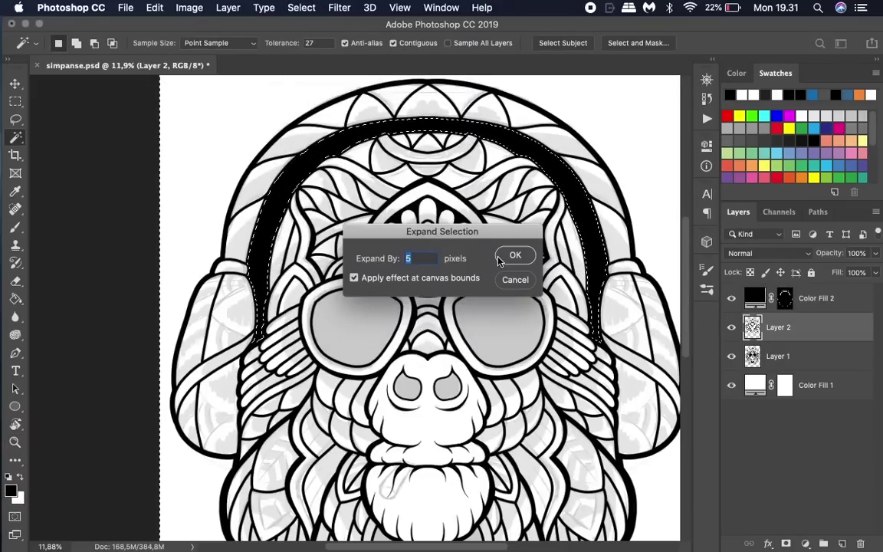
pyautogui.write('25')
pyautogui.press('Return')
pyautogui.click(755, 298)
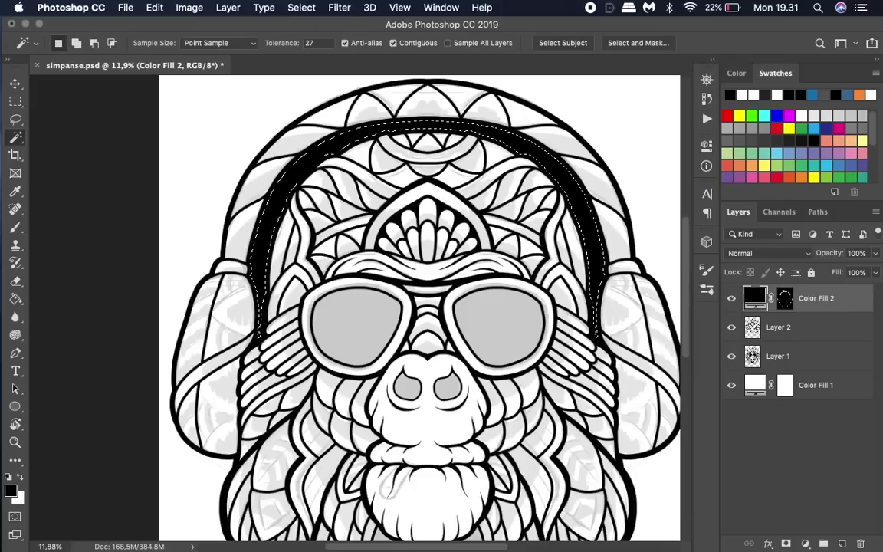
pyautogui.hotkey('ctrl', '\\')
pyautogui.press('x')
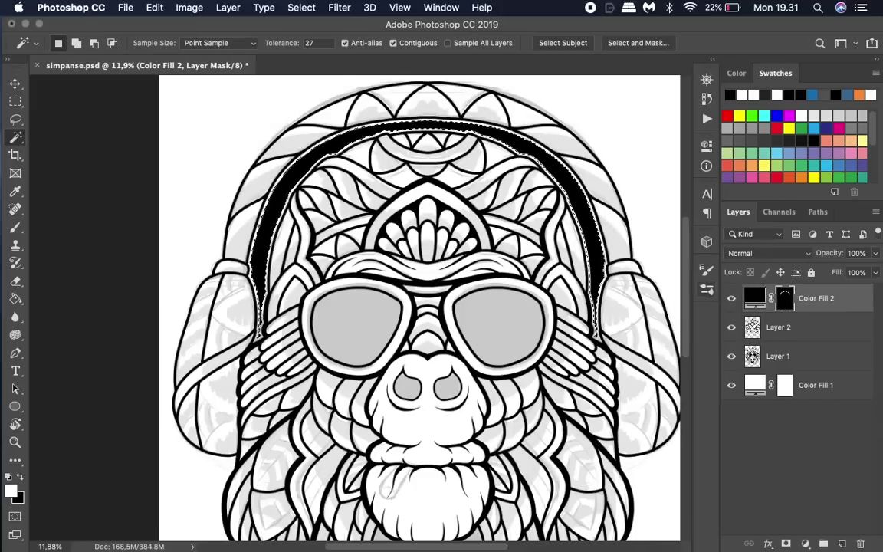
pyautogui.press('z')
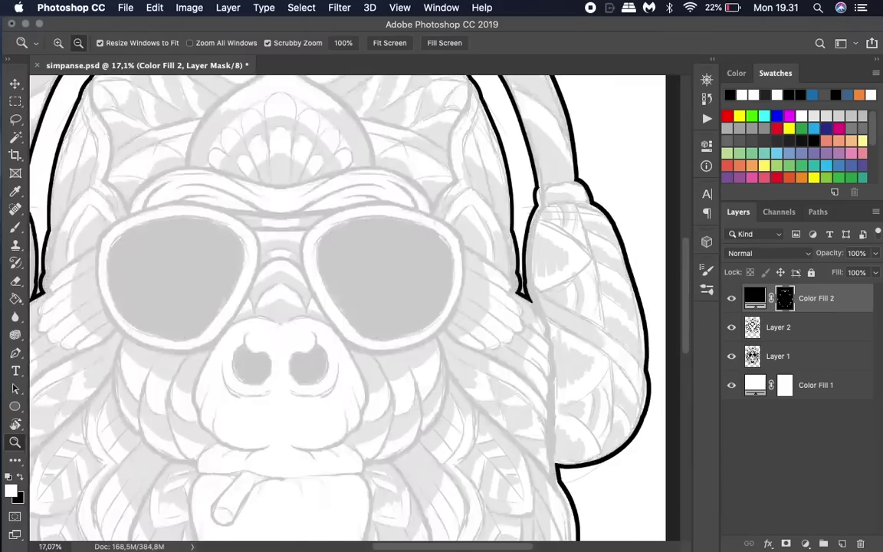
# Step: Rotate and zoom onto the left headphone's sketch lines, undoing a bad curved stroke
pyautogui.click(778, 327)
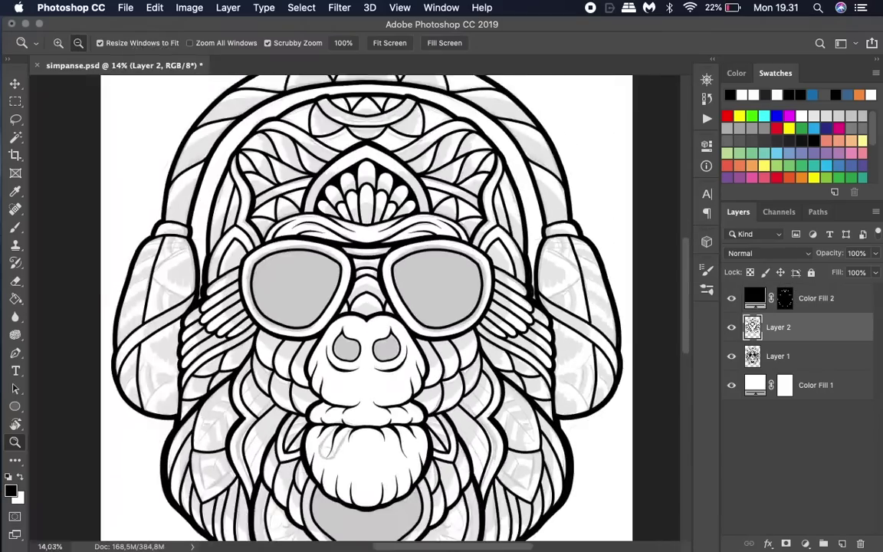
pyautogui.press('r')
pyautogui.moveTo(355, 230); pyautogui.dragTo(430, 253)
pyautogui.press('z')
pyautogui.moveTo(462, 384); pyautogui.dragTo(537, 384)
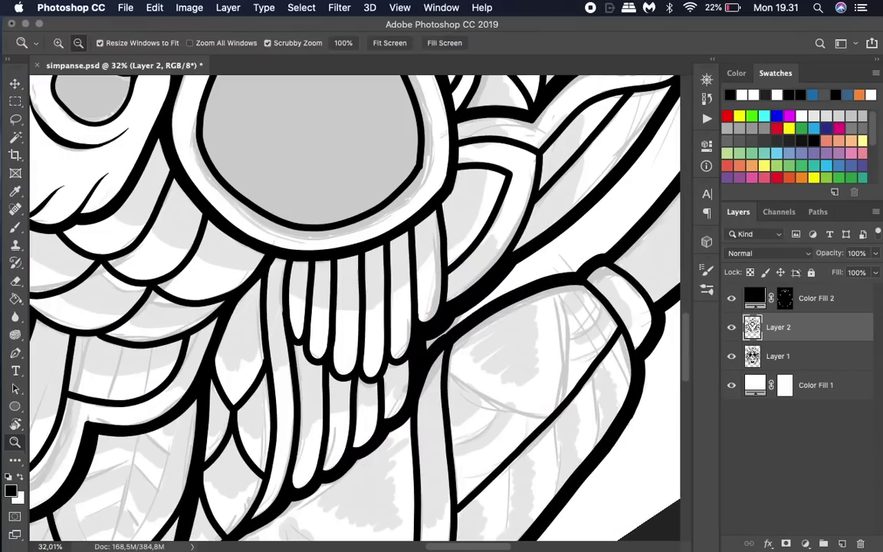
pyautogui.press('b')
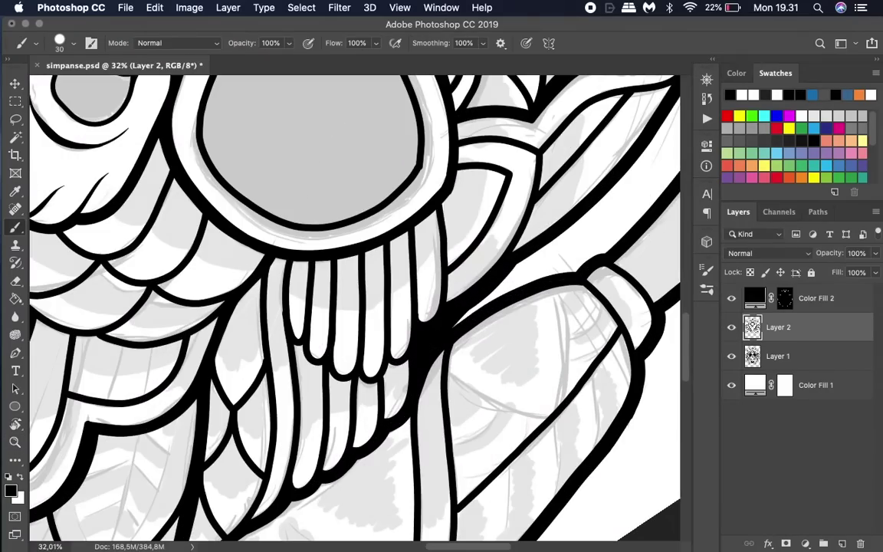
pyautogui.press('r')
pyautogui.press('Escape')
pyautogui.press('z')
pyautogui.hotkey('ctrl', '-')
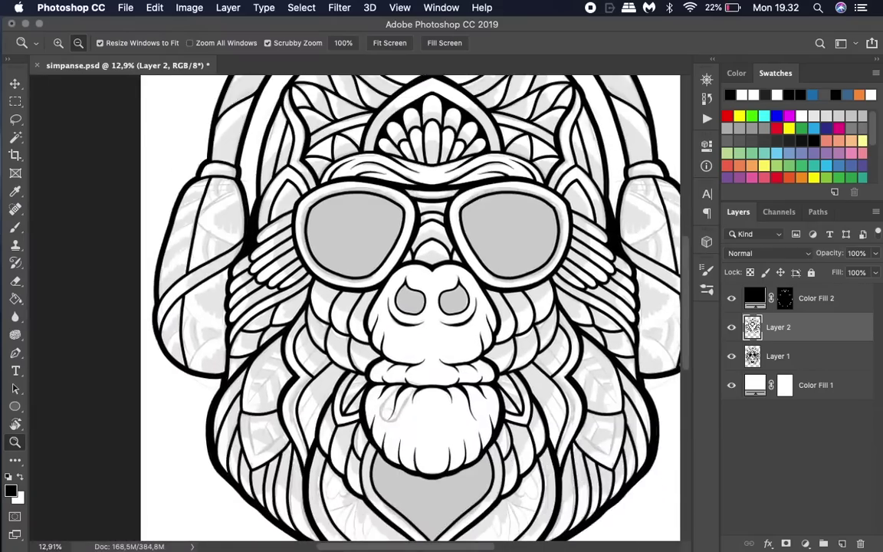
pyautogui.moveTo(429, 307); pyautogui.dragTo(537, 306)
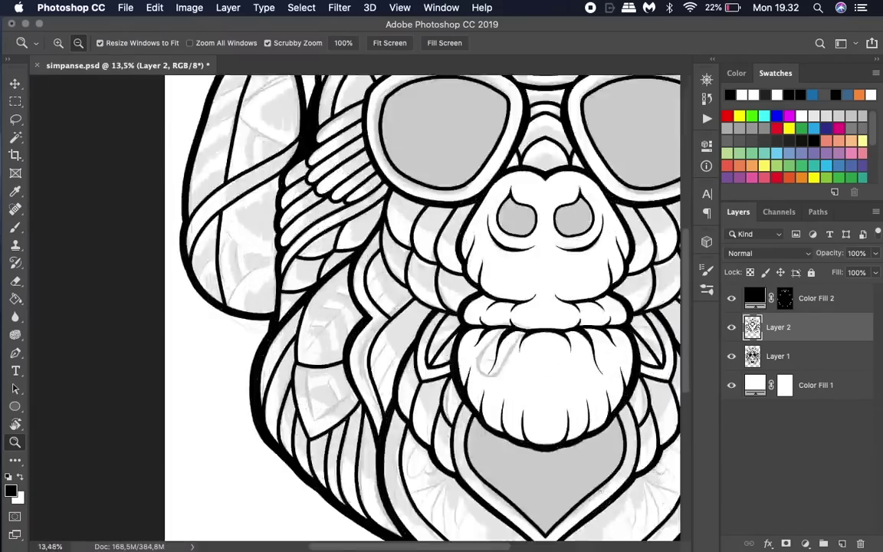
pyautogui.press('b')
pyautogui.press('r')
pyautogui.moveTo(352, 307); pyautogui.dragTo(399, 230)
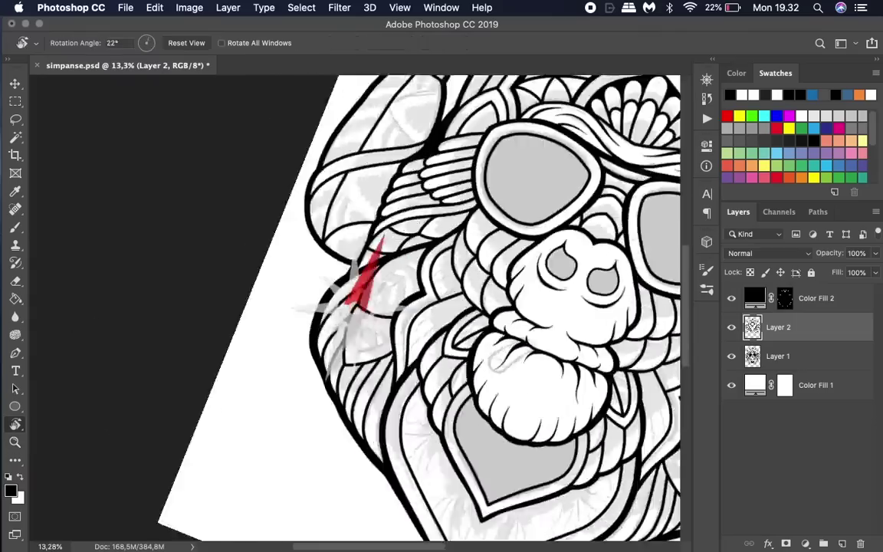
pyautogui.press('z')
pyautogui.moveTo(306, 345); pyautogui.dragTo(398, 345)
pyautogui.press('b')
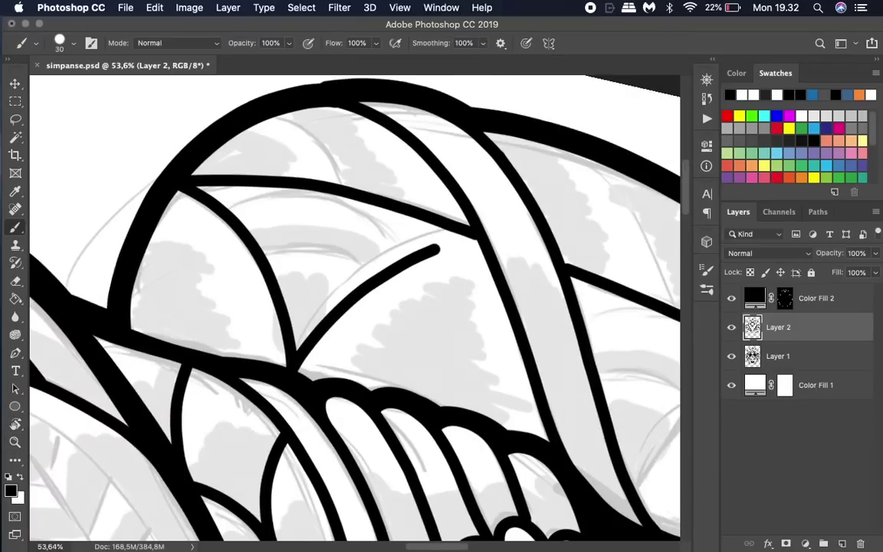
pyautogui.press('r')
pyautogui.moveTo(430, 253); pyautogui.dragTo(460, 322)
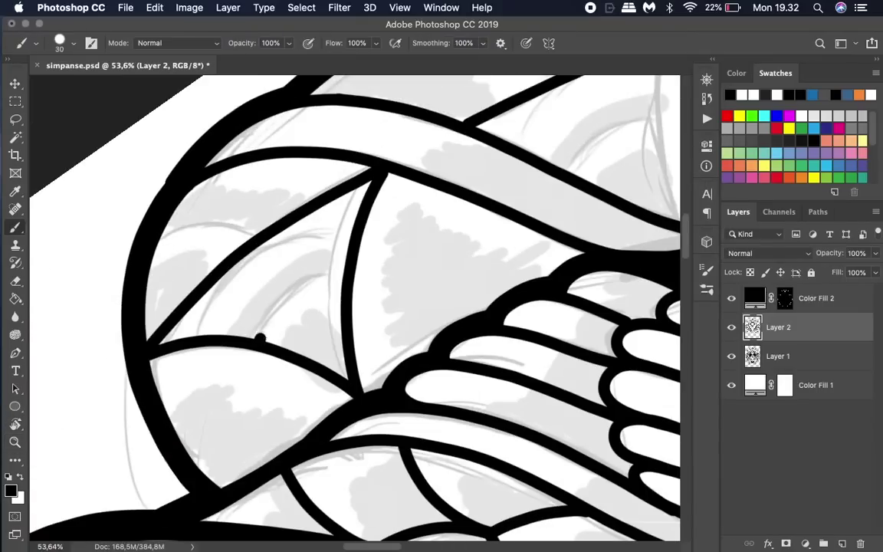
pyautogui.moveTo(353, 307); pyautogui.dragTo(417, 336)
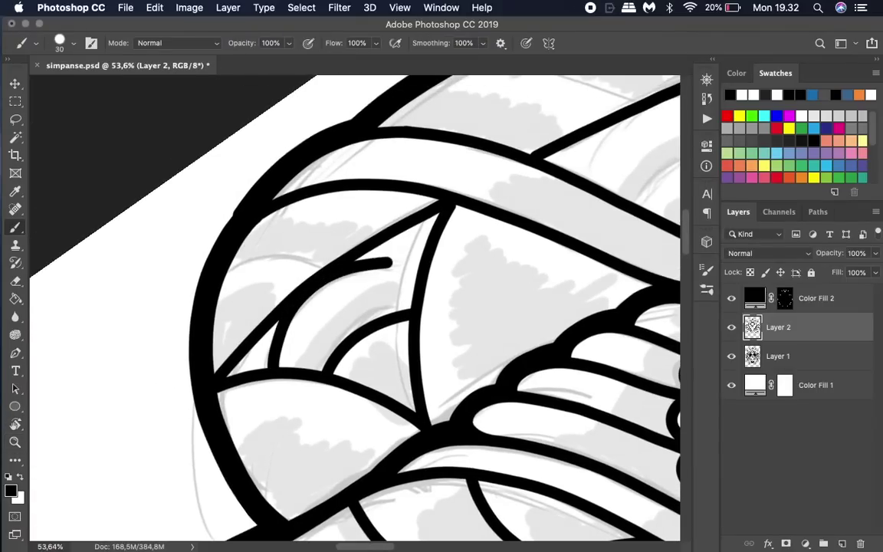
pyautogui.hotkey('ctrl', 'z')
# Step: Ink a black line over the grey sketch on the left headphone cup
pyautogui.press('z')
pyautogui.moveTo(414, 257)
pyautogui.mouseDown()
pyautogui.moveTo(445, 257)
pyautogui.moveTo(460, 322)
pyautogui.mouseUp()
pyautogui.press('r')
pyautogui.press('z')
pyautogui.moveTo(297, 255); pyautogui.dragTo(223, 255)
pyautogui.press('b')
pyautogui.moveTo(177, 365); pyautogui.dragTo(253, 365)
pyautogui.press('z')
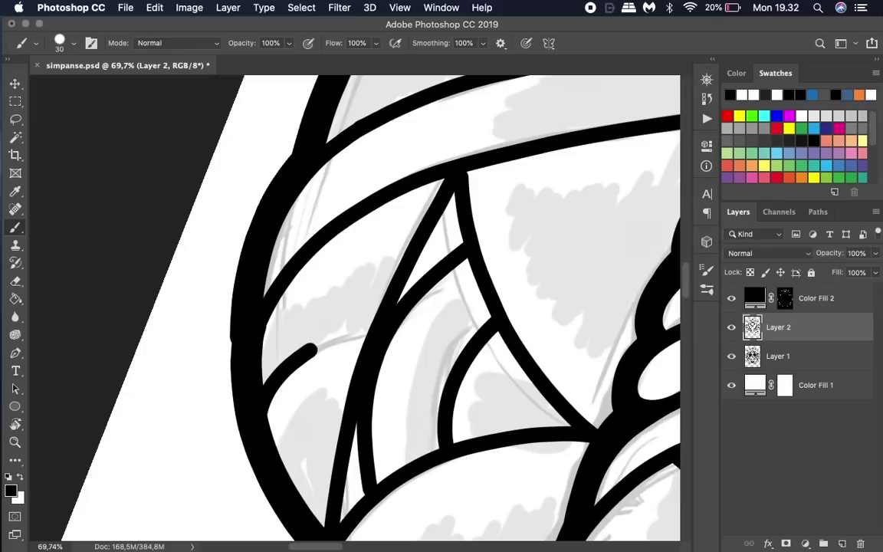
pyautogui.press('z')
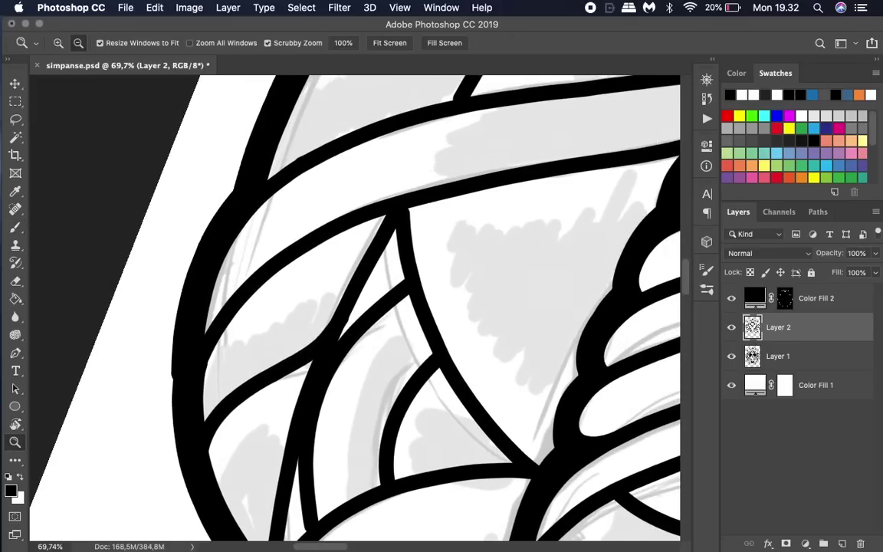
pyautogui.moveTo(460, 322); pyautogui.dragTo(499, 322)
pyautogui.moveTo(307, 307)
pyautogui.mouseDown()
pyautogui.moveTo(201, 410)
pyautogui.moveTo(138, 410)
pyautogui.mouseUp()
pyautogui.press('z')
pyautogui.press('r')
pyautogui.moveTo(365, 266)
pyautogui.mouseDown()
pyautogui.moveTo(384, 253)
pyautogui.moveTo(430, 261)
pyautogui.mouseUp()
pyautogui.press('Escape')
pyautogui.press('z')
# Step: Try extending the hook line down to the outer outline, then undo the hook and diagonal strokes
pyautogui.scroll(2, 443, 307)
pyautogui.scroll(3, 443, 307)
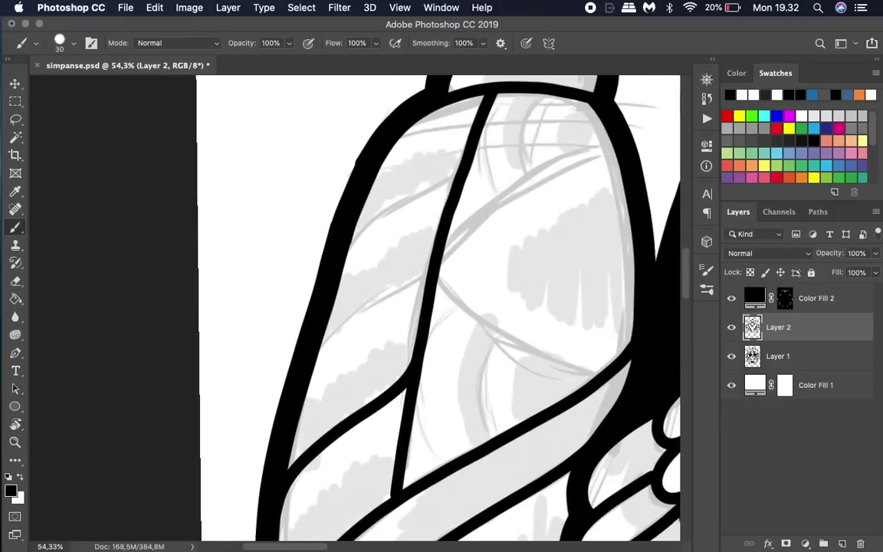
pyautogui.scroll(-3, 422, 307)
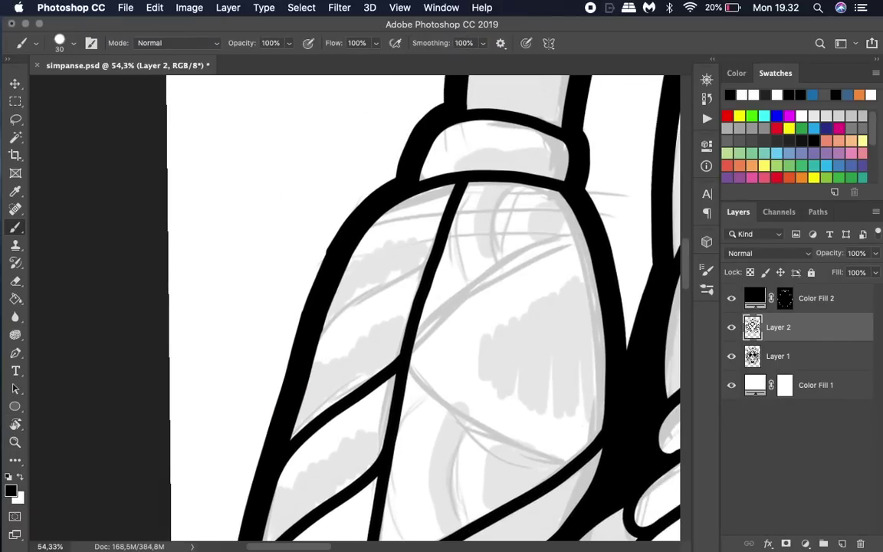
pyautogui.hscroll(-1, 421, 307)
pyautogui.moveTo(391, 331); pyautogui.dragTo(276, 383)
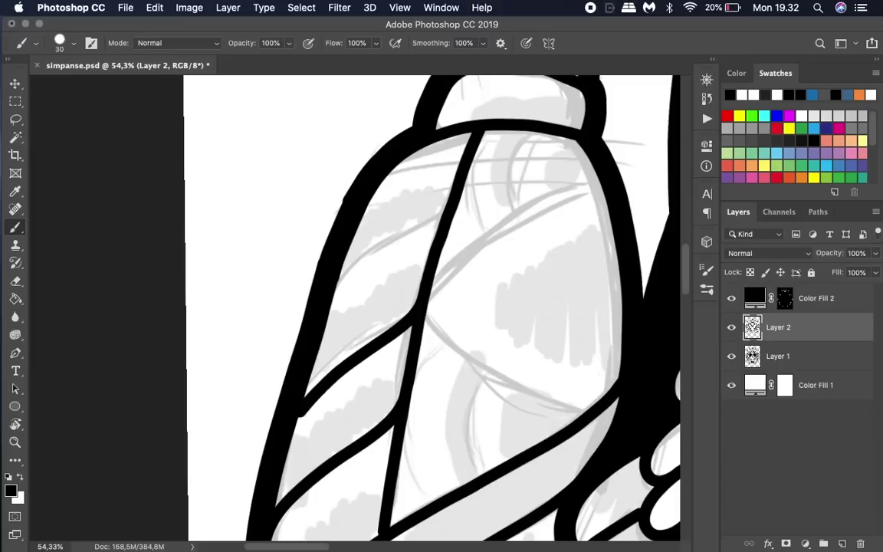
pyautogui.press('super+z')
pyautogui.press('super+z')
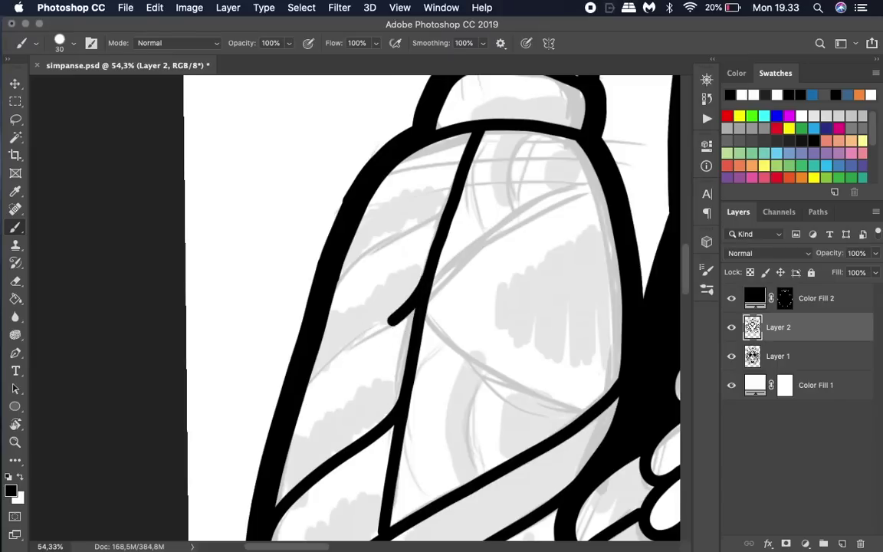
pyautogui.moveTo(389, 321); pyautogui.dragTo(311, 380)
pyautogui.scroll(2, 429, 306)
pyautogui.hscroll(1, 430, 306)
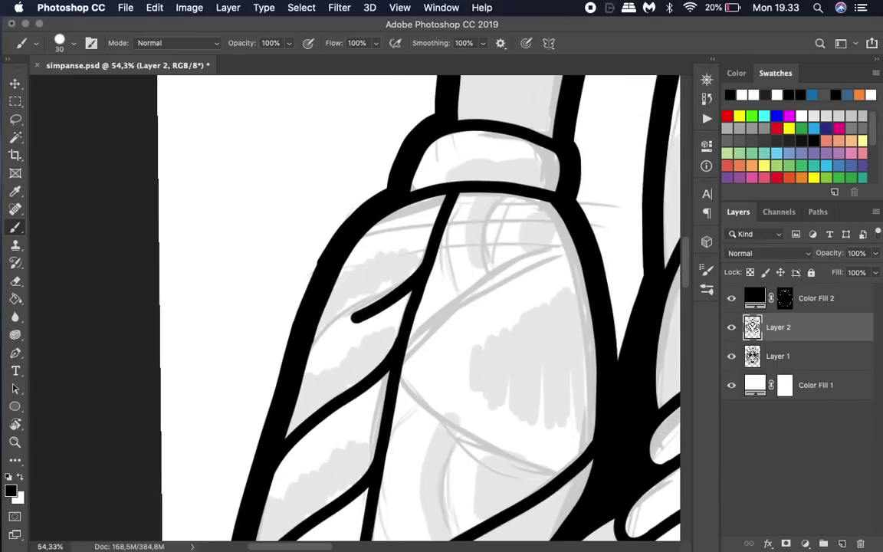
pyautogui.press('super+z')
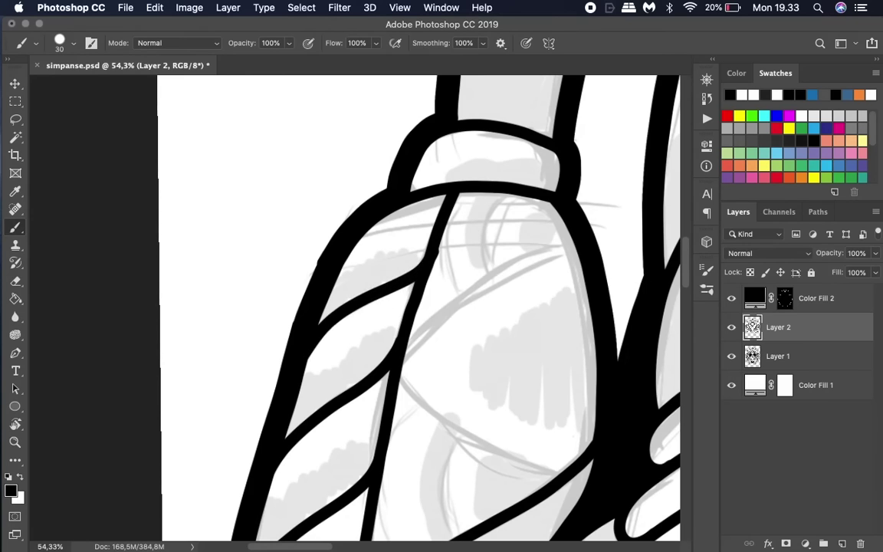
pyautogui.press('super+z')
# Step: Ink short black lines up along the grey cheek-pattern sketch, extending the small tick upward
pyautogui.press('z')
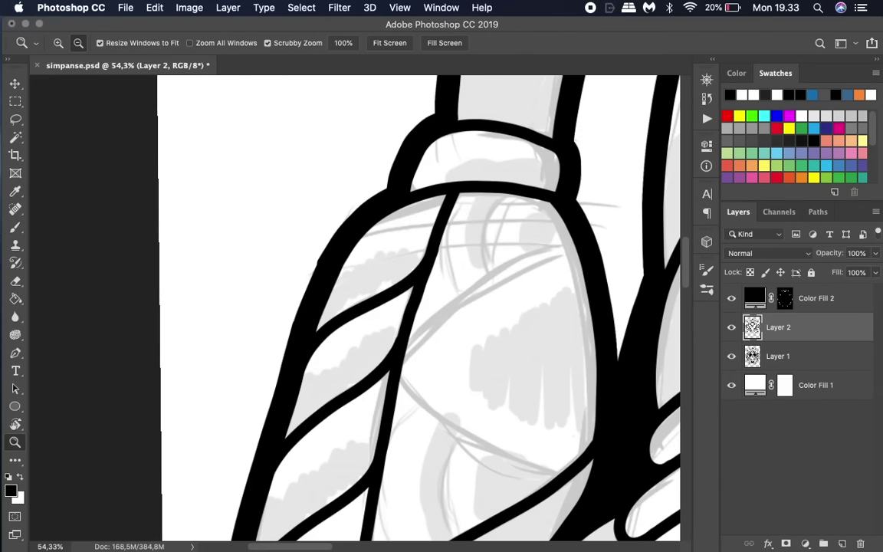
pyautogui.moveTo(282, 320); pyautogui.dragTo(230, 320)
pyautogui.press('r')
pyautogui.moveTo(399, 230)
pyautogui.mouseDown()
pyautogui.moveTo(368, 322)
pyautogui.moveTo(414, 307)
pyautogui.moveTo(360, 253)
pyautogui.mouseUp()
pyautogui.press('z')
pyautogui.press('r')
pyautogui.moveTo(340, 360); pyautogui.dragTo(384, 193)
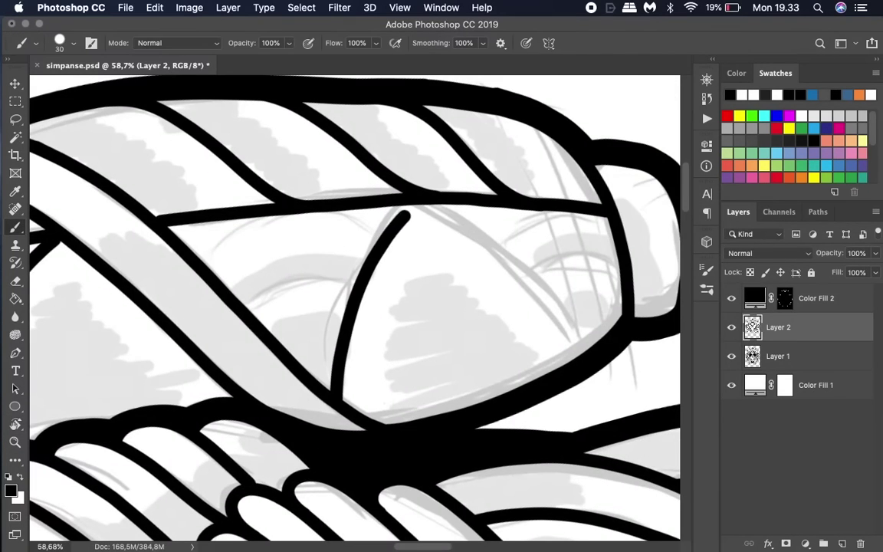
pyautogui.press('super+z')
pyautogui.press('r')
pyautogui.moveTo(383, 236); pyautogui.dragTo(429, 322)
pyautogui.moveTo(257, 277); pyautogui.dragTo(330, 117)
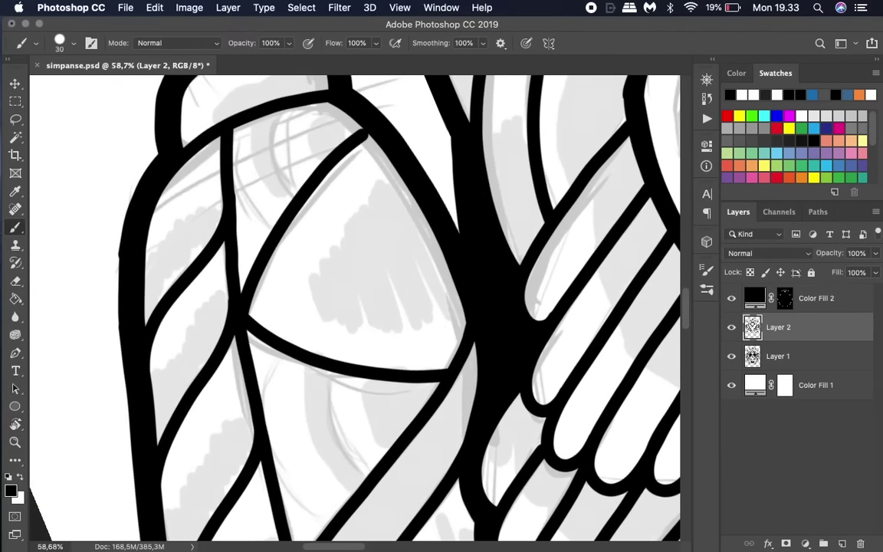
pyautogui.press('r')
pyautogui.moveTo(360, 230); pyautogui.dragTo(414, 322)
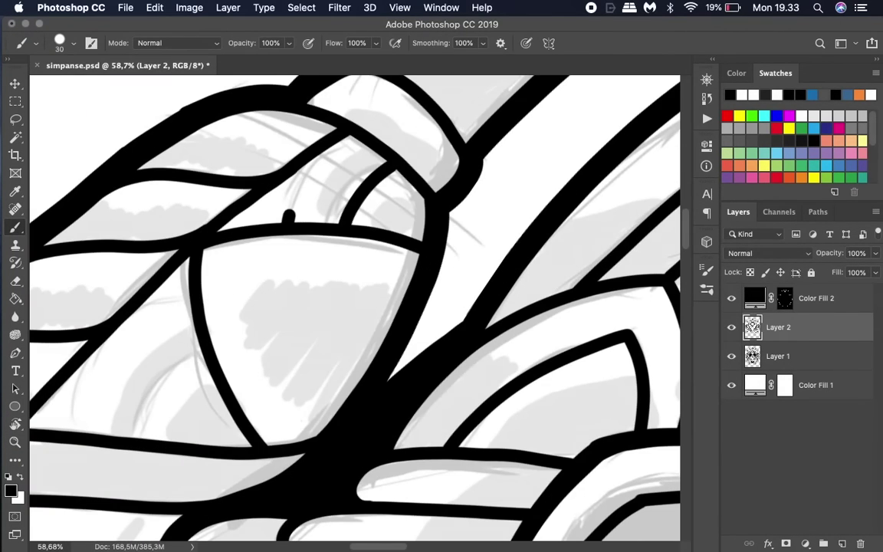
pyautogui.moveTo(345, 338); pyautogui.dragTo(491, 230)
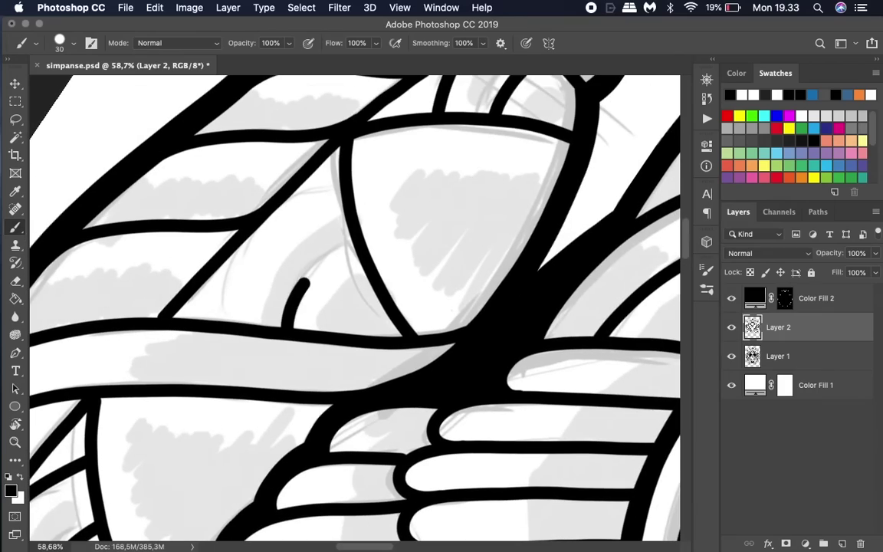
pyautogui.moveTo(215, 318); pyautogui.dragTo(239, 253)
# Step: Reset the view rotation, fit the drawing, and zoom in on the sunglasses and face
pyautogui.press('z')
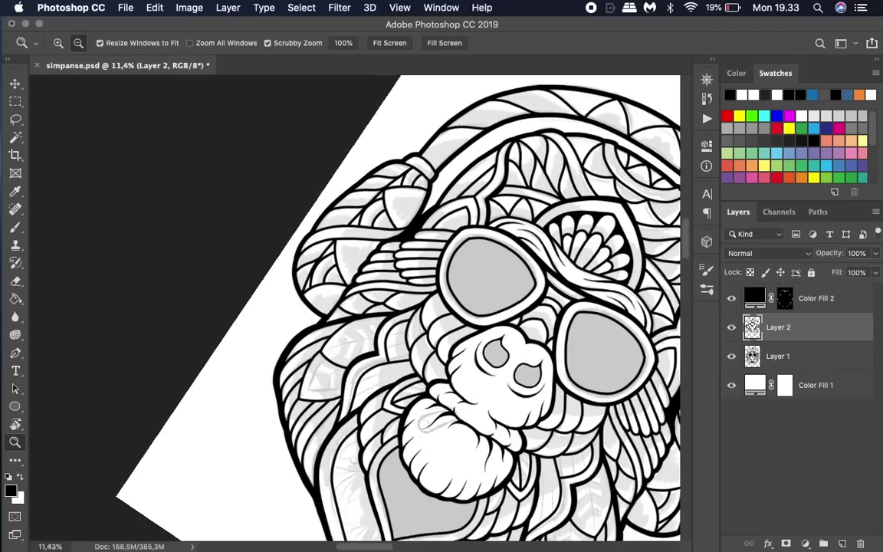
pyautogui.press('r')
pyautogui.press('Escape')
pyautogui.press('z')
pyautogui.hotkey('ctrl', '0')
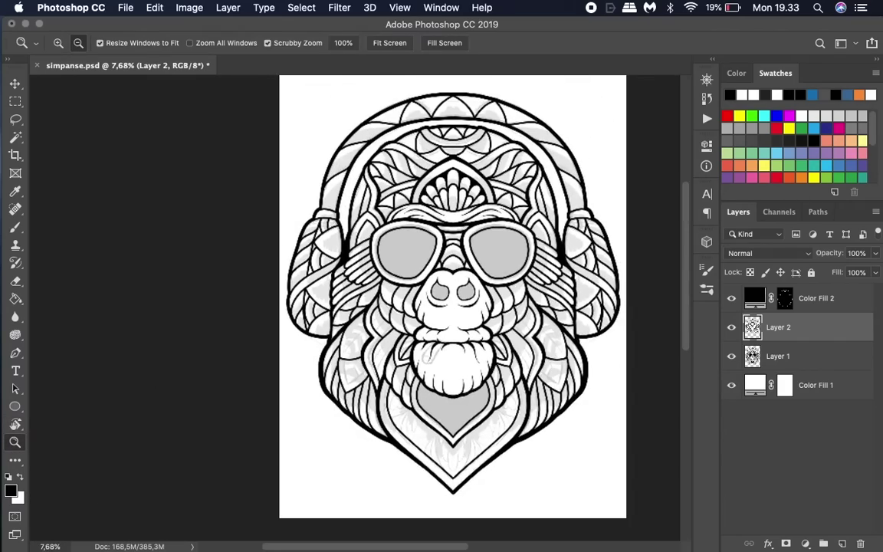
pyautogui.moveTo(368, 149)
pyautogui.mouseDown()
pyautogui.moveTo(429, 150)
pyautogui.moveTo(360, 149)
pyautogui.mouseUp()
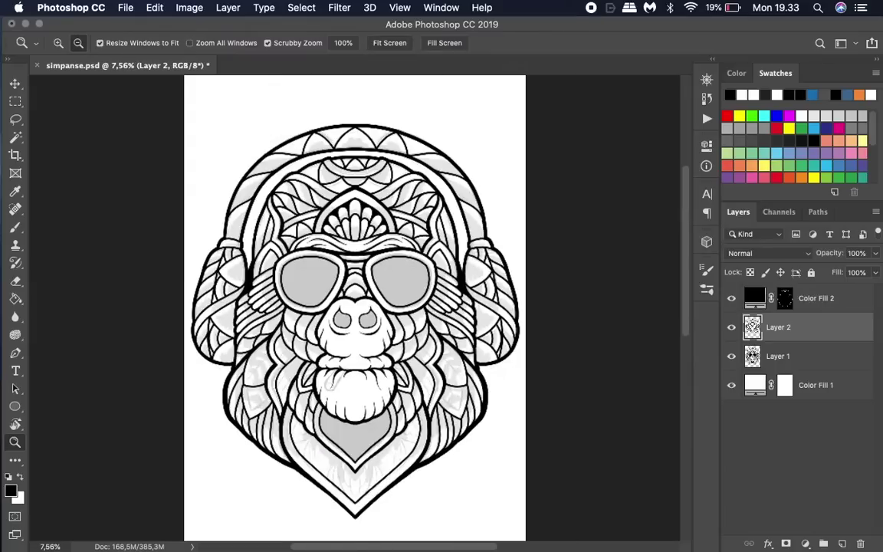
pyautogui.moveTo(411, 330); pyautogui.dragTo(444, 330)
# Step: Magic Wand select both sunglass lenses and the grey chest shape, then expand the selection
pyautogui.press('w')
pyautogui.click(395, 247)
pyautogui.keyDown('shift'); pyautogui.click(244, 247); pyautogui.keyUp('shift')
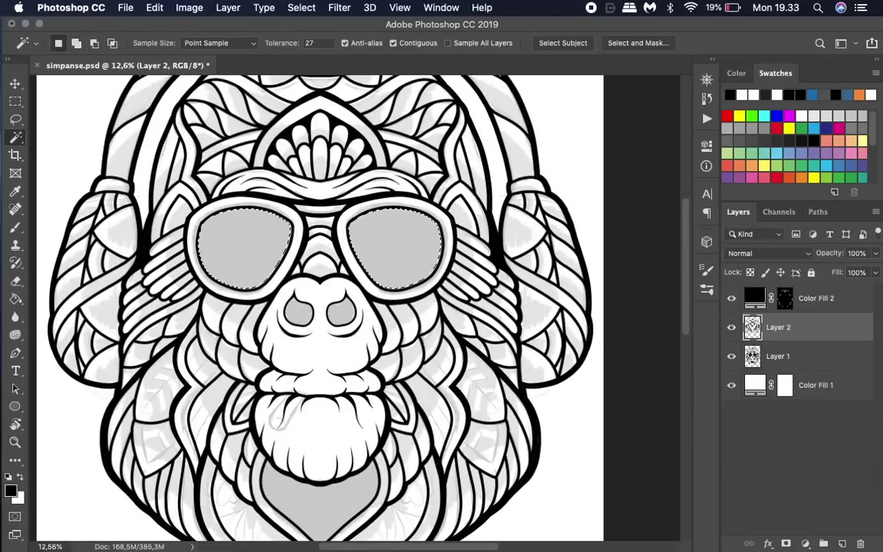
pyautogui.scroll(-3, 288, 208)
pyautogui.keyDown('shift'); pyautogui.click(322, 403); pyautogui.keyUp('shift')
pyautogui.click(301, 7)
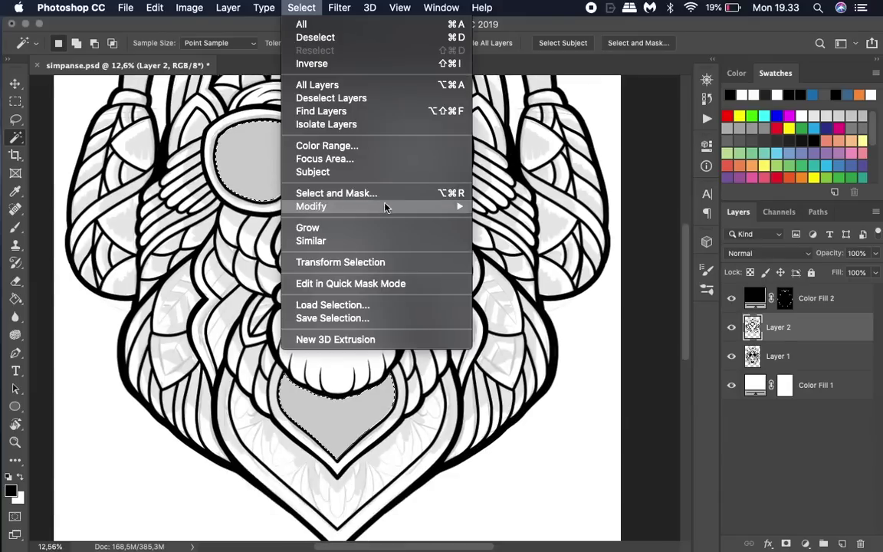
pyautogui.click(498, 232)
pyautogui.click(517, 256)
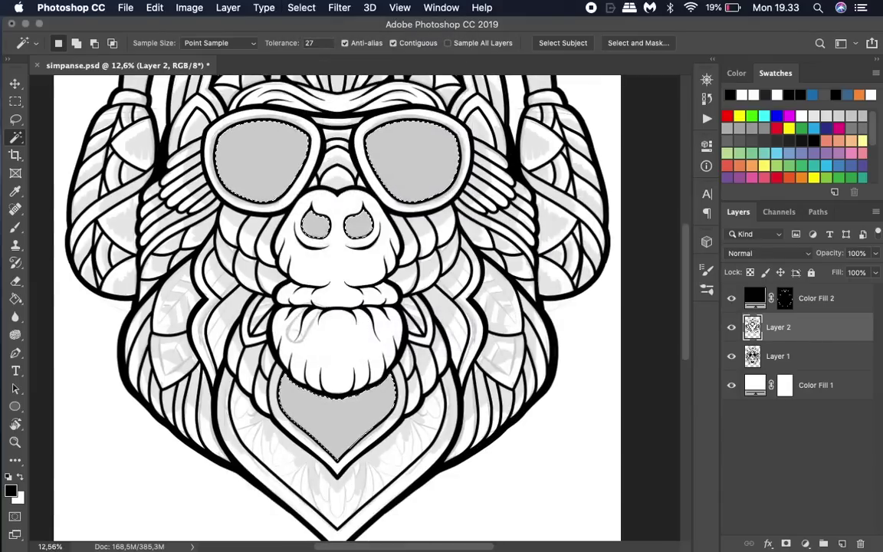
# Step: Fill the selection on Color Fill 2's mask to reveal solid black, then deselect
pyautogui.click(784, 299)
pyautogui.press('x')
pyautogui.hotkey('alt', 'BackSpace')
pyautogui.press('super+d')
pyautogui.press('z')
pyautogui.moveTo(416, 391)
pyautogui.mouseDown()
pyautogui.moveTo(347, 384)
pyautogui.moveTo(383, 380)
pyautogui.mouseUp()
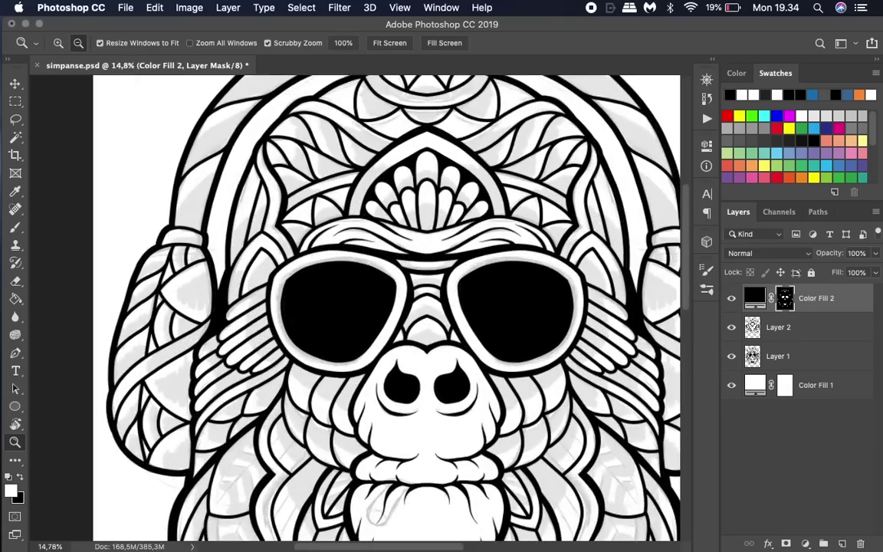
# Step: On Layer 2, draw a curved petal line across the chest band corner, removing stray strokes
pyautogui.scroll(-5, 345, 306)
pyautogui.scroll(-5, 345, 307)
pyautogui.scroll(-5, 345, 307)
pyautogui.press('r')
pyautogui.moveTo(460, 322); pyautogui.dragTo(360, 253)
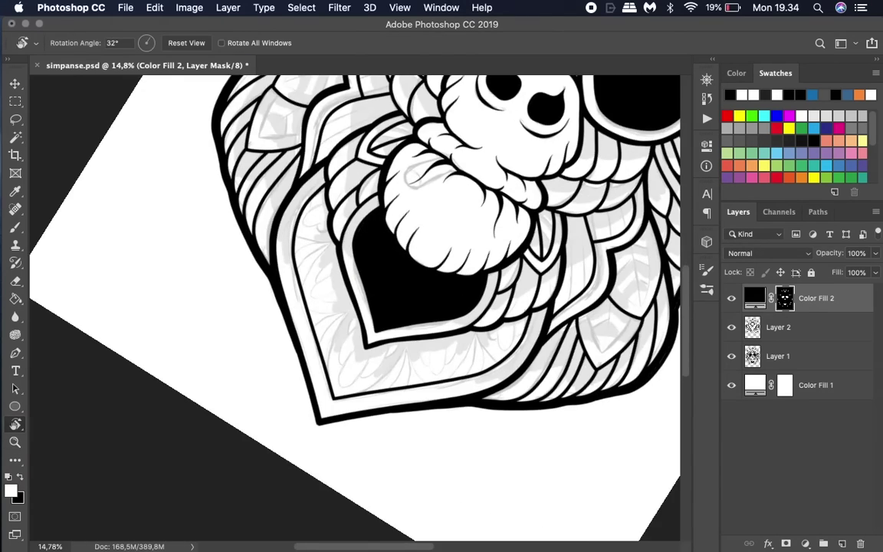
pyautogui.click(778, 327)
pyautogui.press('z')
pyautogui.moveTo(360, 292); pyautogui.dragTo(414, 291)
pyautogui.press('b')
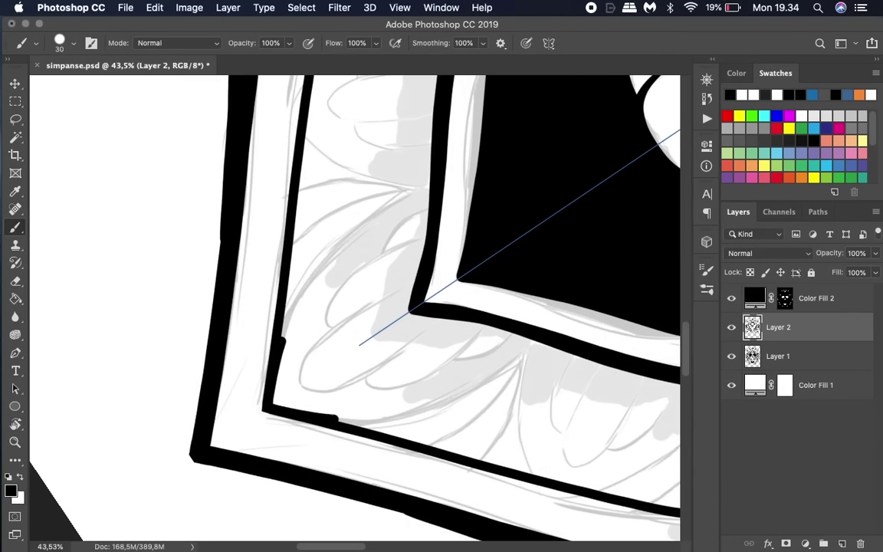
pyautogui.moveTo(268, 384); pyautogui.dragTo(426, 201)
pyautogui.scroll(3, 315, 489)
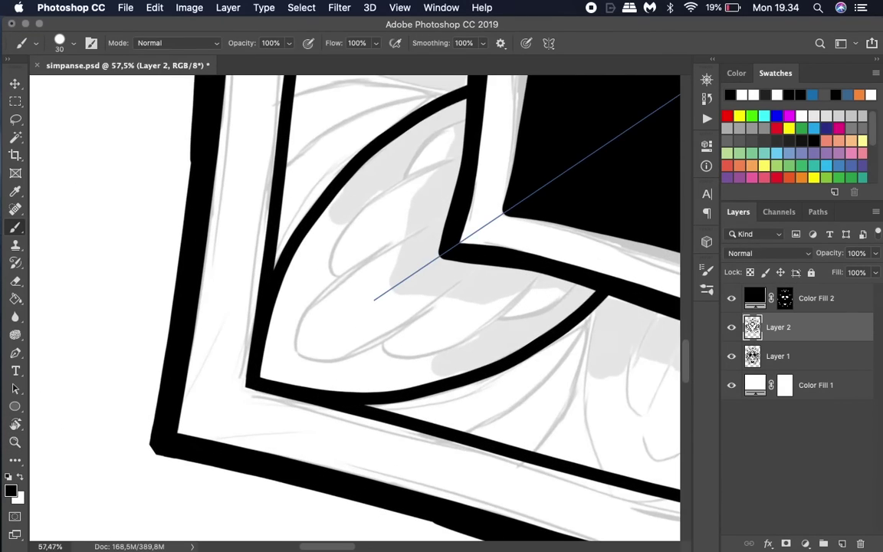
pyautogui.moveTo(276, 306); pyautogui.dragTo(337, 318)
pyautogui.hotkey('ctrl', 'z')
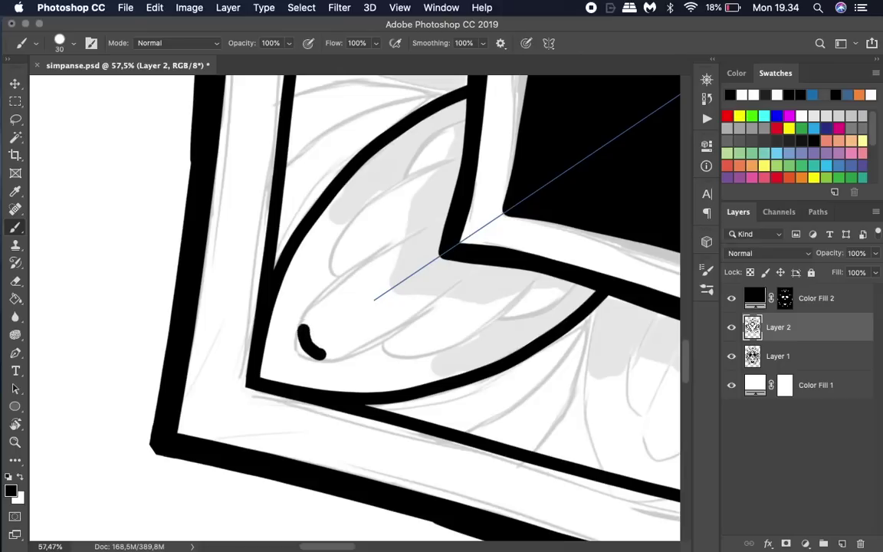
pyautogui.hotkey('ctrl', 'z')
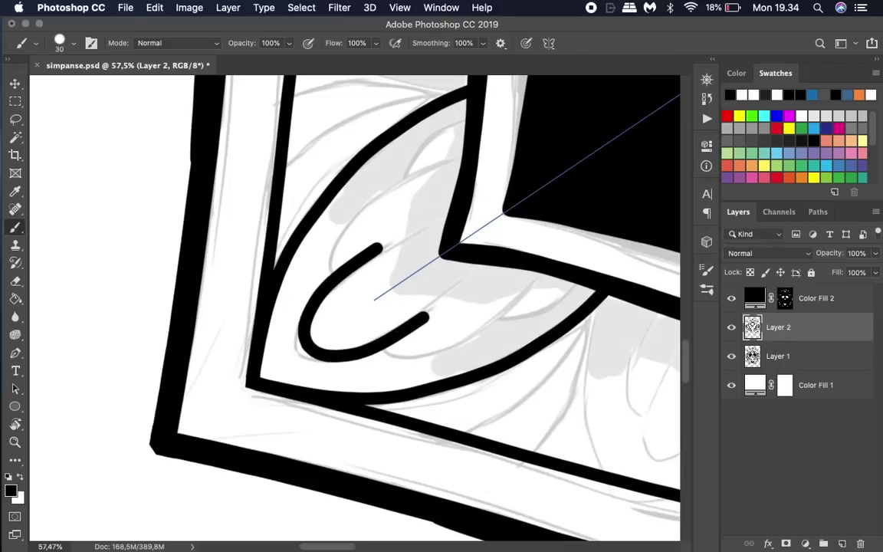
# Step: Draw two long mirrored petal loops toward the chest band corner
pyautogui.moveTo(348, 355); pyautogui.dragTo(495, 267)
pyautogui.moveTo(345, 322); pyautogui.dragTo(487, 261)
pyautogui.press('z')
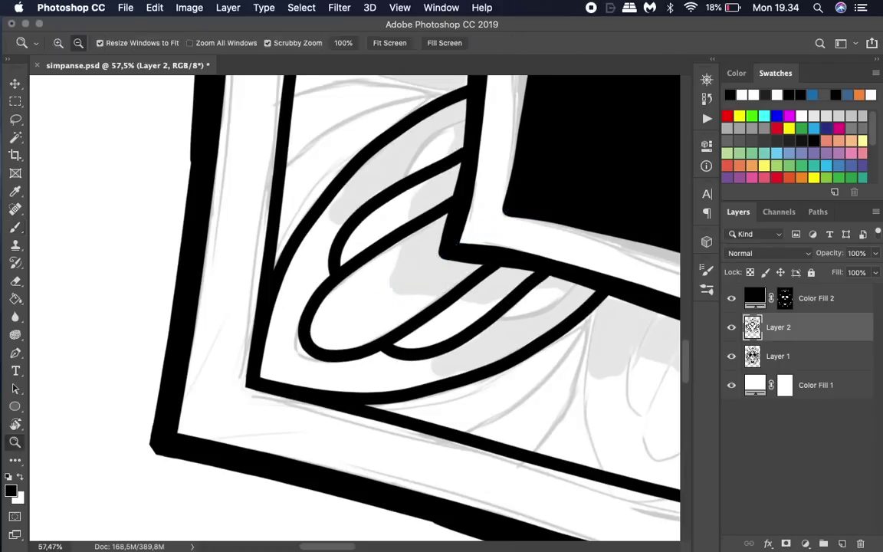
pyautogui.scroll(-5, 354, 306)
pyautogui.press('r')
pyautogui.moveTo(429, 230); pyautogui.dragTo(360, 326)
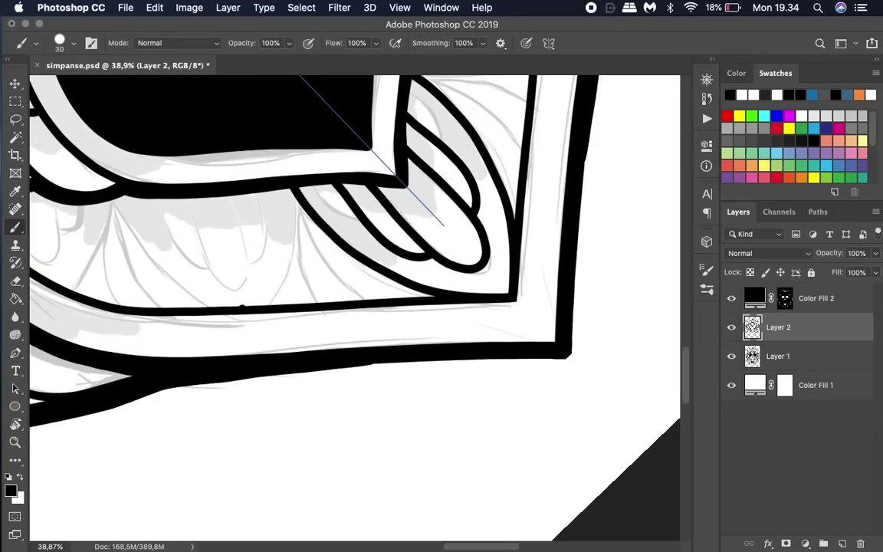
pyautogui.press('r')
pyautogui.moveTo(430, 230); pyautogui.dragTo(398, 253)
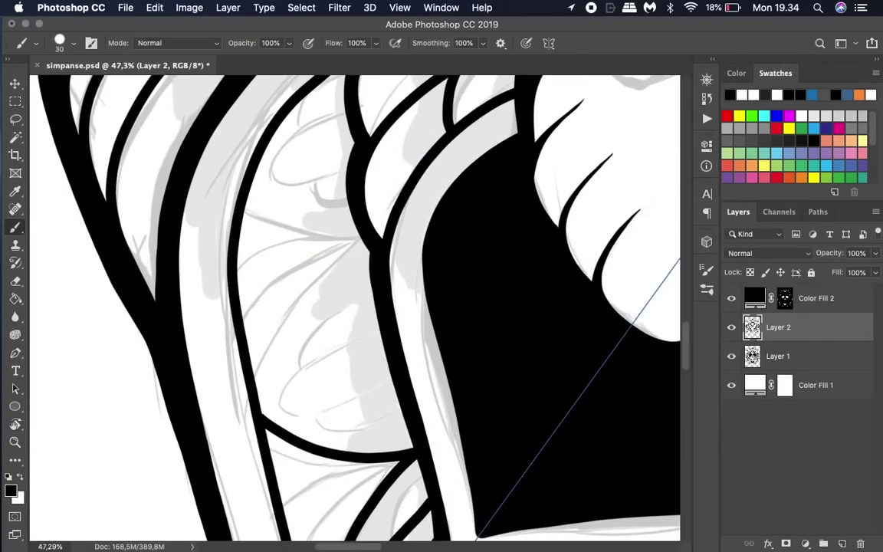
# Step: Draw and close a new petal loop in another band, adding a curved line and small stroke
pyautogui.moveTo(261, 418)
pyautogui.mouseDown()
pyautogui.moveTo(310, 303)
pyautogui.moveTo(399, 307)
pyautogui.mouseUp()
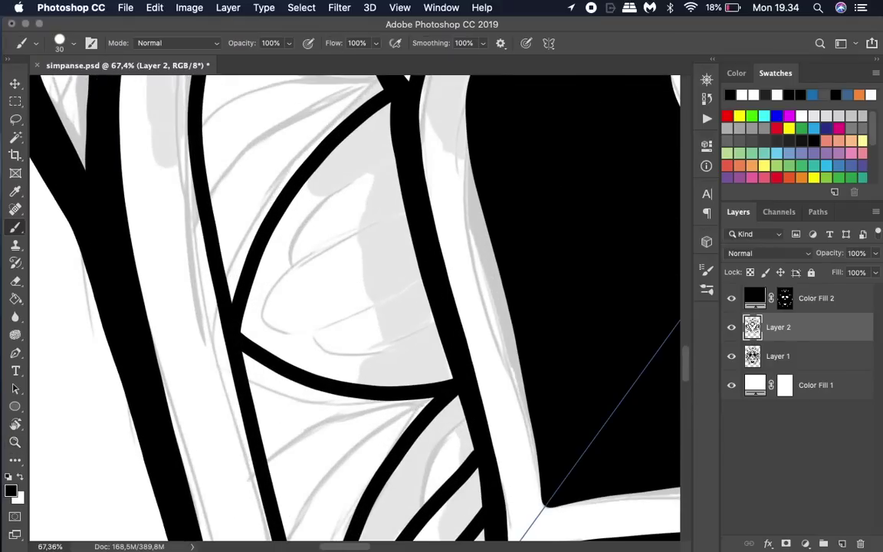
pyautogui.moveTo(310, 322); pyautogui.dragTo(424, 284)
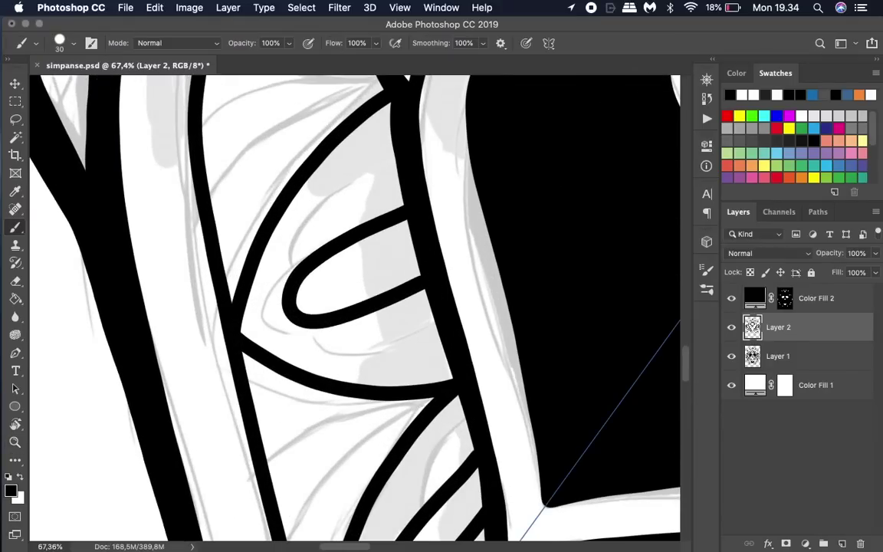
pyautogui.moveTo(345, 325); pyautogui.dragTo(434, 337)
pyautogui.moveTo(285, 225); pyautogui.dragTo(357, 145)
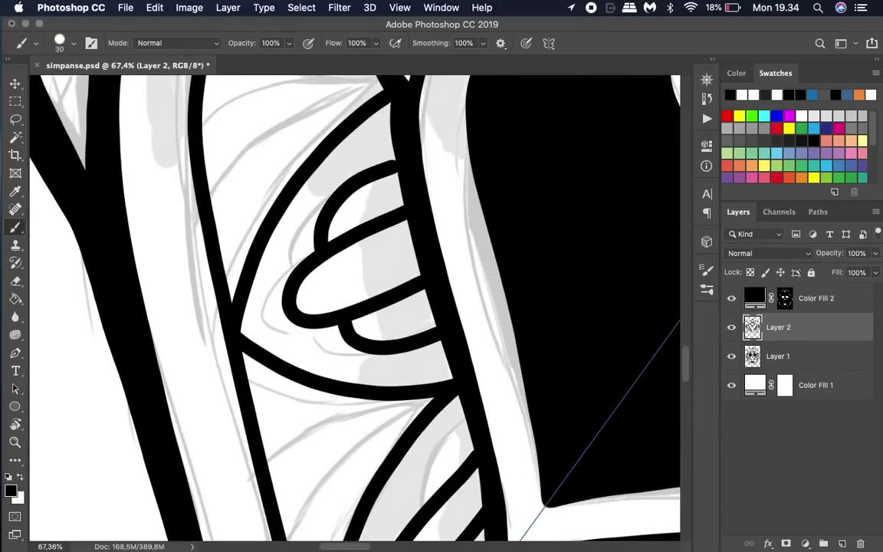
# Step: Add a rising rounded petal and a new loop between the fur bands, then fit the view
pyautogui.press('r')
pyautogui.moveTo(460, 230); pyautogui.dragTo(430, 399)
pyautogui.moveTo(370, 374); pyautogui.dragTo(427, 262)
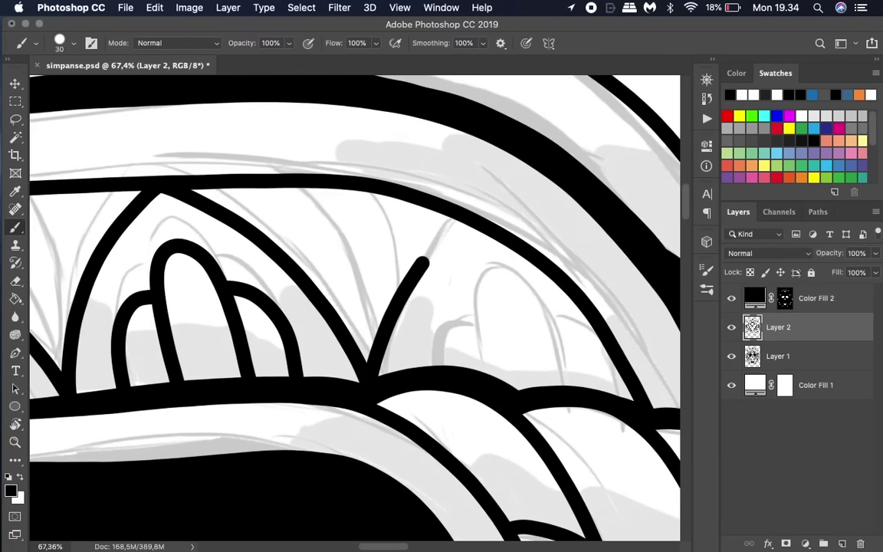
pyautogui.scroll(3, 354, 307)
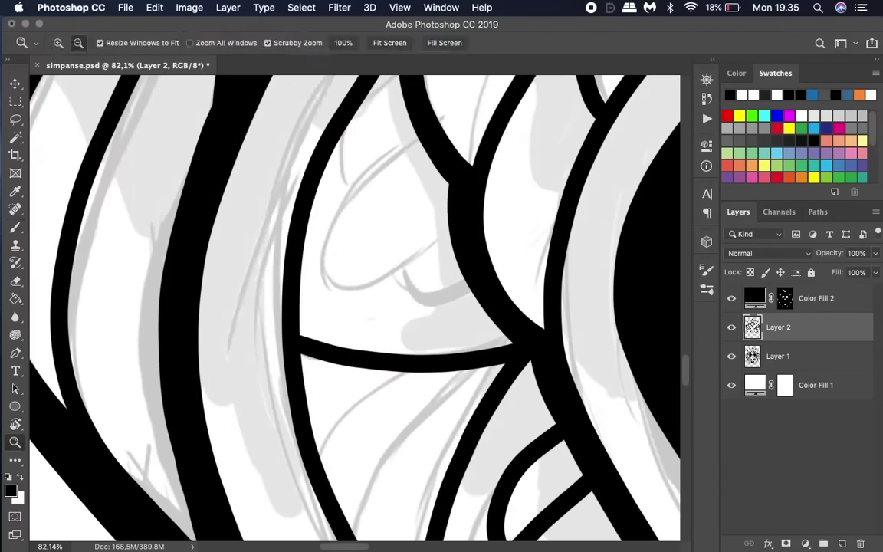
pyautogui.moveTo(419, 138)
pyautogui.mouseDown()
pyautogui.moveTo(329, 203)
pyautogui.moveTo(341, 268)
pyautogui.moveTo(460, 264)
pyautogui.mouseUp()
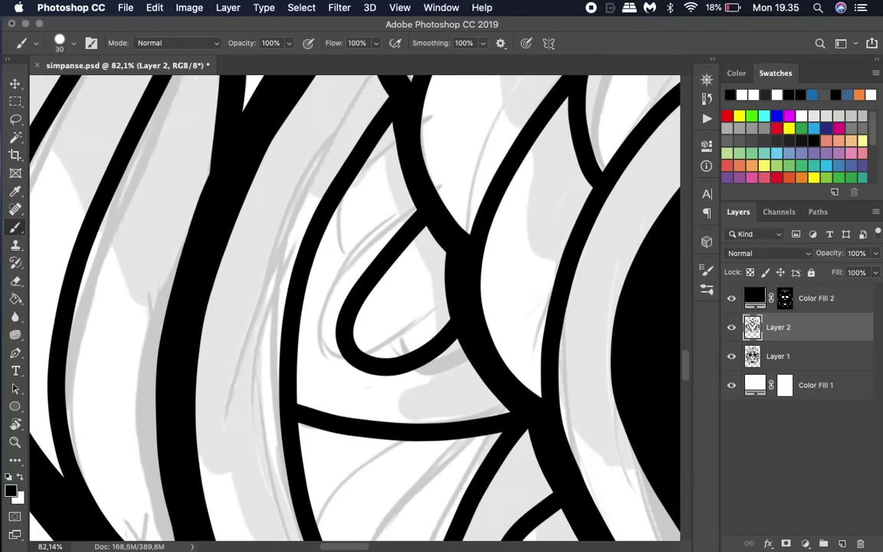
pyautogui.moveTo(334, 245)
pyautogui.mouseDown()
pyautogui.moveTo(314, 165)
pyautogui.moveTo(345, 121)
pyautogui.mouseUp()
pyautogui.press('z')
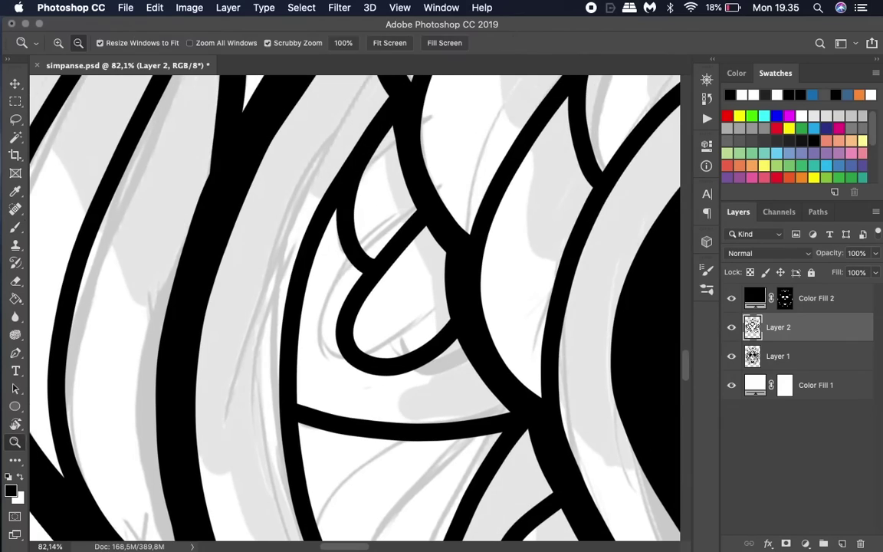
pyautogui.moveTo(345, 306); pyautogui.dragTo(253, 306)
pyautogui.hotkey('ctrl', '0')
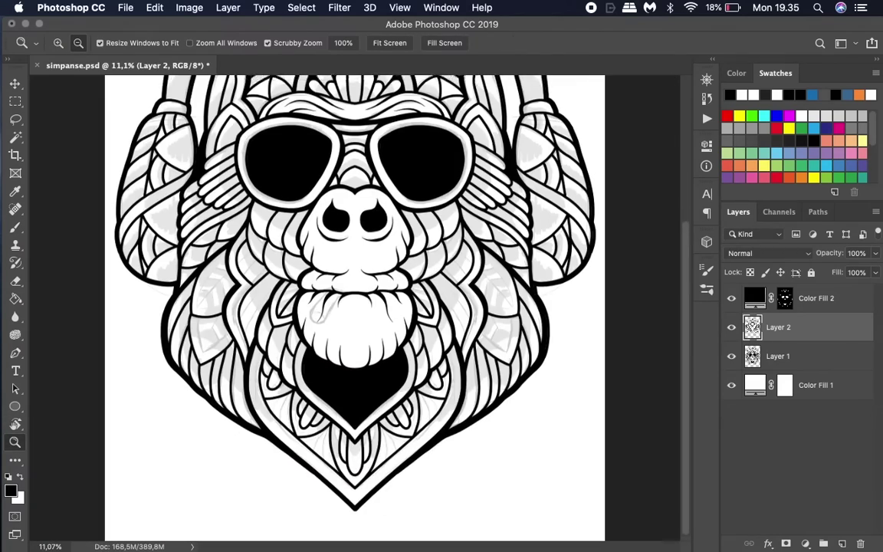
# Step: With the brush, extend the short fur strand line up and to the right
pyautogui.scroll(3, 354, 291)
pyautogui.scroll(5, 318, 306)
pyautogui.press('b')
pyautogui.scroll(2, 318, 307)
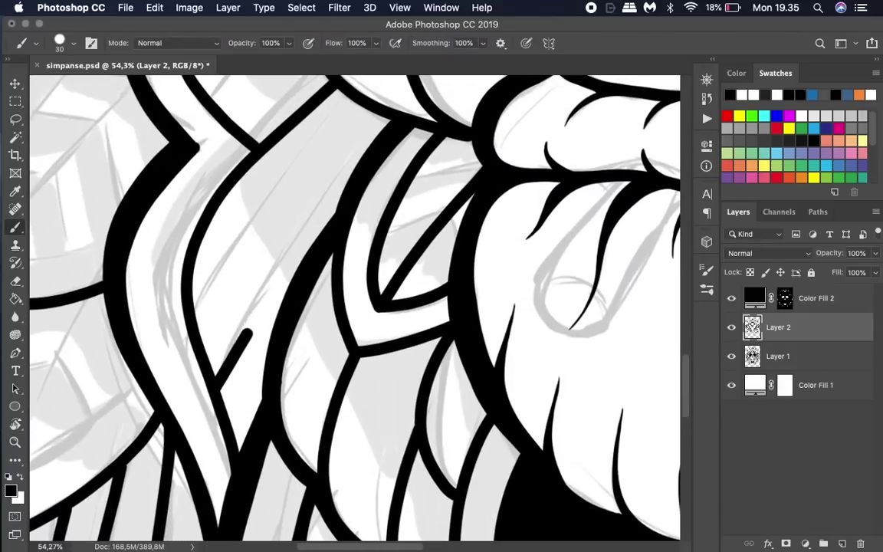
pyautogui.moveTo(220, 270); pyautogui.dragTo(329, 137)
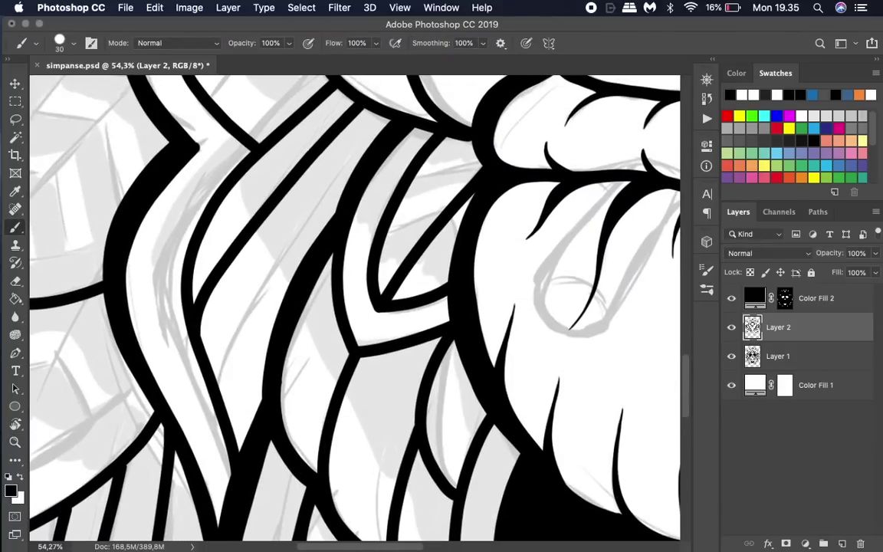
# Step: Attempt a strand line beside the muzzle, undoing each misplaced try
pyautogui.moveTo(193, 356); pyautogui.dragTo(228, 287)
pyautogui.hotkey('ctrl', 'z')
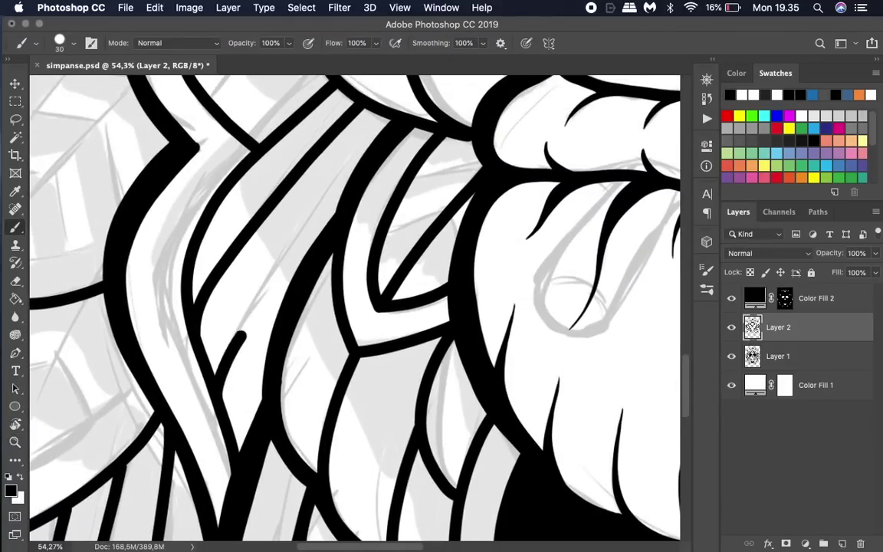
pyautogui.moveTo(244, 334); pyautogui.dragTo(302, 188)
pyautogui.hotkey('ctrl', 'z')
pyautogui.moveTo(223, 369)
pyautogui.mouseDown()
pyautogui.moveTo(306, 176)
pyautogui.moveTo(224, 289)
pyautogui.mouseUp()
pyautogui.hotkey('ctrl', 'z')
# Step: Rotate the view, undo the last stroke, and draw a long strand line up-right
pyautogui.hotkey('ctrl', 'z')
pyautogui.press('r')
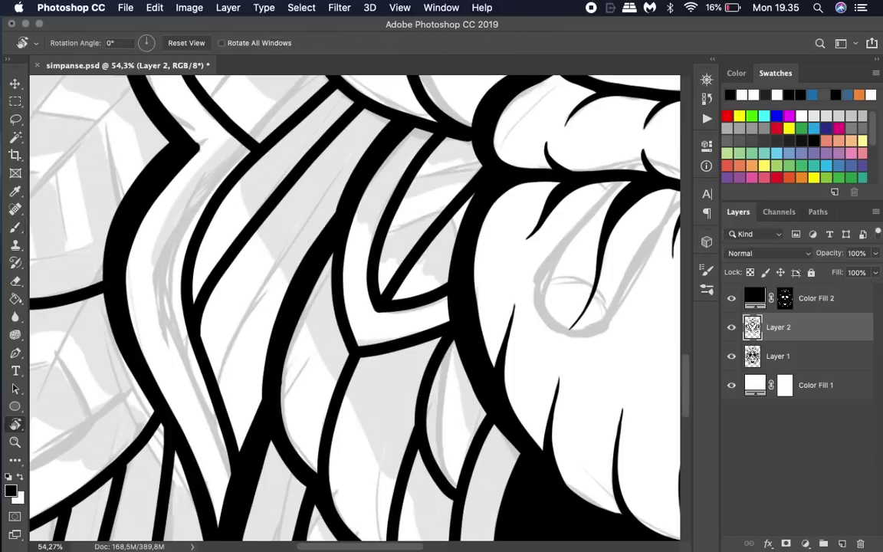
pyautogui.moveTo(429, 215)
pyautogui.mouseDown()
pyautogui.moveTo(322, 322)
pyautogui.moveTo(430, 285)
pyautogui.mouseUp()
pyautogui.hotkey('ctrl', 'z')
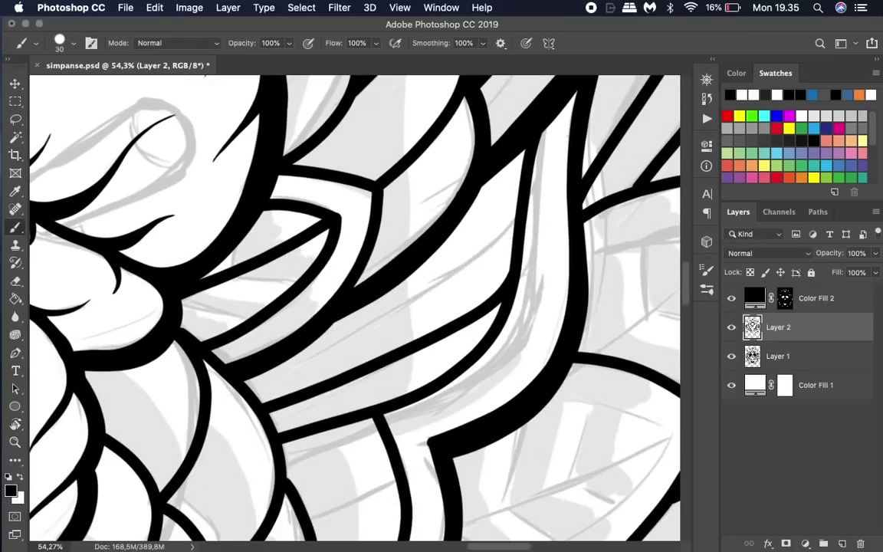
pyautogui.moveTo(333, 320)
pyautogui.mouseDown()
pyautogui.moveTo(485, 255)
pyautogui.moveTo(383, 307)
pyautogui.mouseUp()
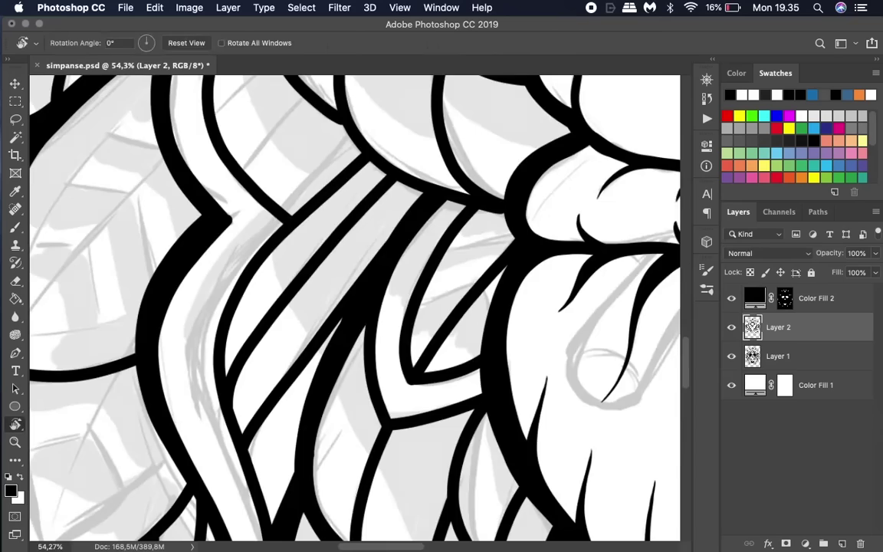
# Step: Rotate onto another fur area and add a short upper strand line, redrawing it once
pyautogui.press('z')
pyautogui.moveTo(537, 296)
pyautogui.mouseDown()
pyautogui.moveTo(460, 296)
pyautogui.moveTo(582, 296)
pyautogui.mouseUp()
pyautogui.moveTo(352, 250); pyautogui.dragTo(411, 202)
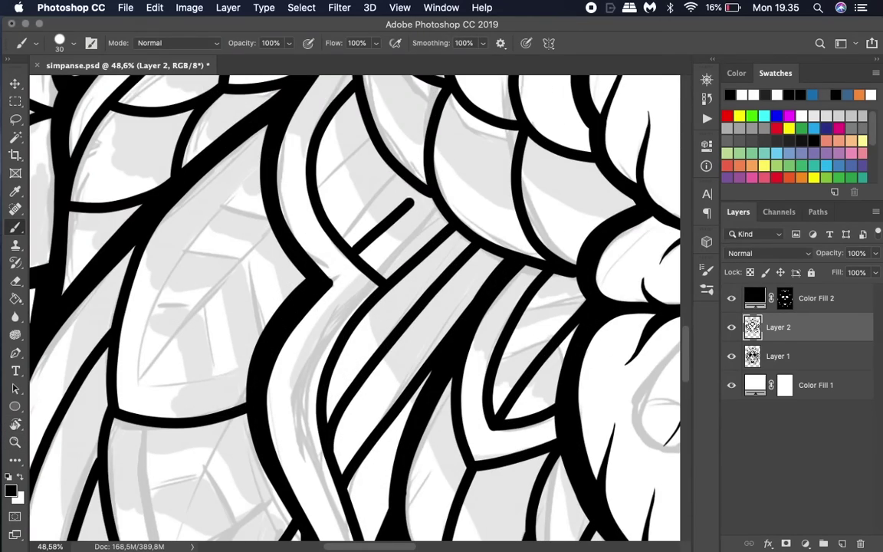
pyautogui.hotkey('ctrl', 'z')
pyautogui.moveTo(292, 193); pyautogui.dragTo(346, 140)
# Step: Zoom out to view the whole chimp portrait
pyautogui.press('z')
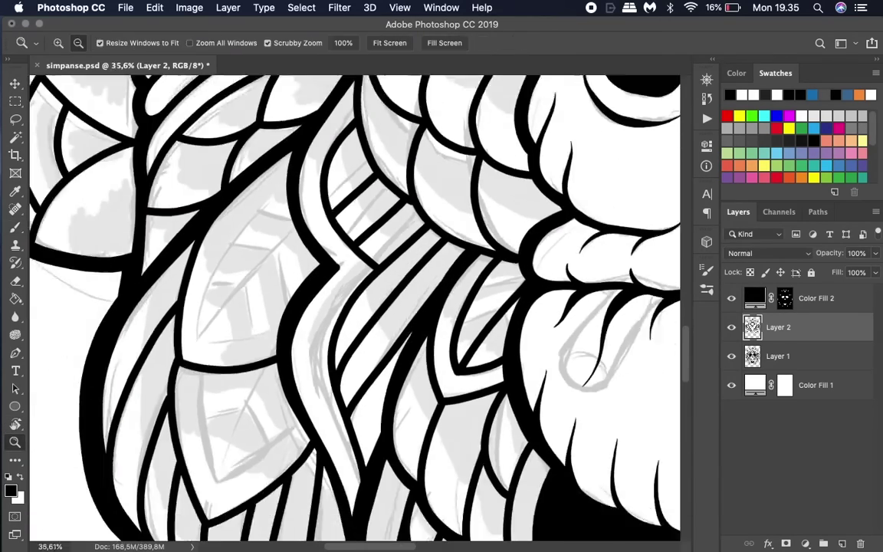
pyautogui.moveTo(460, 306)
pyautogui.mouseDown()
pyautogui.moveTo(345, 307)
pyautogui.moveTo(429, 306)
pyautogui.mouseUp()
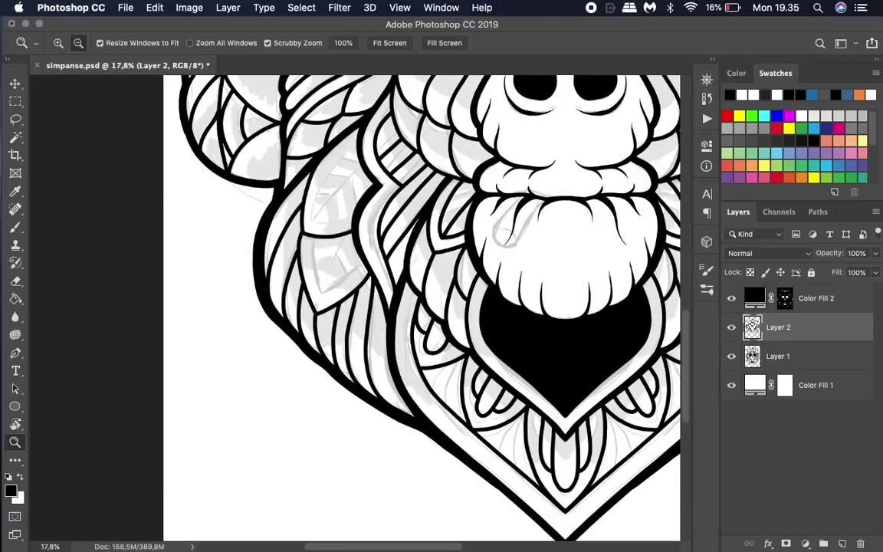
pyautogui.moveTo(447, 259); pyautogui.dragTo(368, 259)
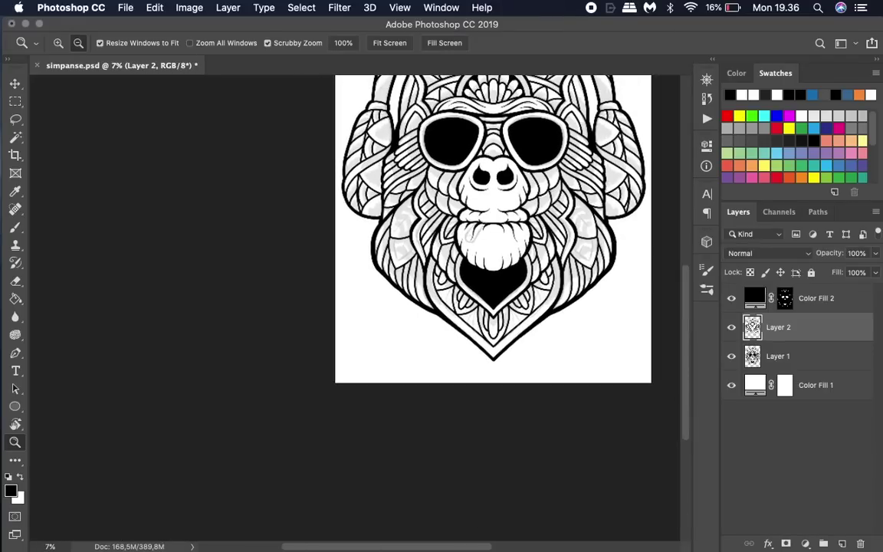
# Step: Draw the first black vein and diagonal lines inside a cheek feather, rotating the canvas to suit
pyautogui.moveTo(513, 307); pyautogui.dragTo(475, 306)
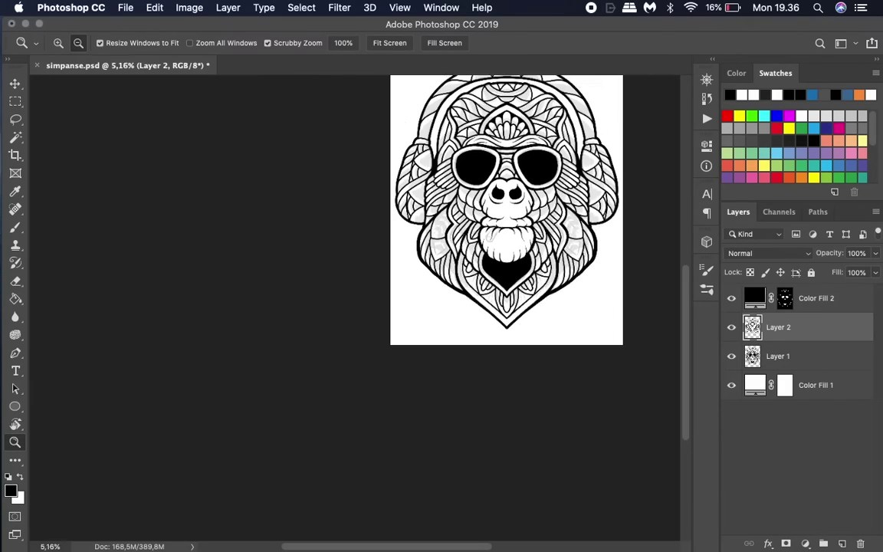
pyautogui.moveTo(414, 199); pyautogui.dragTo(490, 199)
pyautogui.press('r')
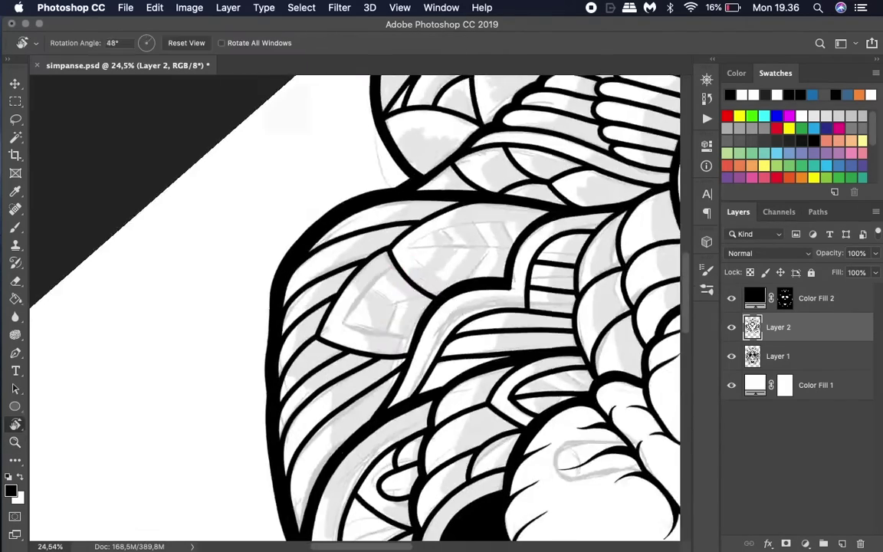
pyautogui.press('b')
pyautogui.moveTo(319, 311)
pyautogui.mouseDown()
pyautogui.moveTo(402, 201)
pyautogui.moveTo(337, 153)
pyautogui.mouseUp()
pyautogui.press('r')
pyautogui.press('b')
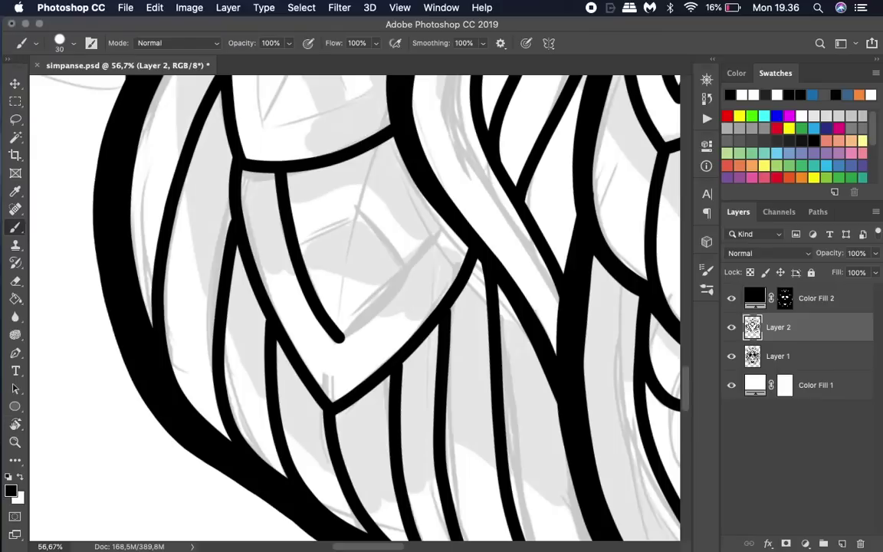
pyautogui.moveTo(319, 307); pyautogui.dragTo(398, 200)
pyautogui.press('super+z')
pyautogui.moveTo(318, 303)
pyautogui.mouseDown()
pyautogui.moveTo(395, 192)
pyautogui.moveTo(360, 177)
pyautogui.mouseUp()
pyautogui.press('r')
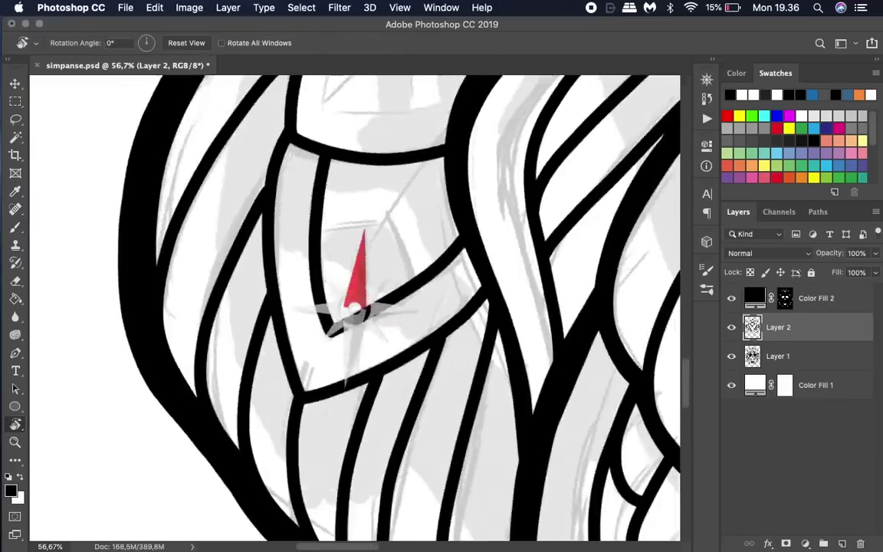
pyautogui.press('b')
pyautogui.moveTo(338, 313)
pyautogui.mouseDown()
pyautogui.moveTo(459, 188)
pyautogui.moveTo(230, 306)
pyautogui.moveTo(398, 307)
pyautogui.mouseUp()
# Step: Ink curved black feather lines and a long outline with the canvas turned about 34 degrees
pyautogui.press('r')
pyautogui.moveTo(414, 230); pyautogui.dragTo(376, 253)
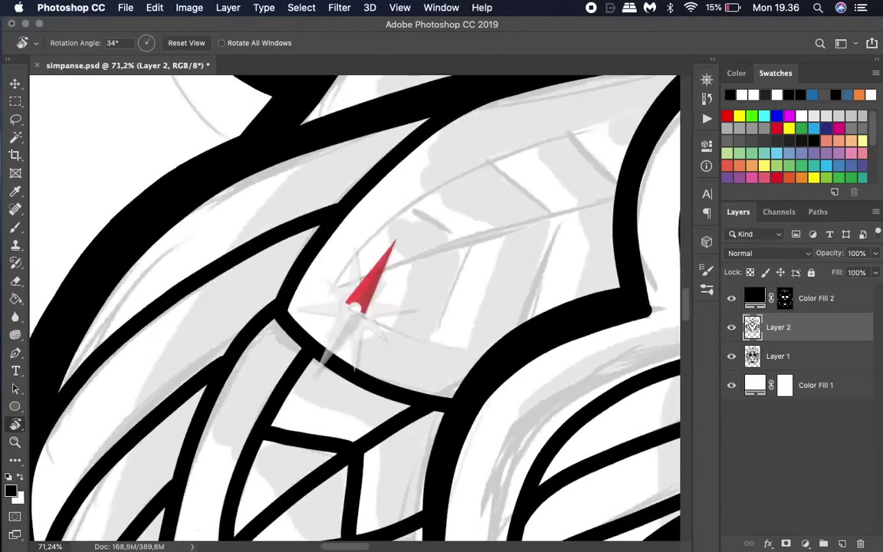
pyautogui.moveTo(354, 305); pyautogui.dragTo(330, 322)
pyautogui.press('b')
pyautogui.moveTo(303, 285); pyautogui.dragTo(424, 210)
pyautogui.press('r')
pyautogui.moveTo(360, 292); pyautogui.dragTo(338, 322)
pyautogui.press('b')
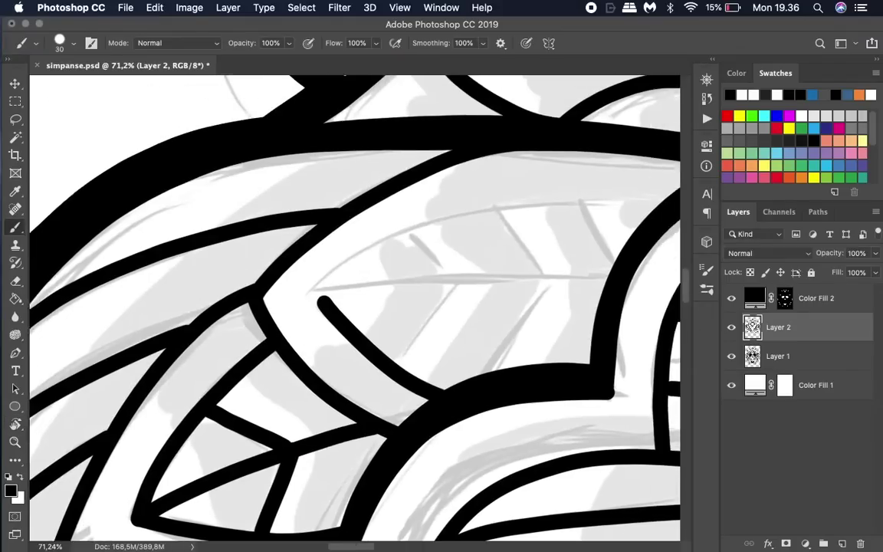
pyautogui.moveTo(360, 292); pyautogui.dragTo(330, 322)
pyautogui.moveTo(238, 272); pyautogui.dragTo(540, 188)
# Step: Add a central vein with a branching chevron, plus a short vein in the next feather
pyautogui.moveTo(353, 306); pyautogui.dragTo(384, 276)
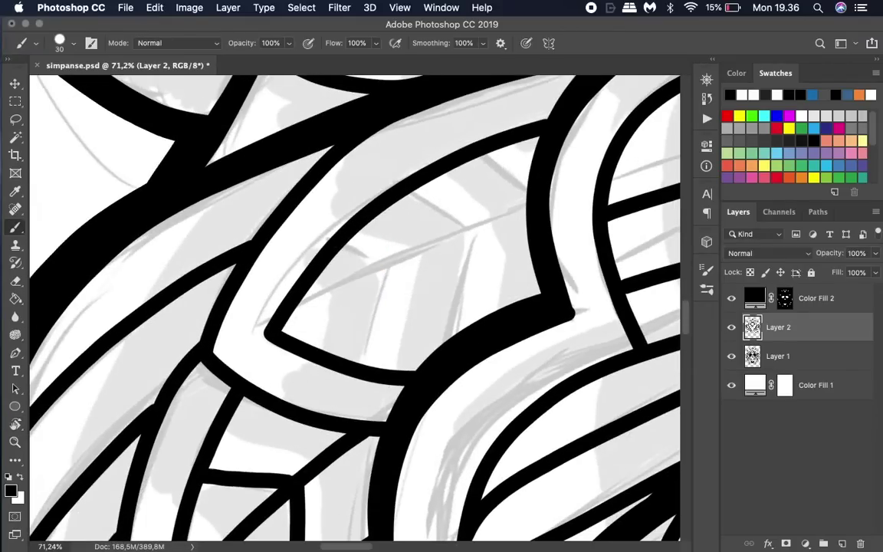
pyautogui.moveTo(285, 332); pyautogui.dragTo(493, 242)
pyautogui.press('cmd+z')
pyautogui.moveTo(268, 332)
pyautogui.mouseDown()
pyautogui.moveTo(536, 265)
pyautogui.moveTo(475, 321)
pyautogui.mouseUp()
pyautogui.moveTo(480, 261); pyautogui.dragTo(447, 201)
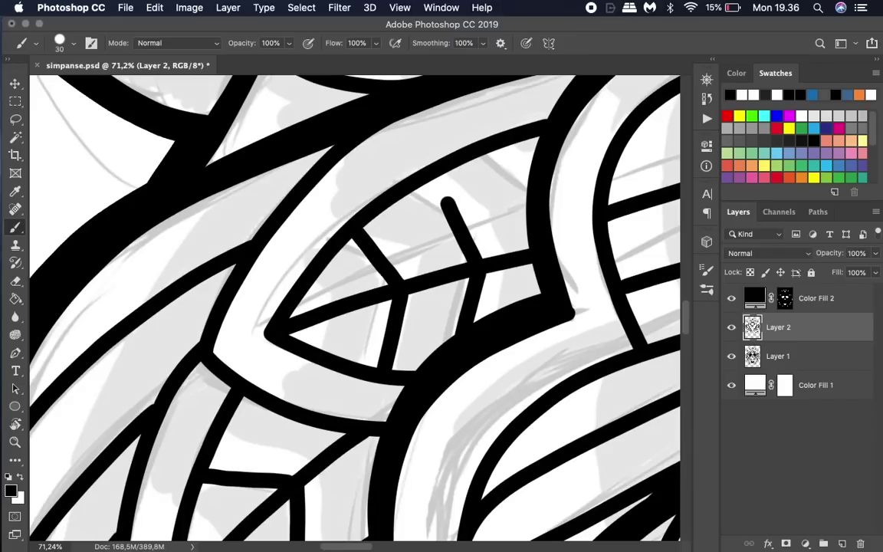
pyautogui.moveTo(353, 230); pyautogui.dragTo(430, 322)
pyautogui.moveTo(433, 257); pyautogui.dragTo(429, 310)
pyautogui.press('cmd+z')
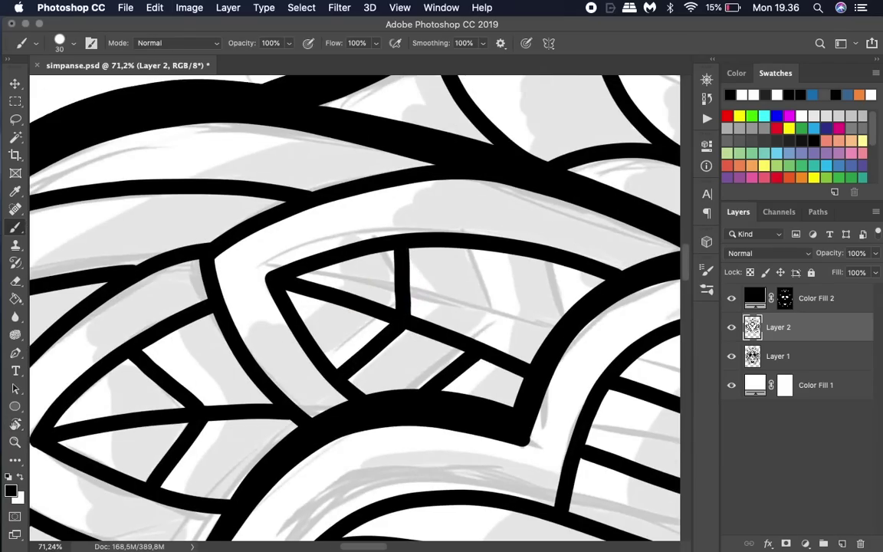
pyautogui.moveTo(430, 226)
pyautogui.mouseDown()
pyautogui.moveTo(427, 306)
pyautogui.moveTo(475, 307)
pyautogui.mouseUp()
# Step: Zoom out to check the face, then zoom back in on the lower cheek feathers
pyautogui.press('z')
pyautogui.hscroll(3, 437, 307)
pyautogui.scroll(5, 414, 307)
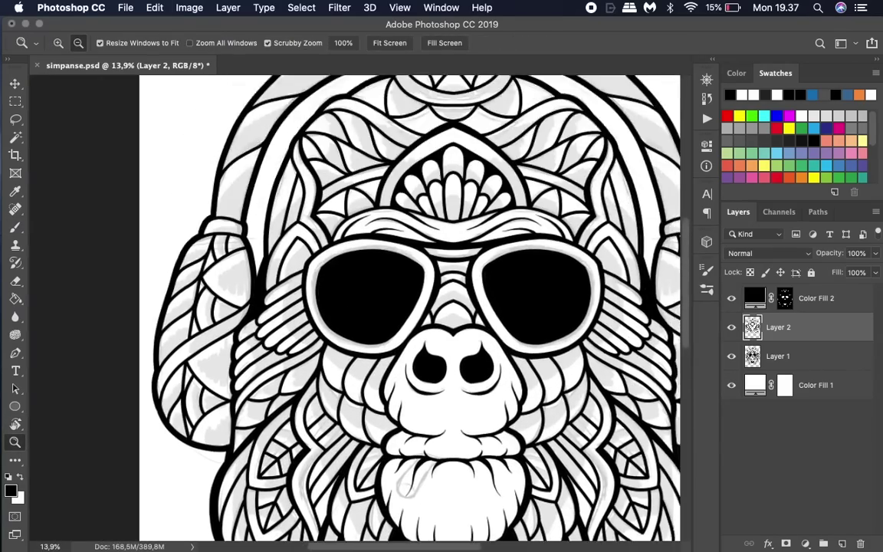
pyautogui.scroll(1, 414, 307)
pyautogui.moveTo(360, 230); pyautogui.dragTo(375, 299)
pyautogui.moveTo(349, 391); pyautogui.dragTo(384, 391)
pyautogui.scroll(2, 299, 375)
pyautogui.press('b')
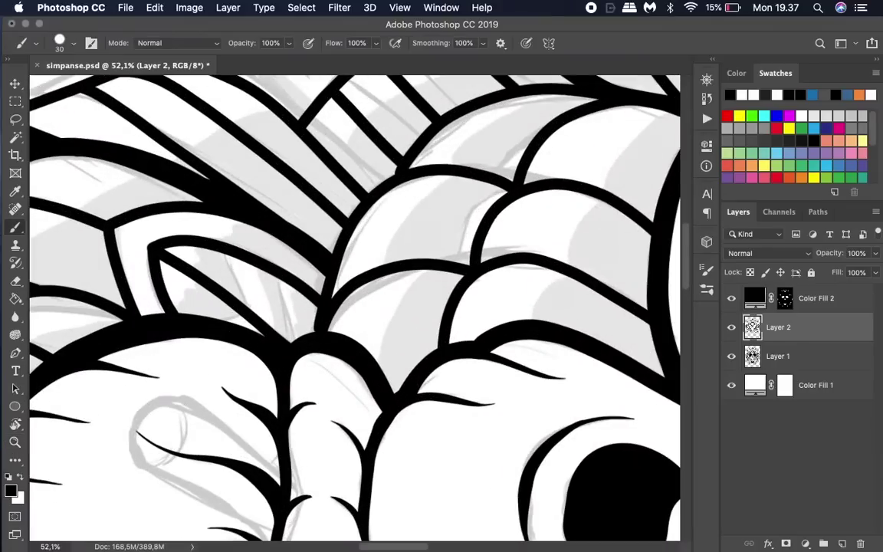
pyautogui.scroll(3, 353, 306)
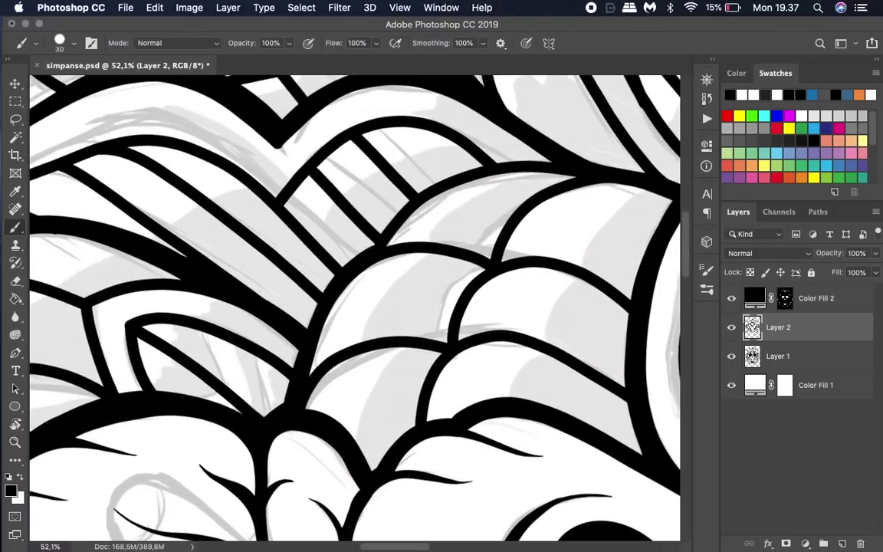
pyautogui.scroll(2, 353, 307)
pyautogui.scroll(2, 353, 307)
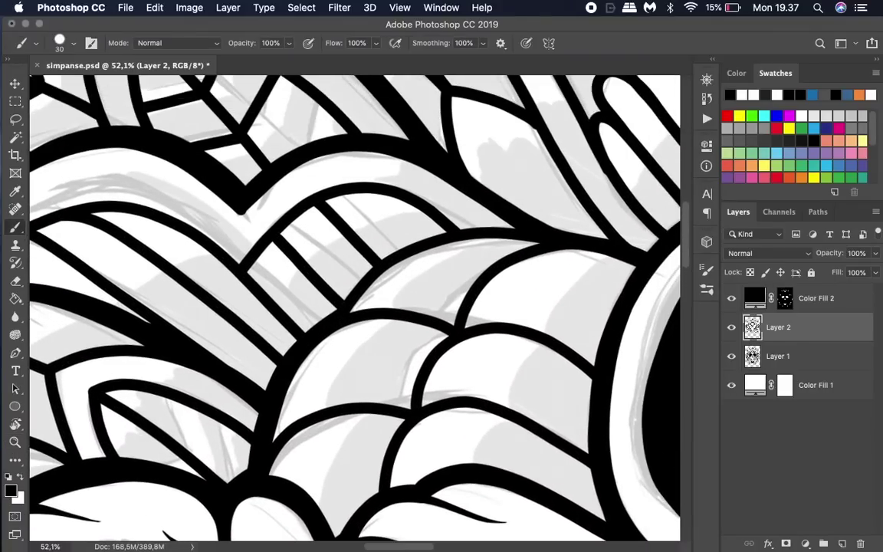
# Step: Zoom out to the whole chimp and save simpanse.psd
pyautogui.press('z')
pyautogui.press('super+0')
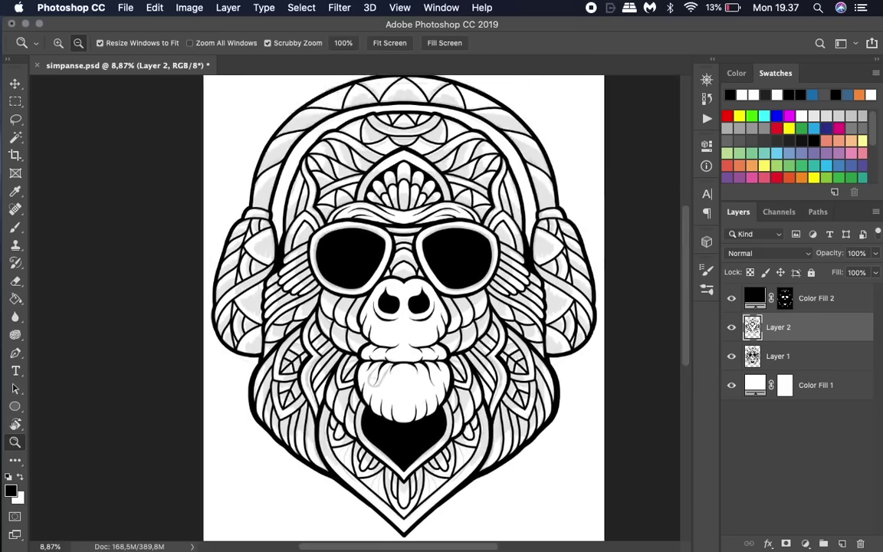
pyautogui.scroll(3, 416, 349)
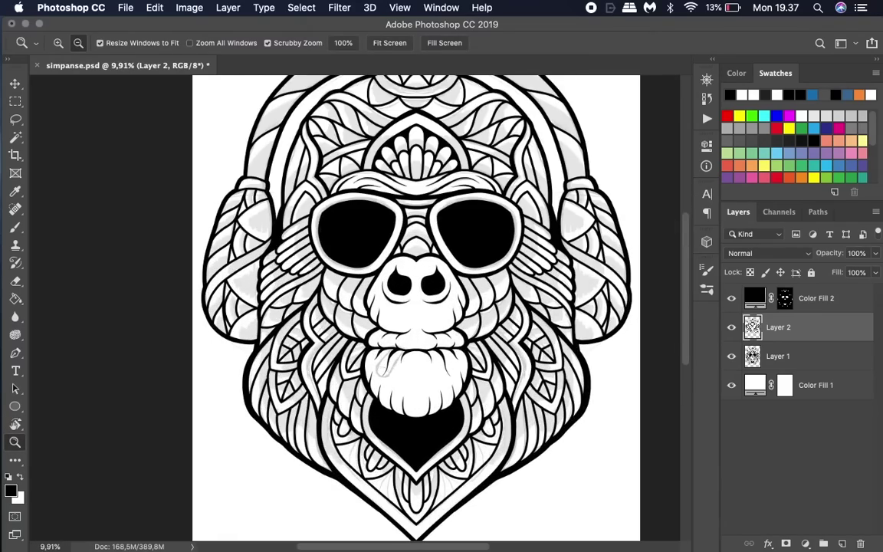
pyautogui.scroll(2, 416, 307)
pyautogui.scroll(-2, 416, 306)
pyautogui.hscroll(1, 416, 307)
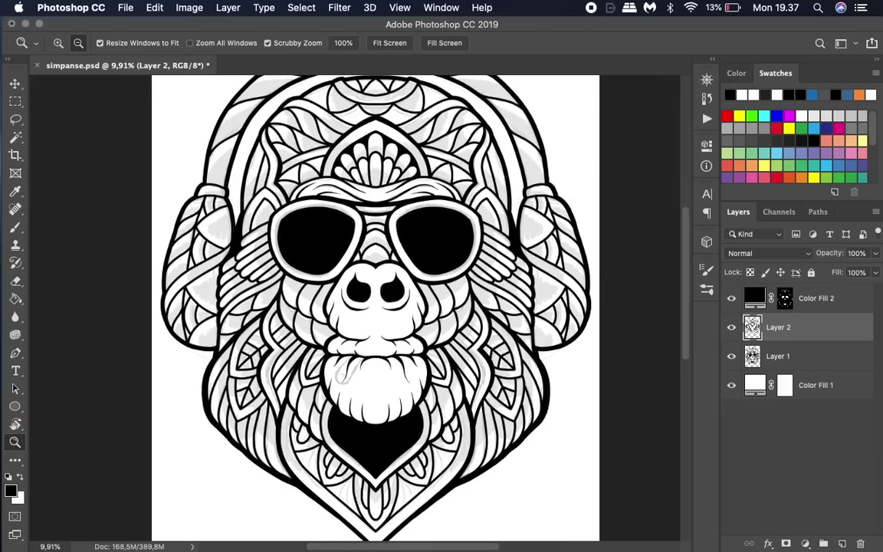
pyautogui.press('super+s')
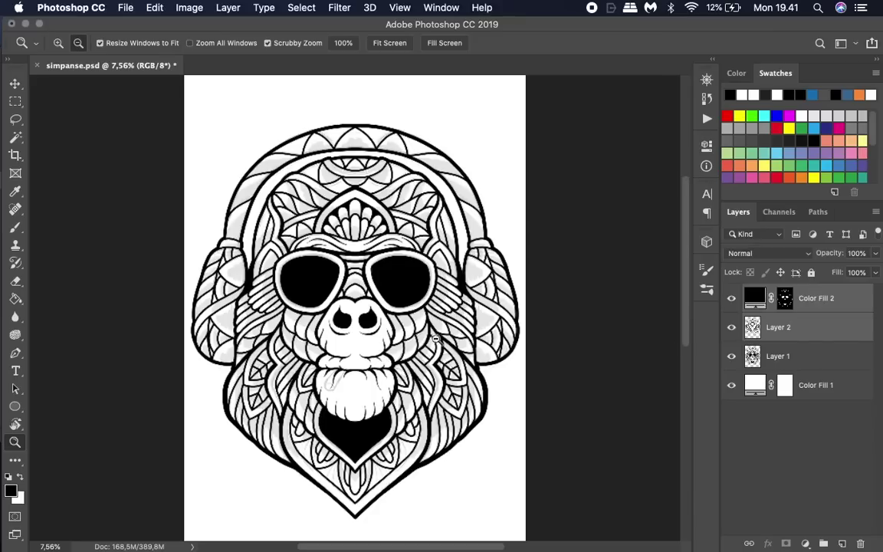
# Step: Add a new empty layer beneath Layer 2 and switch to a smaller brush
pyautogui.press('super+shift+alt+n')
pyautogui.press('super+bracketleft')
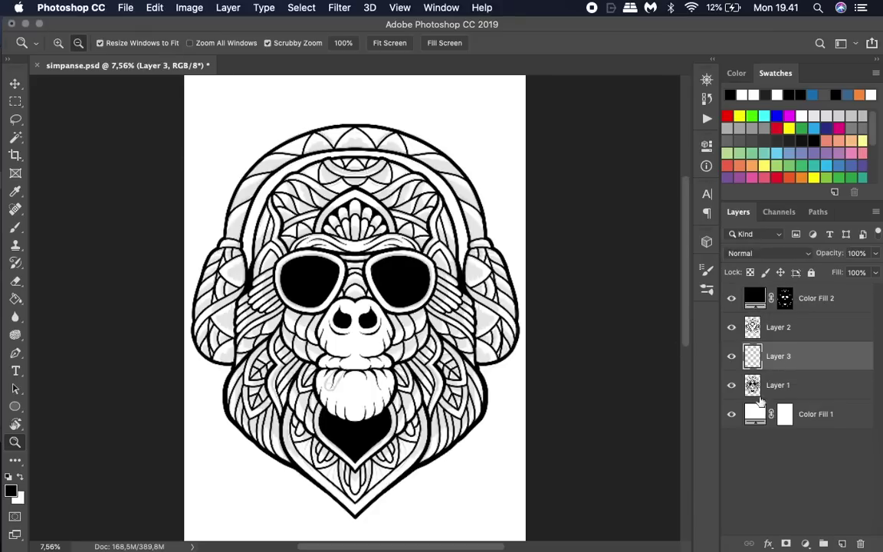
pyautogui.scroll(5, 375, 353)
pyautogui.press('r')
pyautogui.moveTo(420, 315); pyautogui.dragTo(395, 303)
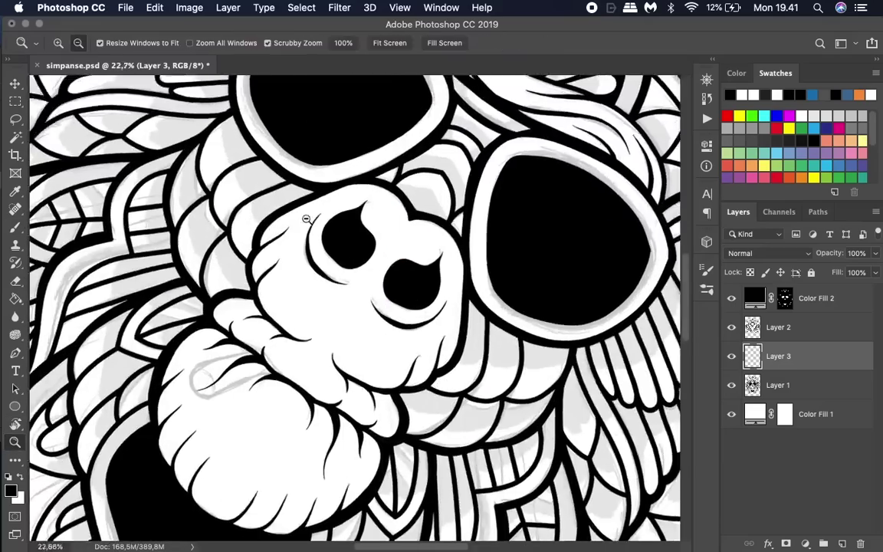
pyautogui.scroll(3, 395, 303)
pyautogui.press('b')
pyautogui.rightClick(368, 306)
pyautogui.press('Escape')
pyautogui.scroll(2, 351, 342)
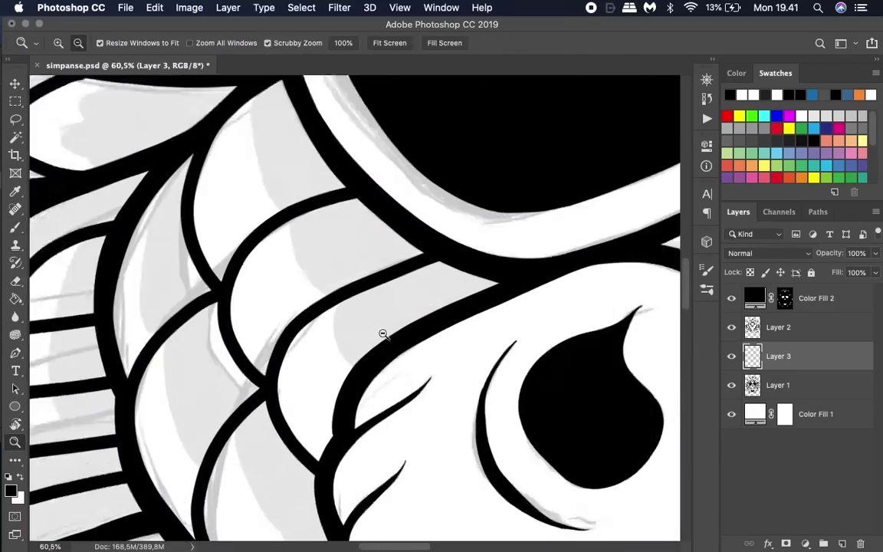
pyautogui.scroll(1, 352, 342)
# Step: Pan and rotate the view upright over the arch above the nose-bridge pattern
pyautogui.moveTo(348, 343)
pyautogui.mouseDown()
pyautogui.moveTo(369, 348)
pyautogui.moveTo(438, 311)
pyautogui.mouseUp()
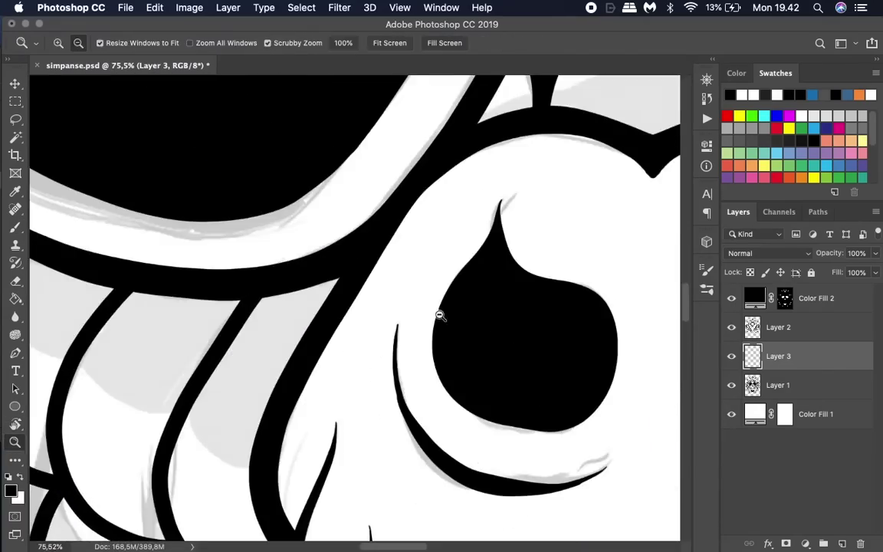
pyautogui.scroll(-5, 437, 311)
pyautogui.press('r')
pyautogui.moveTo(509, 325); pyautogui.dragTo(320, 191)
pyautogui.press('Escape')
pyautogui.scroll(5, 320, 192)
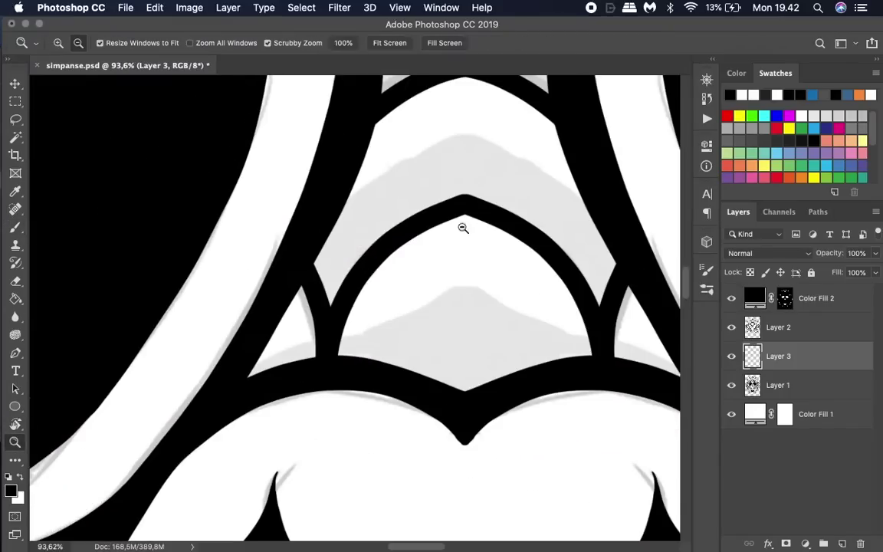
pyautogui.scroll(1, 408, 255)
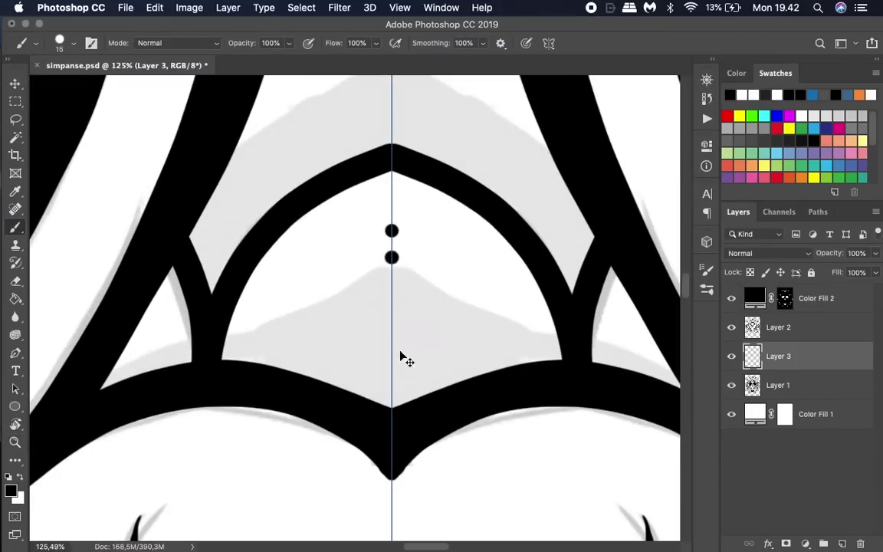
pyautogui.scroll(-1, 418, 315)
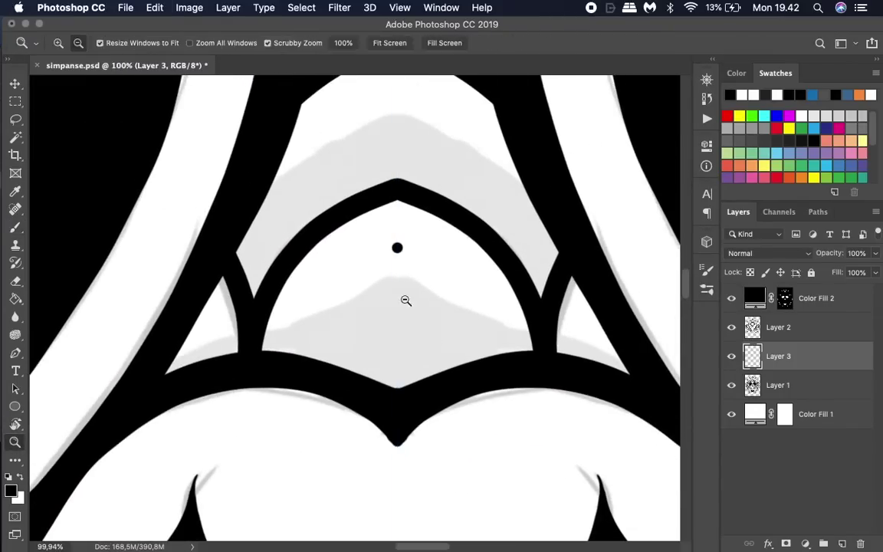
# Step: Paint a centre dot with a middle dash and a long dash down to the bottom band
pyautogui.click(398, 272)
pyautogui.hotkey('ctrl', 'z')
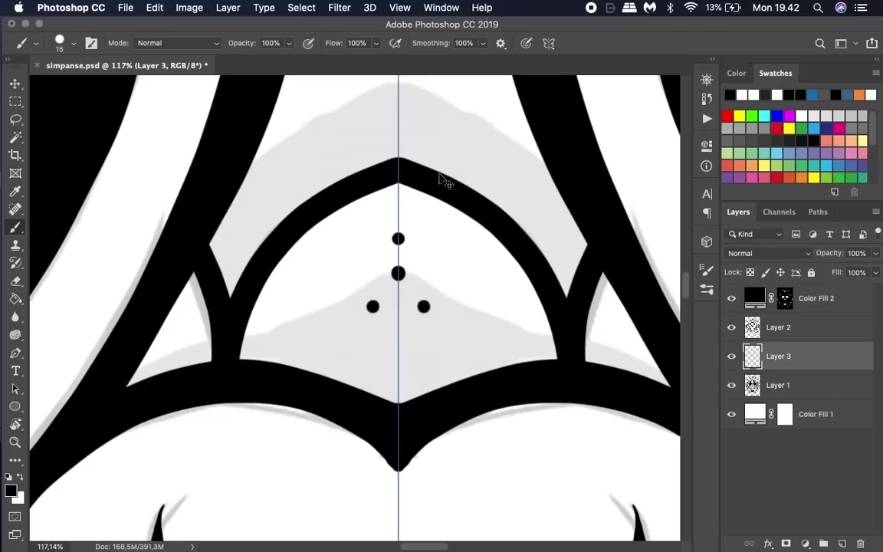
pyautogui.hotkey('ctrl', 'z')
pyautogui.scroll(2, 391, 292)
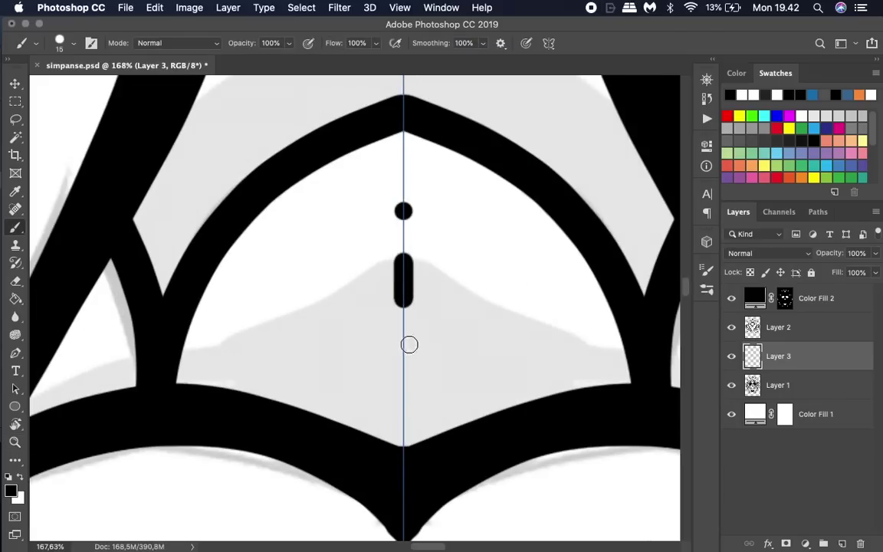
pyautogui.moveTo(409, 349); pyautogui.dragTo(406, 368)
pyautogui.hotkey('ctrl', 'z')
pyautogui.hotkey('ctrl', 'z')
pyautogui.moveTo(404, 254); pyautogui.dragTo(404, 293)
pyautogui.moveTo(403, 335); pyautogui.dragTo(402, 434)
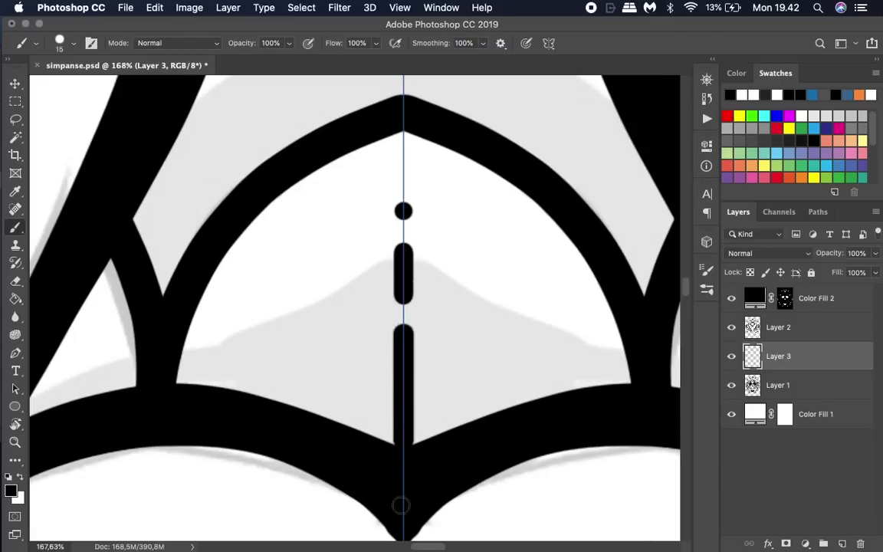
# Step: Add mirrored side dots with middle and long dashes beneath them, out to the outermost dots
pyautogui.click(362, 242)
pyautogui.moveTo(361, 261); pyautogui.dragTo(361, 429)
pyautogui.hotkey('ctrl', 'z')
pyautogui.moveTo(318, 295); pyautogui.dragTo(318, 417)
pyautogui.moveTo(274, 318); pyautogui.dragTo(273, 403)
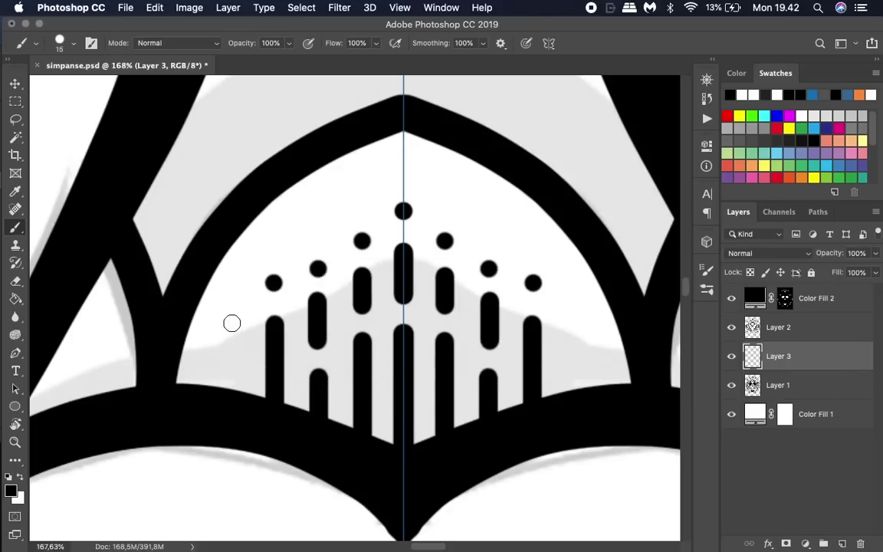
# Step: Zoom out to review the whole chimp face
pyautogui.press('z')
pyautogui.scroll(-3, 322, 322)
pyautogui.scroll(-3, 306, 315)
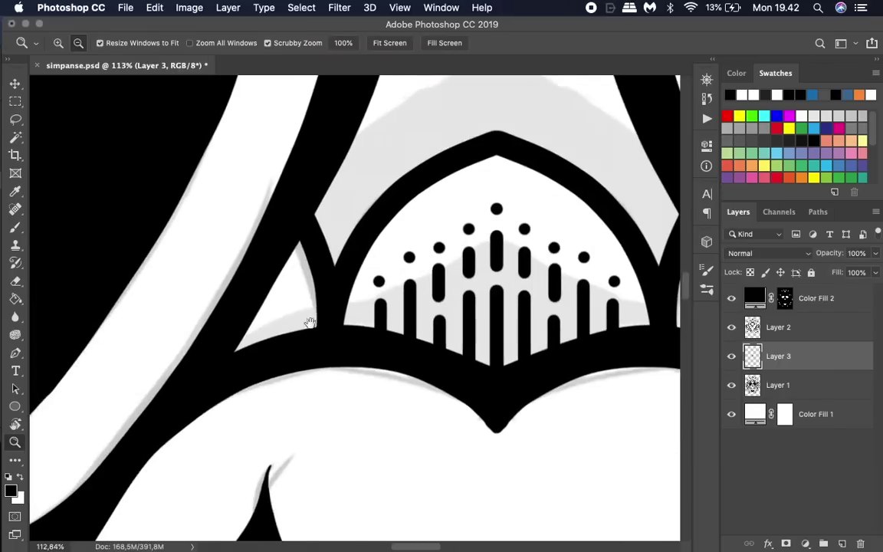
pyautogui.scroll(-4, 402, 285)
pyautogui.scroll(5, 403, 285)
pyautogui.press('b')
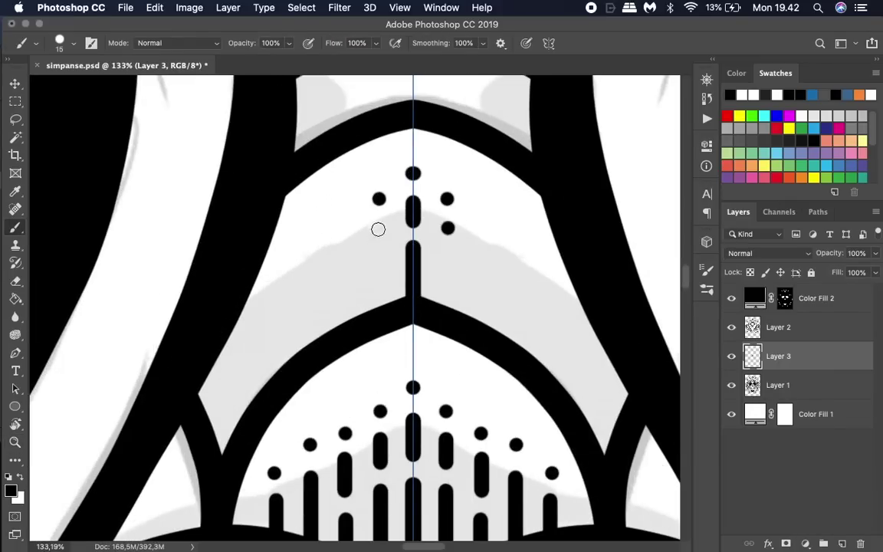
# Step: Paint mirrored vertical capsules and a dot along the upper nose-bridge arch, then zoom out
pyautogui.moveTo(378, 224); pyautogui.dragTo(378, 307)
pyautogui.moveTo(342, 243); pyautogui.dragTo(342, 311)
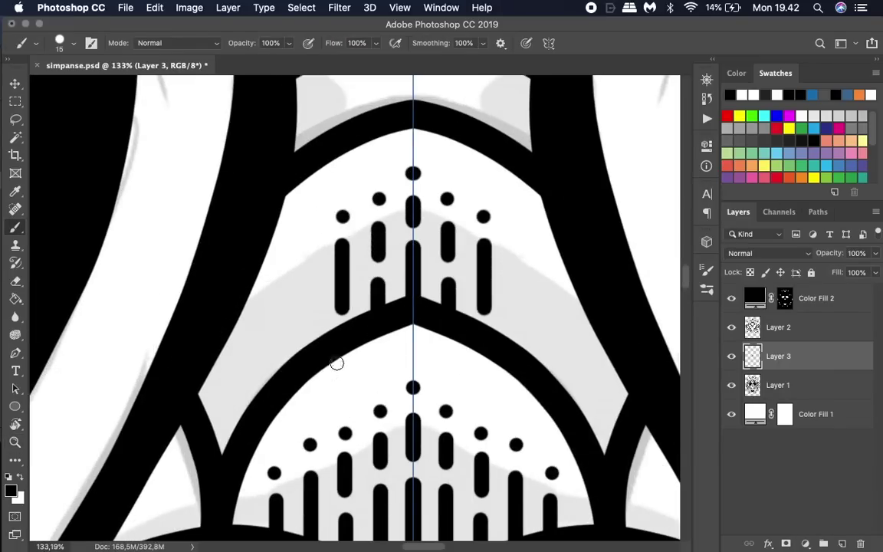
pyautogui.moveTo(311, 270); pyautogui.dragTo(311, 290)
pyautogui.moveTo(312, 311)
pyautogui.mouseDown()
pyautogui.moveTo(312, 329)
pyautogui.moveTo(279, 356)
pyautogui.mouseUp()
pyautogui.moveTo(227, 295)
pyautogui.mouseDown()
pyautogui.moveTo(227, 363)
pyautogui.moveTo(205, 405)
pyautogui.mouseUp()
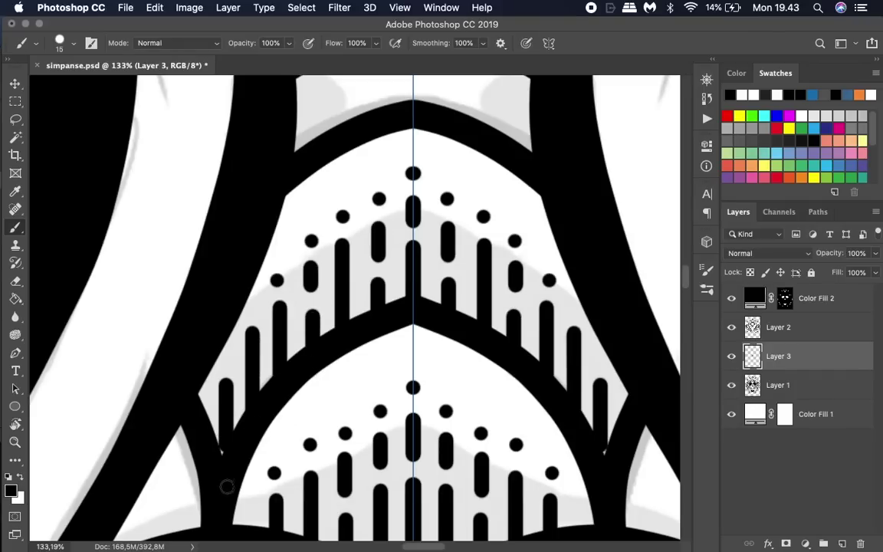
pyautogui.press('z')
pyautogui.keyDown('alt'); pyautogui.click(323, 391); pyautogui.keyUp('alt')
pyautogui.keyDown('alt'); pyautogui.click(324, 391); pyautogui.keyUp('alt')
# Step: Zoom in on the nose bridge and paint two mirrored dots beside it
pyautogui.keyDown('alt'); pyautogui.click(372, 406); pyautogui.keyUp('alt')
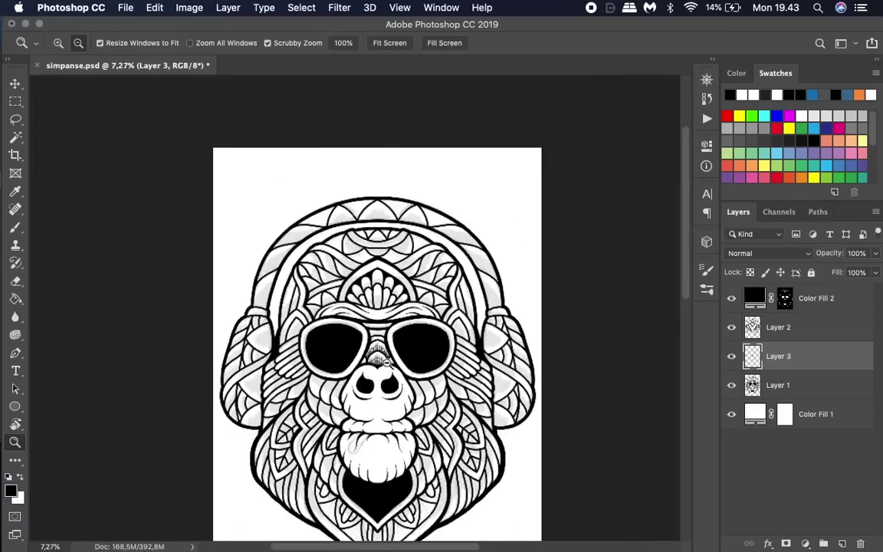
pyautogui.click(383, 376)
pyautogui.moveTo(423, 357); pyautogui.dragTo(434, 352)
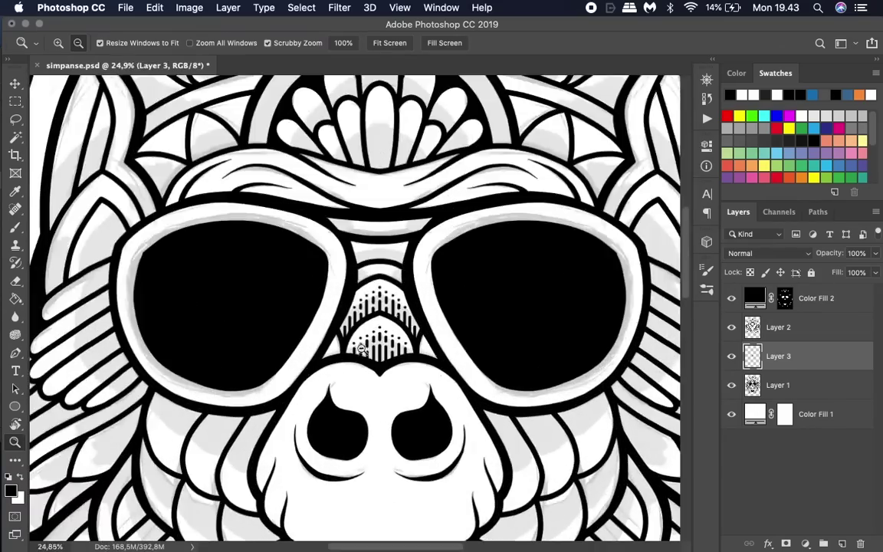
pyautogui.press('b')
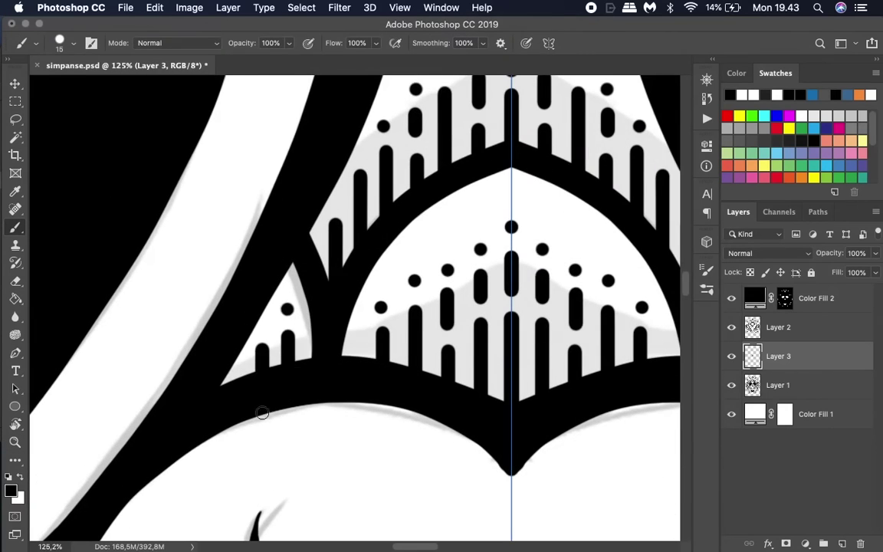
pyautogui.keyDown('alt'); pyautogui.click(346, 342); pyautogui.keyUp('alt')
pyautogui.moveTo(402, 205); pyautogui.dragTo(365, 259)
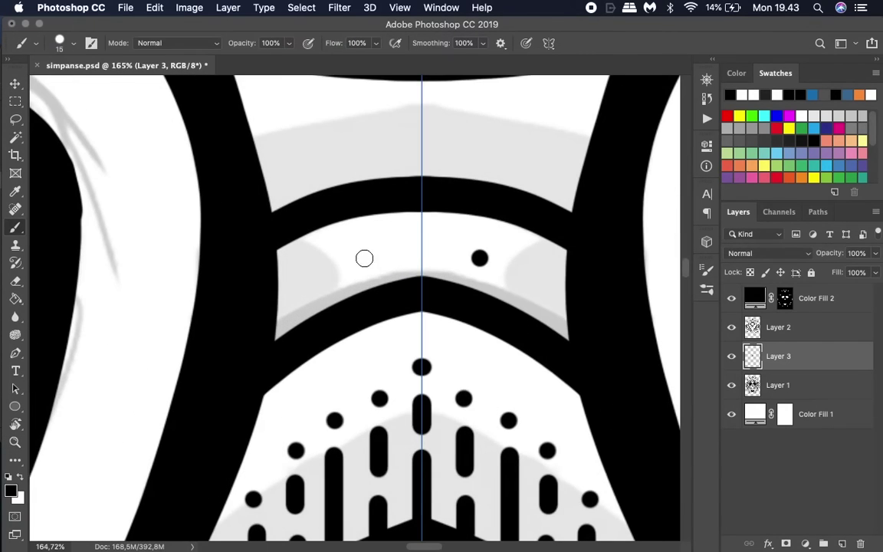
pyautogui.click(325, 265)
pyautogui.press('z')
pyautogui.keyDown('alt'); pyautogui.click(270, 311); pyautogui.keyUp('alt')
pyautogui.keyDown('alt'); pyautogui.click(339, 271); pyautogui.keyUp('alt')
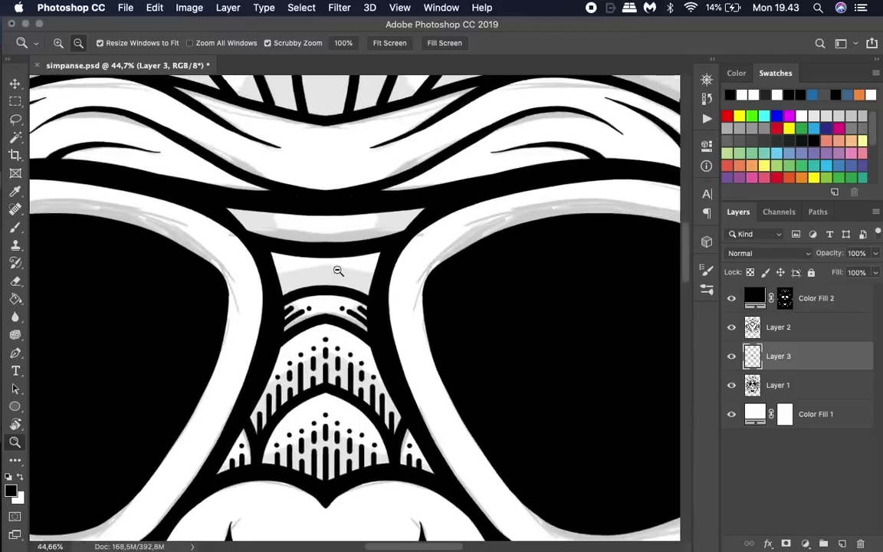
pyautogui.press('b')
# Step: Paint mirrored vertical capsules and dots in the band above the nose dots
pyautogui.moveTo(339, 271)
pyautogui.mouseDown()
pyautogui.moveTo(346, 261)
pyautogui.moveTo(379, 291)
pyautogui.mouseUp()
pyautogui.moveTo(409, 263); pyautogui.dragTo(411, 306)
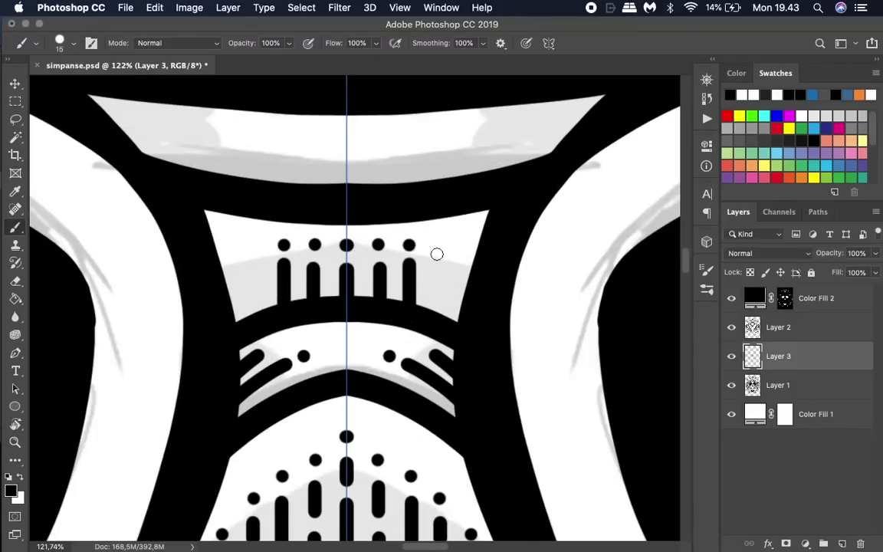
pyautogui.click(437, 255)
pyautogui.moveTo(437, 273); pyautogui.dragTo(437, 320)
pyautogui.press('z')
pyautogui.keyDown('alt'); pyautogui.click(433, 261); pyautogui.keyUp('alt')
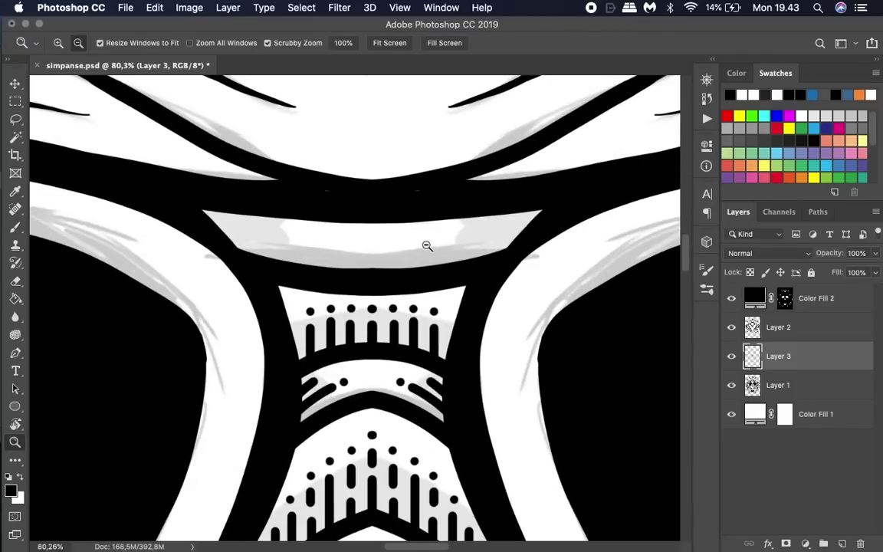
pyautogui.press('b')
# Step: Paint mirrored dashes along the top white band, keeping Layer 3 as the working layer
pyautogui.scroll(2, 450, 251)
pyautogui.moveTo(487, 243); pyautogui.dragTo(535, 236)
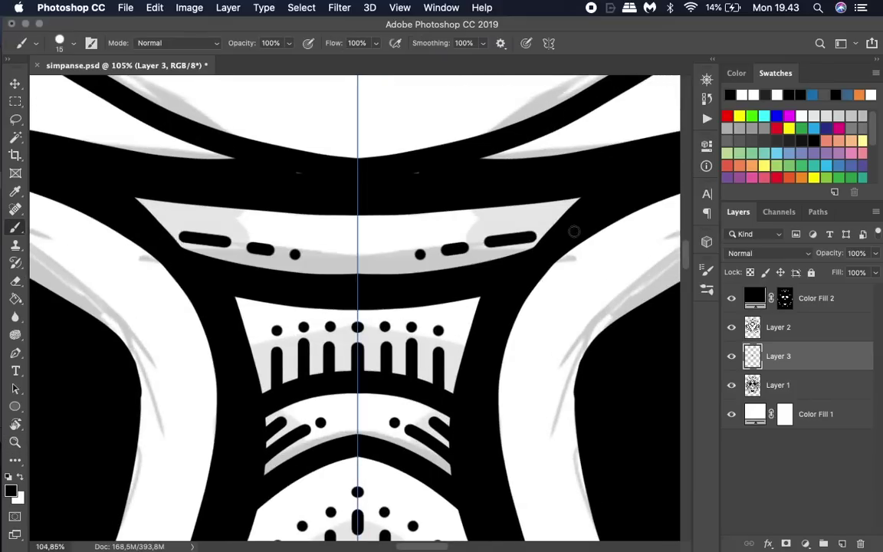
pyautogui.hotkey('alt', ']')
pyautogui.hotkey('alt', '[')
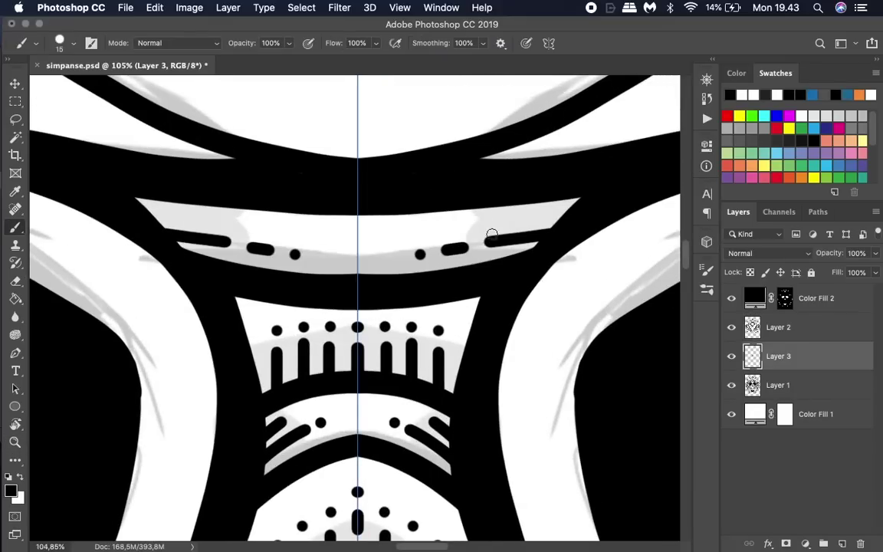
pyautogui.press('z')
pyautogui.moveTo(499, 222)
pyautogui.mouseDown()
pyautogui.moveTo(513, 230)
pyautogui.moveTo(457, 242)
pyautogui.mouseUp()
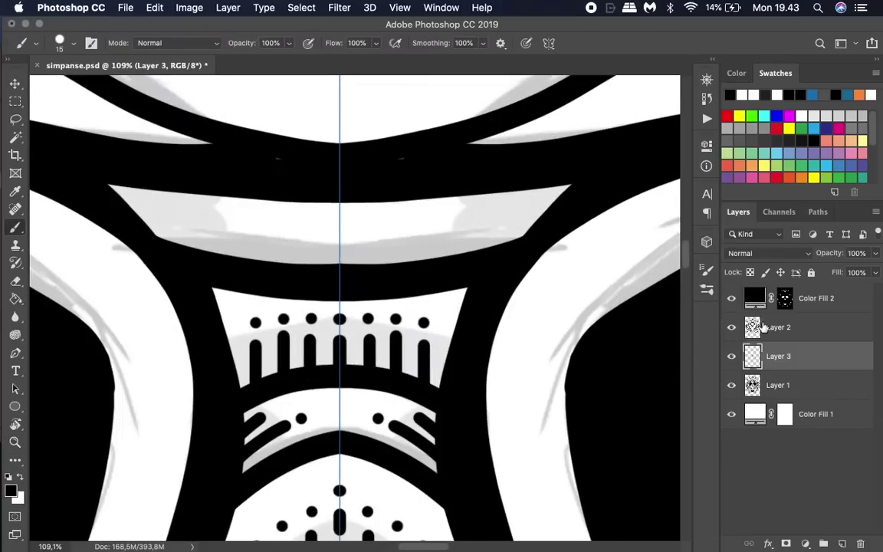
pyautogui.hotkey('alt', ']')
pyautogui.click(753, 356)
# Step: Add more mirrored dashes and a dot in the white band between the lenses
pyautogui.moveTo(441, 237)
pyautogui.mouseDown()
pyautogui.moveTo(529, 229)
pyautogui.moveTo(551, 204)
pyautogui.mouseUp()
pyautogui.click(471, 213)
pyautogui.press('z')
pyautogui.moveTo(498, 287); pyautogui.dragTo(447, 287)
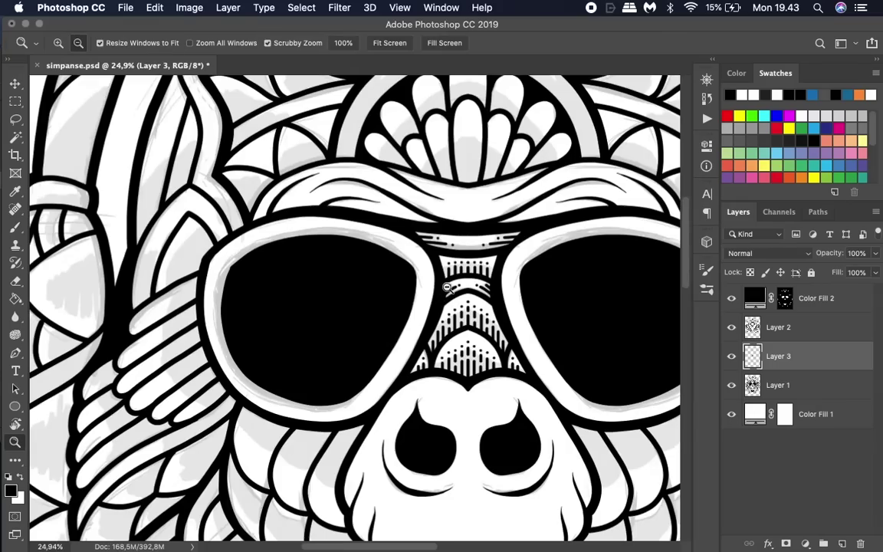
pyautogui.scroll(-3, 416, 344)
pyautogui.scroll(-5, 417, 359)
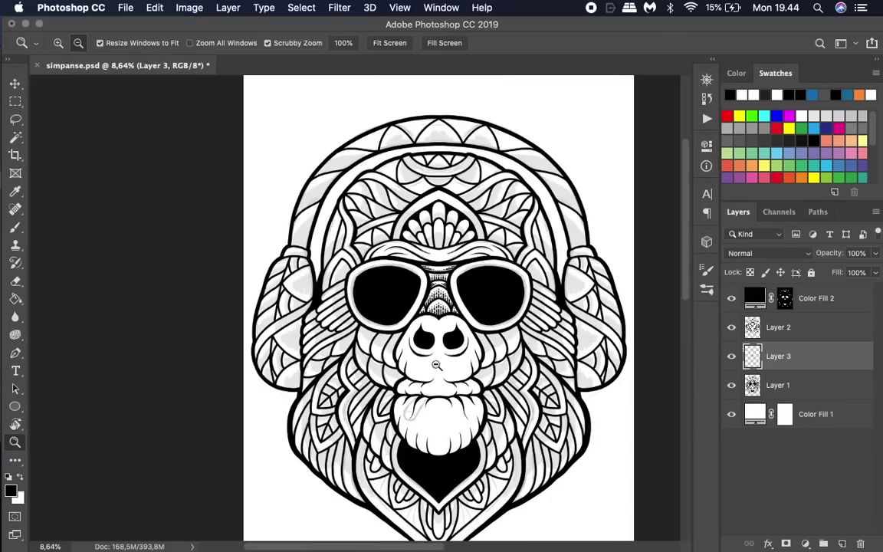
# Step: Undo the two stray dots and try a first dash along the cheek feather
pyautogui.scroll(5, 390, 347)
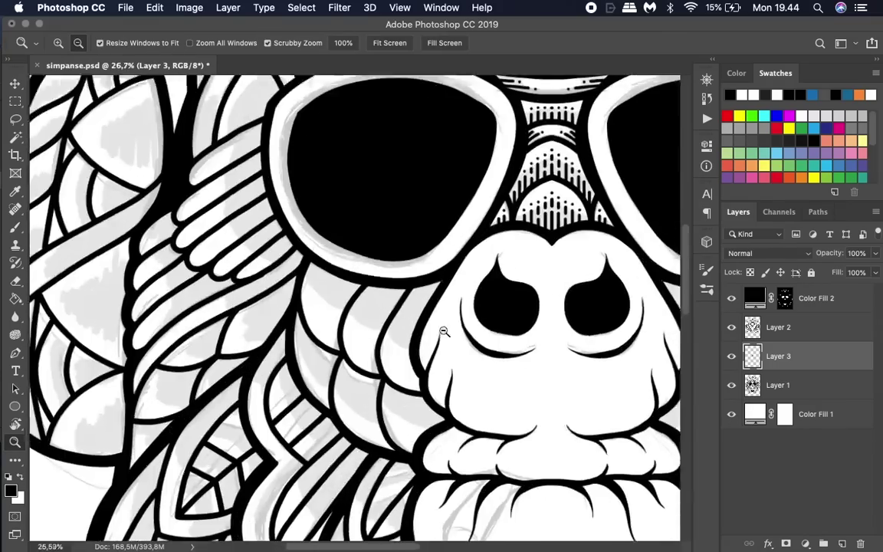
pyautogui.scroll(2, 376, 351)
pyautogui.scroll(5, 362, 356)
pyautogui.press('b')
pyautogui.press('super+z')
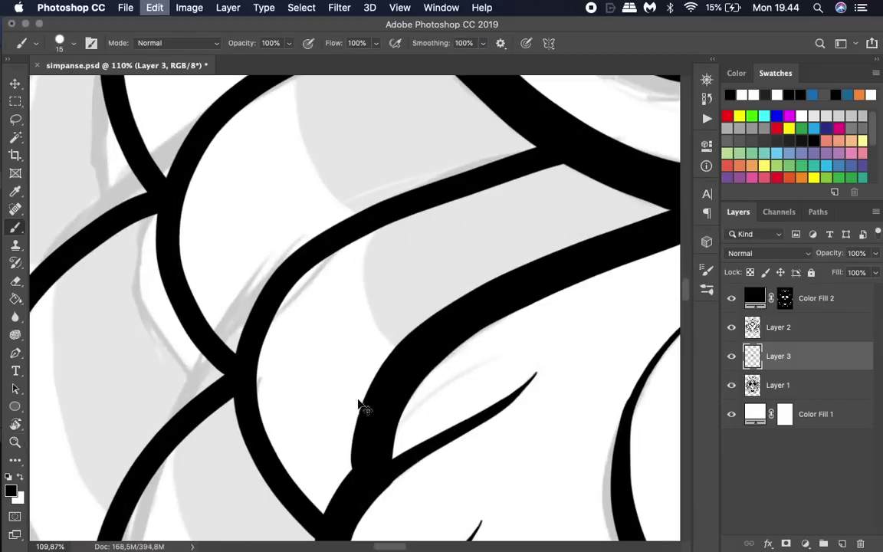
pyautogui.moveTo(376, 335); pyautogui.dragTo(534, 237)
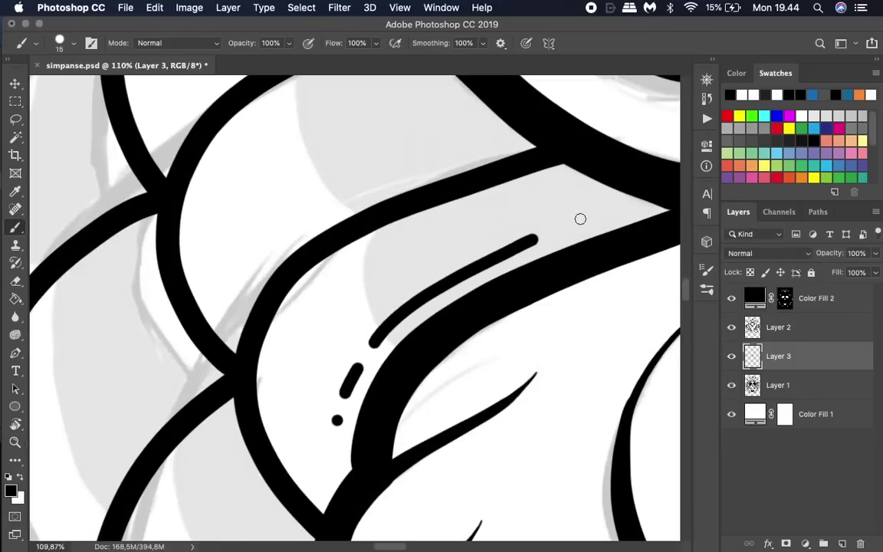
pyautogui.press('super+z')
# Step: Paint long inner lines following the cheek feather's edge, redoing overlong strokes
pyautogui.hscroll(5, 425, 341)
pyautogui.scroll(2, 425, 342)
pyautogui.moveTo(236, 394); pyautogui.dragTo(375, 303)
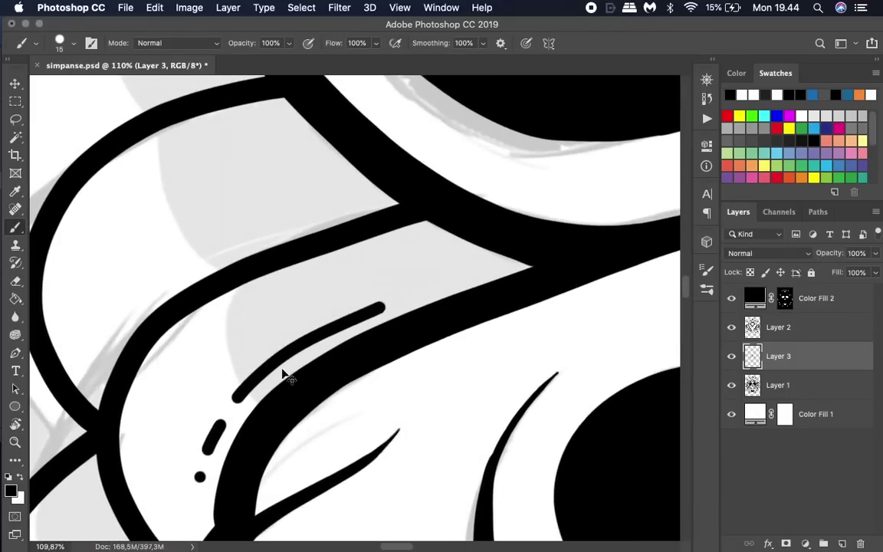
pyautogui.press('super+z')
pyautogui.moveTo(234, 397)
pyautogui.mouseDown()
pyautogui.moveTo(386, 302)
pyautogui.moveTo(529, 260)
pyautogui.mouseUp()
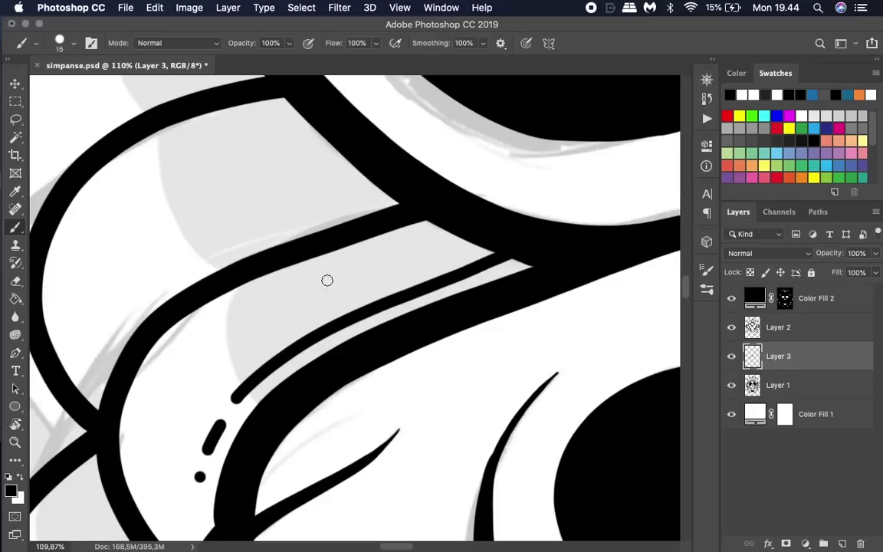
pyautogui.press('super+z')
pyautogui.moveTo(235, 396)
pyautogui.mouseDown()
pyautogui.moveTo(400, 288)
pyautogui.moveTo(535, 243)
pyautogui.mouseUp()
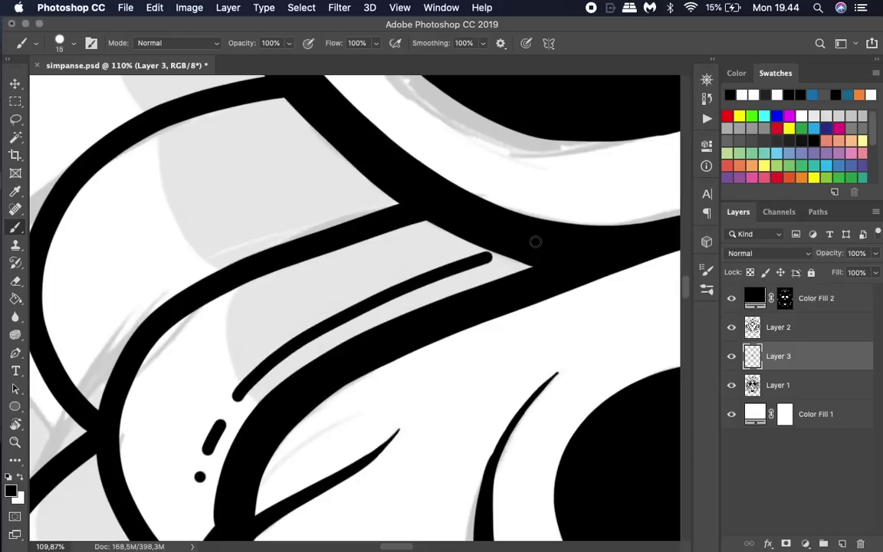
pyautogui.moveTo(268, 286)
pyautogui.mouseDown()
pyautogui.moveTo(426, 216)
pyautogui.moveTo(355, 335)
pyautogui.mouseUp()
# Step: Rotate the canvas so the cheek feather curve is easier to follow
pyautogui.press('z')
pyautogui.press('r')
pyautogui.moveTo(355, 296)
pyautogui.mouseDown()
pyautogui.moveTo(424, 301)
pyautogui.moveTo(353, 301)
pyautogui.moveTo(440, 328)
pyautogui.moveTo(430, 276)
pyautogui.mouseUp()
pyautogui.press('z')
pyautogui.press('r')
pyautogui.press('z')
pyautogui.press('r')
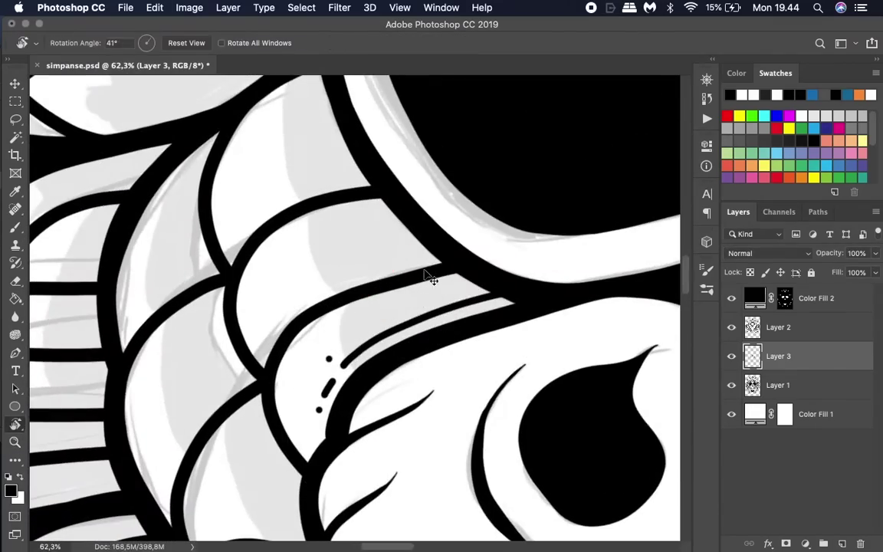
pyautogui.press('z')
# Step: Add dashes, a long curved line, and a dot with short dashes above it
pyautogui.moveTo(384, 342); pyautogui.dragTo(414, 343)
pyautogui.press('b')
pyautogui.moveTo(331, 374)
pyautogui.mouseDown()
pyautogui.moveTo(388, 334)
pyautogui.moveTo(571, 281)
pyautogui.mouseUp()
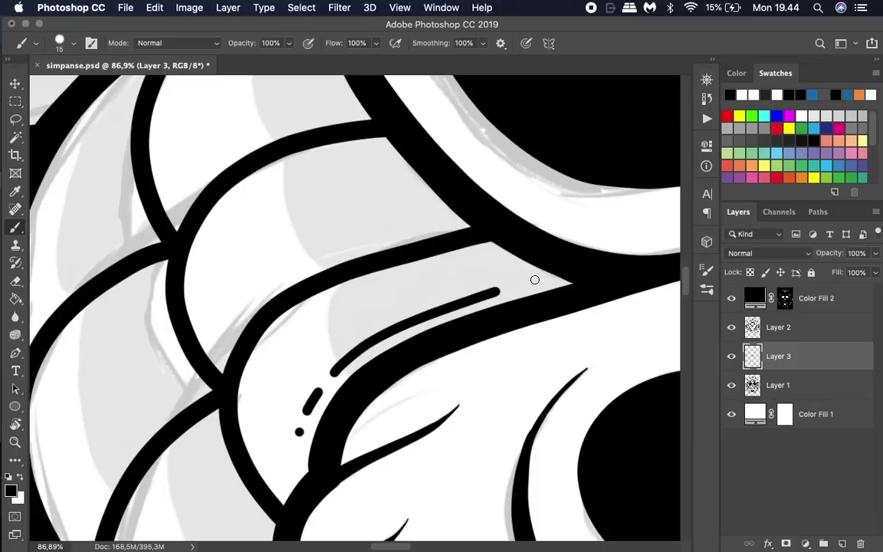
pyautogui.moveTo(376, 313); pyautogui.dragTo(544, 269)
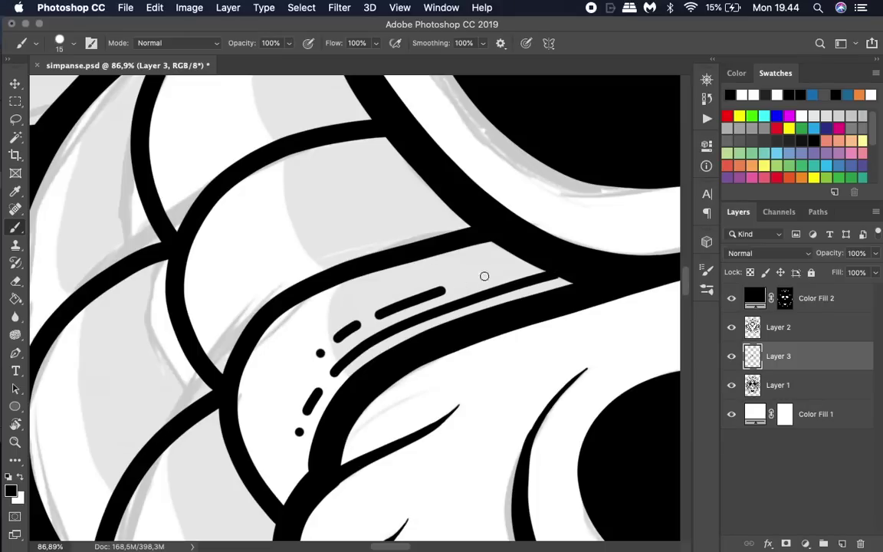
pyautogui.click(365, 298)
pyautogui.moveTo(385, 289); pyautogui.dragTo(398, 285)
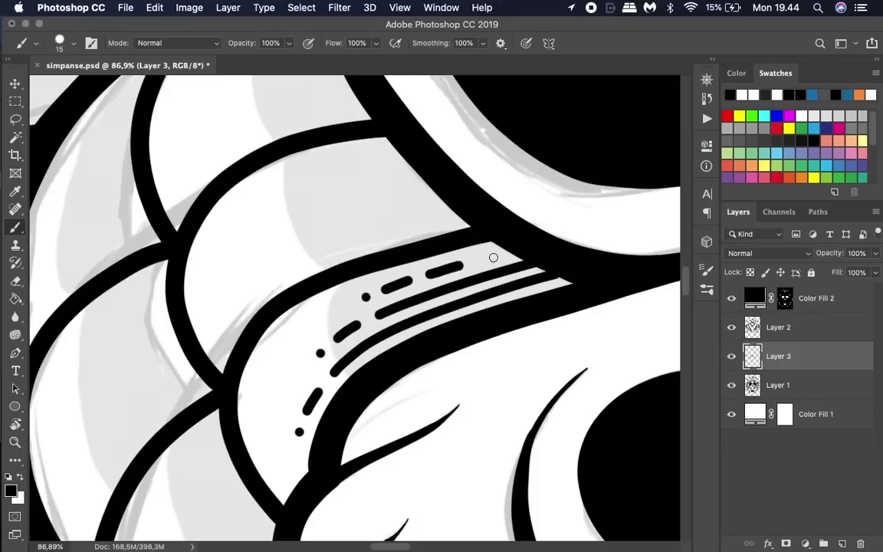
# Step: Reset the canvas rotation to upright and zoom in on the left cheek feathers
pyautogui.press('z')
pyautogui.moveTo(493, 257)
pyautogui.mouseDown()
pyautogui.moveTo(453, 325)
pyautogui.moveTo(434, 315)
pyautogui.moveTo(412, 334)
pyautogui.mouseUp()
pyautogui.press('r')
pyautogui.press('Escape')
pyautogui.press('z')
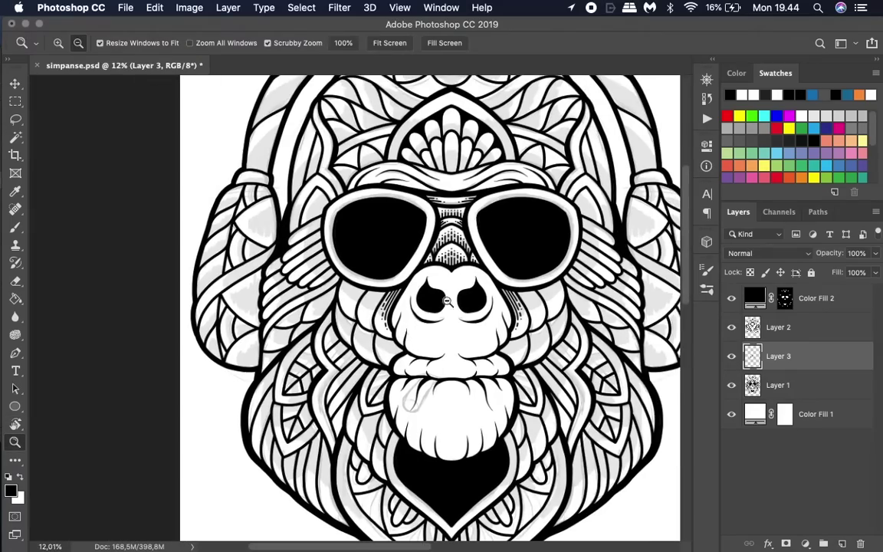
pyautogui.moveTo(447, 302)
pyautogui.mouseDown()
pyautogui.moveTo(434, 335)
pyautogui.moveTo(467, 316)
pyautogui.moveTo(451, 400)
pyautogui.mouseUp()
pyautogui.press('r')
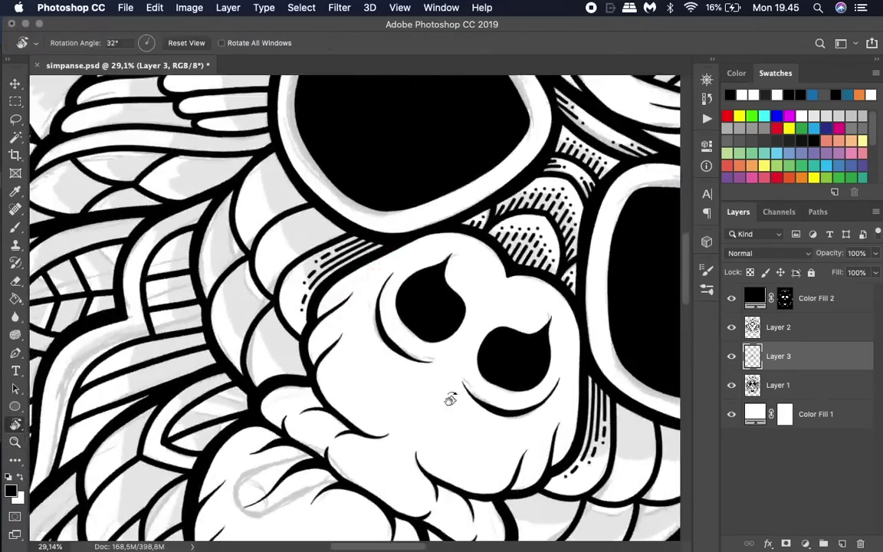
pyautogui.press('Escape')
pyautogui.press('z')
pyautogui.moveTo(253, 265)
pyautogui.mouseDown()
pyautogui.moveTo(266, 266)
pyautogui.moveTo(247, 275)
pyautogui.mouseUp()
# Step: Paint a long curved stroke with parallel long and short dashes along the feather
pyautogui.press('b')
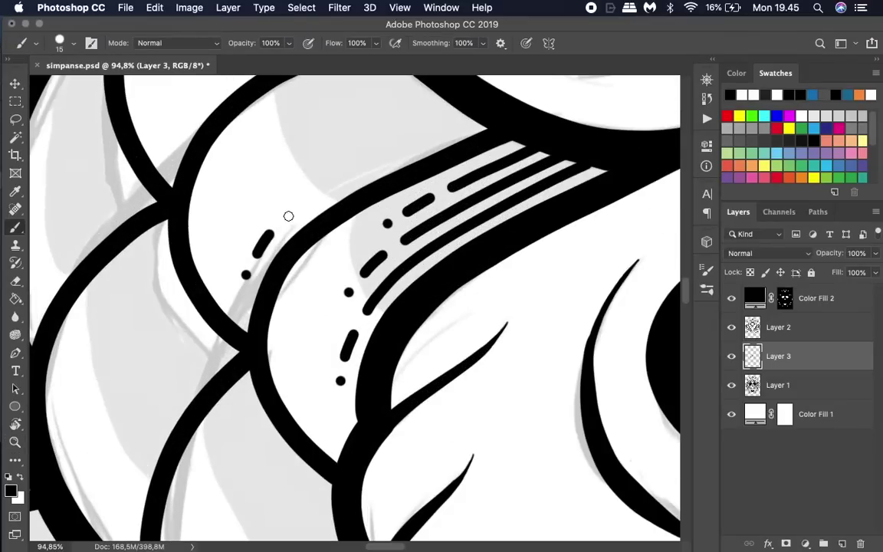
pyautogui.moveTo(288, 216); pyautogui.dragTo(468, 123)
pyautogui.scroll(3, 242, 261)
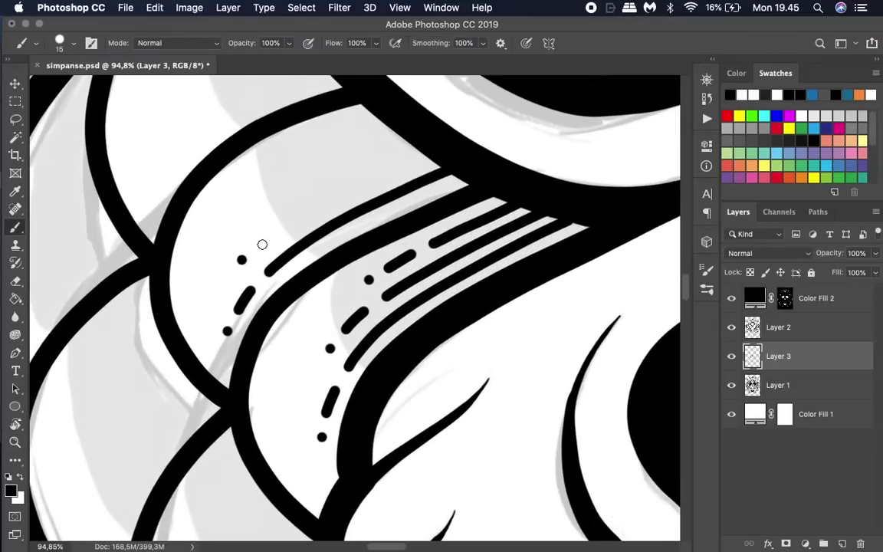
pyautogui.moveTo(306, 211); pyautogui.dragTo(447, 147)
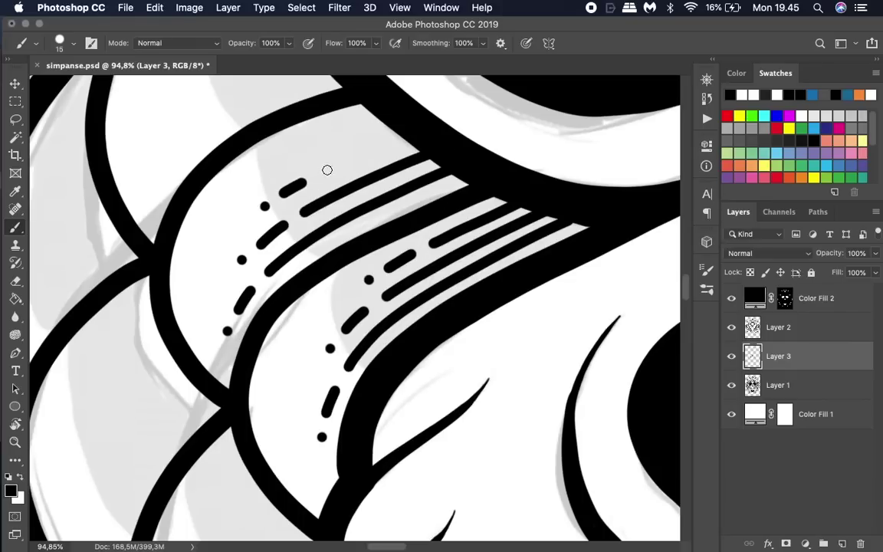
pyautogui.moveTo(322, 179); pyautogui.dragTo(413, 154)
pyautogui.scroll(3, 291, 191)
pyautogui.moveTo(330, 188); pyautogui.dragTo(357, 176)
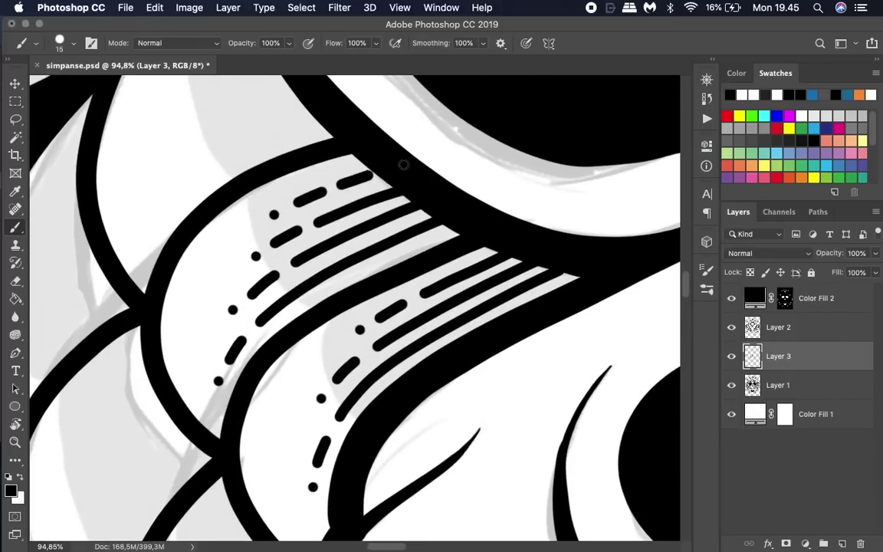
# Step: Extend a short dash into a long stroke and start a new dot-and-dash row
pyautogui.scroll(-5, 306, 230)
pyautogui.scroll(4, 294, 284)
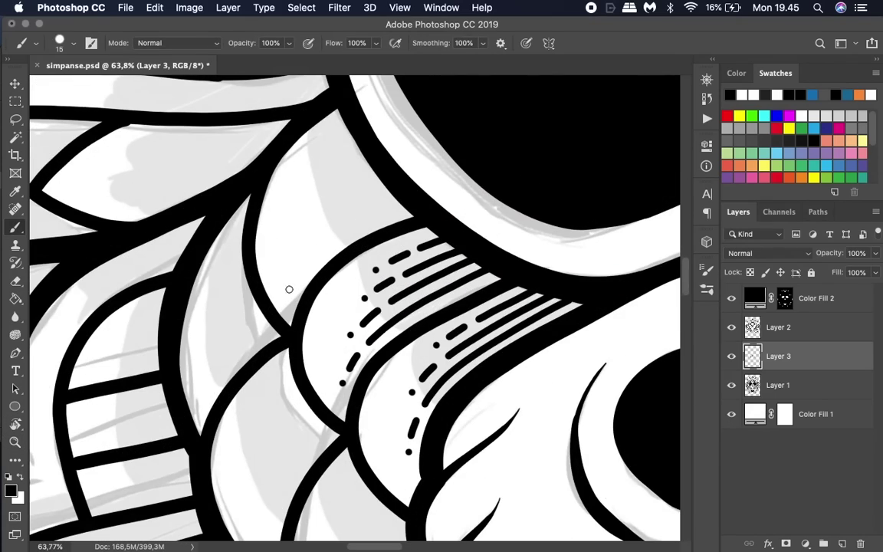
pyautogui.scroll(-3, 330, 245)
pyautogui.scroll(6, 337, 238)
pyautogui.scroll(-1, 322, 261)
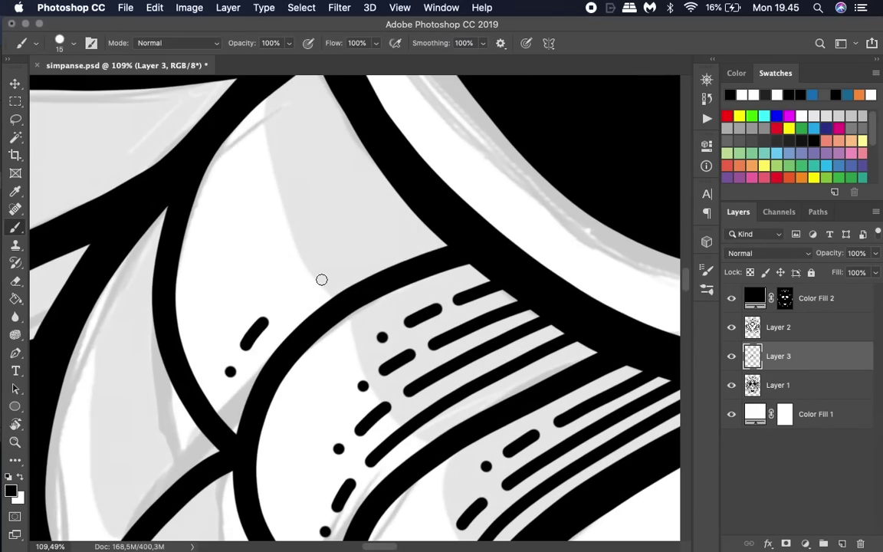
pyautogui.moveTo(309, 280); pyautogui.dragTo(421, 223)
pyautogui.moveTo(271, 272); pyautogui.dragTo(403, 204)
pyautogui.click(258, 242)
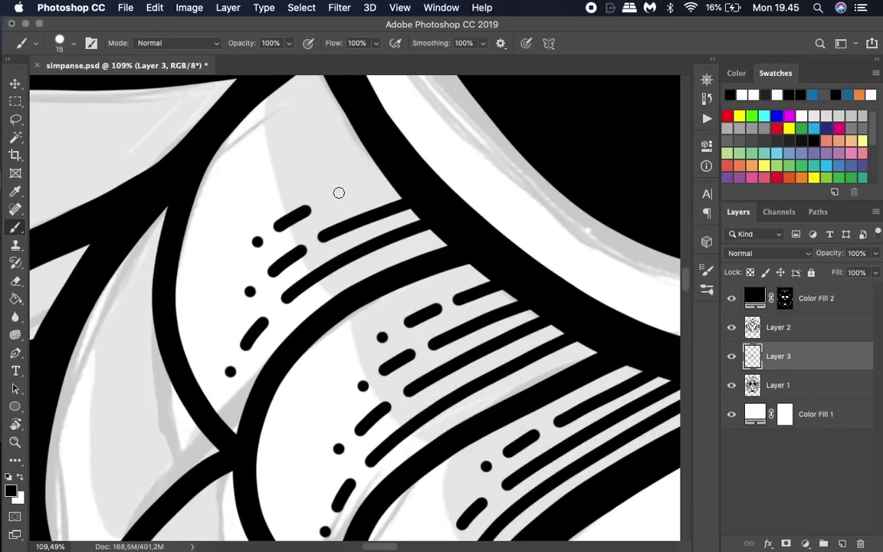
# Step: Redraw the row's dot and short dashes slightly lower, then fit the whole chimp on screen
pyautogui.press('super+alt+z')
pyautogui.press('super+alt+z')
pyautogui.click(253, 248)
pyautogui.moveTo(270, 234); pyautogui.dragTo(295, 221)
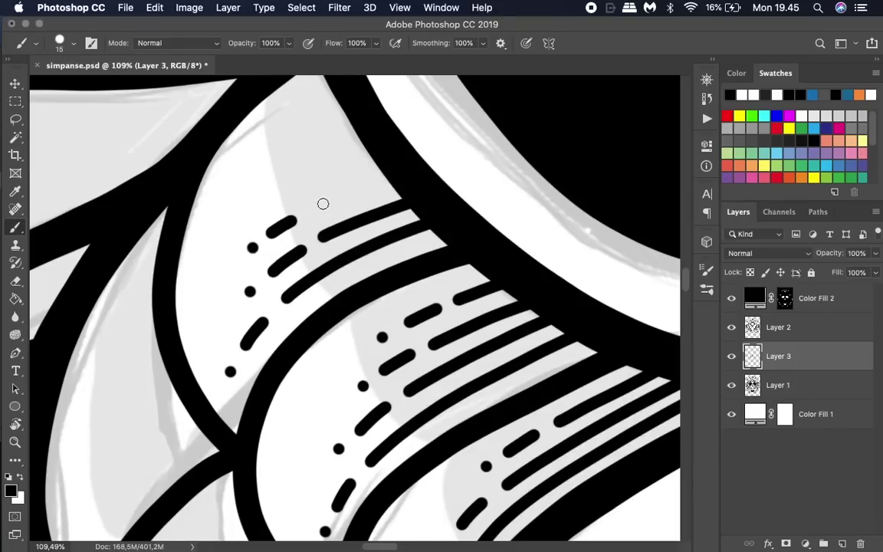
pyautogui.moveTo(346, 194); pyautogui.dragTo(387, 180)
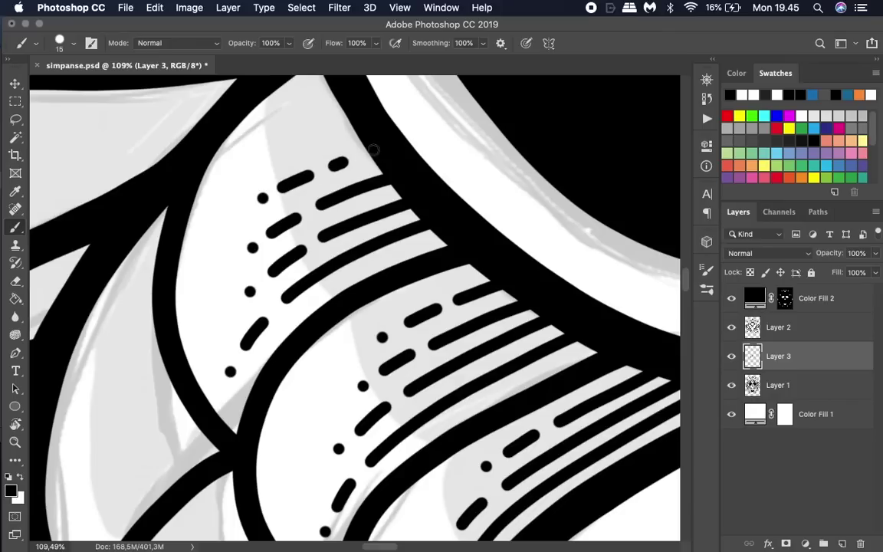
pyautogui.press('super+z')
pyautogui.moveTo(292, 226); pyautogui.dragTo(338, 204)
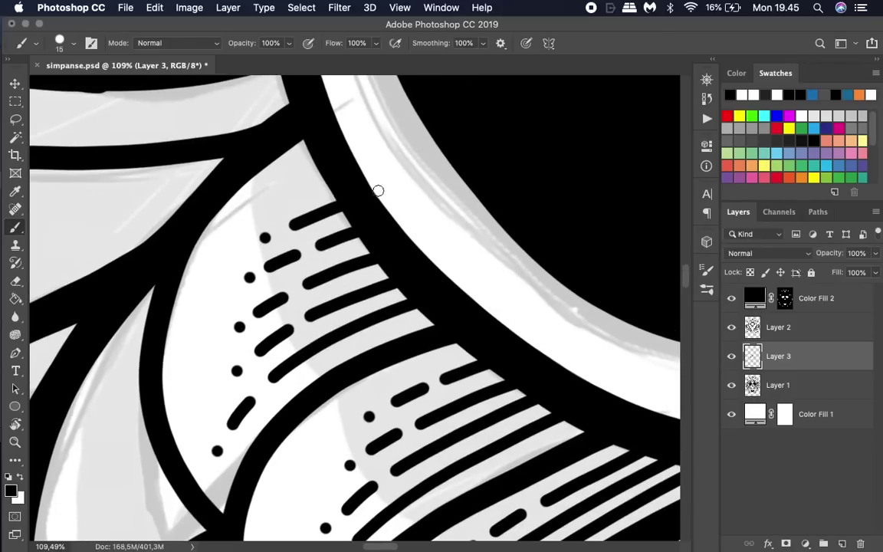
pyautogui.press('super+0')
pyautogui.press('z')
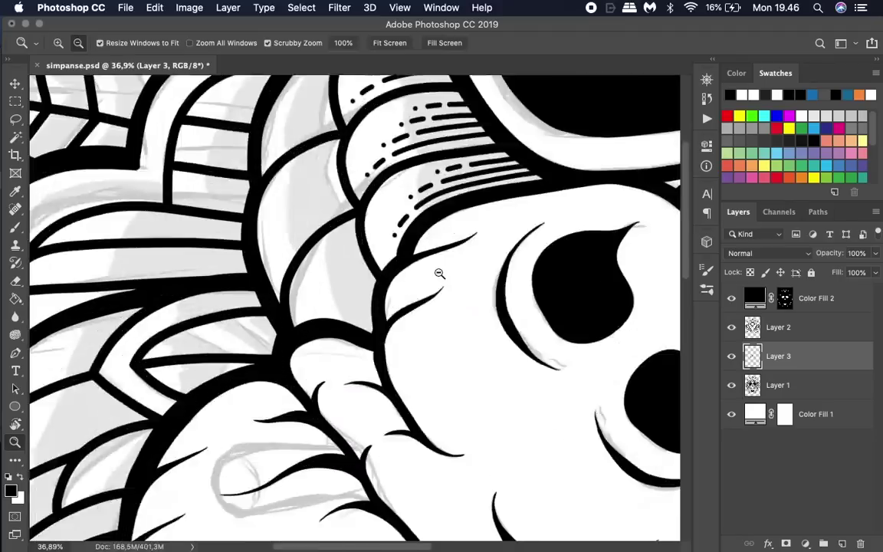
# Step: Zoom in beside the nose and paint diagonal dashes and a dot toward the branch
pyautogui.moveTo(345, 350); pyautogui.dragTo(400, 262)
pyautogui.press('b')
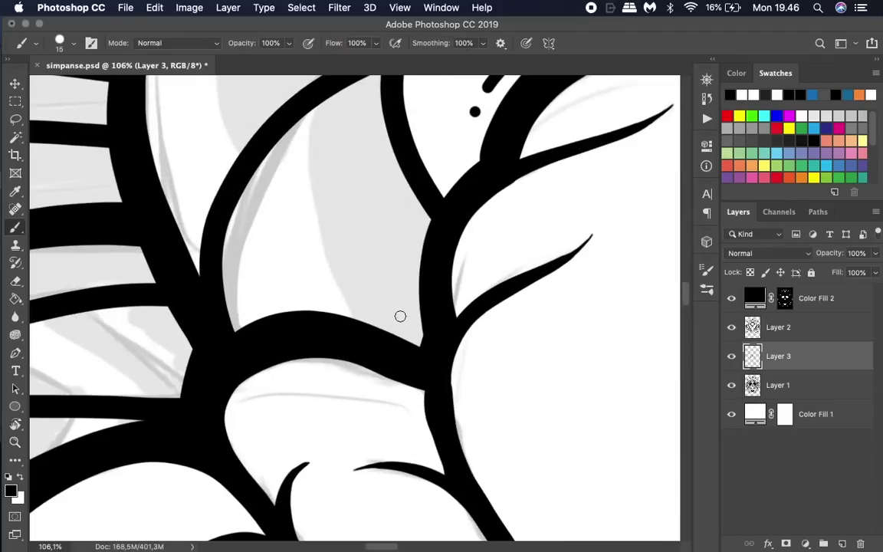
pyautogui.press('super+z')
pyautogui.moveTo(397, 265); pyautogui.dragTo(423, 236)
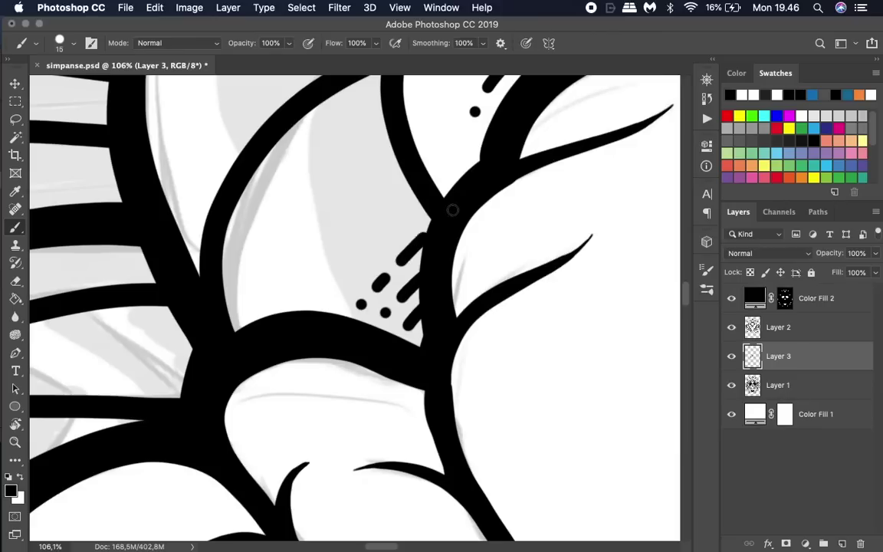
pyautogui.click(334, 295)
pyautogui.moveTo(349, 278); pyautogui.dragTo(423, 215)
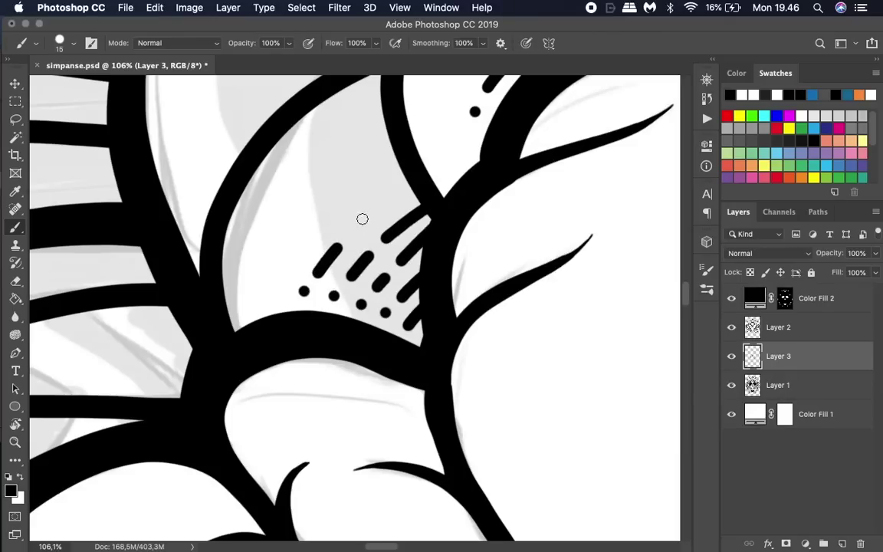
pyautogui.moveTo(353, 230)
pyautogui.mouseDown()
pyautogui.moveTo(403, 189)
pyautogui.moveTo(402, 165)
pyautogui.mouseUp()
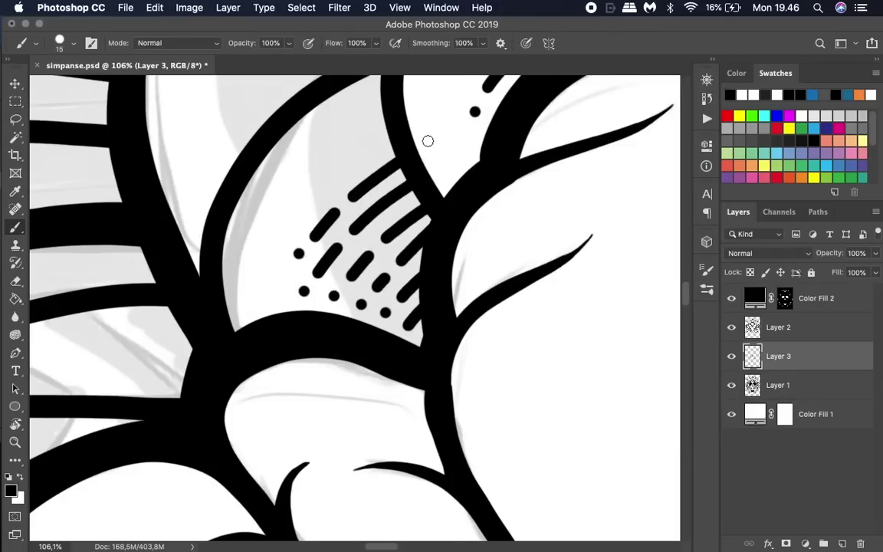
# Step: Replace the latest dash with a short diagonal dash and a dot, then move to the next feather
pyautogui.scroll(2, 283, 271)
pyautogui.press('super+z')
pyautogui.press('super+z')
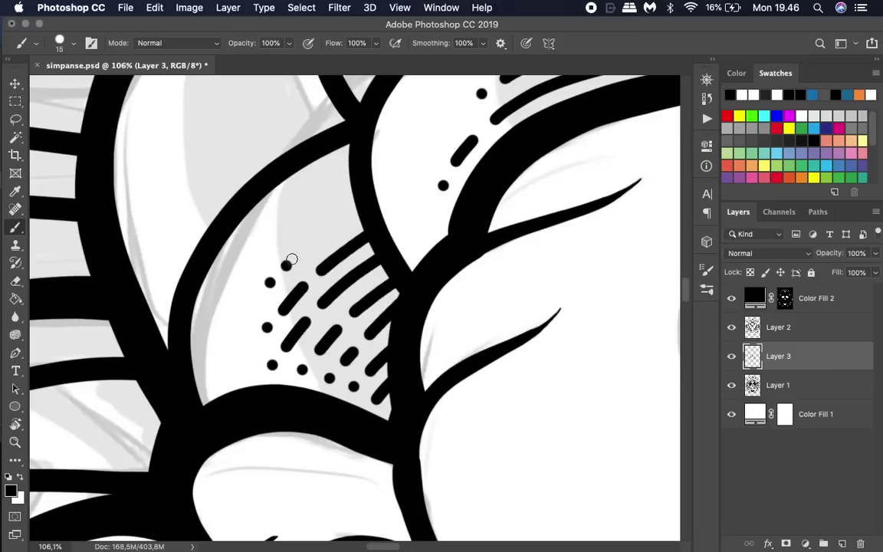
pyautogui.moveTo(346, 218); pyautogui.dragTo(357, 209)
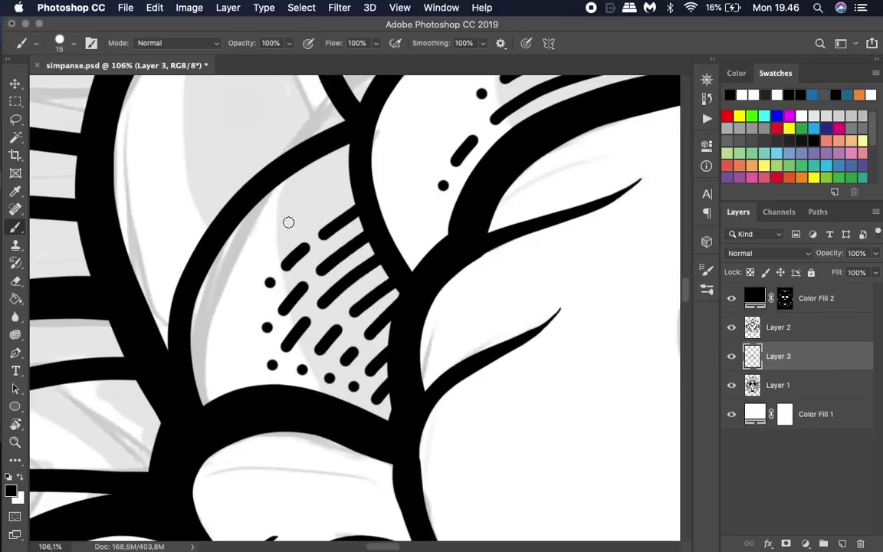
pyautogui.click(307, 187)
pyautogui.moveTo(383, 144)
pyautogui.mouseDown()
pyautogui.moveTo(429, 241)
pyautogui.moveTo(398, 291)
pyautogui.mouseUp()
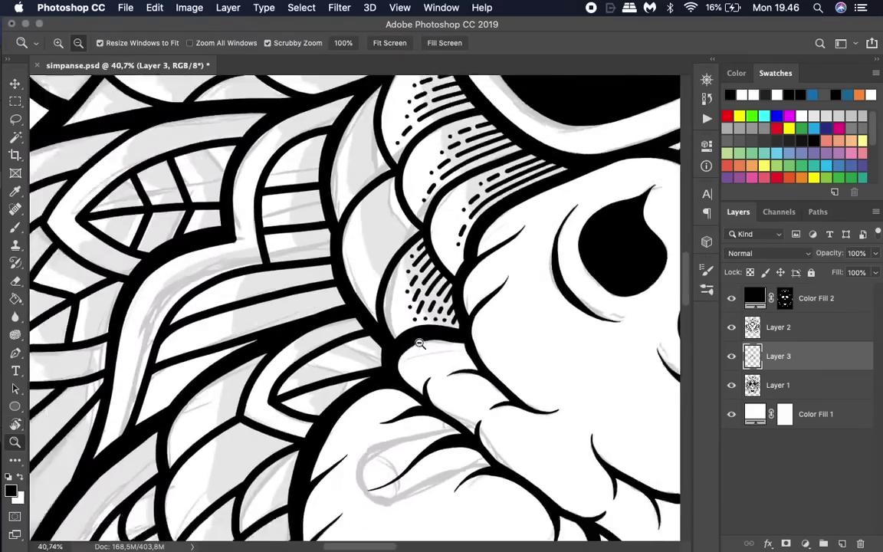
pyautogui.moveTo(430, 360)
pyautogui.mouseDown()
pyautogui.moveTo(395, 364)
pyautogui.moveTo(431, 336)
pyautogui.mouseUp()
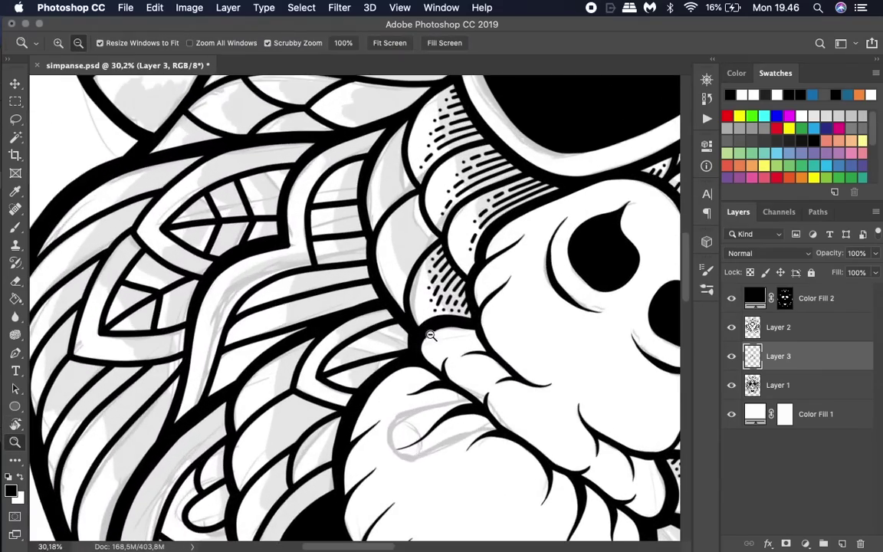
pyautogui.moveTo(448, 286)
pyautogui.mouseDown()
pyautogui.moveTo(364, 257)
pyautogui.moveTo(369, 290)
pyautogui.mouseUp()
# Step: Pattern the next feather with short and long dashes, then zoom out to check the face
pyautogui.press('b')
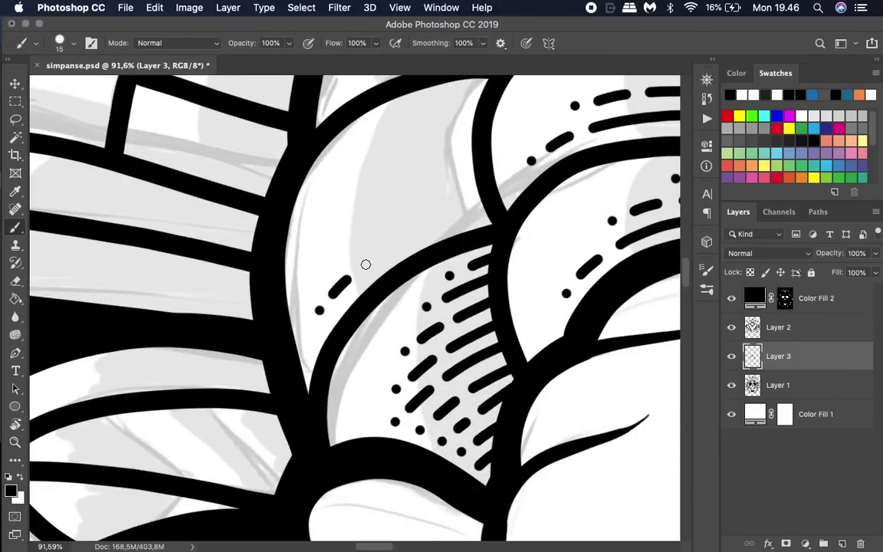
pyautogui.moveTo(366, 264)
pyautogui.mouseDown()
pyautogui.moveTo(491, 218)
pyautogui.moveTo(404, 213)
pyautogui.mouseUp()
pyautogui.moveTo(471, 168)
pyautogui.mouseDown()
pyautogui.moveTo(493, 276)
pyautogui.moveTo(361, 303)
pyautogui.mouseUp()
pyautogui.press('super+z')
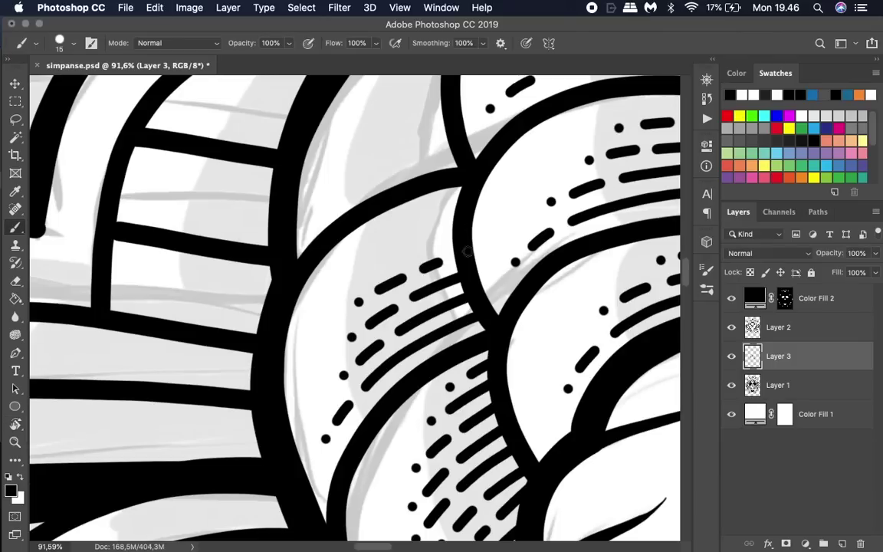
pyautogui.moveTo(393, 256)
pyautogui.mouseDown()
pyautogui.moveTo(437, 240)
pyautogui.moveTo(418, 241)
pyautogui.mouseUp()
pyautogui.scroll(-5, 484, 206)
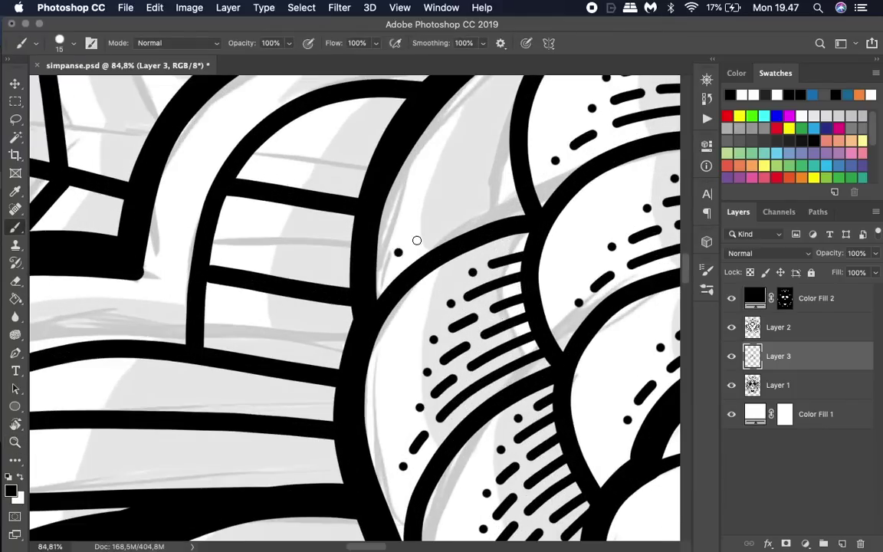
pyautogui.press('super+z')
pyautogui.press('super+z')
pyautogui.moveTo(451, 221)
pyautogui.mouseDown()
pyautogui.moveTo(520, 202)
pyautogui.moveTo(417, 236)
pyautogui.moveTo(460, 219)
pyautogui.mouseUp()
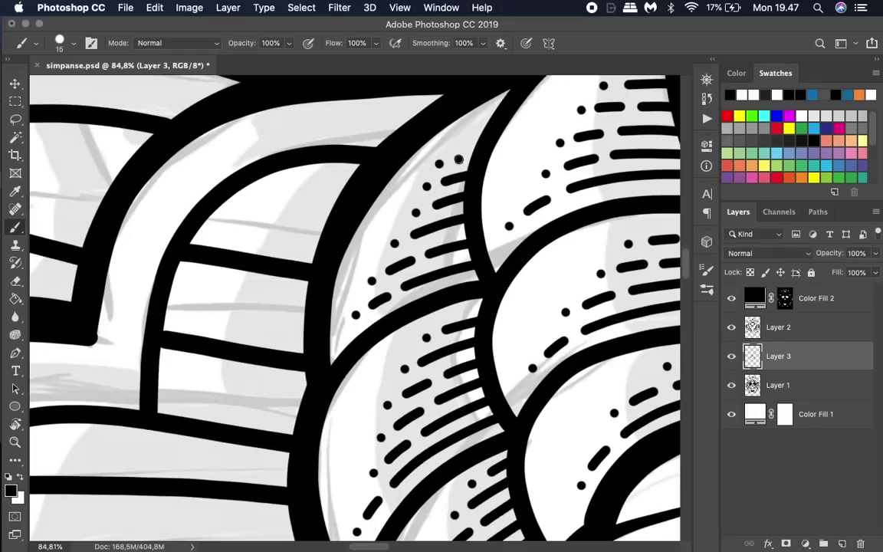
pyautogui.press('z')
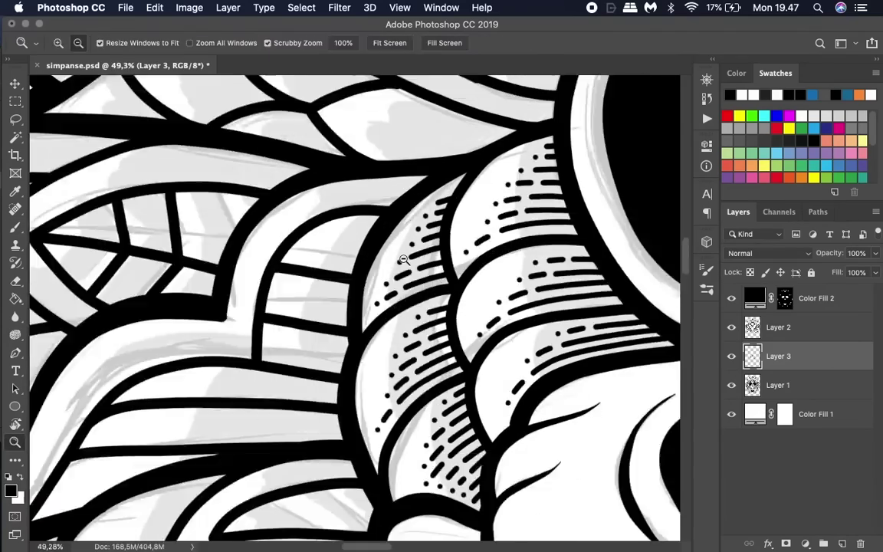
pyautogui.moveTo(461, 142)
pyautogui.mouseDown()
pyautogui.moveTo(417, 301)
pyautogui.moveTo(439, 284)
pyautogui.mouseUp()
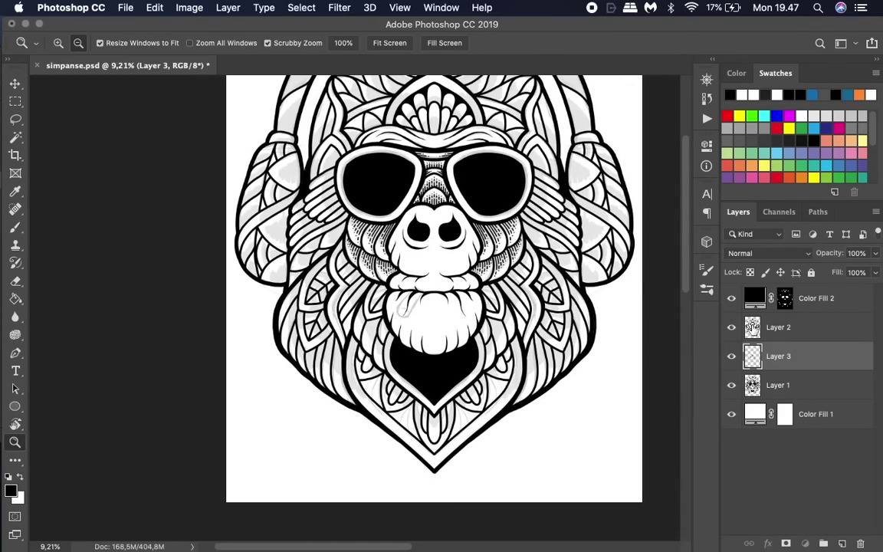
# Step: Make Layer 3 the painting layer and frame the area above the glasses
pyautogui.hotkey('alt', ']')
pyautogui.moveTo(370, 283); pyautogui.dragTo(377, 239)
pyautogui.press('b')
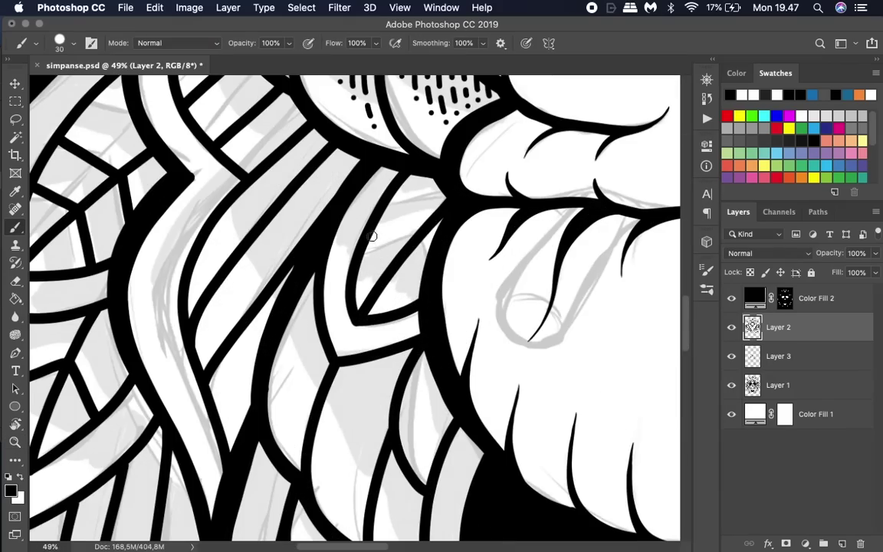
pyautogui.press('z')
pyautogui.moveTo(467, 201); pyautogui.dragTo(429, 303)
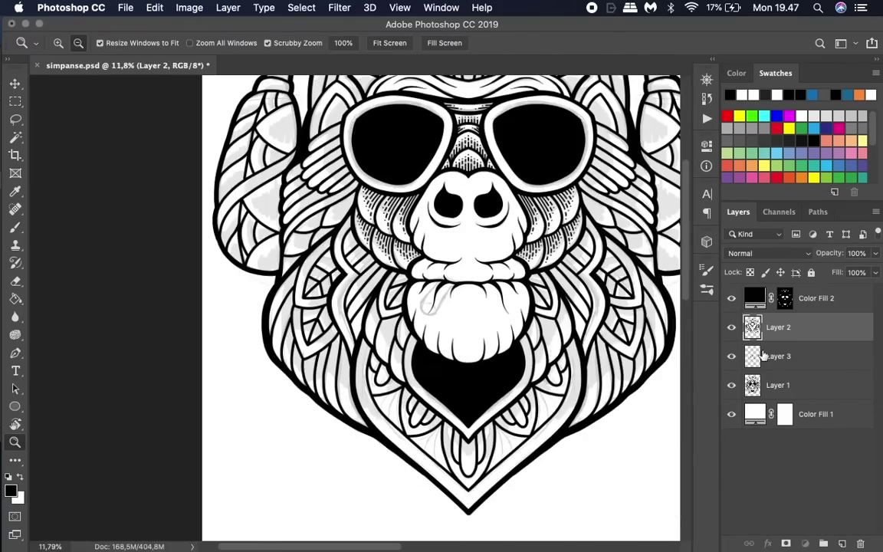
pyautogui.click(763, 354)
pyautogui.press('b')
pyautogui.moveTo(368, 153); pyautogui.dragTo(451, 144)
# Step: Paint a long line down the centre forehead petal
pyautogui.press('z')
pyautogui.press('b')
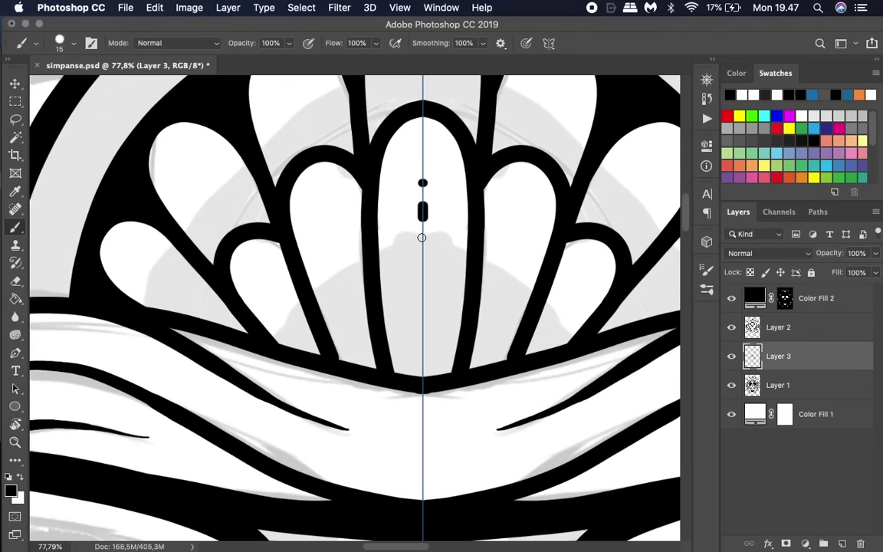
pyautogui.moveTo(422, 239); pyautogui.dragTo(427, 411)
pyautogui.press('r')
pyautogui.moveTo(493, 256); pyautogui.dragTo(474, 388)
# Step: Reset the view upright and paint two dashes on either side of the centre dash
pyautogui.hotkey('alt', ']')
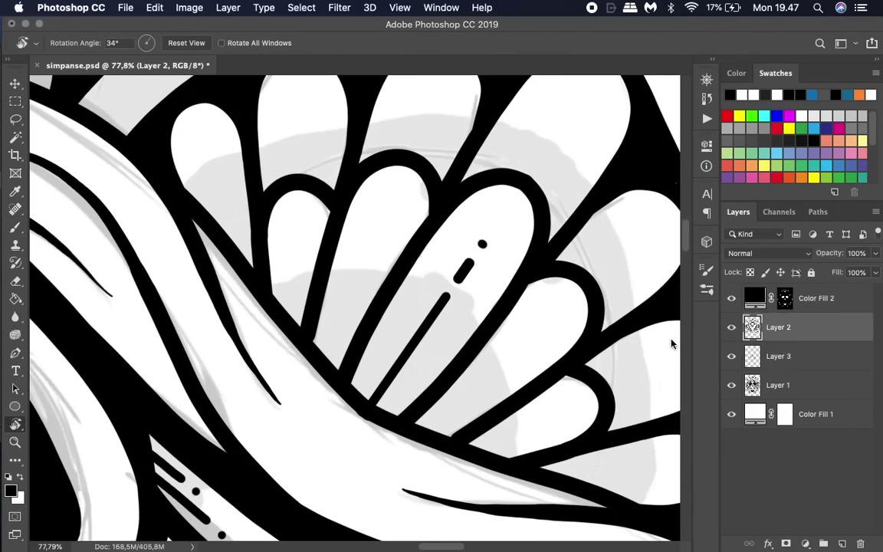
pyautogui.press('Escape')
pyautogui.press('z')
pyautogui.moveTo(305, 311); pyautogui.dragTo(330, 312)
pyautogui.press('b')
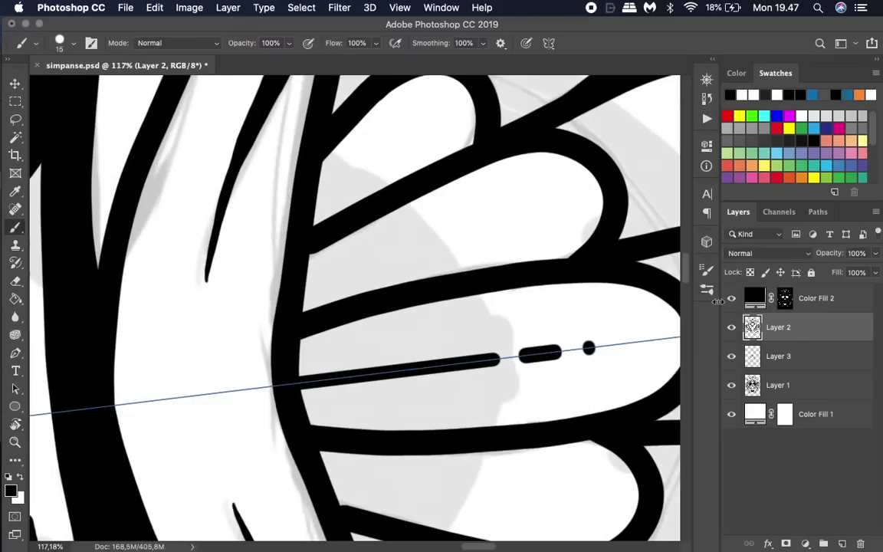
pyautogui.press('r')
pyautogui.press('Escape')
pyautogui.press('b')
pyautogui.hotkey('alt', '[')
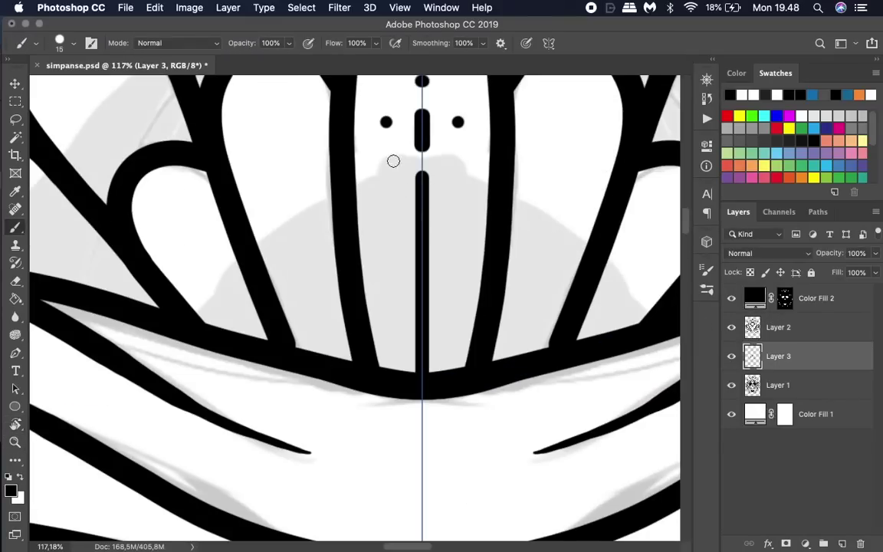
pyautogui.moveTo(386, 143); pyautogui.dragTo(387, 158)
pyautogui.moveTo(458, 143); pyautogui.dragTo(458, 157)
# Step: Tilt the view and fill the side and lower petals with dashes, dots and long diagonal strokes
pyautogui.press('r')
pyautogui.moveTo(388, 191); pyautogui.dragTo(473, 237)
pyautogui.press('z')
pyautogui.moveTo(276, 311)
pyautogui.mouseDown()
pyautogui.moveTo(301, 312)
pyautogui.moveTo(403, 234)
pyautogui.mouseUp()
pyautogui.moveTo(250, 242); pyautogui.dragTo(383, 184)
pyautogui.scroll(-5, 295, 371)
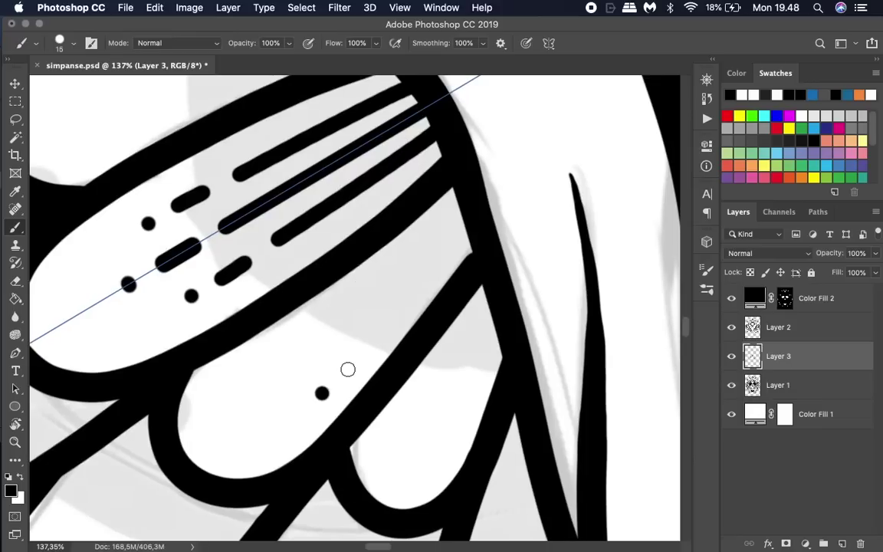
pyautogui.moveTo(339, 372); pyautogui.dragTo(460, 234)
pyautogui.click(244, 425)
pyautogui.click(60, 115)
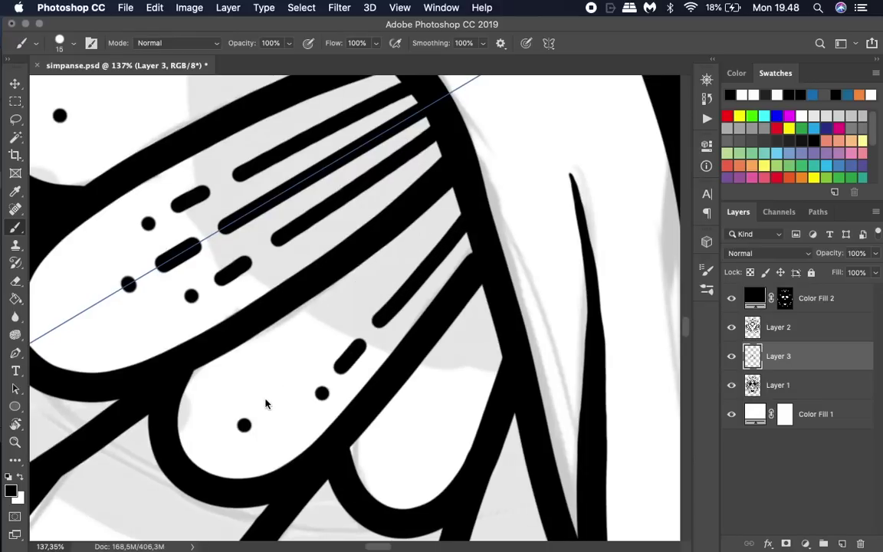
pyautogui.moveTo(266, 391); pyautogui.dragTo(291, 367)
pyautogui.moveTo(337, 311); pyautogui.dragTo(458, 173)
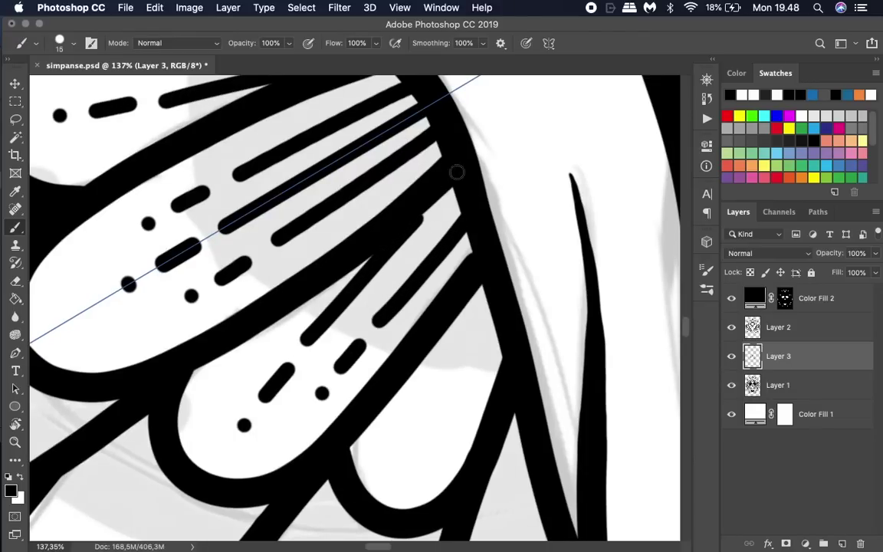
# Step: Paint a diagonal line from the dot toward the next petal's base
pyautogui.press('z')
pyautogui.moveTo(360, 330); pyautogui.dragTo(292, 330)
pyautogui.moveTo(345, 256); pyautogui.dragTo(400, 222)
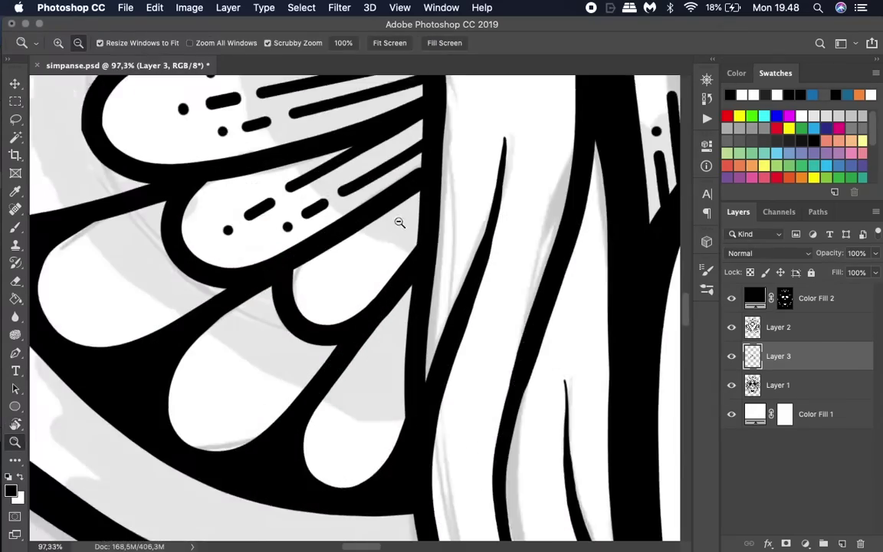
pyautogui.press('b')
pyautogui.moveTo(344, 265); pyautogui.dragTo(442, 138)
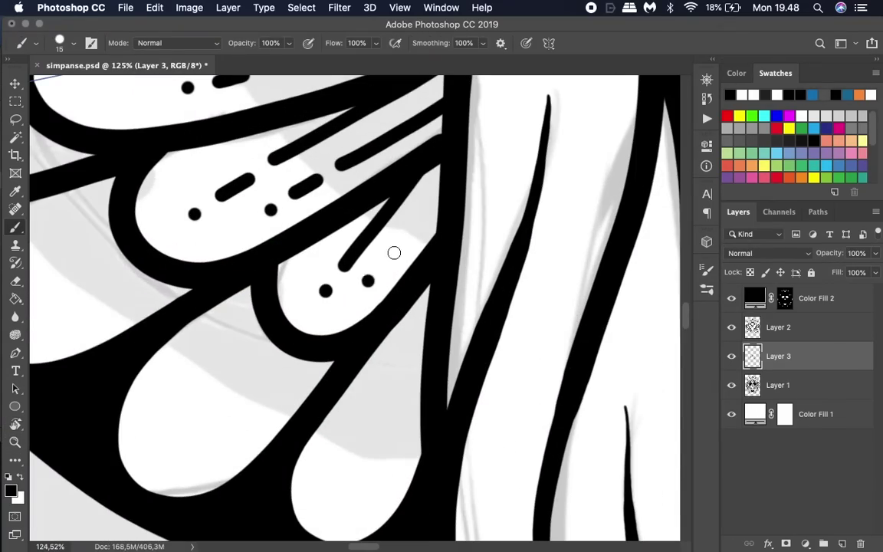
# Step: Zoom out and scroll around to review the whole face
pyautogui.press('z')
pyautogui.scroll(-10, 399, 268)
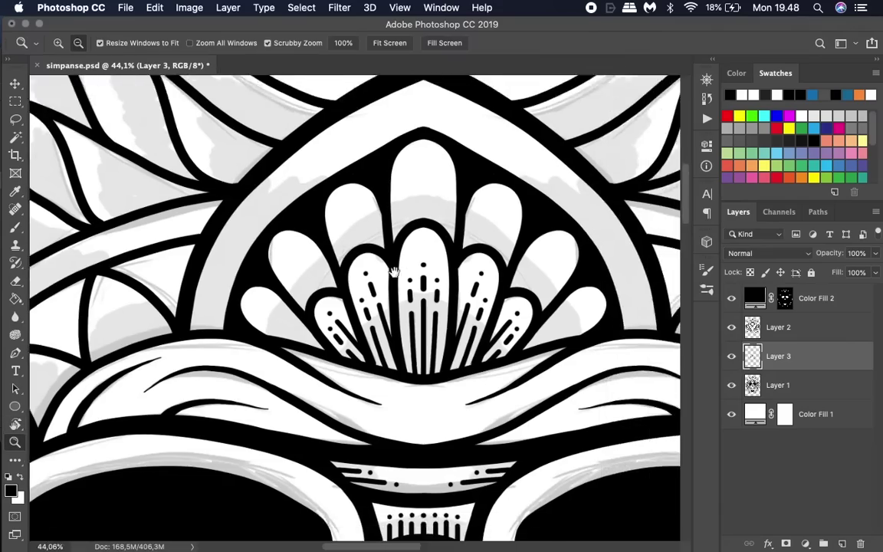
pyautogui.scroll(4, 414, 261)
pyautogui.scroll(-3, 407, 268)
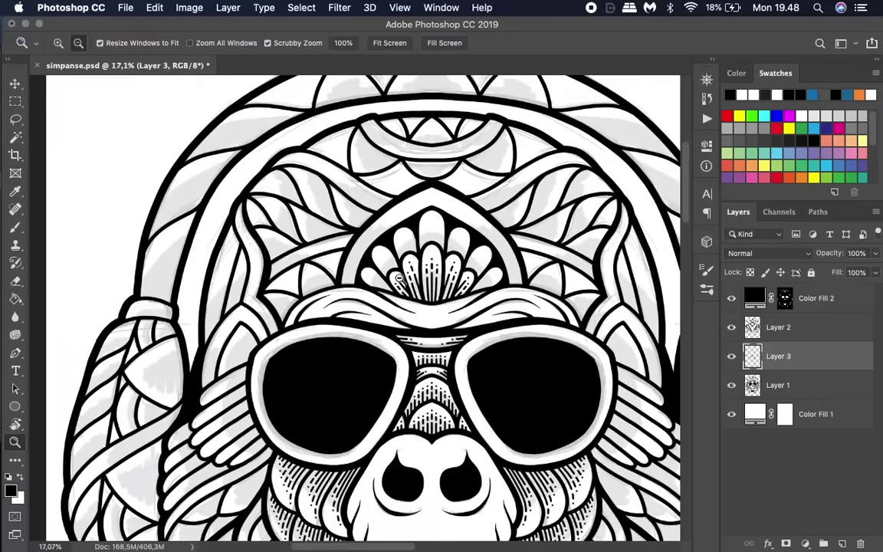
pyautogui.scroll(-3, 399, 279)
pyautogui.scroll(1, 414, 291)
pyautogui.scroll(8, 430, 306)
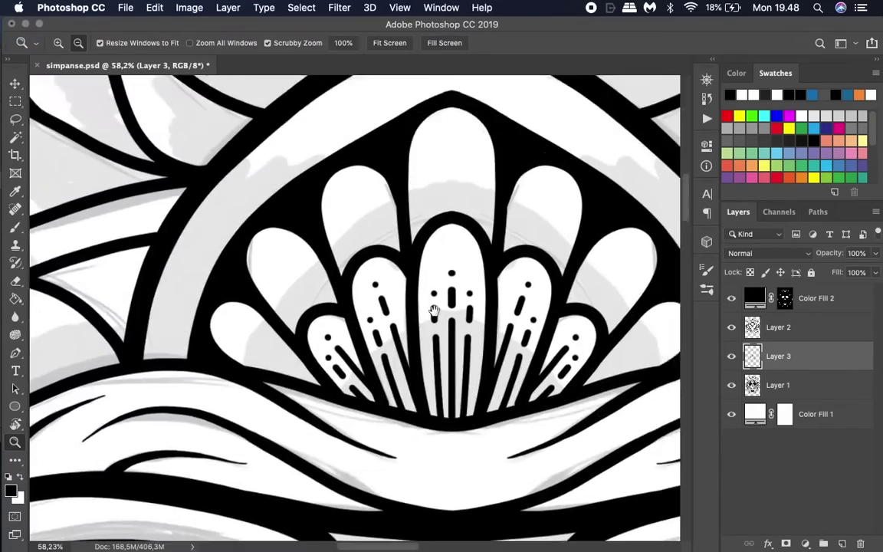
pyautogui.scroll(4, 441, 230)
pyautogui.press('b')
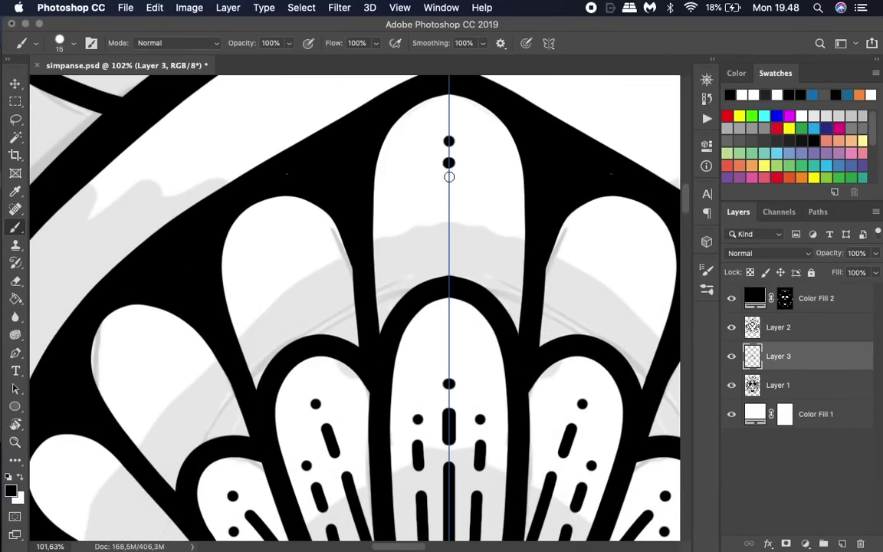
# Step: Rotate to a side petal and paint a dot and mirrored dashes, undoing one stroke
pyautogui.press('r')
pyautogui.moveTo(418, 203); pyautogui.dragTo(360, 283)
pyautogui.press('z')
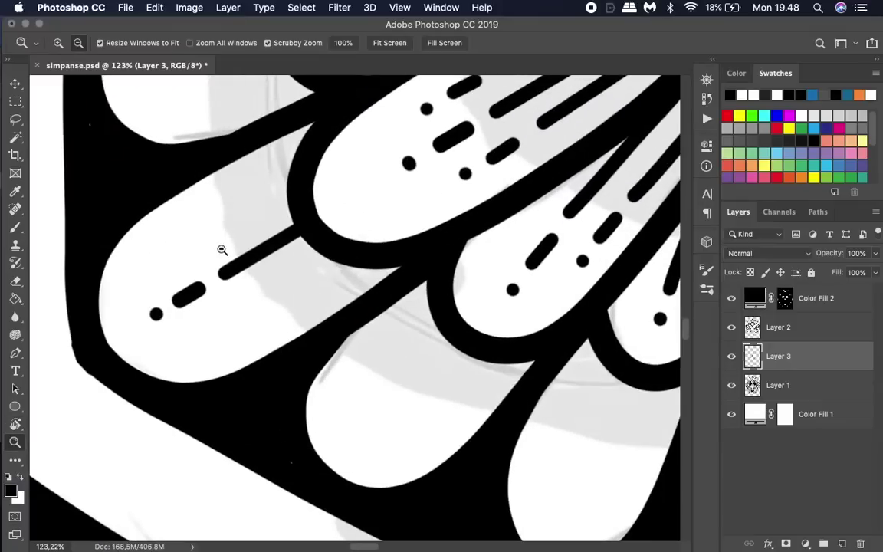
pyautogui.scroll(1, 229, 309)
pyautogui.press('b')
pyautogui.click(203, 324)
pyautogui.moveTo(230, 308); pyautogui.dragTo(258, 292)
pyautogui.press('super+z')
pyautogui.moveTo(249, 253); pyautogui.dragTo(290, 223)
pyautogui.moveTo(246, 290); pyautogui.dragTo(334, 234)
# Step: Add a row of dashes, dots and a long stroke along the next petal
pyautogui.press('z')
pyautogui.scroll(-3, 366, 306)
pyautogui.scroll(2, 366, 306)
pyautogui.scroll(1, 337, 288)
pyautogui.press('b')
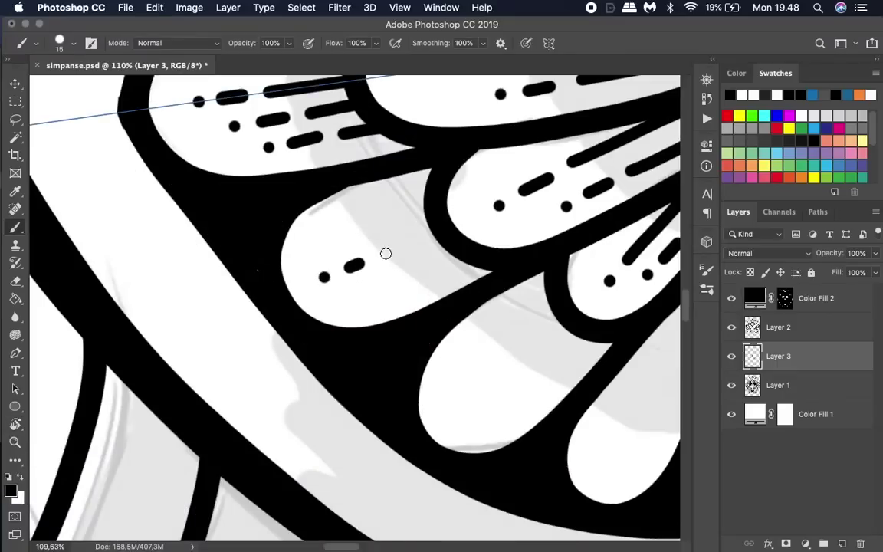
pyautogui.moveTo(387, 251); pyautogui.dragTo(426, 233)
pyautogui.click(338, 238)
pyautogui.moveTo(359, 231)
pyautogui.mouseDown()
pyautogui.moveTo(425, 207)
pyautogui.moveTo(426, 184)
pyautogui.mouseUp()
pyautogui.click(368, 201)
pyautogui.moveTo(402, 273); pyautogui.dragTo(447, 264)
pyautogui.click(422, 287)
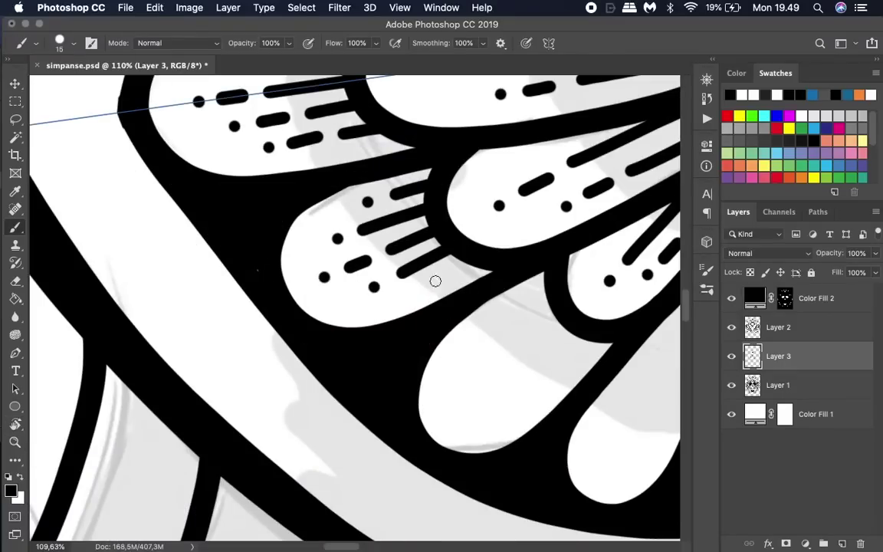
# Step: Fill the lower petal with two dashes, two dots and a dash between them
pyautogui.scroll(-2, 441, 326)
pyautogui.hscroll(3, 440, 325)
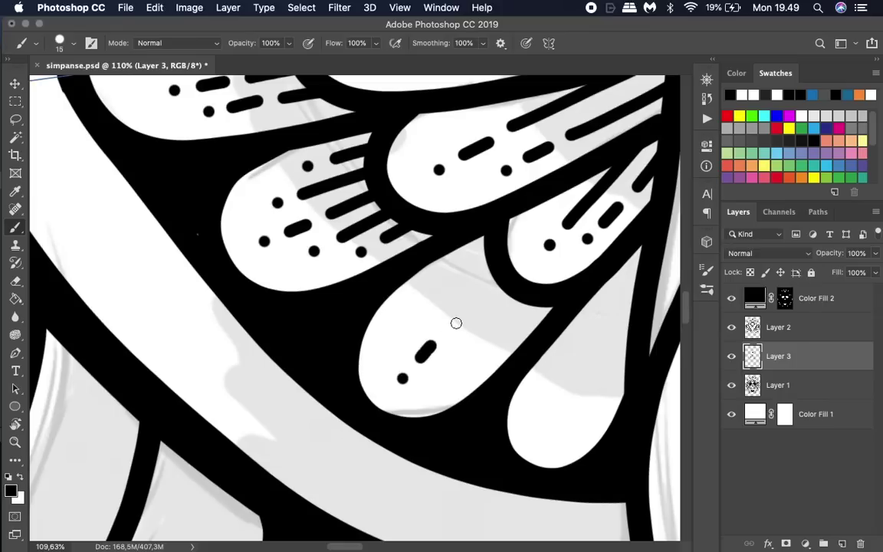
pyautogui.moveTo(459, 326); pyautogui.dragTo(486, 301)
pyautogui.moveTo(422, 322); pyautogui.dragTo(446, 306)
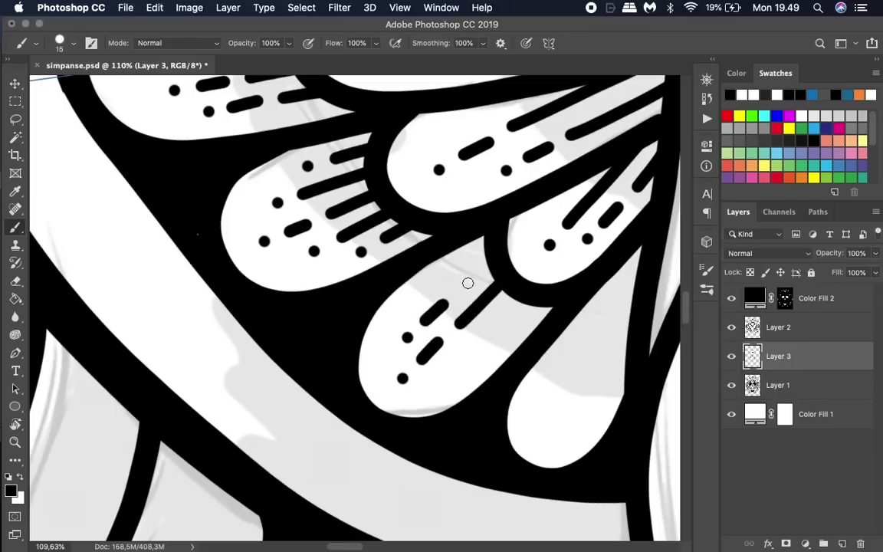
pyautogui.scroll(-2, 394, 311)
pyautogui.hscroll(5, 394, 312)
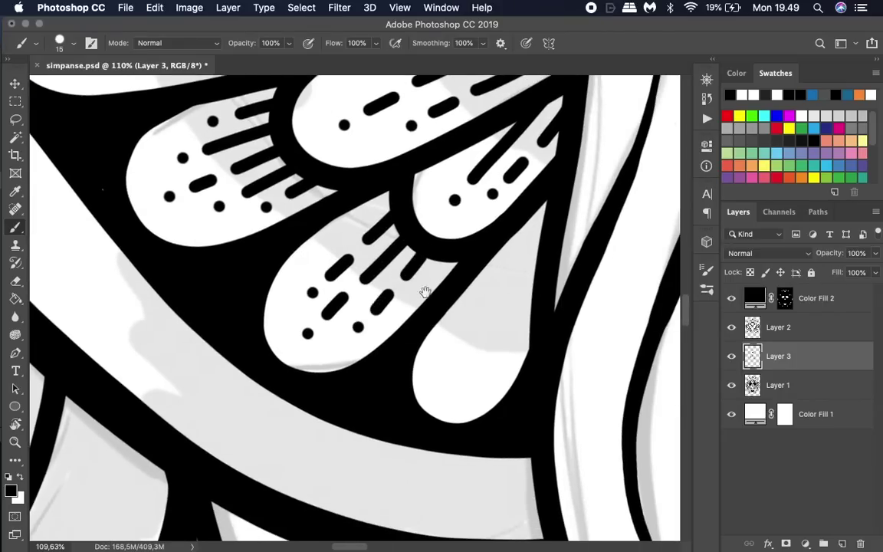
pyautogui.scroll(-3, 426, 292)
pyautogui.hscroll(4, 425, 292)
pyautogui.click(366, 361)
pyautogui.click(437, 311)
pyautogui.moveTo(384, 347)
pyautogui.mouseDown()
pyautogui.moveTo(463, 299)
pyautogui.moveTo(491, 247)
pyautogui.mouseUp()
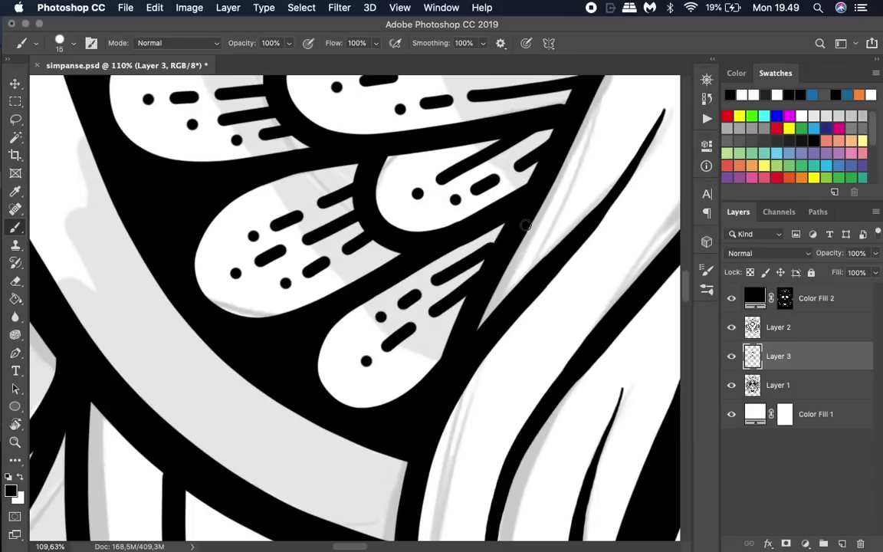
# Step: Paint a long line along the upper arched band, redrawing it twice
pyautogui.press('z')
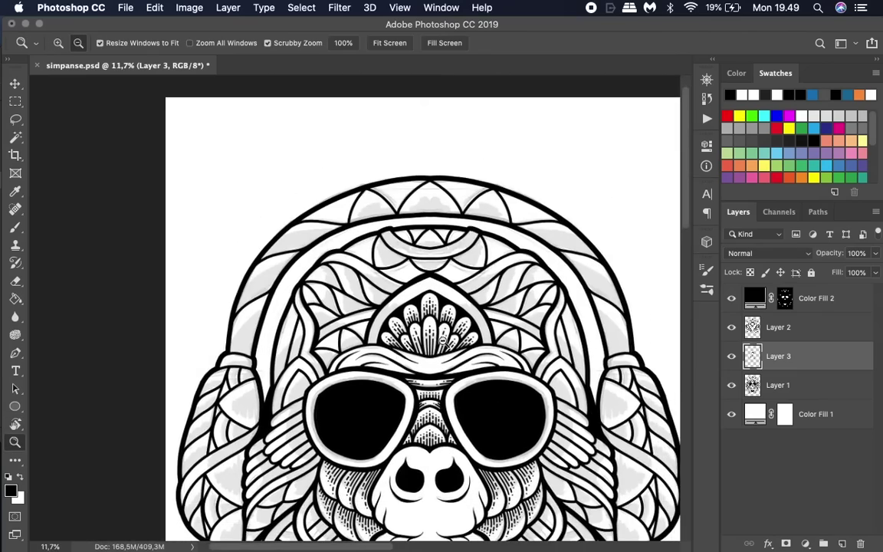
pyautogui.moveTo(348, 325); pyautogui.dragTo(537, 314)
pyautogui.press('b')
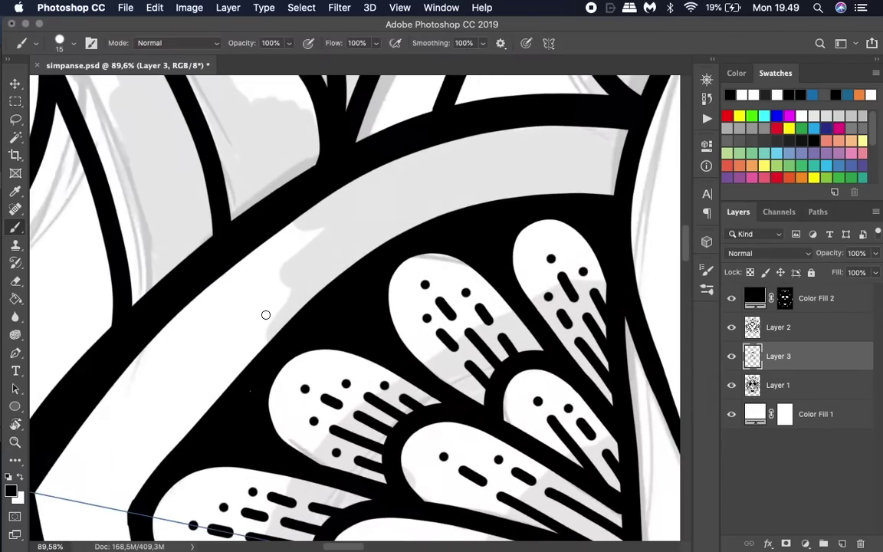
pyautogui.moveTo(294, 296)
pyautogui.mouseDown()
pyautogui.moveTo(360, 239)
pyautogui.moveTo(311, 276)
pyautogui.moveTo(424, 204)
pyautogui.moveTo(540, 188)
pyautogui.mouseUp()
pyautogui.hotkey('ctrl', 'z')
pyautogui.hotkey('ctrl', 'z')
pyautogui.moveTo(296, 291)
pyautogui.mouseDown()
pyautogui.moveTo(446, 207)
pyautogui.moveTo(580, 198)
pyautogui.moveTo(434, 199)
pyautogui.moveTo(627, 179)
pyautogui.mouseUp()
pyautogui.hotkey('ctrl', 'z')
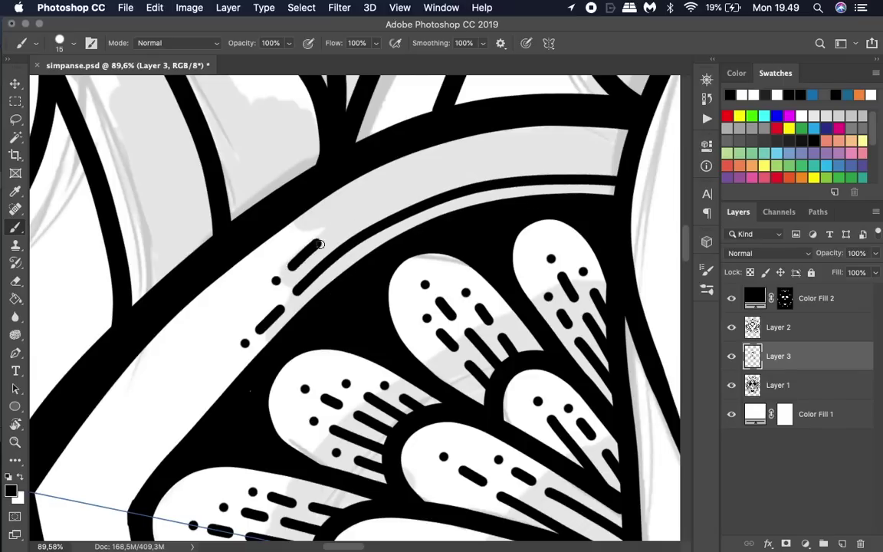
pyautogui.moveTo(328, 232)
pyautogui.mouseDown()
pyautogui.moveTo(397, 198)
pyautogui.moveTo(524, 162)
pyautogui.moveTo(632, 161)
pyautogui.mouseUp()
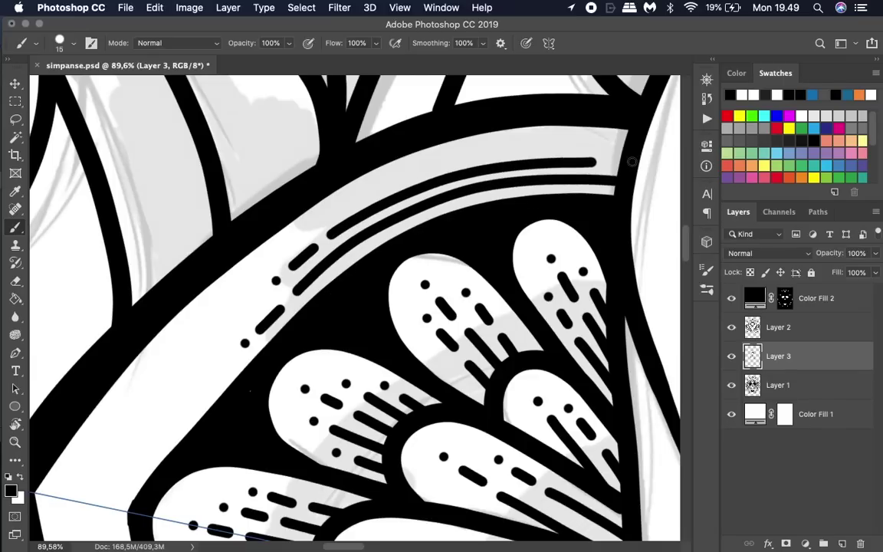
# Step: Zoom out and toggle Layer 3's visibility to compare the new strokes
pyautogui.press('r')
pyautogui.moveTo(493, 203)
pyautogui.mouseDown()
pyautogui.moveTo(328, 292)
pyautogui.moveTo(347, 263)
pyautogui.moveTo(463, 210)
pyautogui.moveTo(608, 198)
pyautogui.mouseUp()
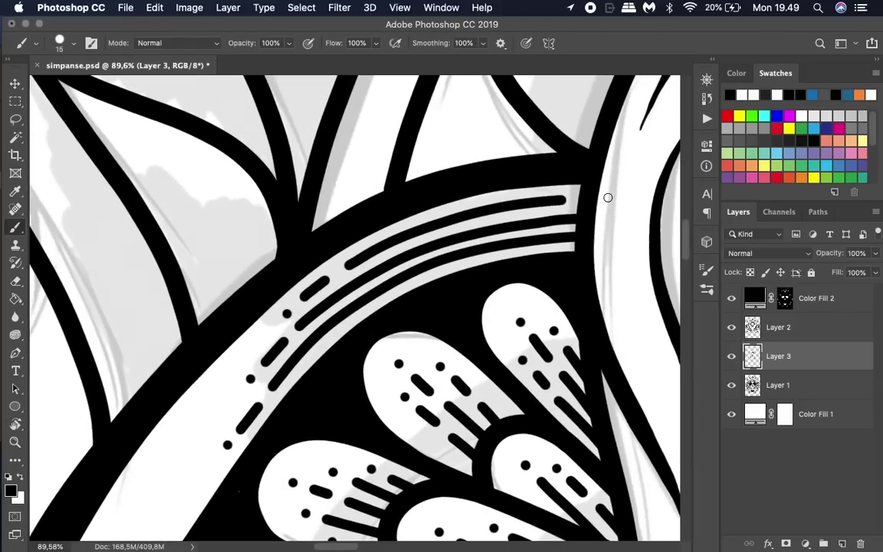
pyautogui.press('z')
pyautogui.keyDown('alt'); pyautogui.click(608, 198); pyautogui.keyUp('alt')
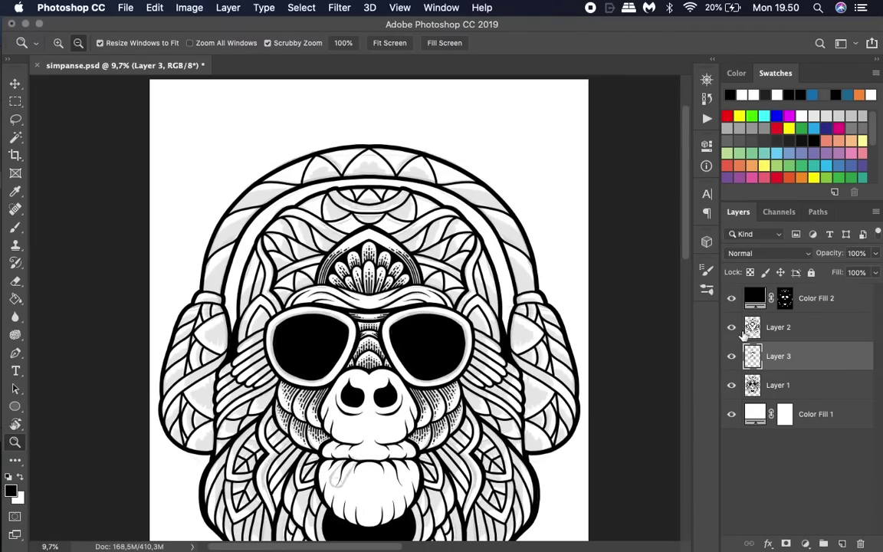
pyautogui.click(731, 357)
pyautogui.click(731, 359)
pyautogui.click(730, 359)
# Step: Scroll over the chimp to review the dot-and-dash detailing
pyautogui.scroll(-5, 441, 413)
pyautogui.scroll(4, 310, 233)
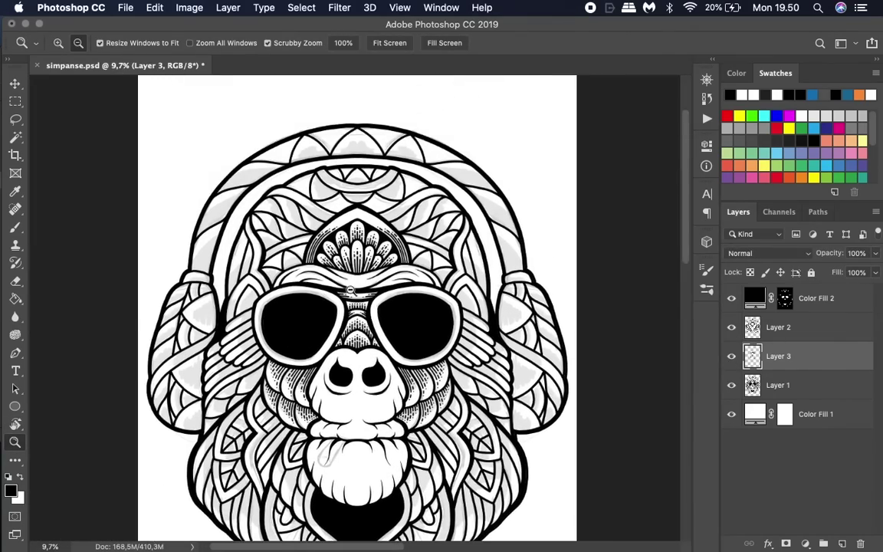
pyautogui.scroll(3, 350, 290)
pyautogui.scroll(-3, 390, 311)
pyautogui.scroll(-2, 410, 302)
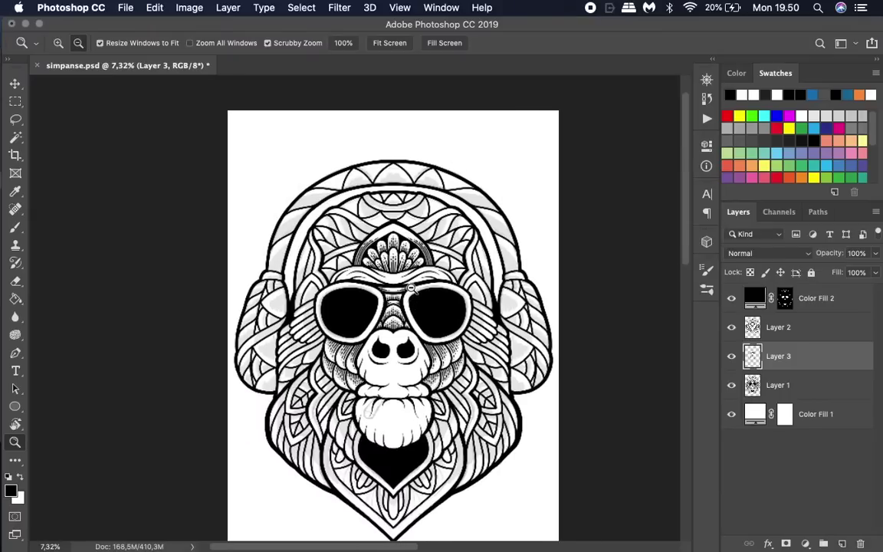
pyautogui.scroll(-5, 394, 316)
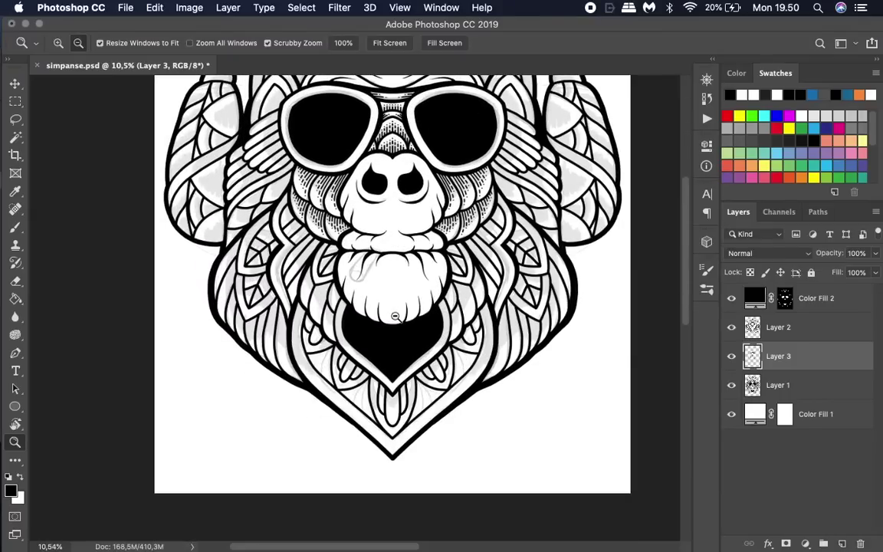
pyautogui.scroll(2, 370, 296)
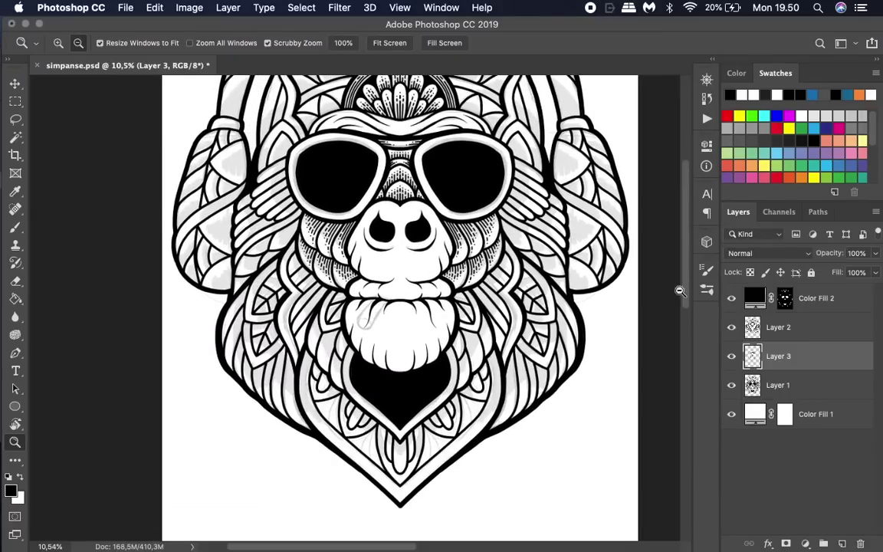
# Step: Zoom in beside the left lens and paint long parallel black lines on the first feather
pyautogui.moveTo(276, 188); pyautogui.dragTo(400, 146)
pyautogui.press('b')
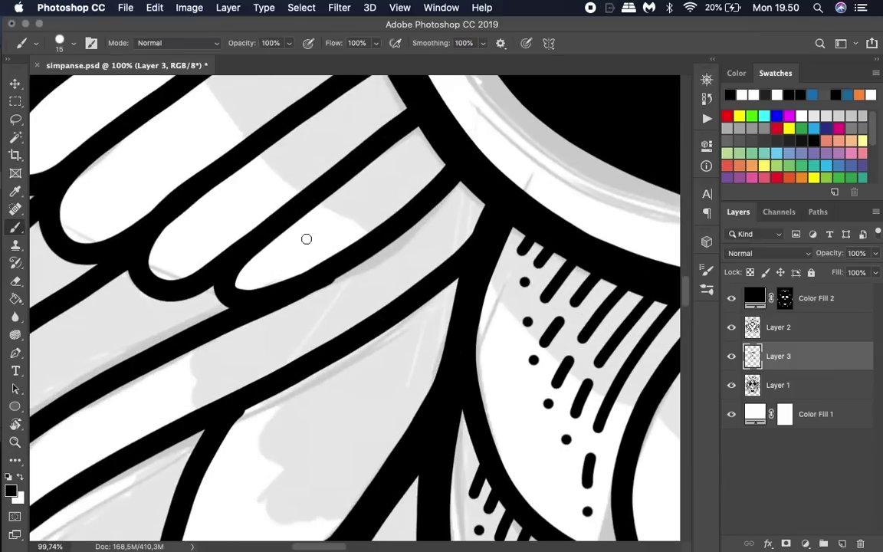
pyautogui.moveTo(332, 222); pyautogui.dragTo(424, 148)
pyautogui.scroll(2, 370, 273)
pyautogui.press('super+z')
pyautogui.press('super+z')
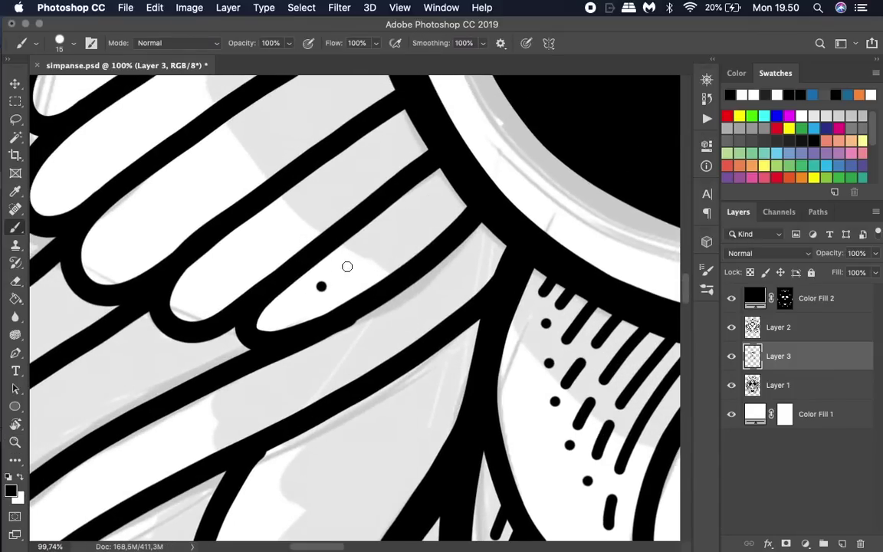
pyautogui.moveTo(380, 236); pyautogui.dragTo(443, 187)
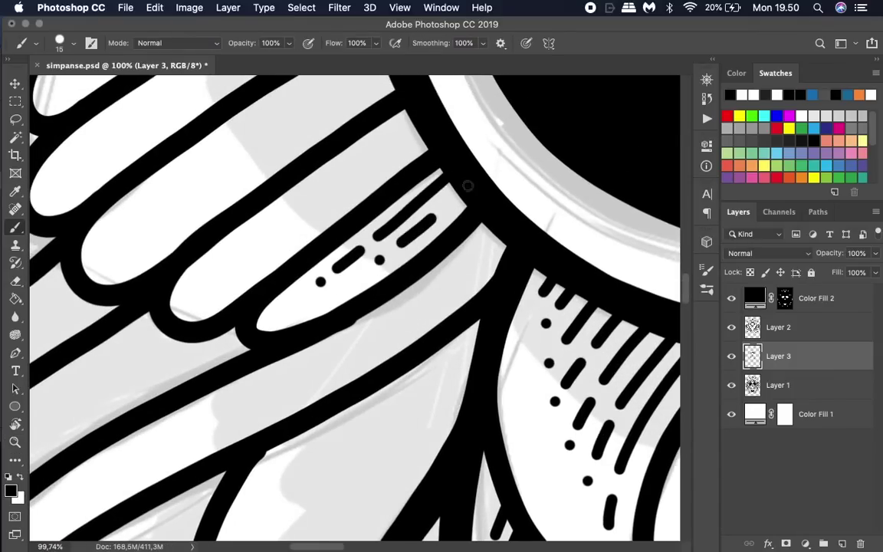
pyautogui.moveTo(400, 243); pyautogui.dragTo(463, 205)
pyautogui.scroll(2, 335, 279)
pyautogui.moveTo(371, 232); pyautogui.dragTo(468, 185)
pyautogui.scroll(2, 298, 251)
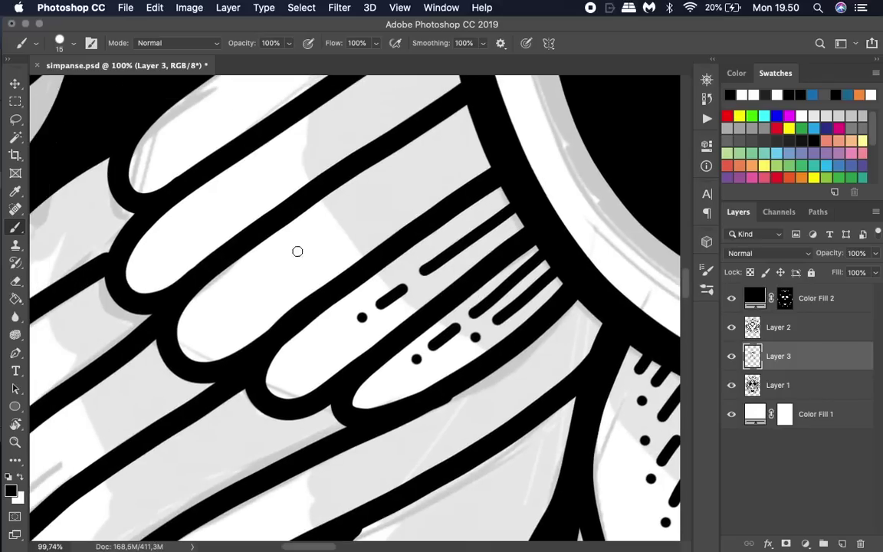
# Step: Fill the next feather with a dash, long parallel lines and a dot
pyautogui.moveTo(272, 267); pyautogui.dragTo(293, 251)
pyautogui.scroll(2, 293, 251)
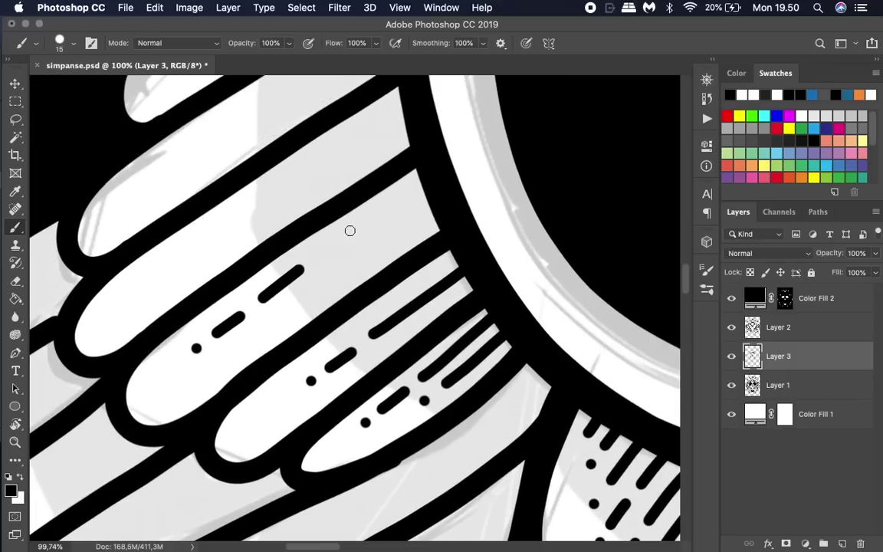
pyautogui.moveTo(264, 295); pyautogui.dragTo(418, 184)
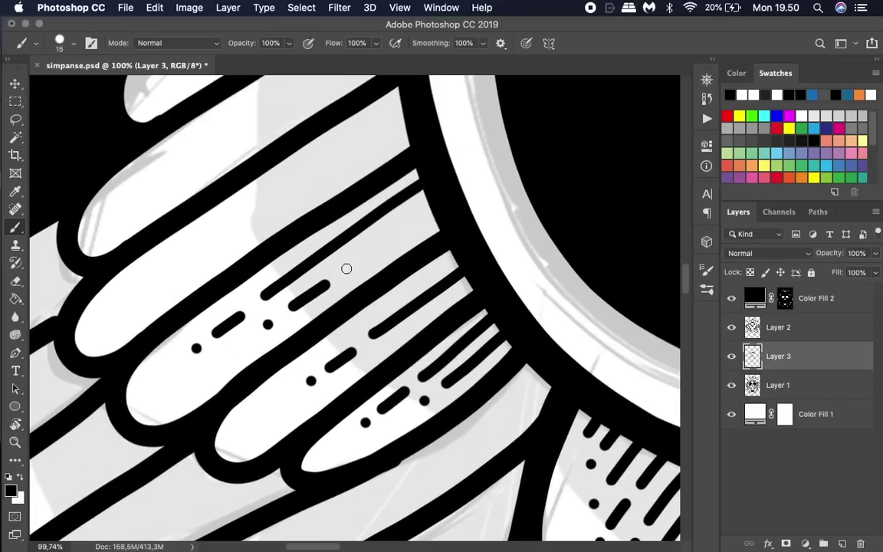
pyautogui.moveTo(347, 269); pyautogui.dragTo(453, 205)
pyautogui.scroll(2, 351, 292)
pyautogui.click(218, 293)
pyautogui.moveTo(233, 283); pyautogui.dragTo(431, 152)
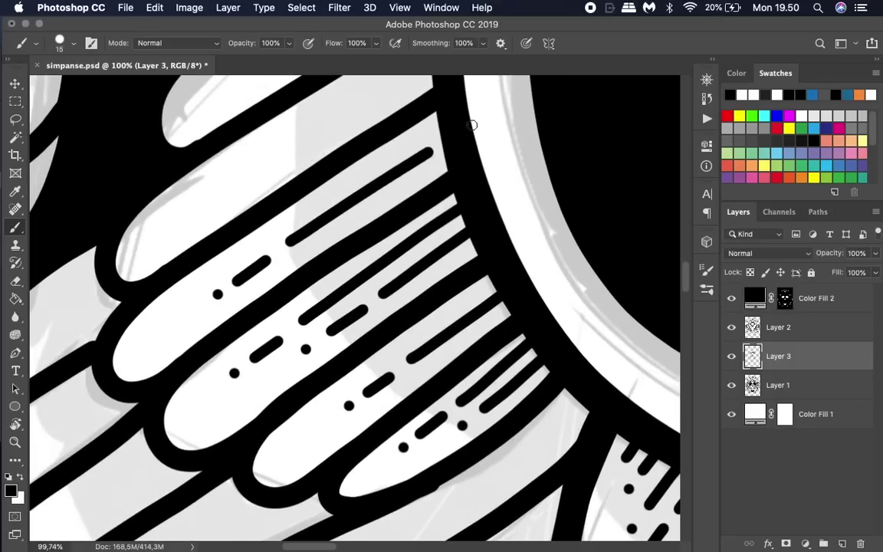
pyautogui.scroll(3, 223, 305)
# Step: Start a new dotted row, redo misplaced strokes, and extend long diagonal lines
pyautogui.click(242, 295)
pyautogui.moveTo(241, 295); pyautogui.dragTo(445, 161)
pyautogui.hotkey('ctrl', 'z')
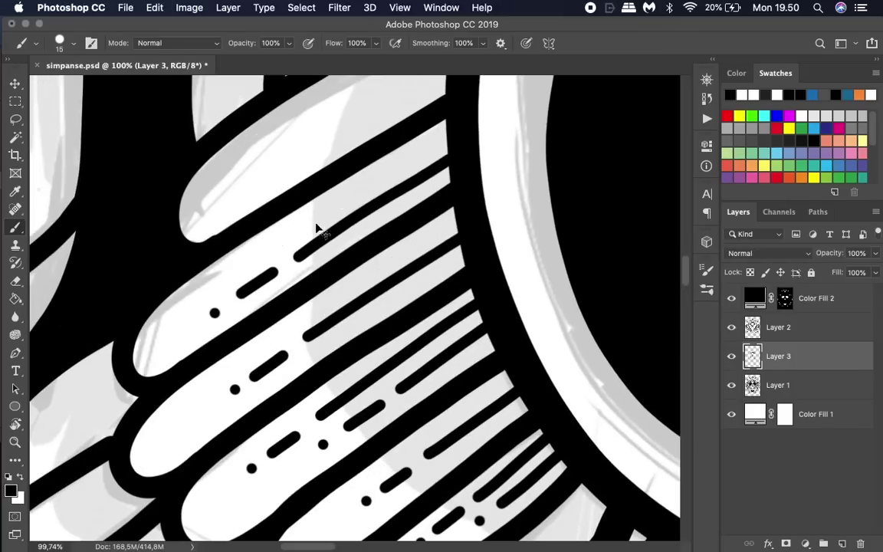
pyautogui.hotkey('ctrl', 'z')
pyautogui.hotkey('ctrl', 'z')
pyautogui.hotkey('ctrl', 'z')
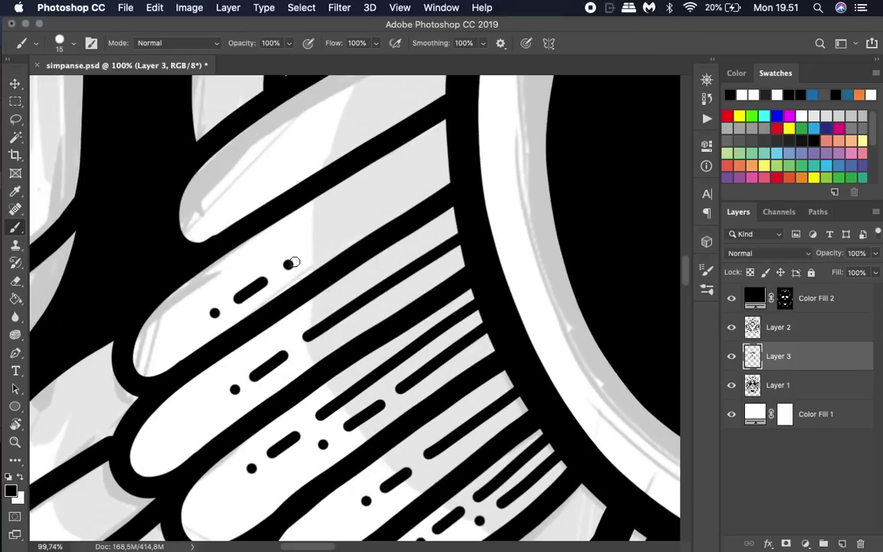
pyautogui.moveTo(293, 263); pyautogui.dragTo(478, 144)
pyautogui.moveTo(335, 207); pyautogui.dragTo(476, 114)
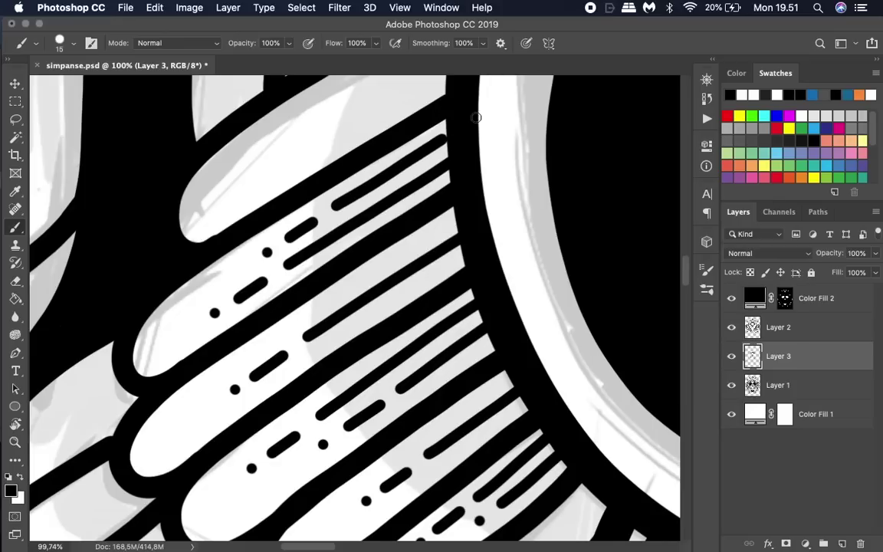
pyautogui.scroll(3, 229, 275)
pyautogui.moveTo(426, 155); pyautogui.dragTo(286, 234)
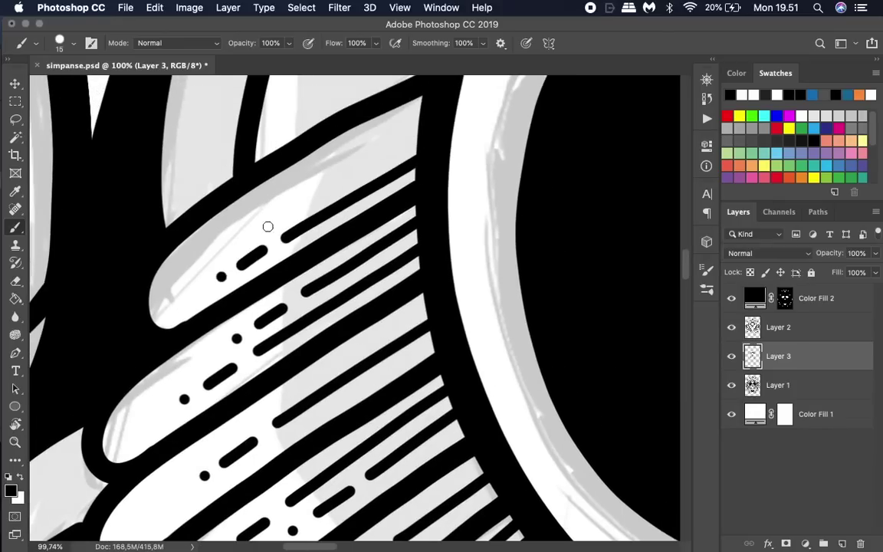
# Step: Check the whole face, then paint a long line along the next cheek band
pyautogui.press('z')
pyautogui.keyDown('alt'); pyautogui.click(383, 247); pyautogui.keyUp('alt')
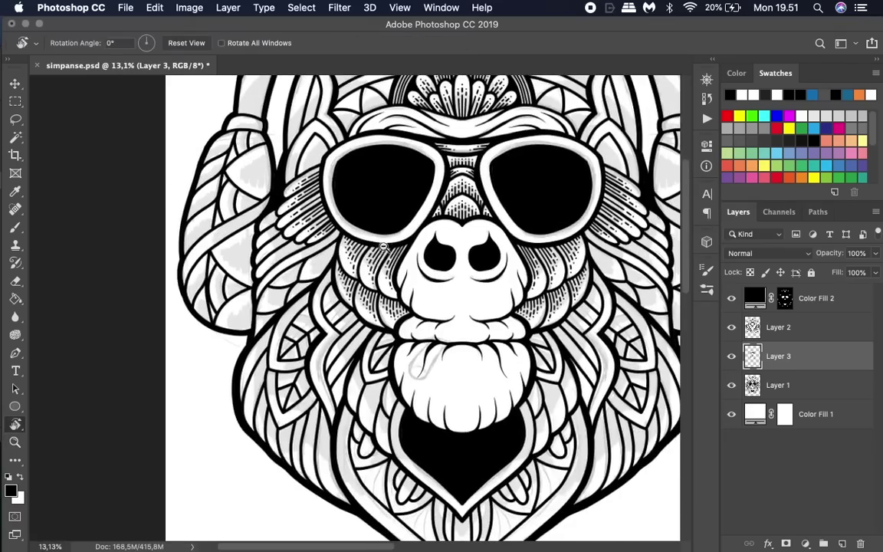
pyautogui.press('z')
pyautogui.moveTo(347, 230)
pyautogui.mouseDown()
pyautogui.moveTo(337, 230)
pyautogui.moveTo(362, 227)
pyautogui.moveTo(354, 268)
pyautogui.moveTo(364, 211)
pyautogui.mouseUp()
pyautogui.press('b')
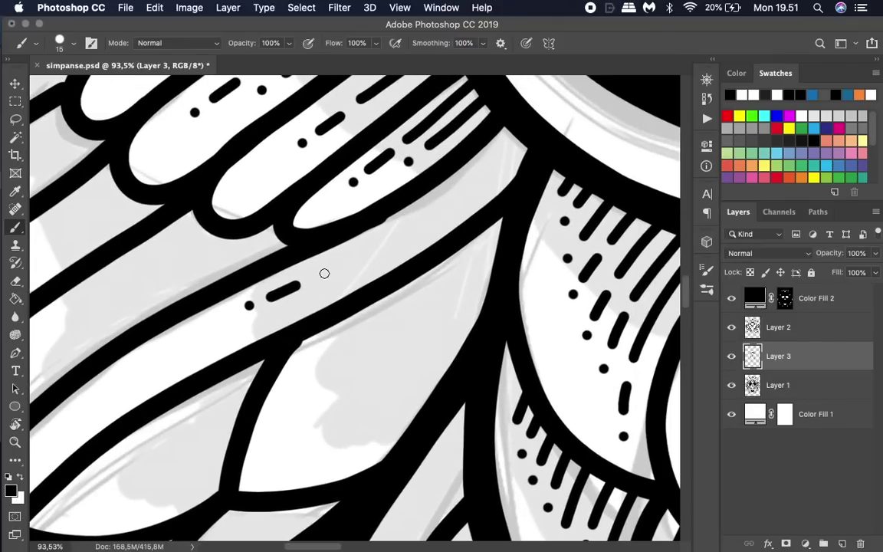
pyautogui.moveTo(291, 247); pyautogui.dragTo(487, 113)
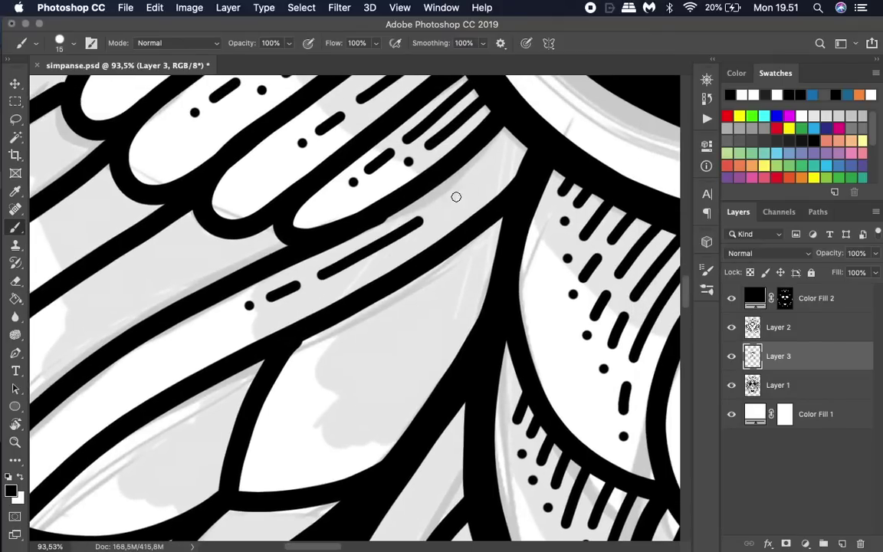
pyautogui.press('z')
pyautogui.moveTo(460, 266); pyautogui.dragTo(345, 270)
# Step: Add a dash, long lines and a diagonal line on the next feather
pyautogui.press('b')
pyautogui.moveTo(391, 239)
pyautogui.mouseDown()
pyautogui.moveTo(369, 268)
pyautogui.moveTo(448, 222)
pyautogui.mouseUp()
pyautogui.scroll(1, 332, 274)
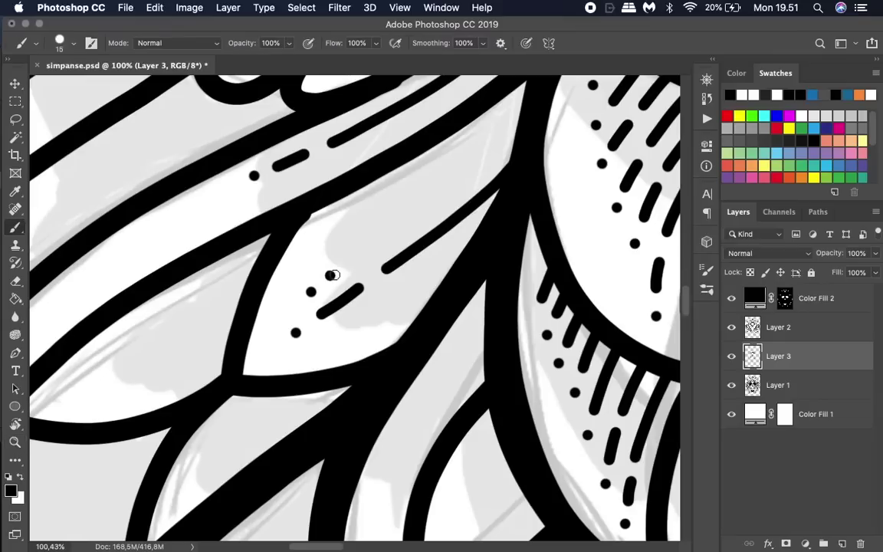
pyautogui.moveTo(333, 276); pyautogui.dragTo(367, 253)
pyautogui.moveTo(389, 245)
pyautogui.mouseDown()
pyautogui.moveTo(346, 288)
pyautogui.moveTo(462, 195)
pyautogui.mouseUp()
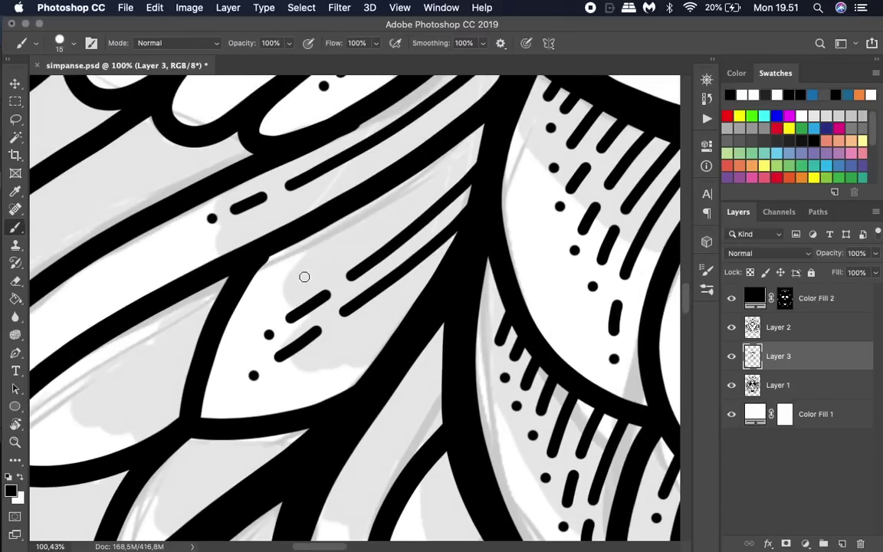
pyautogui.moveTo(295, 239); pyautogui.dragTo(443, 96)
pyautogui.scroll(-2, 315, 335)
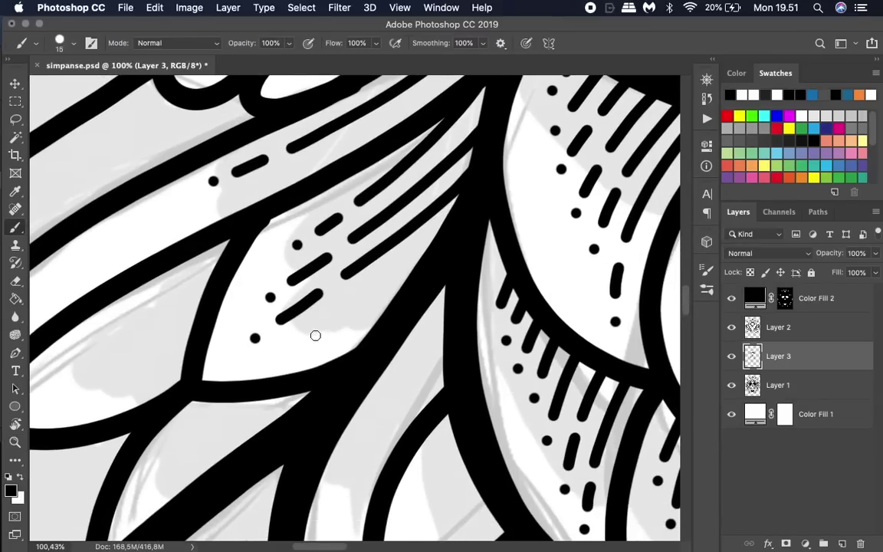
# Step: Review the drawing, then add a diagonal line, dot and dash on the narrow feather
pyautogui.press('z')
pyautogui.scroll(-3, 379, 287)
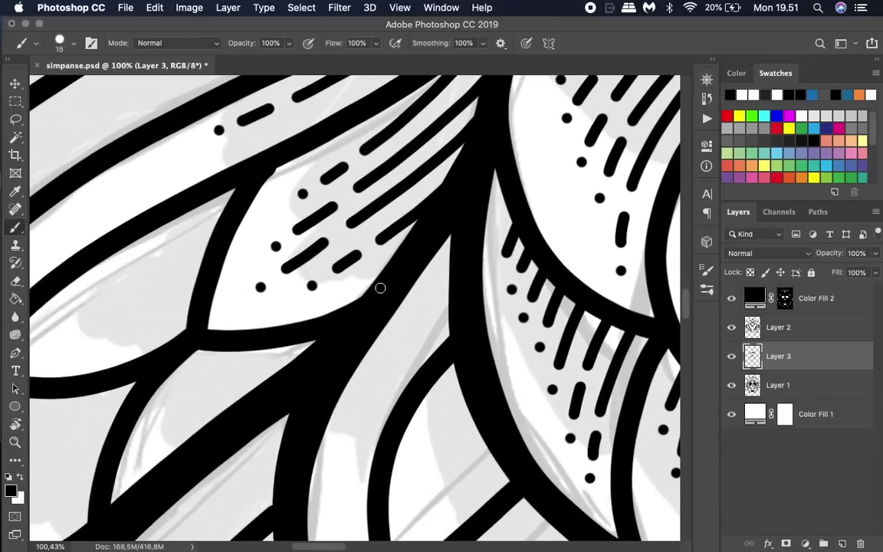
pyautogui.scroll(-3, 359, 306)
pyautogui.scroll(-3, 358, 306)
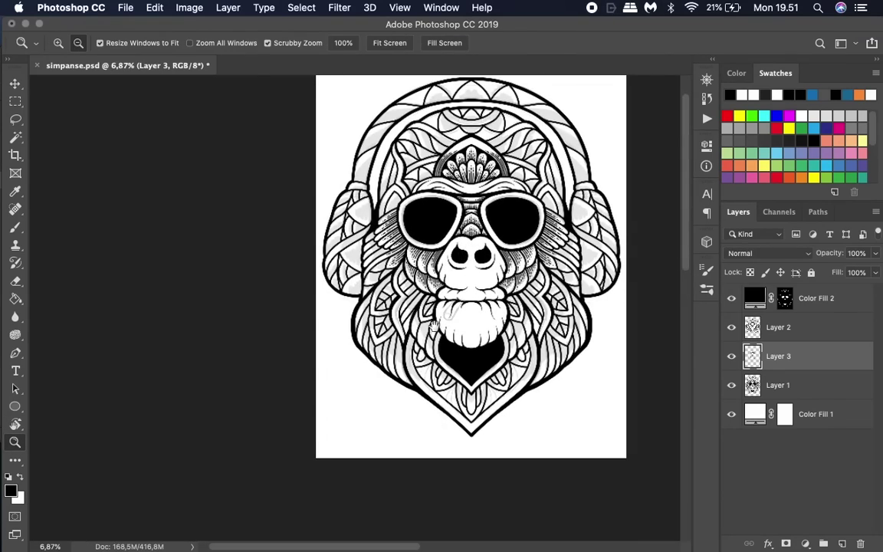
pyautogui.scroll(3, 434, 326)
pyautogui.scroll(2, 460, 276)
pyautogui.scroll(3, 318, 221)
pyautogui.press('b')
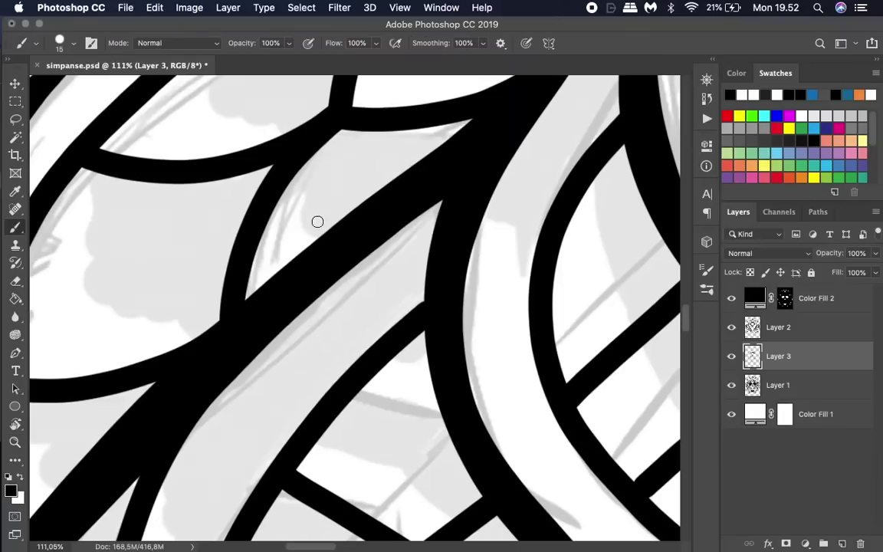
pyautogui.moveTo(355, 186); pyautogui.dragTo(417, 133)
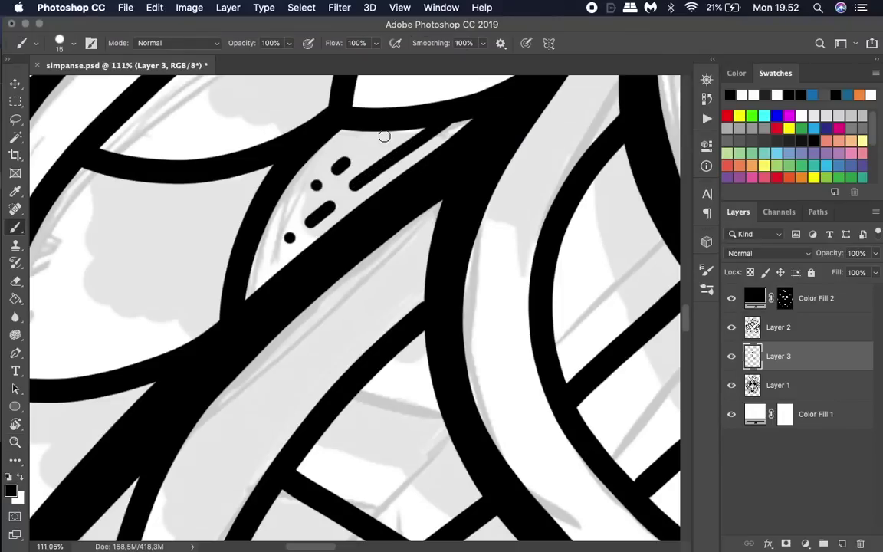
pyautogui.scroll(3, 384, 136)
pyautogui.click(299, 244)
pyautogui.moveTo(326, 226); pyautogui.dragTo(364, 203)
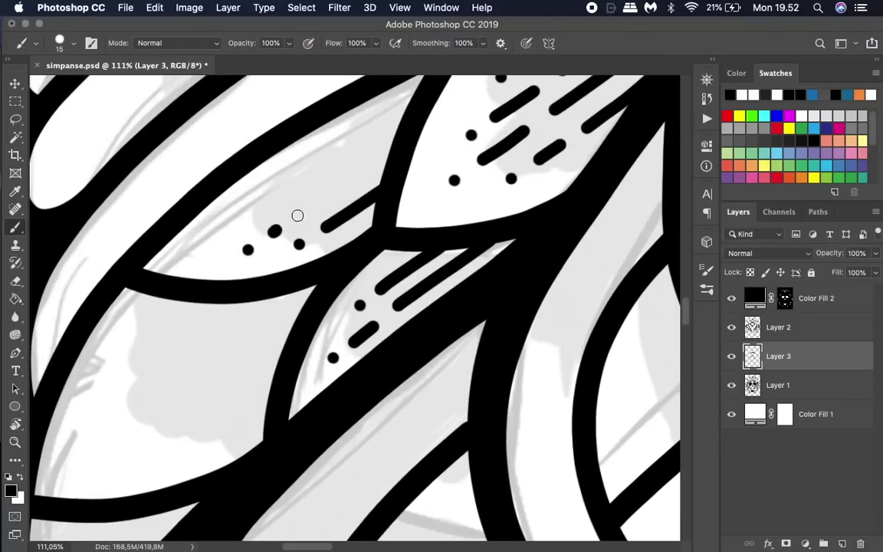
# Step: Add a dash and longer line, then dots and dashes on the upper feather
pyautogui.moveTo(274, 231); pyautogui.dragTo(305, 211)
pyautogui.moveTo(326, 191); pyautogui.dragTo(383, 159)
pyautogui.click(207, 248)
pyautogui.moveTo(205, 209); pyautogui.dragTo(370, 90)
pyautogui.scroll(-3, 376, 174)
pyautogui.scroll(-2, 377, 173)
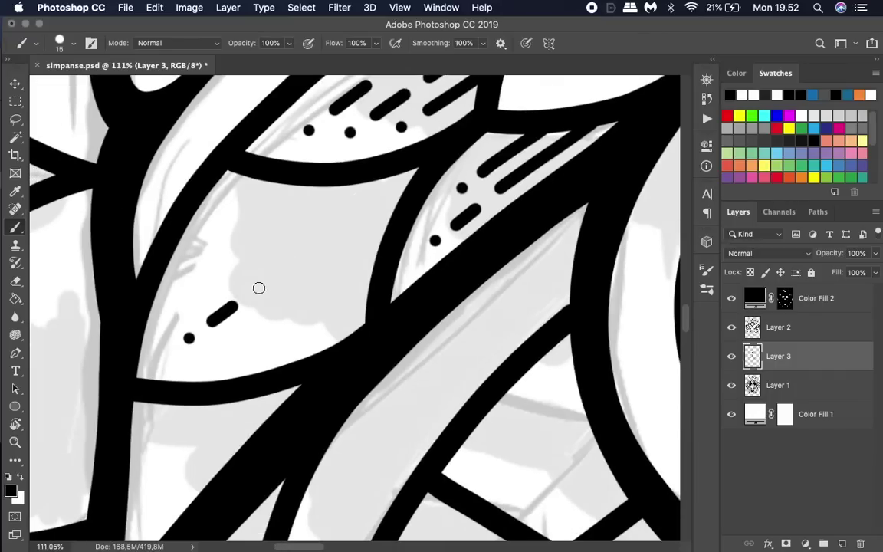
# Step: Pattern the middle feather with a long straight line, a dot and a dash
pyautogui.moveTo(230, 260); pyautogui.dragTo(368, 163)
pyautogui.hotkey('ctrl', 'z')
pyautogui.moveTo(261, 285); pyautogui.dragTo(402, 184)
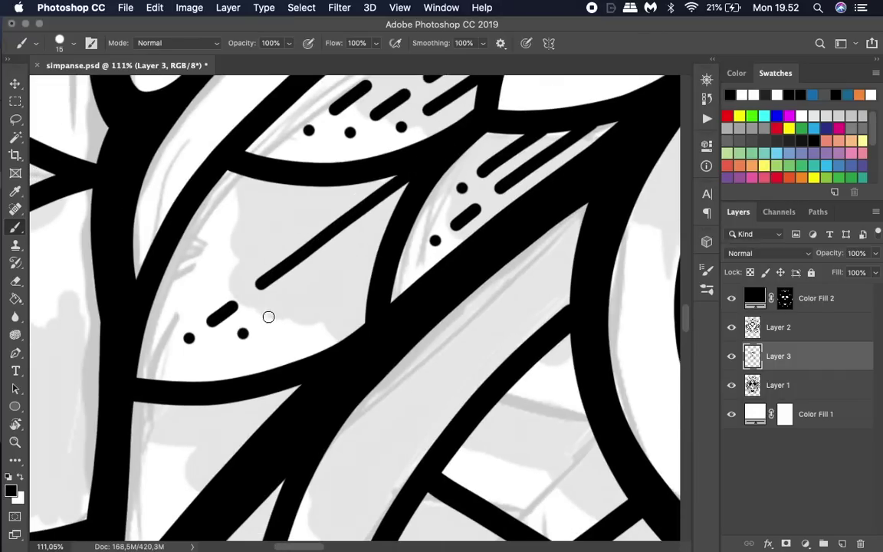
pyautogui.moveTo(265, 316); pyautogui.dragTo(385, 240)
pyautogui.hotkey('ctrl', 'z')
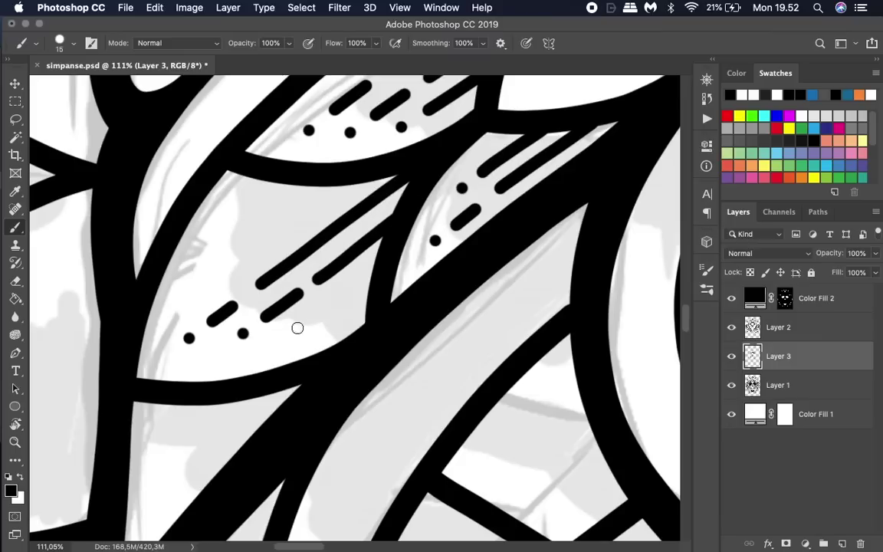
pyautogui.click(298, 329)
pyautogui.moveTo(322, 309)
pyautogui.mouseDown()
pyautogui.moveTo(372, 271)
pyautogui.moveTo(374, 238)
pyautogui.mouseUp()
pyautogui.scroll(2, 251, 334)
pyautogui.hscroll(-2, 251, 334)
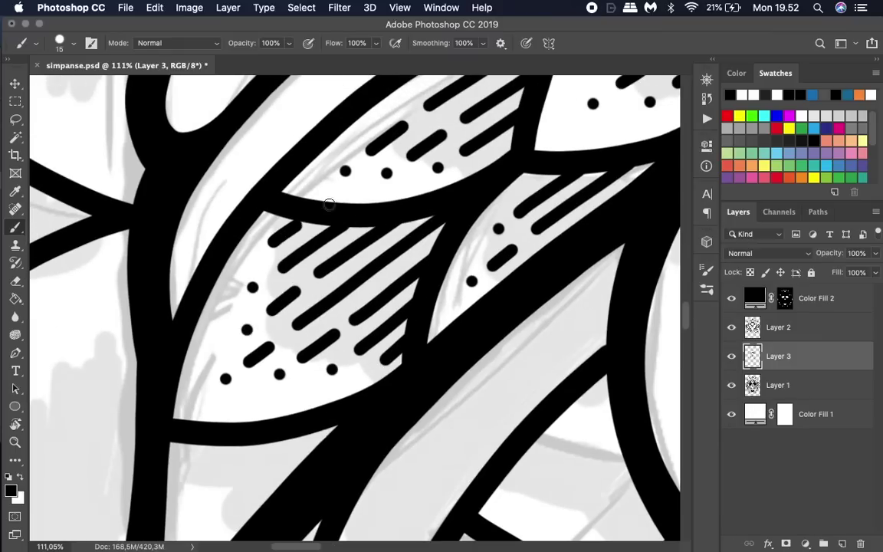
pyautogui.scroll(-5, 344, 371)
# Step: Zoom to the small feather and give it a dot and diagonal lines
pyautogui.press('z')
pyautogui.moveTo(344, 371)
pyautogui.mouseDown()
pyautogui.moveTo(288, 267)
pyautogui.moveTo(299, 258)
pyautogui.mouseUp()
pyautogui.scroll(5, 272, 288)
pyautogui.press('b')
pyautogui.moveTo(318, 233); pyautogui.dragTo(375, 171)
pyautogui.click(263, 247)
pyautogui.moveTo(284, 227); pyautogui.dragTo(338, 173)
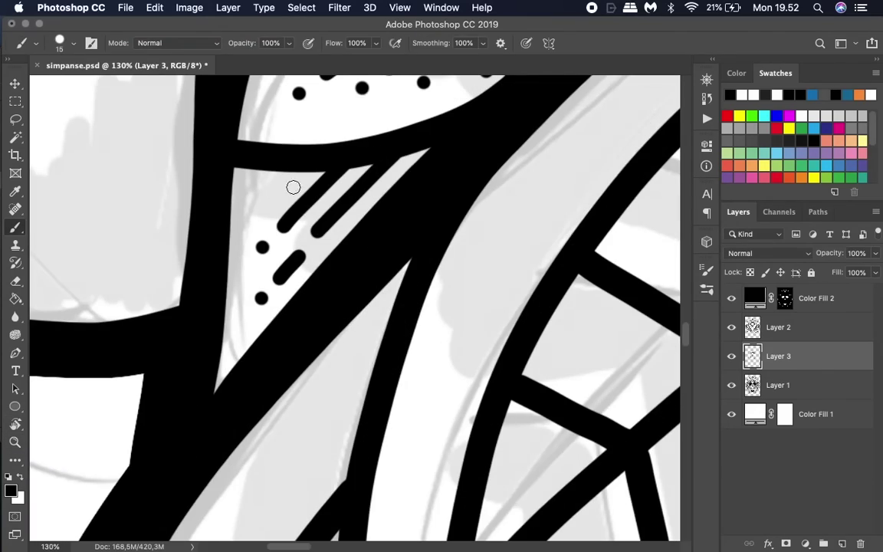
pyautogui.moveTo(260, 209); pyautogui.dragTo(303, 174)
# Step: Paint a long line on the next feather and thicken its lower outline
pyautogui.press('z')
pyautogui.scroll(-5, 322, 148)
pyautogui.scroll(3, 331, 267)
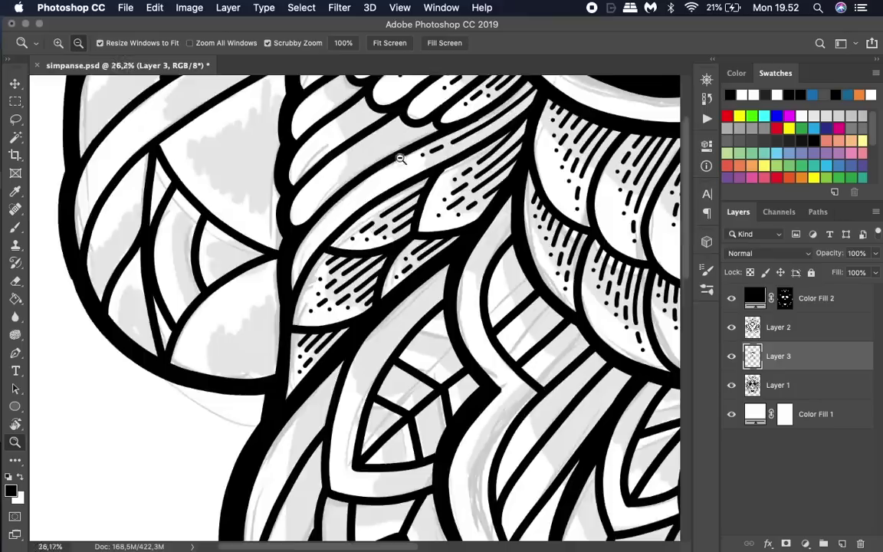
pyautogui.scroll(3, 331, 267)
pyautogui.moveTo(331, 267); pyautogui.dragTo(330, 274)
pyautogui.press('b')
pyautogui.moveTo(337, 230); pyautogui.dragTo(490, 148)
pyautogui.moveTo(420, 129); pyautogui.dragTo(485, 144)
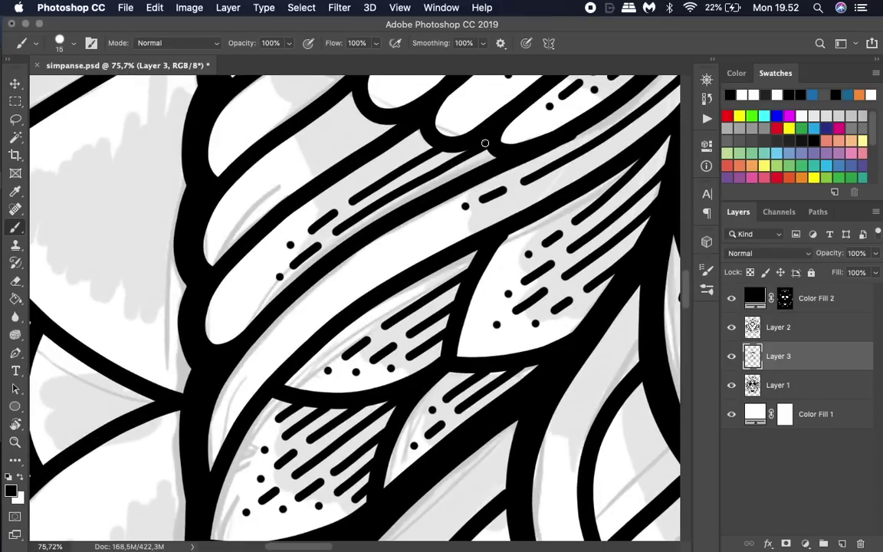
# Step: Add two short dashes to the feather, then zoom out to view the whole design
pyautogui.scroll(3, 361, 247)
pyautogui.moveTo(321, 270); pyautogui.dragTo(379, 230)
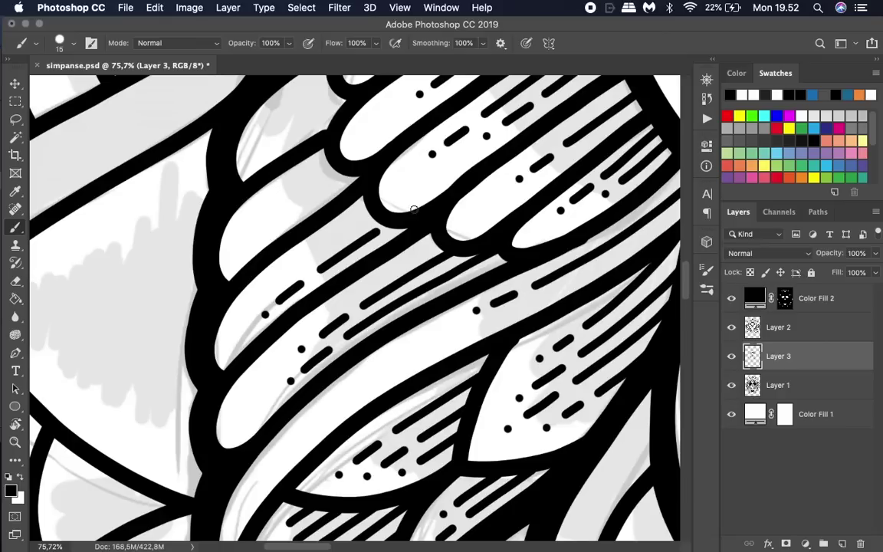
pyautogui.scroll(2, 300, 300)
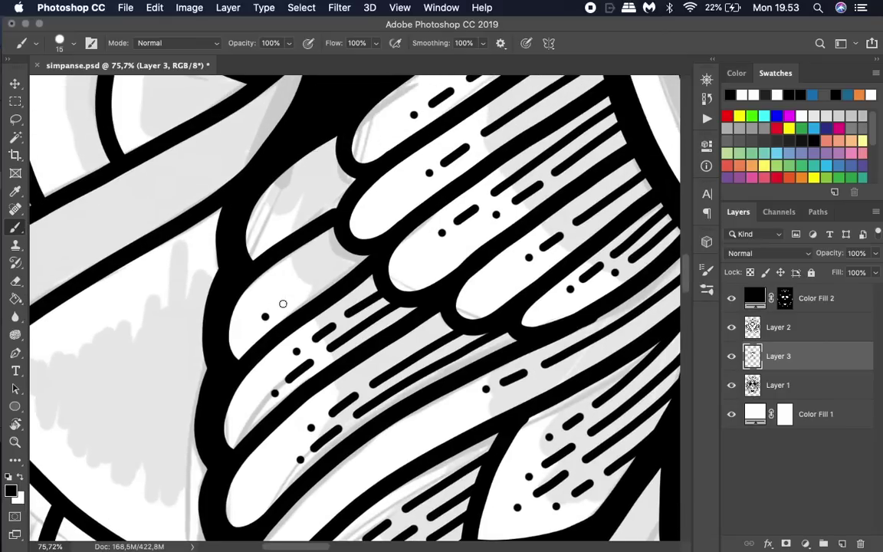
pyautogui.moveTo(281, 307); pyautogui.dragTo(302, 292)
pyautogui.scroll(2, 328, 254)
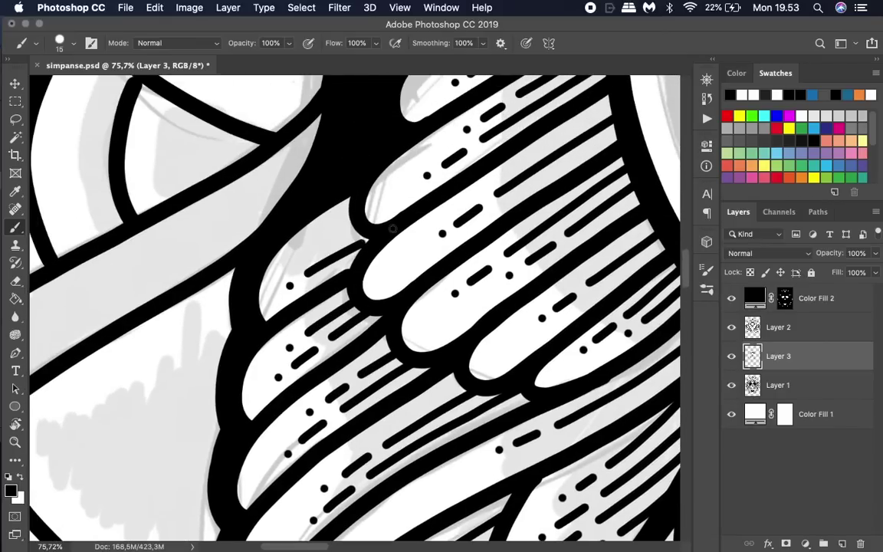
pyautogui.scroll(3, 329, 247)
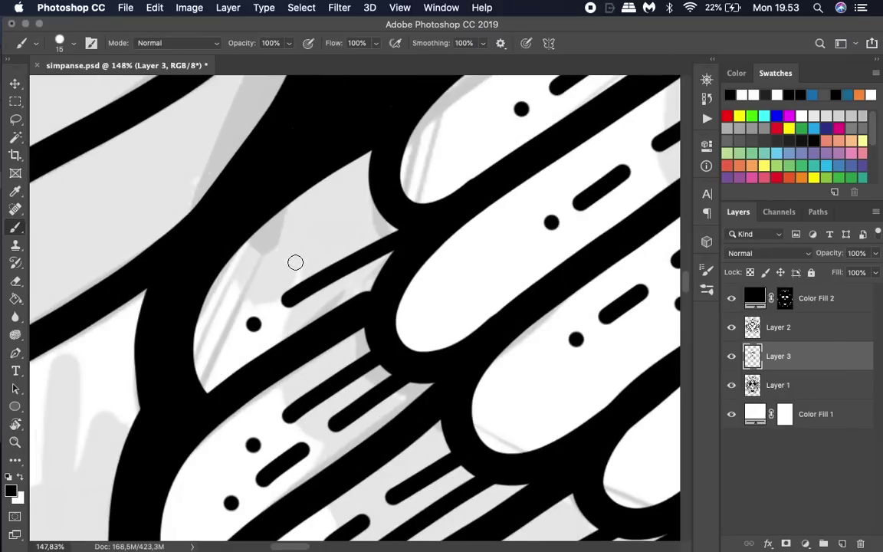
pyautogui.press('z')
pyautogui.moveTo(321, 207); pyautogui.dragTo(191, 207)
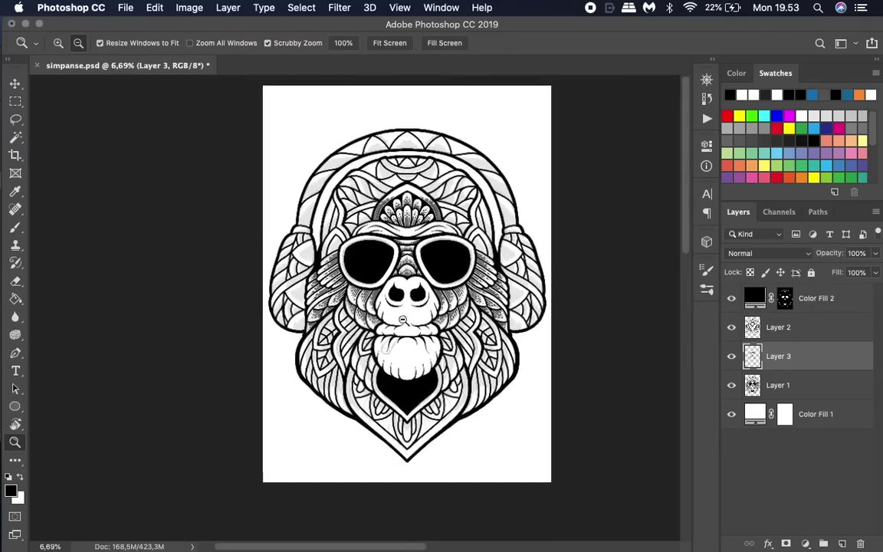
# Step: Rotate the canvas view, reset it upright, and zoom in on the head bands
pyautogui.press('r')
pyautogui.moveTo(484, 210)
pyautogui.mouseDown()
pyautogui.moveTo(419, 159)
pyautogui.moveTo(476, 158)
pyautogui.mouseUp()
pyautogui.press('z')
pyautogui.press('r')
pyautogui.click(187, 42)
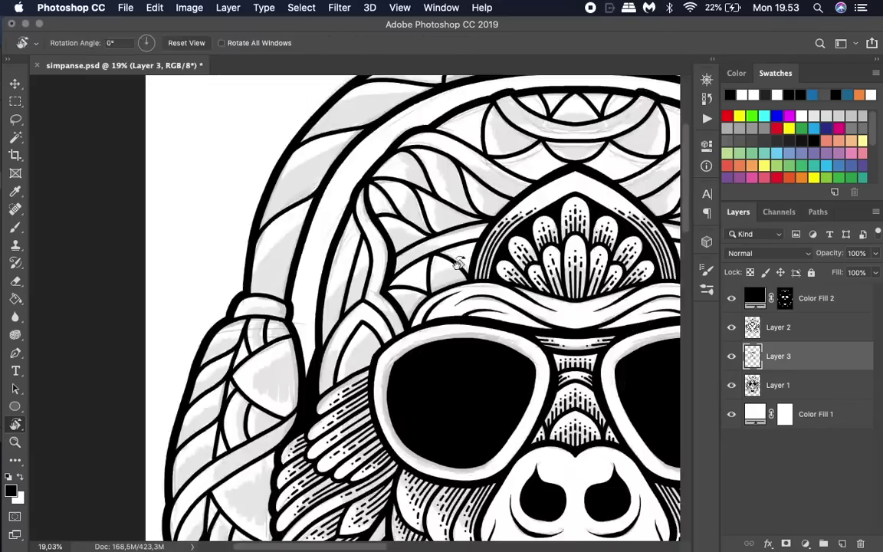
pyautogui.press('z')
pyautogui.moveTo(414, 253)
pyautogui.mouseDown()
pyautogui.moveTo(358, 251)
pyautogui.moveTo(420, 191)
pyautogui.mouseUp()
pyautogui.press('r')
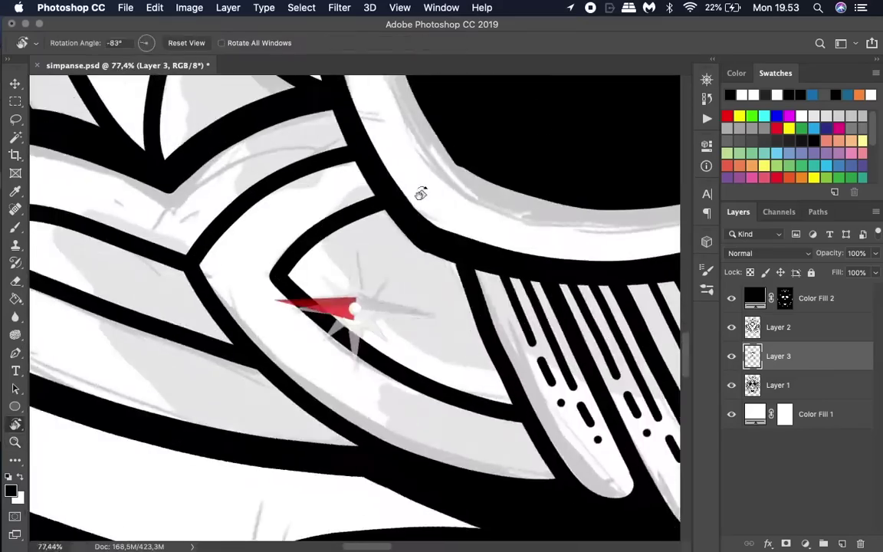
pyautogui.press('z')
pyautogui.moveTo(252, 256)
pyautogui.mouseDown()
pyautogui.moveTo(278, 259)
pyautogui.moveTo(287, 219)
pyautogui.moveTo(390, 151)
pyautogui.mouseUp()
pyautogui.press('b')
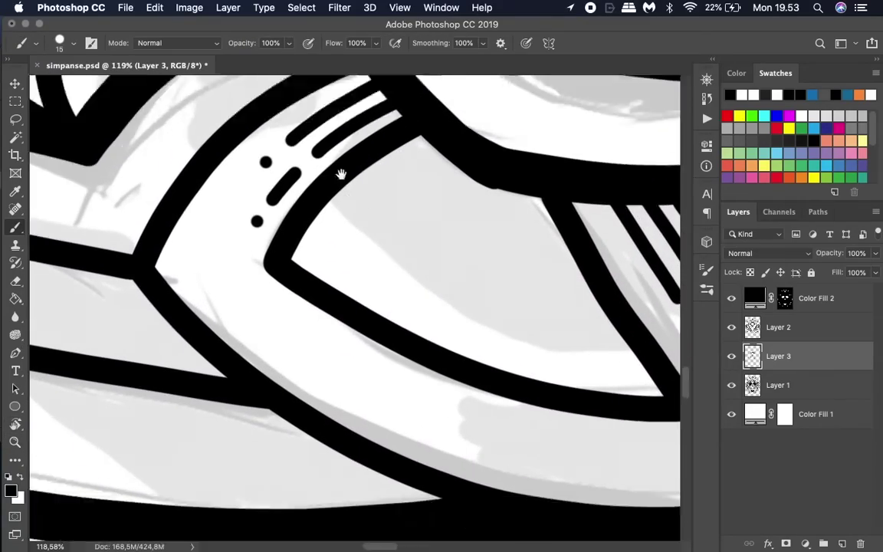
# Step: Frame the curved band and paint two long black strokes along it
pyautogui.press('z')
pyautogui.moveTo(341, 173)
pyautogui.mouseDown()
pyautogui.moveTo(315, 258)
pyautogui.moveTo(508, 226)
pyautogui.moveTo(437, 240)
pyautogui.moveTo(426, 187)
pyautogui.mouseUp()
pyautogui.press('r')
pyautogui.press('z')
pyautogui.press('b')
pyautogui.moveTo(348, 244); pyautogui.dragTo(312, 279)
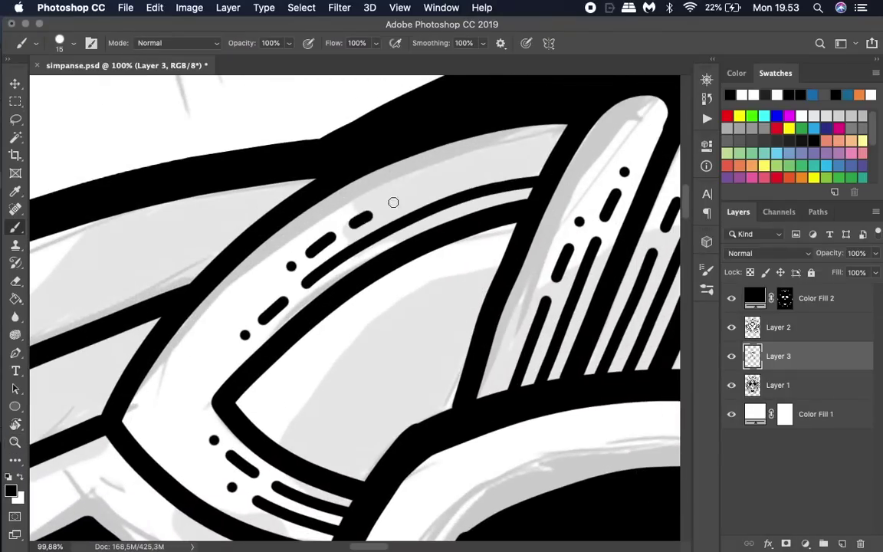
pyautogui.moveTo(393, 202); pyautogui.dragTo(580, 159)
pyautogui.hotkey('ctrl', 'z')
pyautogui.moveTo(355, 222); pyautogui.dragTo(538, 158)
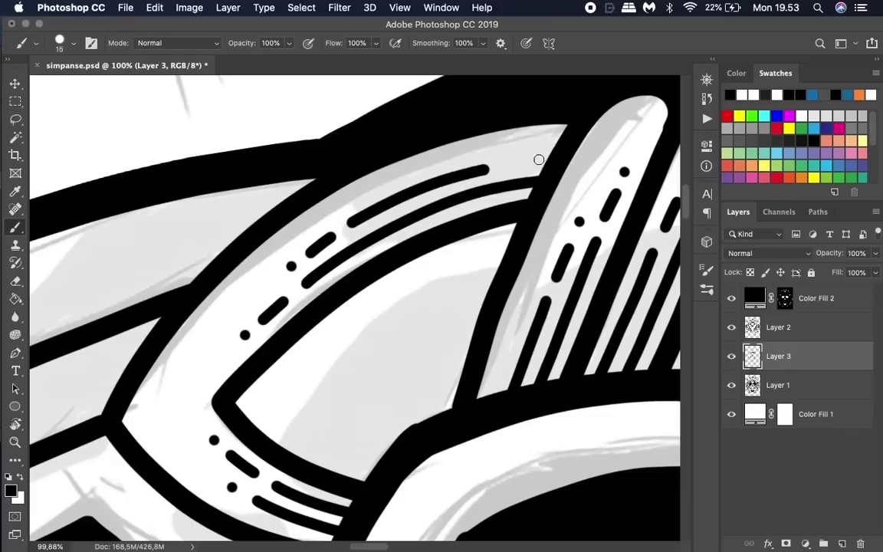
pyautogui.moveTo(385, 183)
pyautogui.mouseDown()
pyautogui.moveTo(473, 148)
pyautogui.moveTo(591, 138)
pyautogui.mouseUp()
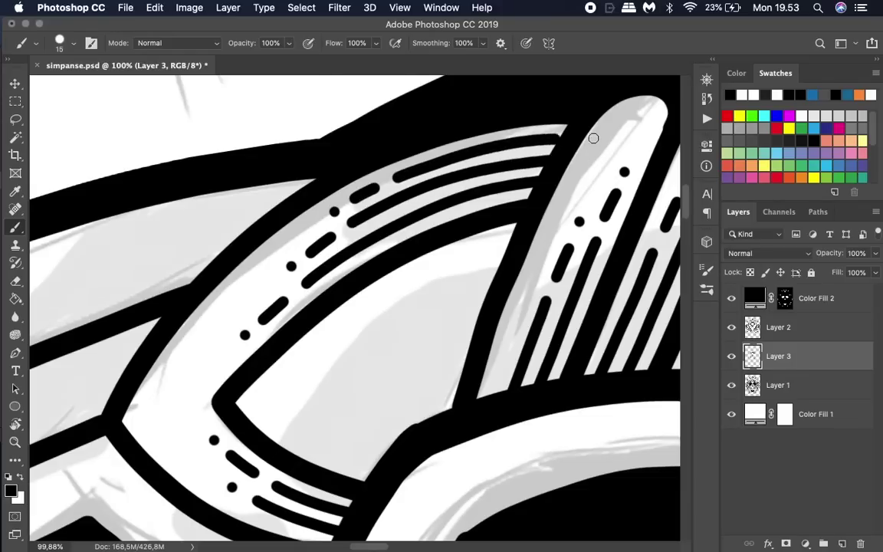
# Step: Zoom out over the whole head, then zoom in on the next band
pyautogui.press('z')
pyautogui.moveTo(473, 227)
pyautogui.mouseDown()
pyautogui.moveTo(371, 285)
pyautogui.moveTo(322, 246)
pyautogui.moveTo(292, 299)
pyautogui.mouseUp()
pyautogui.press('r')
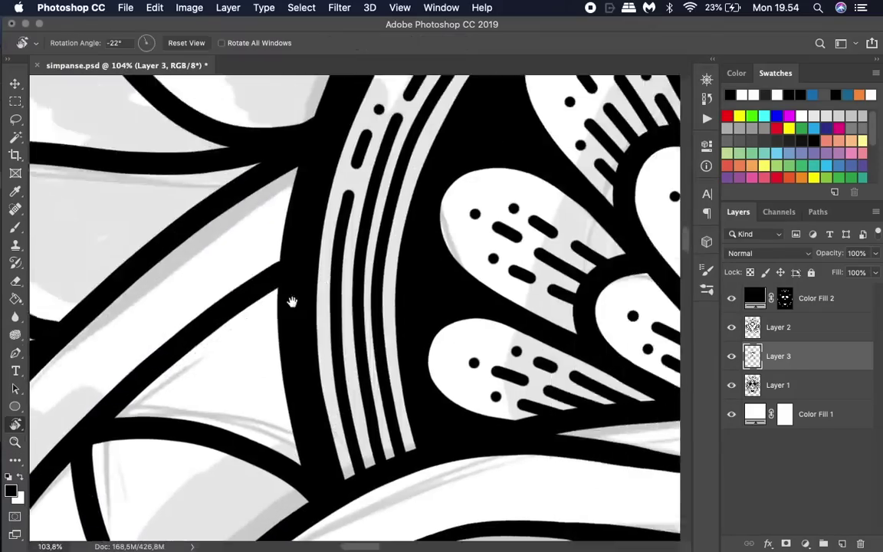
pyautogui.scroll(-5, 292, 300)
pyautogui.press('Escape')
pyautogui.press('z')
pyautogui.moveTo(477, 167)
pyautogui.mouseDown()
pyautogui.moveTo(293, 270)
pyautogui.moveTo(303, 262)
pyautogui.mouseUp()
pyautogui.press('b')
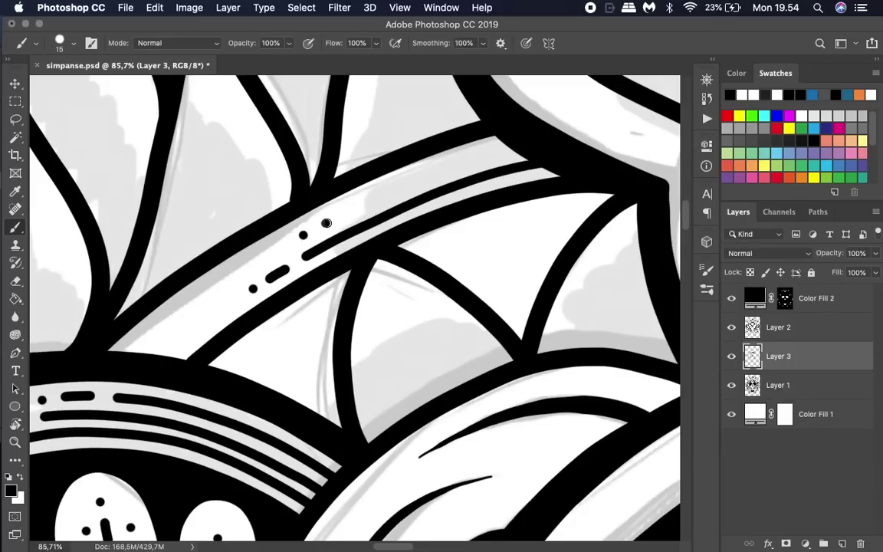
# Step: Zoom out and rotate the view to review the whole face, then reset it upright
pyautogui.press('r')
pyautogui.press('z')
pyautogui.moveTo(421, 178); pyautogui.dragTo(392, 288)
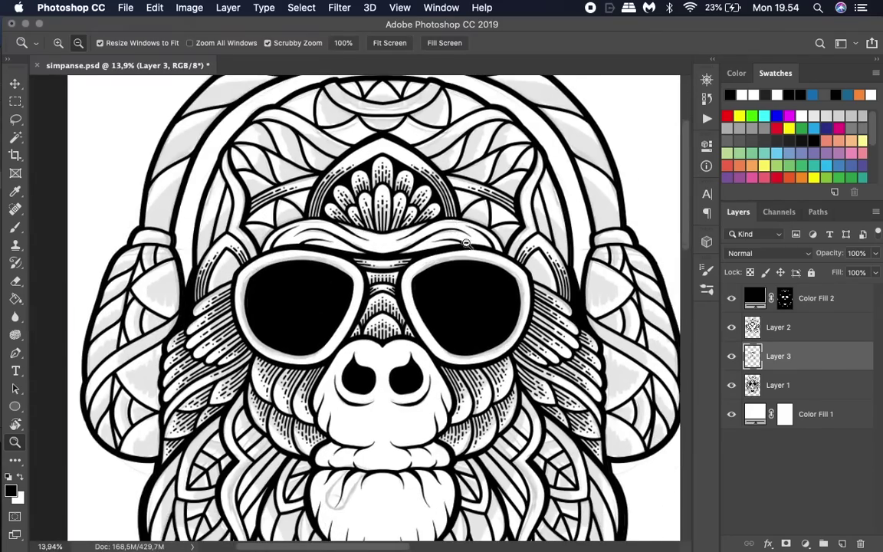
pyautogui.moveTo(465, 243)
pyautogui.mouseDown()
pyautogui.moveTo(441, 256)
pyautogui.moveTo(467, 253)
pyautogui.moveTo(442, 253)
pyautogui.moveTo(346, 369)
pyautogui.moveTo(394, 231)
pyautogui.moveTo(368, 230)
pyautogui.moveTo(391, 136)
pyautogui.mouseUp()
pyautogui.press('r')
pyautogui.press('z')
pyautogui.press('r')
pyautogui.press('Escape')
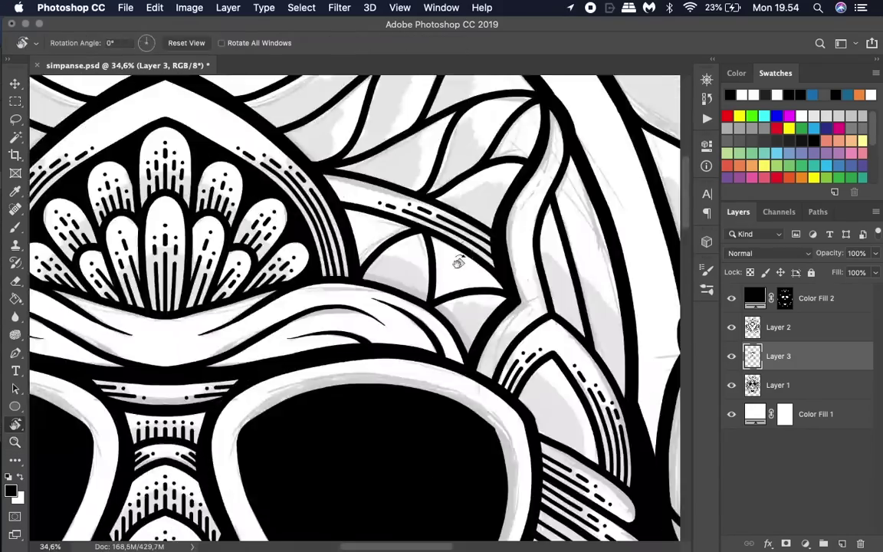
pyautogui.press('z')
pyautogui.moveTo(460, 259)
pyautogui.mouseDown()
pyautogui.moveTo(450, 193)
pyautogui.moveTo(364, 337)
pyautogui.moveTo(390, 296)
pyautogui.moveTo(370, 203)
pyautogui.mouseUp()
pyautogui.press('r')
pyautogui.press('Escape')
pyautogui.press('z')
pyautogui.press('b')
# Step: Zoom in beside the eye and paint short dashes and a dot in that feather
pyautogui.scroll(3, 312, 326)
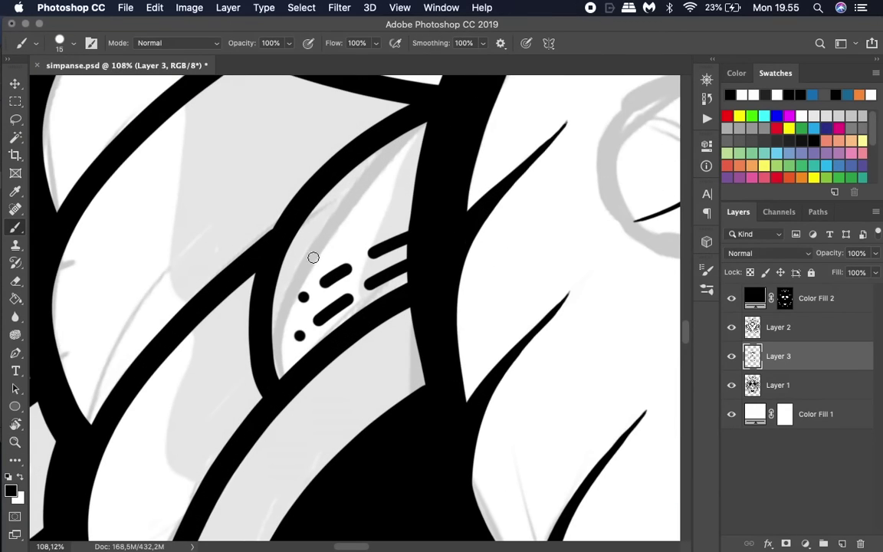
pyautogui.moveTo(394, 168)
pyautogui.mouseDown()
pyautogui.moveTo(329, 172)
pyautogui.moveTo(399, 230)
pyautogui.moveTo(438, 179)
pyautogui.mouseUp()
pyautogui.press('r')
pyautogui.press('Escape')
pyautogui.press('z')
pyautogui.press('b')
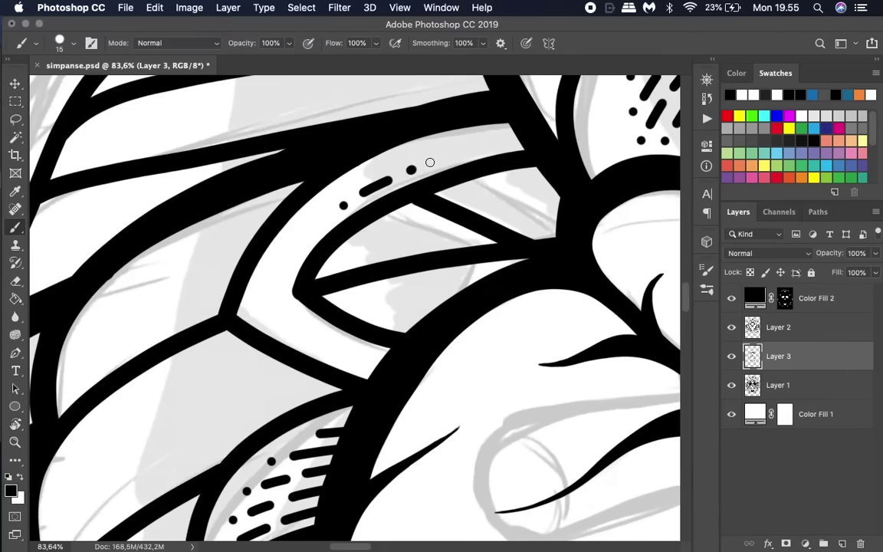
pyautogui.press('r')
pyautogui.moveTo(443, 153); pyautogui.dragTo(355, 122)
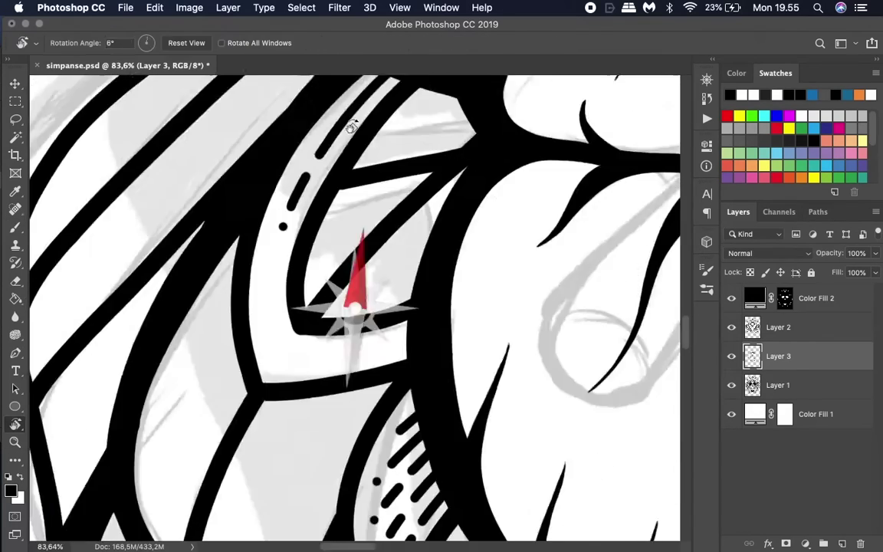
pyautogui.press('Escape')
pyautogui.press('z')
pyautogui.moveTo(394, 296); pyautogui.dragTo(390, 282)
pyautogui.press('b')
pyautogui.press('z')
pyautogui.moveTo(501, 212)
pyautogui.mouseDown()
pyautogui.moveTo(399, 219)
pyautogui.moveTo(495, 163)
pyautogui.mouseUp()
pyautogui.press('b')
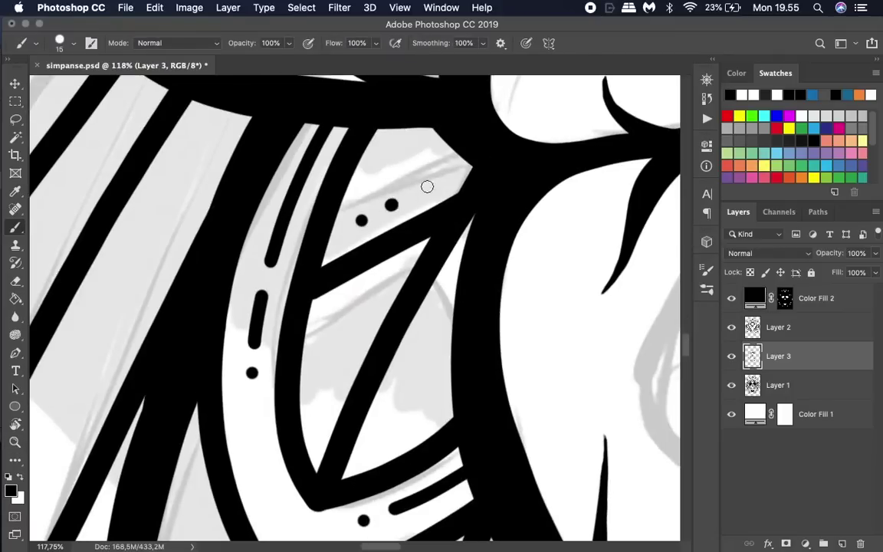
pyautogui.moveTo(387, 178)
pyautogui.mouseDown()
pyautogui.moveTo(424, 157)
pyautogui.moveTo(440, 126)
pyautogui.mouseUp()
pyautogui.click(379, 178)
pyautogui.scroll(-3, 338, 328)
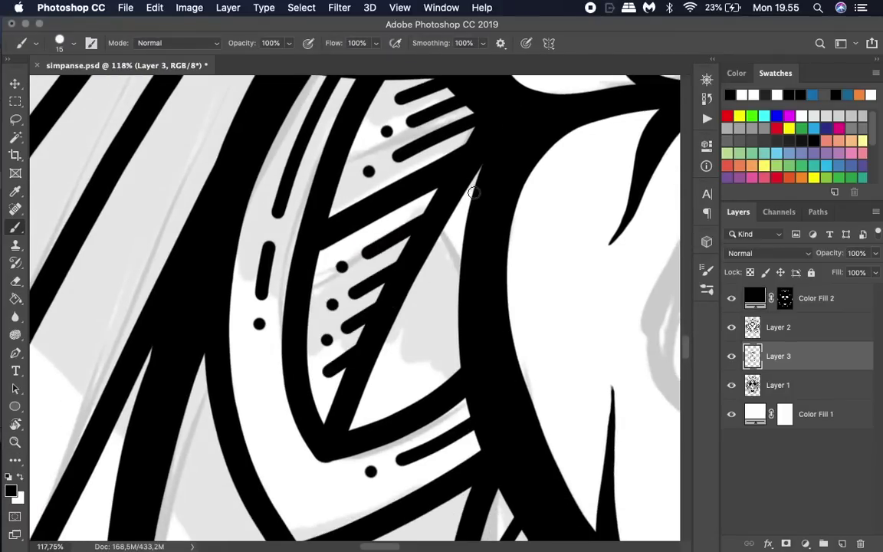
# Step: Add two dots and diagonal dashes to the feather below the eye
pyautogui.press('r')
pyautogui.moveTo(367, 257); pyautogui.dragTo(402, 290)
pyautogui.press('b')
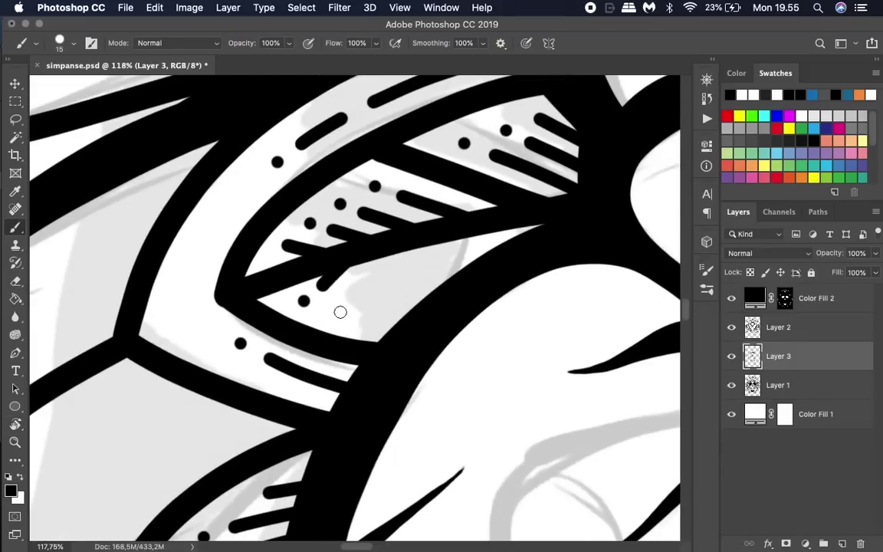
pyautogui.click(341, 312)
pyautogui.click(376, 312)
pyautogui.moveTo(332, 280)
pyautogui.mouseDown()
pyautogui.moveTo(348, 261)
pyautogui.moveTo(382, 261)
pyautogui.mouseUp()
pyautogui.moveTo(397, 285)
pyautogui.mouseDown()
pyautogui.moveTo(420, 237)
pyautogui.moveTo(454, 288)
pyautogui.moveTo(399, 299)
pyautogui.mouseUp()
pyautogui.press('r')
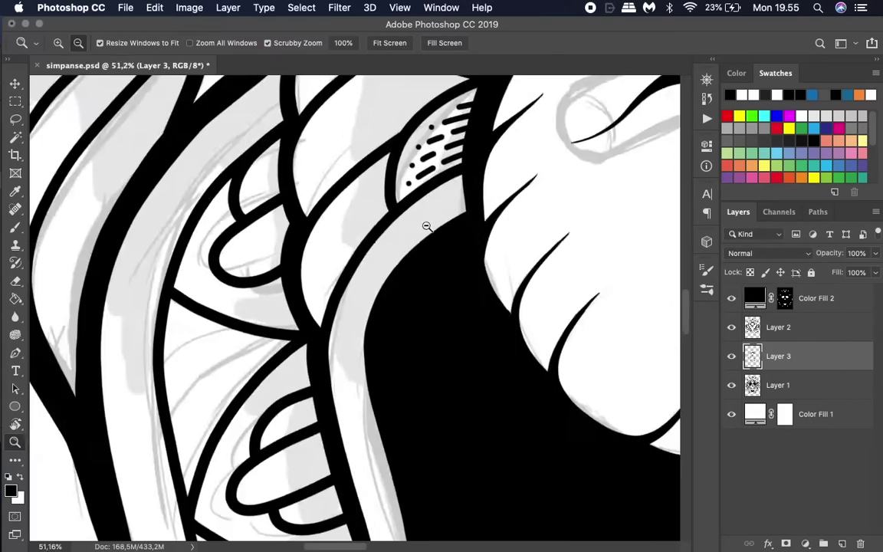
# Step: Extend the lower dash and add dashes and a dot along the band beside the eye
pyautogui.scroll(2, 337, 259)
pyautogui.hscroll(2, 338, 259)
pyautogui.moveTo(317, 289); pyautogui.dragTo(292, 325)
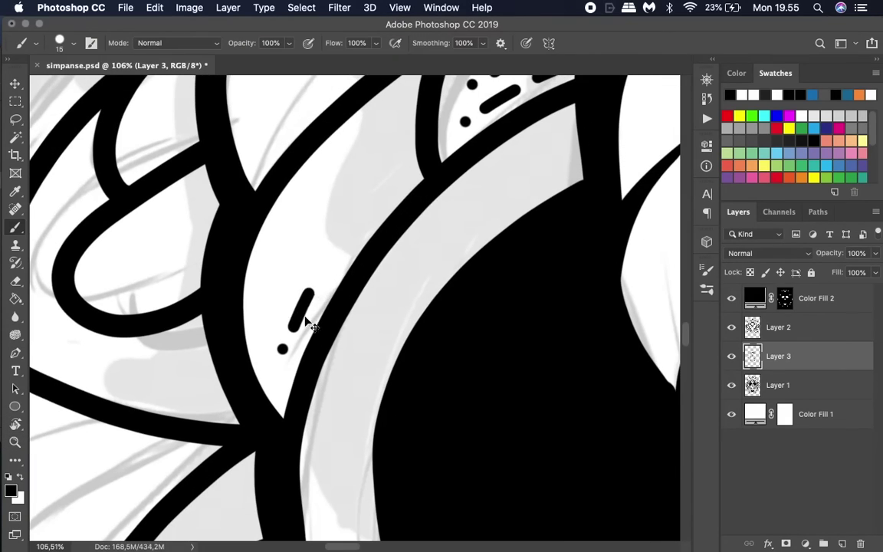
pyautogui.moveTo(348, 237); pyautogui.dragTo(414, 165)
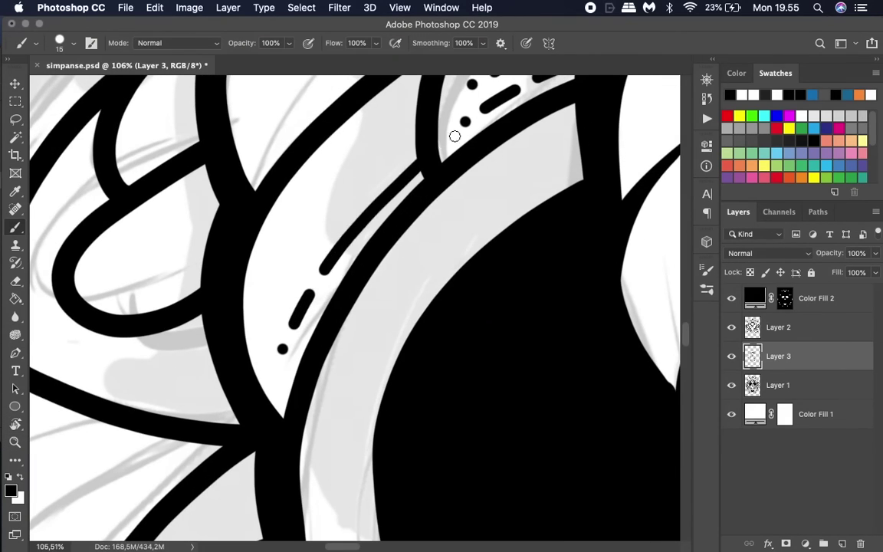
pyautogui.scroll(2, 456, 134)
pyautogui.hscroll(-2, 455, 134)
pyautogui.moveTo(295, 261); pyautogui.dragTo(410, 175)
pyautogui.click(303, 222)
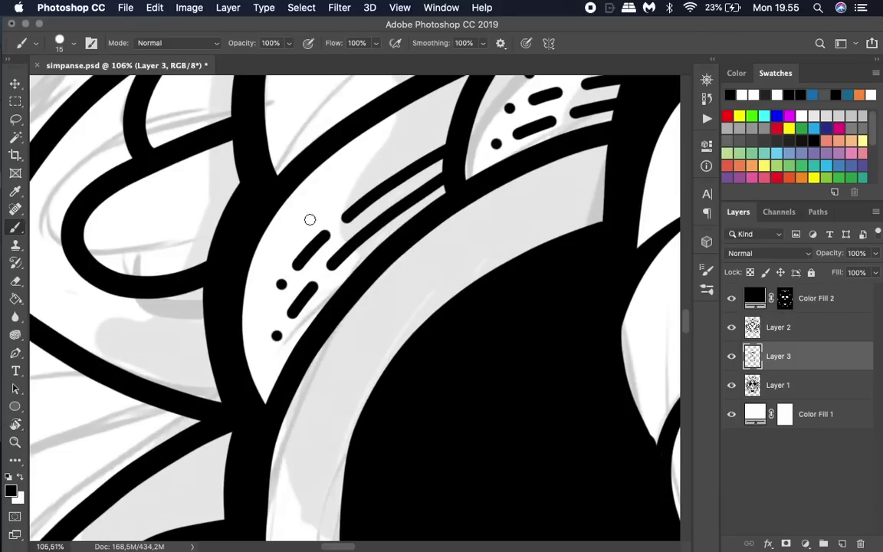
pyautogui.moveTo(321, 206); pyautogui.dragTo(442, 136)
pyautogui.scroll(4, 333, 220)
pyautogui.hscroll(2, 332, 220)
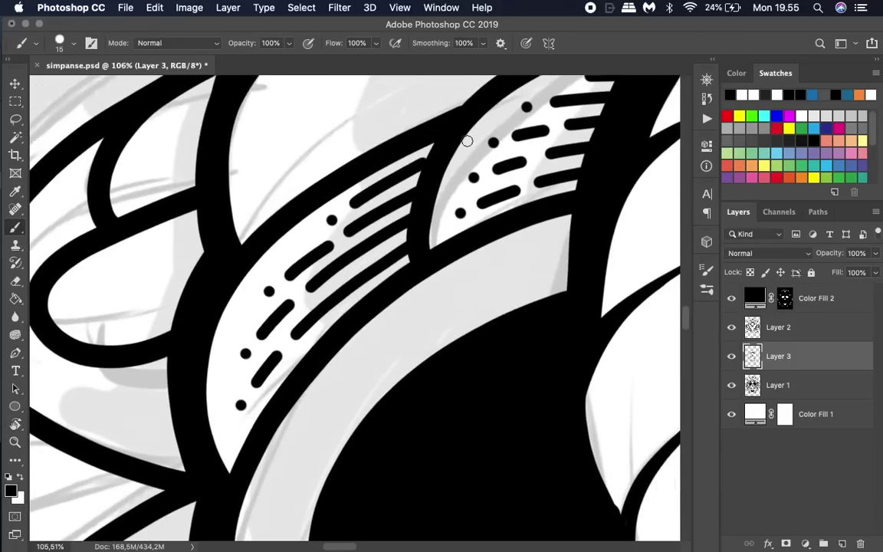
# Step: Fill the empty adjacent feather with dots and long parallel diagonal lines
pyautogui.press('r')
pyautogui.press('z')
pyautogui.moveTo(424, 244); pyautogui.dragTo(368, 244)
pyautogui.moveTo(424, 244); pyautogui.dragTo(385, 232)
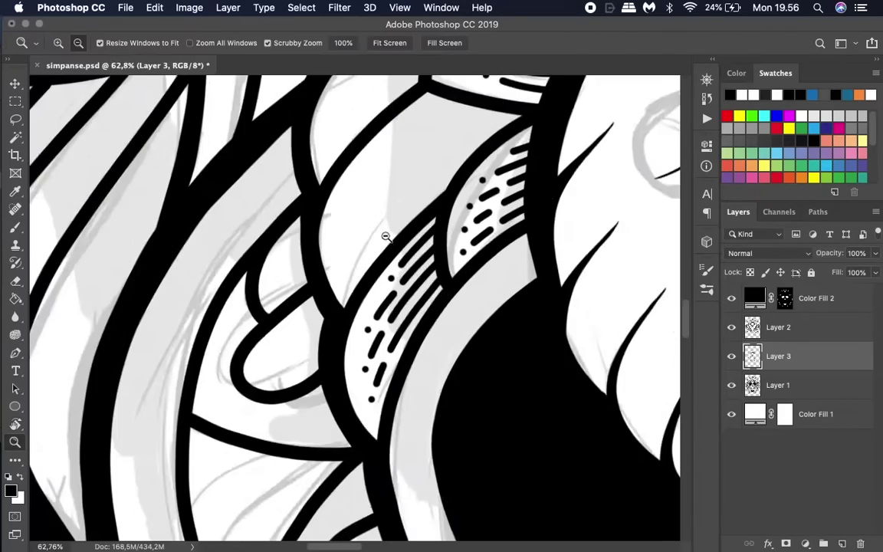
pyautogui.scroll(2, 335, 310)
pyautogui.click(304, 329)
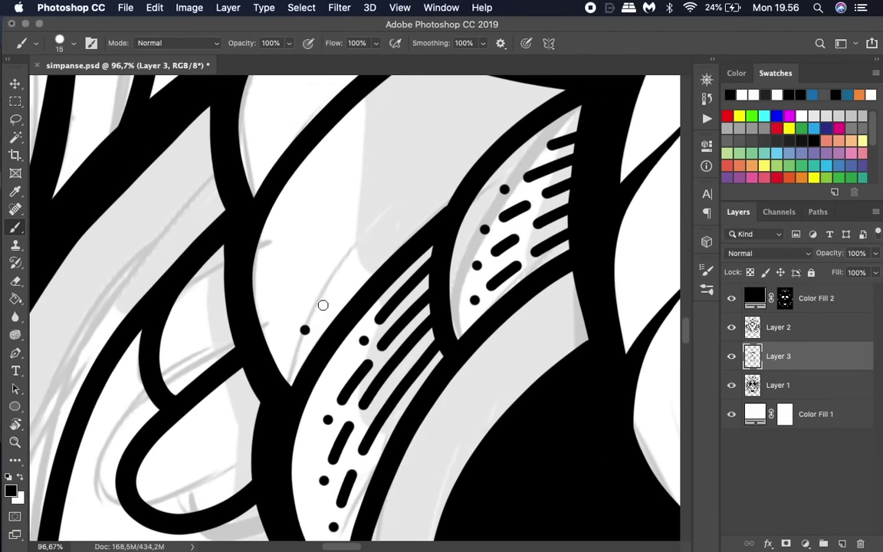
pyautogui.moveTo(352, 272)
pyautogui.mouseDown()
pyautogui.moveTo(320, 305)
pyautogui.moveTo(479, 178)
pyautogui.mouseUp()
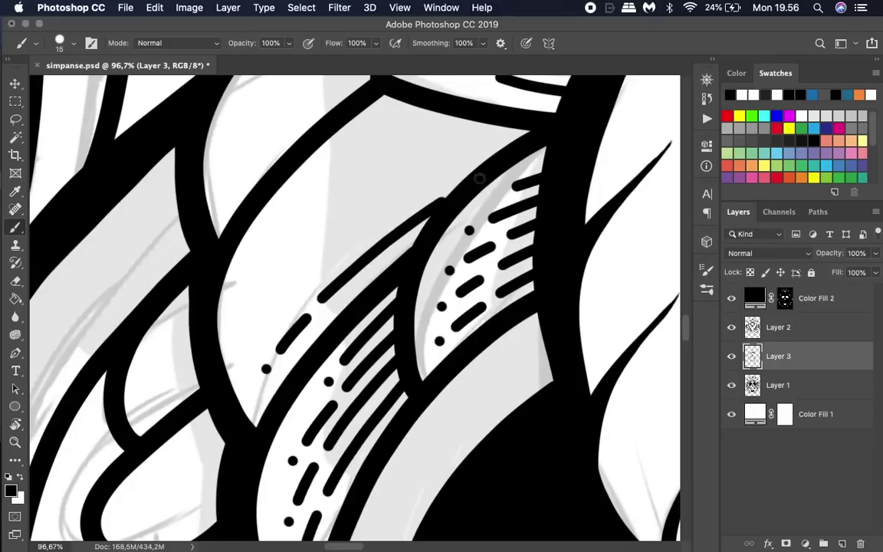
pyautogui.click(275, 312)
pyautogui.moveTo(289, 297); pyautogui.dragTo(490, 159)
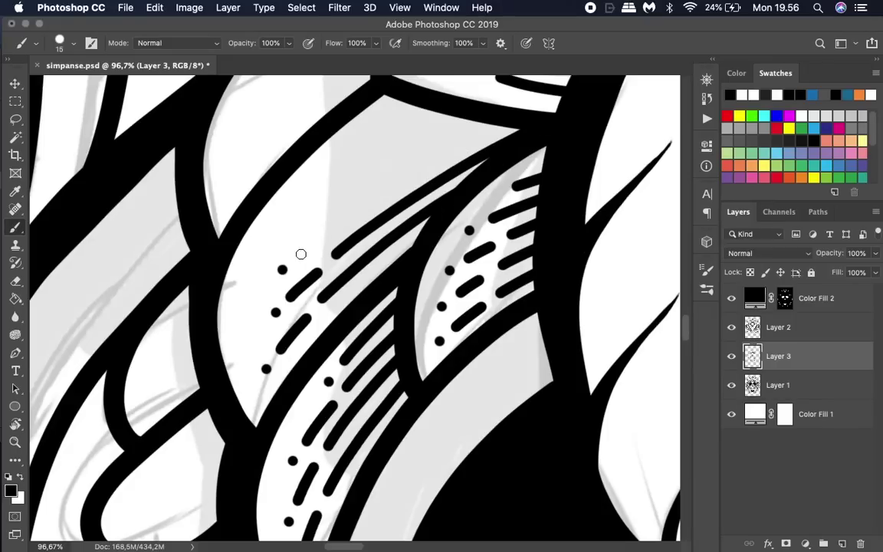
pyautogui.moveTo(299, 254); pyautogui.dragTo(529, 110)
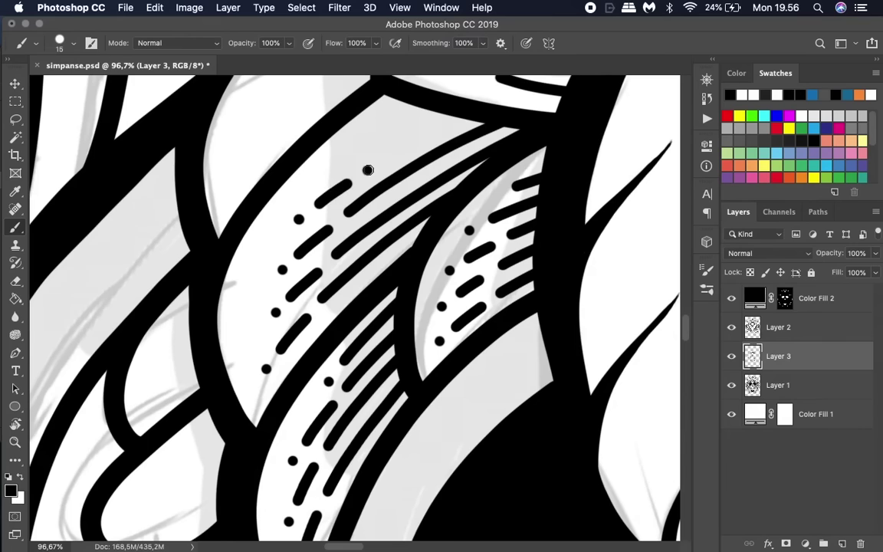
pyautogui.moveTo(368, 169); pyautogui.dragTo(451, 116)
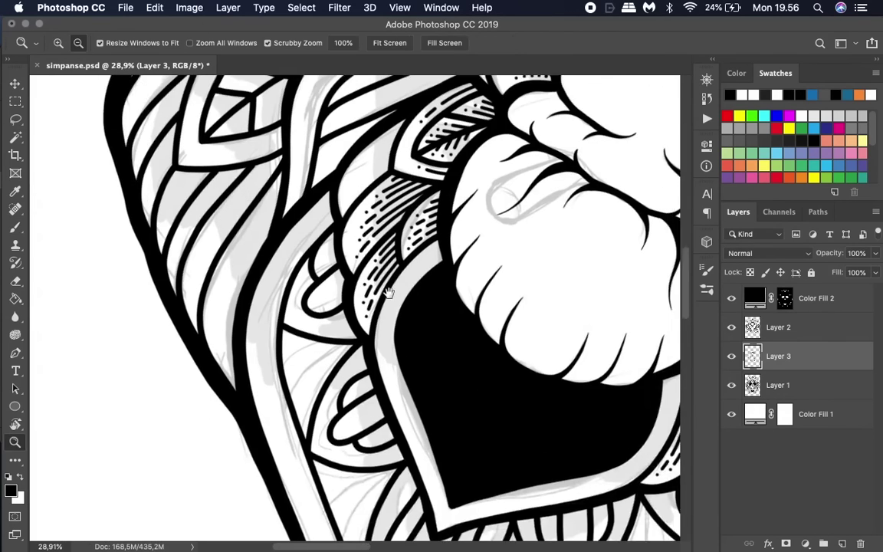
# Step: Paint a long dash and a diagonal dash in the feather band beside the chin
pyautogui.moveTo(386, 113); pyautogui.dragTo(327, 302)
pyautogui.moveTo(358, 260); pyautogui.dragTo(429, 205)
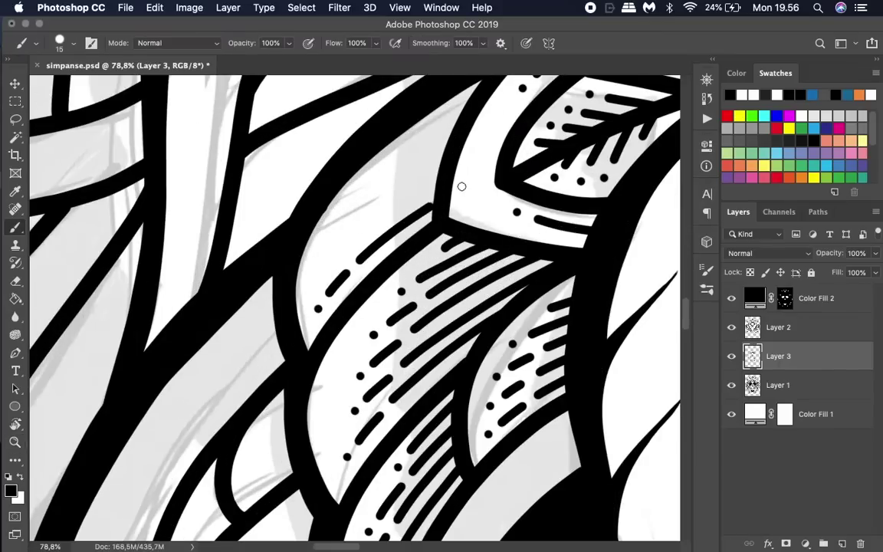
pyautogui.moveTo(373, 224)
pyautogui.mouseDown()
pyautogui.moveTo(426, 190)
pyautogui.moveTo(384, 237)
pyautogui.mouseUp()
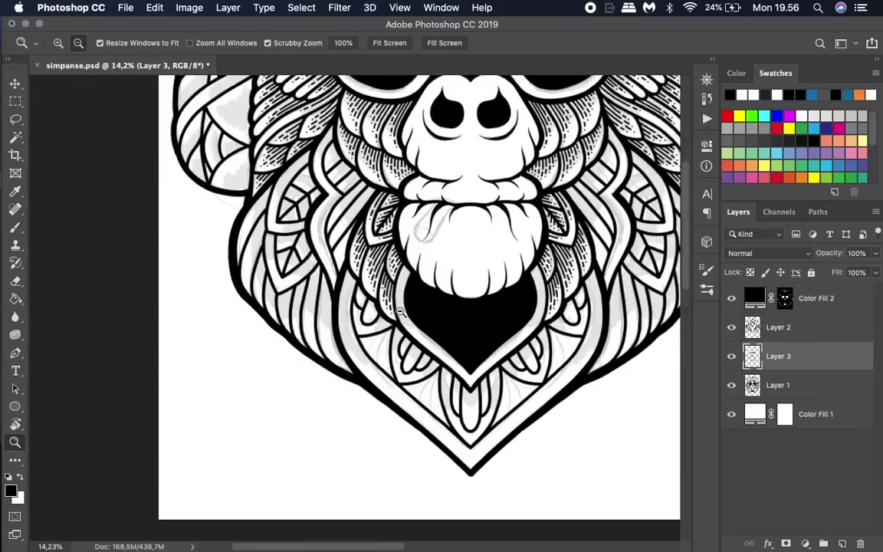
pyautogui.press('super+0')
pyautogui.press('r')
pyautogui.moveTo(384, 322); pyautogui.dragTo(443, 286)
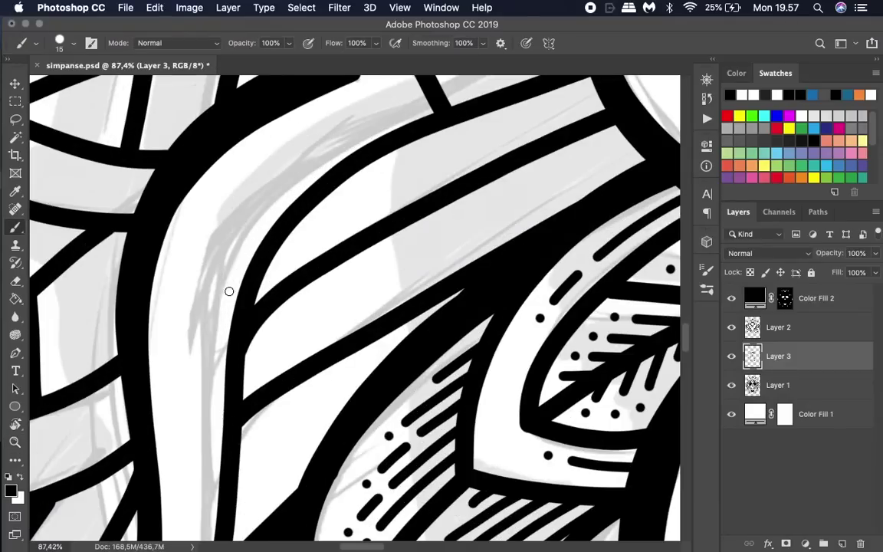
# Step: Paint long dashes along the next feather band, extending one to meet the black band
pyautogui.moveTo(269, 210)
pyautogui.mouseDown()
pyautogui.moveTo(238, 278)
pyautogui.moveTo(320, 193)
pyautogui.mouseUp()
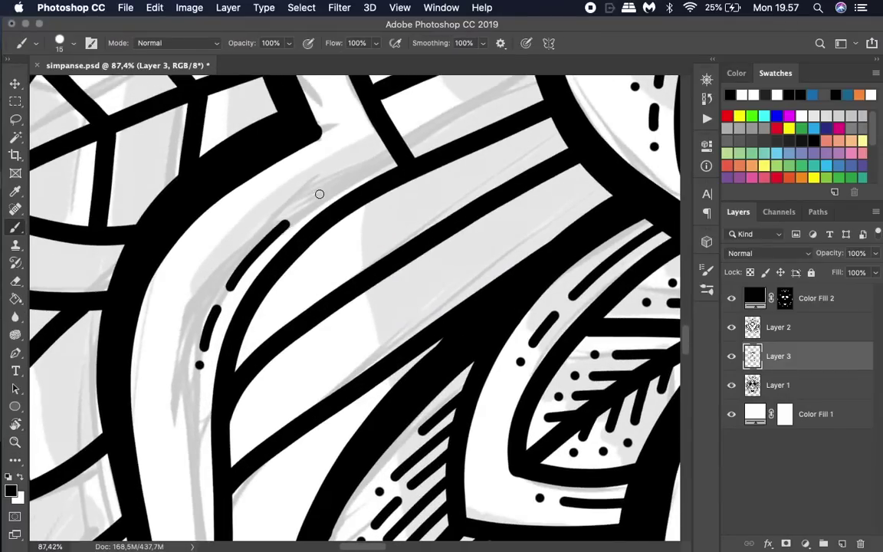
pyautogui.hotkey('ctrl', 'z')
pyautogui.moveTo(227, 286); pyautogui.dragTo(330, 186)
pyautogui.moveTo(388, 154); pyautogui.dragTo(274, 194)
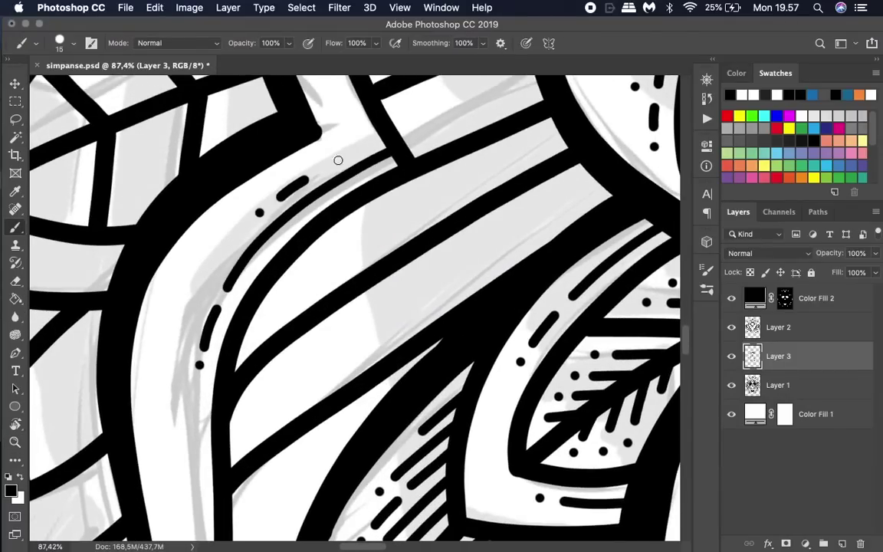
pyautogui.moveTo(338, 161); pyautogui.dragTo(276, 130)
pyautogui.hotkey('ctrl', 'z')
pyautogui.moveTo(322, 166)
pyautogui.mouseDown()
pyautogui.moveTo(360, 145)
pyautogui.moveTo(423, 180)
pyautogui.moveTo(399, 230)
pyautogui.mouseUp()
# Step: Paint dash strokes along the curved white arc of the cheek feather
pyautogui.press('r')
pyautogui.moveTo(307, 253); pyautogui.dragTo(318, 242)
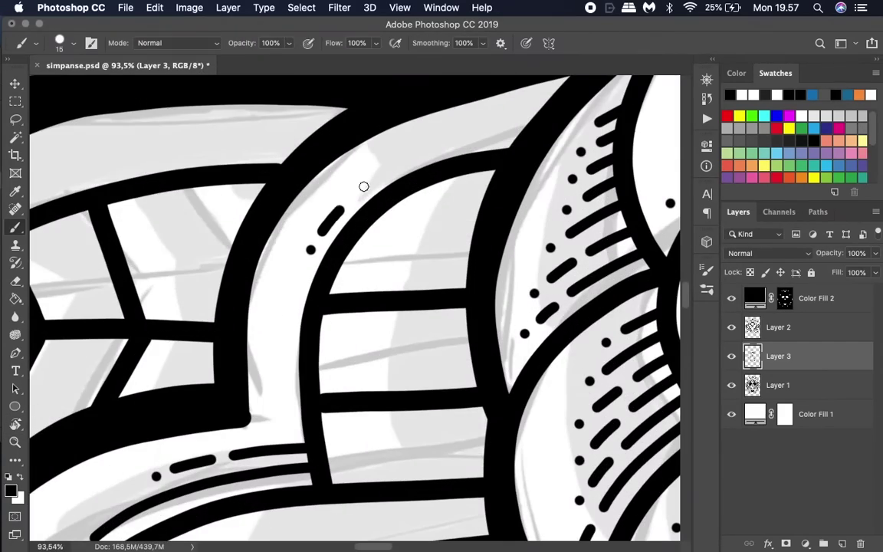
pyautogui.moveTo(363, 186)
pyautogui.mouseDown()
pyautogui.moveTo(333, 189)
pyautogui.moveTo(467, 97)
pyautogui.mouseUp()
pyautogui.hotkey('ctrl', 'z')
pyautogui.moveTo(328, 190)
pyautogui.mouseDown()
pyautogui.moveTo(355, 158)
pyautogui.moveTo(499, 89)
pyautogui.mouseUp()
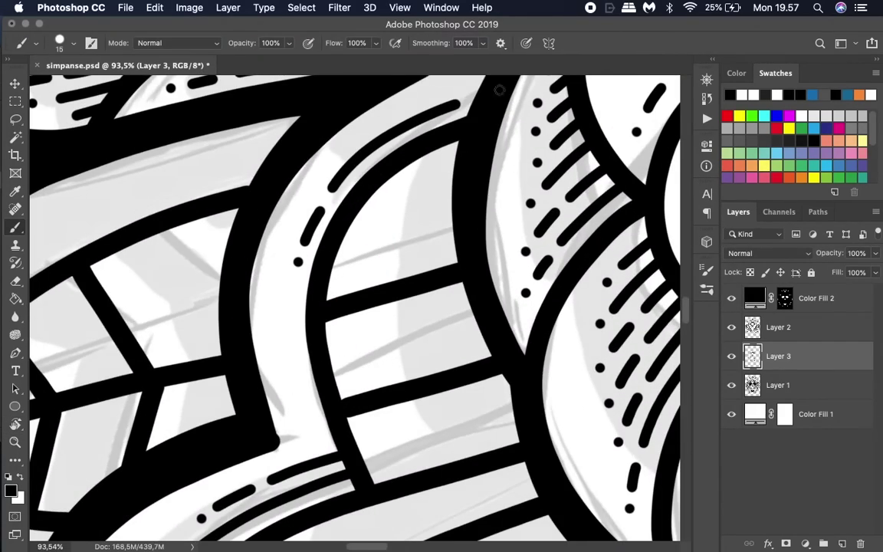
pyautogui.scroll(3, 289, 266)
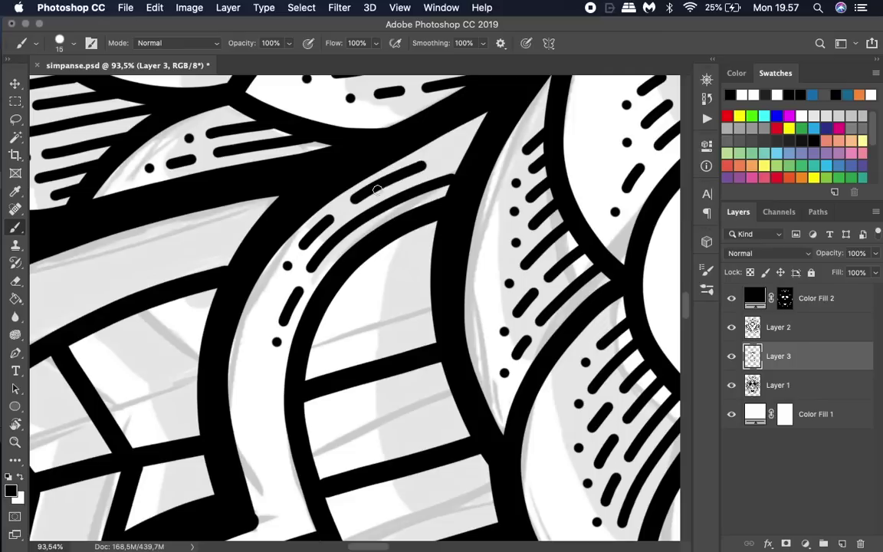
pyautogui.moveTo(347, 205)
pyautogui.mouseDown()
pyautogui.moveTo(460, 164)
pyautogui.moveTo(451, 129)
pyautogui.mouseUp()
pyautogui.hotkey('alt', ']')
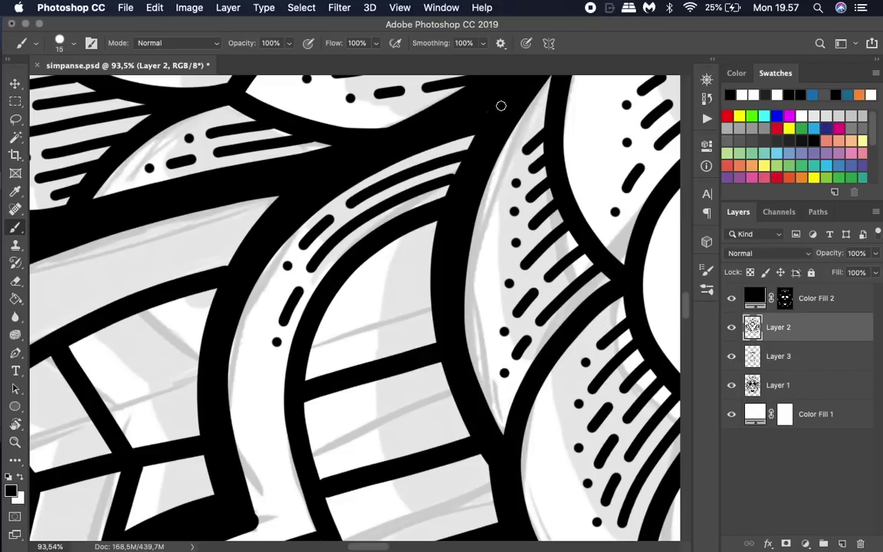
pyautogui.scroll(-10, 501, 106)
pyautogui.moveTo(606, 245); pyautogui.dragTo(623, 220)
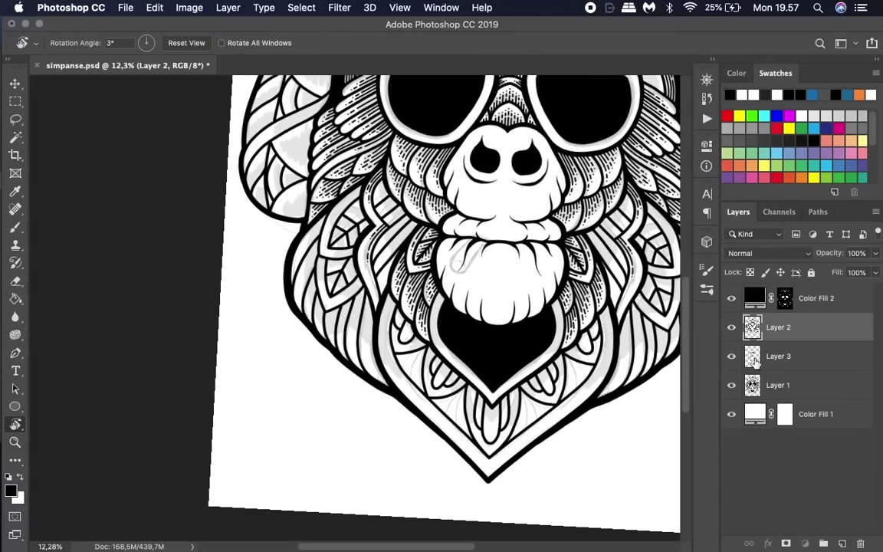
# Step: Hide and reshow the grey sketch to check the ink, then zoom in beside the chin
pyautogui.click(755, 358)
pyautogui.click(732, 386)
pyautogui.click(733, 386)
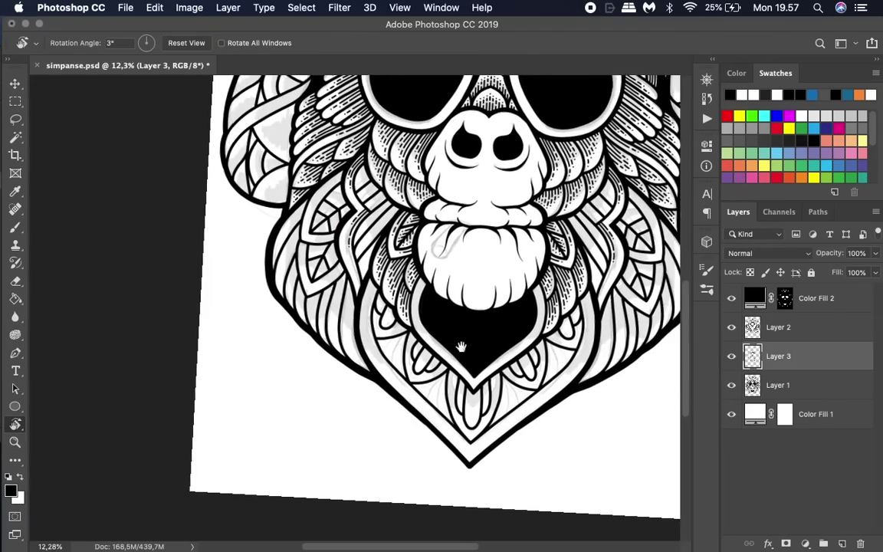
pyautogui.press('b')
pyautogui.moveTo(329, 332); pyautogui.dragTo(371, 332)
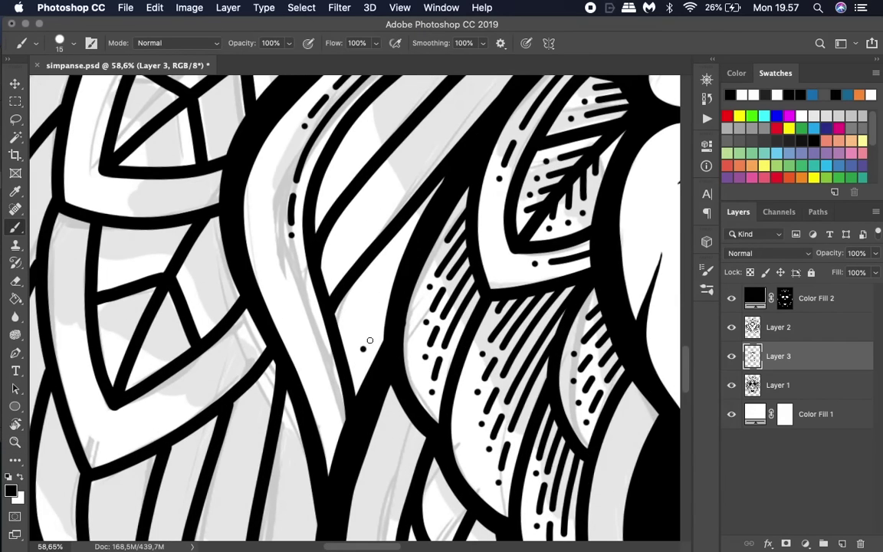
pyautogui.scroll(2, 357, 333)
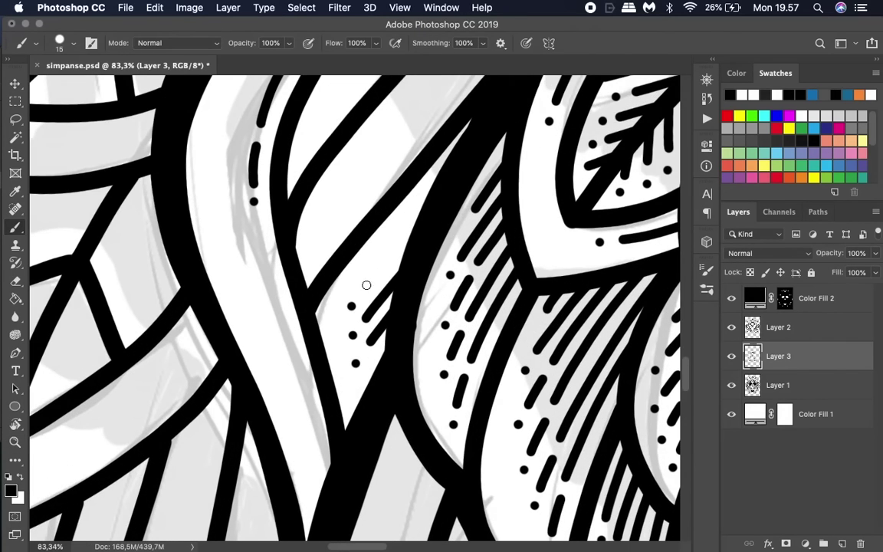
pyautogui.moveTo(412, 228)
pyautogui.mouseDown()
pyautogui.moveTo(416, 306)
pyautogui.moveTo(370, 352)
pyautogui.mouseUp()
pyautogui.scroll(1, 370, 351)
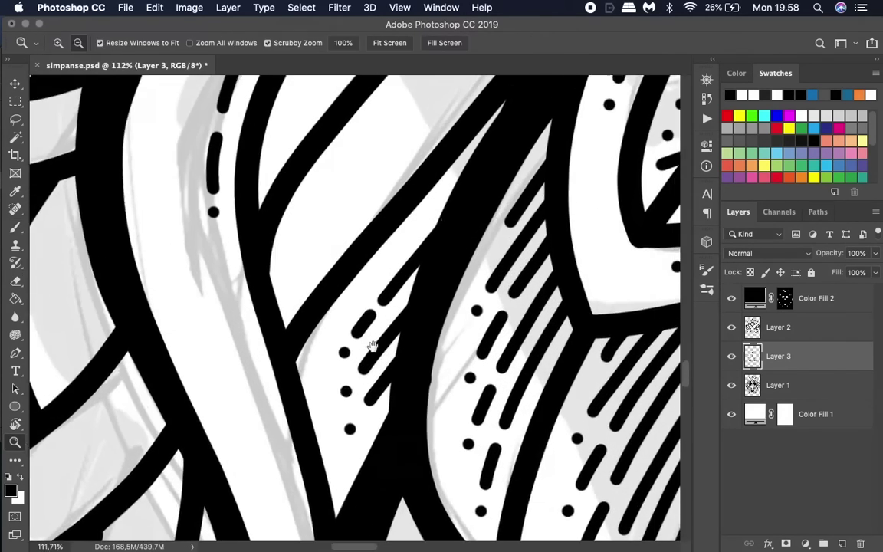
pyautogui.scroll(-3, 429, 302)
pyautogui.scroll(2, 429, 303)
pyautogui.press('b')
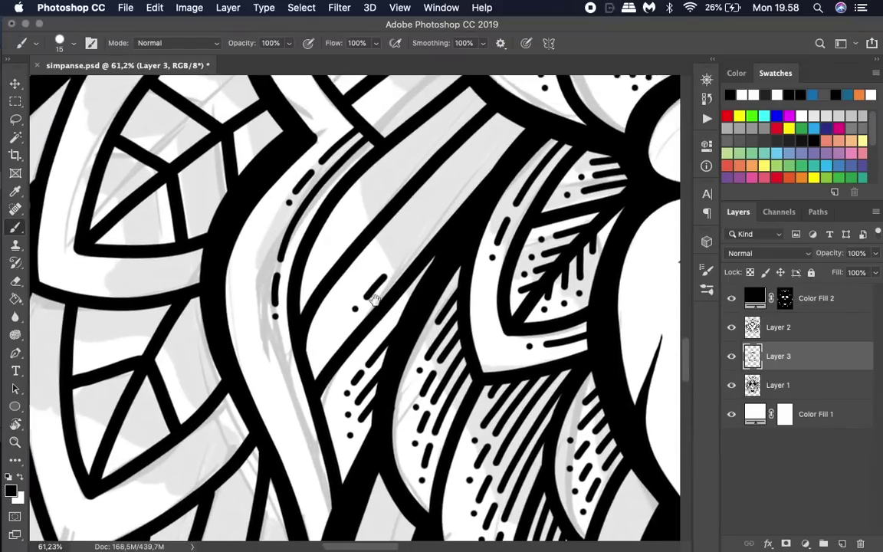
pyautogui.scroll(2, 370, 299)
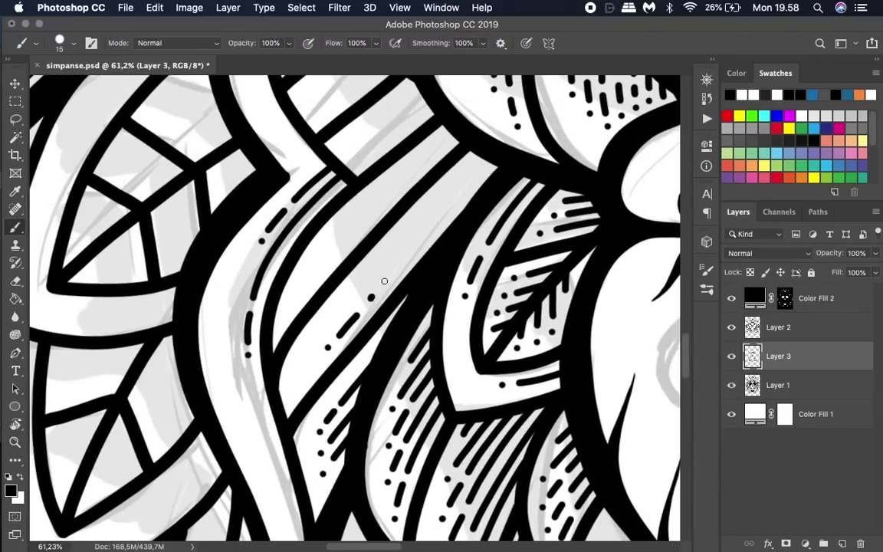
# Step: Paint a long diagonal line beside the dashes, keeping Layer 3 active
pyautogui.moveTo(369, 299); pyautogui.dragTo(468, 125)
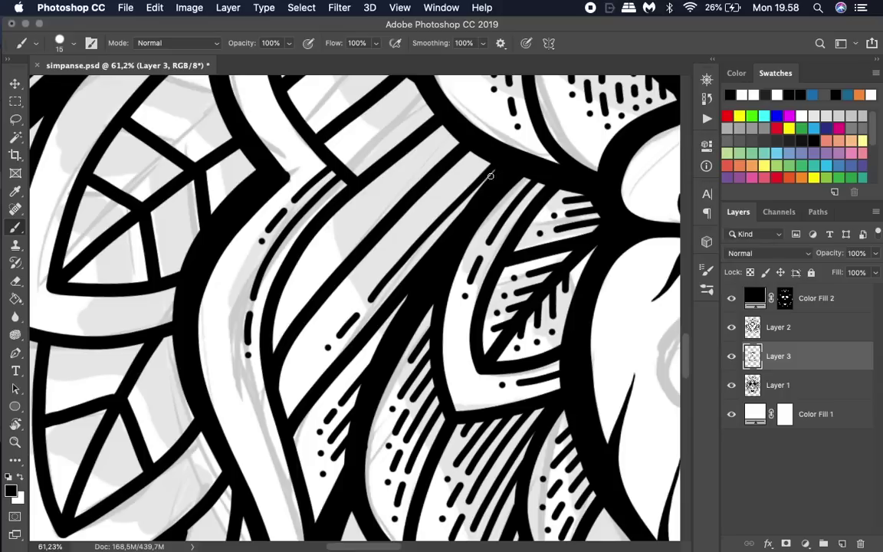
pyautogui.click(762, 301)
pyautogui.click(767, 326)
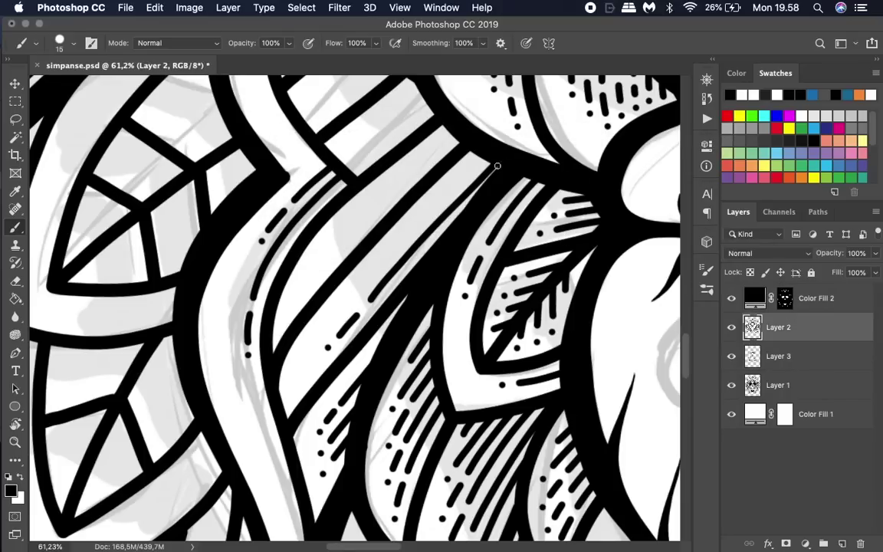
pyautogui.click(764, 360)
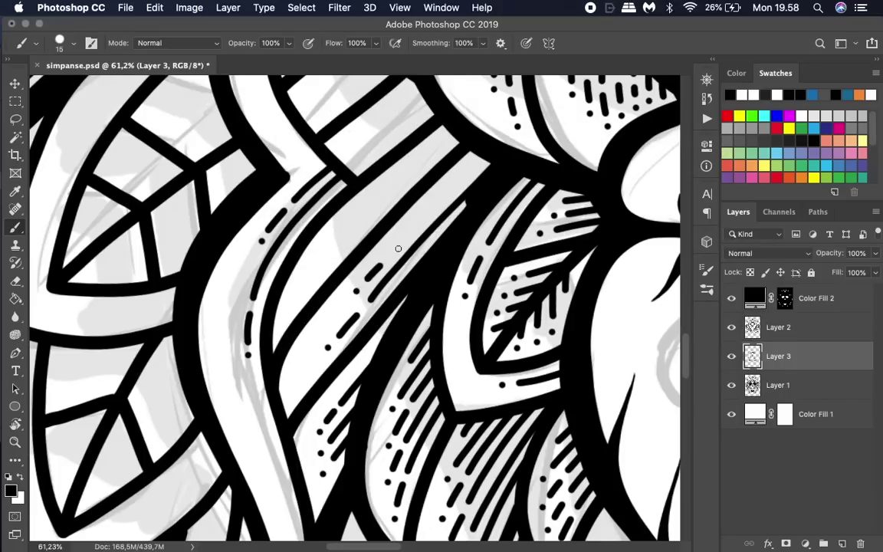
pyautogui.scroll(3, 398, 248)
pyautogui.hscroll(2, 398, 249)
# Step: Paint dashed strokes along the diagonal feather band below the mouth
pyautogui.moveTo(338, 255); pyautogui.dragTo(449, 192)
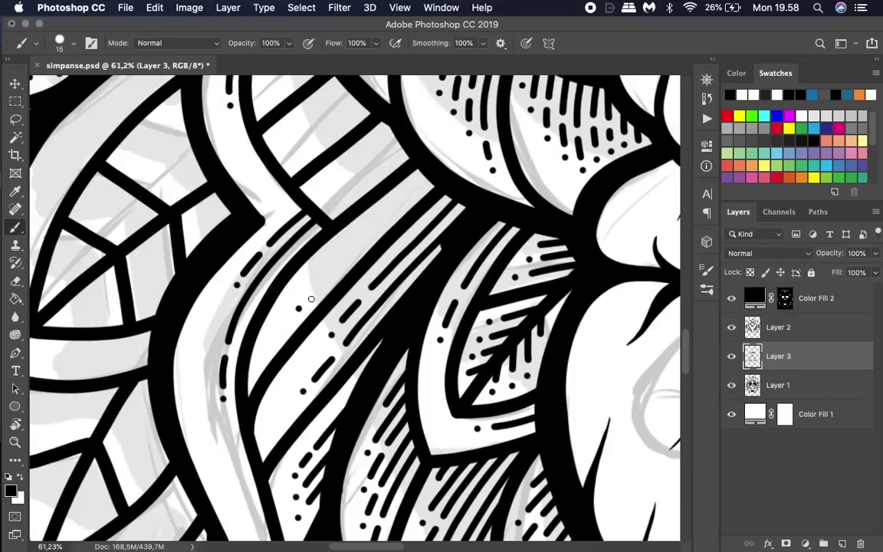
pyautogui.moveTo(306, 240)
pyautogui.mouseDown()
pyautogui.moveTo(402, 150)
pyautogui.moveTo(566, 235)
pyautogui.mouseUp()
pyautogui.scroll(3, 375, 228)
pyautogui.press('z')
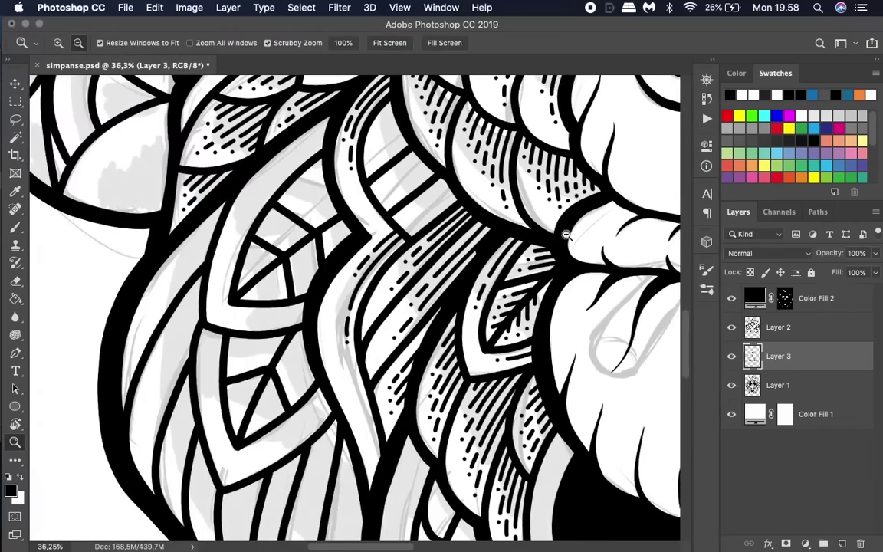
pyautogui.moveTo(356, 259); pyautogui.dragTo(429, 261)
pyautogui.press('b')
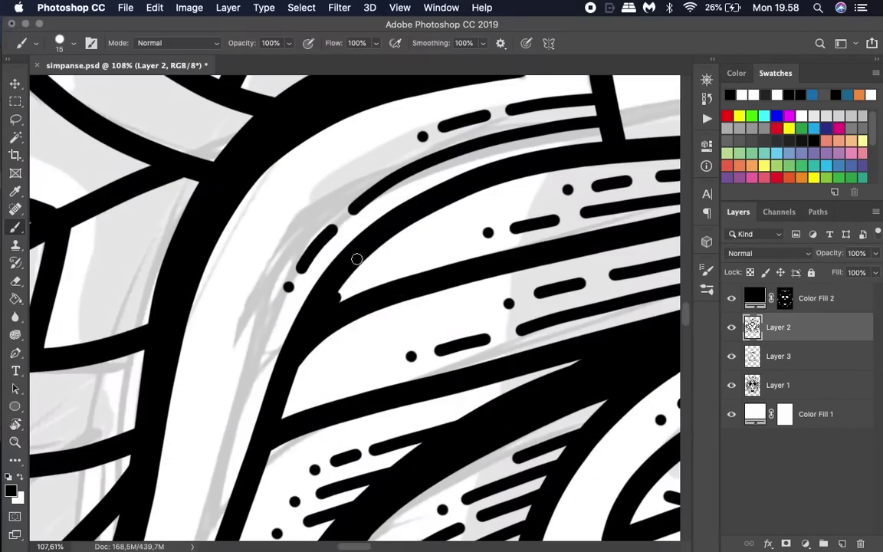
pyautogui.moveTo(376, 311); pyautogui.dragTo(329, 321)
pyautogui.moveTo(446, 221)
pyautogui.mouseDown()
pyautogui.moveTo(339, 337)
pyautogui.moveTo(475, 262)
pyautogui.mouseUp()
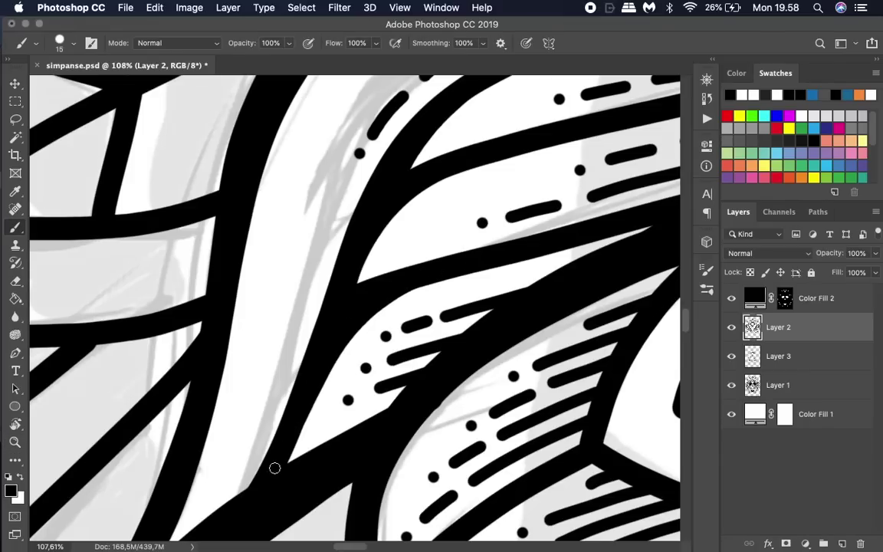
# Step: Make Layer 3 active and rotate and zoom the view onto another white feather band
pyautogui.scroll(-5, 275, 467)
pyautogui.scroll(5, 418, 282)
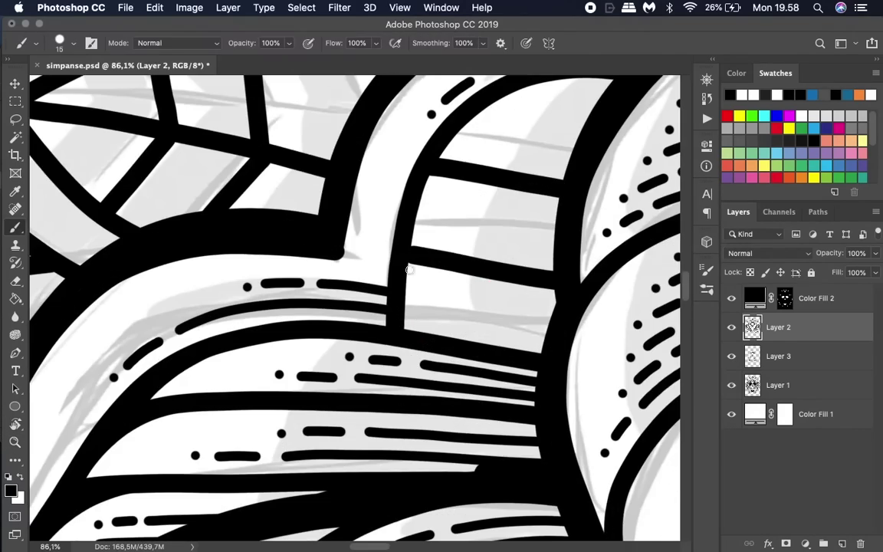
pyautogui.scroll(3, 408, 270)
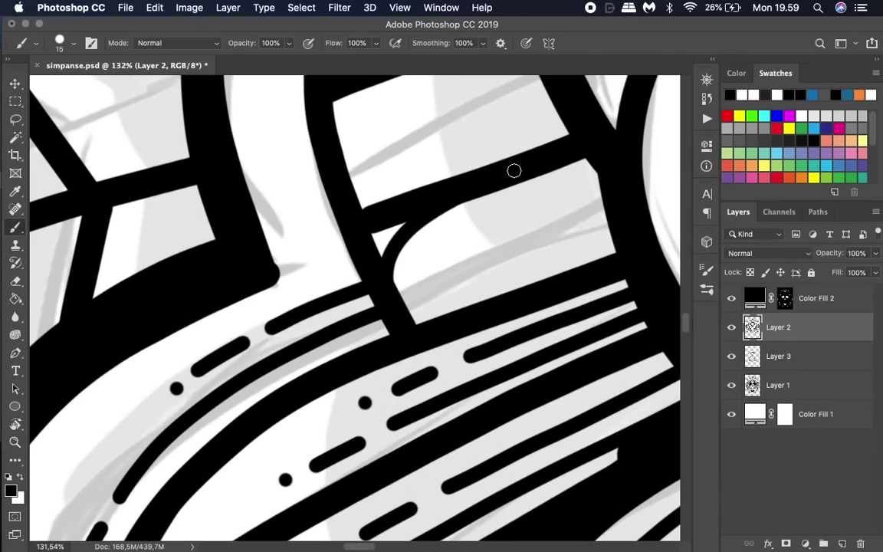
pyautogui.scroll(3, 370, 237)
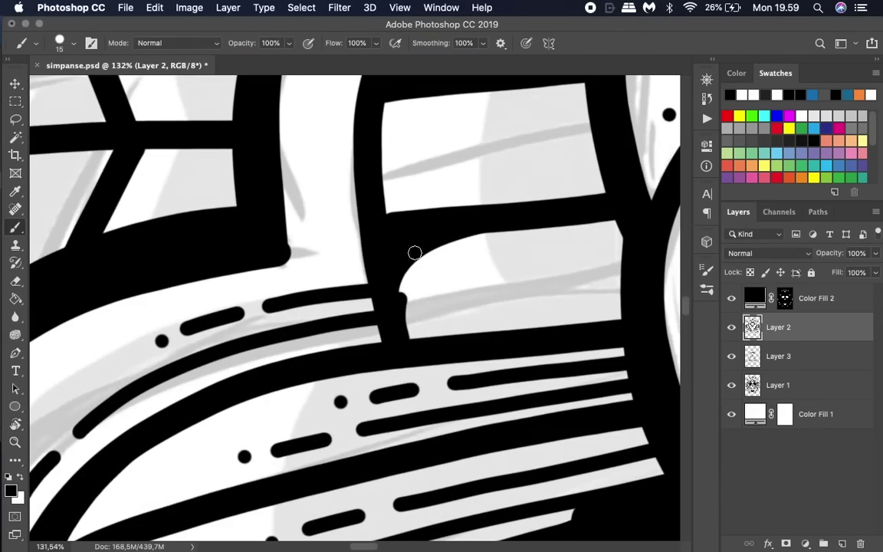
pyautogui.scroll(5, 374, 301)
pyautogui.moveTo(376, 220); pyautogui.dragTo(414, 176)
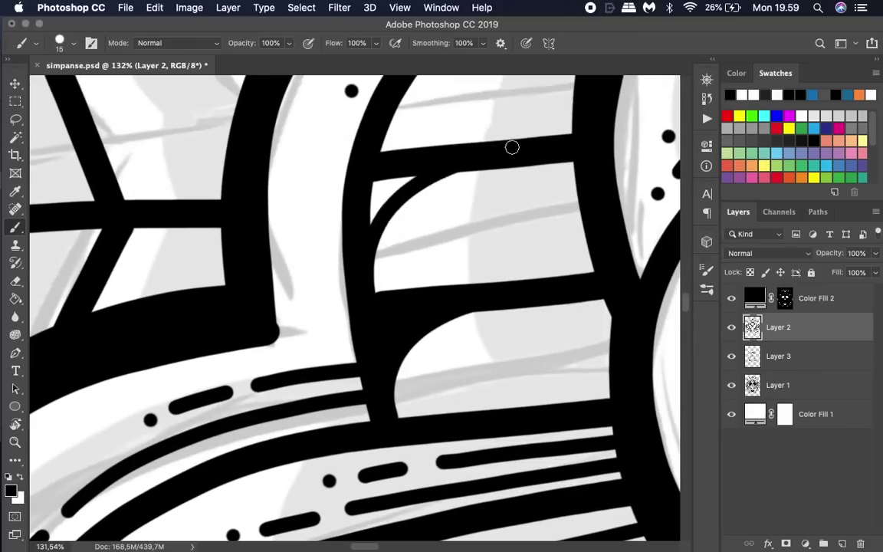
pyautogui.scroll(4, 384, 290)
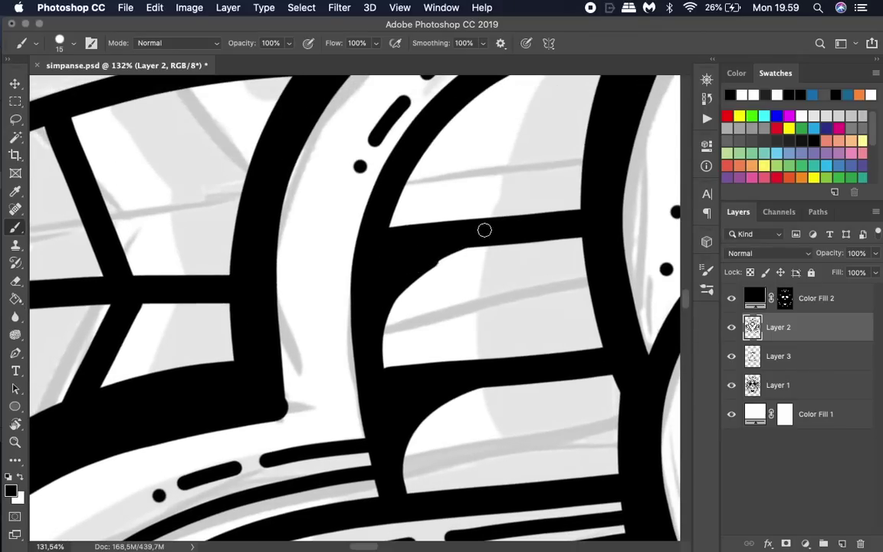
pyautogui.scroll(4, 460, 291)
pyautogui.press('r')
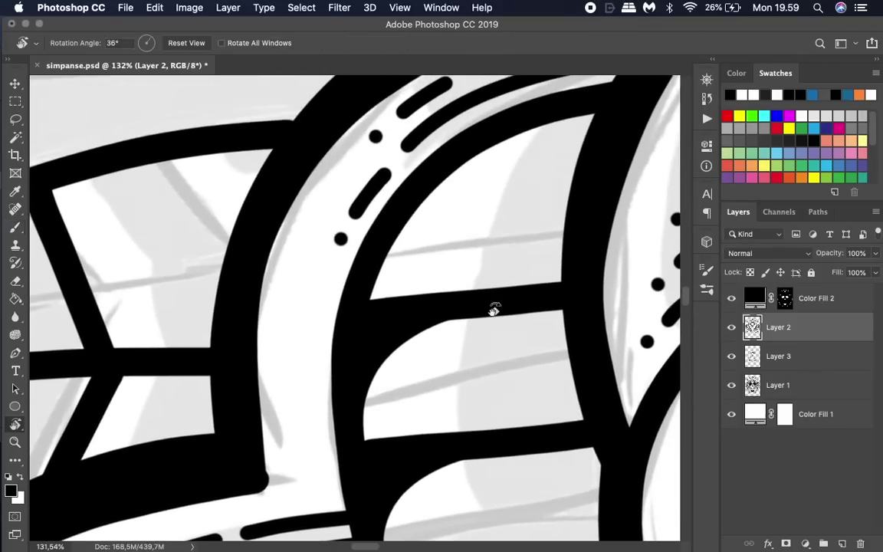
pyautogui.moveTo(493, 306); pyautogui.dragTo(427, 305)
pyautogui.press('z')
pyautogui.moveTo(515, 263); pyautogui.dragTo(460, 264)
pyautogui.hotkey('alt', '[')
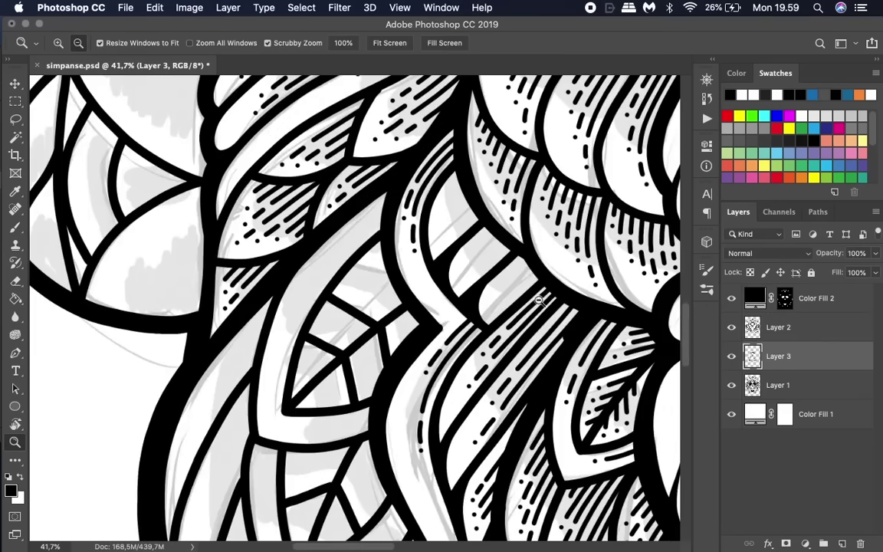
pyautogui.press('r')
pyautogui.press('z')
pyautogui.moveTo(430, 343)
pyautogui.mouseDown()
pyautogui.moveTo(455, 342)
pyautogui.moveTo(533, 288)
pyautogui.mouseUp()
pyautogui.press('b')
# Step: Paint the first rows of black dots and dashes in the band, redoing misplaced marks
pyautogui.click(367, 388)
pyautogui.click(383, 337)
pyautogui.moveTo(389, 373)
pyautogui.mouseDown()
pyautogui.moveTo(429, 347)
pyautogui.moveTo(427, 337)
pyautogui.moveTo(524, 282)
pyautogui.mouseUp()
pyautogui.hotkey('ctrl', 'z')
pyautogui.hotkey('ctrl', 'z')
# Step: Add more dot-and-dash rows in the lower and upper bands, then zoom out to review
pyautogui.hotkey('ctrl', 'z')
pyautogui.hotkey('ctrl', 'z')
pyautogui.click(370, 378)
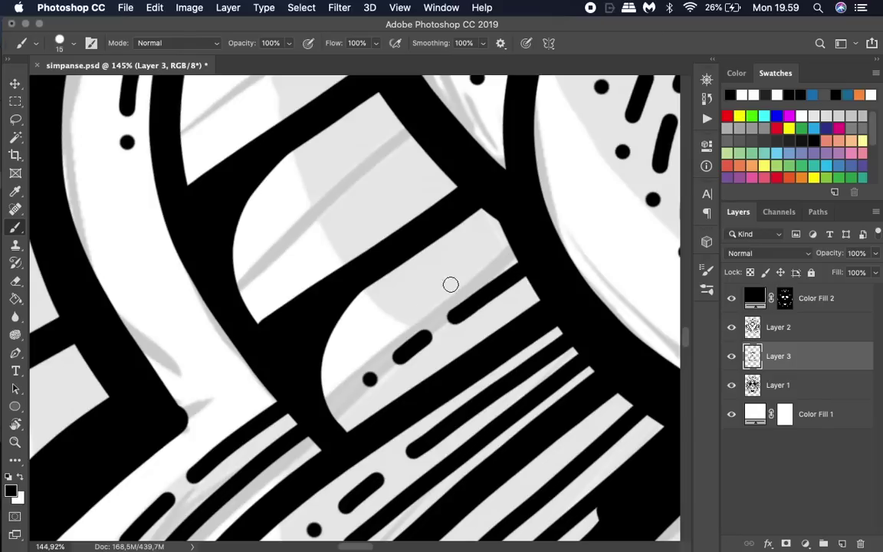
pyautogui.moveTo(414, 303); pyautogui.dragTo(509, 250)
pyautogui.moveTo(429, 274); pyautogui.dragTo(430, 290)
pyautogui.click(284, 287)
pyautogui.moveTo(303, 276)
pyautogui.mouseDown()
pyautogui.moveTo(426, 186)
pyautogui.moveTo(491, 270)
pyautogui.mouseUp()
pyautogui.moveTo(375, 309); pyautogui.dragTo(407, 293)
pyautogui.click(434, 271)
pyautogui.hotkey('ctrl', 'z')
pyautogui.hotkey('ctrl', 'z')
pyautogui.click(434, 271)
pyautogui.moveTo(406, 255); pyautogui.dragTo(446, 235)
pyautogui.click(380, 268)
pyautogui.moveTo(285, 227)
pyautogui.mouseDown()
pyautogui.moveTo(325, 335)
pyautogui.moveTo(367, 316)
pyautogui.mouseUp()
pyautogui.click(316, 345)
pyautogui.moveTo(404, 292); pyautogui.dragTo(455, 270)
pyautogui.click(343, 254)
pyautogui.moveTo(378, 238)
pyautogui.mouseDown()
pyautogui.moveTo(429, 218)
pyautogui.moveTo(422, 179)
pyautogui.mouseUp()
pyautogui.click(358, 208)
pyautogui.moveTo(358, 211); pyautogui.dragTo(379, 309)
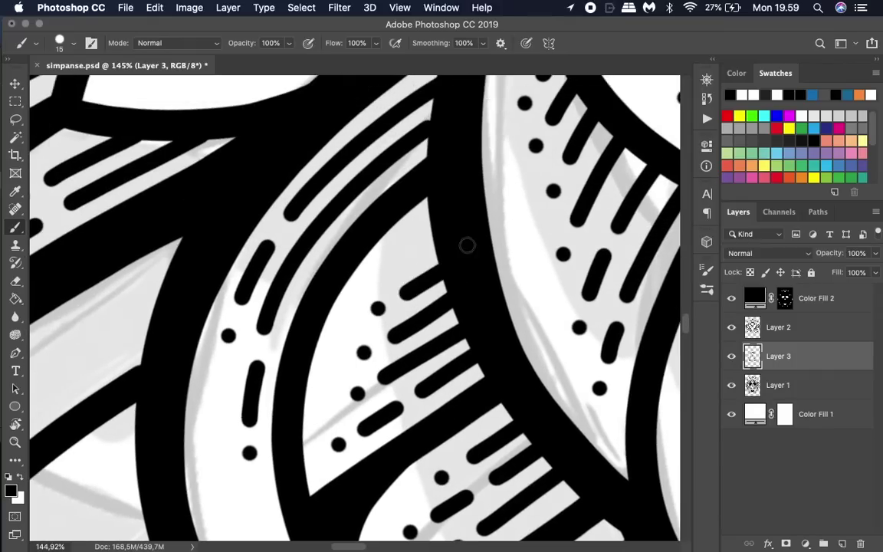
pyautogui.press('z')
pyautogui.moveTo(429, 289); pyautogui.dragTo(368, 291)
# Step: Erase the grey sketch shading from the stripe corner beside the chin on Layer 2
pyautogui.press('r')
pyautogui.moveTo(421, 365); pyautogui.dragTo(452, 329)
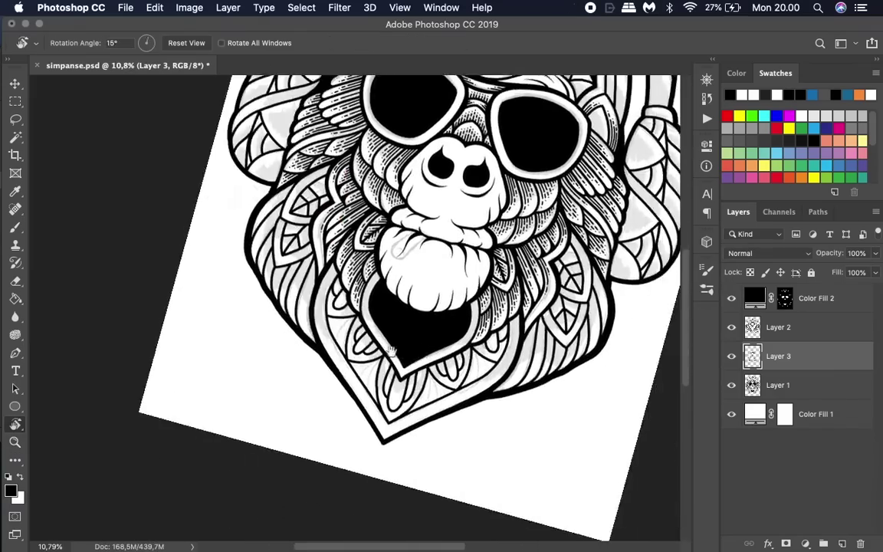
pyautogui.press('z')
pyautogui.moveTo(453, 246)
pyautogui.mouseDown()
pyautogui.moveTo(360, 450)
pyautogui.moveTo(733, 338)
pyautogui.mouseUp()
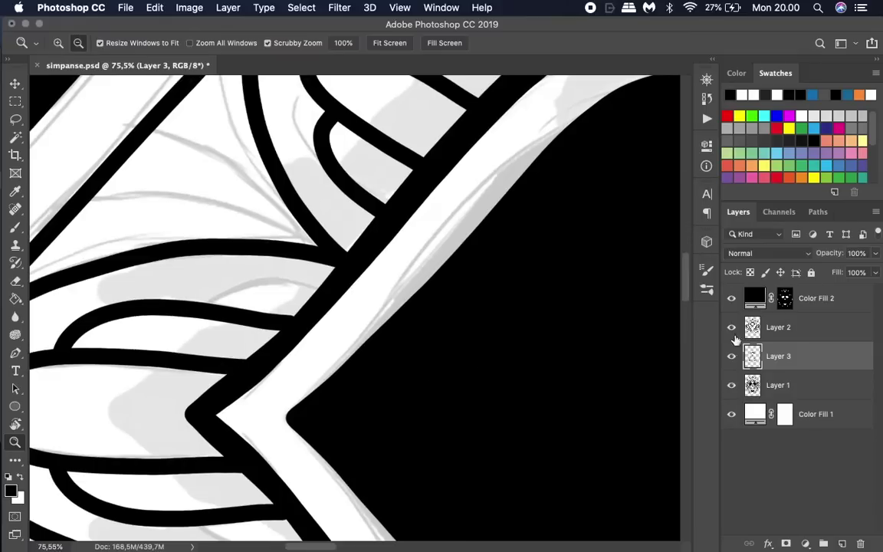
pyautogui.press('e')
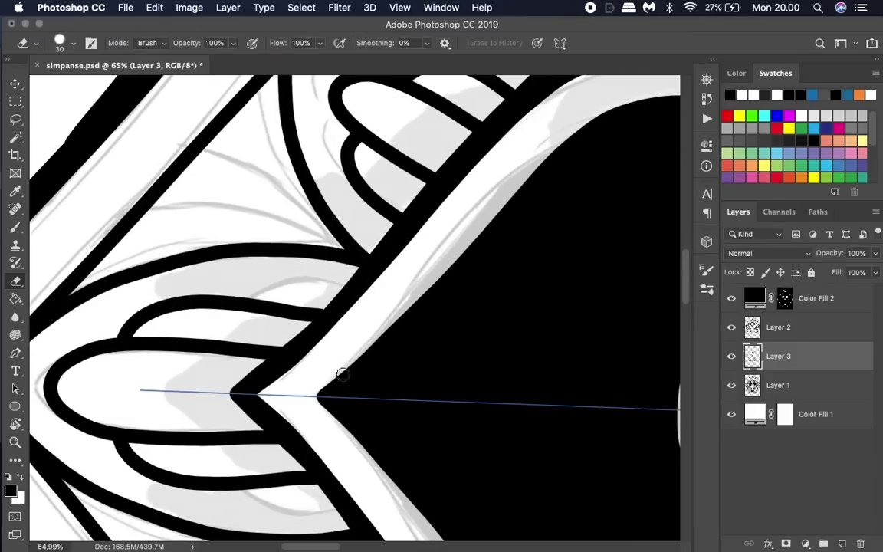
pyautogui.click(739, 330)
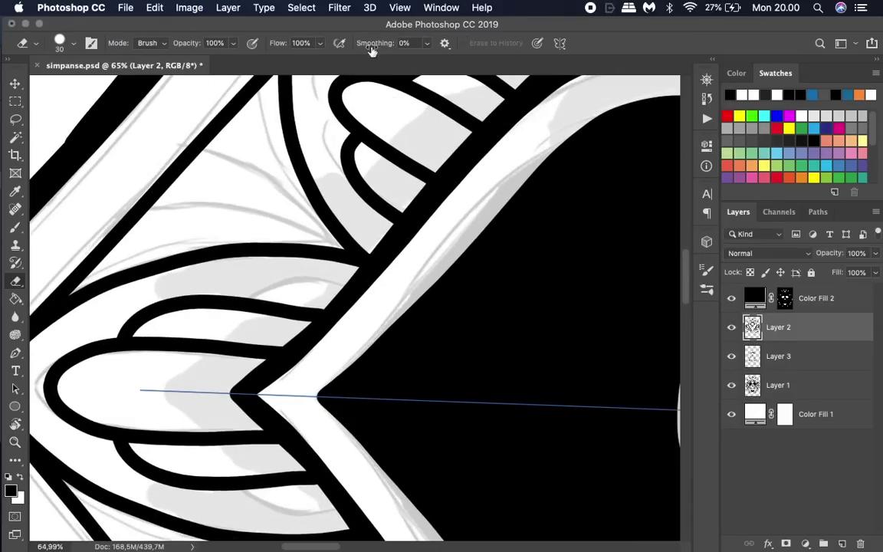
pyautogui.press('z')
pyautogui.scroll(-5, 404, 331)
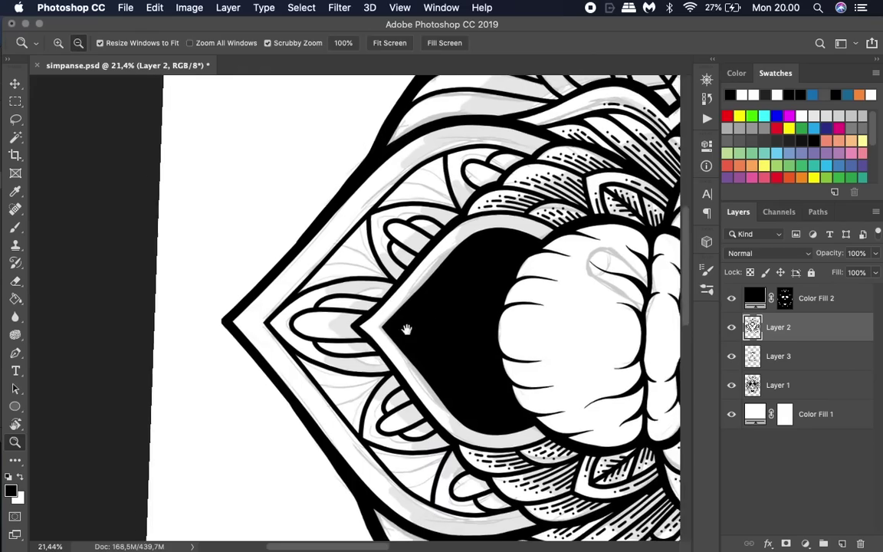
pyautogui.scroll(2, 414, 315)
pyautogui.scroll(2, 400, 284)
pyautogui.scroll(1, 400, 284)
pyautogui.press('e')
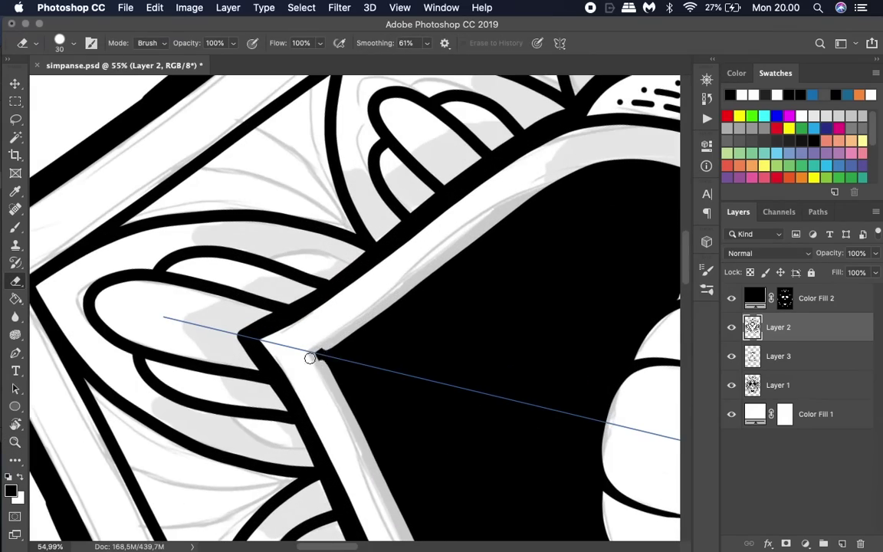
pyautogui.moveTo(345, 345)
pyautogui.mouseDown()
pyautogui.moveTo(434, 309)
pyautogui.moveTo(440, 257)
pyautogui.mouseUp()
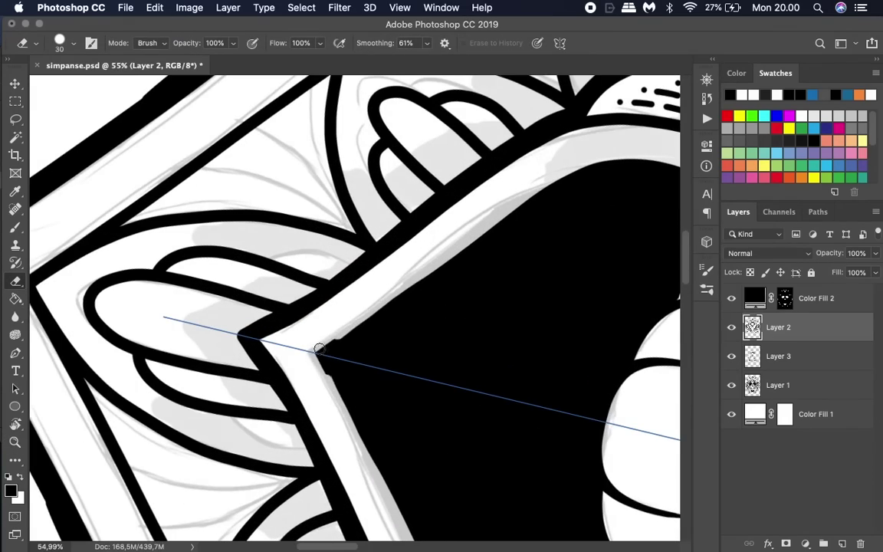
# Step: Return to Layer 3 and rotate and zoom the view to follow the stripe
pyautogui.press('z')
pyautogui.scroll(-3, 388, 302)
pyautogui.scroll(2, 388, 301)
pyautogui.press('r')
pyautogui.moveTo(356, 296); pyautogui.dragTo(429, 230)
pyautogui.hotkey('alt', '[')
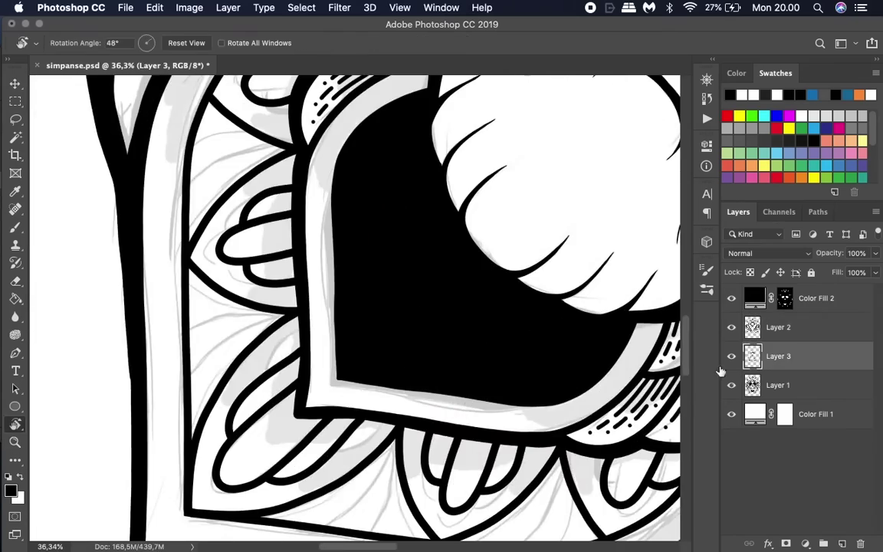
pyautogui.press('z')
pyautogui.scroll(-3, 392, 286)
pyautogui.scroll(1, 392, 286)
pyautogui.scroll(2, 410, 262)
pyautogui.scroll(2, 381, 262)
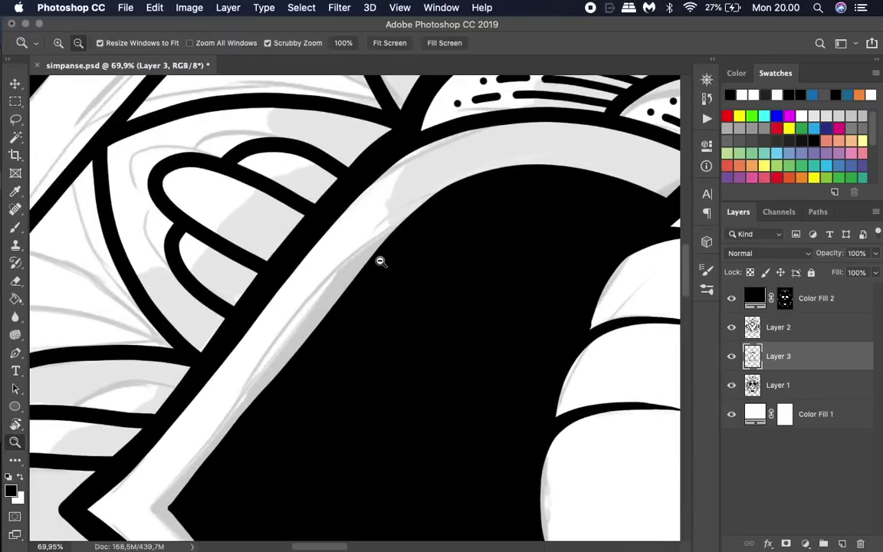
# Step: Paint dots and dashes along the curving band around the chin, undoing misplaced strokes
pyautogui.press('b')
pyautogui.moveTo(299, 322); pyautogui.dragTo(366, 246)
pyautogui.scroll(2, 318, 302)
pyautogui.hscroll(1, 318, 302)
pyautogui.moveTo(317, 280); pyautogui.dragTo(387, 201)
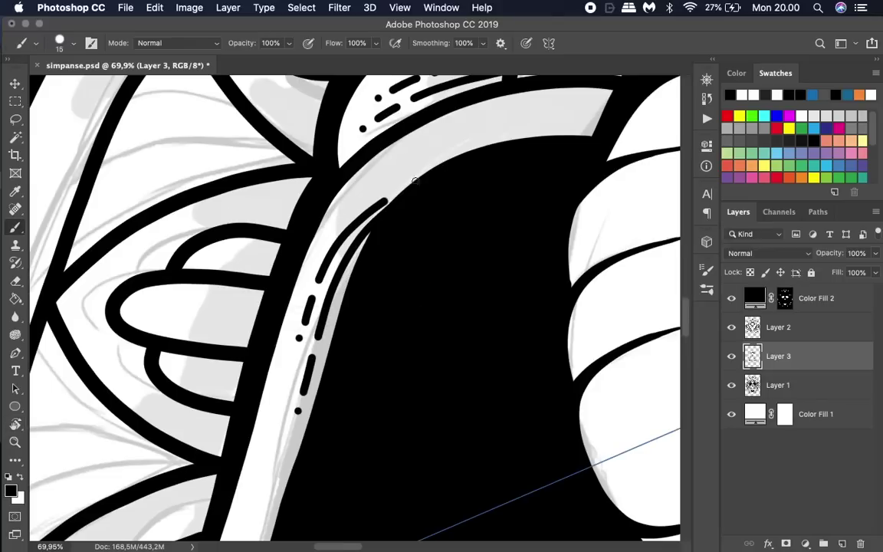
pyautogui.scroll(5, 396, 311)
pyautogui.click(312, 300)
pyautogui.press('super+z')
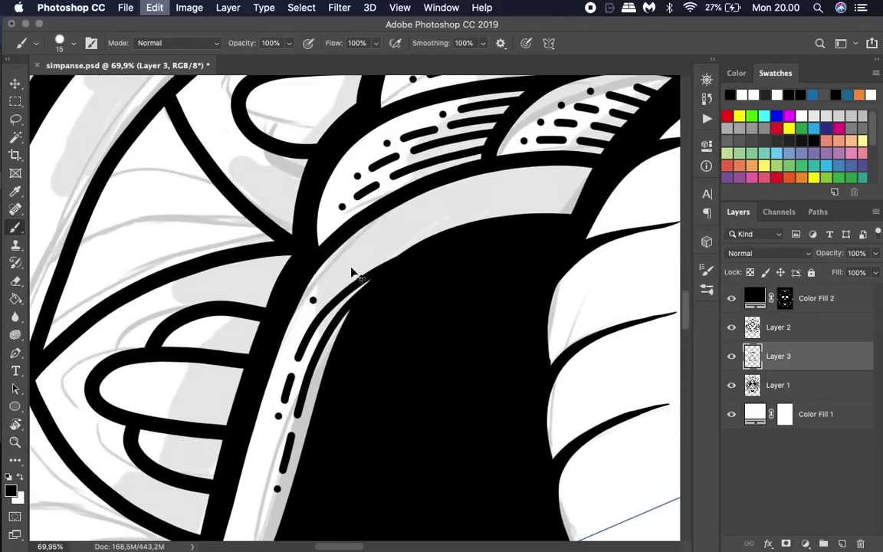
pyautogui.press('super+z')
pyautogui.moveTo(337, 227); pyautogui.dragTo(537, 178)
pyautogui.press('super+z')
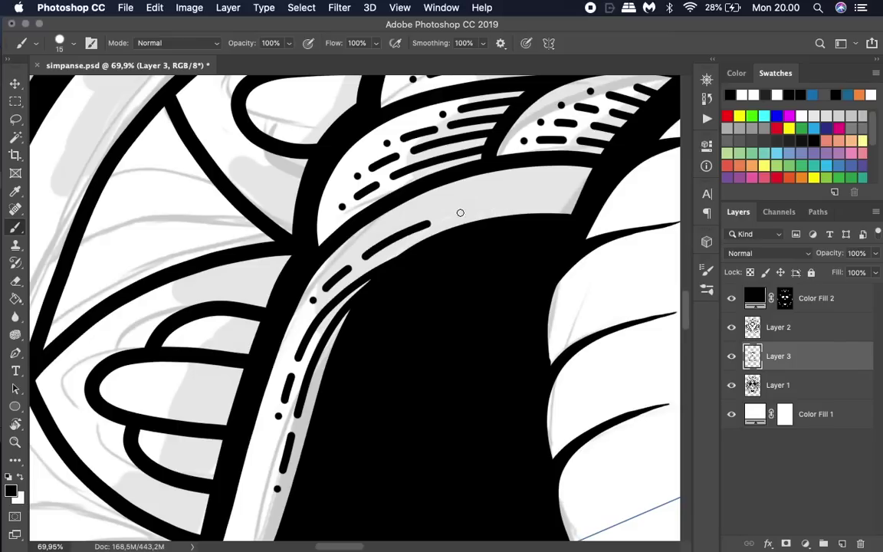
# Step: Hide the Layer 3 patterns to compare the whole chimp, then zoom back onto the chin band
pyautogui.moveTo(460, 212)
pyautogui.mouseDown()
pyautogui.moveTo(379, 216)
pyautogui.moveTo(414, 200)
pyautogui.mouseUp()
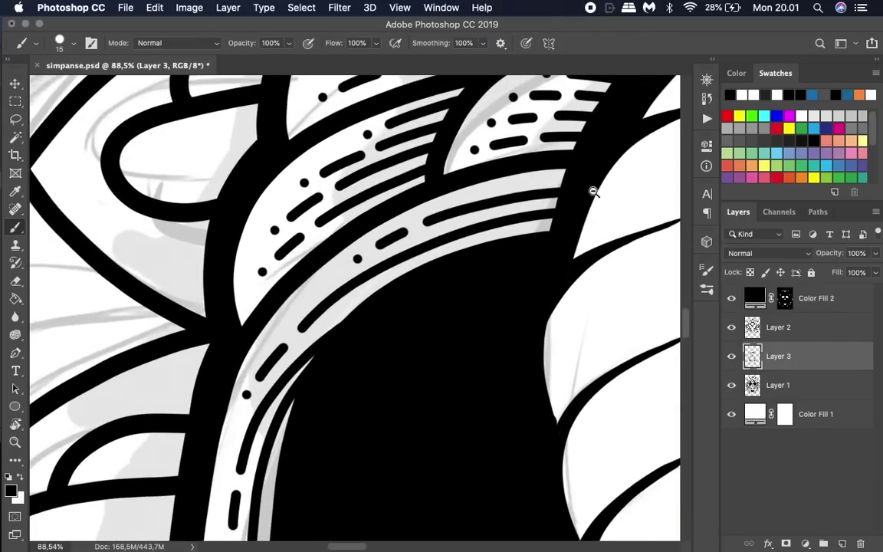
pyautogui.moveTo(591, 191)
pyautogui.mouseDown()
pyautogui.moveTo(469, 237)
pyautogui.moveTo(487, 294)
pyautogui.moveTo(430, 360)
pyautogui.moveTo(443, 398)
pyautogui.moveTo(430, 355)
pyautogui.moveTo(499, 366)
pyautogui.moveTo(430, 322)
pyautogui.mouseUp()
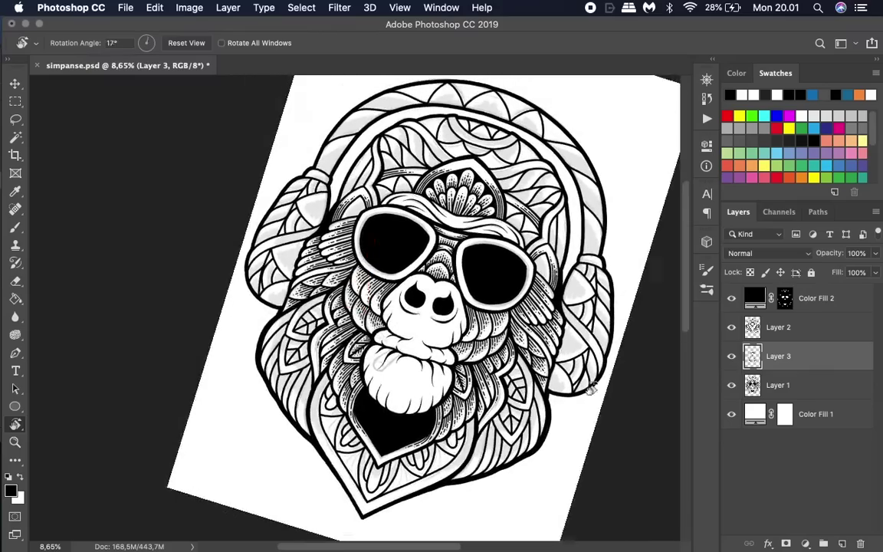
pyautogui.click(732, 356)
pyautogui.click(732, 356)
pyautogui.click(732, 356)
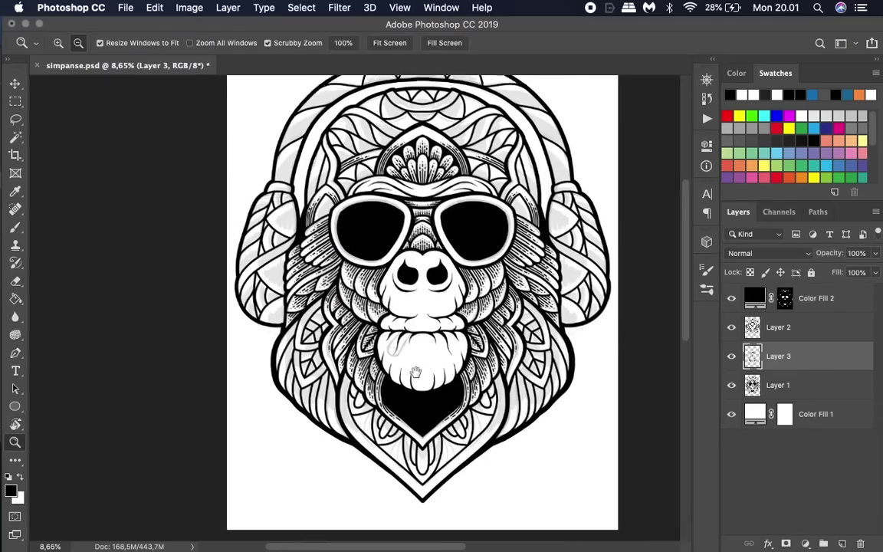
pyautogui.moveTo(429, 322)
pyautogui.mouseDown()
pyautogui.moveTo(476, 279)
pyautogui.moveTo(498, 303)
pyautogui.moveTo(351, 258)
pyautogui.mouseUp()
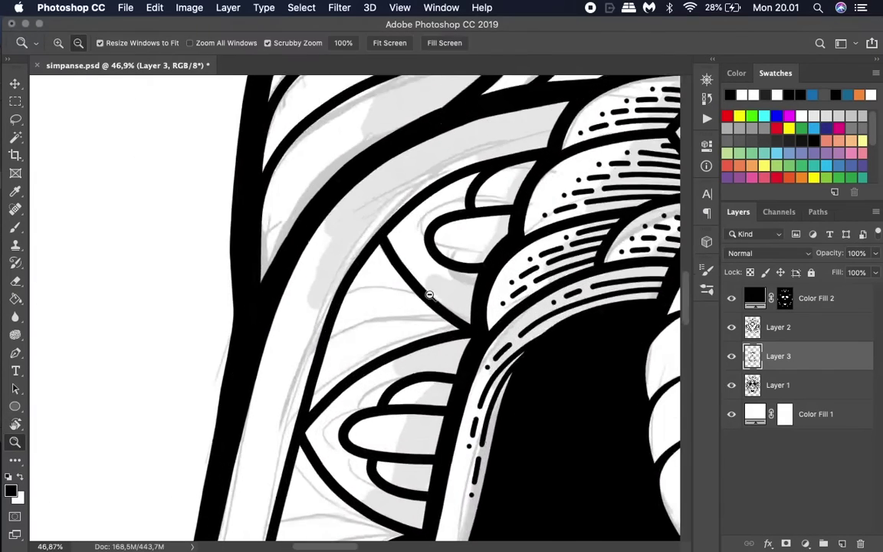
pyautogui.press('b')
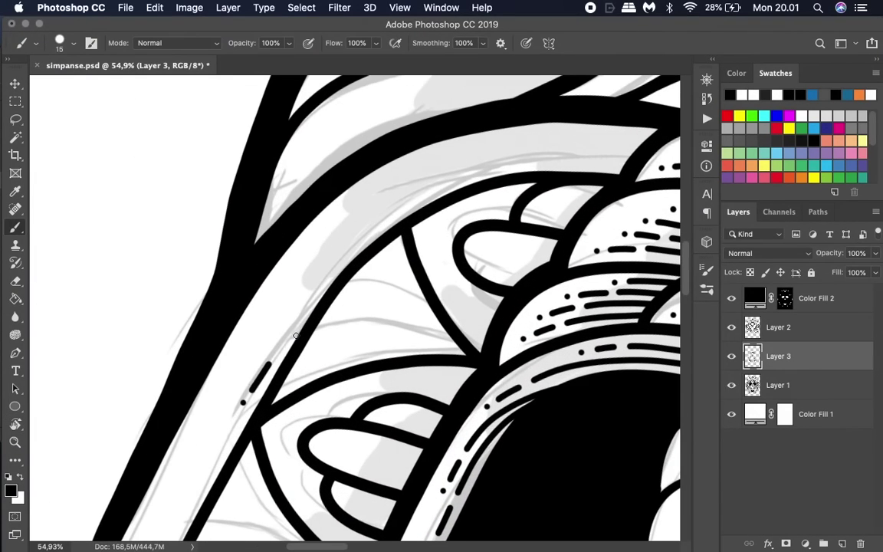
pyautogui.press('super+z')
pyautogui.scroll(3, 353, 284)
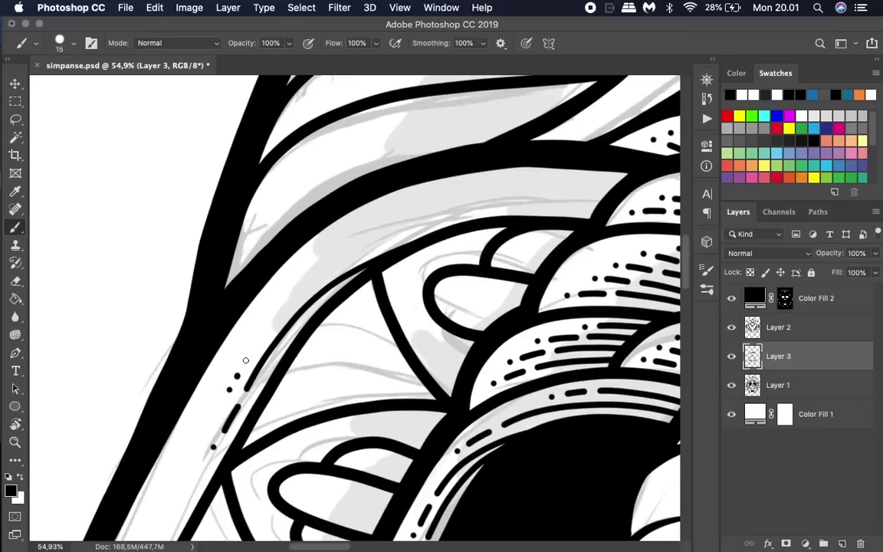
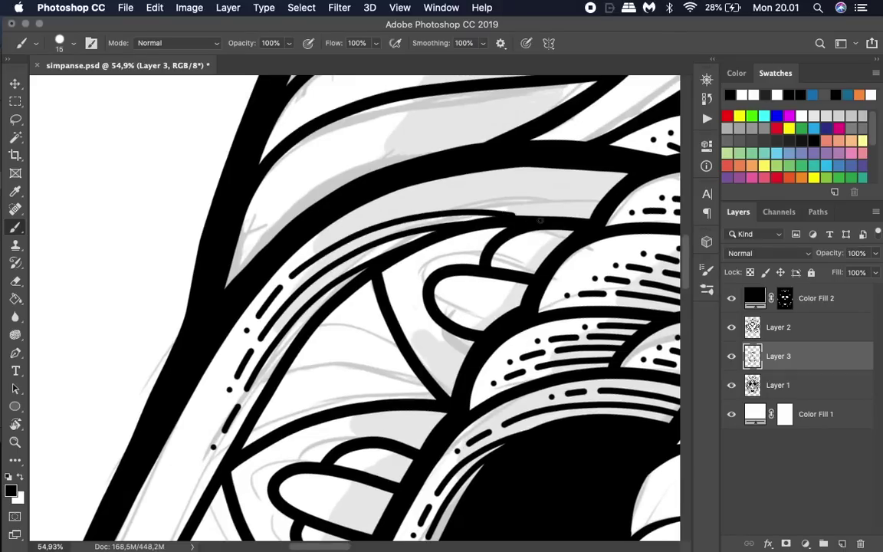
# Step: Zoom and rotate onto the lower-neck petal and ink a black stroke up its curve
pyautogui.moveTo(540, 220); pyautogui.dragTo(359, 232)
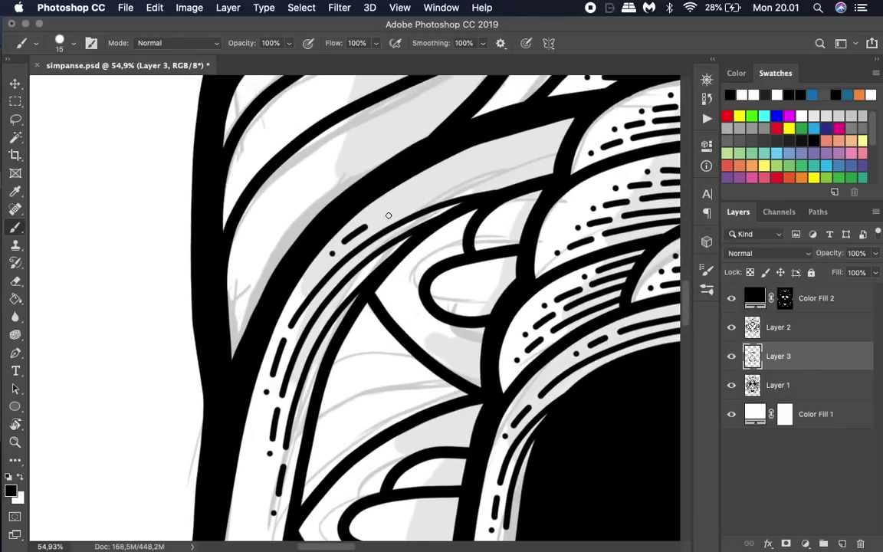
pyautogui.moveTo(491, 214); pyautogui.dragTo(468, 279)
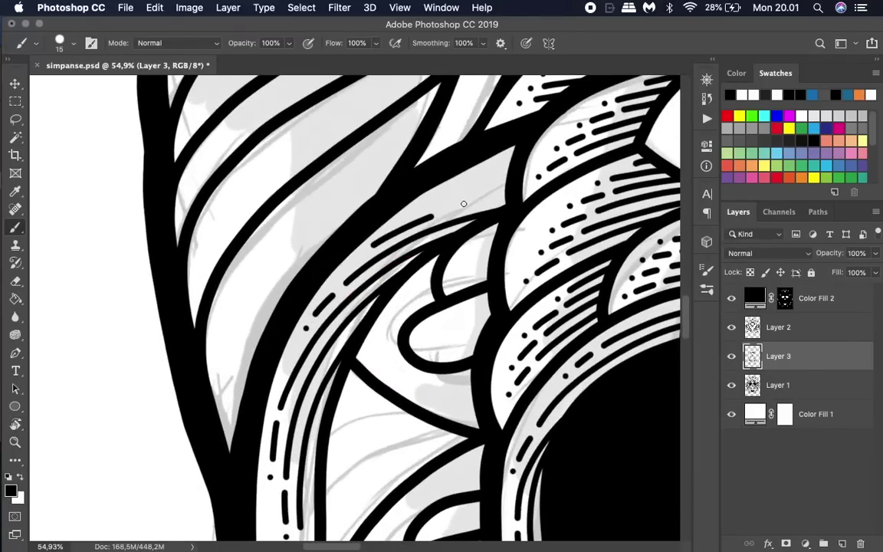
pyautogui.moveTo(463, 203)
pyautogui.mouseDown()
pyautogui.moveTo(426, 256)
pyautogui.moveTo(460, 256)
pyautogui.mouseUp()
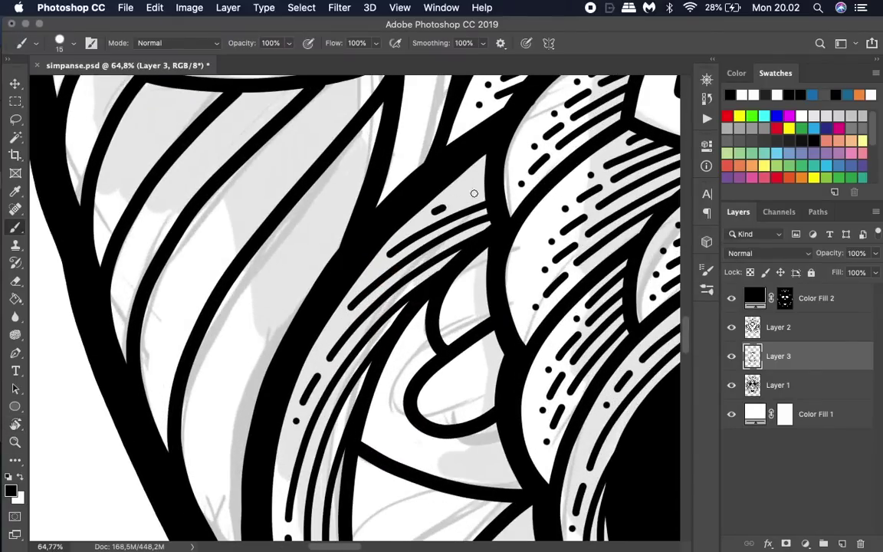
pyautogui.press('z')
pyautogui.moveTo(490, 175); pyautogui.dragTo(416, 307)
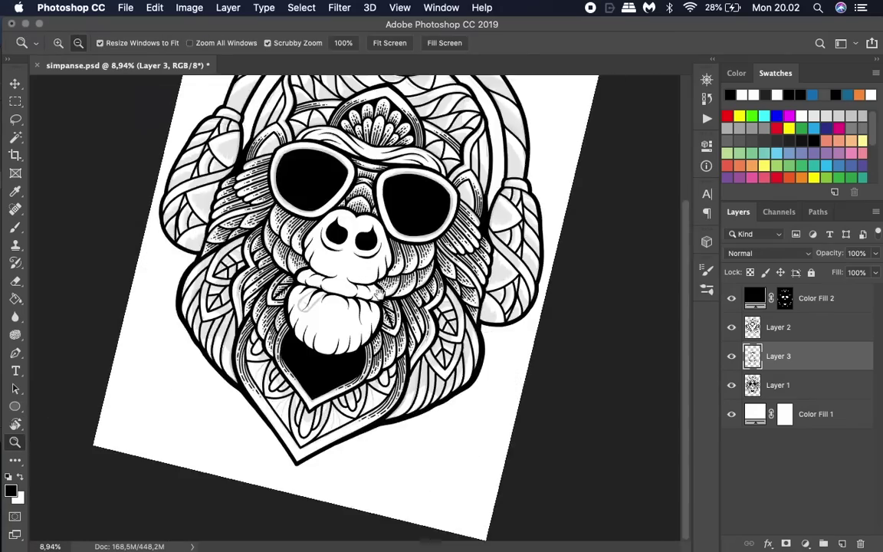
pyautogui.moveTo(342, 265)
pyautogui.mouseDown()
pyautogui.moveTo(386, 276)
pyautogui.moveTo(307, 234)
pyautogui.moveTo(275, 238)
pyautogui.moveTo(338, 313)
pyautogui.moveTo(379, 304)
pyautogui.moveTo(343, 302)
pyautogui.moveTo(375, 296)
pyautogui.moveTo(301, 227)
pyautogui.mouseUp()
pyautogui.press('r')
pyautogui.press('z')
pyautogui.press('r')
pyautogui.press('z')
pyautogui.press('b')
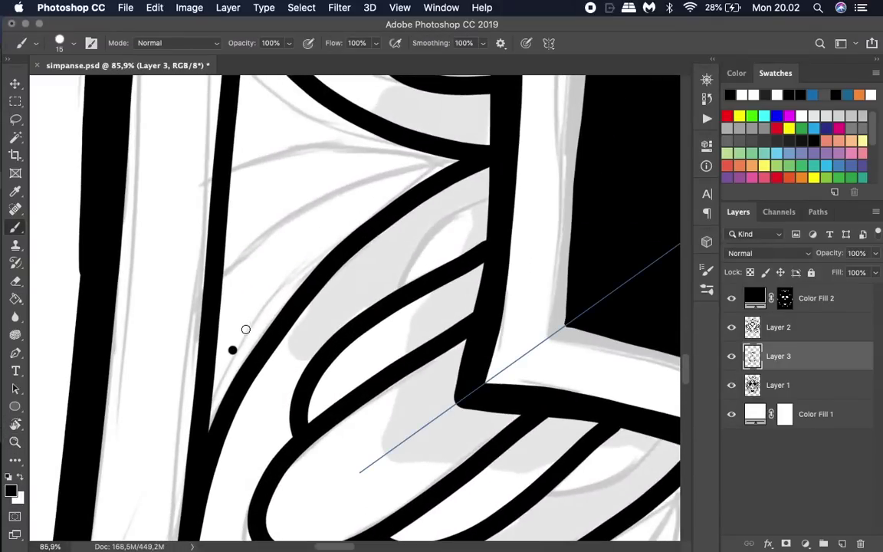
pyautogui.moveTo(366, 199); pyautogui.dragTo(482, 150)
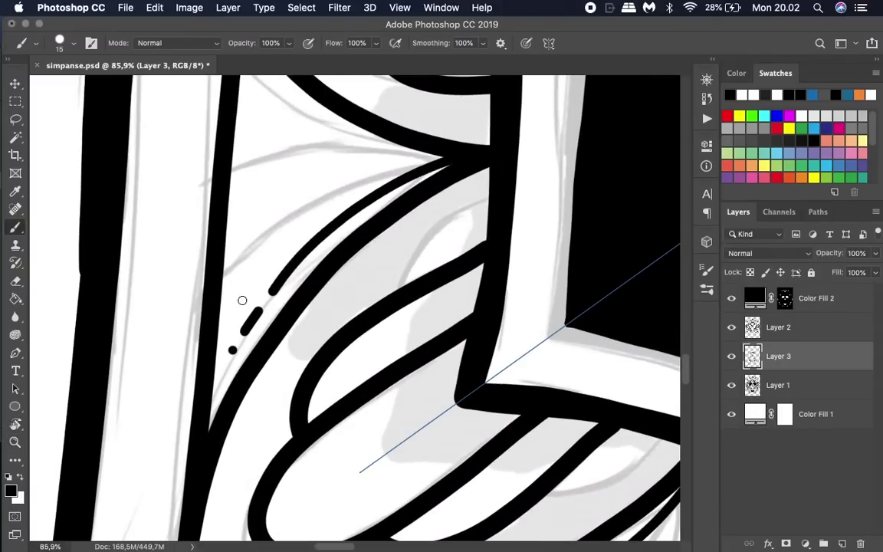
# Step: Redraw the long curved stroke from the dash up to the petal's corner, undoing misplaced attempts
pyautogui.scroll(3, 266, 259)
pyautogui.hscroll(2, 266, 259)
pyautogui.moveTo(250, 279)
pyautogui.mouseDown()
pyautogui.moveTo(268, 255)
pyautogui.moveTo(383, 206)
pyautogui.mouseUp()
pyautogui.hotkey('ctrl', 'z')
pyautogui.moveTo(268, 263); pyautogui.dragTo(388, 205)
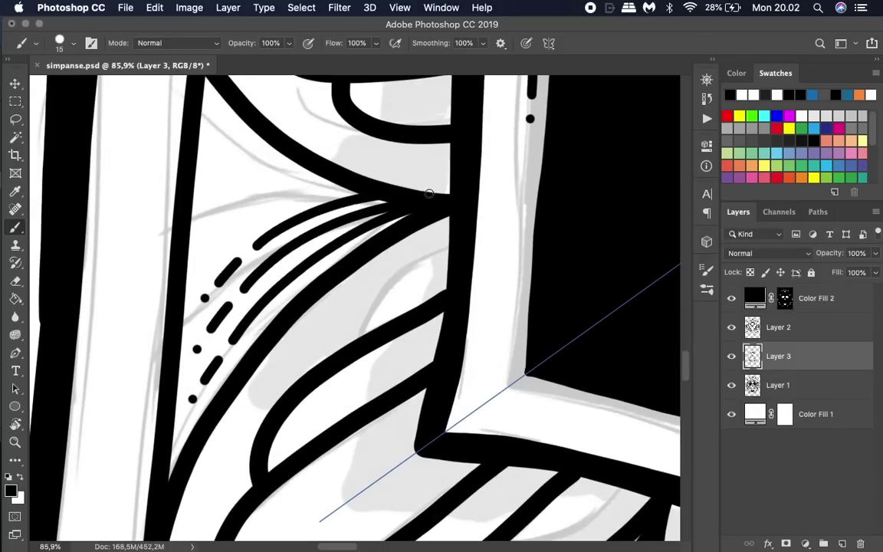
pyautogui.moveTo(304, 214); pyautogui.dragTo(238, 295)
pyautogui.hotkey('ctrl', 'z')
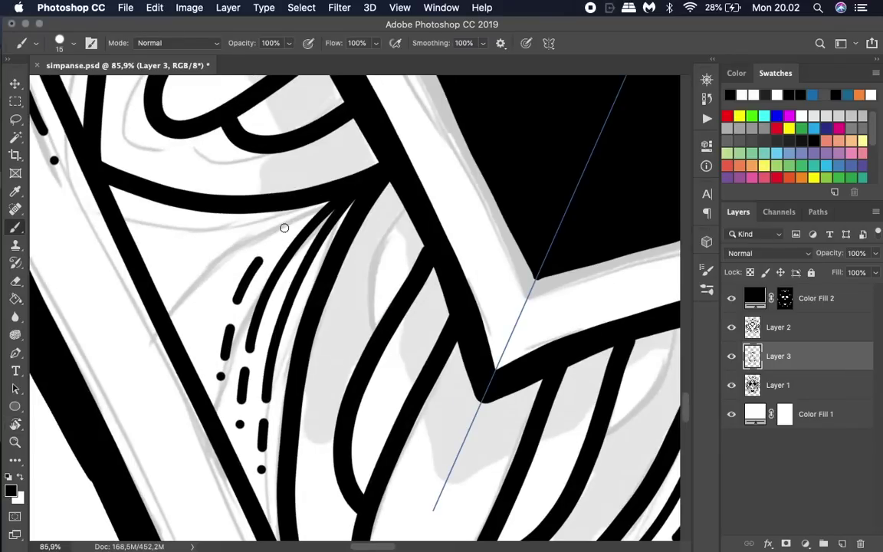
pyautogui.moveTo(259, 262); pyautogui.dragTo(355, 187)
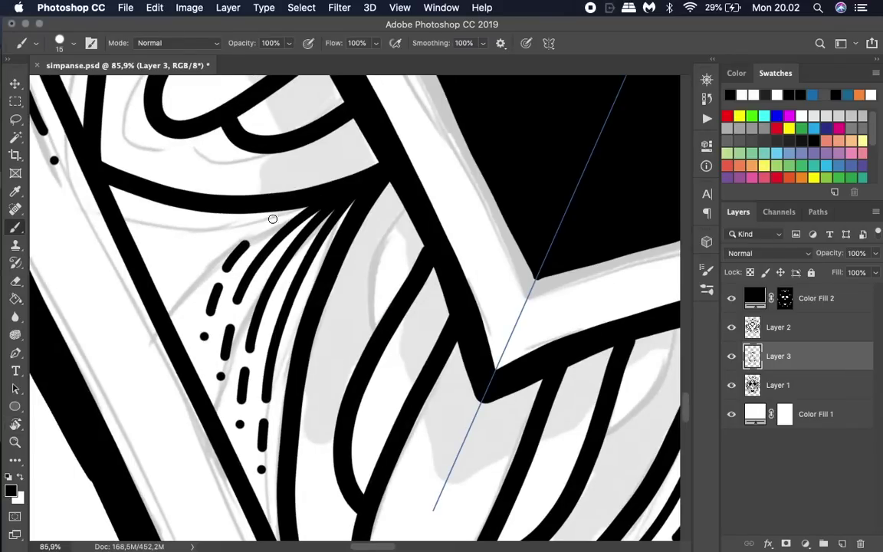
# Step: Extend the leftmost dash into a long curve, then undo the last few small strokes
pyautogui.moveTo(246, 244); pyautogui.dragTo(314, 205)
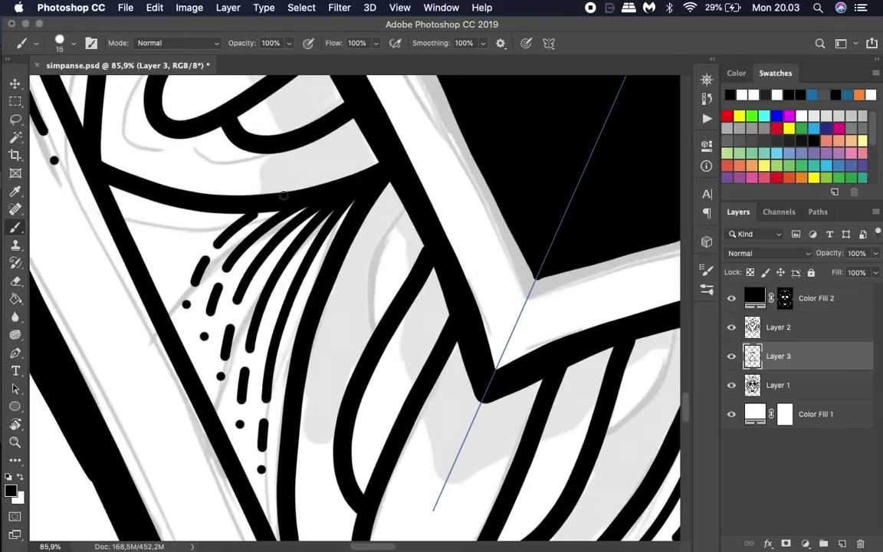
pyautogui.scroll(-3, 283, 194)
pyautogui.scroll(-3, 284, 195)
pyautogui.scroll(-3, 246, 357)
pyautogui.scroll(-3, 325, 364)
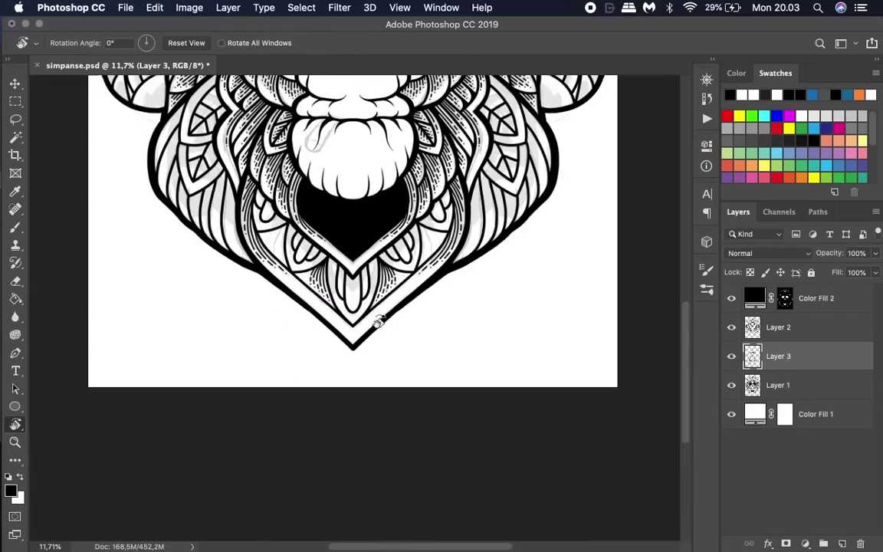
pyautogui.press('super+z')
pyautogui.press('super+z')
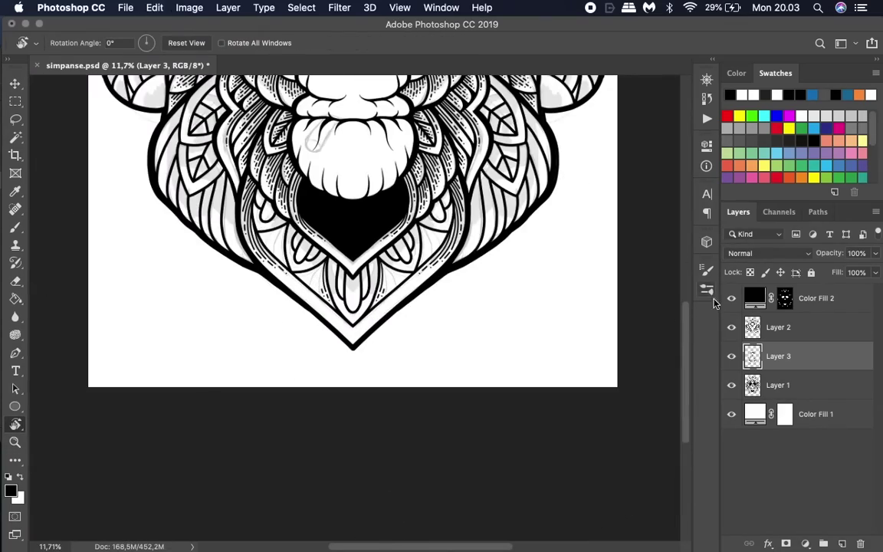
pyautogui.press('super+z')
# Step: On Layer 2, draw a parallel diagonal line and thicken the band's inner line
pyautogui.click(736, 329)
pyautogui.moveTo(549, 315); pyautogui.dragTo(491, 253)
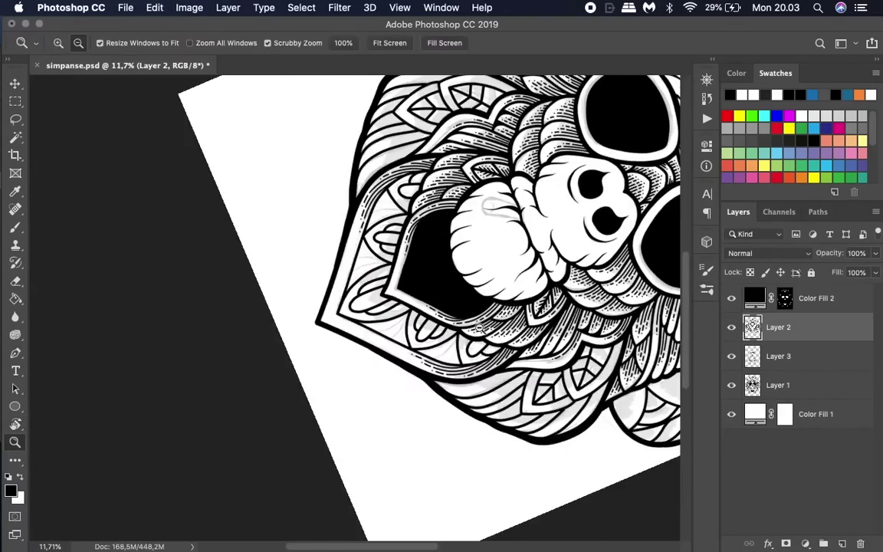
pyautogui.scroll(5, 493, 256)
pyautogui.press('b')
pyautogui.moveTo(191, 369)
pyautogui.mouseDown()
pyautogui.moveTo(235, 296)
pyautogui.moveTo(343, 195)
pyautogui.moveTo(232, 369)
pyautogui.mouseUp()
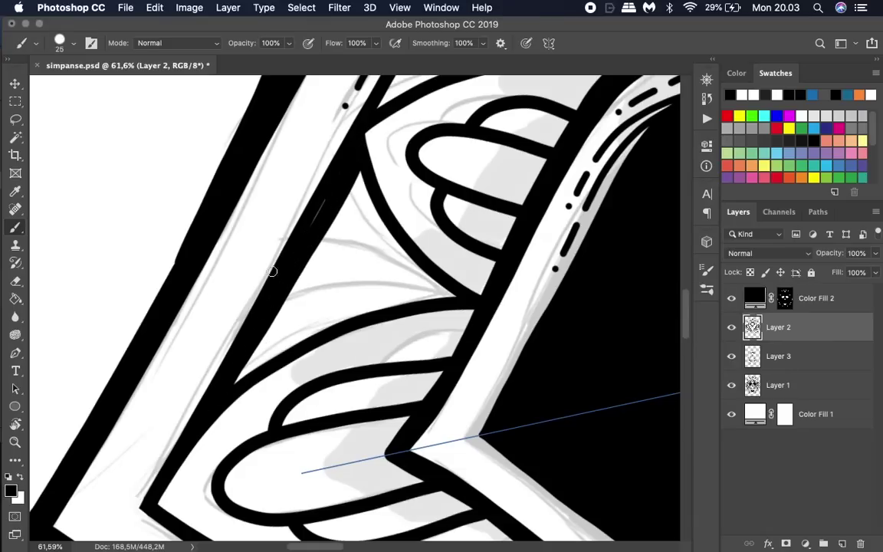
pyautogui.scroll(-3, 232, 393)
pyautogui.moveTo(291, 368); pyautogui.dragTo(253, 329)
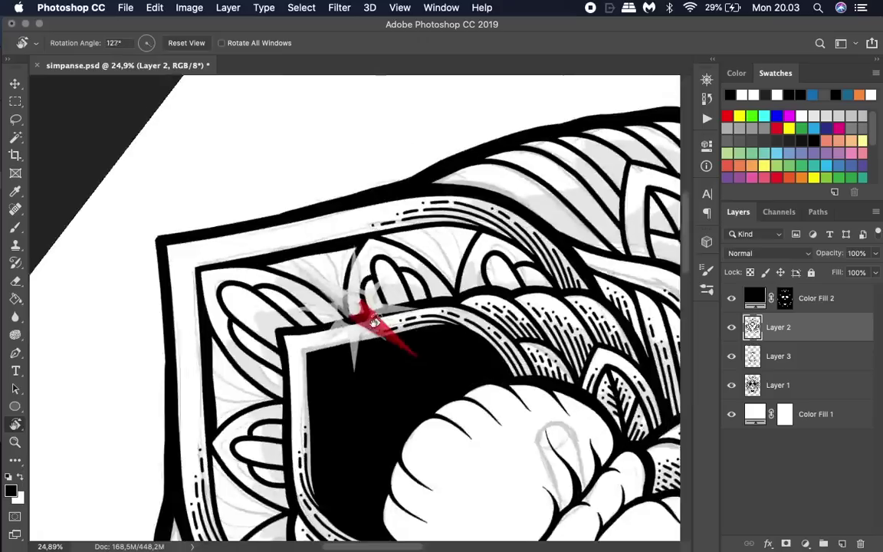
pyautogui.scroll(3, 244, 330)
pyautogui.moveTo(373, 183); pyautogui.dragTo(308, 235)
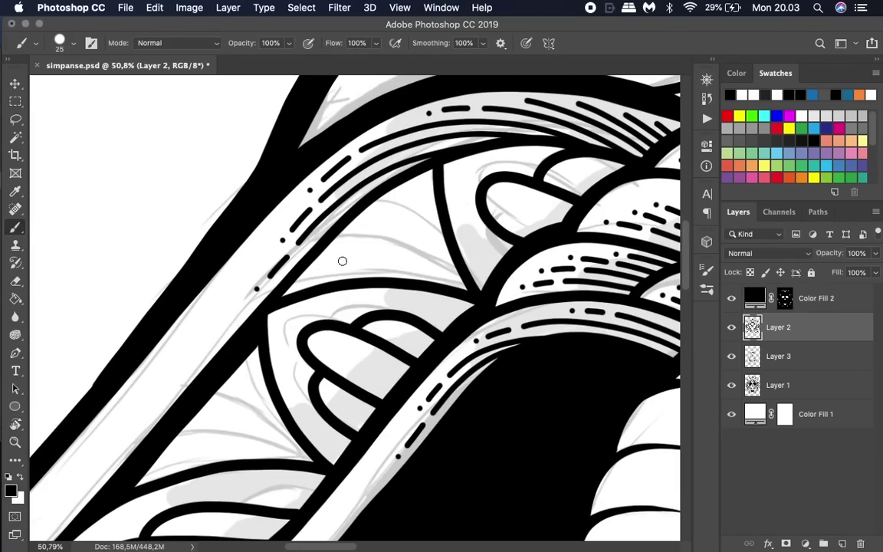
pyautogui.moveTo(269, 262)
pyautogui.mouseDown()
pyautogui.moveTo(340, 192)
pyautogui.moveTo(437, 164)
pyautogui.mouseUp()
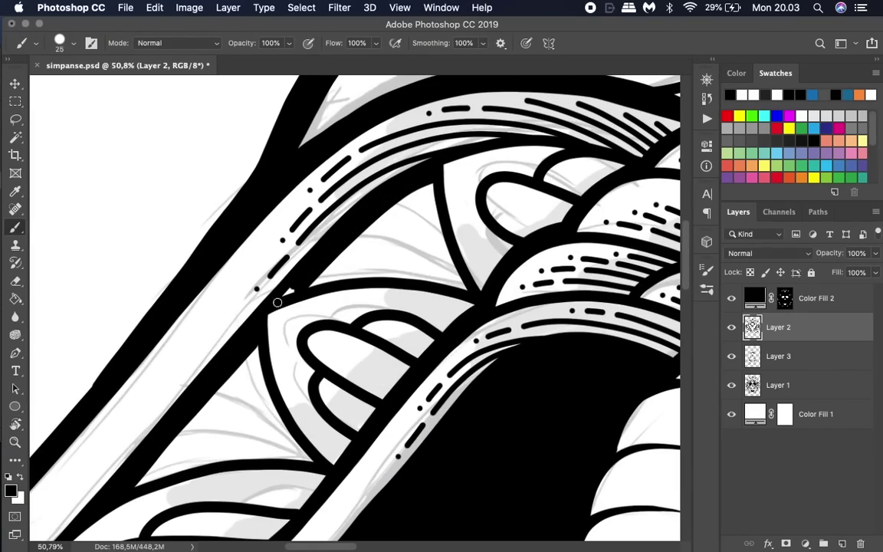
# Step: On Layer 3, paint a dot and a dash beside the curved line
pyautogui.press('r')
pyautogui.moveTo(312, 283); pyautogui.dragTo(384, 230)
pyautogui.press('z')
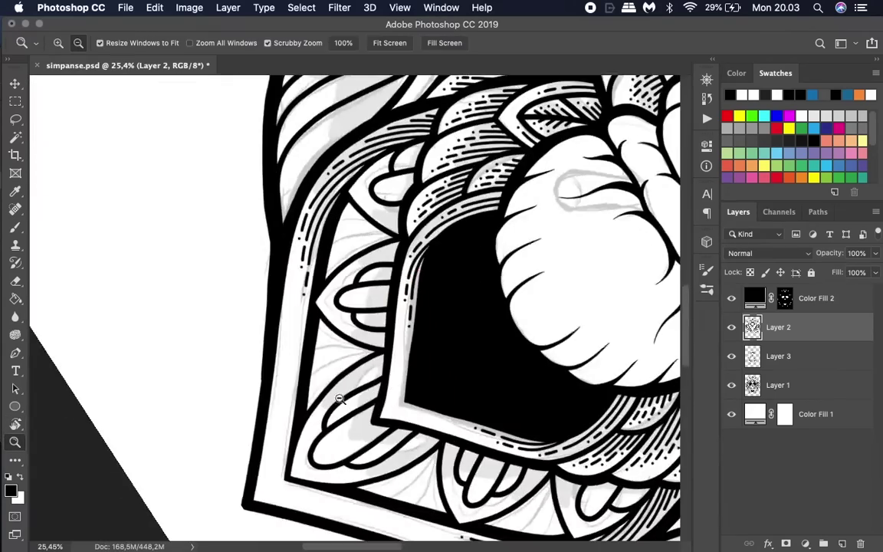
pyautogui.moveTo(306, 307); pyautogui.dragTo(345, 307)
pyautogui.click(758, 357)
pyautogui.press('b')
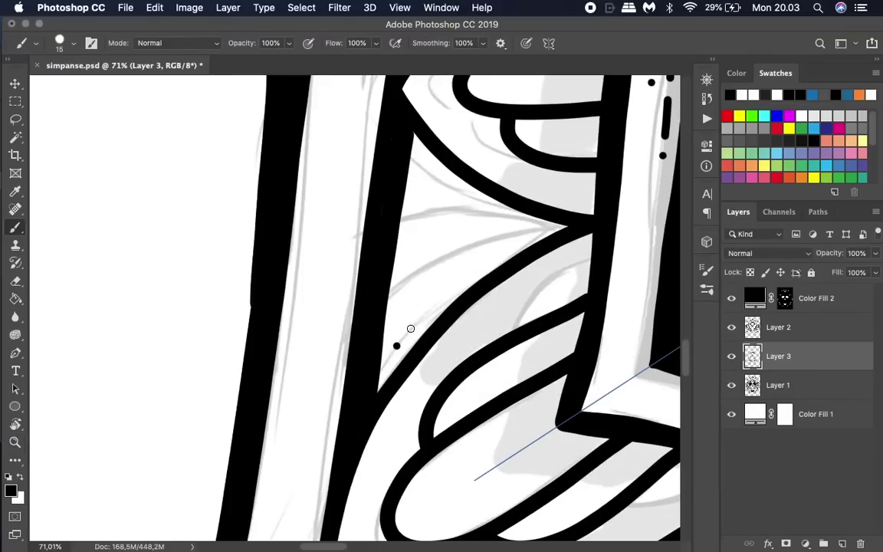
pyautogui.moveTo(551, 231); pyautogui.dragTo(567, 231)
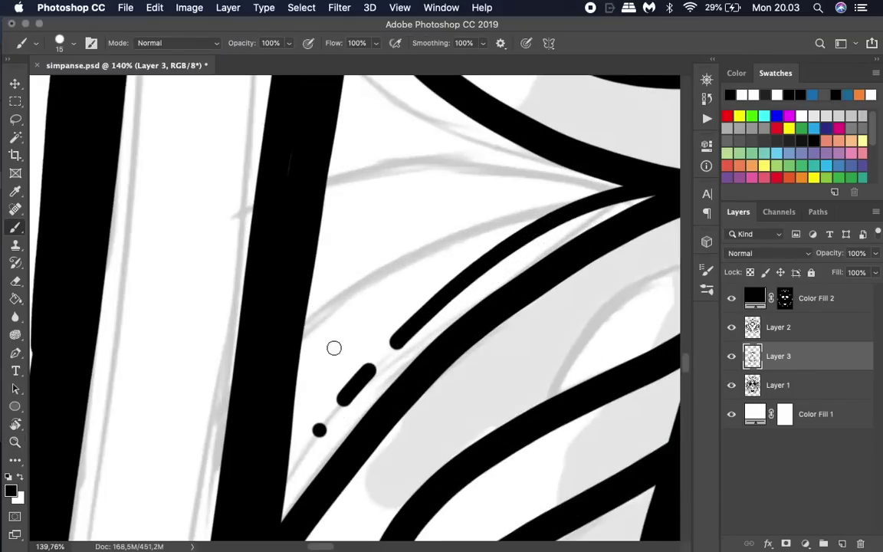
pyautogui.click(333, 346)
pyautogui.moveTo(367, 315); pyautogui.dragTo(400, 287)
# Step: Paint more dashes and curved hatching strokes fanning toward the petal's corner
pyautogui.press('r')
pyautogui.moveTo(334, 346); pyautogui.dragTo(460, 224)
pyautogui.moveTo(522, 191); pyautogui.dragTo(335, 290)
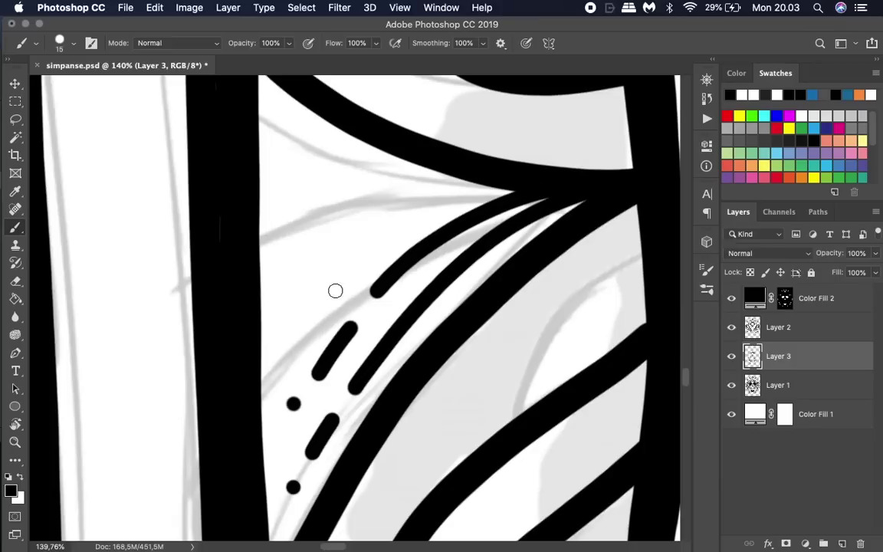
pyautogui.moveTo(439, 165); pyautogui.dragTo(345, 215)
pyautogui.press('r')
pyautogui.moveTo(418, 209); pyautogui.dragTo(562, 142)
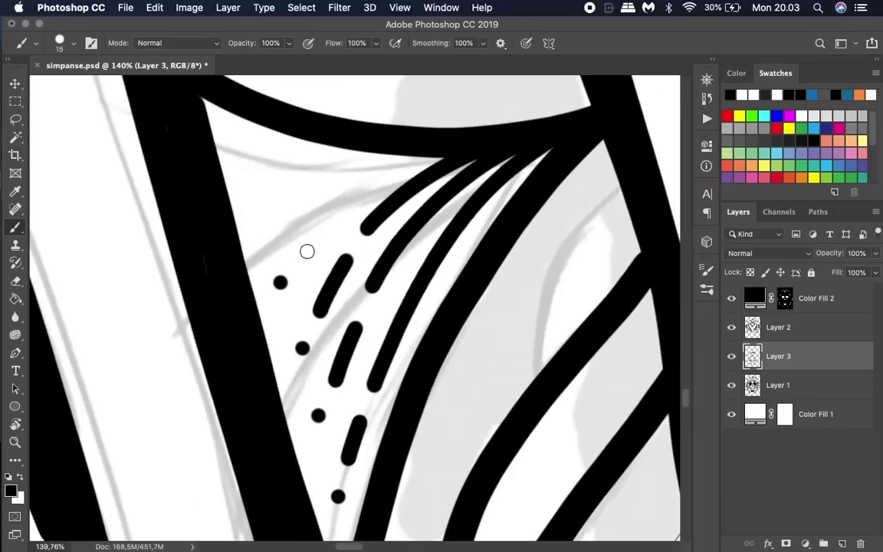
pyautogui.moveTo(305, 250)
pyautogui.mouseDown()
pyautogui.moveTo(328, 217)
pyautogui.moveTo(400, 162)
pyautogui.mouseUp()
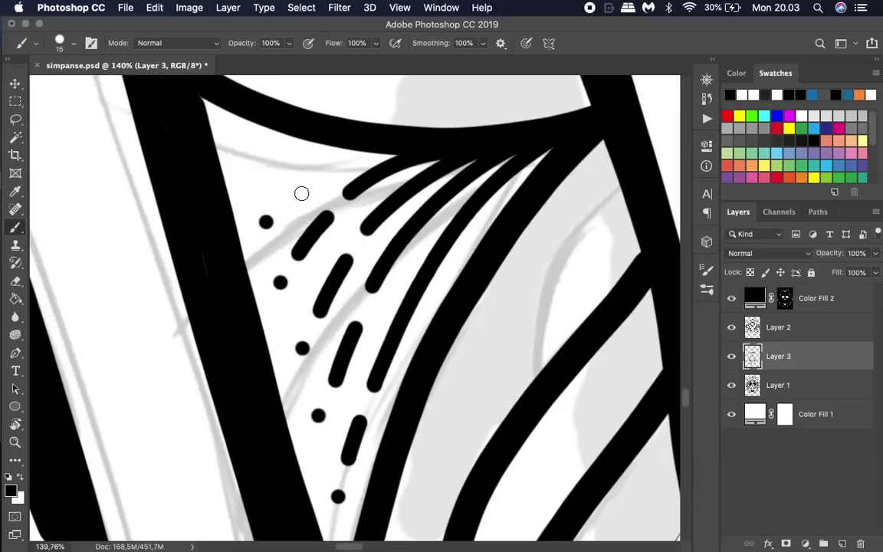
pyautogui.moveTo(259, 176); pyautogui.dragTo(337, 139)
# Step: Add a second curved stroke above the dashes, review the drawing, and undo the long dash
pyautogui.scroll(3, 416, 142)
pyautogui.hscroll(-3, 416, 142)
pyautogui.moveTo(343, 259); pyautogui.dragTo(430, 200)
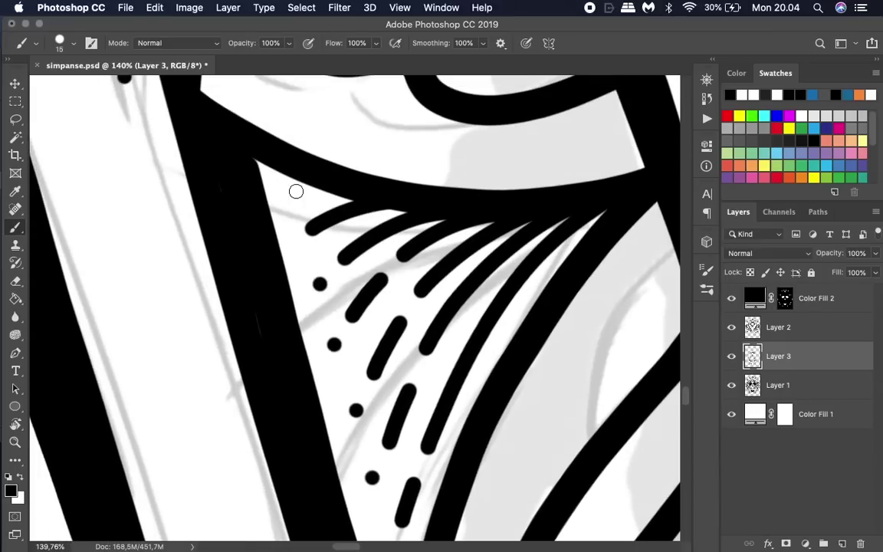
pyautogui.press('z')
pyautogui.keyDown('alt'); pyautogui.click(315, 310); pyautogui.keyUp('alt')
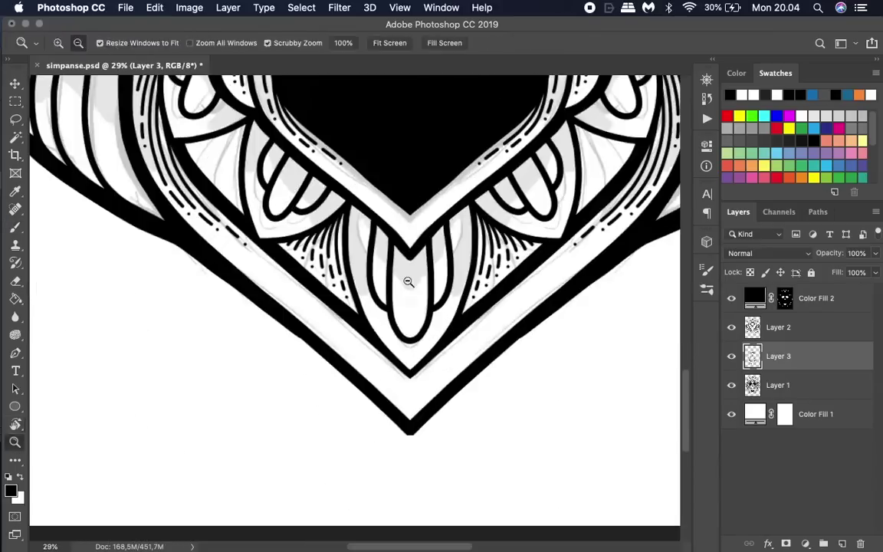
pyautogui.press('r')
pyautogui.moveTo(408, 282)
pyautogui.mouseDown()
pyautogui.moveTo(353, 306)
pyautogui.moveTo(365, 227)
pyautogui.mouseUp()
pyautogui.press('z')
pyautogui.press('b')
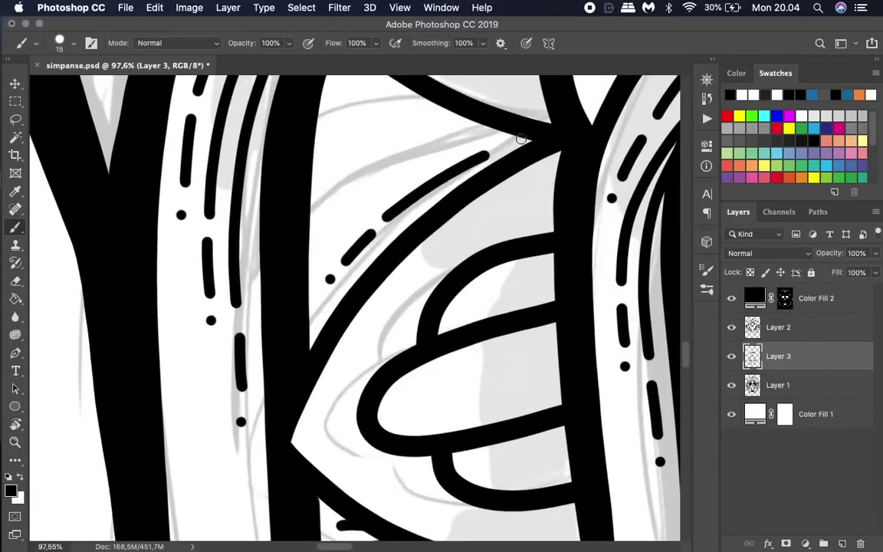
pyautogui.hotkey('ctrl', 'z')
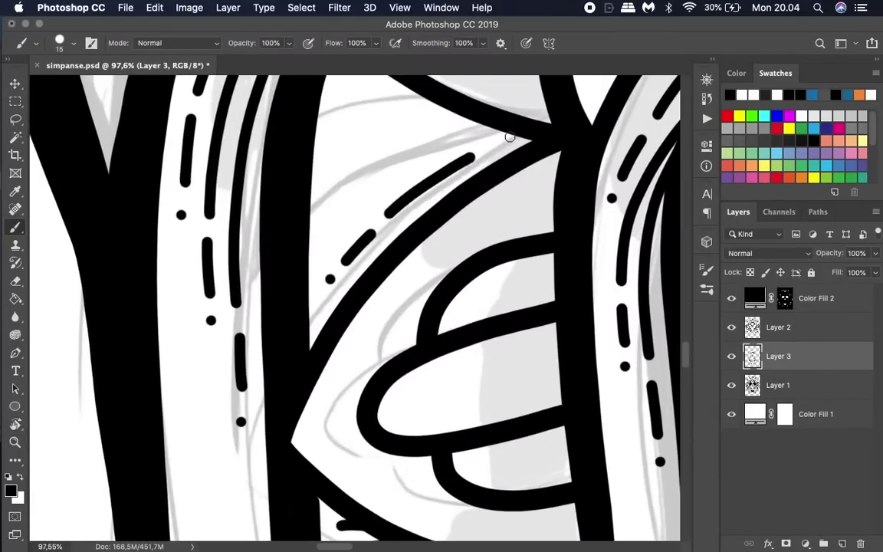
# Step: Draw a parallel stroke and short dash above the diagonal, undo the last dash, and zoom out
pyautogui.press('r')
pyautogui.moveTo(510, 138); pyautogui.dragTo(351, 306)
pyautogui.press('z')
pyautogui.press('b')
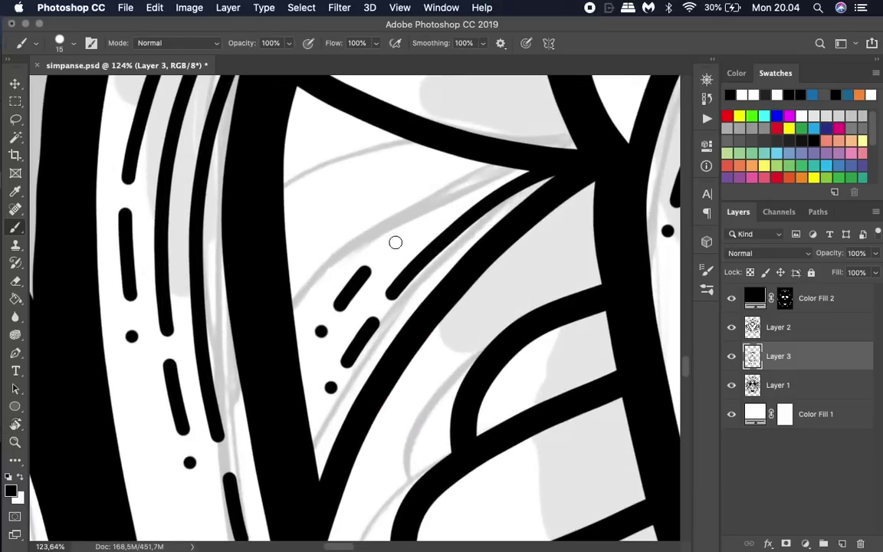
pyautogui.moveTo(385, 245); pyautogui.dragTo(489, 172)
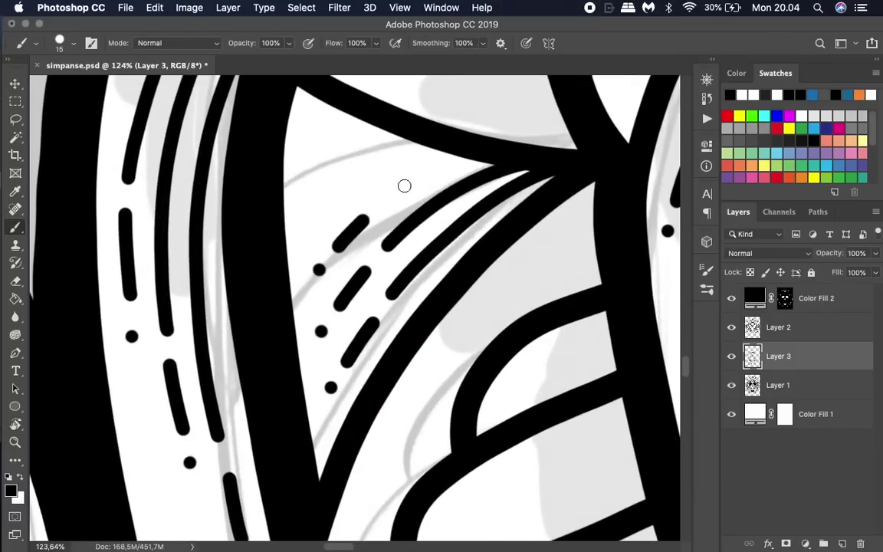
pyautogui.moveTo(388, 197); pyautogui.dragTo(463, 162)
pyautogui.scroll(2, 397, 249)
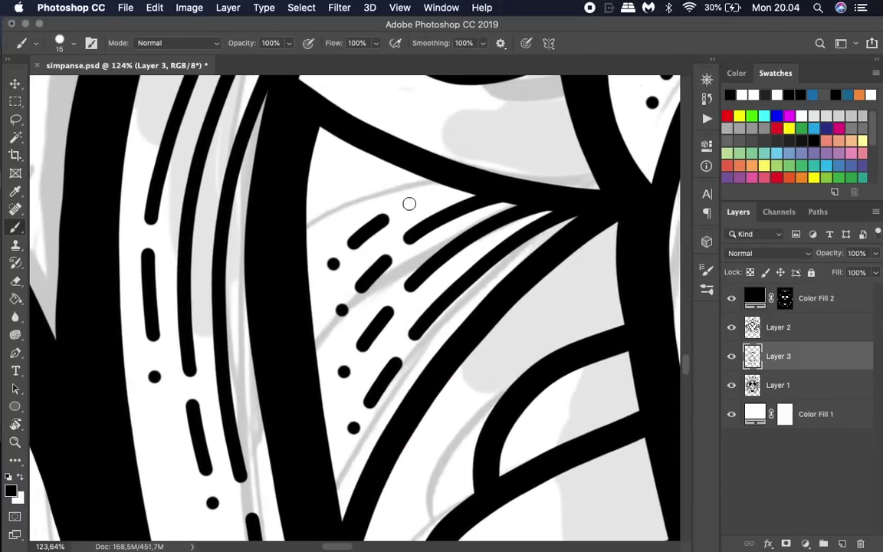
pyautogui.moveTo(549, 182); pyautogui.dragTo(315, 222)
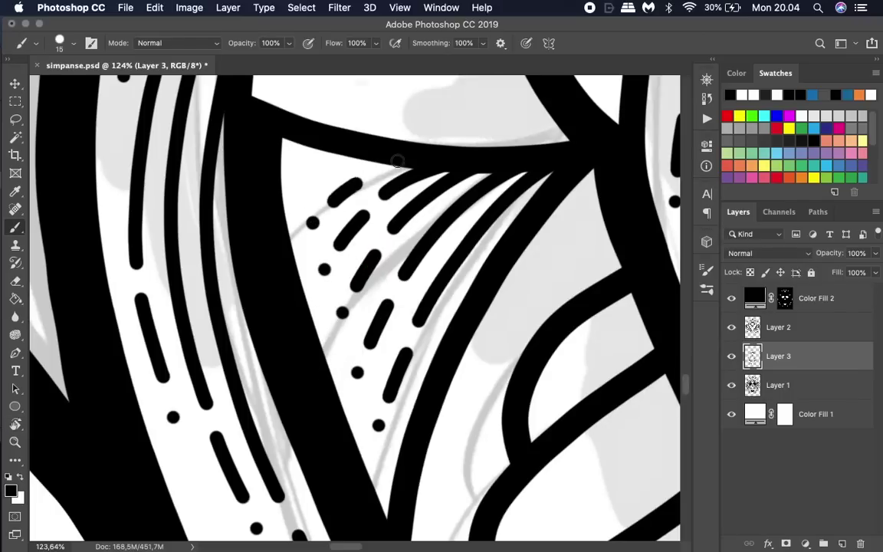
pyautogui.hotkey('ctrl', 'z')
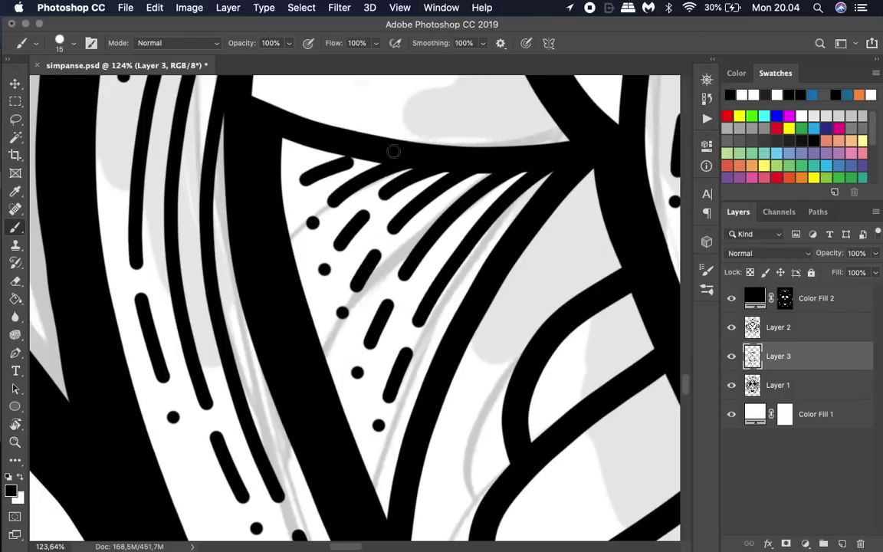
pyautogui.moveTo(393, 151); pyautogui.dragTo(401, 257)
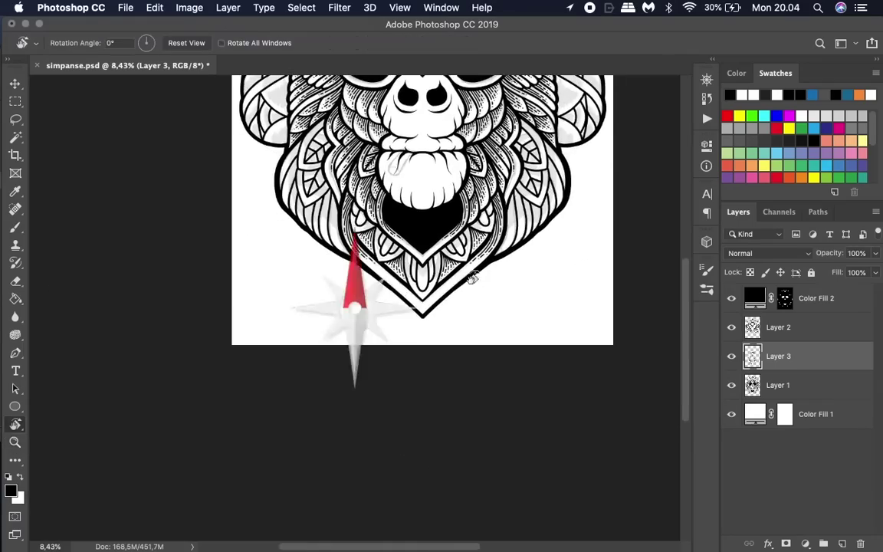
pyautogui.moveTo(355, 230)
pyautogui.mouseDown()
pyautogui.moveTo(457, 274)
pyautogui.moveTo(445, 346)
pyautogui.mouseUp()
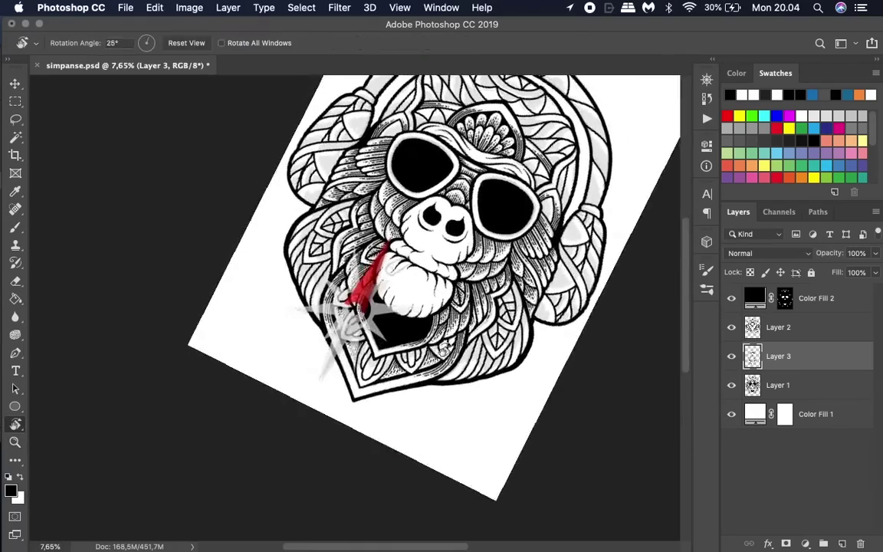
# Step: Start a new hatch row in the next fur section with a dot and short dashes
pyautogui.moveTo(360, 257)
pyautogui.mouseDown()
pyautogui.moveTo(456, 244)
pyautogui.moveTo(435, 275)
pyautogui.moveTo(429, 309)
pyautogui.moveTo(445, 272)
pyautogui.moveTo(435, 287)
pyautogui.mouseUp()
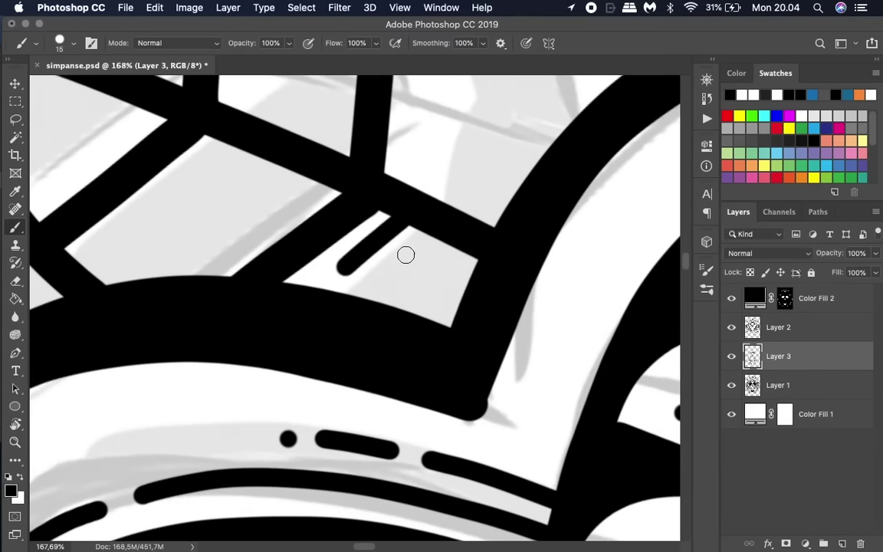
pyautogui.press('cmd+z')
pyautogui.click(348, 269)
pyautogui.moveTo(371, 255)
pyautogui.mouseDown()
pyautogui.moveTo(387, 240)
pyautogui.moveTo(414, 247)
pyautogui.mouseUp()
pyautogui.moveTo(414, 281); pyautogui.dragTo(436, 258)
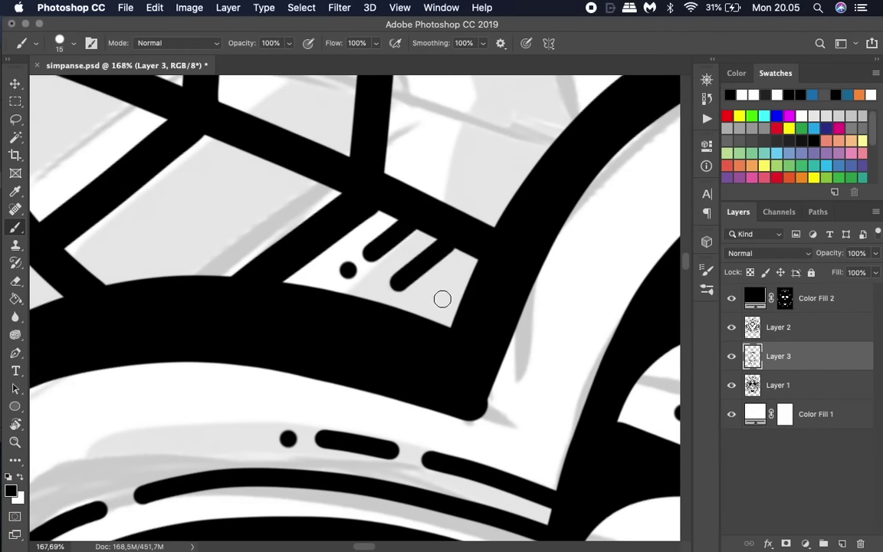
pyautogui.moveTo(442, 297)
pyautogui.mouseDown()
pyautogui.moveTo(348, 254)
pyautogui.moveTo(437, 166)
pyautogui.mouseUp()
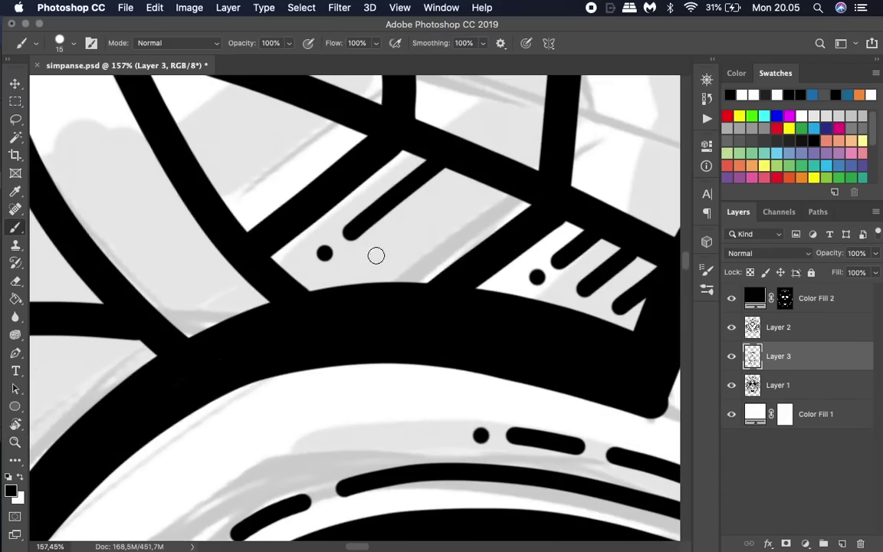
# Step: Move to the next empty fur section and paint a dot and dash near the upper-left dots
pyautogui.press('r')
pyautogui.moveTo(510, 184); pyautogui.dragTo(448, 290)
pyautogui.press('z')
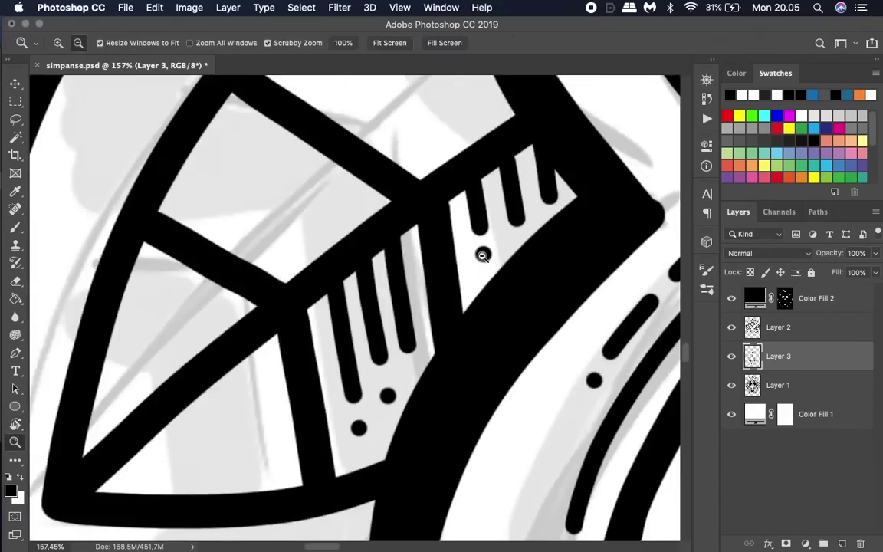
pyautogui.moveTo(483, 252); pyautogui.dragTo(479, 258)
pyautogui.press('r')
pyautogui.press('Escape')
pyautogui.press('z')
pyautogui.click(404, 388)
pyautogui.click(398, 258)
pyautogui.press('b')
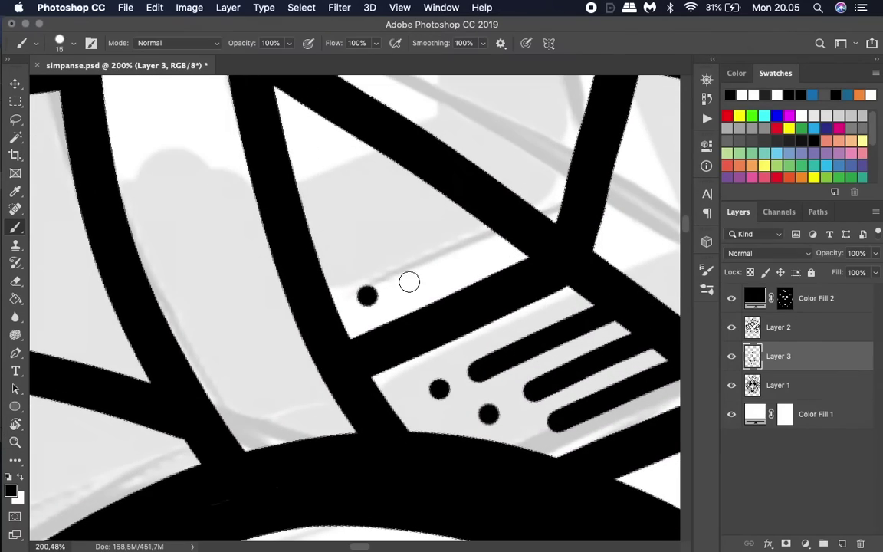
pyautogui.click(310, 185)
pyautogui.moveTo(303, 142)
pyautogui.mouseDown()
pyautogui.moveTo(418, 164)
pyautogui.moveTo(276, 138)
pyautogui.mouseUp()
# Step: Extend the existing row with another dash and four dots
pyautogui.press('r')
pyautogui.press('b')
pyautogui.moveTo(297, 246); pyautogui.dragTo(264, 261)
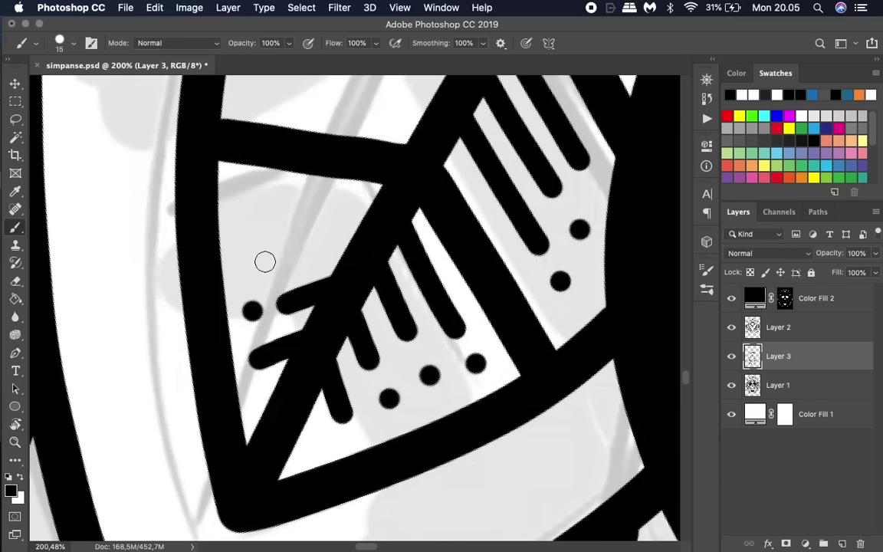
pyautogui.click(234, 236)
pyautogui.click(230, 199)
pyautogui.click(271, 184)
pyautogui.press('z')
pyautogui.keyDown('alt'); pyautogui.click(345, 256); pyautogui.keyUp('alt')
pyautogui.moveTo(345, 255)
pyautogui.mouseDown()
pyautogui.moveTo(334, 312)
pyautogui.moveTo(325, 291)
pyautogui.mouseUp()
# Step: In the next fur section, add a third dot and two short dashes beside the spine
pyautogui.press('r')
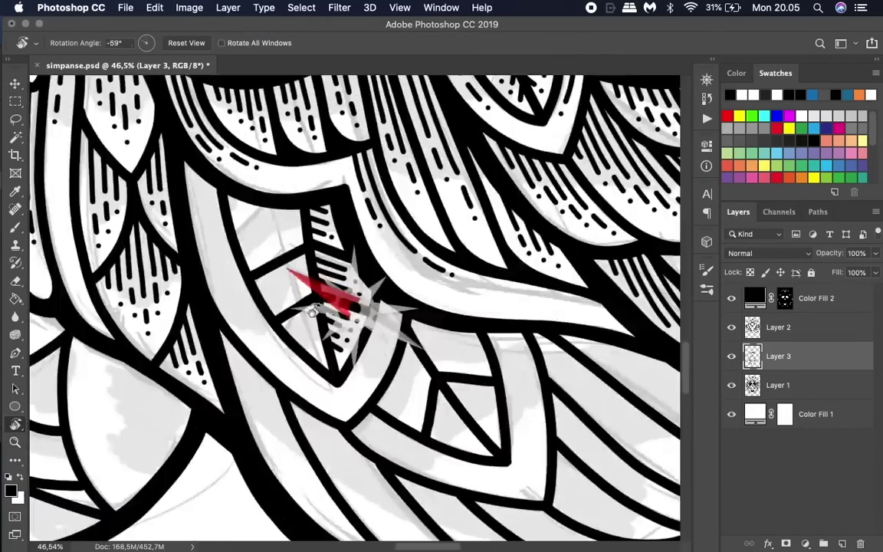
pyautogui.scroll(5, 408, 270)
pyautogui.press('b')
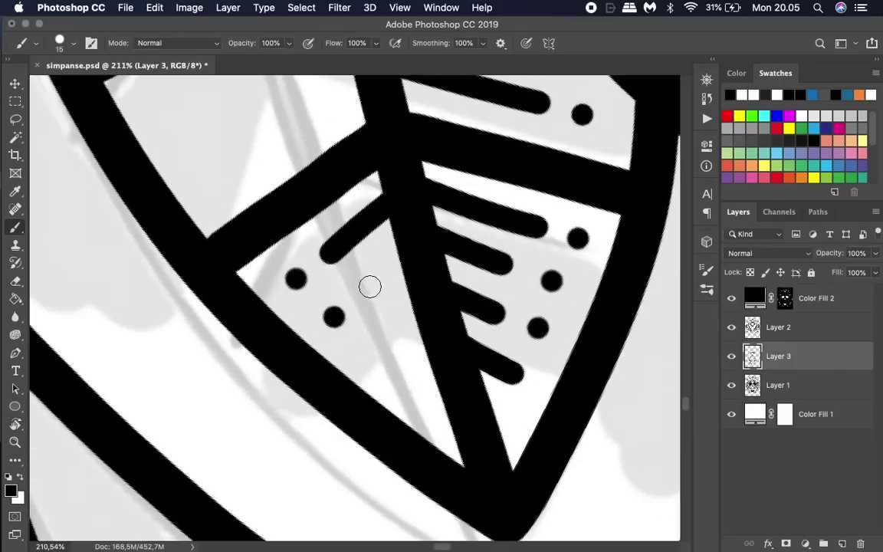
pyautogui.click(371, 350)
pyautogui.scroll(4, 346, 351)
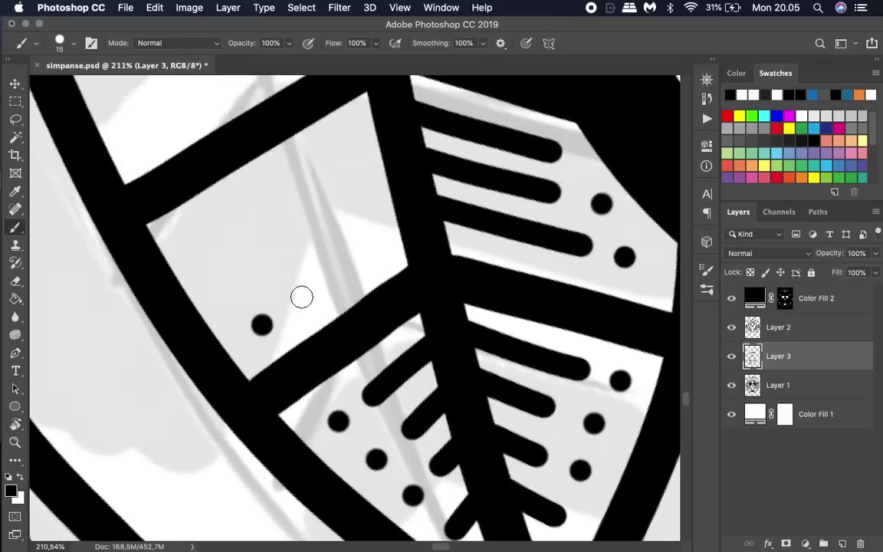
pyautogui.moveTo(244, 274); pyautogui.dragTo(325, 231)
pyautogui.hotkey('ctrl', 'z')
pyautogui.moveTo(300, 292); pyautogui.dragTo(335, 270)
pyautogui.moveTo(368, 244); pyautogui.dragTo(397, 225)
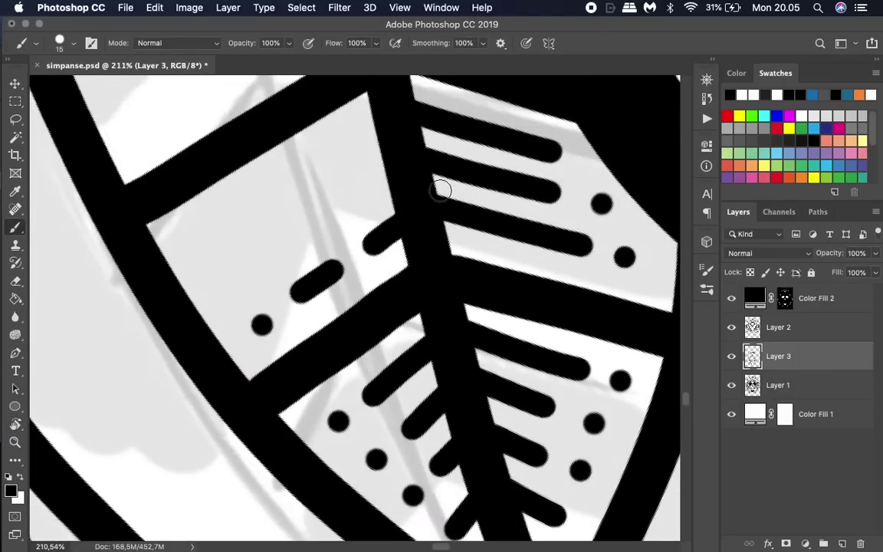
# Step: Fill the area left of the spine with dots and four short dashes
pyautogui.click(238, 282)
pyautogui.moveTo(273, 253); pyautogui.dragTo(317, 227)
pyautogui.moveTo(247, 207); pyautogui.dragTo(288, 184)
pyautogui.moveTo(346, 201); pyautogui.dragTo(376, 178)
pyautogui.click(216, 233)
pyautogui.moveTo(320, 160); pyautogui.dragTo(374, 138)
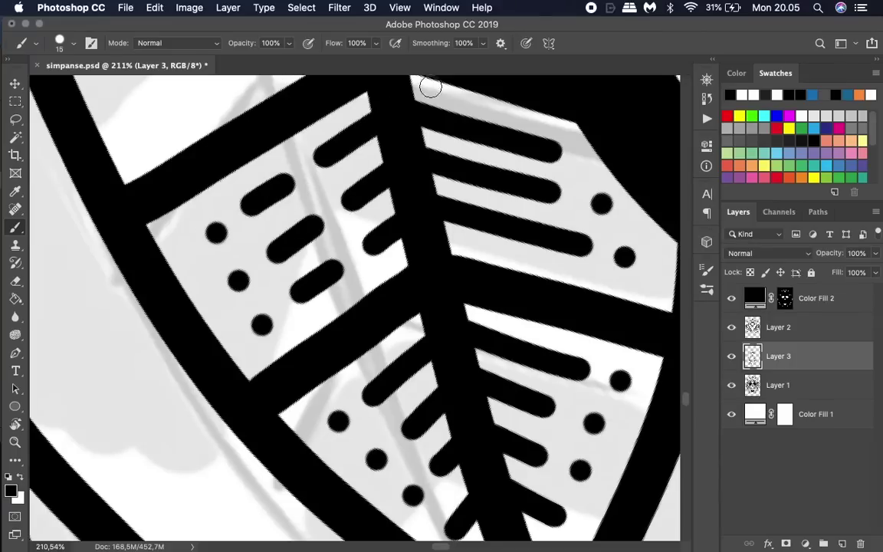
pyautogui.scroll(5, 431, 87)
# Step: Hatch the upper section with dots and short dashes, undoing two stray strokes
pyautogui.click(183, 312)
pyautogui.moveTo(198, 262); pyautogui.dragTo(337, 178)
pyautogui.hotkey('ctrl', 'z')
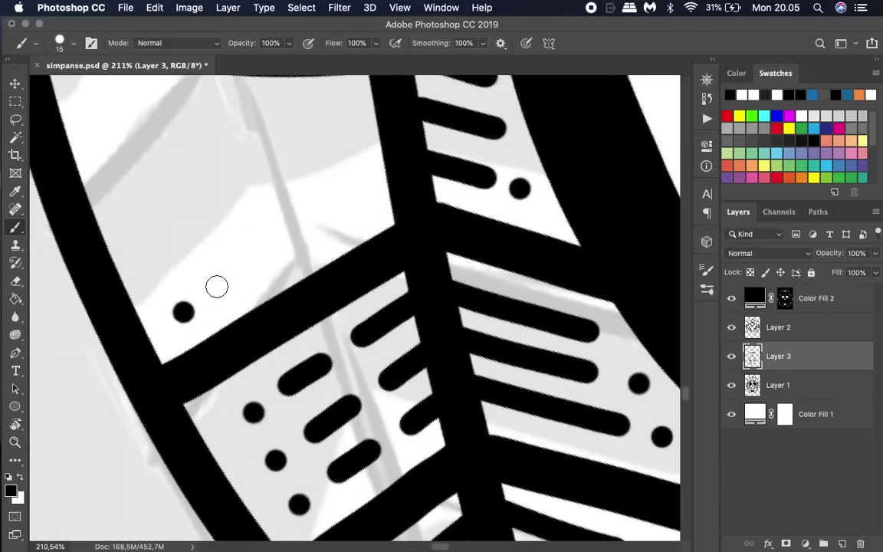
pyautogui.click(213, 230)
pyautogui.moveTo(210, 284); pyautogui.dragTo(380, 199)
pyautogui.moveTo(305, 229)
pyautogui.mouseDown()
pyautogui.moveTo(286, 310)
pyautogui.moveTo(260, 301)
pyautogui.moveTo(332, 259)
pyautogui.mouseUp()
pyautogui.click(279, 286)
pyautogui.moveTo(373, 224); pyautogui.dragTo(447, 189)
pyautogui.hotkey('ctrl', 'z')
# Step: Add dashes to the right-hand section and a dot-led row of short dashes
pyautogui.moveTo(373, 224); pyautogui.dragTo(447, 188)
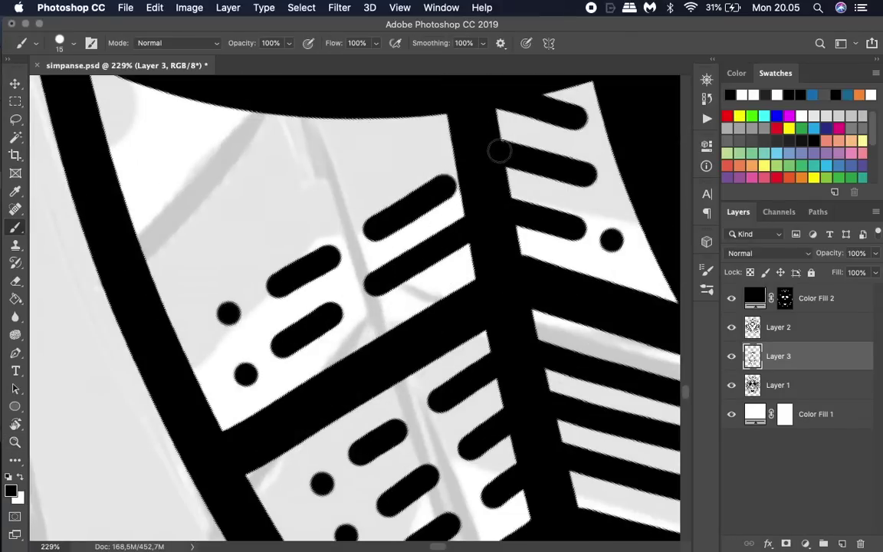
pyautogui.moveTo(331, 191); pyautogui.dragTo(434, 132)
pyautogui.scroll(3, 410, 273)
pyautogui.click(237, 259)
pyautogui.moveTo(302, 281); pyautogui.dragTo(331, 268)
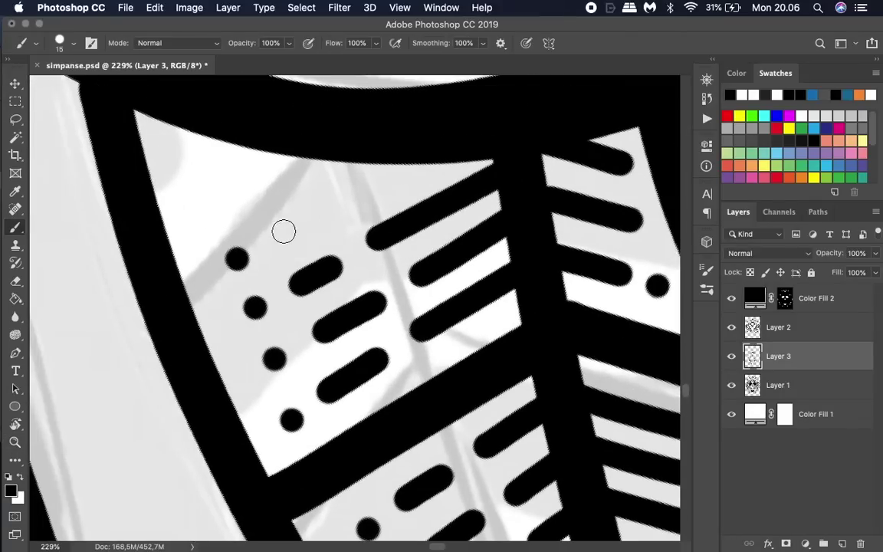
pyautogui.moveTo(283, 228); pyautogui.dragTo(380, 174)
pyautogui.moveTo(317, 148)
pyautogui.mouseDown()
pyautogui.moveTo(419, 328)
pyautogui.moveTo(412, 287)
pyautogui.moveTo(365, 286)
pyautogui.moveTo(455, 205)
pyautogui.mouseUp()
# Step: In a rotated view, paint parallel diagonal dashes and a dot in the next section
pyautogui.press('r')
pyautogui.press('z')
pyautogui.press('b')
pyautogui.moveTo(311, 194); pyautogui.dragTo(345, 135)
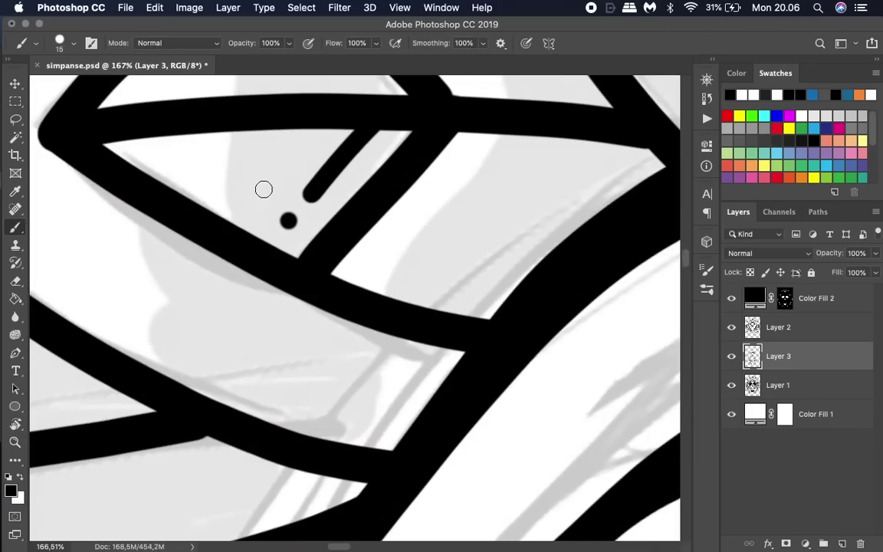
pyautogui.click(260, 192)
pyautogui.moveTo(282, 169); pyautogui.dragTo(307, 136)
pyautogui.moveTo(211, 143); pyautogui.dragTo(242, 117)
pyautogui.moveTo(161, 148); pyautogui.dragTo(188, 120)
# Step: Hatch the lower section with up-right diagonal dashes, removing an extra dot
pyautogui.press('r')
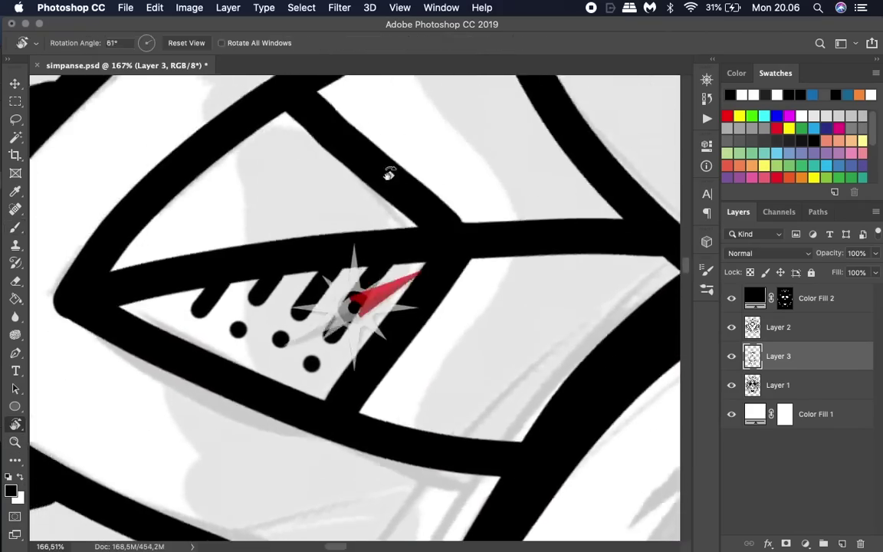
pyautogui.moveTo(388, 173); pyautogui.dragTo(429, 312)
pyautogui.press('b')
pyautogui.moveTo(285, 351); pyautogui.dragTo(296, 346)
pyautogui.click(309, 335)
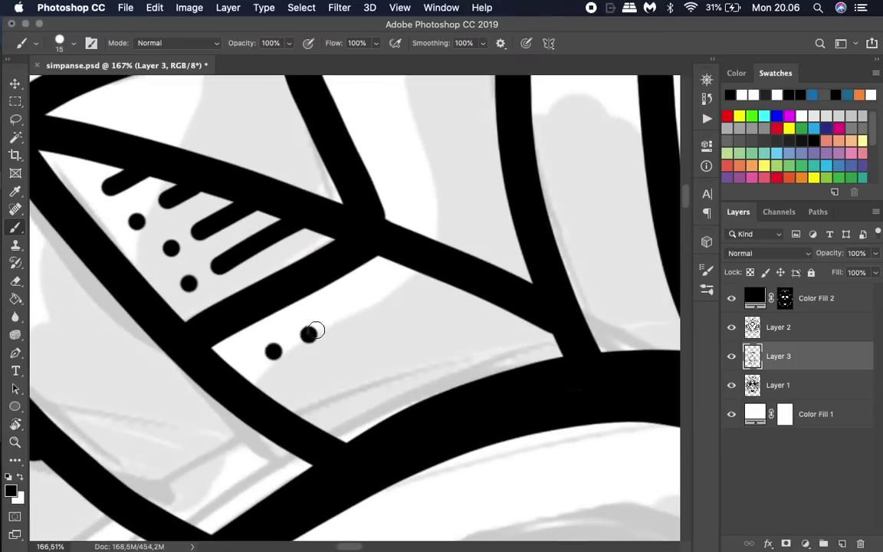
pyautogui.hotkey('ctrl', 'z')
pyautogui.moveTo(368, 301); pyautogui.dragTo(403, 269)
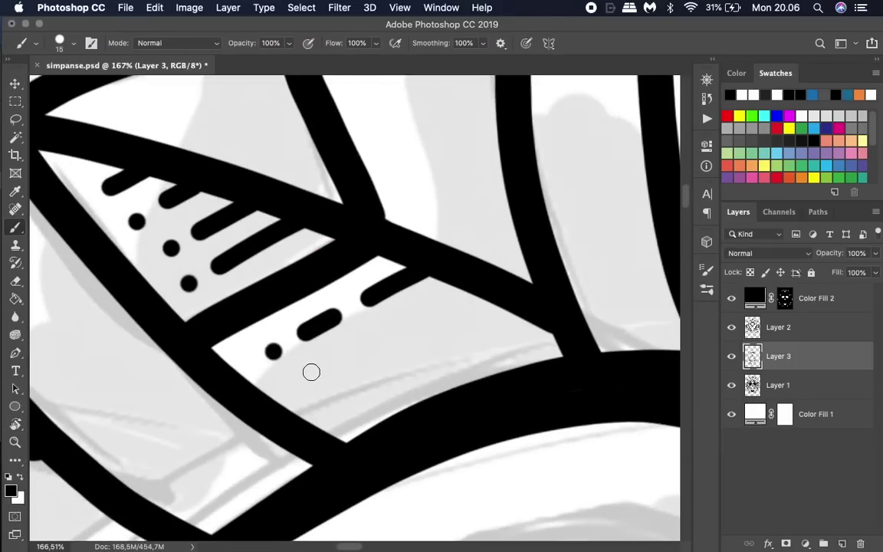
pyautogui.moveTo(366, 299); pyautogui.dragTo(422, 279)
# Step: Add a dot below the dashes and extend the diagonal dash rows up-right
pyautogui.click(342, 402)
pyautogui.moveTo(332, 365); pyautogui.dragTo(373, 343)
pyautogui.moveTo(377, 383); pyautogui.dragTo(418, 363)
pyautogui.moveTo(400, 322); pyautogui.dragTo(449, 301)
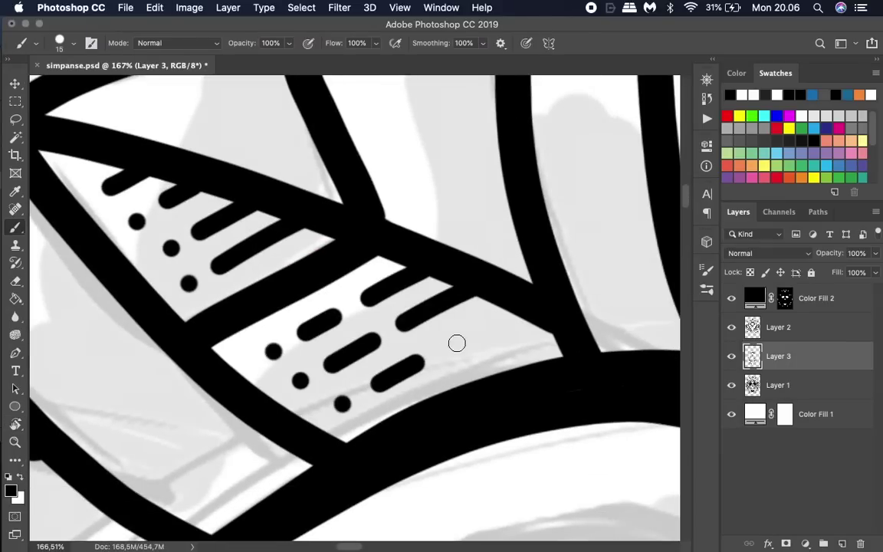
pyautogui.moveTo(447, 351); pyautogui.dragTo(498, 316)
pyautogui.scroll(3, 460, 345)
pyautogui.moveTo(358, 355); pyautogui.dragTo(532, 236)
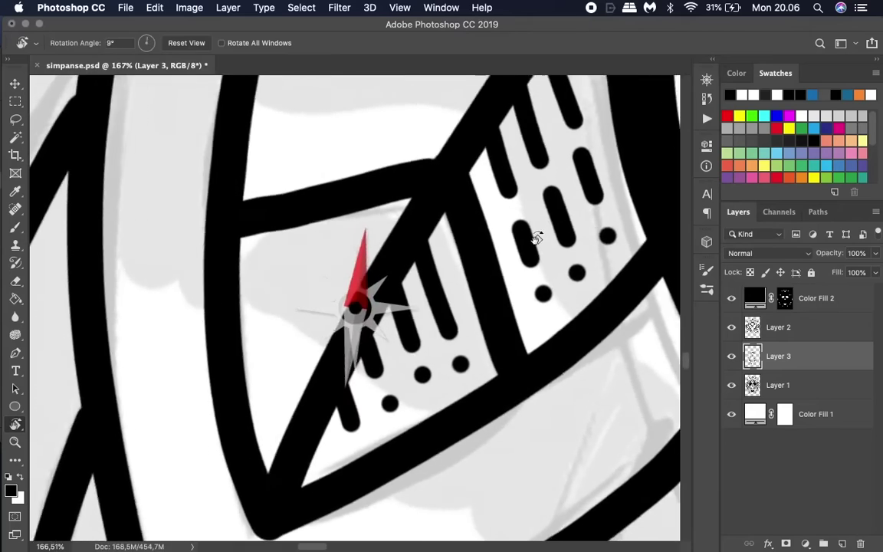
# Step: Fill the grey section with diagonal dashes and two dots
pyautogui.moveTo(313, 294); pyautogui.dragTo(350, 406)
pyautogui.click(247, 310)
pyautogui.moveTo(309, 282); pyautogui.dragTo(429, 242)
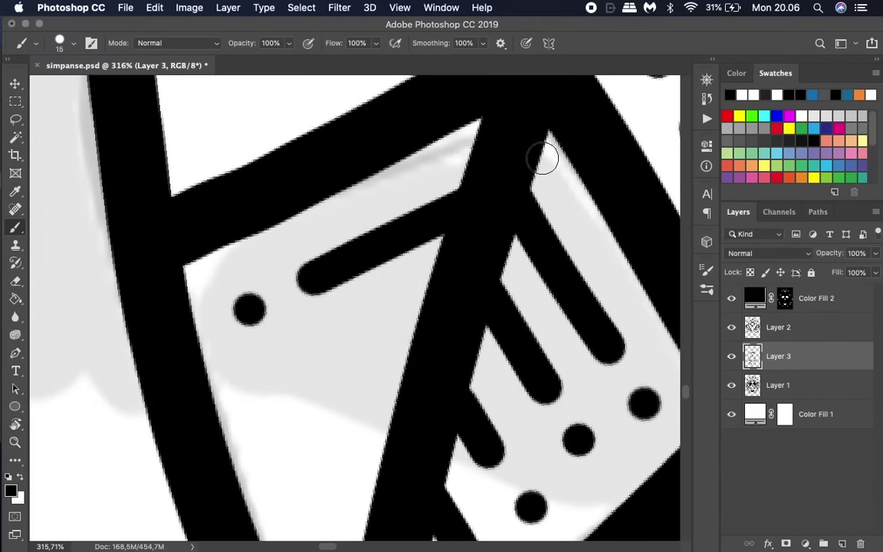
pyautogui.moveTo(544, 155); pyautogui.dragTo(541, 128)
pyautogui.click(269, 366)
pyautogui.moveTo(334, 341)
pyautogui.mouseDown()
pyautogui.moveTo(375, 247)
pyautogui.moveTo(353, 268)
pyautogui.moveTo(420, 305)
pyautogui.moveTo(343, 442)
pyautogui.mouseUp()
pyautogui.press('z')
pyautogui.scroll(3, 343, 443)
pyautogui.press('b')
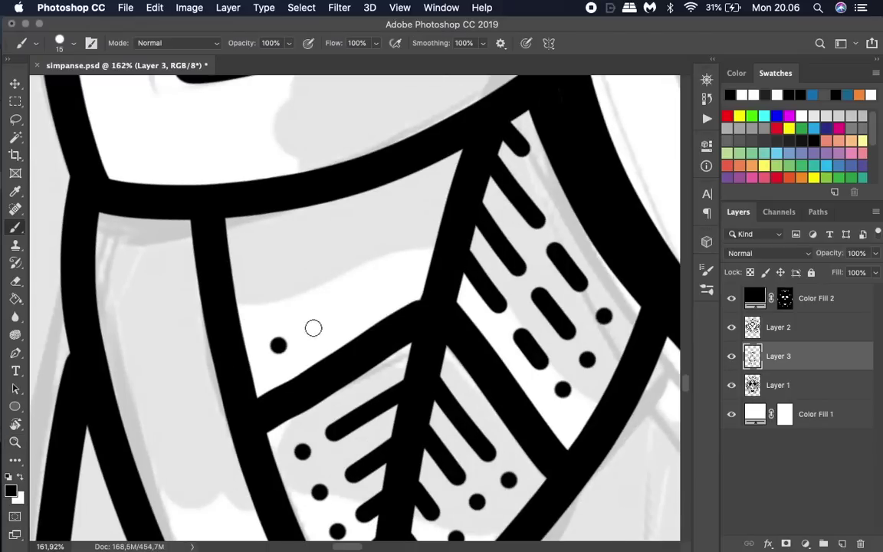
# Step: Paint dashes and a dot left of the central stripe, then zoom out to the whole face
pyautogui.moveTo(302, 328); pyautogui.dragTo(424, 263)
pyautogui.click(278, 299)
pyautogui.moveTo(306, 282); pyautogui.dragTo(432, 217)
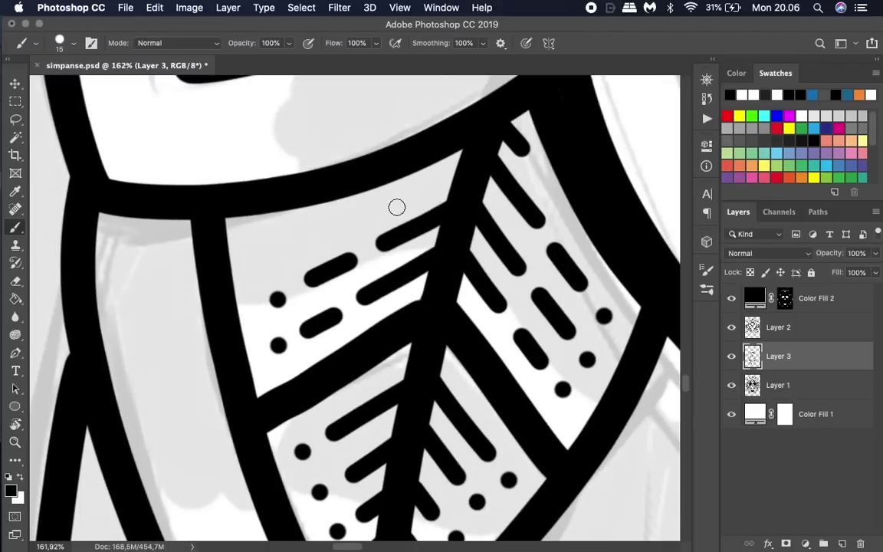
pyautogui.hotkey('ctrl', 'z')
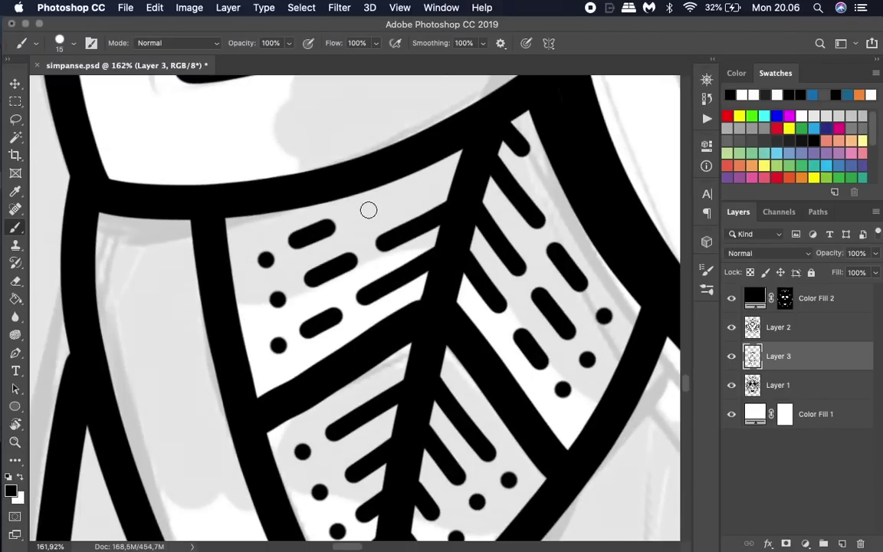
pyautogui.hotkey('ctrl', 'z')
pyautogui.press('r')
pyautogui.scroll(-5, 460, 299)
# Step: Straighten, zoom and tilt the view to bring the left fur's grey bands into position
pyautogui.scroll(-3, 462, 298)
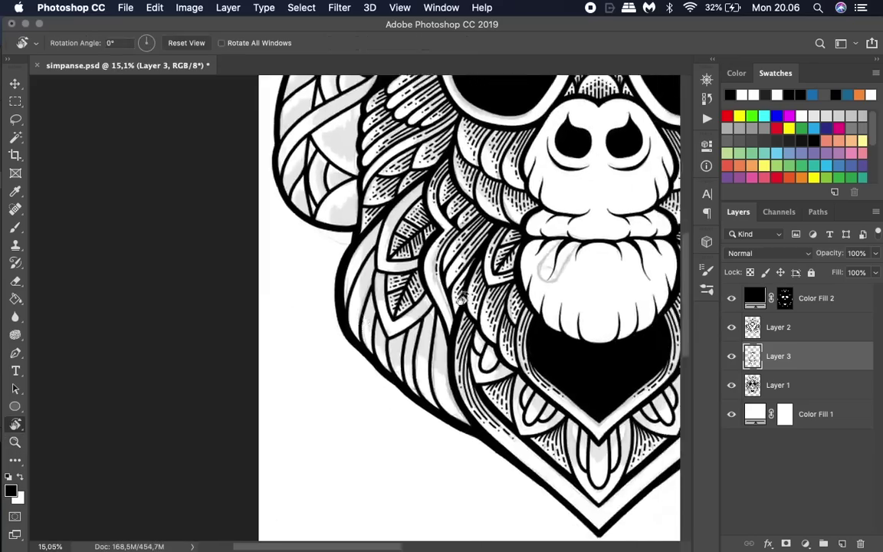
pyautogui.moveTo(461, 298); pyautogui.dragTo(399, 230)
pyautogui.press('z')
pyautogui.scroll(-3, 284, 192)
pyautogui.scroll(5, 285, 193)
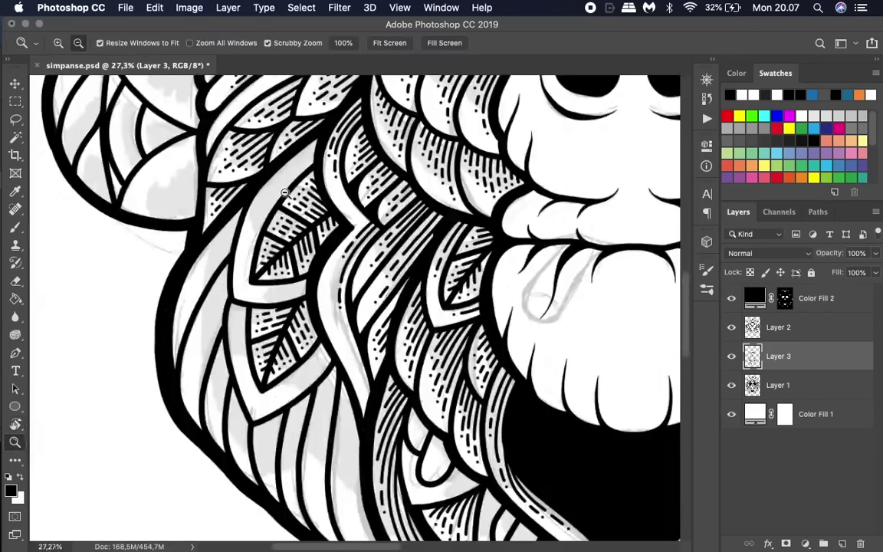
pyautogui.scroll(5, 284, 192)
pyautogui.press('b')
pyautogui.scroll(3, 208, 299)
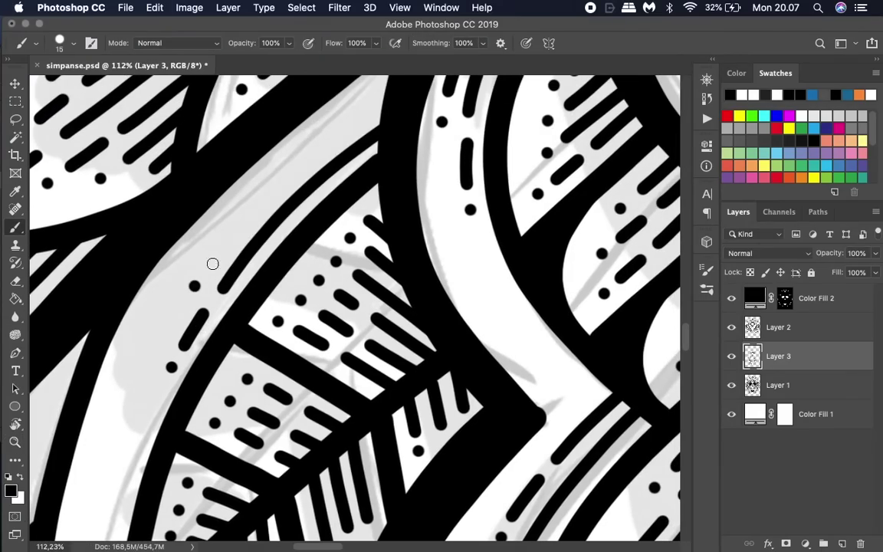
pyautogui.scroll(3, 213, 263)
pyautogui.press('z')
pyautogui.scroll(-2, 270, 247)
pyautogui.scroll(-5, 270, 246)
pyautogui.press('r')
pyautogui.moveTo(270, 246)
pyautogui.mouseDown()
pyautogui.moveTo(365, 257)
pyautogui.moveTo(335, 296)
pyautogui.mouseUp()
pyautogui.scroll(6, 345, 292)
pyautogui.press('b')
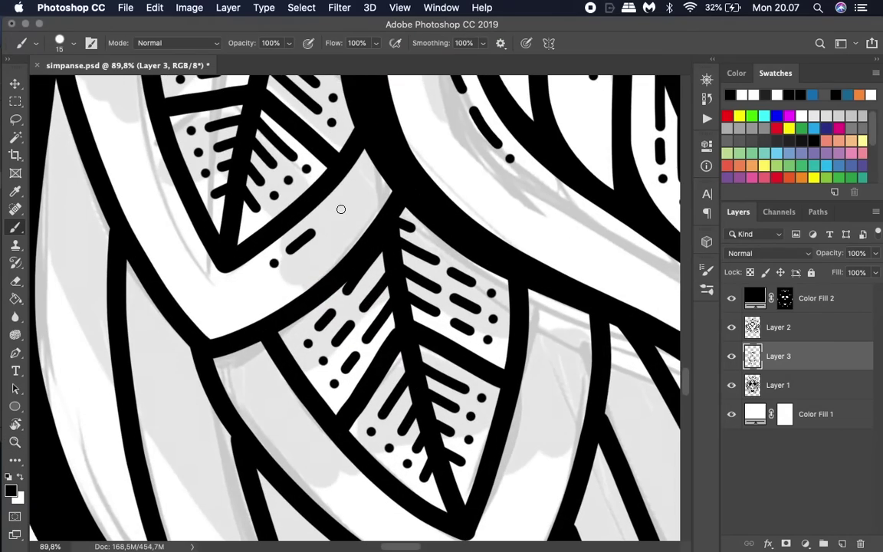
# Step: Ink a long dash parallel to the existing dashes in the grey band
pyautogui.scroll(-3, 339, 306)
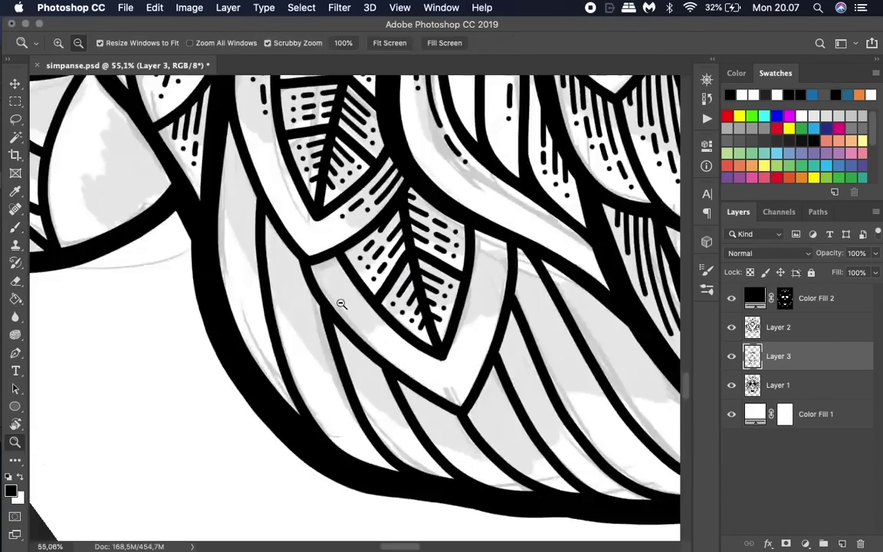
pyautogui.moveTo(339, 306); pyautogui.dragTo(404, 315)
pyautogui.scroll(5, 370, 199)
pyautogui.scroll(2, 324, 312)
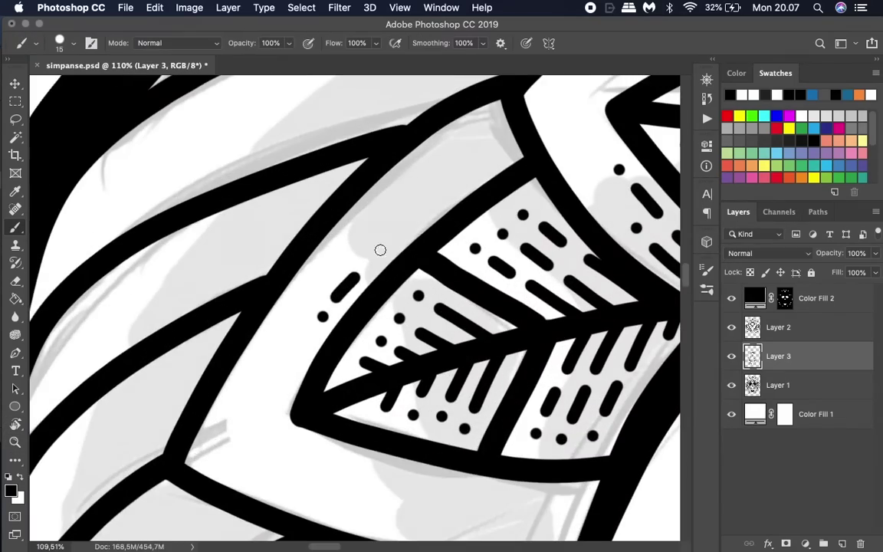
pyautogui.moveTo(381, 250)
pyautogui.mouseDown()
pyautogui.moveTo(335, 294)
pyautogui.moveTo(465, 200)
pyautogui.moveTo(288, 333)
pyautogui.mouseUp()
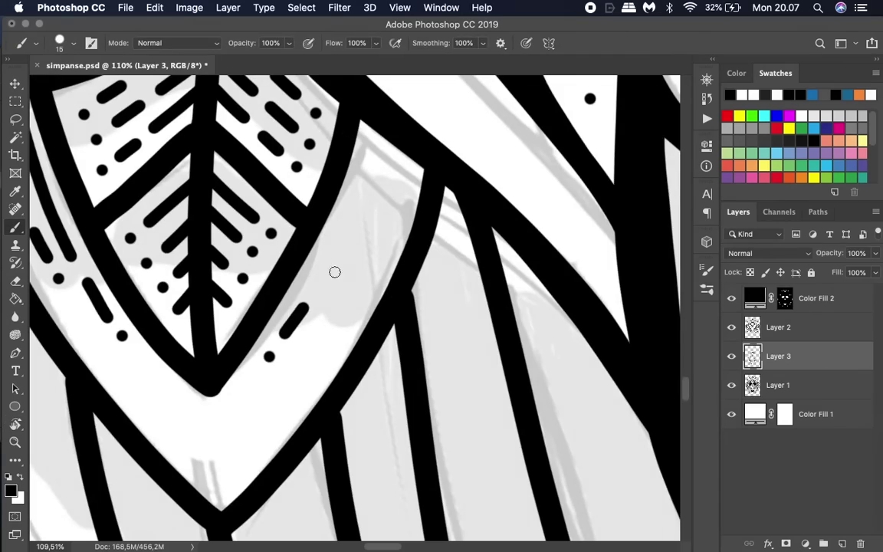
pyautogui.moveTo(334, 272)
pyautogui.mouseDown()
pyautogui.moveTo(459, 260)
pyautogui.moveTo(358, 246)
pyautogui.mouseUp()
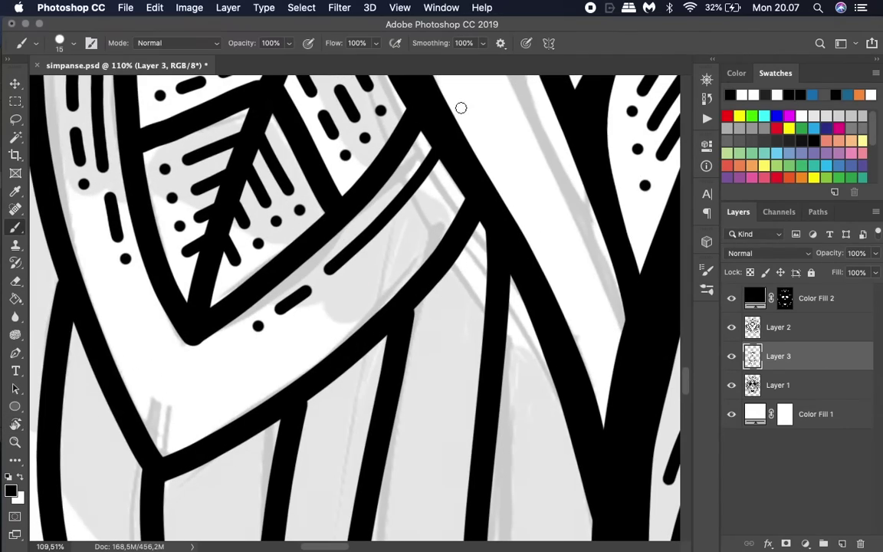
pyautogui.moveTo(463, 139)
pyautogui.mouseDown()
pyautogui.moveTo(375, 321)
pyautogui.moveTo(434, 349)
pyautogui.moveTo(420, 294)
pyautogui.mouseUp()
pyautogui.press('Escape')
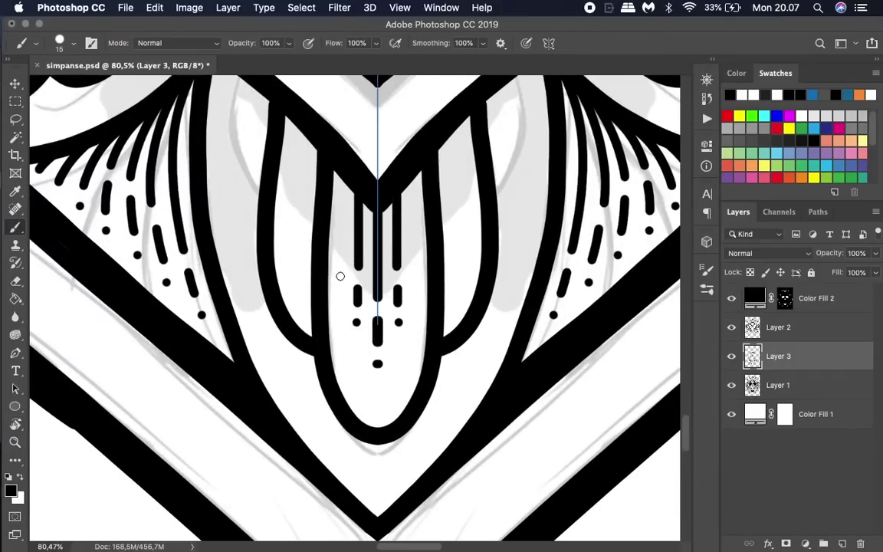
# Step: Reset the view upright and ink short strokes below the pill shape, undoing a misplaced one
pyautogui.press('z')
pyautogui.moveTo(341, 276); pyautogui.dragTo(358, 241)
pyautogui.press('z')
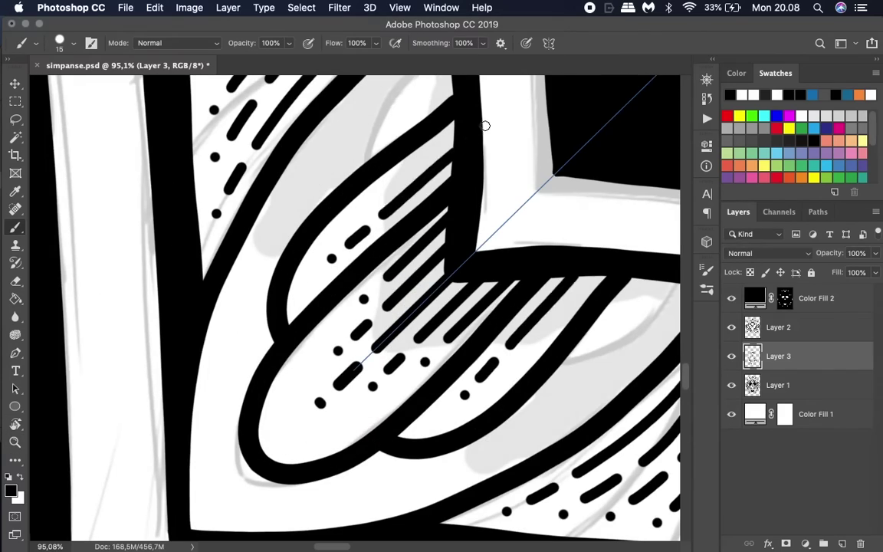
pyautogui.moveTo(401, 204)
pyautogui.mouseDown()
pyautogui.moveTo(378, 272)
pyautogui.moveTo(443, 317)
pyautogui.moveTo(369, 337)
pyautogui.moveTo(487, 292)
pyautogui.moveTo(429, 306)
pyautogui.mouseUp()
pyautogui.press('r')
pyautogui.press('z')
pyautogui.press('b')
pyautogui.press('r')
pyautogui.press('b')
pyautogui.moveTo(369, 297); pyautogui.dragTo(403, 343)
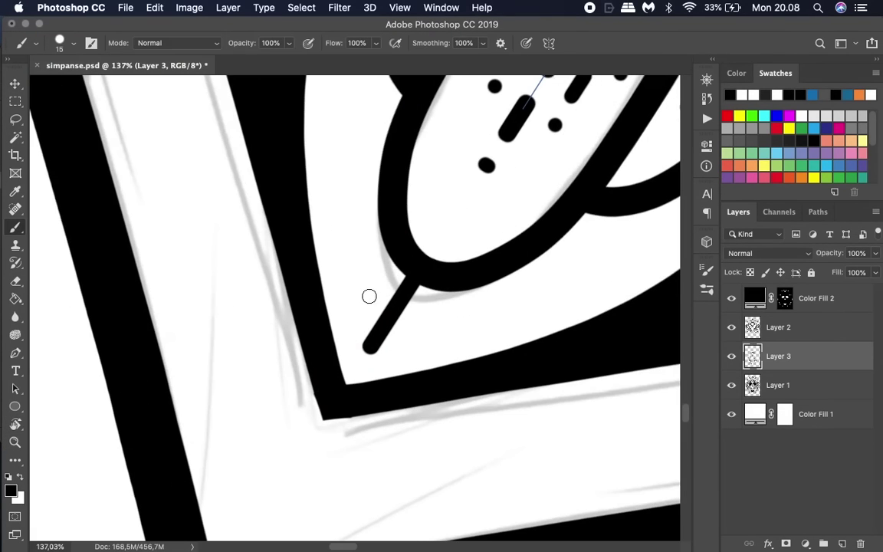
pyautogui.moveTo(355, 258); pyautogui.dragTo(391, 330)
pyautogui.hotkey('ctrl', 'z')
pyautogui.hotkey('ctrl', 'z')
pyautogui.hotkey('ctrl', 'z')
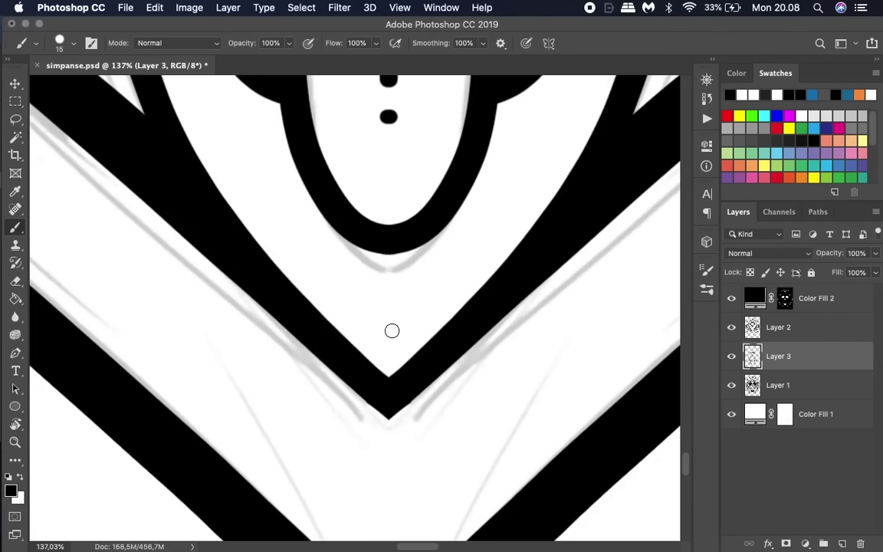
# Step: Paint mirrored drips and dots along the pill outline and the outer petal
pyautogui.moveTo(329, 230); pyautogui.dragTo(329, 244)
pyautogui.click(322, 265)
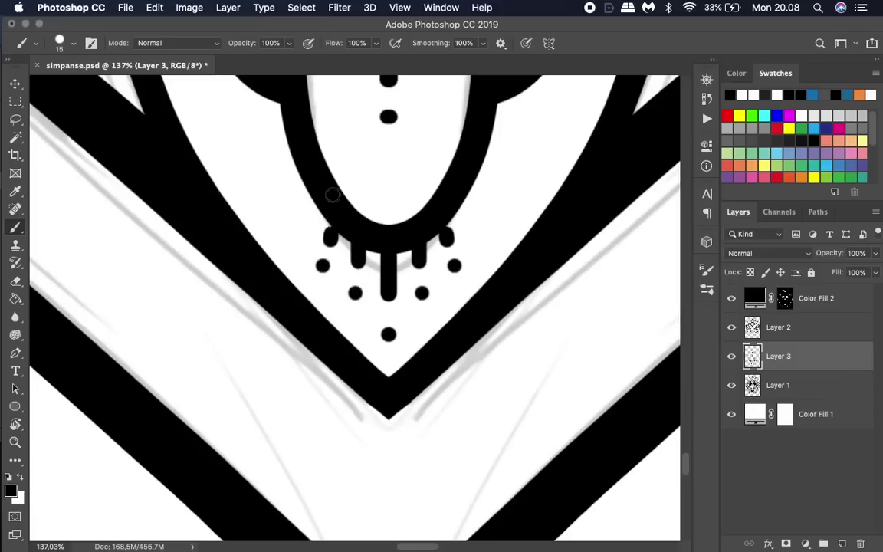
pyautogui.scroll(6, 277, 164)
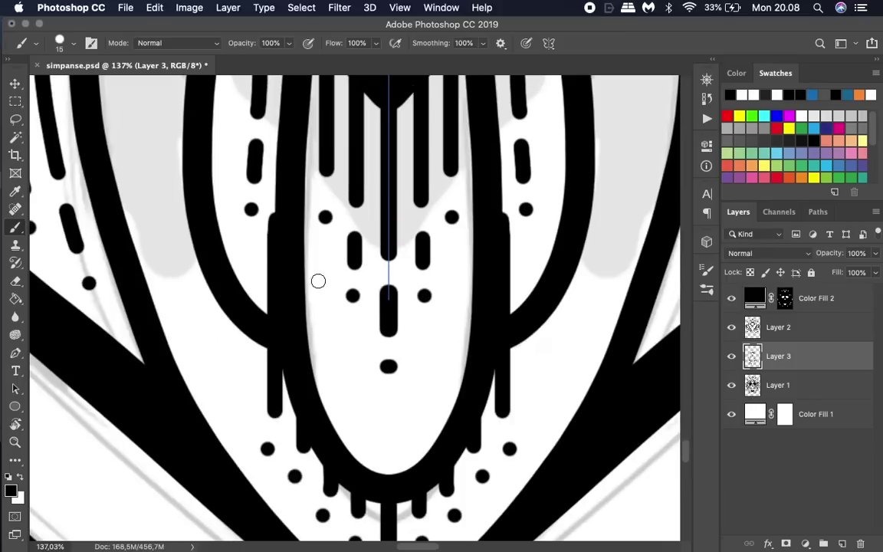
pyautogui.moveTo(269, 418); pyautogui.dragTo(269, 349)
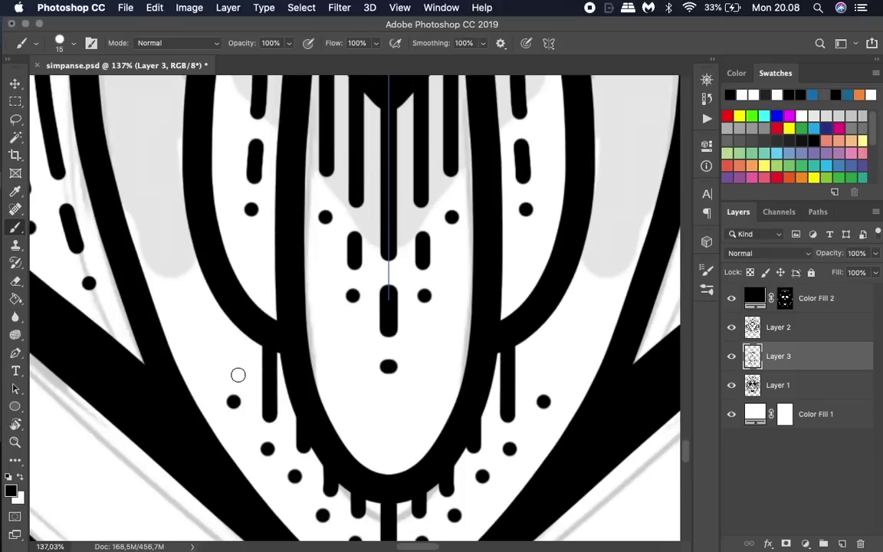
pyautogui.click(202, 350)
pyautogui.moveTo(236, 375)
pyautogui.mouseDown()
pyautogui.moveTo(236, 331)
pyautogui.moveTo(203, 301)
pyautogui.mouseUp()
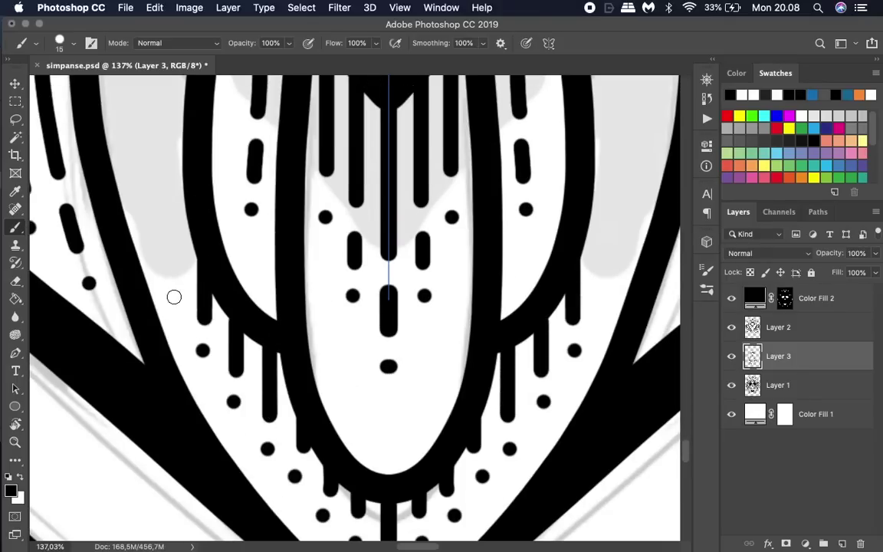
pyautogui.moveTo(161, 228); pyautogui.dragTo(160, 101)
# Step: Rotate the canvas and extend a short dash into a long stroke along the hatched band
pyautogui.press('r')
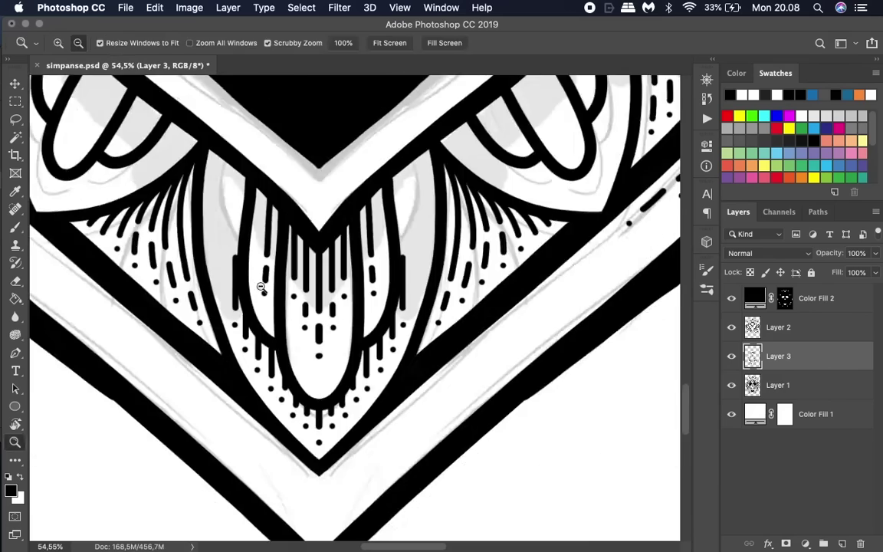
pyautogui.moveTo(260, 286)
pyautogui.mouseDown()
pyautogui.moveTo(346, 204)
pyautogui.moveTo(302, 192)
pyautogui.mouseUp()
pyautogui.press('b')
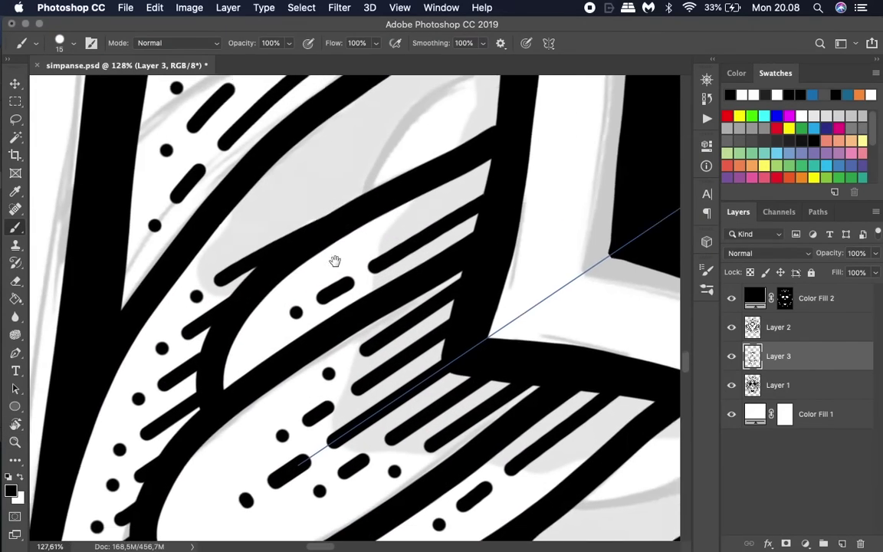
pyautogui.moveTo(335, 259); pyautogui.dragTo(288, 232)
pyautogui.moveTo(337, 206); pyautogui.dragTo(287, 222)
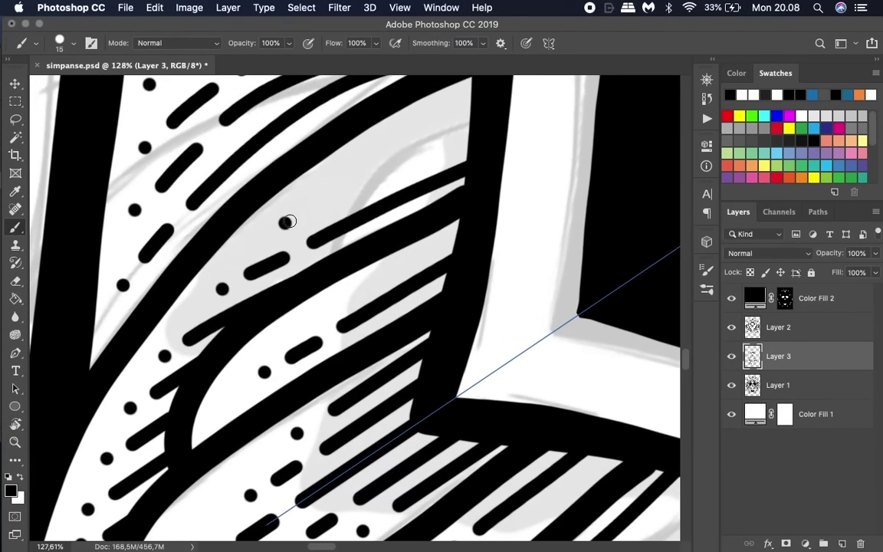
pyautogui.moveTo(464, 144); pyautogui.dragTo(376, 175)
# Step: Lengthen a dot into a dash and add a dot inside the pill shape
pyautogui.press('r')
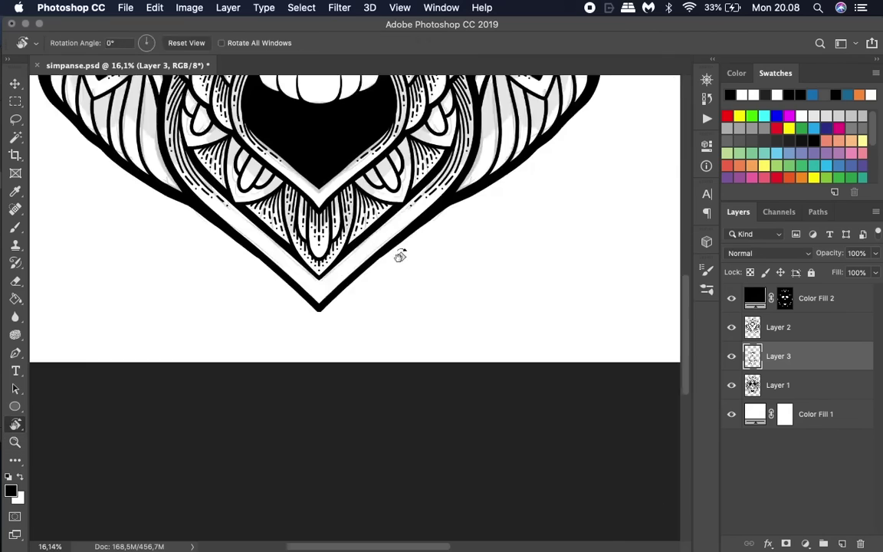
pyautogui.moveTo(400, 252)
pyautogui.mouseDown()
pyautogui.moveTo(414, 256)
pyautogui.moveTo(413, 217)
pyautogui.mouseUp()
pyautogui.press('z')
pyautogui.press('b')
pyautogui.scroll(5, 288, 231)
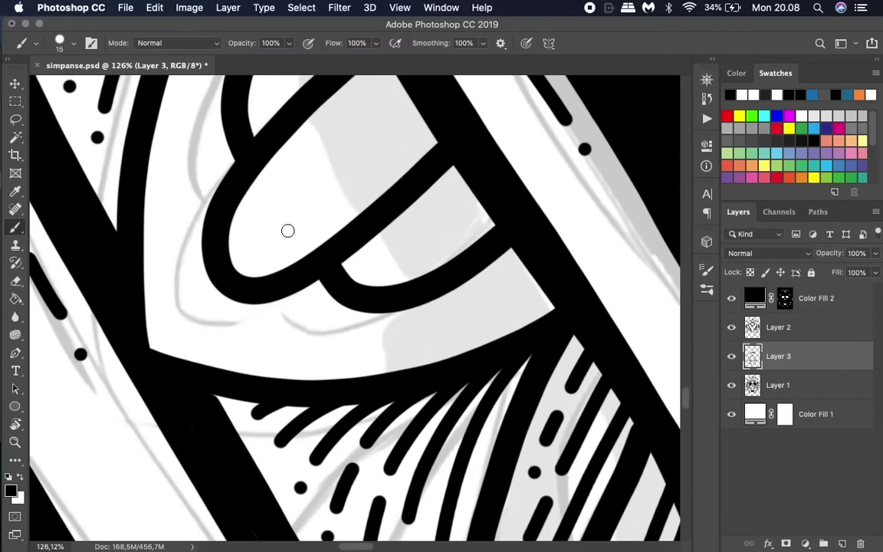
pyautogui.scroll(5, 283, 211)
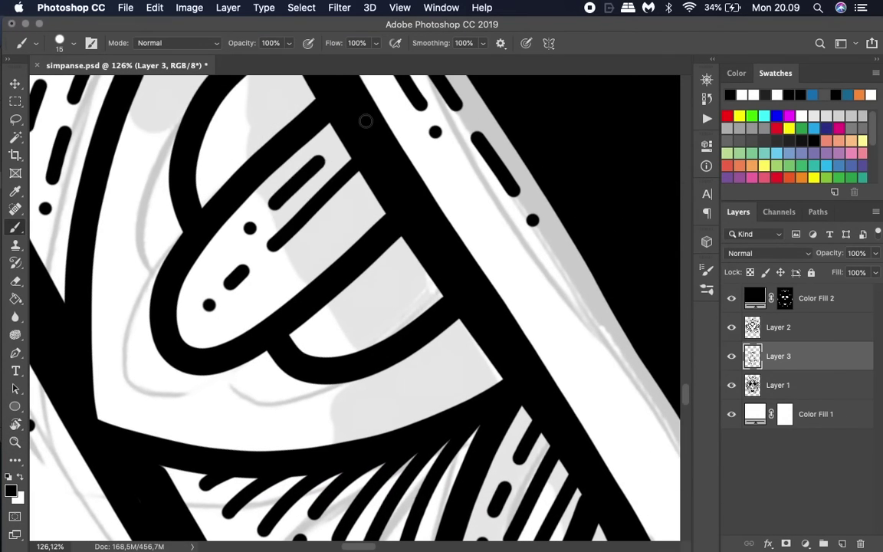
pyautogui.moveTo(291, 264); pyautogui.dragTo(305, 254)
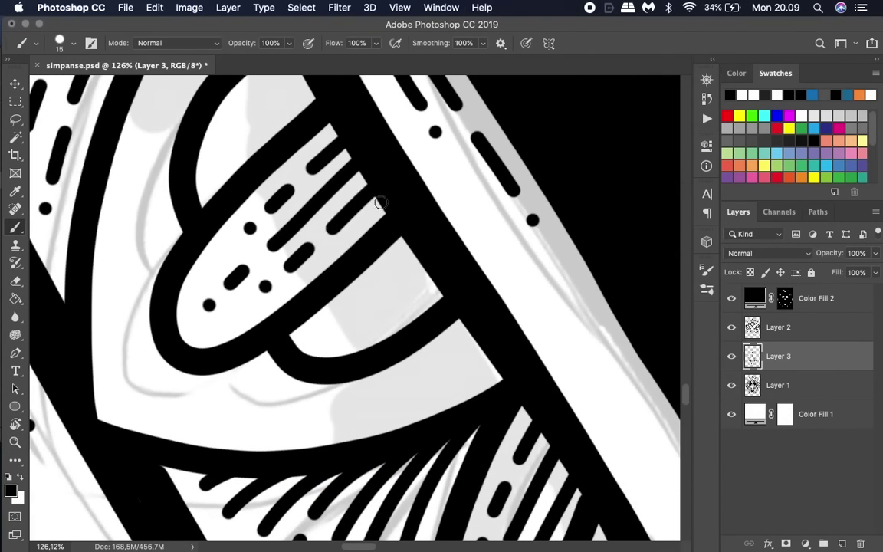
pyautogui.scroll(-2, 316, 261)
pyautogui.click(298, 299)
# Step: Ink a dash along the pill's upper outline, then a short dash and a row of dots beneath it
pyautogui.scroll(5, 418, 223)
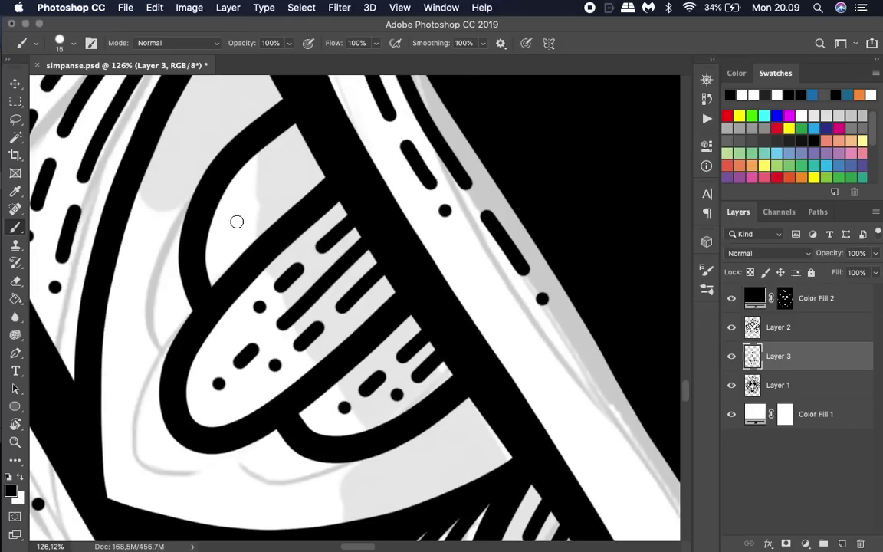
pyautogui.moveTo(226, 196); pyautogui.dragTo(285, 142)
pyautogui.hotkey('ctrl', 'z')
pyautogui.moveTo(230, 193); pyautogui.dragTo(285, 142)
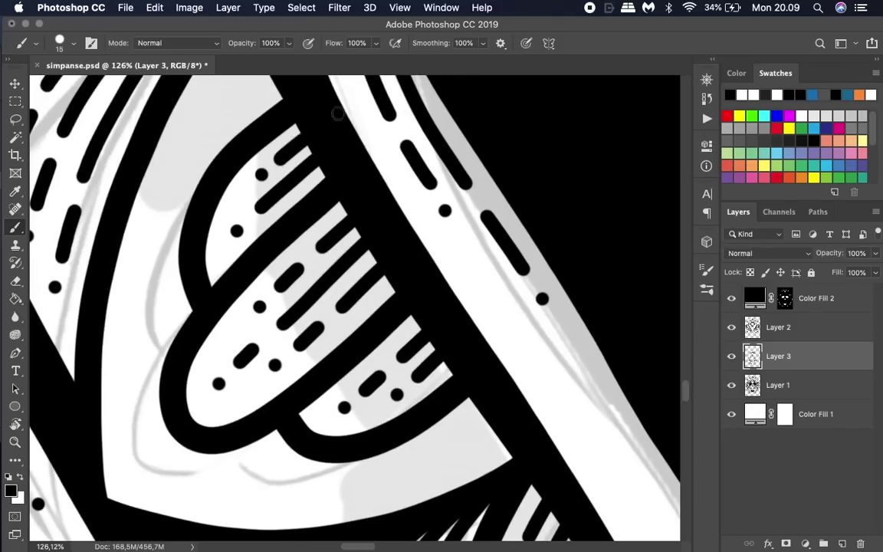
pyautogui.moveTo(338, 114)
pyautogui.mouseDown()
pyautogui.moveTo(248, 290)
pyautogui.moveTo(262, 230)
pyautogui.mouseUp()
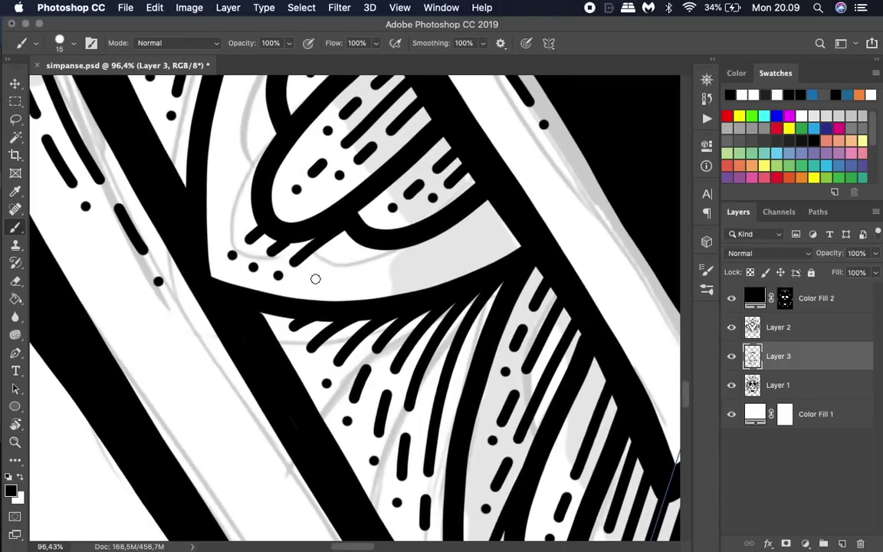
pyautogui.moveTo(340, 283); pyautogui.dragTo(318, 285)
pyautogui.click(341, 267)
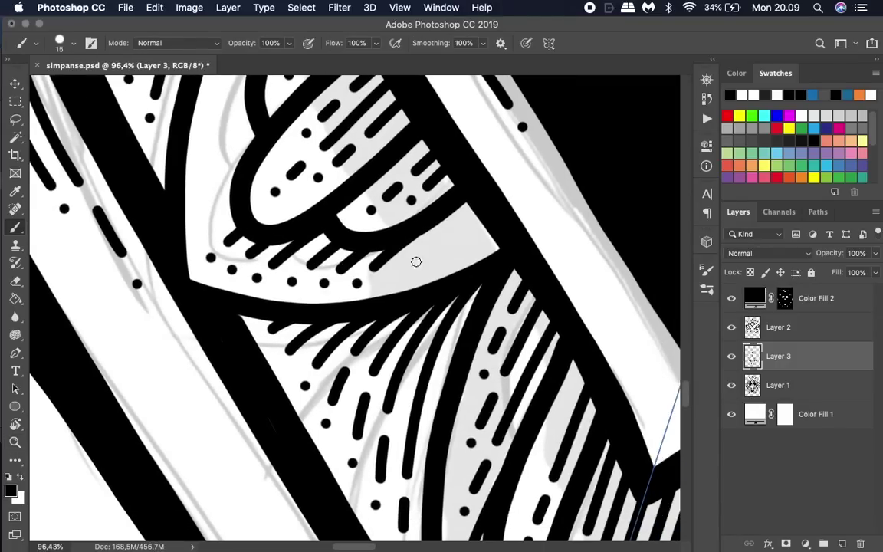
# Step: Add a short dash beside the pill and extra dots at the top of the dot column
pyautogui.moveTo(462, 247)
pyautogui.mouseDown()
pyautogui.moveTo(437, 252)
pyautogui.moveTo(472, 339)
pyautogui.mouseUp()
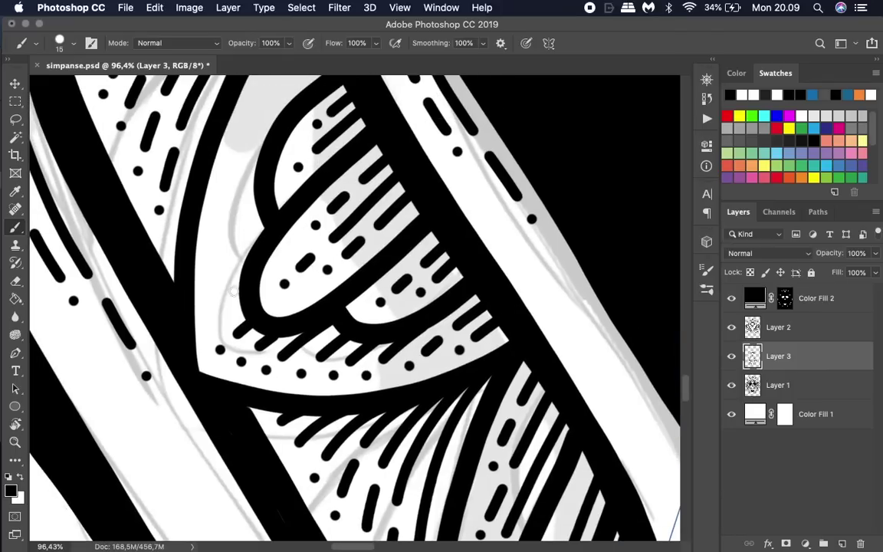
pyautogui.moveTo(227, 285); pyautogui.dragTo(244, 270)
pyautogui.moveTo(244, 270); pyautogui.dragTo(250, 332)
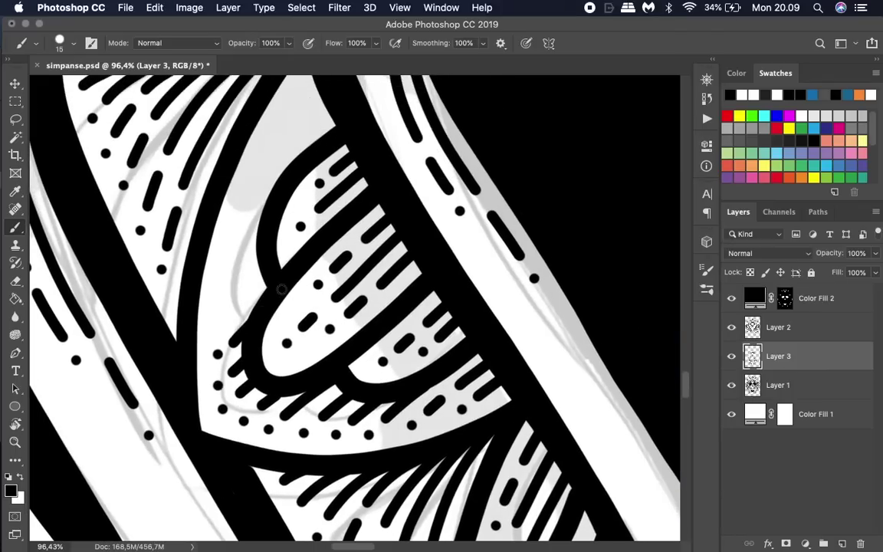
pyautogui.click(225, 261)
pyautogui.click(243, 254)
pyautogui.moveTo(243, 255); pyautogui.dragTo(253, 288)
pyautogui.click(240, 268)
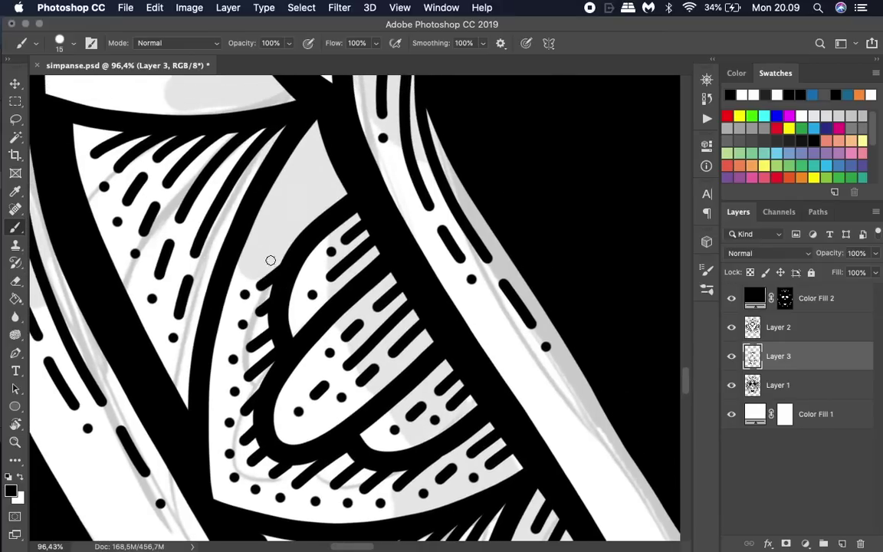
pyautogui.moveTo(340, 200); pyautogui.dragTo(329, 246)
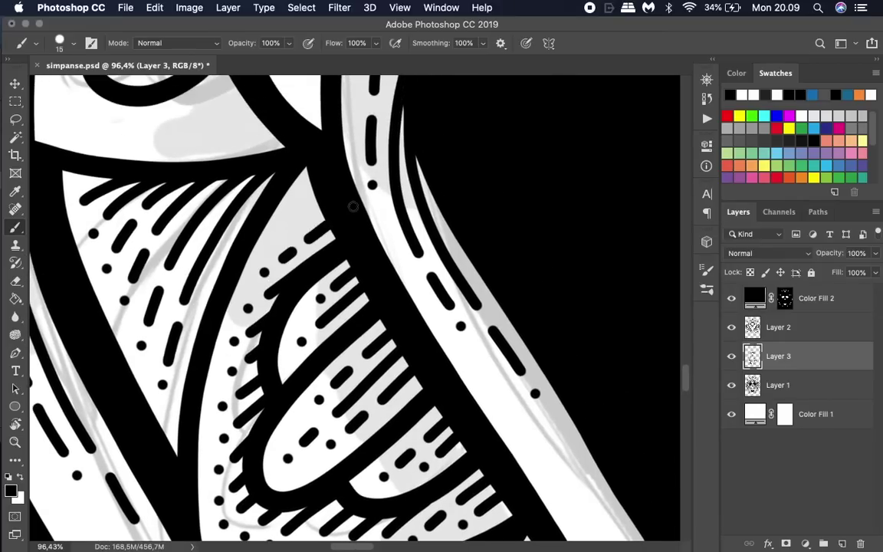
# Step: Zoom out to review the artwork, then zoom back in and stamp a small ink dot in the band
pyautogui.press('z')
pyautogui.scroll(-3, 286, 253)
pyautogui.scroll(-3, 329, 269)
pyautogui.scroll(-3, 360, 283)
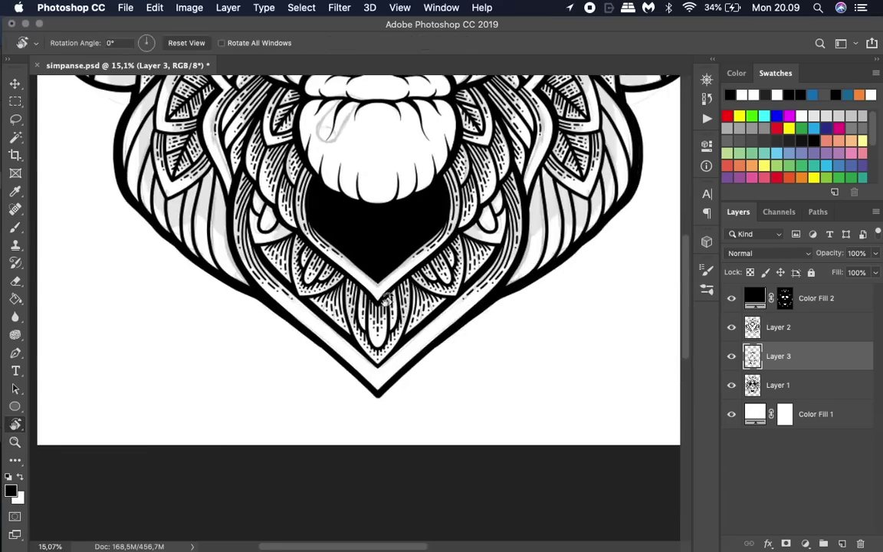
pyautogui.scroll(-3, 373, 291)
pyautogui.scroll(5, 374, 293)
pyautogui.press('r')
pyautogui.moveTo(373, 292); pyautogui.dragTo(394, 286)
pyautogui.press('Escape')
pyautogui.press('z')
pyautogui.scroll(10, 397, 177)
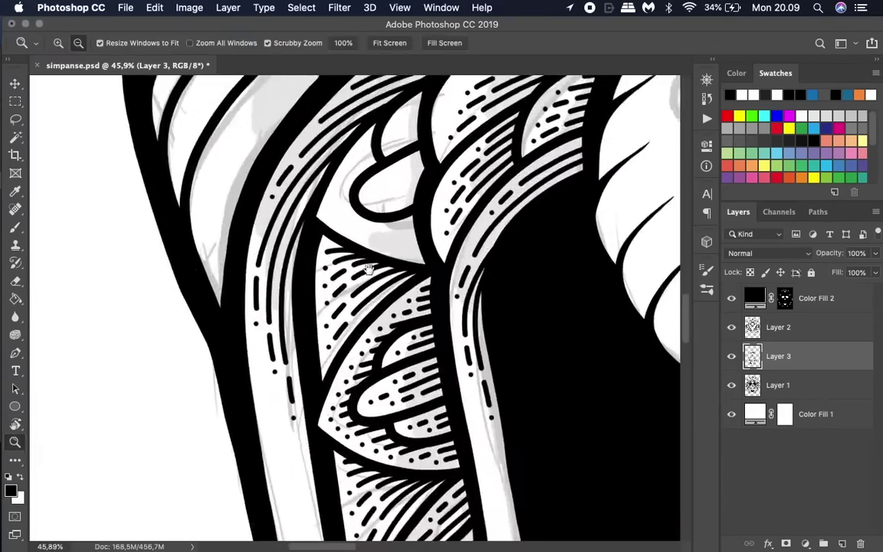
pyautogui.press('b')
pyautogui.click(345, 238)
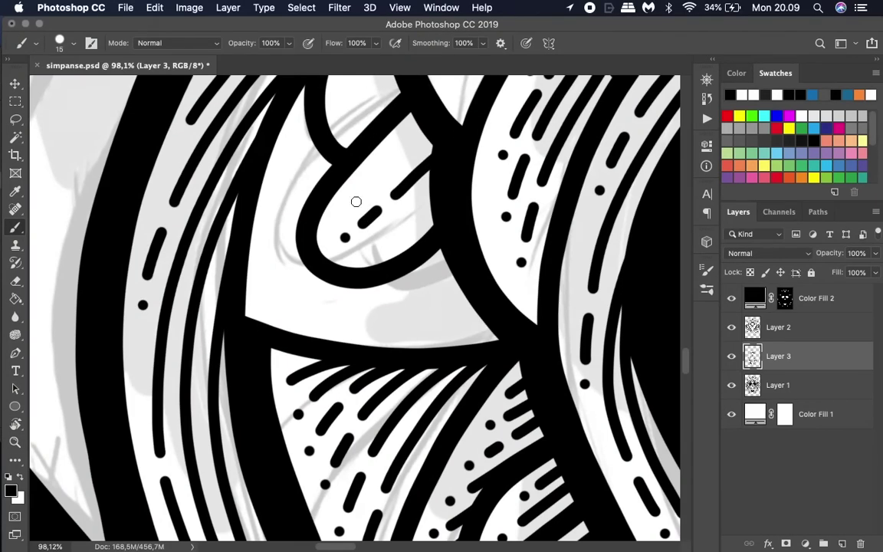
# Step: Ink a dash below the curled fur shape, then zoom out to the whole chimp
pyautogui.scroll(5, 404, 221)
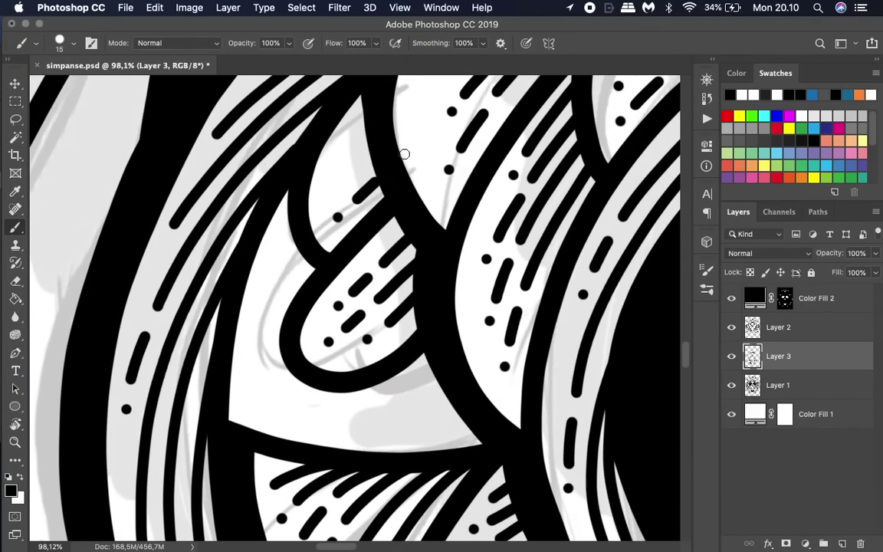
pyautogui.press('z')
pyautogui.scroll(-5, 390, 231)
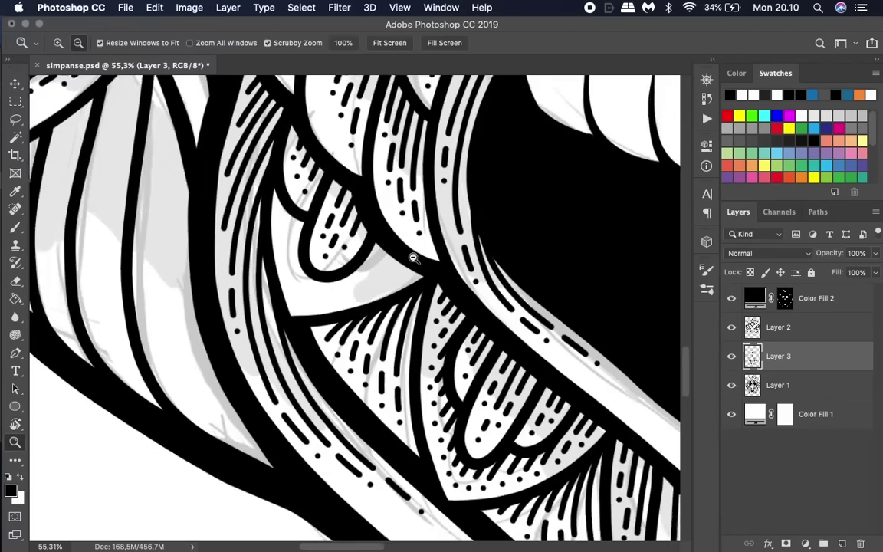
pyautogui.press('r')
pyautogui.moveTo(466, 262); pyautogui.dragTo(469, 329)
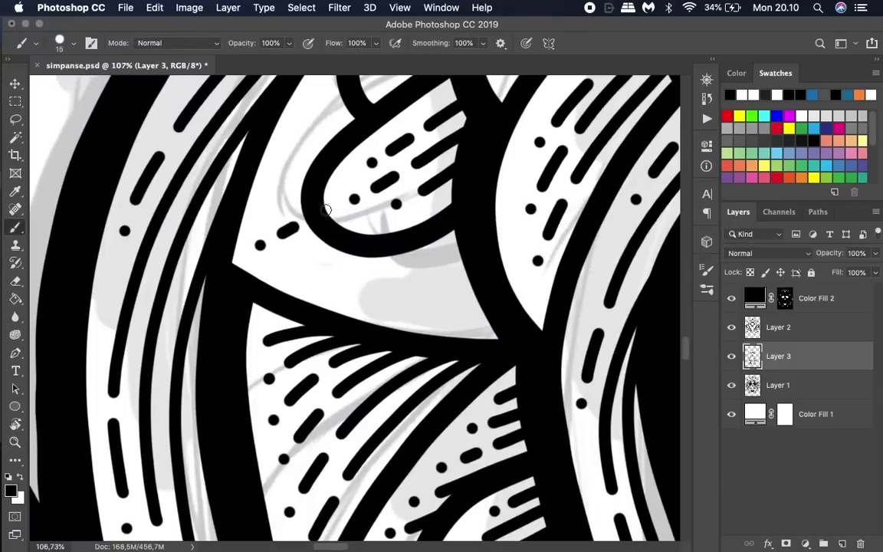
pyautogui.moveTo(362, 273); pyautogui.dragTo(410, 247)
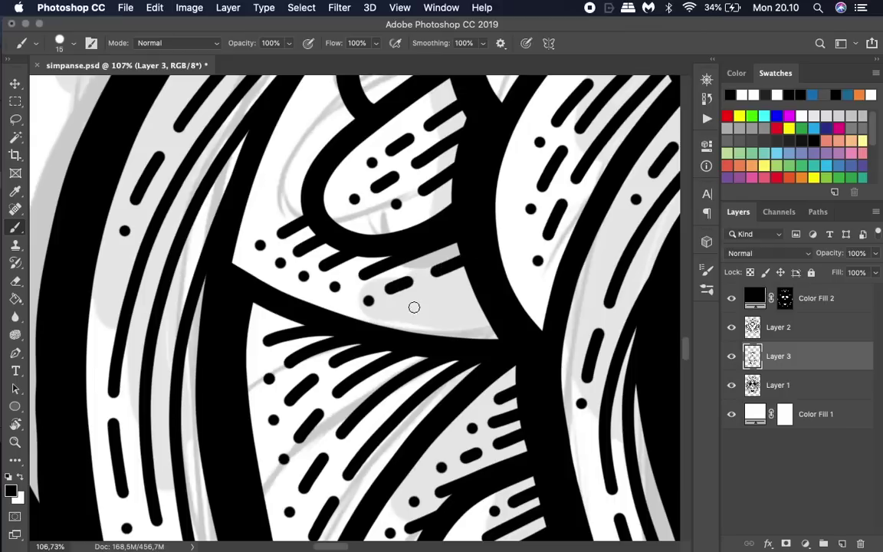
pyautogui.scroll(3, 307, 287)
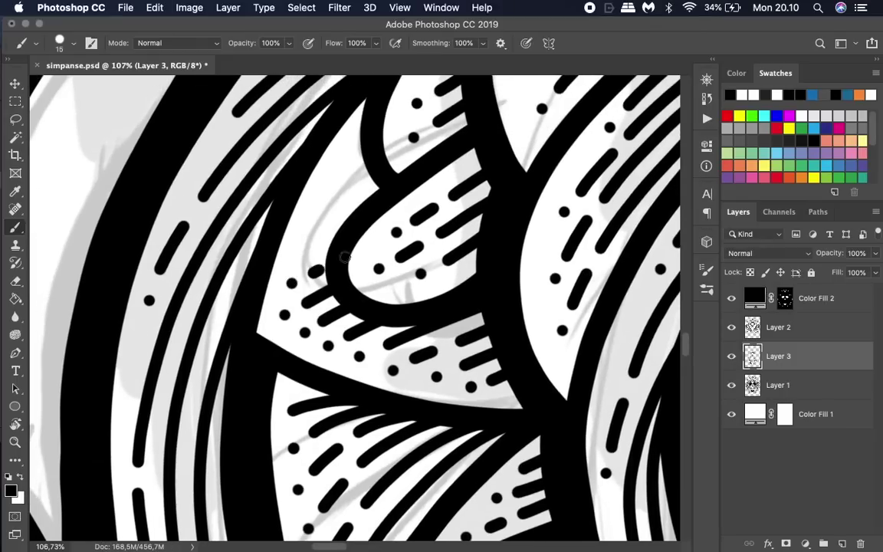
pyautogui.scroll(3, 321, 240)
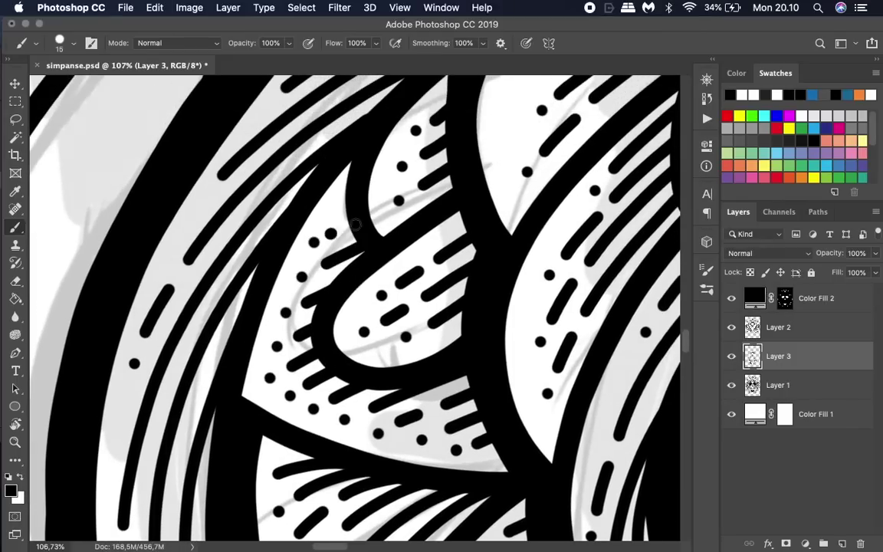
pyautogui.press('z')
pyautogui.moveTo(356, 224); pyautogui.dragTo(291, 296)
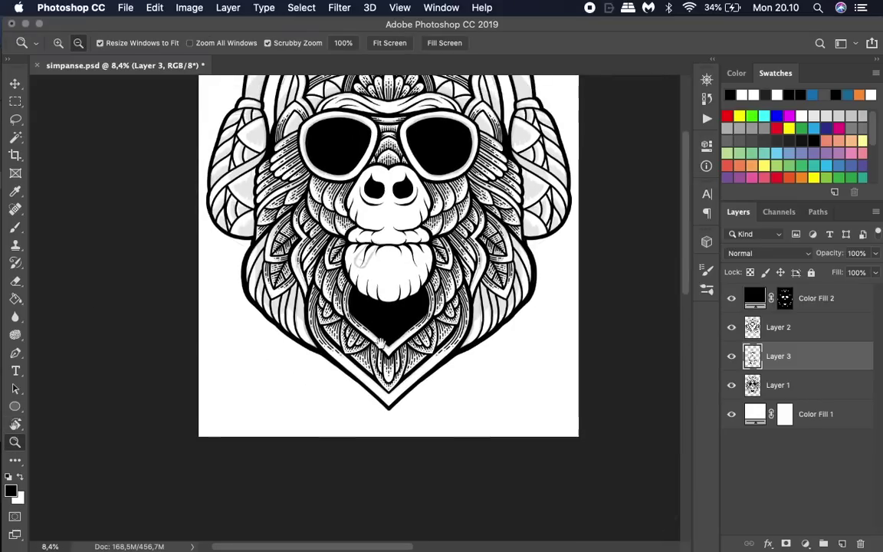
# Step: Zoom in on the left-side fur bands and ink long dashes along the curved band
pyautogui.moveTo(379, 341); pyautogui.dragTo(414, 341)
pyautogui.press('r')
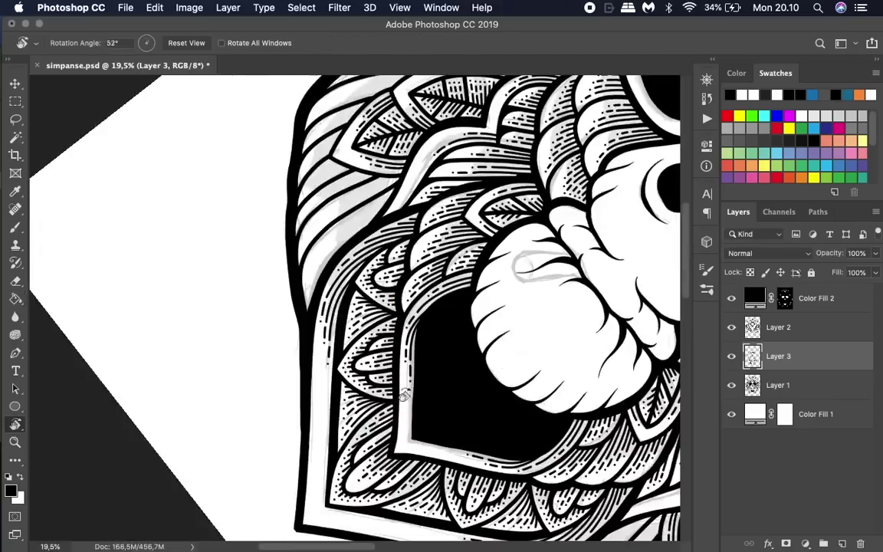
pyautogui.press('z')
pyautogui.moveTo(404, 394); pyautogui.dragTo(476, 394)
pyautogui.press('b')
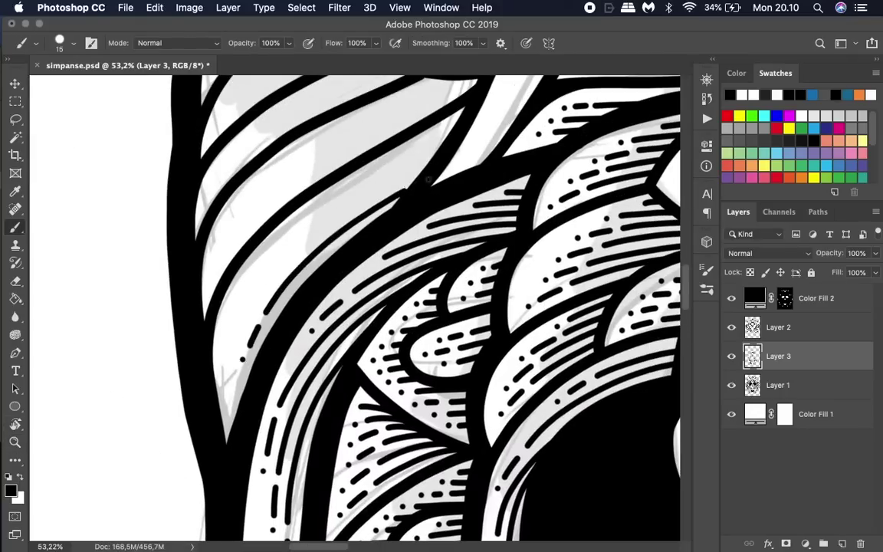
pyautogui.moveTo(294, 254); pyautogui.dragTo(371, 197)
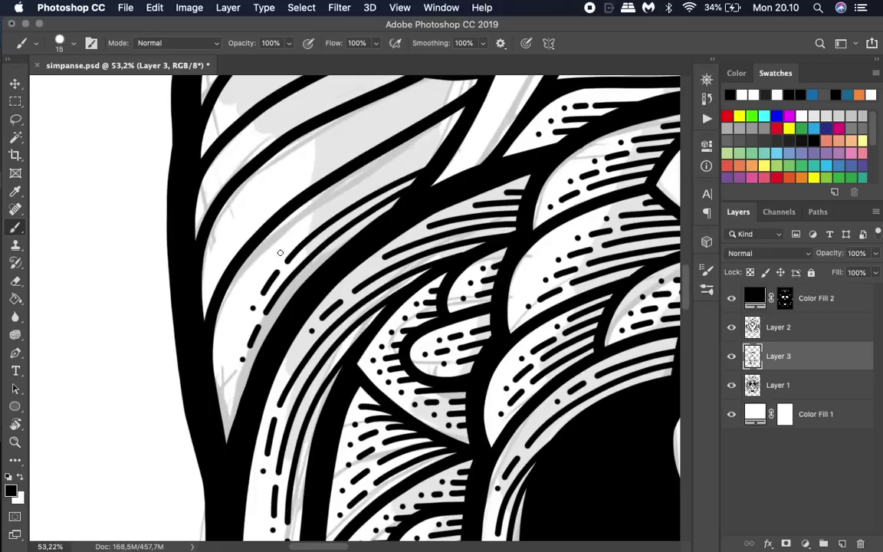
pyautogui.moveTo(288, 256); pyautogui.dragTo(406, 176)
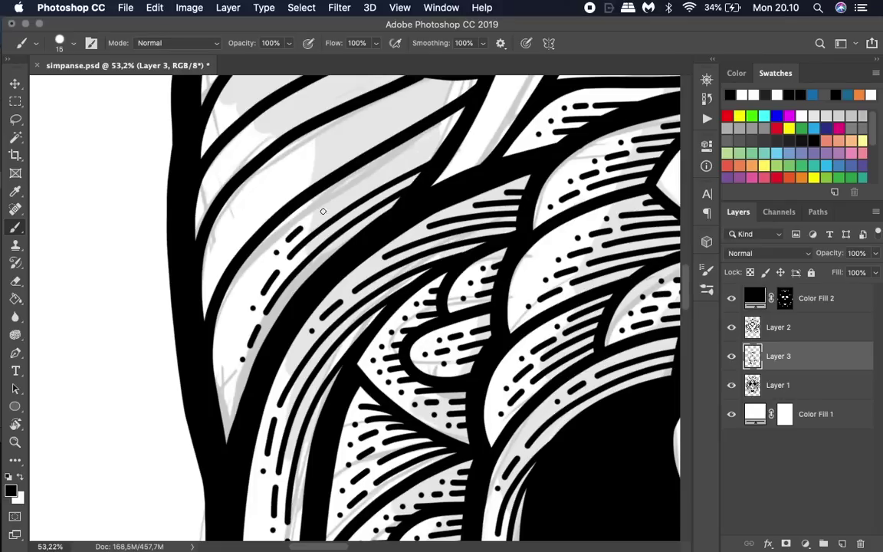
pyautogui.scroll(5, 386, 173)
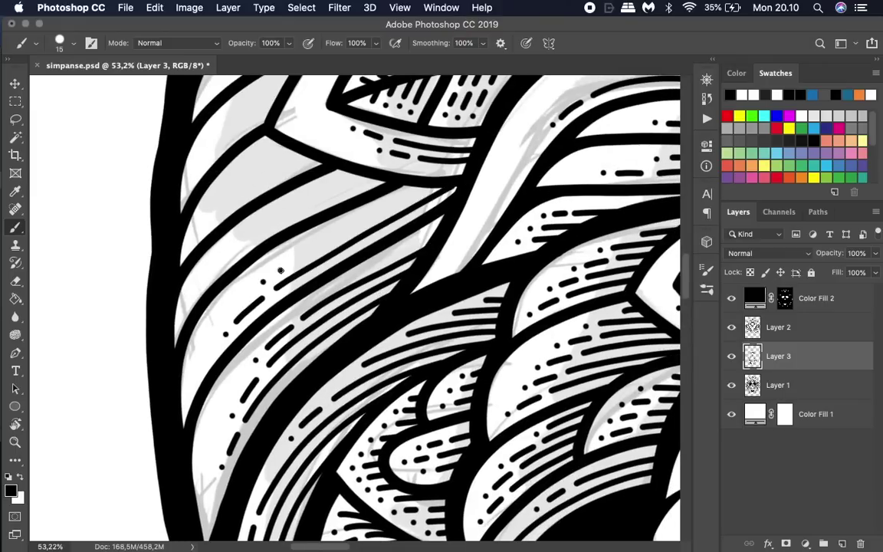
pyautogui.moveTo(282, 224); pyautogui.dragTo(397, 162)
# Step: Extend a dash into a long line and add dots and hatching strokes along the upper band
pyautogui.hscroll(-5, 345, 223)
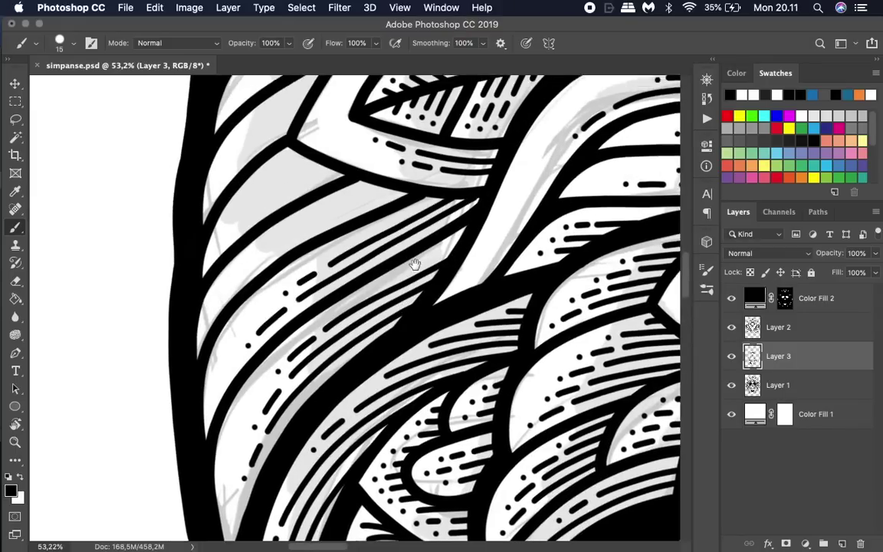
pyautogui.scroll(2, 305, 274)
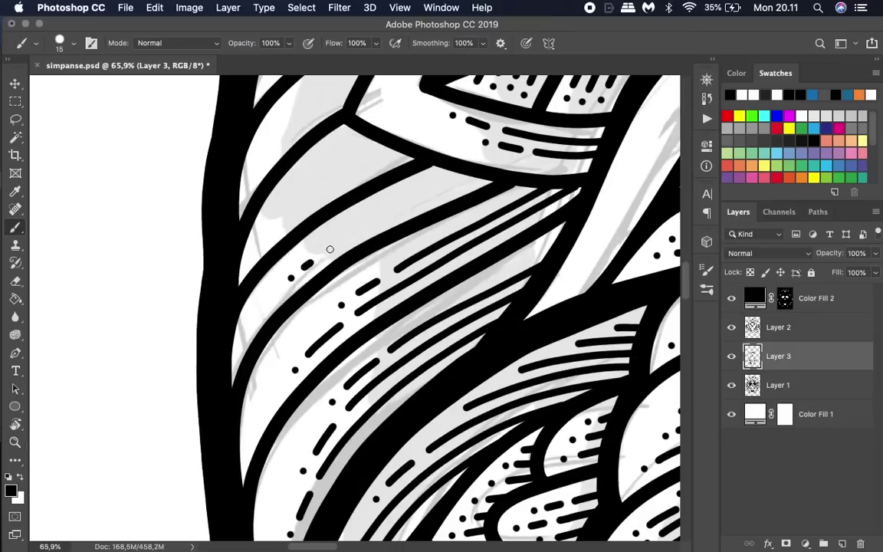
pyautogui.moveTo(483, 181); pyautogui.dragTo(354, 220)
pyautogui.hscroll(-3, 390, 262)
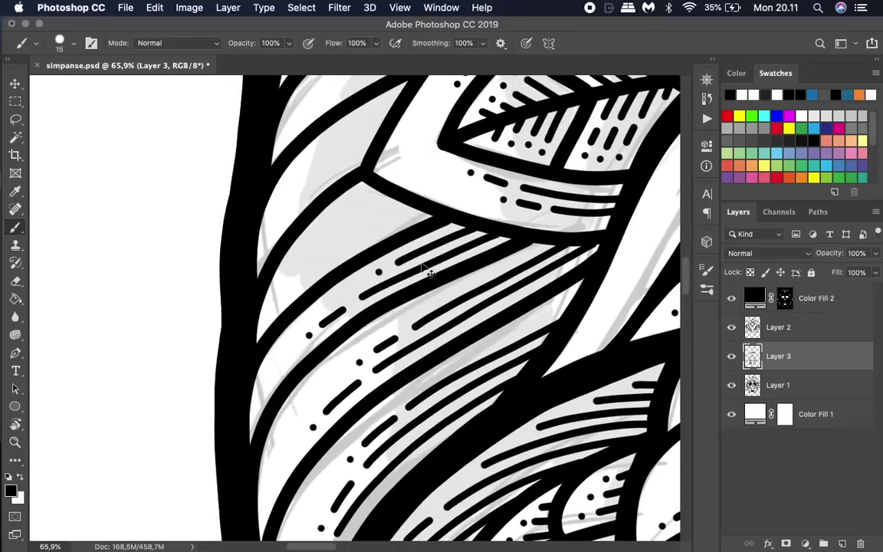
pyautogui.scroll(2, 390, 262)
pyautogui.hscroll(-3, 421, 238)
pyautogui.click(306, 284)
pyautogui.moveTo(325, 268); pyautogui.dragTo(480, 181)
pyautogui.hotkey('ctrl', 'z')
pyautogui.moveTo(375, 230); pyautogui.dragTo(479, 182)
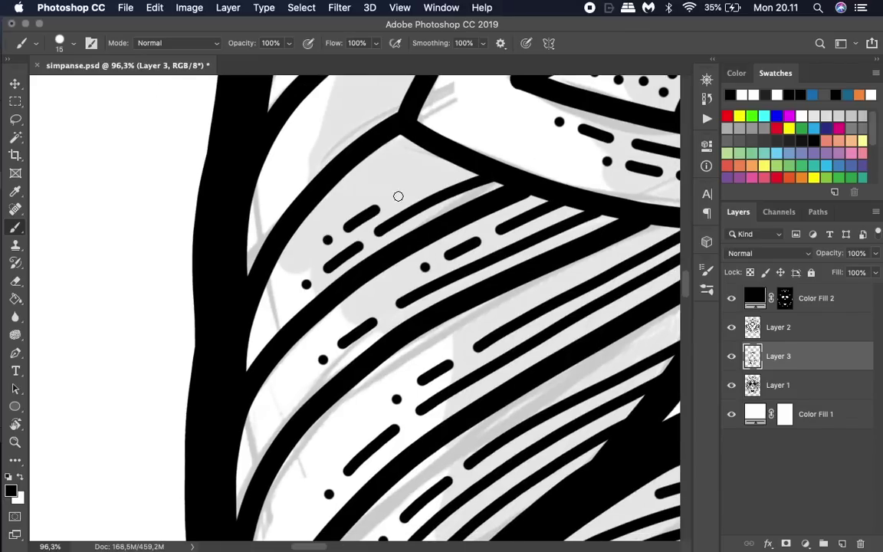
pyautogui.click(358, 194)
pyautogui.moveTo(357, 179)
pyautogui.mouseDown()
pyautogui.moveTo(415, 150)
pyautogui.moveTo(379, 142)
pyautogui.mouseUp()
# Step: Paint two short dashes, a dot and a long dash along the upper band
pyautogui.scroll(3, 416, 321)
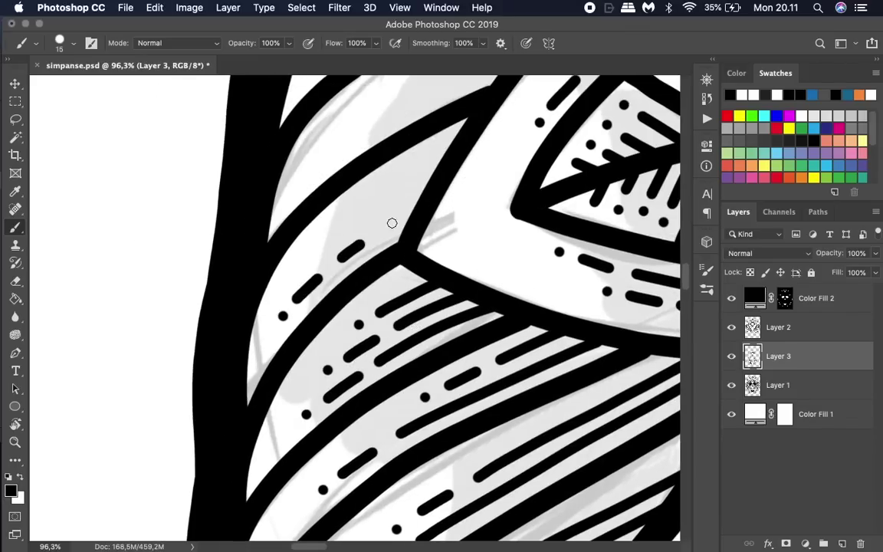
pyautogui.moveTo(334, 238); pyautogui.dragTo(415, 190)
pyautogui.click(320, 249)
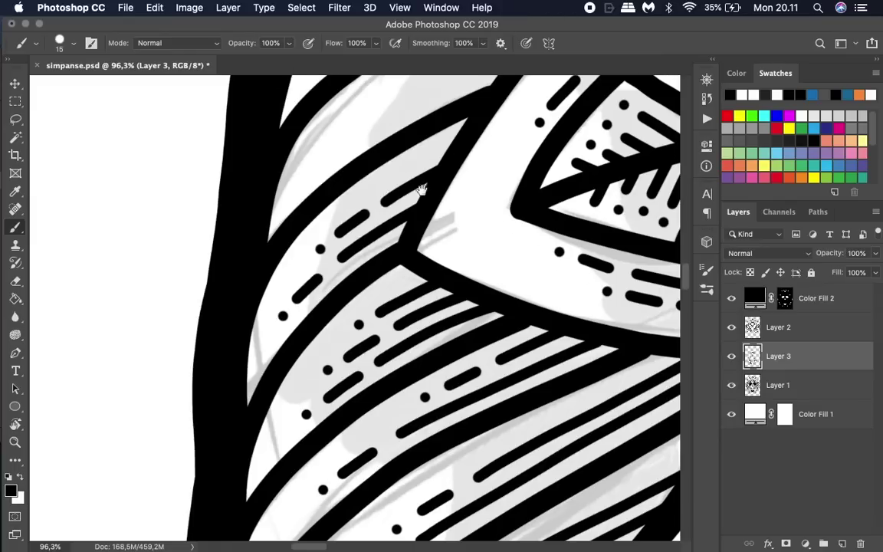
pyautogui.scroll(3, 421, 189)
pyautogui.moveTo(399, 230); pyautogui.dragTo(497, 196)
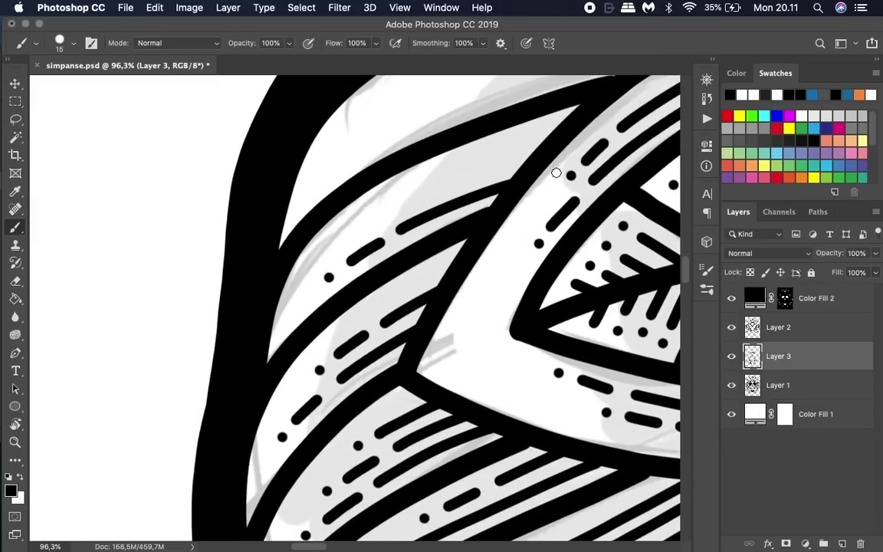
pyautogui.press('r')
pyautogui.moveTo(512, 164); pyautogui.dragTo(404, 279)
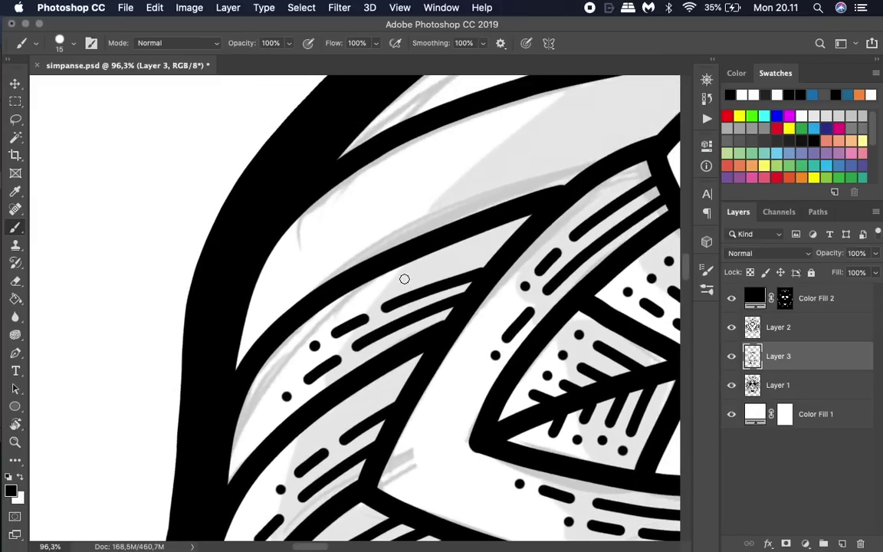
pyautogui.press('r')
pyautogui.moveTo(349, 323)
pyautogui.mouseDown()
pyautogui.moveTo(430, 306)
pyautogui.moveTo(415, 311)
pyautogui.mouseUp()
pyautogui.press('z')
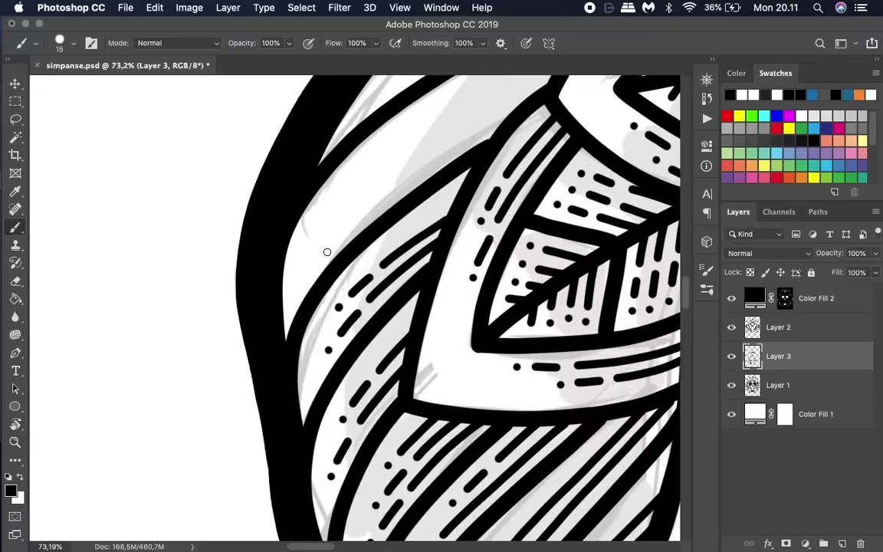
# Step: Undo the last strokes near the band and repaint two diagonal hatching strokes along it
pyautogui.press('super+z')
pyautogui.press('super+z')
pyautogui.press('super+z')
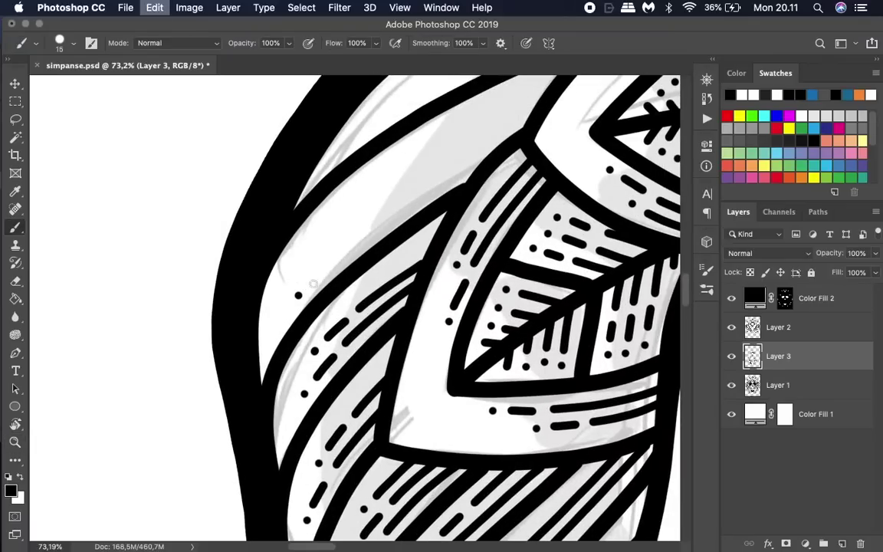
pyautogui.scroll(3, 322, 273)
pyautogui.hscroll(3, 322, 273)
pyautogui.moveTo(343, 259); pyautogui.dragTo(474, 176)
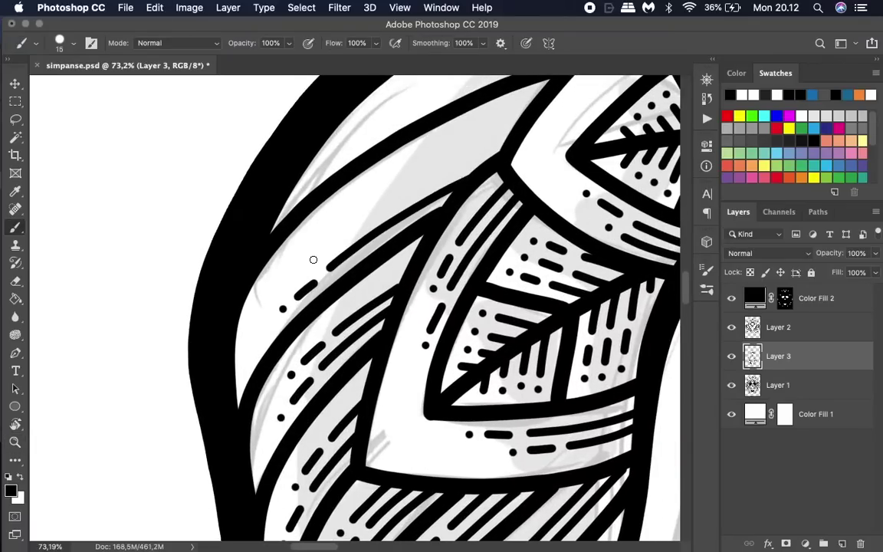
pyautogui.moveTo(368, 219); pyautogui.dragTo(495, 150)
pyautogui.scroll(3, 491, 168)
pyautogui.hscroll(3, 491, 169)
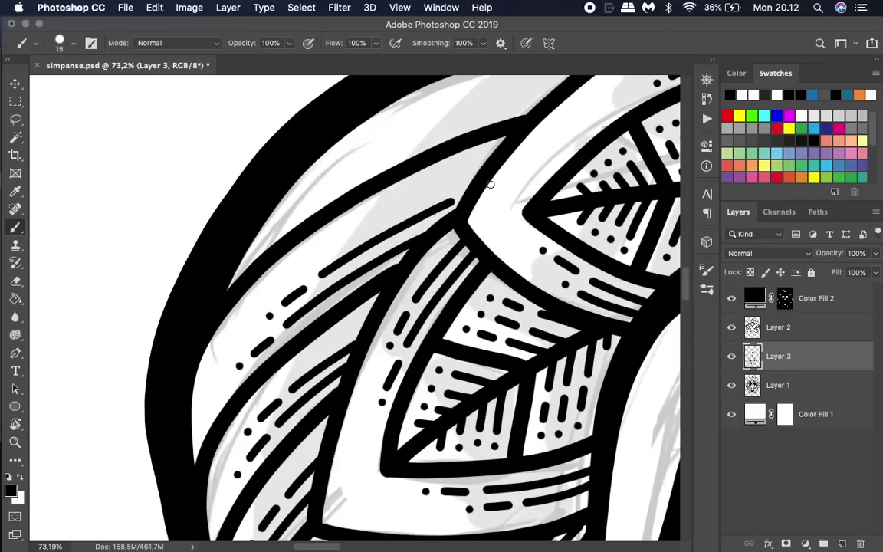
pyautogui.moveTo(366, 227); pyautogui.dragTo(321, 270)
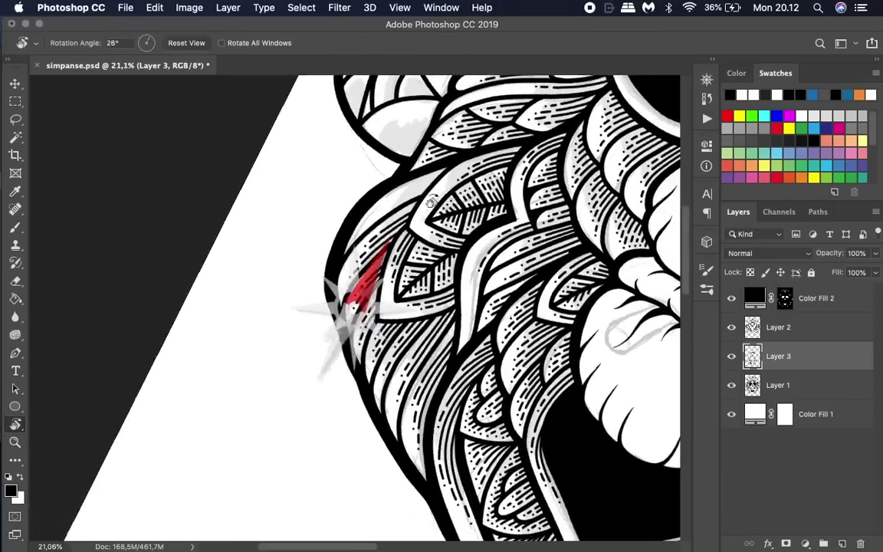
pyautogui.press('b')
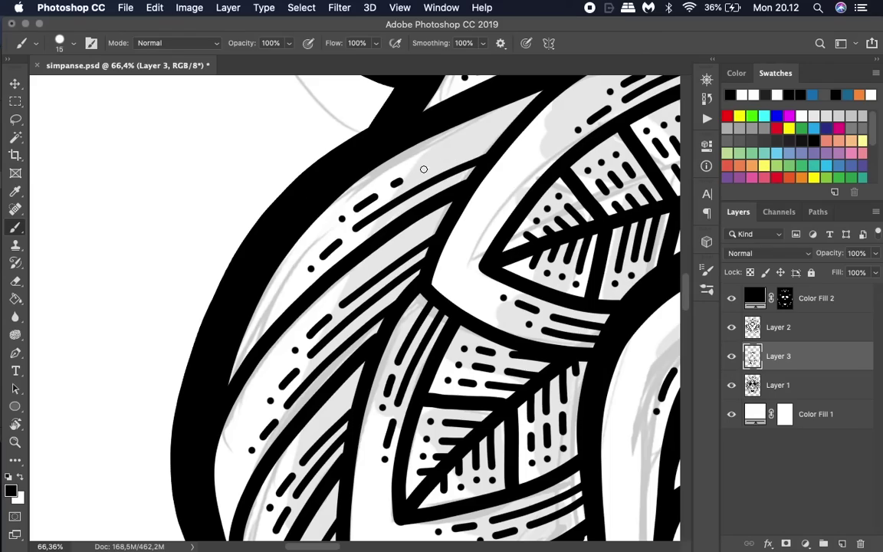
# Step: Zoom out to the whole chimp and straighten the rotated view to fit the canvas
pyautogui.press('z')
pyautogui.moveTo(528, 142); pyautogui.dragTo(453, 253)
pyautogui.press('r')
pyautogui.moveTo(353, 307)
pyautogui.mouseDown()
pyautogui.moveTo(380, 326)
pyautogui.moveTo(398, 301)
pyautogui.moveTo(390, 322)
pyautogui.moveTo(347, 310)
pyautogui.moveTo(404, 266)
pyautogui.moveTo(346, 278)
pyautogui.moveTo(414, 292)
pyautogui.moveTo(309, 242)
pyautogui.moveTo(266, 299)
pyautogui.mouseUp()
pyautogui.press('z')
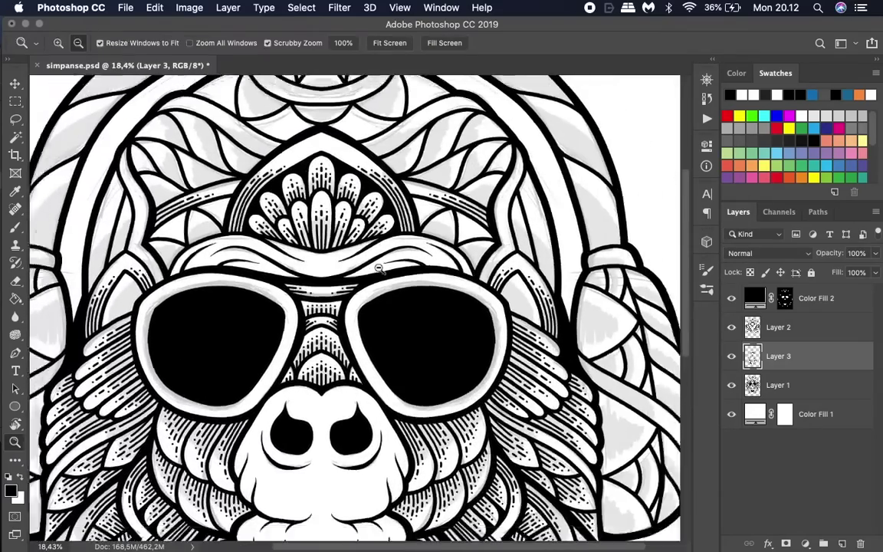
# Step: Rotate and zoom in on the eye area, then ink a dot beside the eye rim
pyautogui.press('r')
pyautogui.click(469, 244)
pyautogui.moveTo(469, 244); pyautogui.dragTo(429, 291)
pyautogui.press('z')
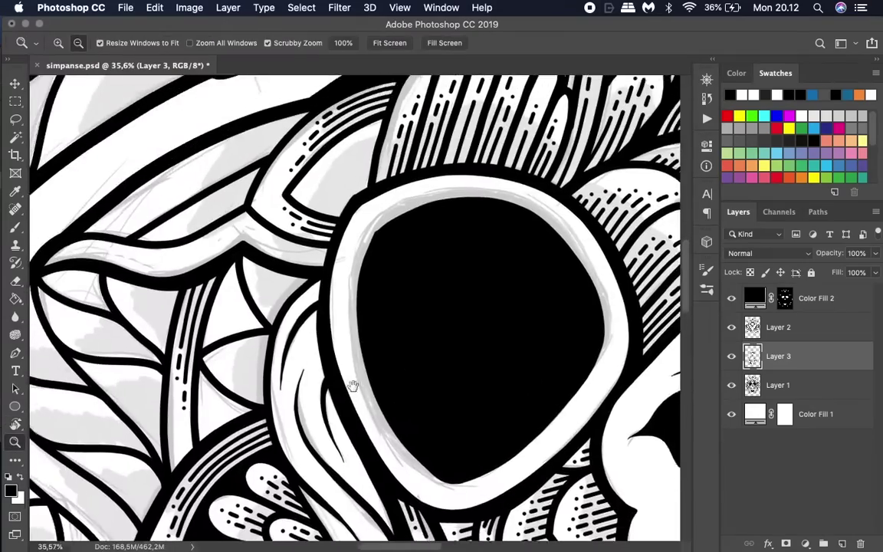
pyautogui.moveTo(351, 384); pyautogui.dragTo(345, 210)
pyautogui.press('b')
pyautogui.click(311, 207)
pyautogui.scroll(3, 331, 240)
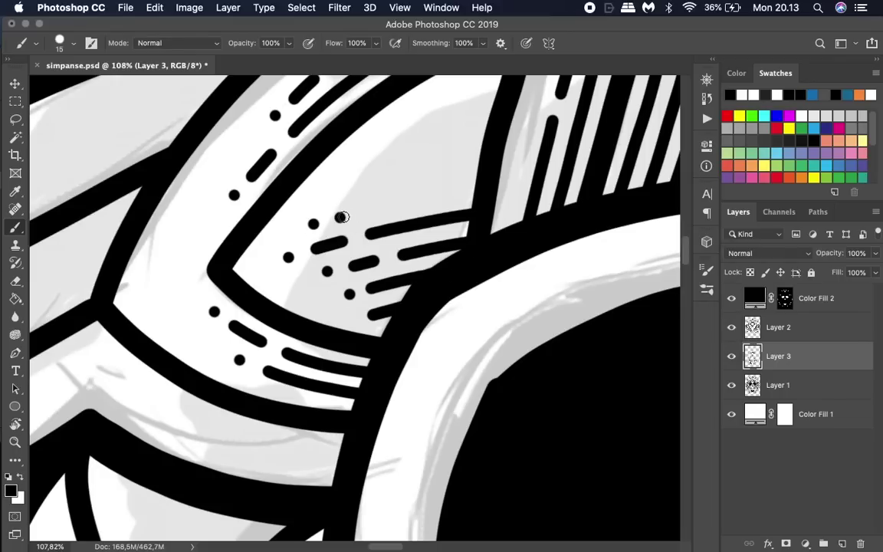
# Step: Add short and long hatching dashes plus a dot in the cell beside the eye
pyautogui.moveTo(342, 217); pyautogui.dragTo(377, 210)
pyautogui.moveTo(399, 201); pyautogui.dragTo(472, 189)
pyautogui.scroll(3, 307, 246)
pyautogui.moveTo(390, 220); pyautogui.dragTo(418, 217)
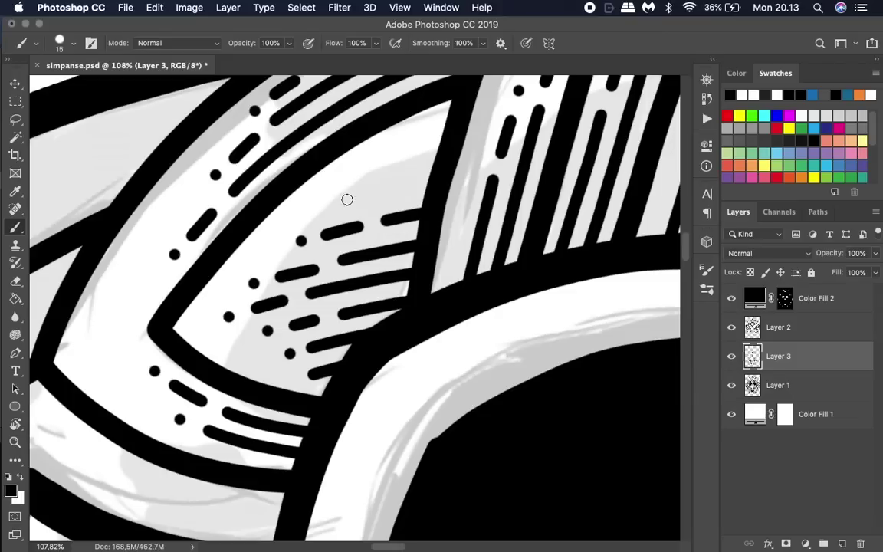
pyautogui.click(344, 200)
pyautogui.moveTo(367, 191); pyautogui.dragTo(426, 181)
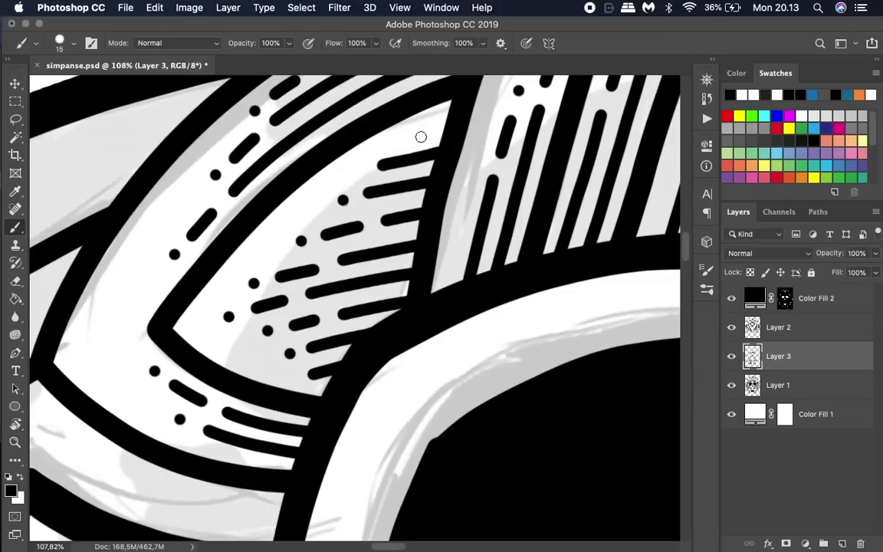
# Step: Reframe the rotated, zoomed view on the next empty triangle cell and stamp a first dot
pyautogui.press('z')
pyautogui.moveTo(414, 230); pyautogui.dragTo(307, 237)
pyautogui.press('r')
pyautogui.moveTo(480, 213)
pyautogui.mouseDown()
pyautogui.moveTo(273, 170)
pyautogui.moveTo(230, 253)
pyautogui.mouseUp()
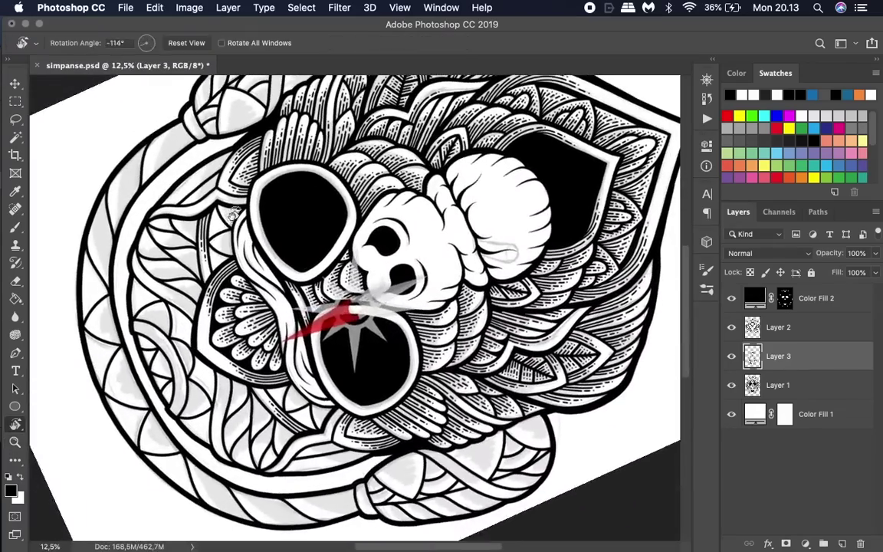
pyautogui.press('z')
pyautogui.moveTo(345, 306); pyautogui.dragTo(399, 307)
pyautogui.press('r')
pyautogui.press('z')
pyautogui.moveTo(230, 264); pyautogui.dragTo(292, 264)
pyautogui.press('b')
pyautogui.click(286, 272)
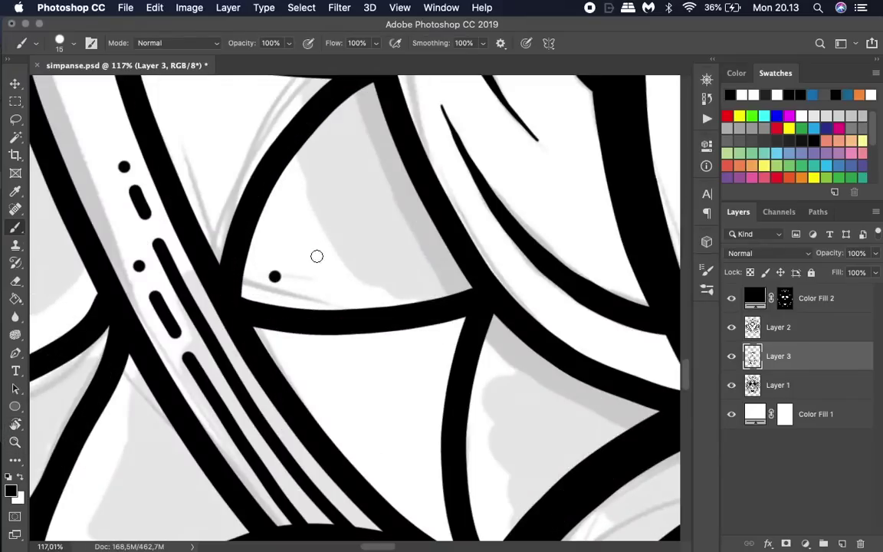
# Step: Fill that triangle cell with diagonal hatching lines, short dashes and dots
pyautogui.moveTo(354, 229); pyautogui.dragTo(416, 189)
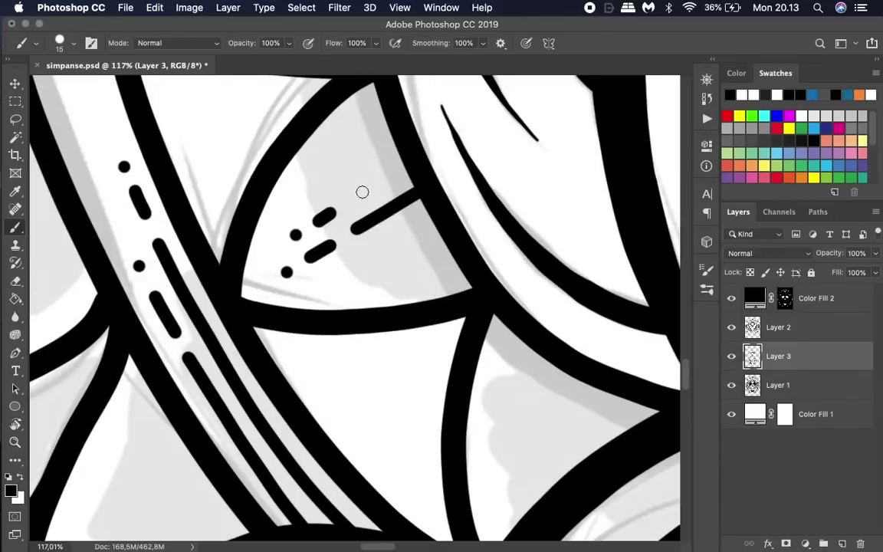
pyautogui.moveTo(362, 191)
pyautogui.mouseDown()
pyautogui.moveTo(321, 251)
pyautogui.moveTo(365, 224)
pyautogui.mouseUp()
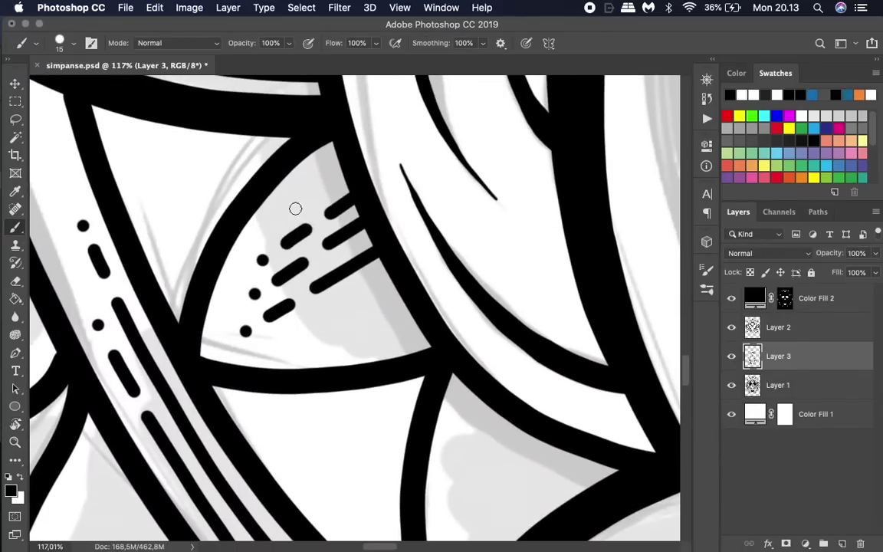
pyautogui.click(283, 215)
pyautogui.moveTo(371, 158); pyautogui.dragTo(362, 127)
pyautogui.click(279, 305)
pyautogui.moveTo(349, 265); pyautogui.dragTo(381, 247)
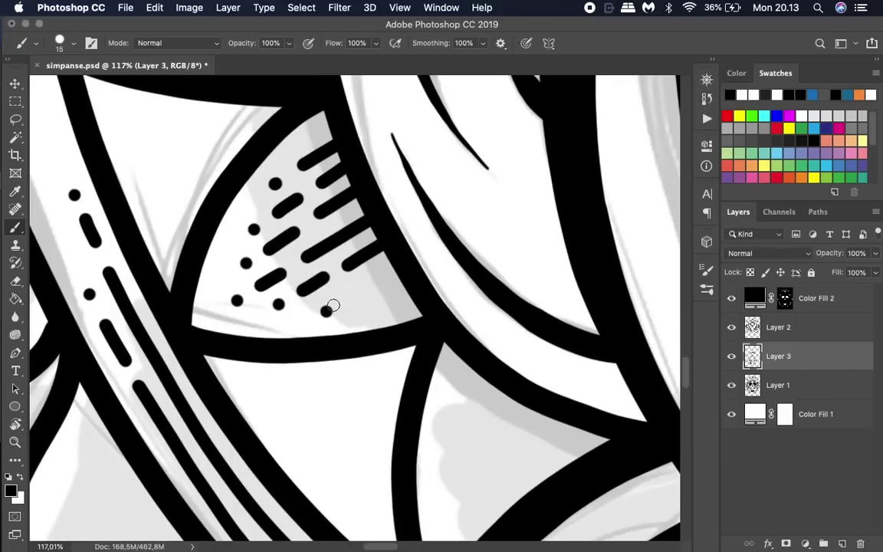
pyautogui.click(332, 304)
pyautogui.moveTo(353, 292); pyautogui.dragTo(381, 274)
# Step: Ink a row of dashes and a starting dot along the edge of the next triangle cell
pyautogui.scroll(-5, 429, 275)
pyautogui.hscroll(5, 429, 275)
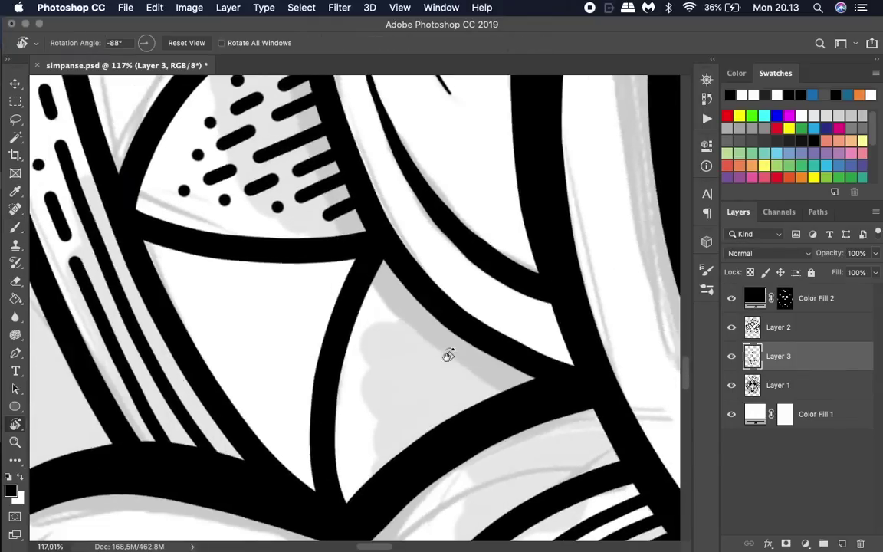
pyautogui.scroll(-2, 449, 352)
pyautogui.moveTo(337, 360); pyautogui.dragTo(355, 345)
pyautogui.moveTo(378, 331); pyautogui.dragTo(452, 291)
pyautogui.click(329, 330)
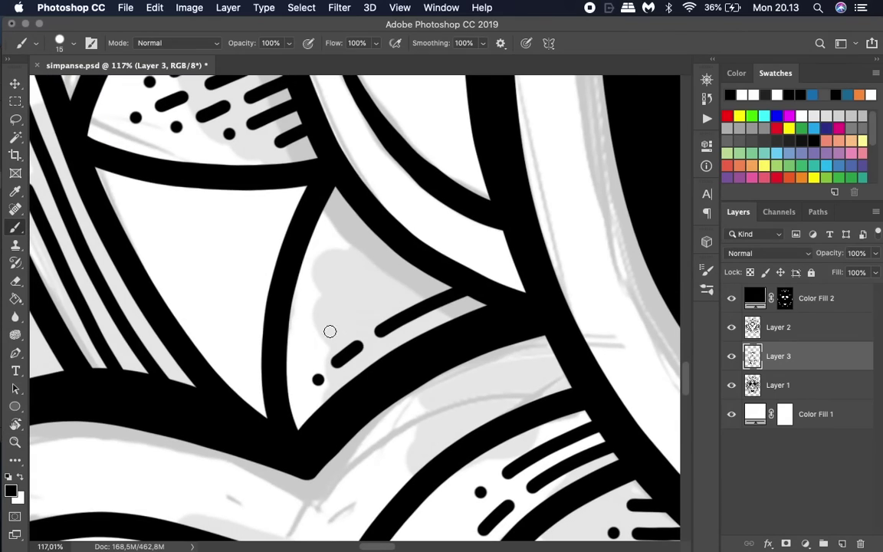
pyautogui.moveTo(352, 313); pyautogui.dragTo(377, 303)
pyautogui.moveTo(394, 292); pyautogui.dragTo(404, 288)
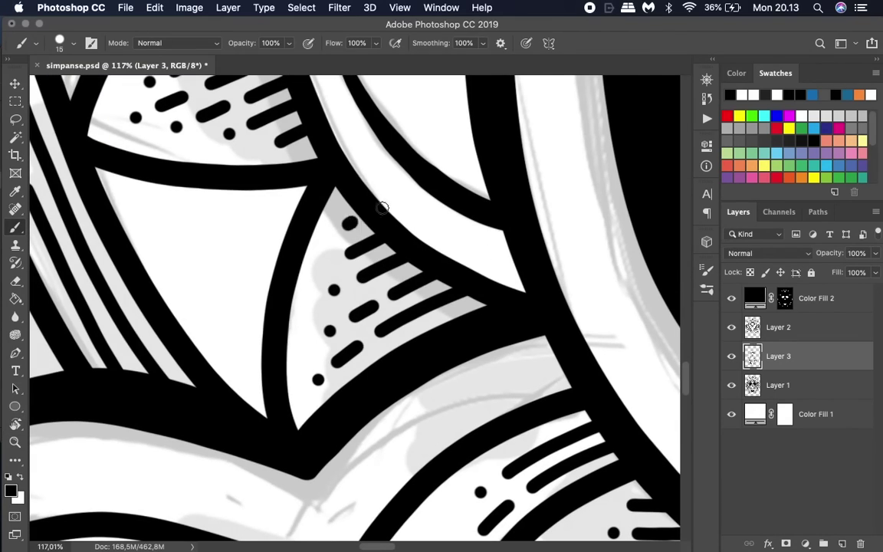
# Step: Make Layer 2 active, pan to neighbouring cells, and zoom out to check the whole drawing
pyautogui.scroll(-5, 380, 204)
pyautogui.scroll(-3, 642, 305)
pyautogui.hotkey('alt', ']')
pyautogui.scroll(5, 229, 254)
pyautogui.press('b')
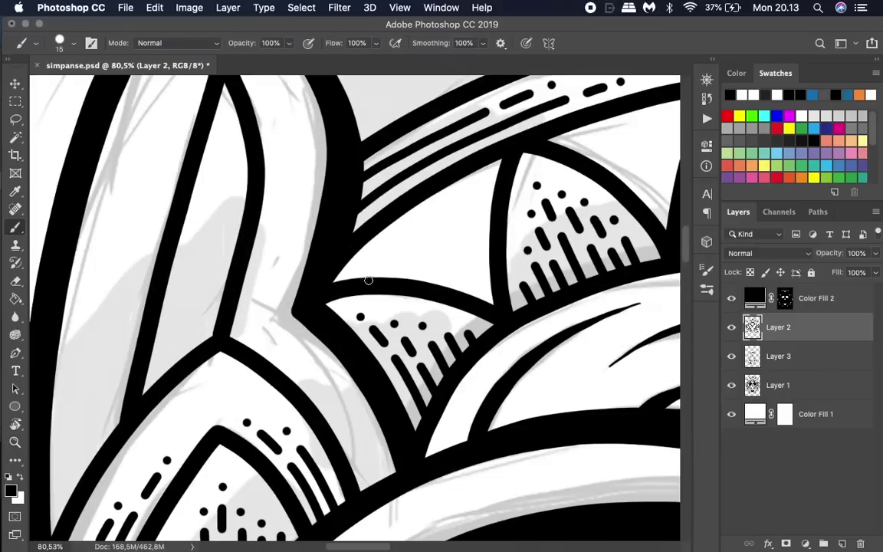
pyautogui.moveTo(374, 276); pyautogui.dragTo(322, 327)
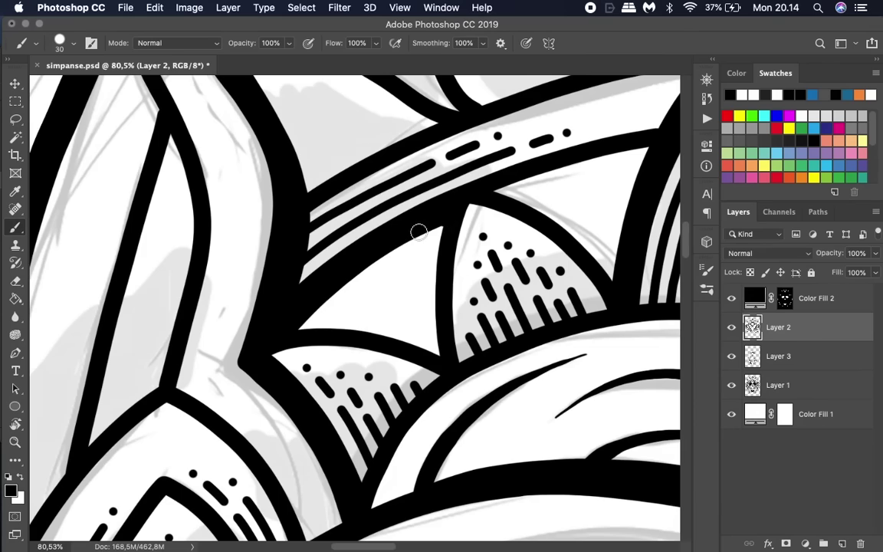
pyautogui.hscroll(3, 467, 262)
pyautogui.scroll(2, 467, 262)
pyautogui.hscroll(1, 467, 261)
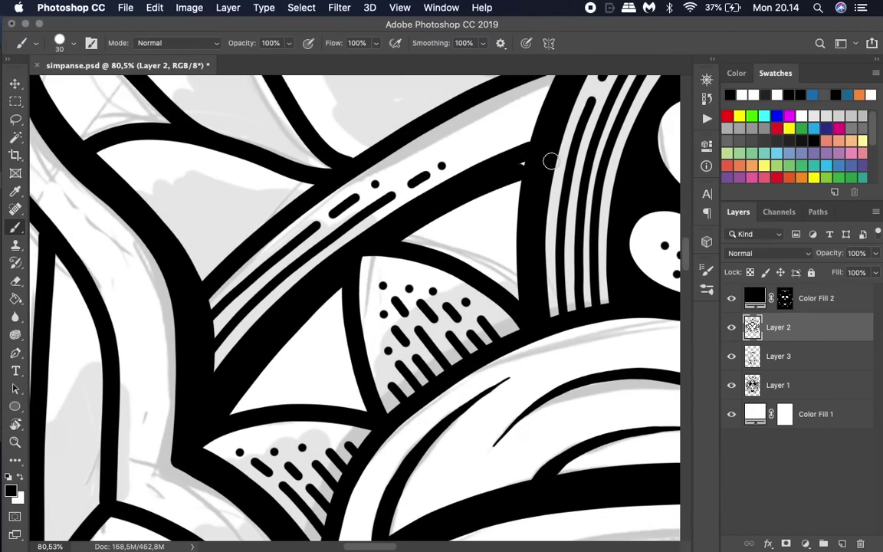
pyautogui.press('z')
pyautogui.moveTo(404, 237)
pyautogui.mouseDown()
pyautogui.moveTo(339, 324)
pyautogui.moveTo(291, 322)
pyautogui.mouseUp()
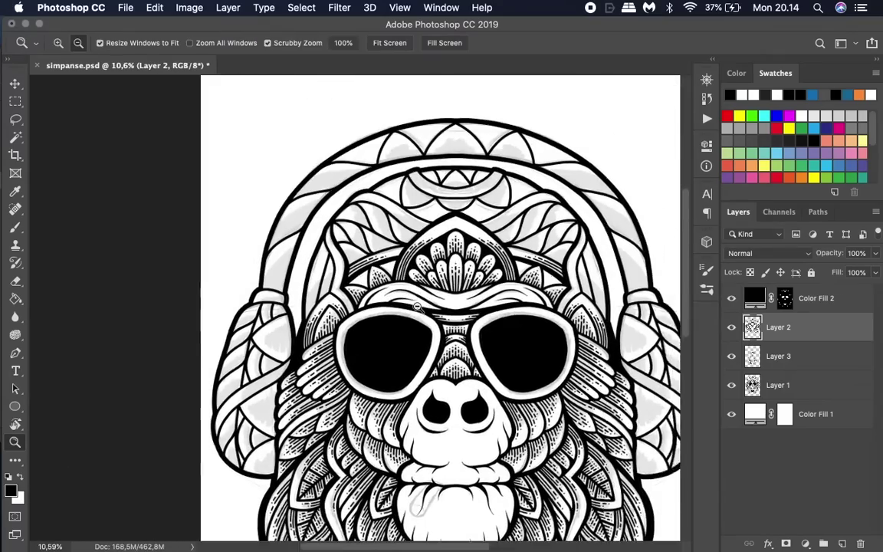
# Step: Return to Layer 3, zoom into an uninked triangle, and ink curved strokes with short dashes
pyautogui.hotkey('alt', '[')
pyautogui.press('r')
pyautogui.moveTo(460, 230); pyautogui.dragTo(485, 218)
pyautogui.press('z')
pyautogui.moveTo(266, 349); pyautogui.dragTo(331, 249)
pyautogui.press('b')
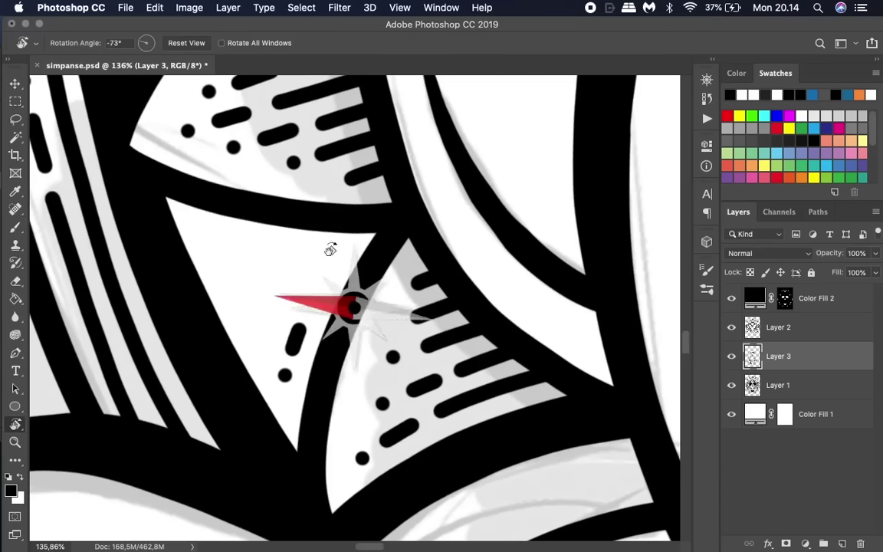
pyautogui.moveTo(305, 301); pyautogui.dragTo(362, 240)
pyautogui.moveTo(276, 299); pyautogui.dragTo(287, 275)
pyautogui.moveTo(303, 257); pyautogui.dragTo(325, 236)
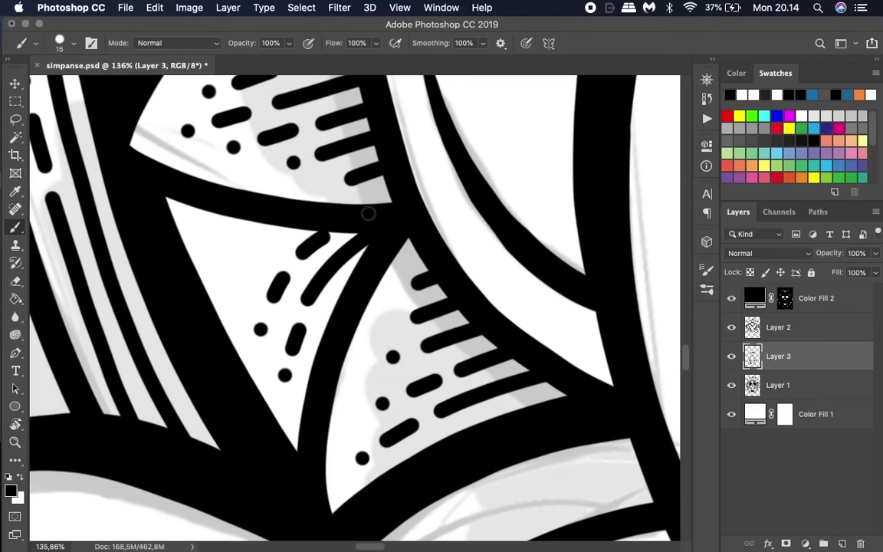
pyautogui.moveTo(255, 260); pyautogui.dragTo(300, 228)
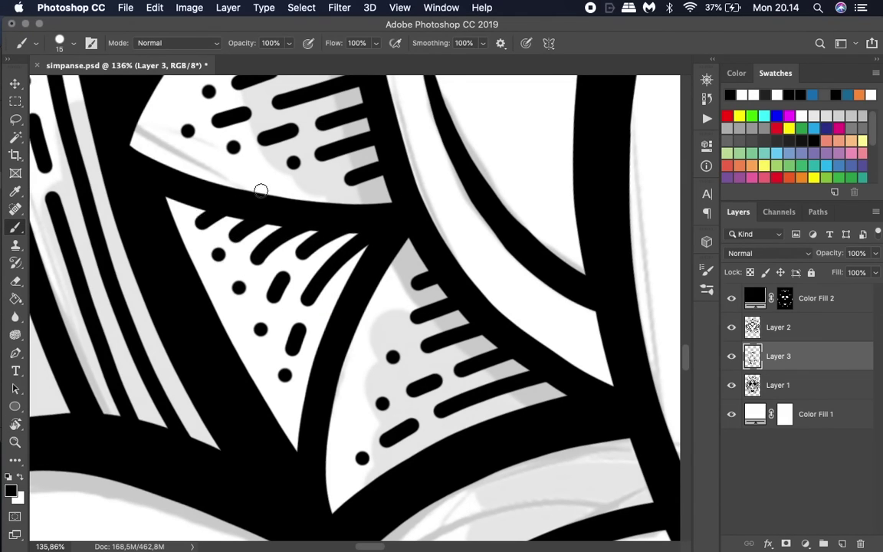
# Step: Add hatching dashes and two dots in the neighbouring upper-left cell
pyautogui.scroll(-5, 261, 190)
pyautogui.moveTo(261, 199); pyautogui.dragTo(260, 230)
pyautogui.scroll(5, 259, 239)
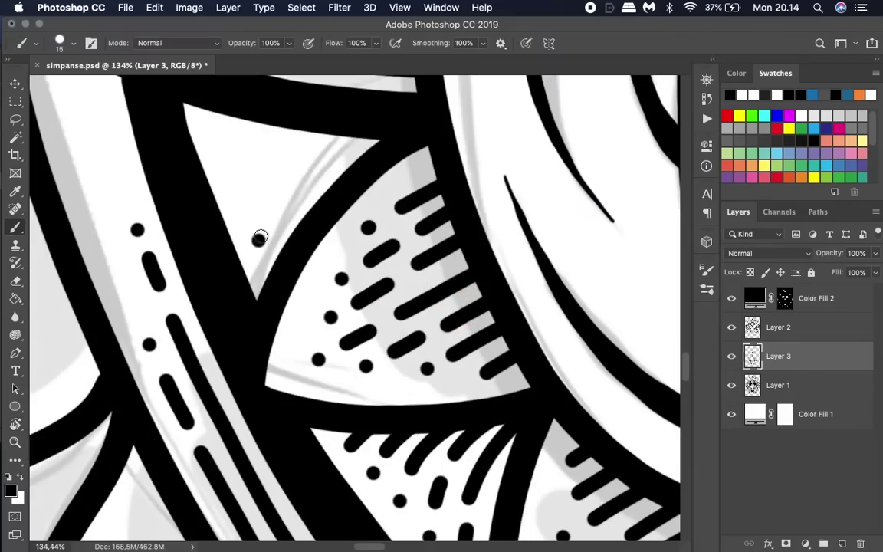
pyautogui.moveTo(273, 165); pyautogui.dragTo(302, 139)
pyautogui.moveTo(294, 149); pyautogui.dragTo(341, 115)
pyautogui.scroll(3, 345, 230)
pyautogui.click(259, 258)
pyautogui.click(250, 219)
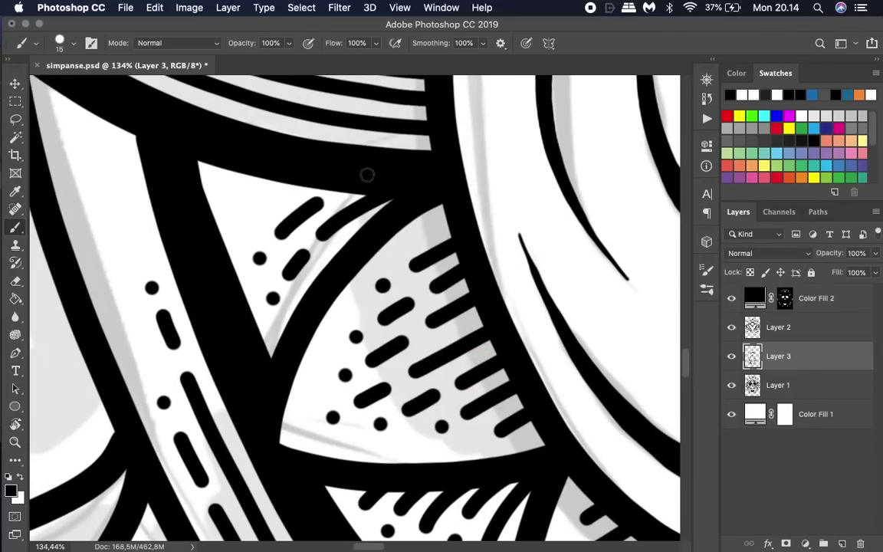
# Step: Bring the next curved band into view and ink a dot and two dashes along it
pyautogui.press('r')
pyautogui.press('z')
pyautogui.scroll(-5, 438, 266)
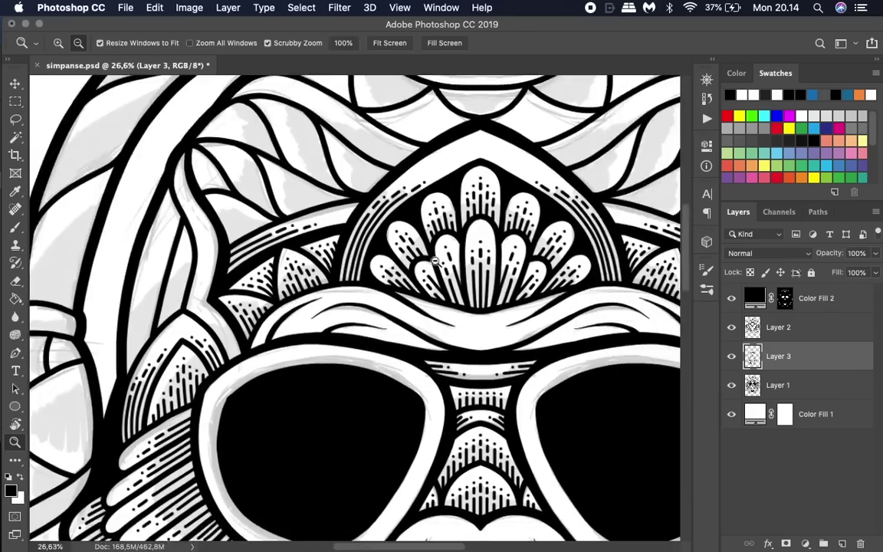
pyautogui.scroll(-3, 418, 281)
pyautogui.scroll(2, 419, 281)
pyautogui.scroll(2, 419, 282)
pyautogui.press('r')
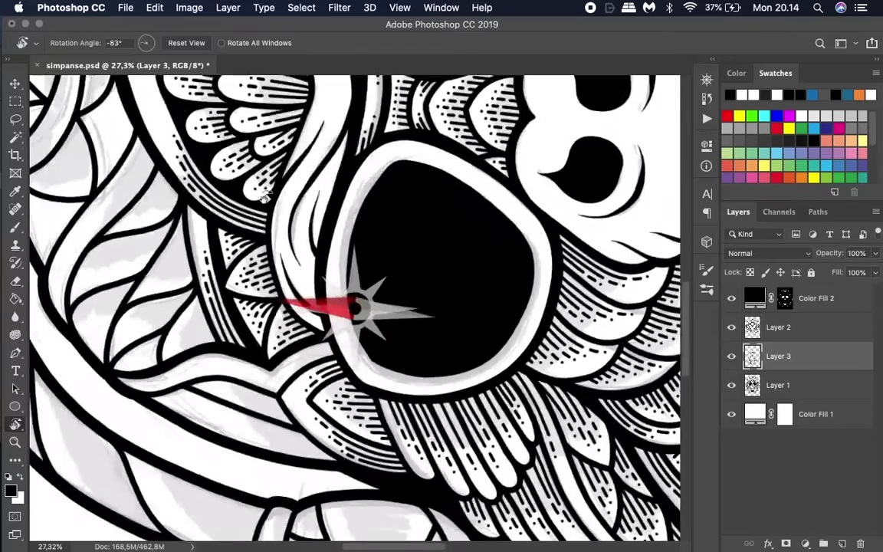
pyautogui.press('z')
pyautogui.scroll(5, 272, 422)
pyautogui.moveTo(272, 422); pyautogui.dragTo(314, 363)
pyautogui.press('b')
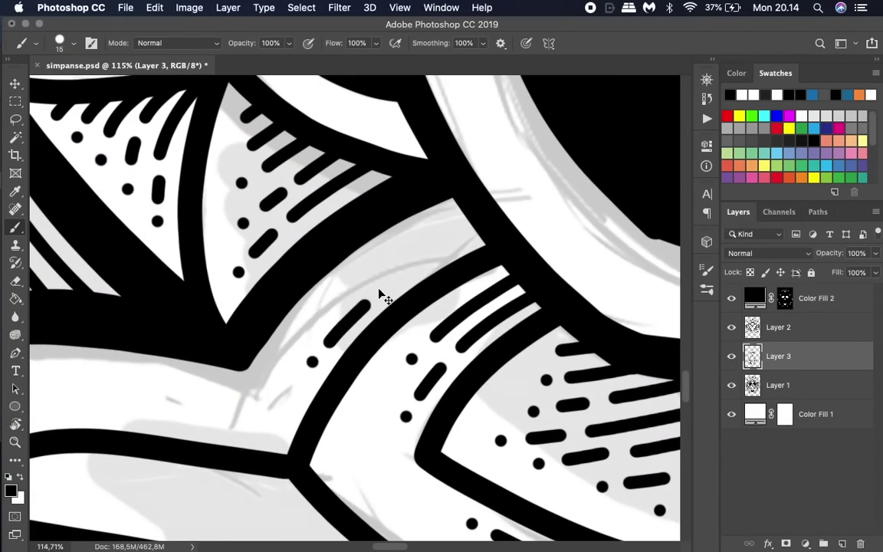
pyautogui.moveTo(384, 288); pyautogui.dragTo(483, 244)
pyautogui.click(358, 278)
pyautogui.moveTo(383, 259); pyautogui.dragTo(458, 207)
# Step: Rotate the view to follow the band at about 130%, stamping a dot and dash, undoing once
pyautogui.press('z')
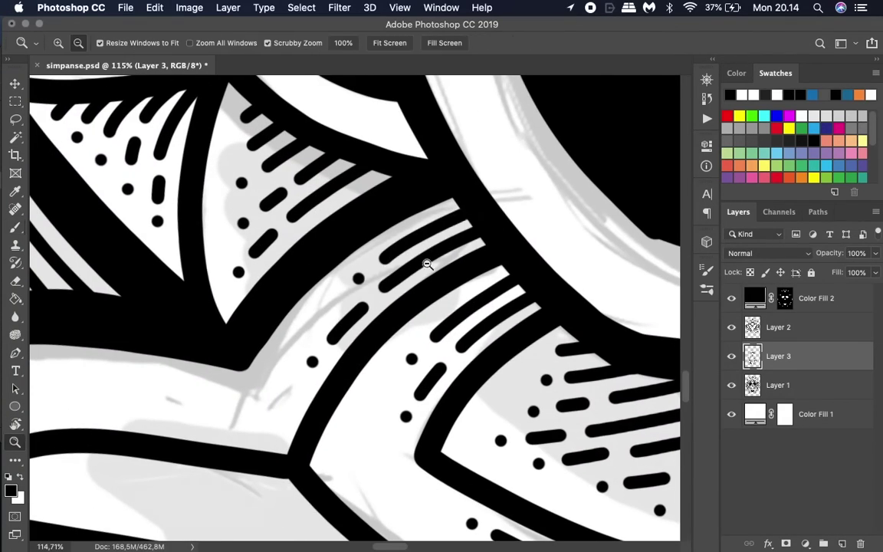
pyautogui.scroll(2, 427, 265)
pyautogui.press('b')
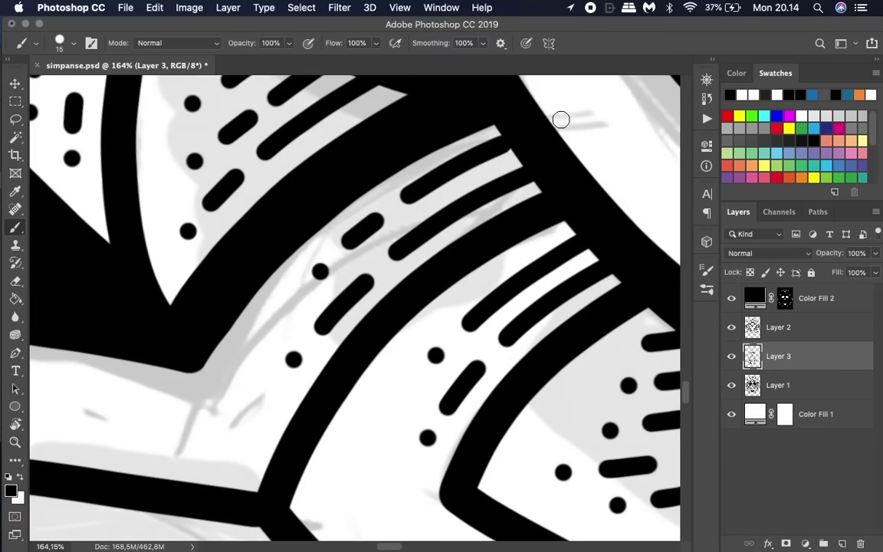
pyautogui.press('r')
pyautogui.moveTo(561, 120); pyautogui.dragTo(504, 183)
pyautogui.press('z')
pyautogui.moveTo(525, 241)
pyautogui.mouseDown()
pyautogui.moveTo(391, 294)
pyautogui.moveTo(311, 291)
pyautogui.mouseUp()
pyautogui.press('b')
pyautogui.click(270, 335)
pyautogui.press('r')
pyautogui.moveTo(357, 258); pyautogui.dragTo(390, 242)
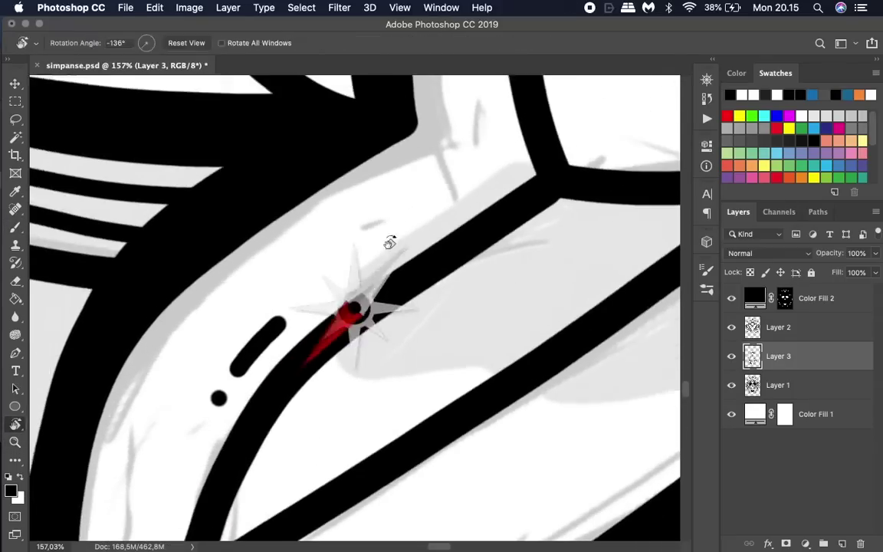
pyautogui.moveTo(305, 296); pyautogui.dragTo(516, 158)
pyautogui.hotkey('ctrl', 'z')
# Step: Draw a long diagonal line, a dot and dashes along the band, then zoom out to review
pyautogui.moveTo(311, 293); pyautogui.dragTo(529, 161)
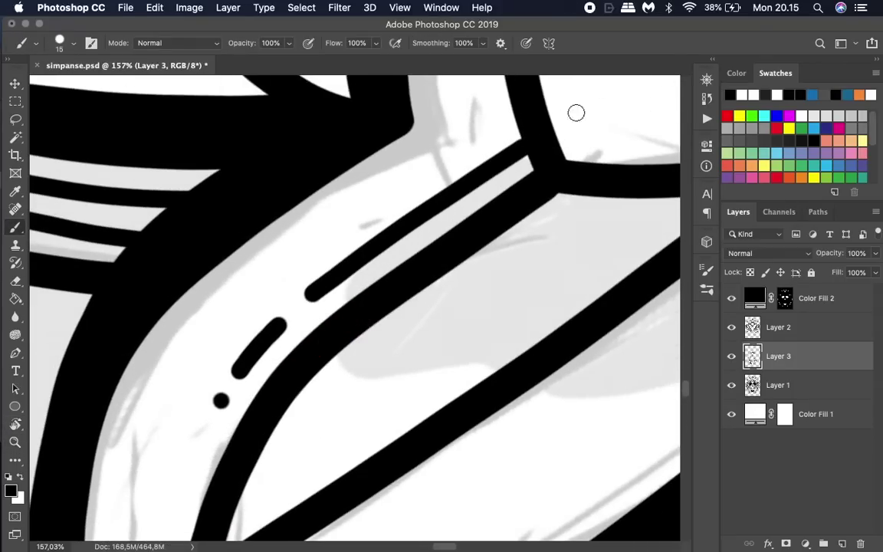
pyautogui.click(299, 208)
pyautogui.moveTo(325, 191); pyautogui.dragTo(372, 157)
pyautogui.scroll(3, 409, 146)
pyautogui.moveTo(360, 215); pyautogui.dragTo(422, 165)
pyautogui.press('z')
pyautogui.moveTo(490, 328)
pyautogui.mouseDown()
pyautogui.moveTo(368, 329)
pyautogui.moveTo(429, 330)
pyautogui.moveTo(476, 228)
pyautogui.mouseUp()
# Step: Reset rotation at 116% zoom and ink dashes, a long line and a dot on the inner band
pyautogui.press('r')
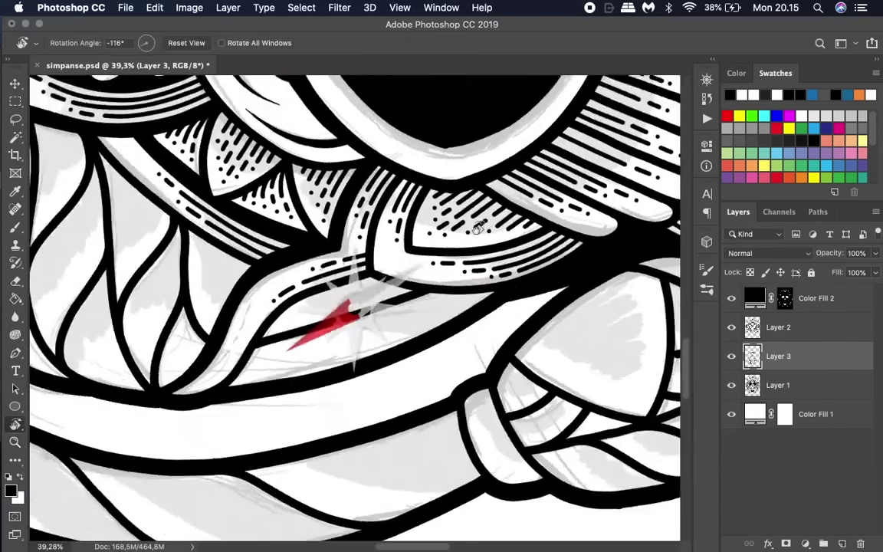
pyautogui.press('Escape')
pyautogui.press('z')
pyautogui.moveTo(345, 260); pyautogui.dragTo(424, 262)
pyautogui.press('b')
pyautogui.moveTo(374, 276); pyautogui.dragTo(393, 266)
pyautogui.moveTo(418, 253); pyautogui.dragTo(548, 183)
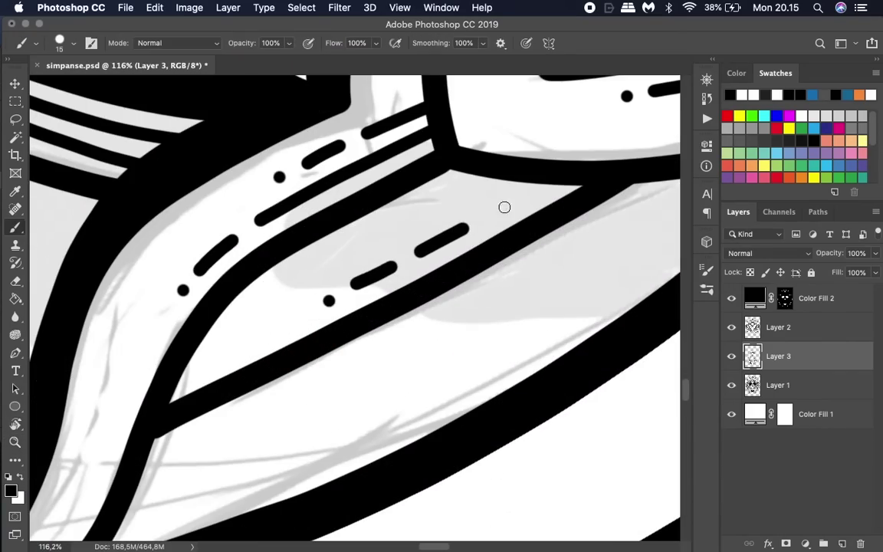
pyautogui.click(360, 250)
pyautogui.moveTo(379, 240); pyautogui.dragTo(482, 183)
pyautogui.press('super+z')
pyautogui.moveTo(390, 237); pyautogui.dragTo(411, 226)
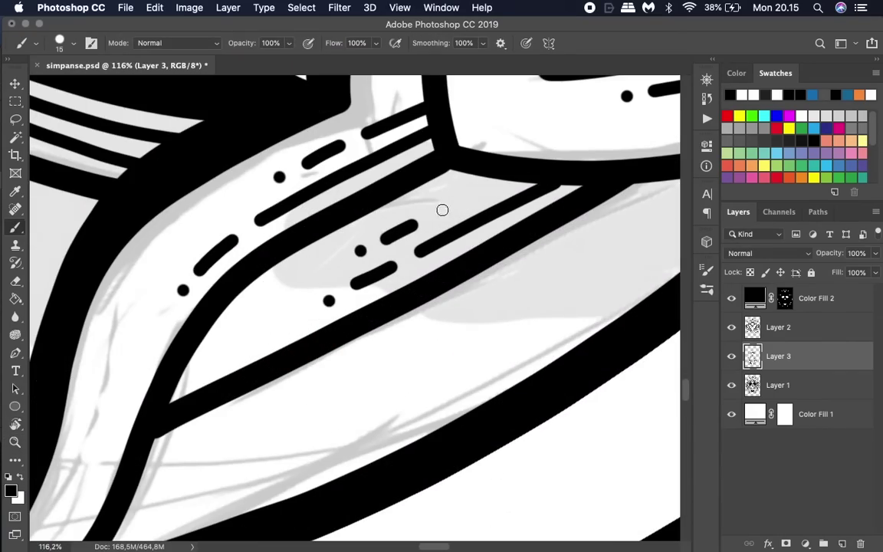
# Step: Redraw a misplaced dash along the band, add a dot and long line on the lower band
pyautogui.scroll(-3, 382, 287)
pyautogui.hscroll(3, 382, 287)
pyautogui.moveTo(347, 307); pyautogui.dragTo(387, 284)
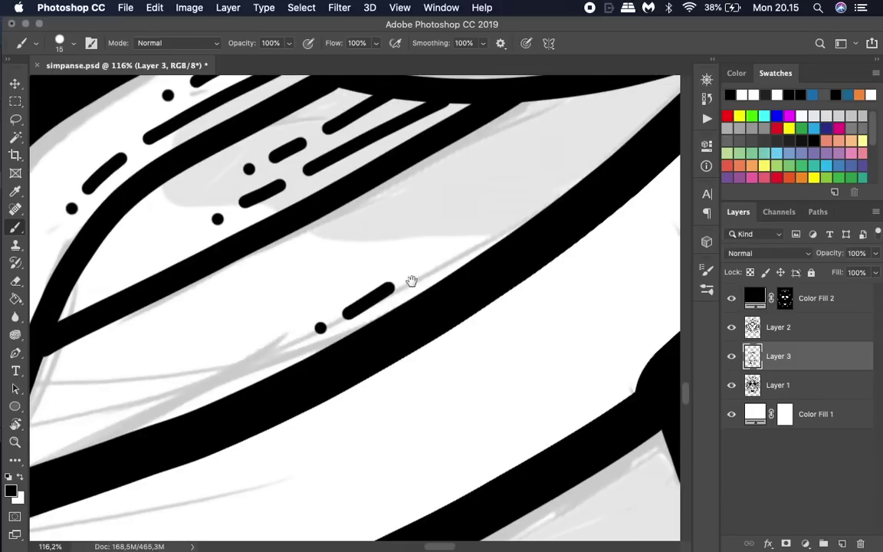
pyautogui.hscroll(2, 301, 353)
pyautogui.press('super+z')
pyautogui.moveTo(305, 333)
pyautogui.mouseDown()
pyautogui.moveTo(483, 217)
pyautogui.moveTo(579, 136)
pyautogui.mouseUp()
pyautogui.hscroll(3, 342, 325)
pyautogui.scroll(2, 341, 325)
pyautogui.click(285, 317)
pyautogui.moveTo(313, 301)
pyautogui.mouseDown()
pyautogui.moveTo(529, 142)
pyautogui.moveTo(354, 298)
pyautogui.moveTo(464, 246)
pyautogui.moveTo(496, 200)
pyautogui.moveTo(391, 38)
pyautogui.mouseUp()
pyautogui.press('z')
# Step: Save the artwork, then hatch the first leaf shape with rows of dots and diagonal dashes
pyautogui.press('super+s')
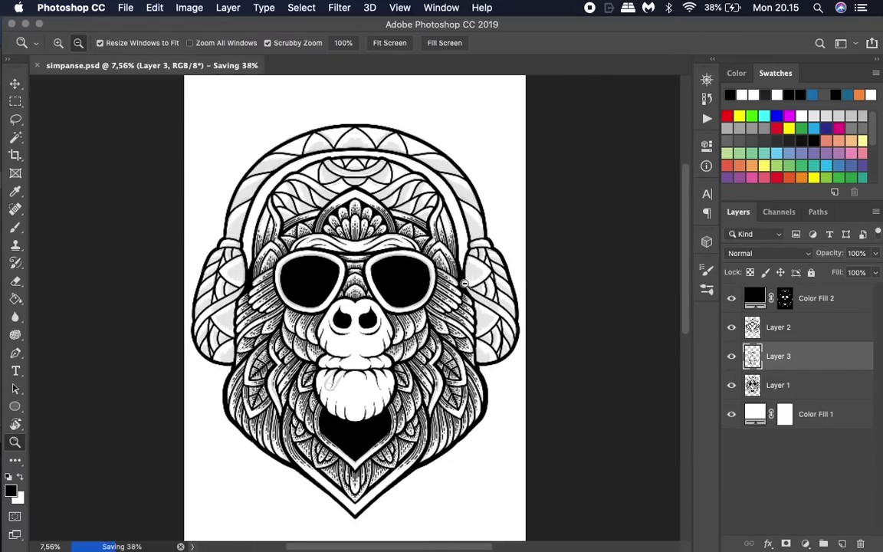
pyautogui.moveTo(356, 178)
pyautogui.mouseDown()
pyautogui.moveTo(415, 331)
pyautogui.moveTo(537, 329)
pyautogui.mouseUp()
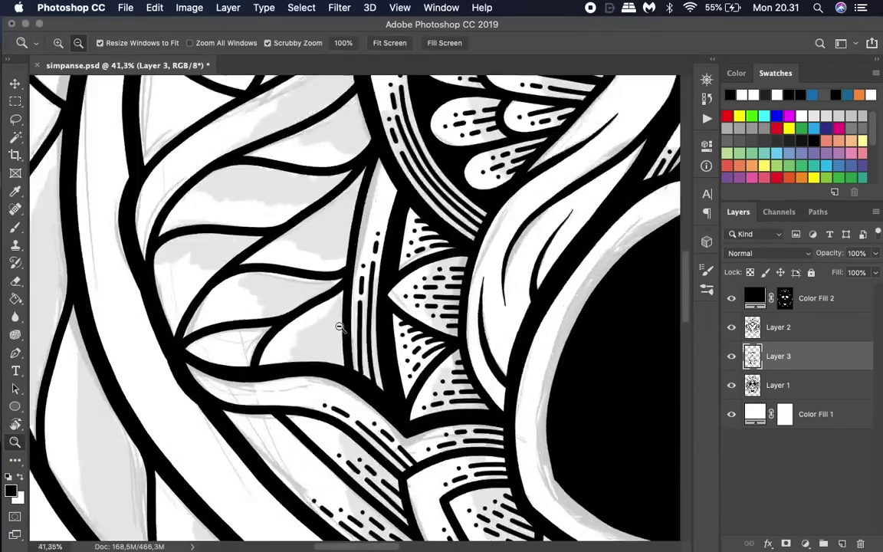
pyautogui.press('b')
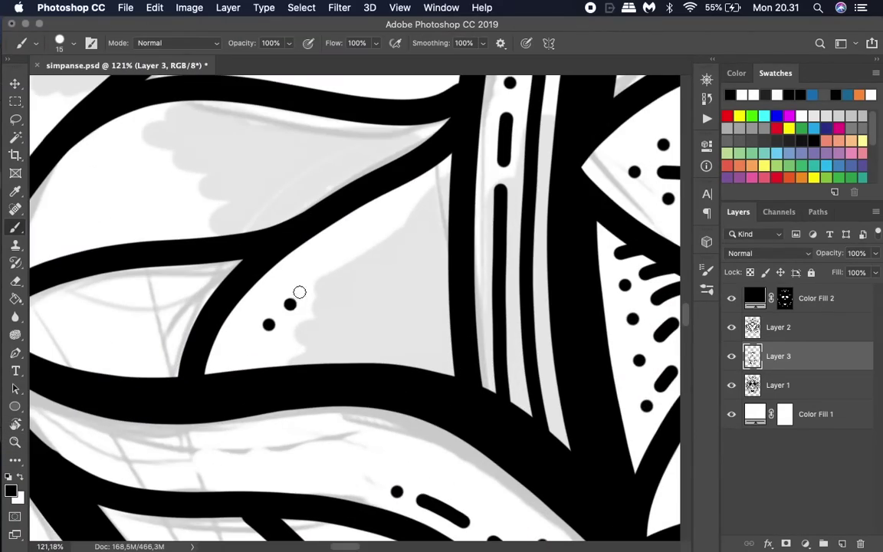
pyautogui.moveTo(338, 264); pyautogui.dragTo(479, 177)
pyautogui.click(296, 338)
pyautogui.moveTo(314, 320); pyautogui.dragTo(428, 246)
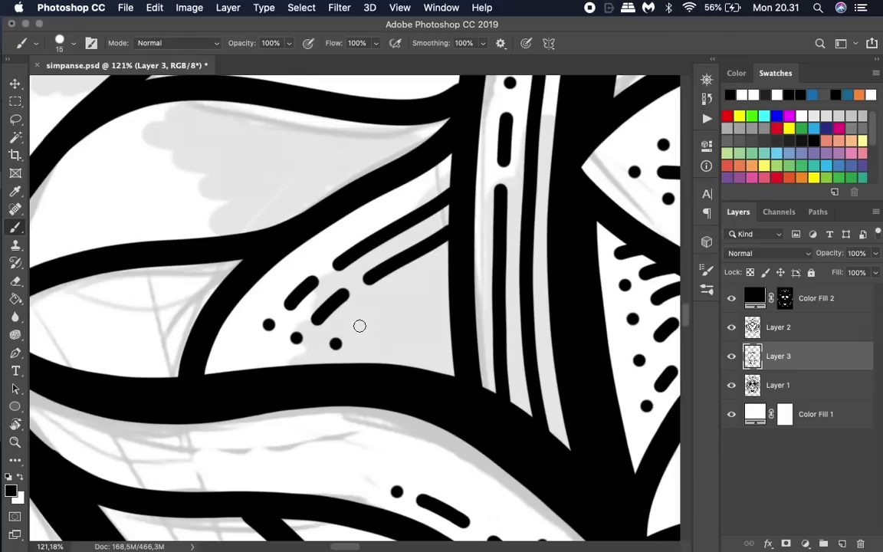
pyautogui.moveTo(355, 326); pyautogui.dragTo(448, 265)
pyautogui.click(382, 342)
pyautogui.moveTo(401, 329)
pyautogui.mouseDown()
pyautogui.moveTo(425, 315)
pyautogui.moveTo(405, 291)
pyautogui.mouseUp()
# Step: Hatch the next leaf with dots and long dashes following its curve in two rows
pyautogui.press('z')
pyautogui.moveTo(477, 326); pyautogui.dragTo(378, 343)
pyautogui.press('r')
pyautogui.press('b')
pyautogui.click(308, 342)
pyautogui.click(334, 321)
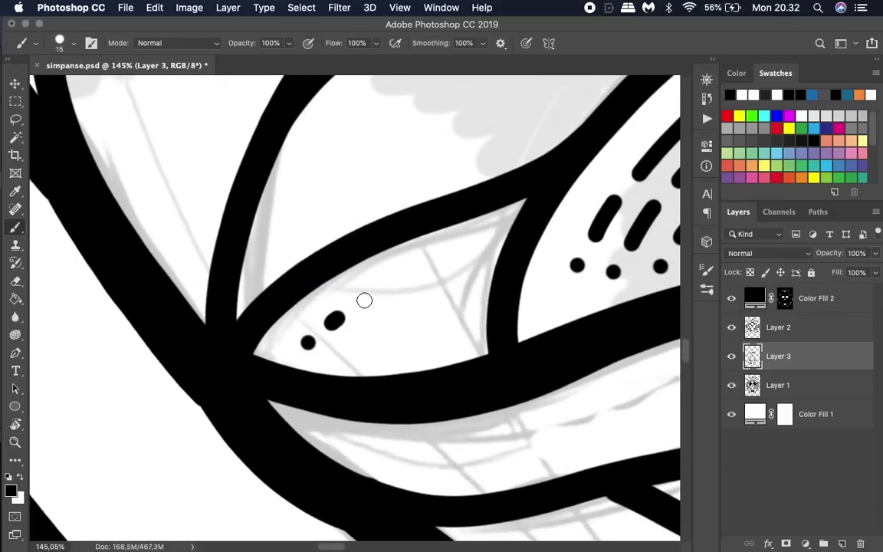
pyautogui.moveTo(366, 301); pyautogui.dragTo(332, 324)
pyautogui.moveTo(394, 285); pyautogui.dragTo(450, 265)
pyautogui.press('super+z')
pyautogui.moveTo(395, 287); pyautogui.dragTo(506, 232)
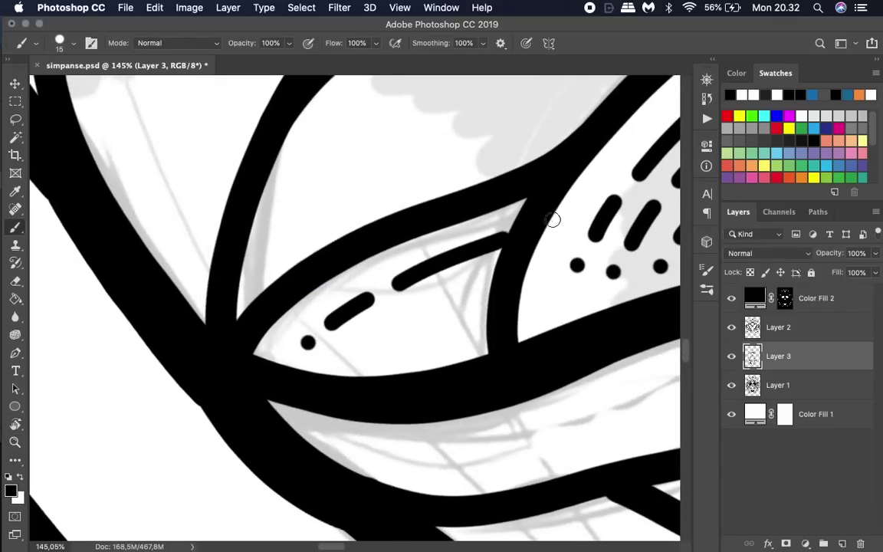
pyautogui.moveTo(381, 331); pyautogui.dragTo(487, 278)
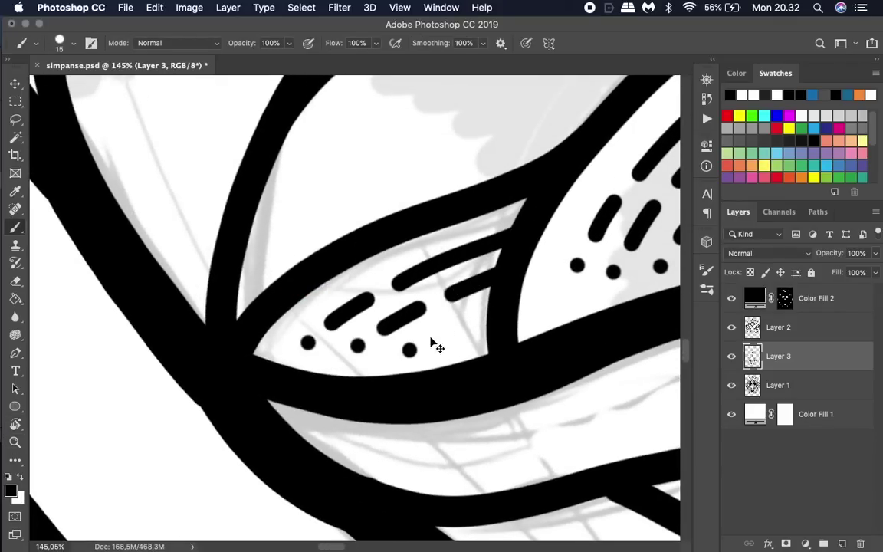
# Step: In the neighbouring leaf, paint long strokes along the upper curve and a dot-dash lower row
pyautogui.moveTo(471, 319); pyautogui.dragTo(429, 430)
pyautogui.click(410, 312)
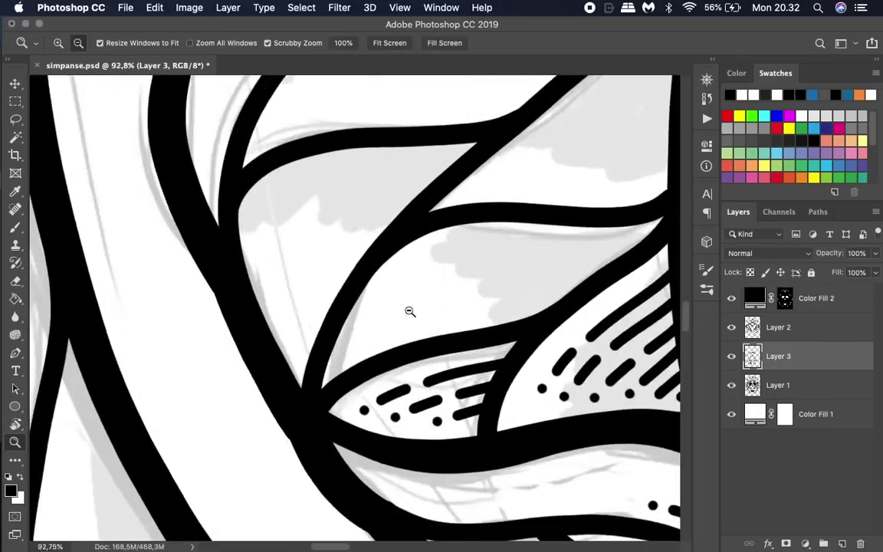
pyautogui.moveTo(435, 317); pyautogui.dragTo(388, 320)
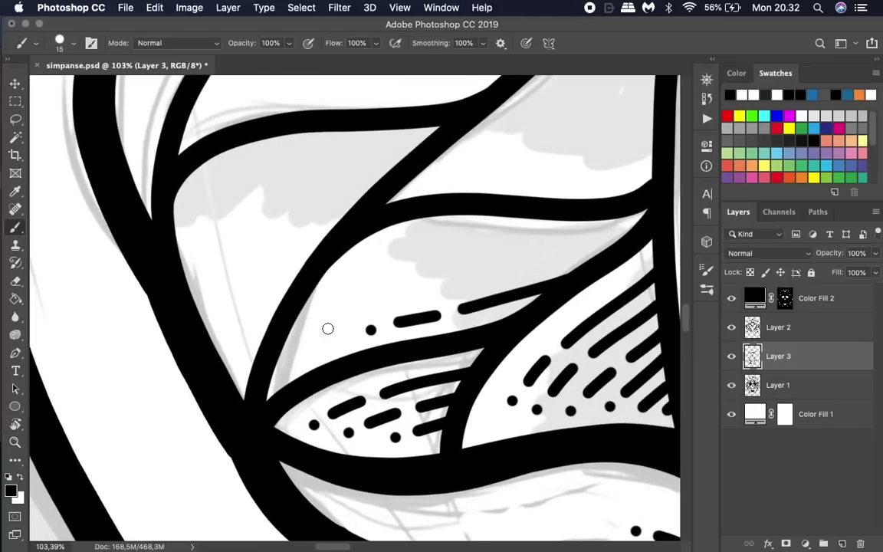
pyautogui.hotkey('ctrl', 'z')
pyautogui.hotkey('ctrl', 'z')
pyautogui.hotkey('ctrl', 'z')
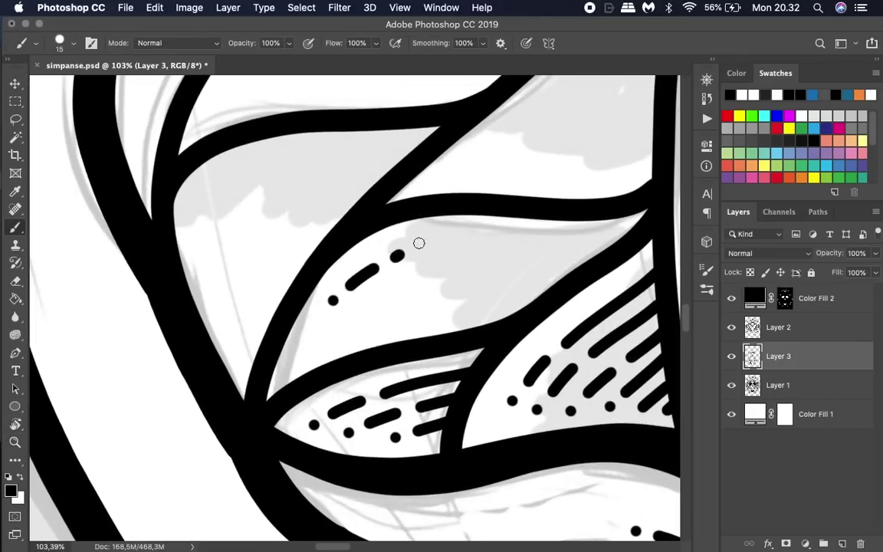
pyautogui.moveTo(419, 243); pyautogui.dragTo(639, 245)
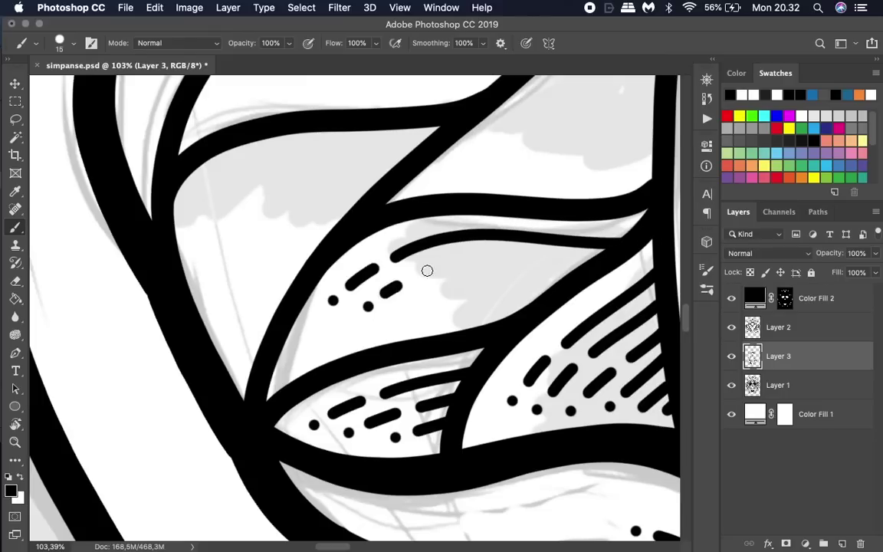
pyautogui.moveTo(382, 294)
pyautogui.mouseDown()
pyautogui.moveTo(418, 277)
pyautogui.moveTo(621, 267)
pyautogui.mouseUp()
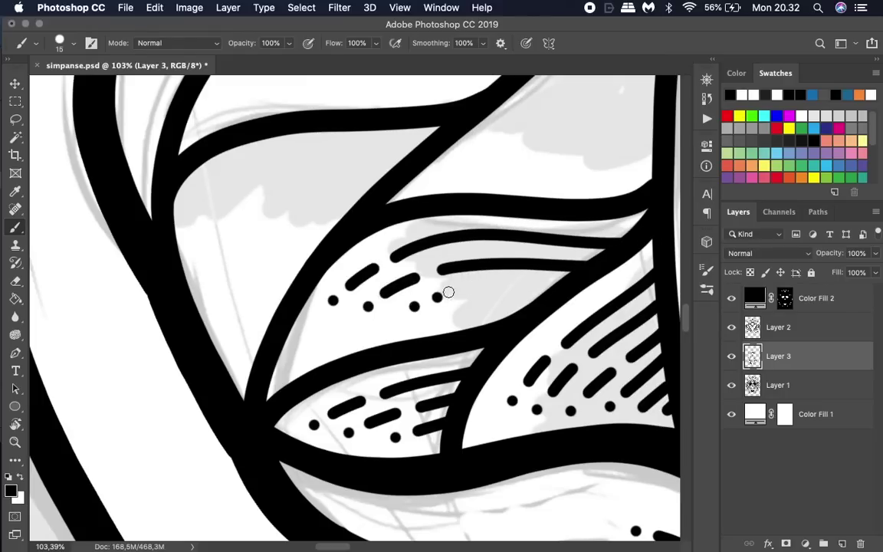
pyautogui.moveTo(511, 287); pyautogui.dragTo(540, 288)
pyautogui.click(451, 317)
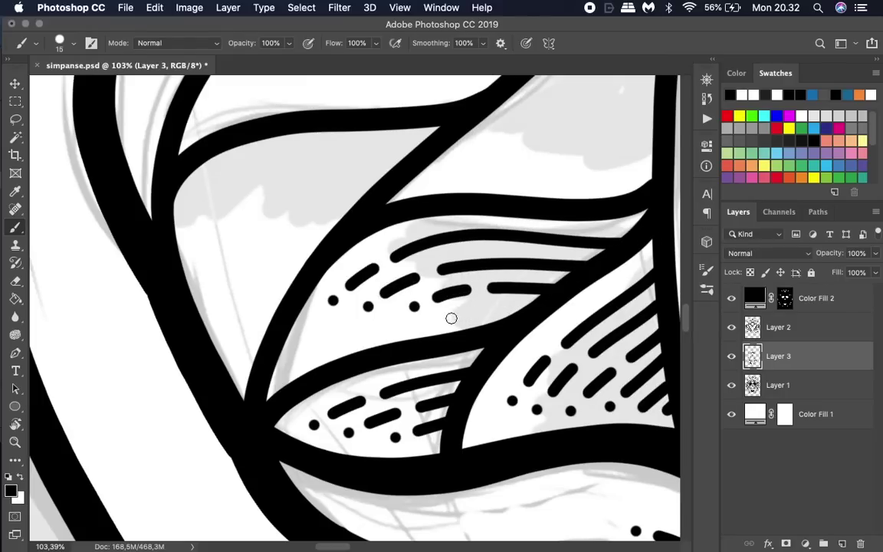
pyautogui.moveTo(473, 313)
pyautogui.mouseDown()
pyautogui.moveTo(534, 314)
pyautogui.moveTo(460, 315)
pyautogui.moveTo(544, 286)
pyautogui.mouseUp()
# Step: Fill another leaf with a dot and several rows of dashes
pyautogui.press('z')
pyautogui.scroll(3, 446, 318)
pyautogui.press('b')
pyautogui.click(372, 312)
pyautogui.moveTo(365, 332)
pyautogui.mouseDown()
pyautogui.moveTo(412, 326)
pyautogui.moveTo(544, 262)
pyautogui.mouseUp()
pyautogui.scroll(2, 396, 314)
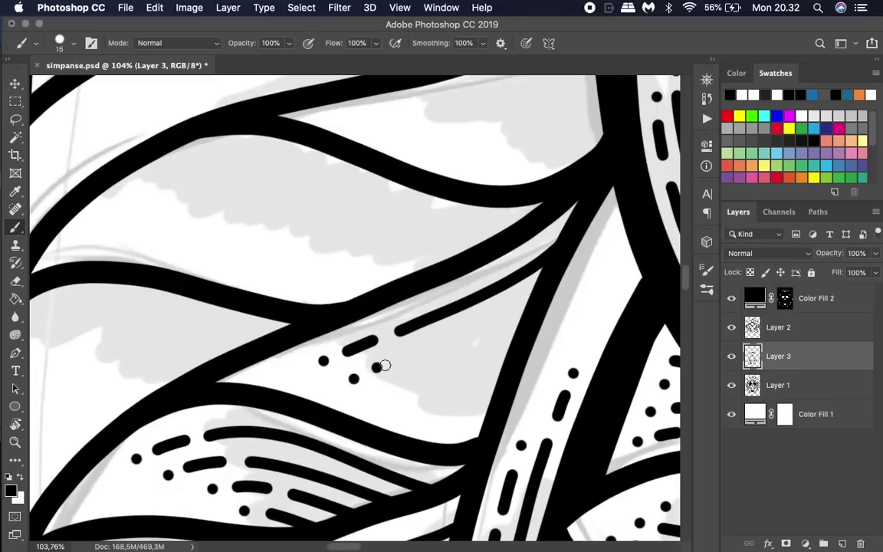
pyautogui.moveTo(376, 367); pyautogui.dragTo(481, 328)
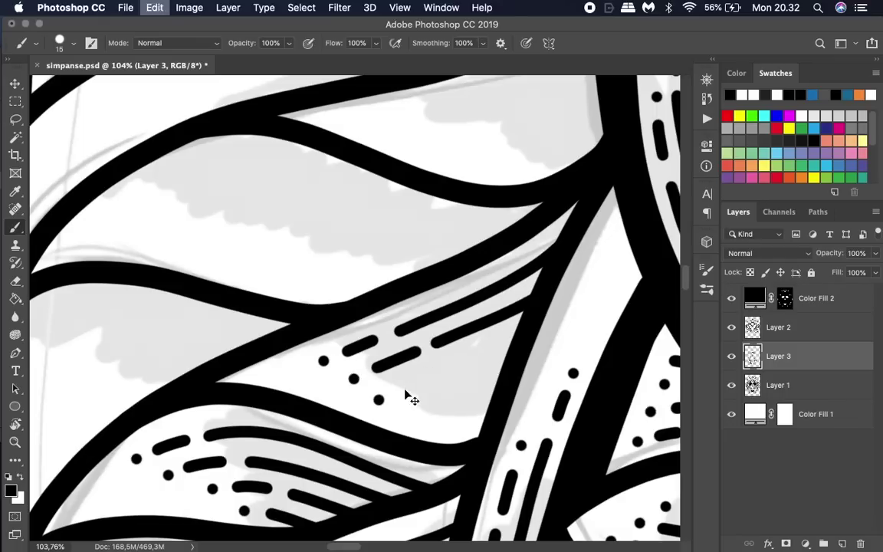
pyautogui.moveTo(404, 387); pyautogui.dragTo(512, 337)
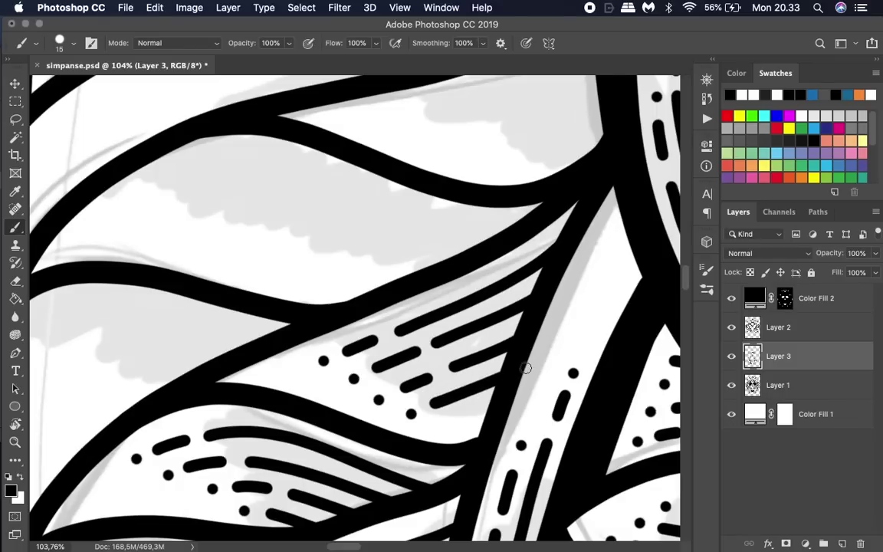
# Step: Rotate the view to a new leaf area and add dashes along its hatching rows
pyautogui.press('z')
pyautogui.moveTo(516, 394)
pyautogui.mouseDown()
pyautogui.moveTo(467, 422)
pyautogui.moveTo(430, 399)
pyautogui.mouseUp()
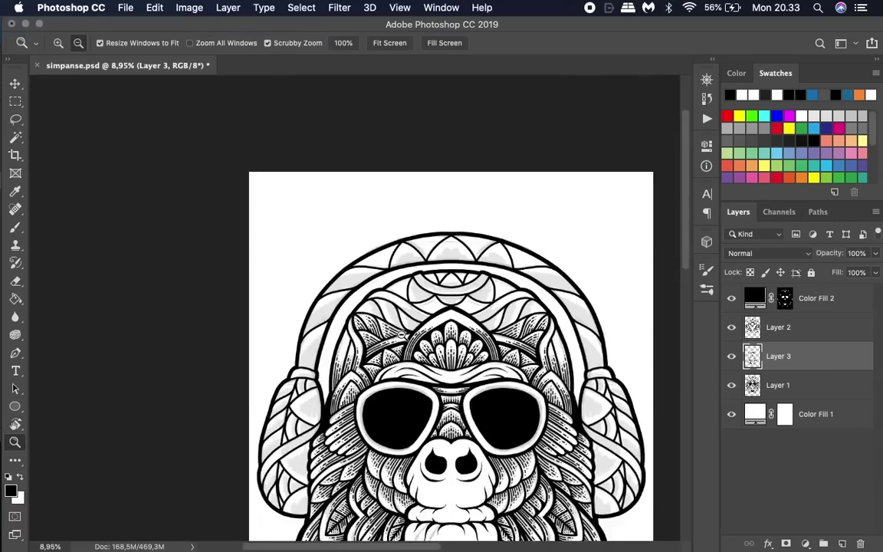
pyautogui.press('r')
pyautogui.moveTo(329, 307)
pyautogui.mouseDown()
pyautogui.moveTo(345, 296)
pyautogui.moveTo(429, 290)
pyautogui.moveTo(535, 213)
pyautogui.mouseUp()
pyautogui.press('b')
pyautogui.scroll(2, 389, 293)
pyautogui.moveTo(463, 283)
pyautogui.mouseDown()
pyautogui.moveTo(521, 249)
pyautogui.moveTo(547, 257)
pyautogui.mouseUp()
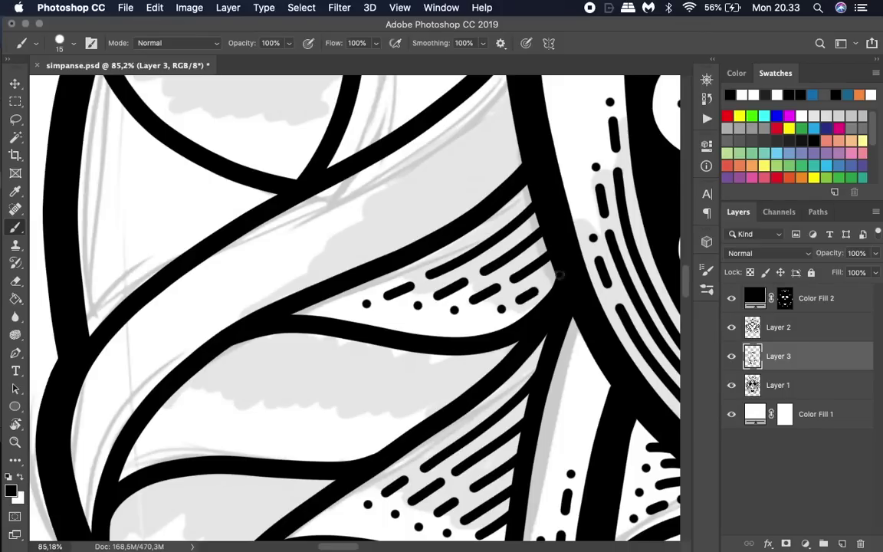
# Step: Paint a curved stroke along the leaf's upper edge with dashes in the second and third rows
pyautogui.scroll(-3, 560, 276)
pyautogui.scroll(-3, 375, 310)
pyautogui.scroll(2, 246, 348)
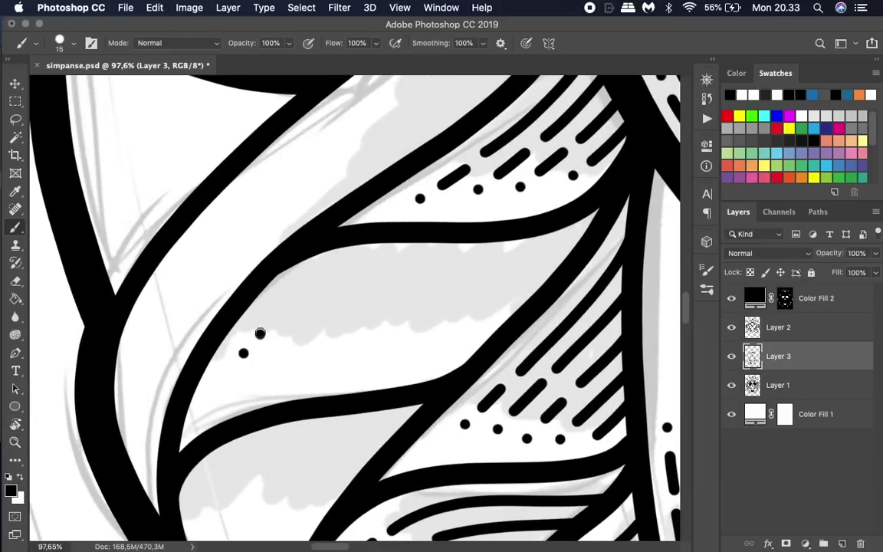
pyautogui.moveTo(308, 289); pyautogui.dragTo(558, 261)
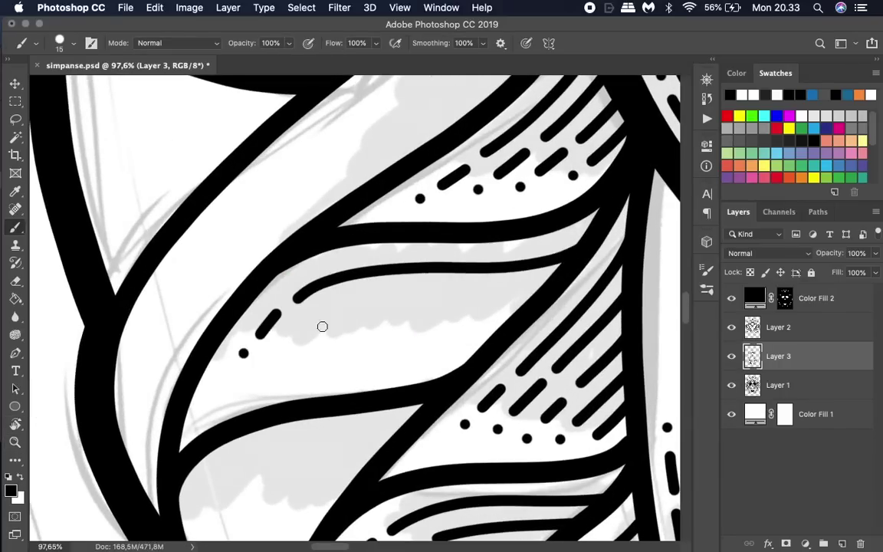
pyautogui.moveTo(388, 298); pyautogui.dragTo(531, 294)
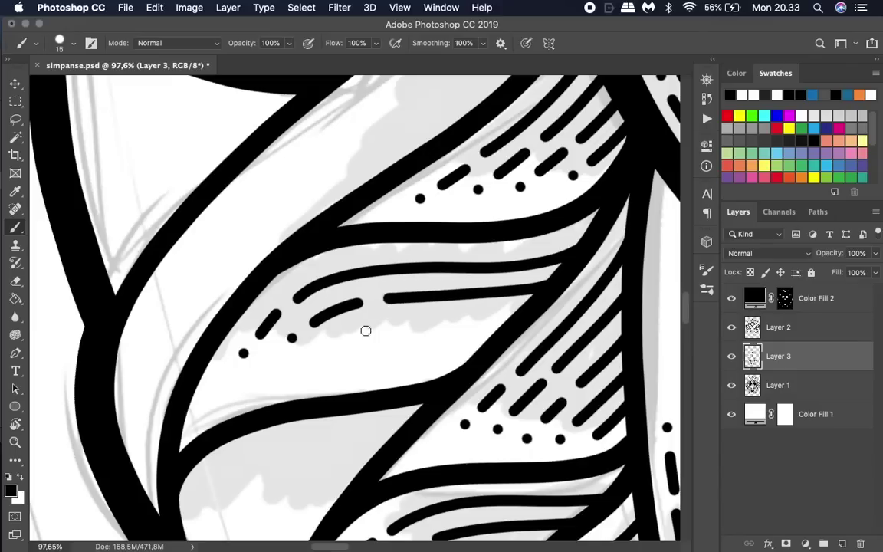
pyautogui.moveTo(432, 322); pyautogui.dragTo(510, 319)
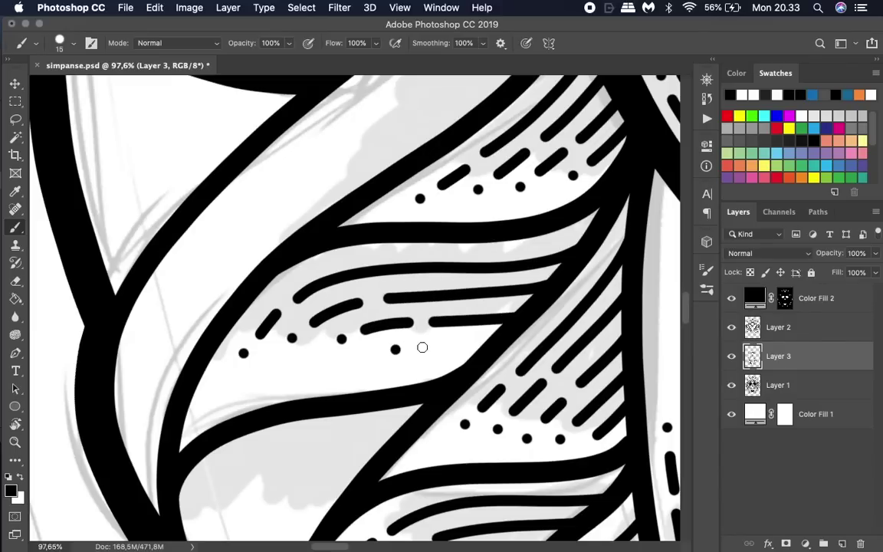
# Step: Hatch the next leaf cluster with long dashes, a lengthened lower row and a dash near the tip
pyautogui.press('z')
pyautogui.moveTo(422, 347); pyautogui.dragTo(368, 347)
pyautogui.moveTo(414, 323); pyautogui.dragTo(458, 323)
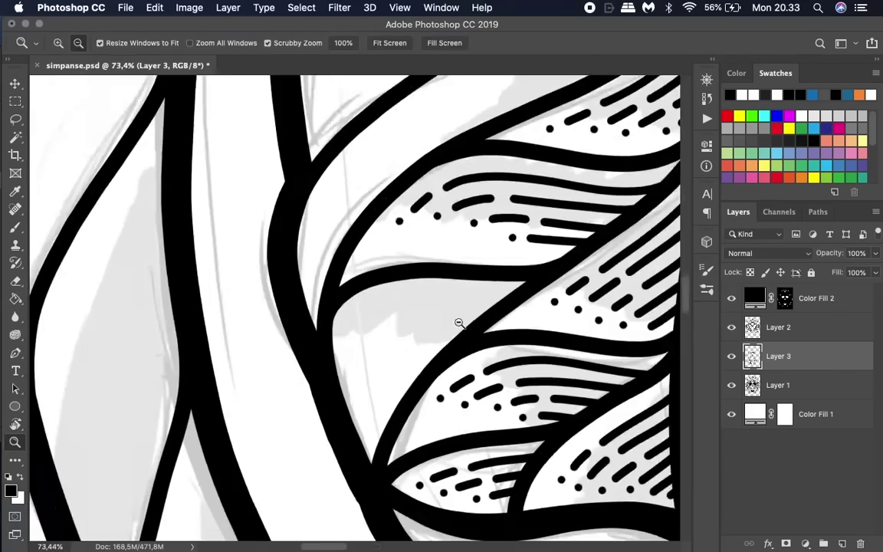
pyautogui.moveTo(376, 375)
pyautogui.mouseDown()
pyautogui.moveTo(397, 382)
pyautogui.moveTo(392, 334)
pyautogui.mouseUp()
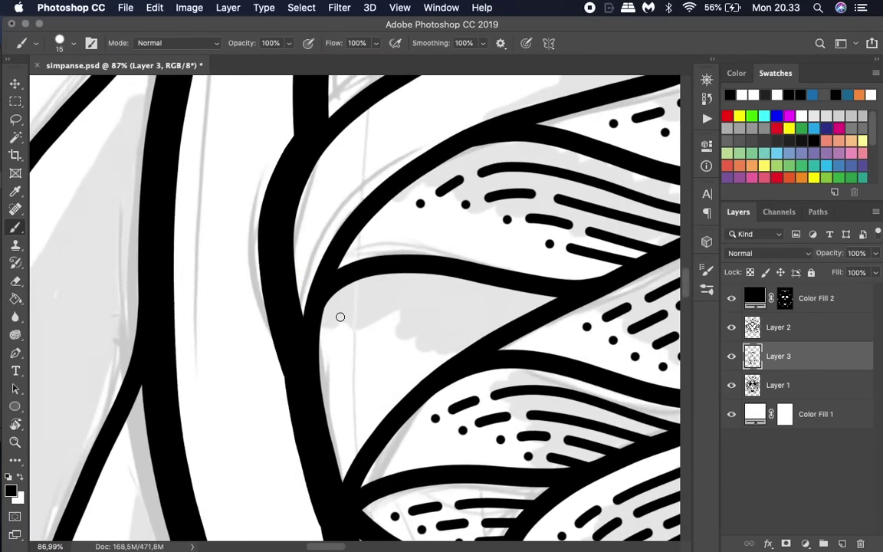
pyautogui.moveTo(338, 315); pyautogui.dragTo(359, 302)
pyautogui.moveTo(384, 267); pyautogui.dragTo(491, 226)
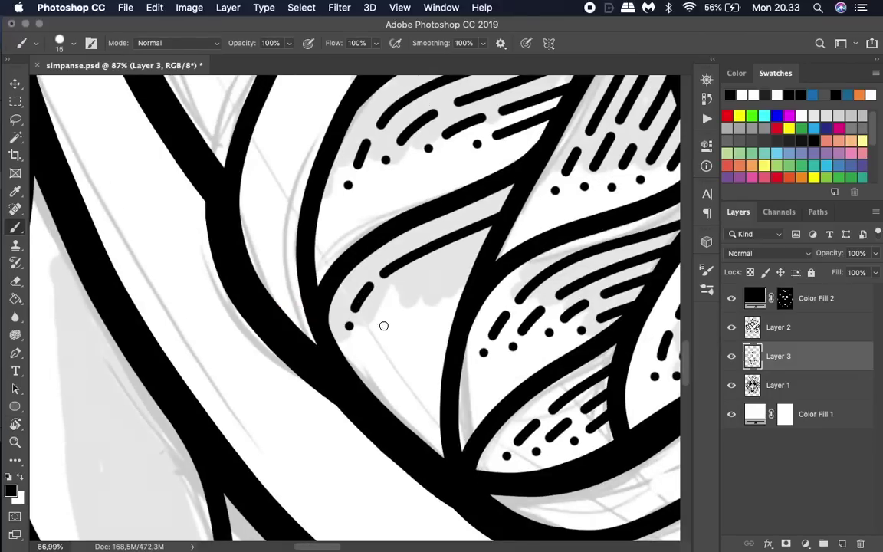
pyautogui.moveTo(448, 261); pyautogui.dragTo(479, 245)
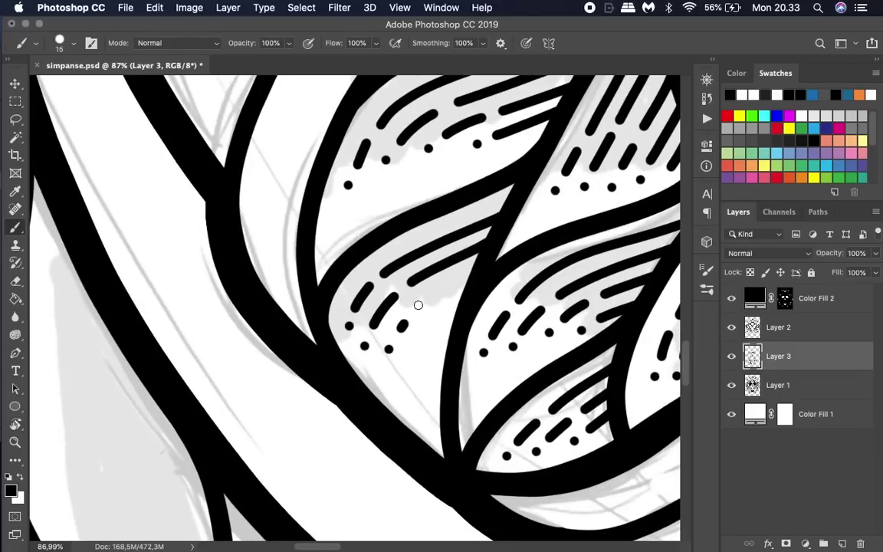
pyautogui.moveTo(400, 320); pyautogui.dragTo(420, 302)
pyautogui.moveTo(433, 295); pyautogui.dragTo(460, 282)
pyautogui.moveTo(415, 359)
pyautogui.mouseDown()
pyautogui.moveTo(426, 337)
pyautogui.moveTo(479, 322)
pyautogui.moveTo(429, 314)
pyautogui.moveTo(481, 287)
pyautogui.mouseUp()
# Step: Paint a long dash along the curve of the next leaf
pyautogui.press('r')
pyautogui.press('z')
pyautogui.press('r')
pyautogui.press('z')
pyautogui.moveTo(349, 303); pyautogui.dragTo(392, 286)
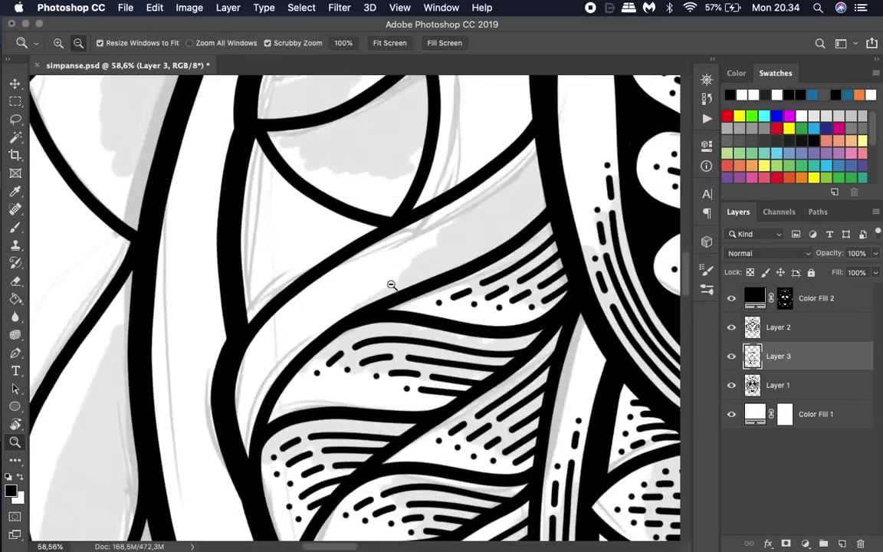
pyautogui.press('b')
pyautogui.scroll(3, 441, 264)
pyautogui.hscroll(3, 441, 264)
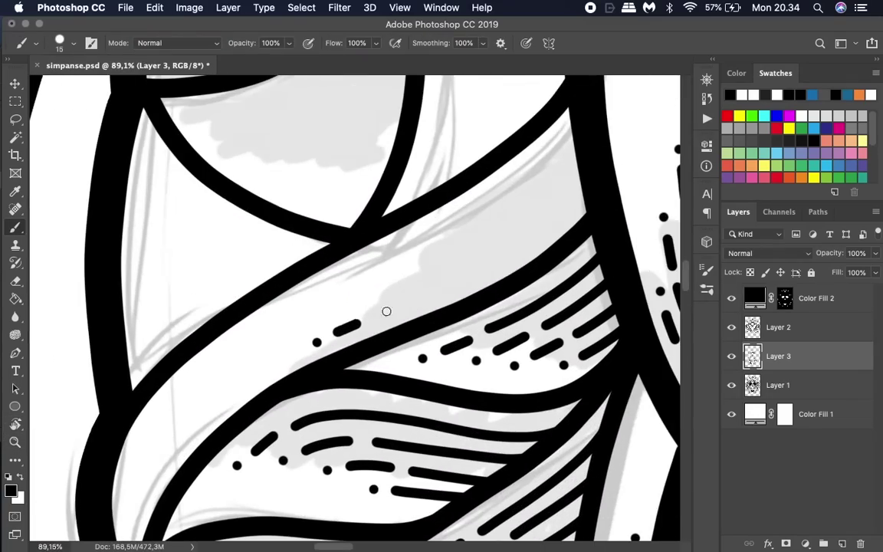
pyautogui.scroll(3, 386, 311)
pyautogui.hscroll(3, 386, 311)
pyautogui.moveTo(357, 348); pyautogui.dragTo(533, 247)
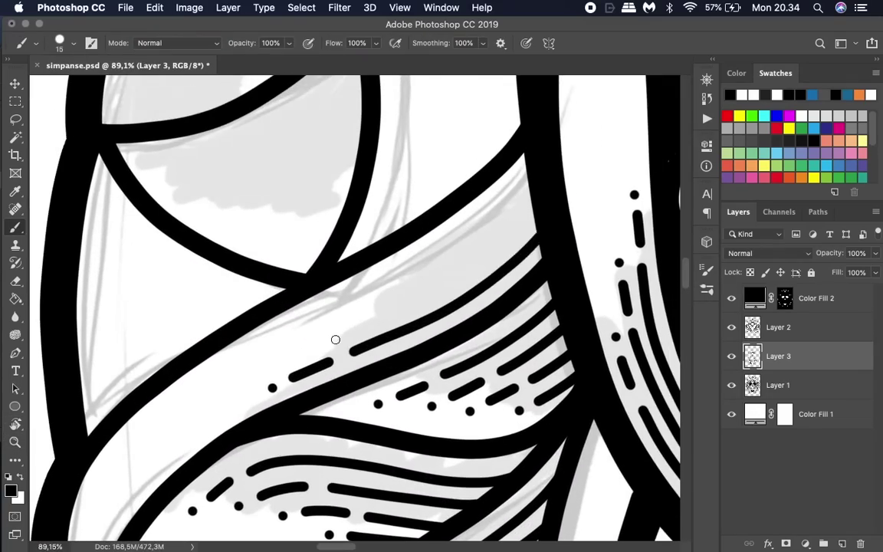
# Step: Redo that stroke as a short dash and a long dash, then view the whole head
pyautogui.press('super+z')
pyautogui.press('super+z')
pyautogui.moveTo(331, 339); pyautogui.dragTo(533, 231)
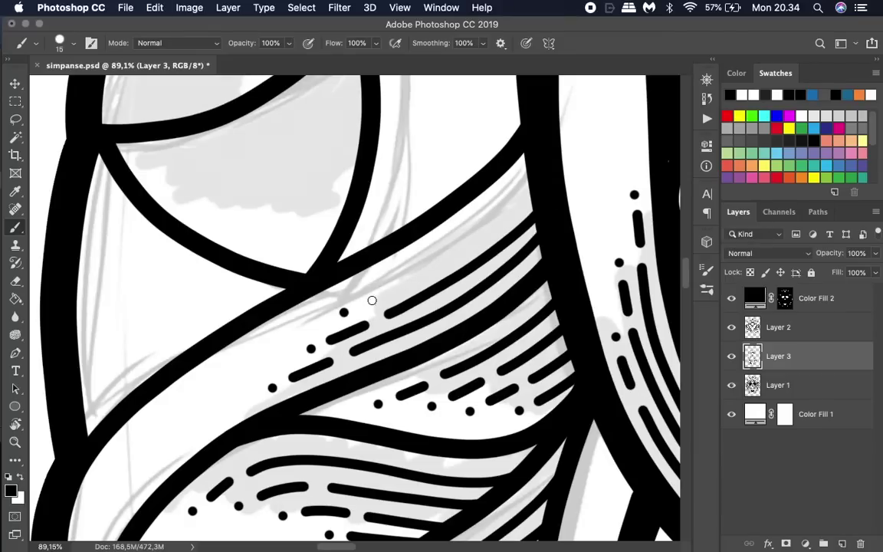
pyautogui.moveTo(408, 282); pyautogui.dragTo(361, 334)
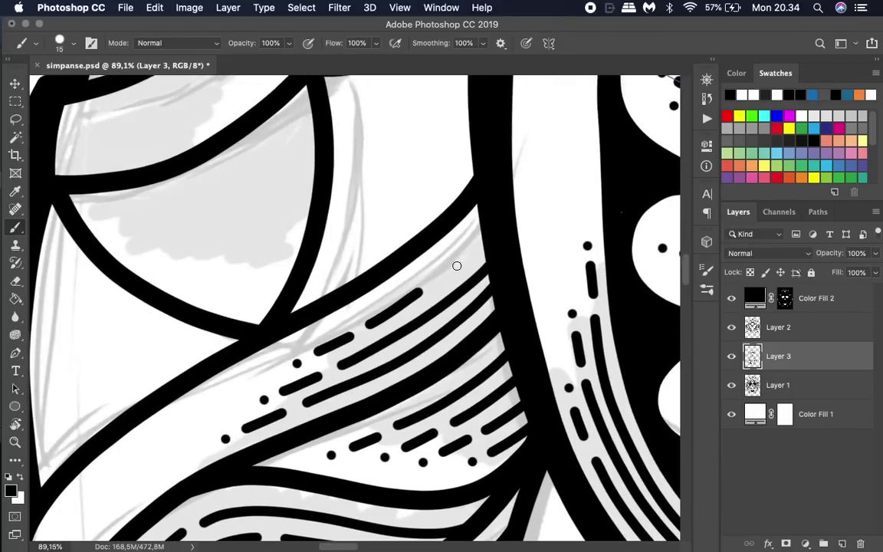
pyautogui.press('z')
pyautogui.moveTo(489, 239)
pyautogui.mouseDown()
pyautogui.moveTo(388, 317)
pyautogui.moveTo(444, 282)
pyautogui.moveTo(446, 297)
pyautogui.moveTo(399, 307)
pyautogui.moveTo(374, 338)
pyautogui.mouseUp()
# Step: On Layer 2, patch two spots on the line edge with small black marks
pyautogui.press('r')
pyautogui.press('z')
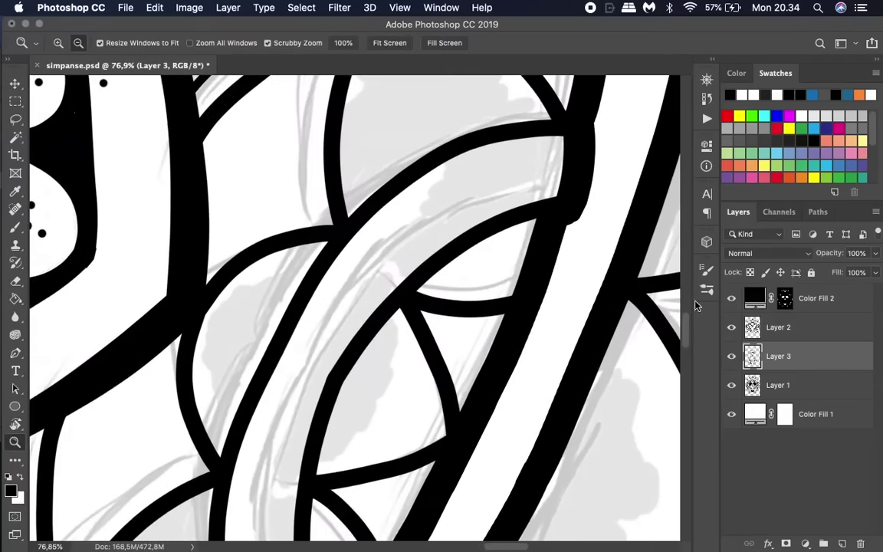
pyautogui.hotkey('alt', ']')
pyautogui.click(319, 397)
pyautogui.press('e')
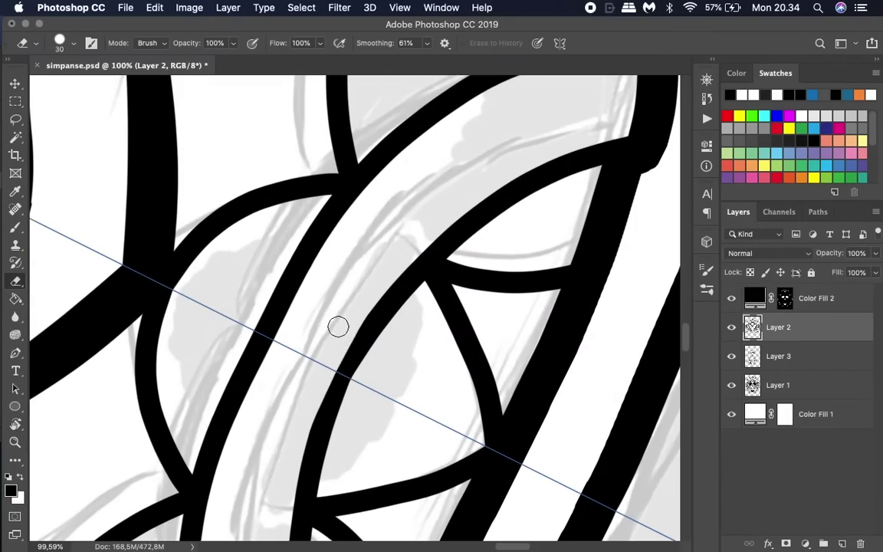
pyautogui.press('z')
pyautogui.moveTo(338, 328); pyautogui.dragTo(347, 355)
pyautogui.press('b')
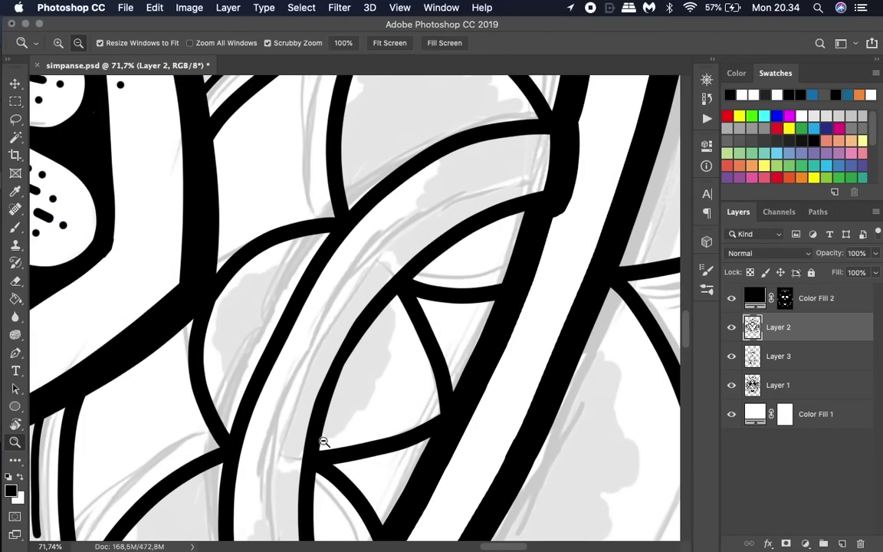
pyautogui.click(376, 318)
pyautogui.click(328, 412)
# Step: Back on Layer 3 at the top of the mandala, paint mirrored vertical bars below the top band
pyautogui.press('z')
pyautogui.moveTo(345, 383); pyautogui.dragTo(365, 361)
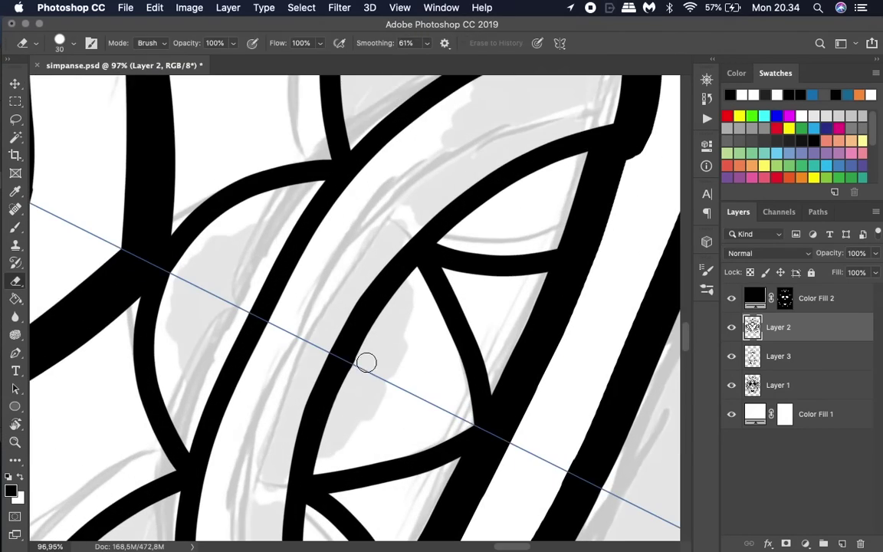
pyautogui.press('z')
pyautogui.click(721, 358)
pyautogui.moveTo(434, 355); pyautogui.dragTo(375, 365)
pyautogui.moveTo(337, 229)
pyautogui.mouseDown()
pyautogui.moveTo(358, 229)
pyautogui.moveTo(396, 171)
pyautogui.mouseUp()
pyautogui.press('b')
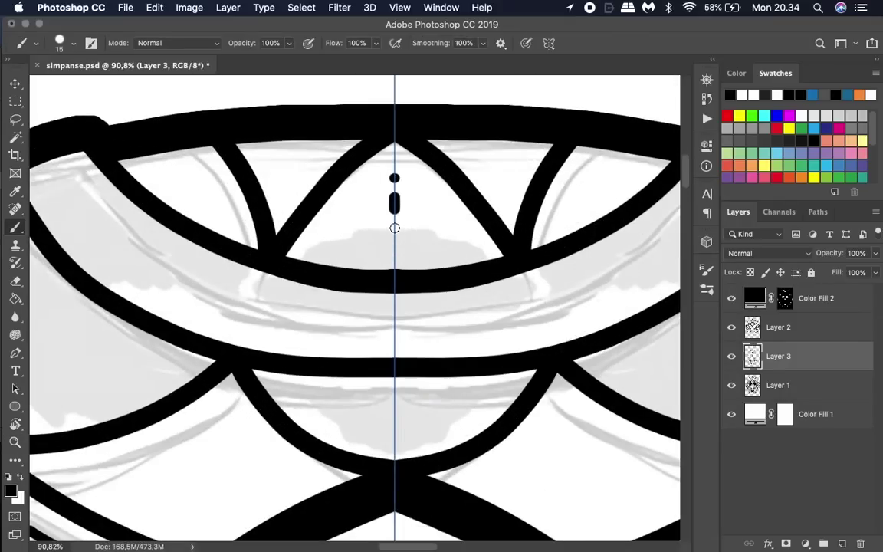
pyautogui.moveTo(416, 219); pyautogui.dragTo(416, 268)
pyautogui.hotkey('ctrl', 'z')
pyautogui.moveTo(438, 229)
pyautogui.mouseDown()
pyautogui.moveTo(429, 294)
pyautogui.moveTo(445, 228)
pyautogui.moveTo(475, 228)
pyautogui.moveTo(450, 264)
pyautogui.mouseUp()
pyautogui.click(449, 214)
pyautogui.hotkey('ctrl', 'z')
# Step: Fill the left wedge with a row of diagonal dashes and two dots
pyautogui.moveTo(138, 291)
pyautogui.mouseDown()
pyautogui.moveTo(274, 256)
pyautogui.moveTo(217, 274)
pyautogui.mouseUp()
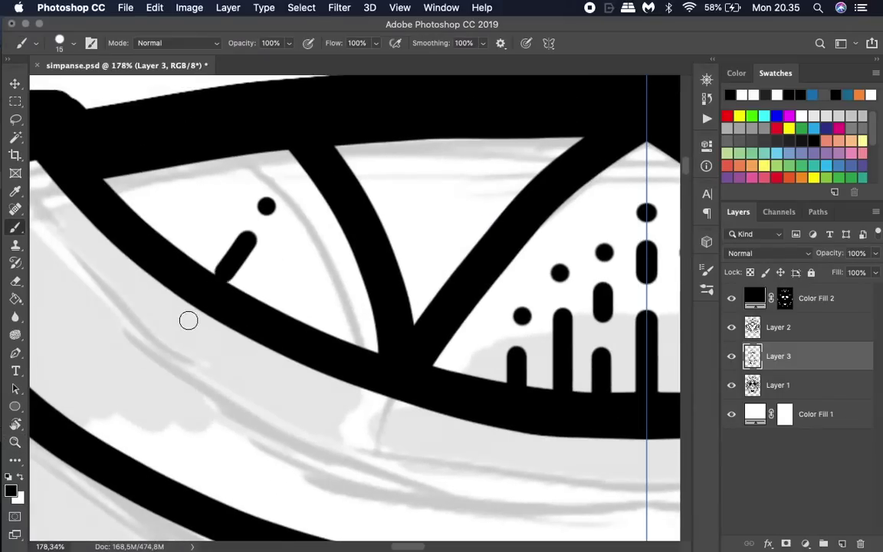
pyautogui.click(295, 242)
pyautogui.click(325, 286)
pyautogui.moveTo(309, 307); pyautogui.dragTo(296, 321)
pyautogui.moveTo(277, 277); pyautogui.dragTo(259, 296)
pyautogui.moveTo(211, 222); pyautogui.dragTo(193, 244)
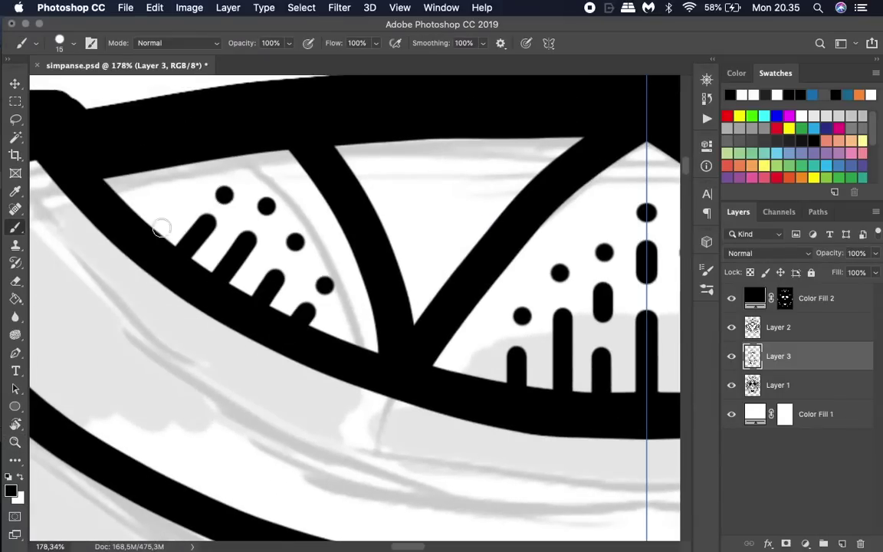
pyautogui.moveTo(173, 203); pyautogui.dragTo(151, 230)
# Step: Hatch the curved band with dots, short dashes and a long curved line
pyautogui.press('z')
pyautogui.moveTo(237, 225); pyautogui.dragTo(154, 225)
pyautogui.press('r')
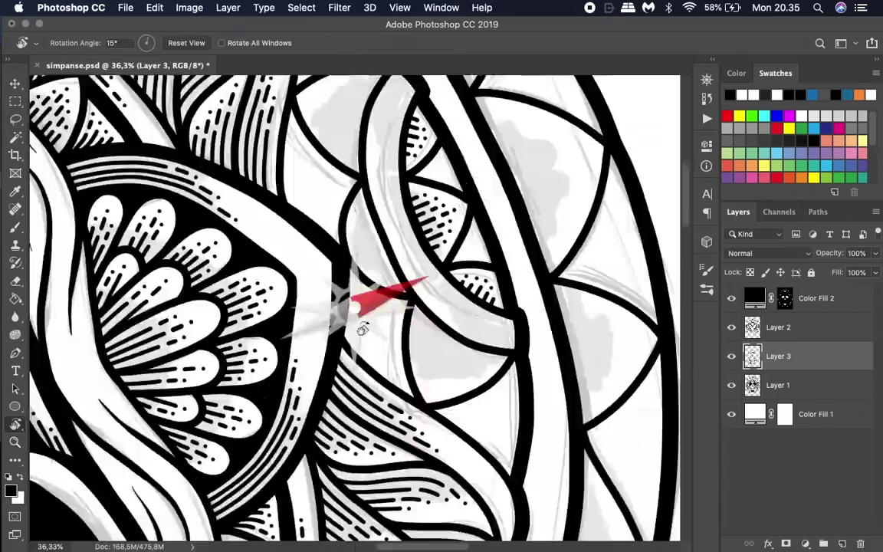
pyautogui.moveTo(360, 230)
pyautogui.mouseDown()
pyautogui.moveTo(387, 341)
pyautogui.moveTo(398, 337)
pyautogui.mouseUp()
pyautogui.press('b')
pyautogui.scroll(5, 262, 262)
pyautogui.scroll(1, 283, 249)
pyautogui.click(270, 253)
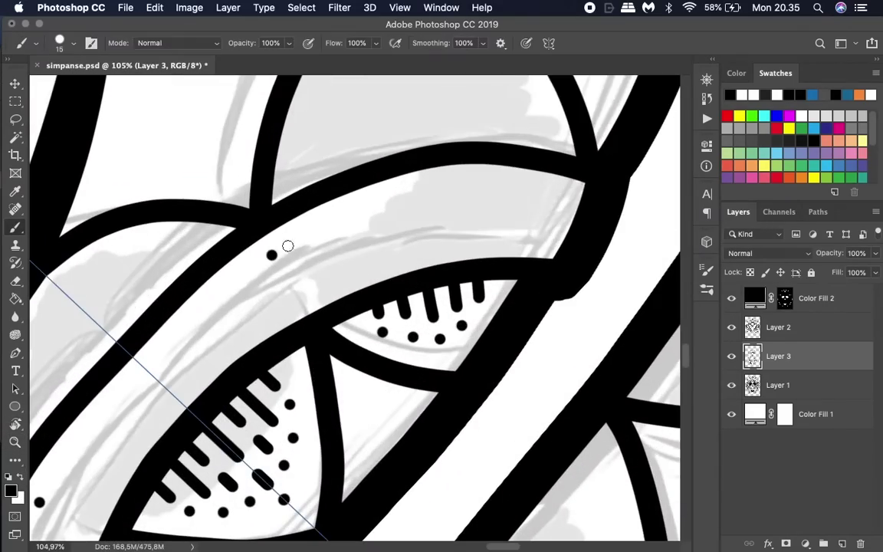
pyautogui.moveTo(291, 243)
pyautogui.mouseDown()
pyautogui.moveTo(435, 184)
pyautogui.moveTo(567, 195)
pyautogui.mouseUp()
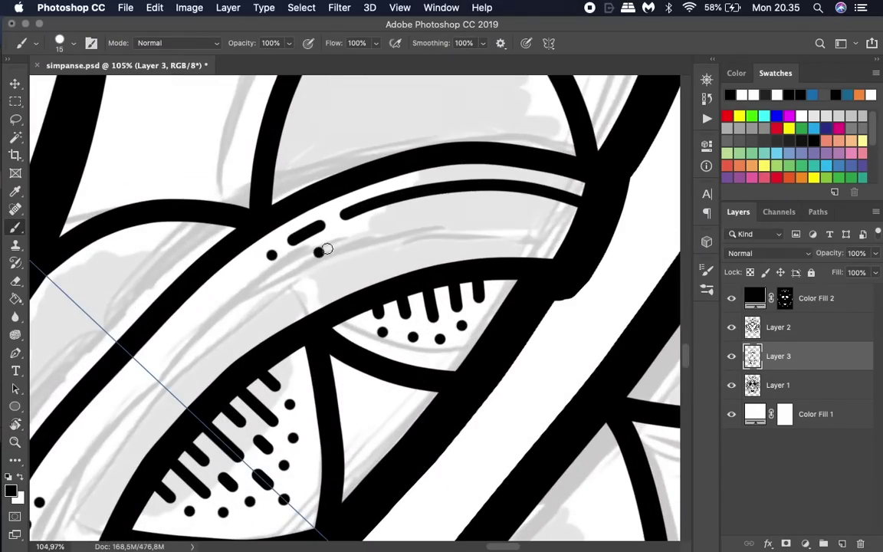
pyautogui.moveTo(340, 245)
pyautogui.mouseDown()
pyautogui.moveTo(379, 229)
pyautogui.moveTo(576, 209)
pyautogui.mouseUp()
pyautogui.click(363, 259)
pyautogui.moveTo(386, 253); pyautogui.dragTo(414, 243)
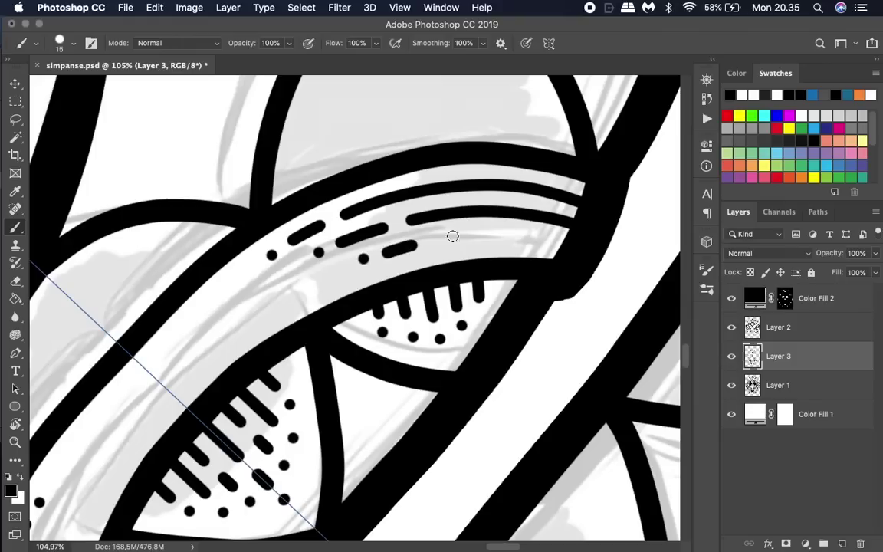
pyautogui.press('super+z')
pyautogui.press('super+z')
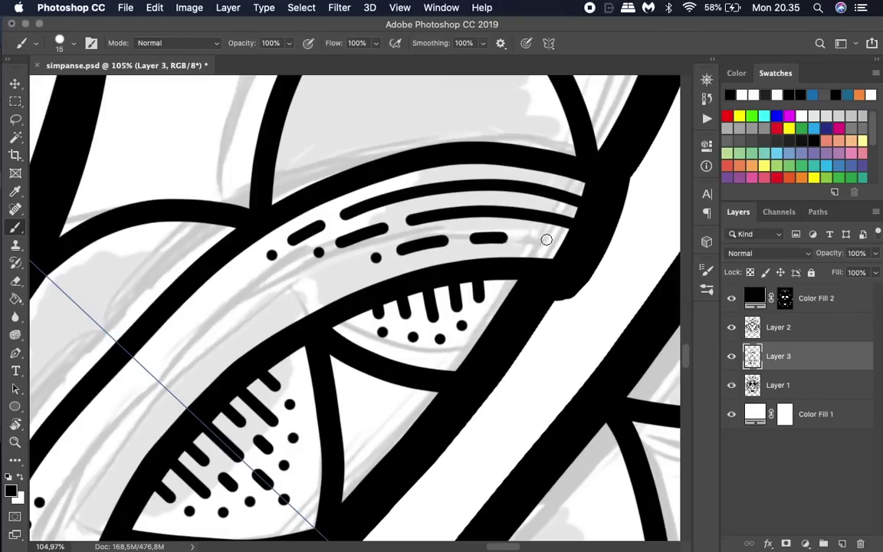
# Step: Paint symmetric short vertical bars and dots in the central forehead cell
pyautogui.press('r')
pyautogui.press('z')
pyautogui.moveTo(524, 262)
pyautogui.mouseDown()
pyautogui.moveTo(408, 286)
pyautogui.moveTo(358, 325)
pyautogui.moveTo(430, 326)
pyautogui.mouseUp()
pyautogui.press('r')
pyautogui.press('b')
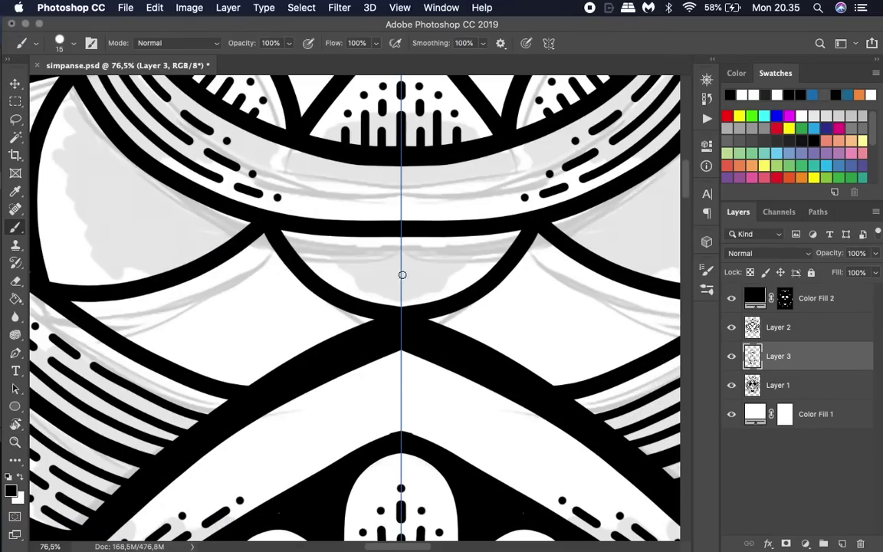
pyautogui.press('z')
pyautogui.moveTo(401, 282)
pyautogui.mouseDown()
pyautogui.moveTo(435, 260)
pyautogui.moveTo(401, 223)
pyautogui.moveTo(370, 207)
pyautogui.mouseUp()
pyautogui.click(370, 277)
pyautogui.click(338, 267)
pyautogui.moveTo(345, 244)
pyautogui.mouseDown()
pyautogui.moveTo(345, 207)
pyautogui.moveTo(307, 210)
pyautogui.moveTo(273, 184)
pyautogui.mouseUp()
pyautogui.press('super+z')
pyautogui.moveTo(246, 218); pyautogui.dragTo(245, 183)
# Step: Extend the dashed hatching line with straight parallel dashes and a dot, undoing stray marks
pyautogui.scroll(-5, 345, 230)
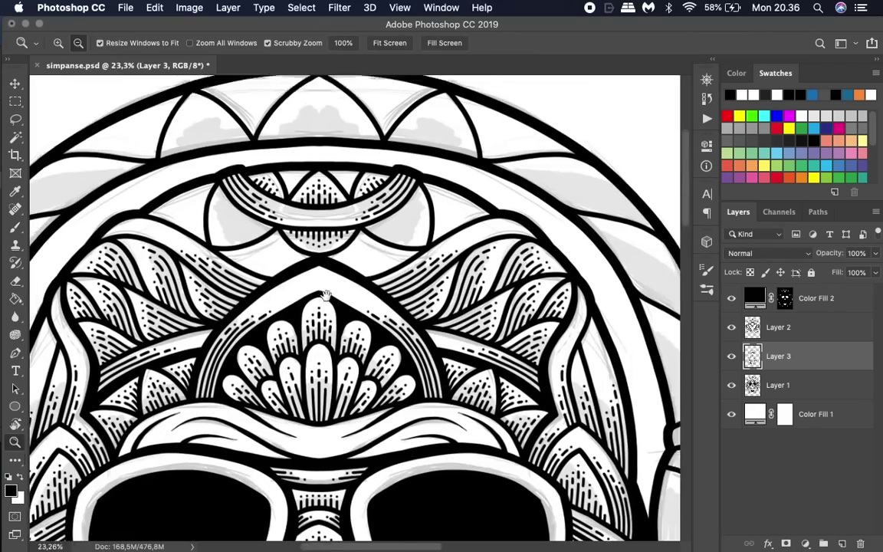
pyautogui.scroll(2, 431, 259)
pyautogui.scroll(3, 296, 201)
pyautogui.scroll(2, 306, 215)
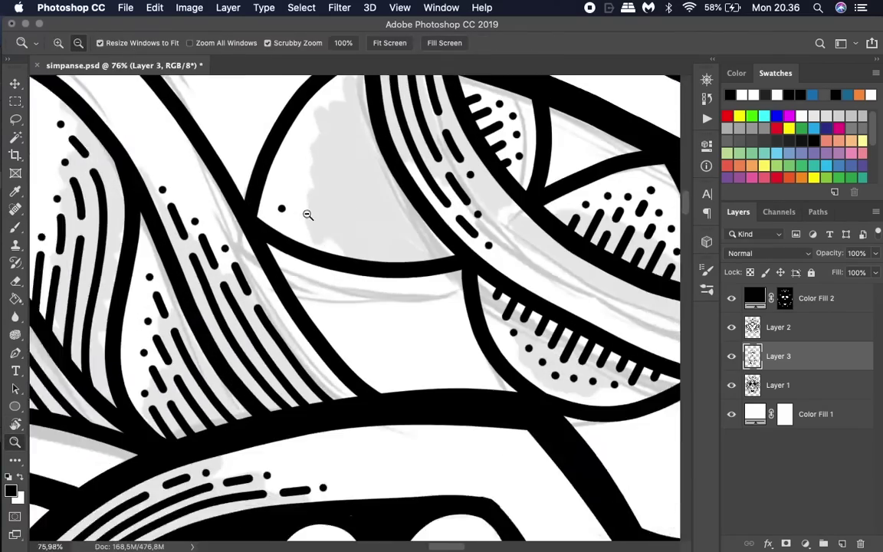
pyautogui.moveTo(308, 210); pyautogui.dragTo(372, 184)
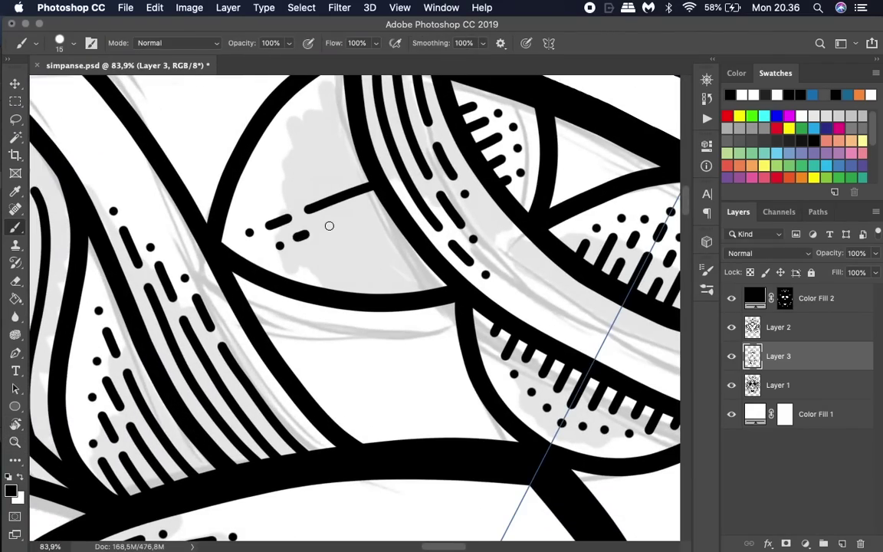
pyautogui.moveTo(338, 222); pyautogui.dragTo(379, 201)
pyautogui.hotkey('ctrl', 'z')
pyautogui.hotkey('ctrl', 'z')
pyautogui.click(310, 256)
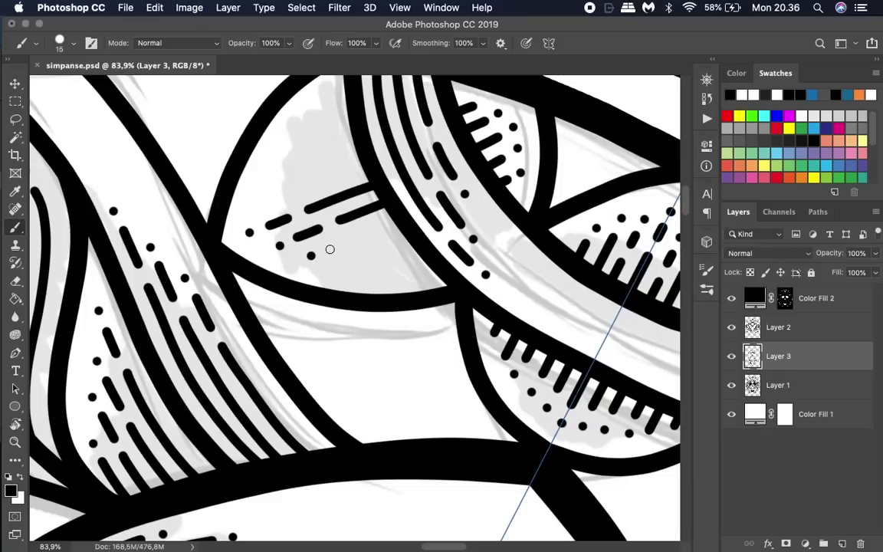
pyautogui.hotkey('ctrl', 'z')
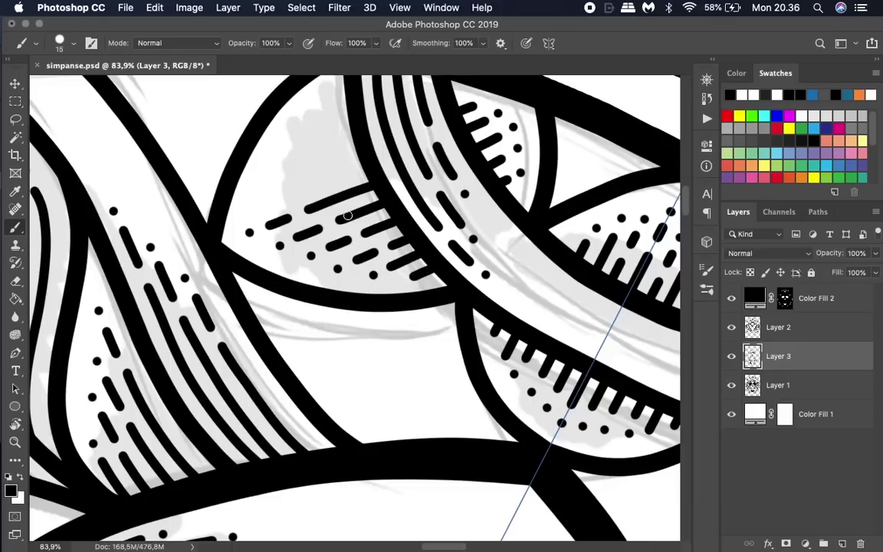
pyautogui.moveTo(345, 177); pyautogui.dragTo(364, 171)
pyautogui.scroll(3, 294, 244)
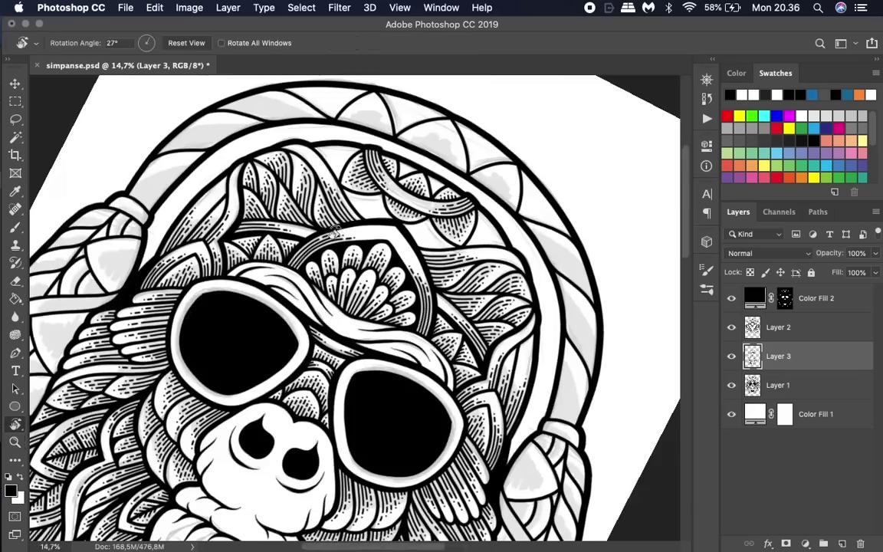
# Step: Paint a curved line and short dashes above the ellipse, with a dot to their left
pyautogui.press('z')
pyautogui.moveTo(429, 264)
pyautogui.mouseDown()
pyautogui.moveTo(331, 262)
pyautogui.moveTo(306, 158)
pyautogui.moveTo(276, 201)
pyautogui.mouseUp()
pyautogui.press('r')
pyautogui.press('z')
pyautogui.press('b')
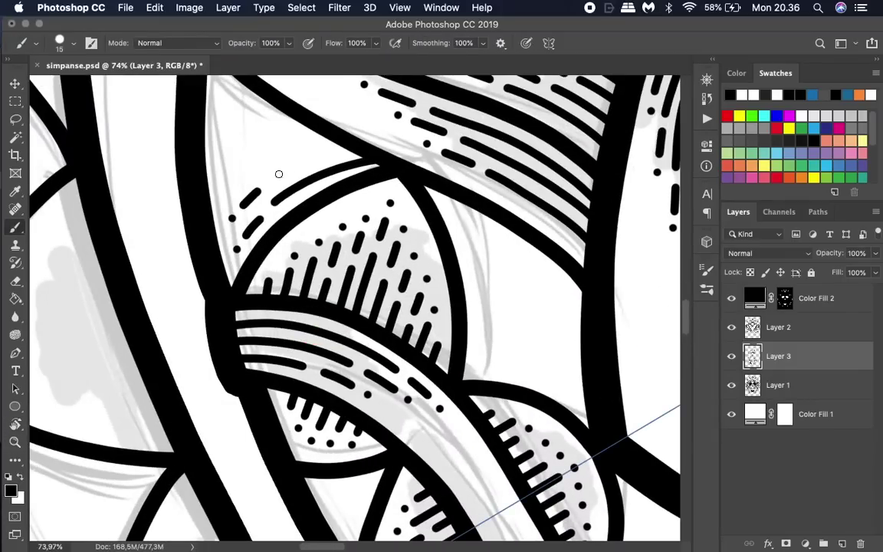
pyautogui.hotkey('ctrl', 'z')
pyautogui.hotkey('ctrl', 'z')
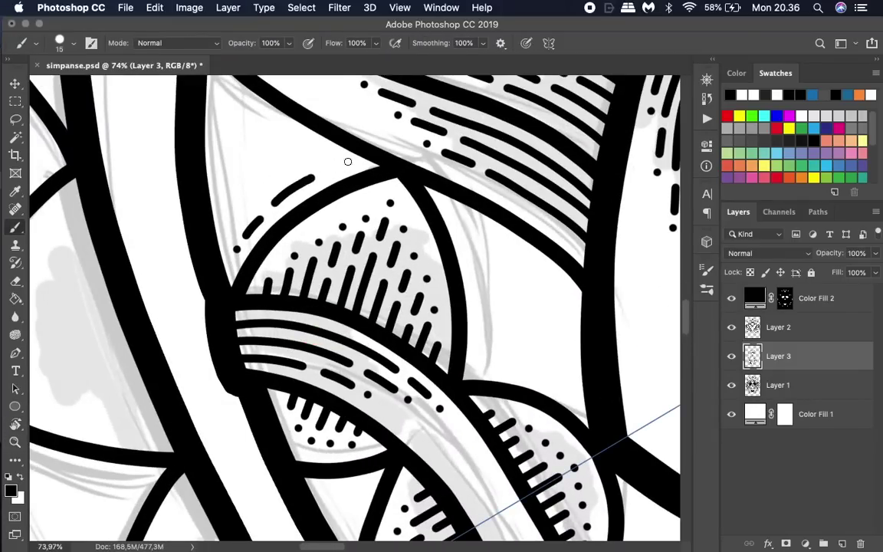
pyautogui.moveTo(272, 203); pyautogui.dragTo(368, 158)
pyautogui.scroll(3, 261, 248)
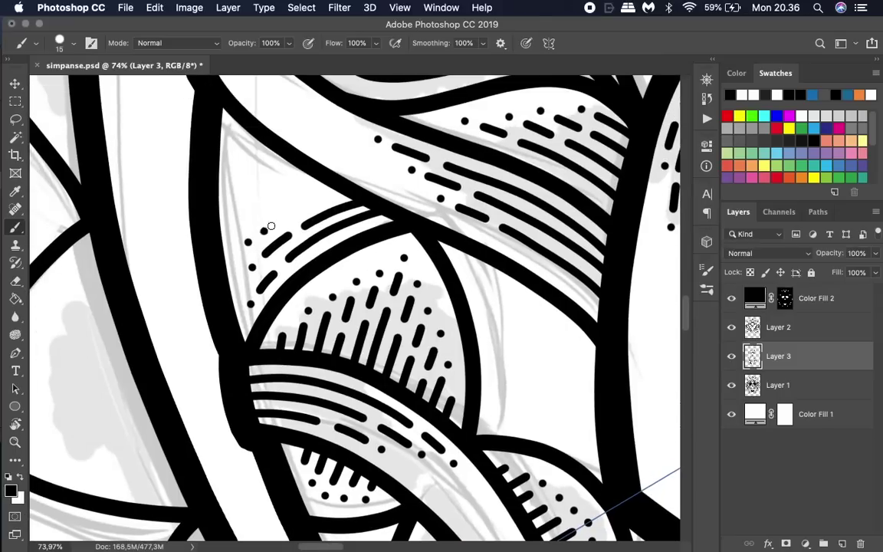
pyautogui.moveTo(265, 232); pyautogui.dragTo(288, 214)
pyautogui.moveTo(307, 204); pyautogui.dragTo(324, 195)
pyautogui.hotkey('ctrl', 'z')
pyautogui.click(244, 220)
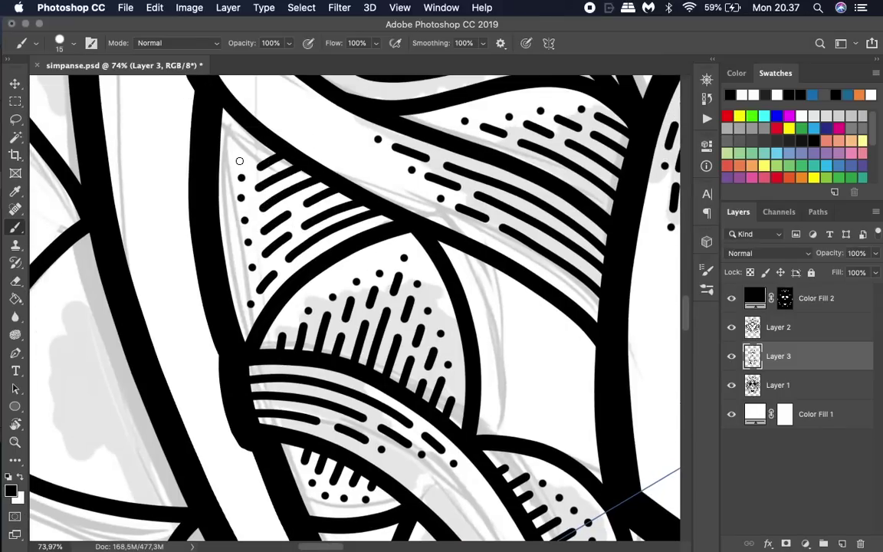
# Step: Fill the empty wedge with rows of mirrored parallel dashes
pyautogui.press('r')
pyautogui.press('z')
pyautogui.press('r')
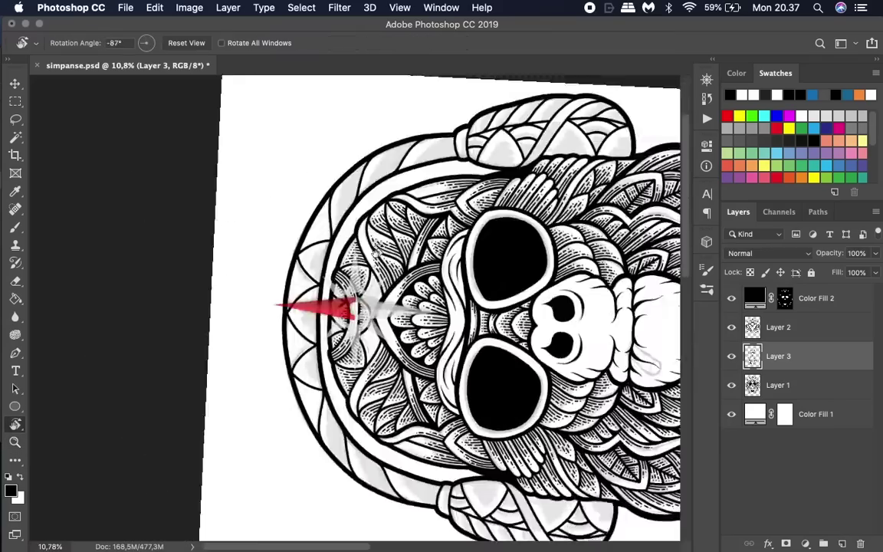
pyautogui.press('z')
pyautogui.click(338, 280)
pyautogui.press('b')
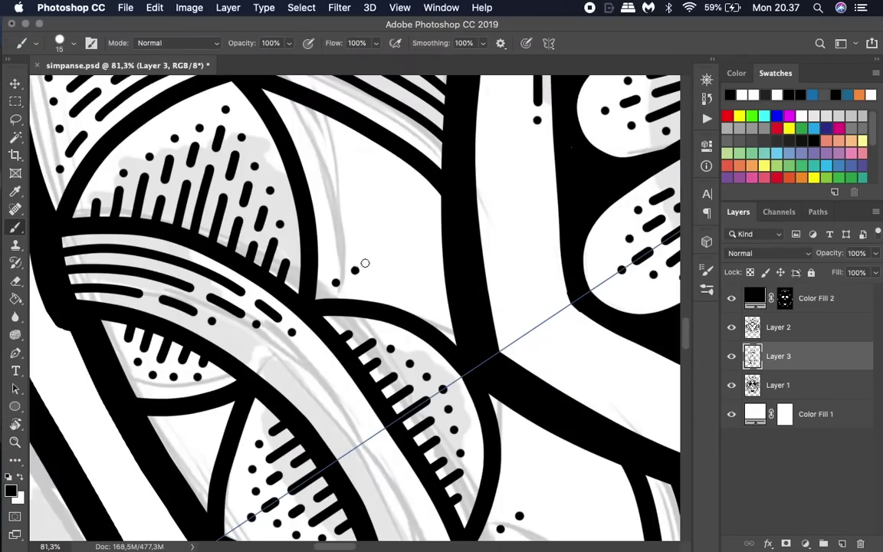
pyautogui.moveTo(391, 251); pyautogui.dragTo(437, 228)
pyautogui.moveTo(353, 247); pyautogui.dragTo(382, 230)
pyautogui.moveTo(352, 273); pyautogui.dragTo(373, 260)
pyautogui.moveTo(398, 225); pyautogui.dragTo(439, 204)
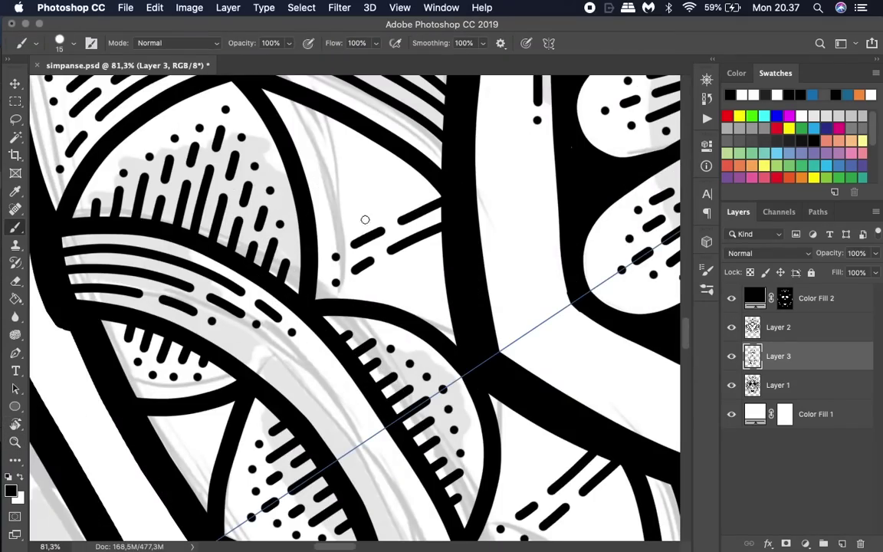
# Step: Add longer dashes, dots and small mirrored hatch marks along the wedge edge
pyautogui.moveTo(354, 223); pyautogui.dragTo(383, 206)
pyautogui.moveTo(399, 200); pyautogui.dragTo(439, 185)
pyautogui.moveTo(351, 175); pyautogui.dragTo(384, 158)
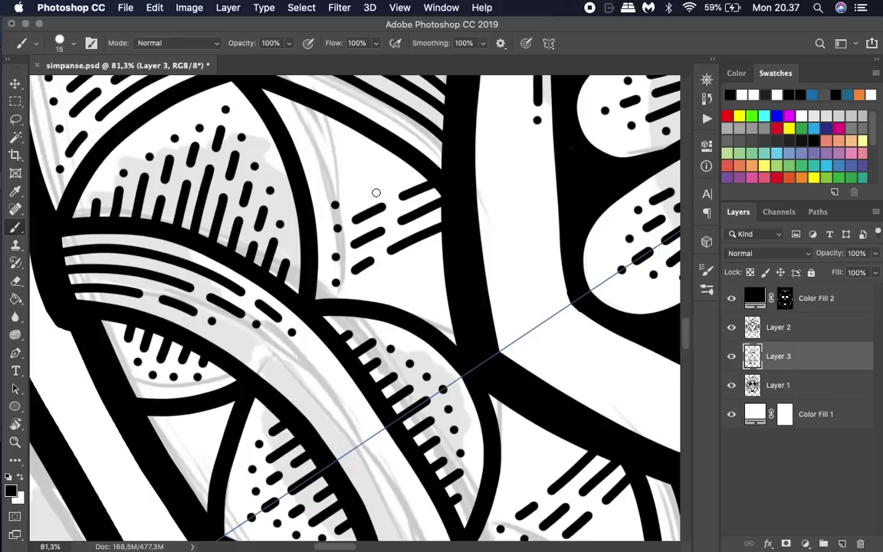
pyautogui.moveTo(353, 198); pyautogui.dragTo(415, 164)
pyautogui.click(331, 182)
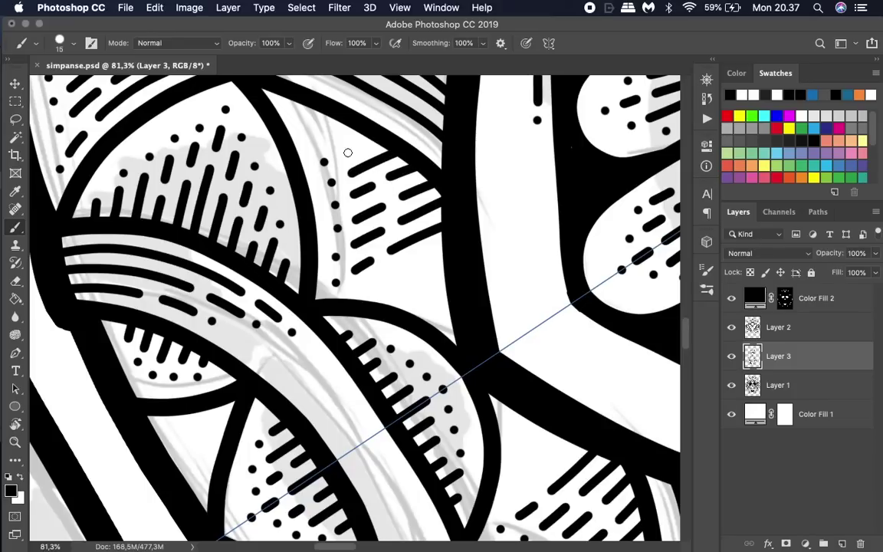
pyautogui.scroll(5, 347, 152)
pyautogui.scroll(-5, 370, 144)
pyautogui.hscroll(5, 370, 143)
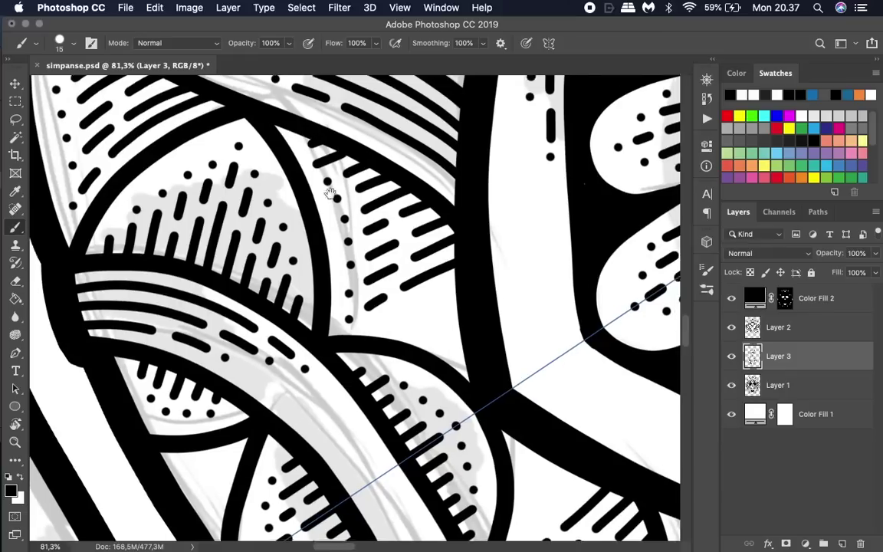
pyautogui.click(339, 262)
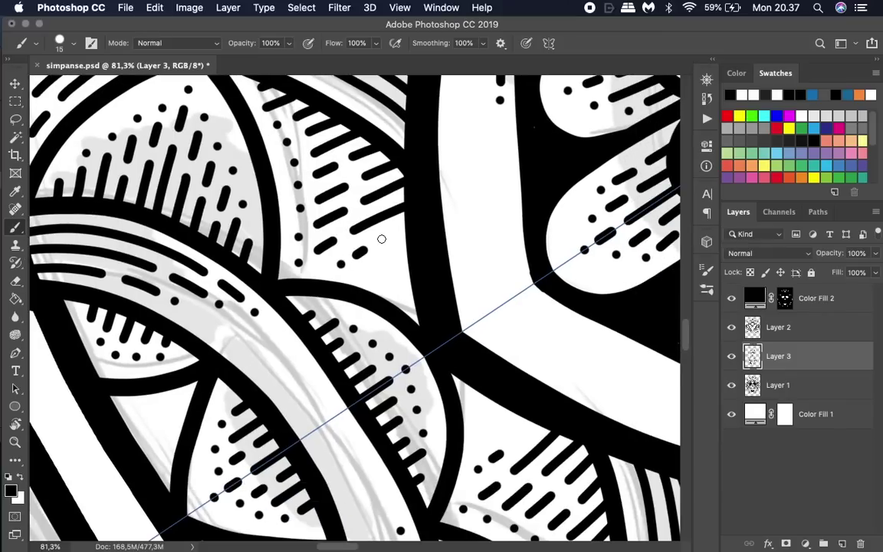
pyautogui.moveTo(382, 239); pyautogui.dragTo(393, 257)
pyautogui.moveTo(360, 223)
pyautogui.mouseDown()
pyautogui.moveTo(368, 268)
pyautogui.moveTo(358, 270)
pyautogui.moveTo(374, 251)
pyautogui.moveTo(363, 246)
pyautogui.moveTo(447, 240)
pyautogui.mouseUp()
# Step: Remove a stray stroke and misplaced dot, then view the whole chimpanzee head
pyautogui.press('z')
pyautogui.press('b')
pyautogui.hotkey('ctrl', 'z')
pyautogui.click(343, 286)
pyautogui.hotkey('ctrl', 'z')
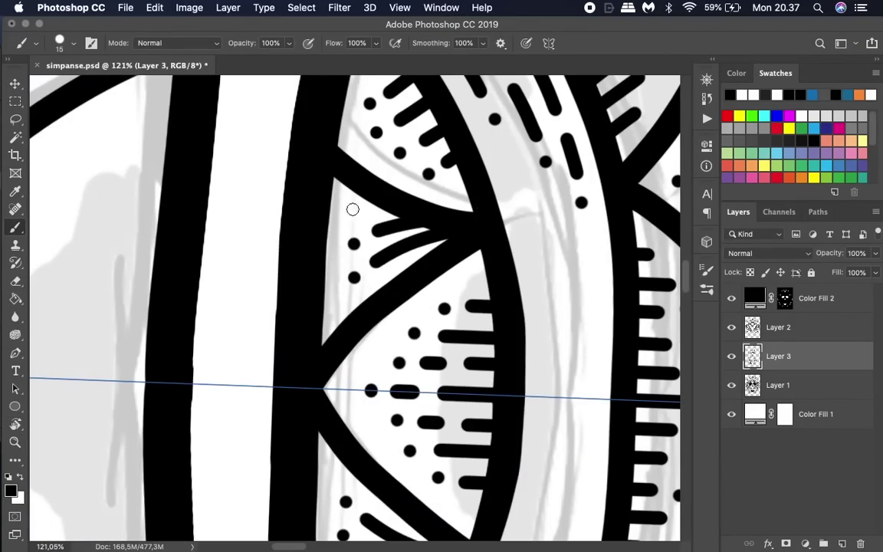
pyautogui.press('z')
pyautogui.moveTo(351, 207)
pyautogui.mouseDown()
pyautogui.moveTo(359, 272)
pyautogui.moveTo(328, 258)
pyautogui.moveTo(385, 323)
pyautogui.mouseUp()
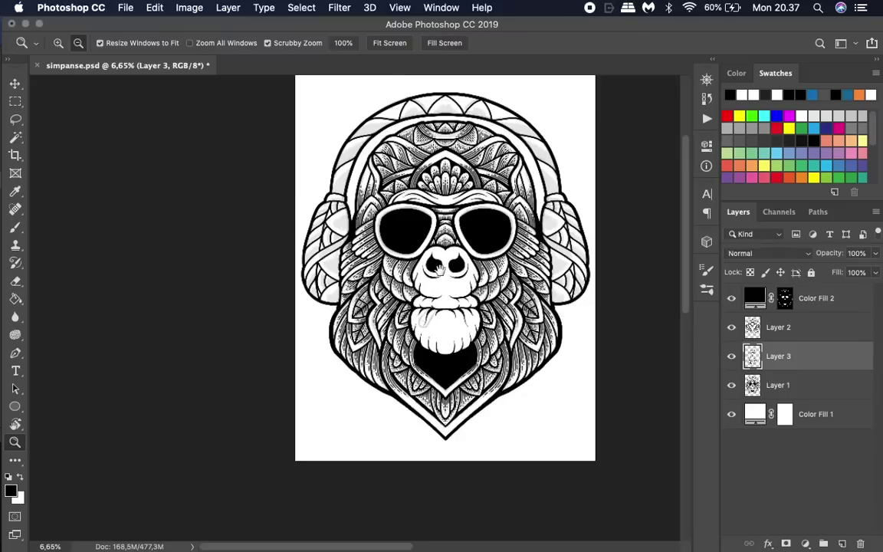
# Step: Zoom into the left headphone, target Layer 2 and set the brush to 30 px
pyautogui.click(390, 43)
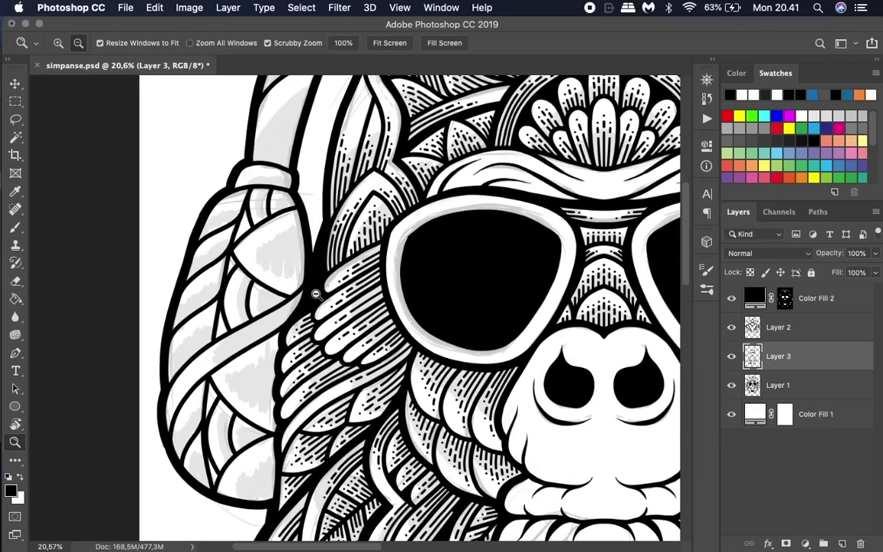
pyautogui.moveTo(278, 220); pyautogui.dragTo(322, 222)
pyautogui.press('r')
pyautogui.moveTo(399, 314); pyautogui.dragTo(387, 338)
pyautogui.press('z')
pyautogui.moveTo(261, 322); pyautogui.dragTo(306, 318)
pyautogui.hotkey('alt', ']')
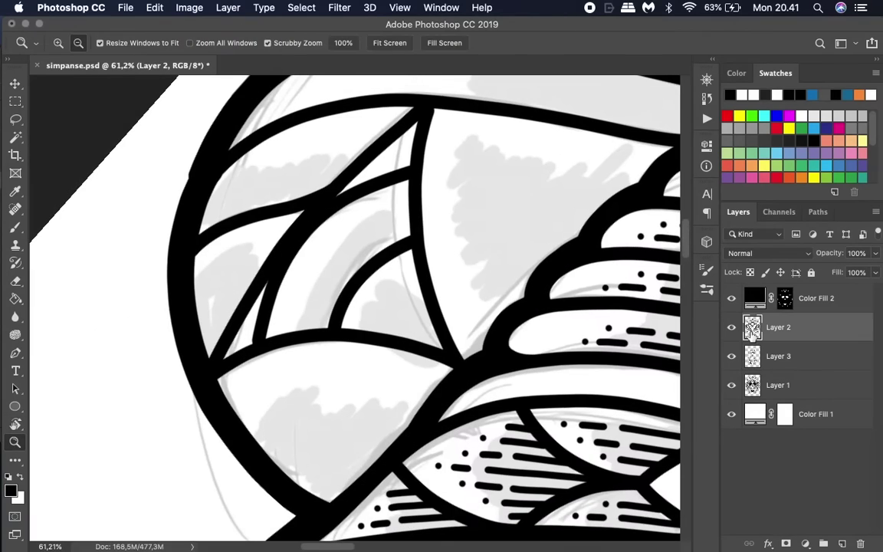
pyautogui.press('b')
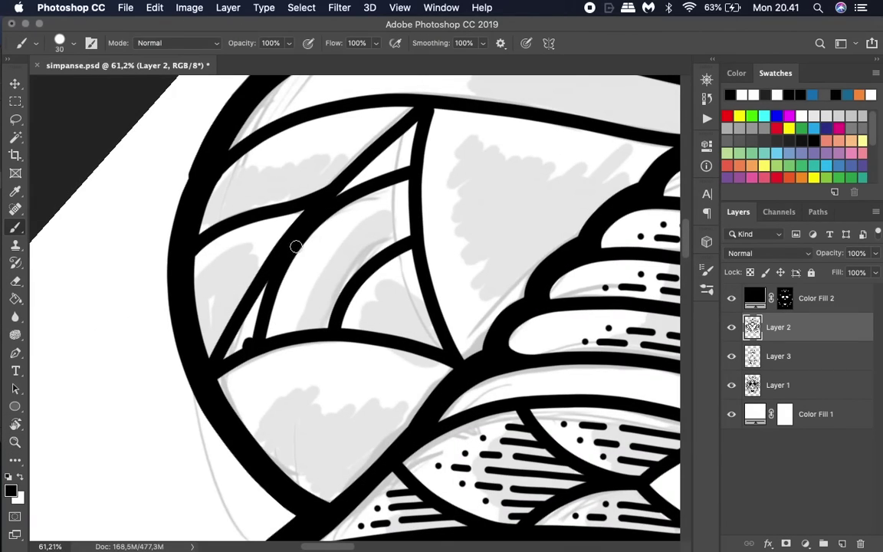
# Step: Thicken the thin diagonal and connecting headphone lines into bold strokes, then fit to screen
pyautogui.moveTo(302, 208); pyautogui.dragTo(236, 351)
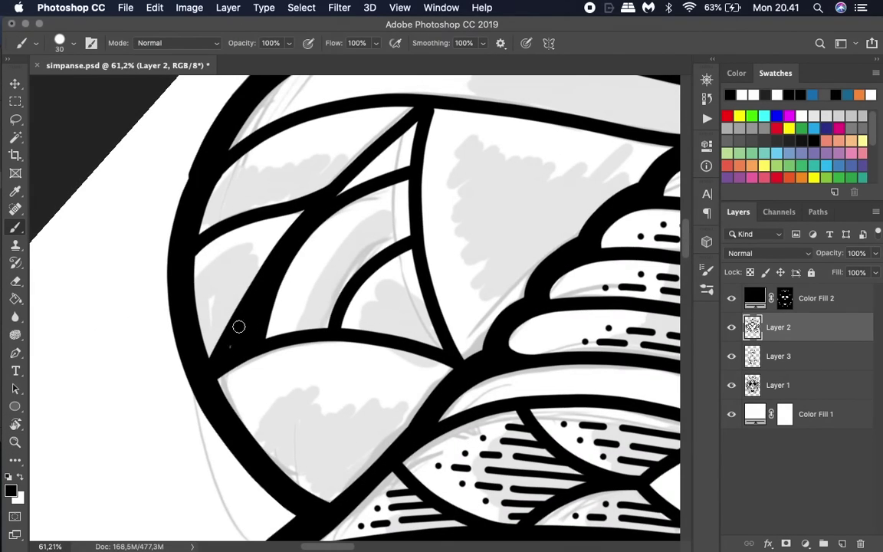
pyautogui.scroll(3, 238, 327)
pyautogui.moveTo(265, 269); pyautogui.dragTo(345, 230)
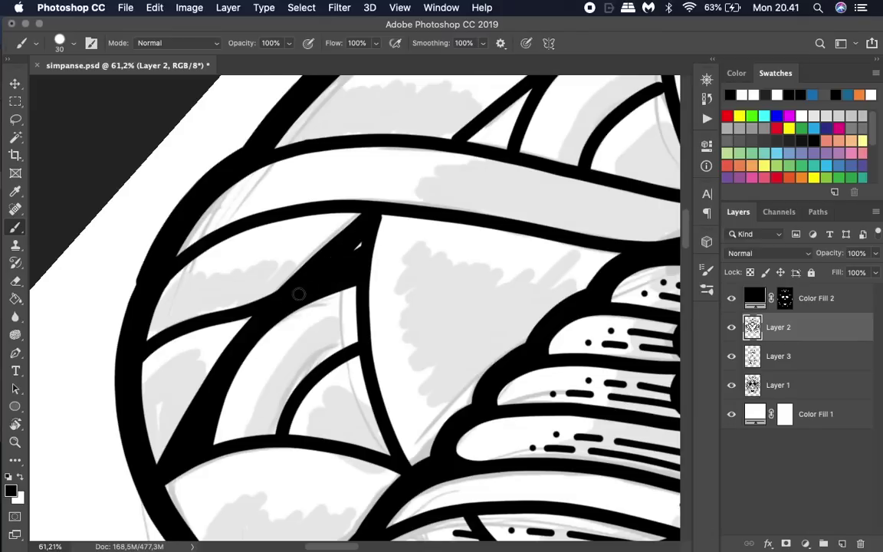
pyautogui.scroll(3, 299, 294)
pyautogui.hscroll(3, 299, 293)
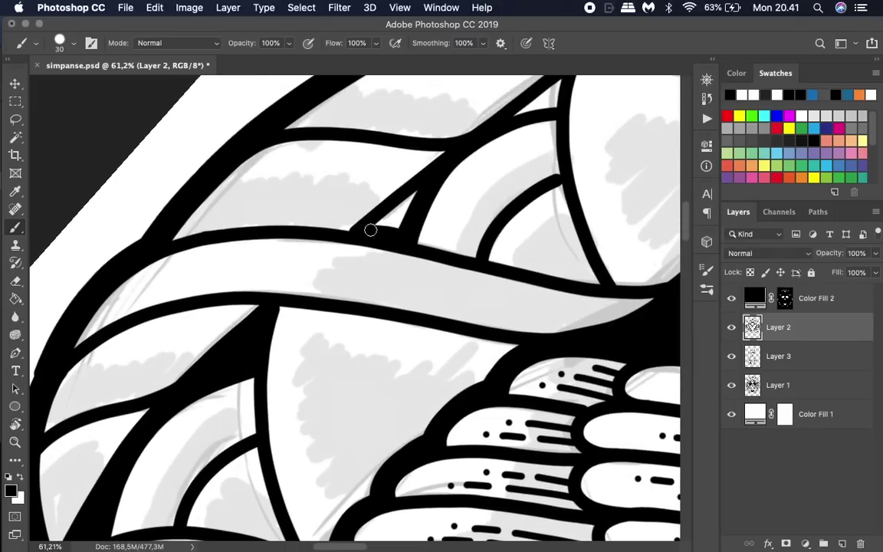
pyautogui.moveTo(369, 228); pyautogui.dragTo(414, 193)
pyautogui.scroll(3, 428, 207)
pyautogui.hscroll(3, 428, 207)
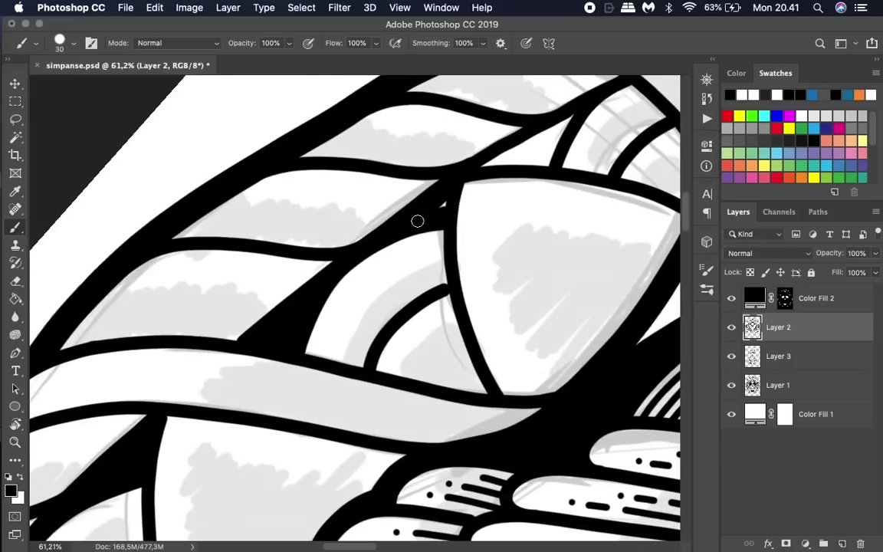
pyautogui.scroll(3, 417, 221)
pyautogui.hscroll(3, 417, 221)
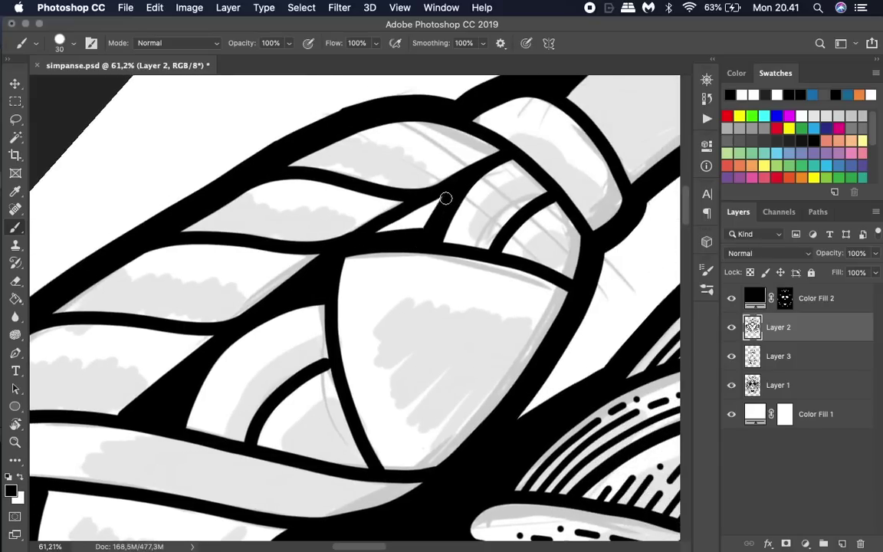
pyautogui.press('z')
pyautogui.keyDown('alt'); pyautogui.click(430, 253); pyautogui.keyUp('alt')
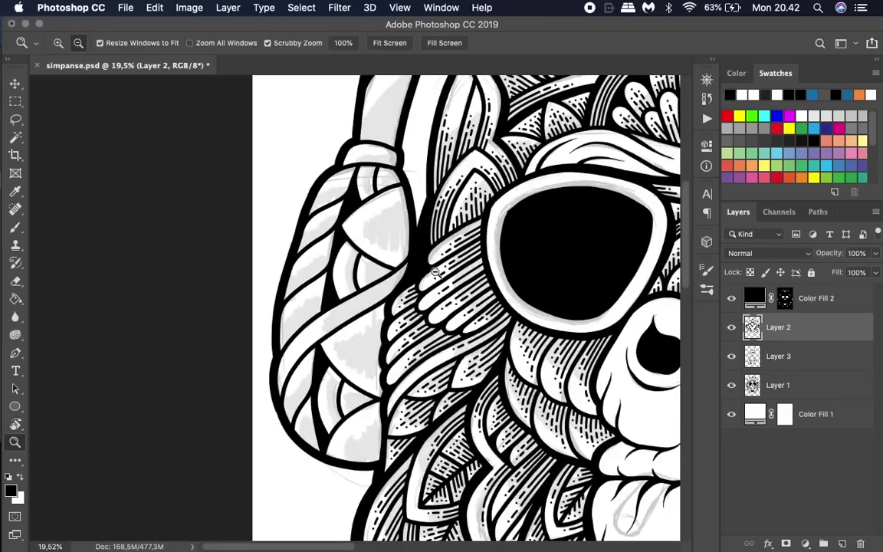
pyautogui.keyDown('alt'); pyautogui.click(435, 273); pyautogui.keyUp('alt')
pyautogui.click(389, 42)
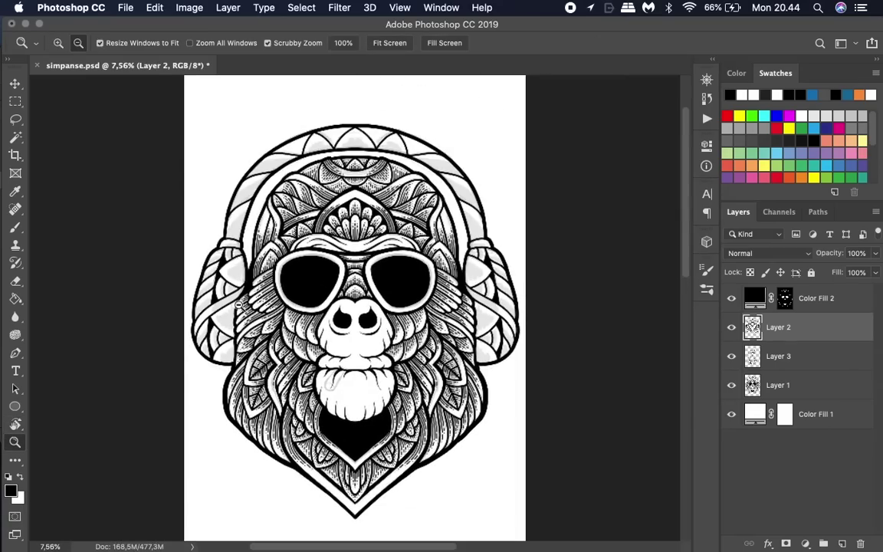
# Step: Centre the diagonal band in view and target Layer 3 with a 15 px brush
pyautogui.moveTo(239, 305); pyautogui.dragTo(509, 351)
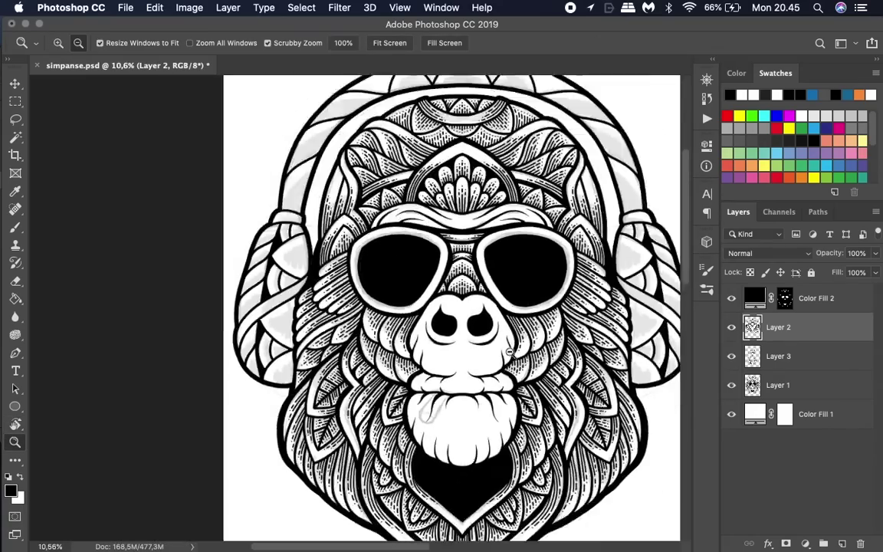
pyautogui.scroll(8, 256, 282)
pyautogui.hotkey('alt', '[')
pyautogui.press('b')
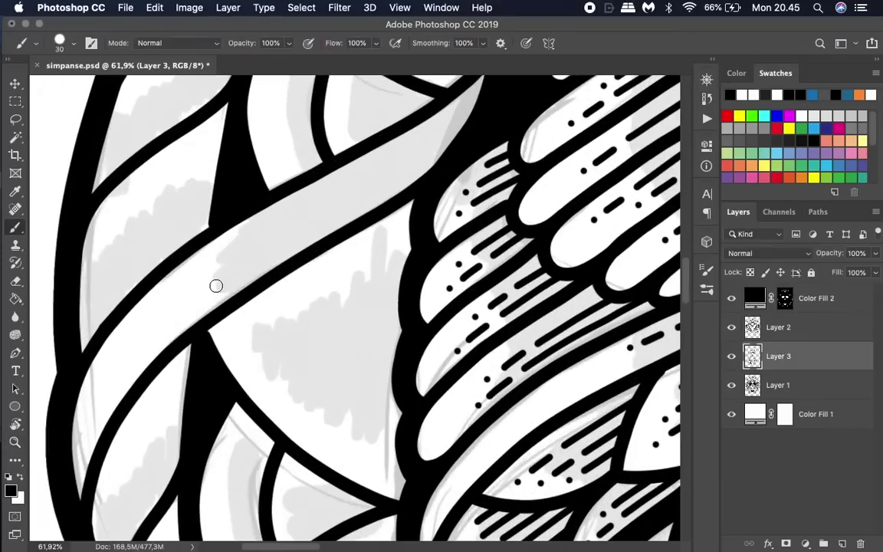
pyautogui.scroll(3, 205, 294)
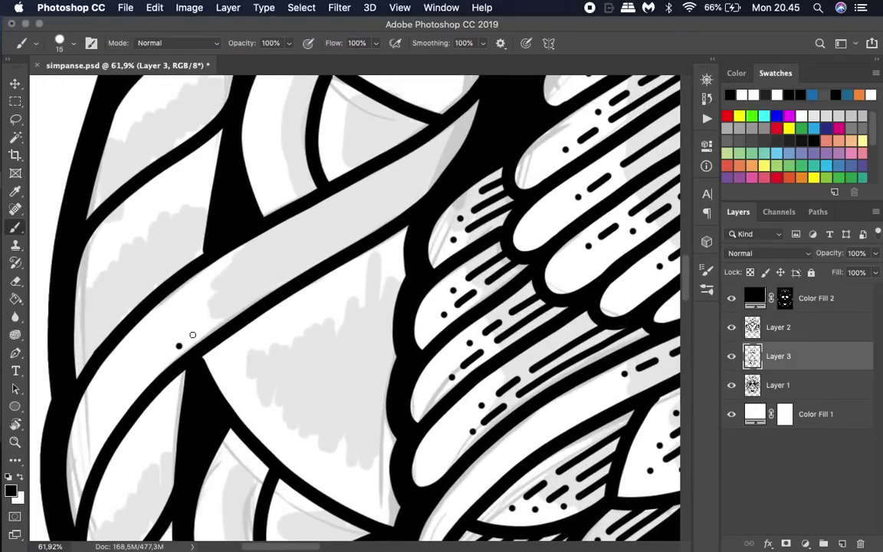
pyautogui.hotkey('ctrl', 'z')
pyautogui.scroll(4, 210, 318)
pyautogui.hscroll(4, 207, 322)
# Step: Draw long hatching dashes along the diagonal band beside the headphone
pyautogui.moveTo(219, 322); pyautogui.dragTo(366, 239)
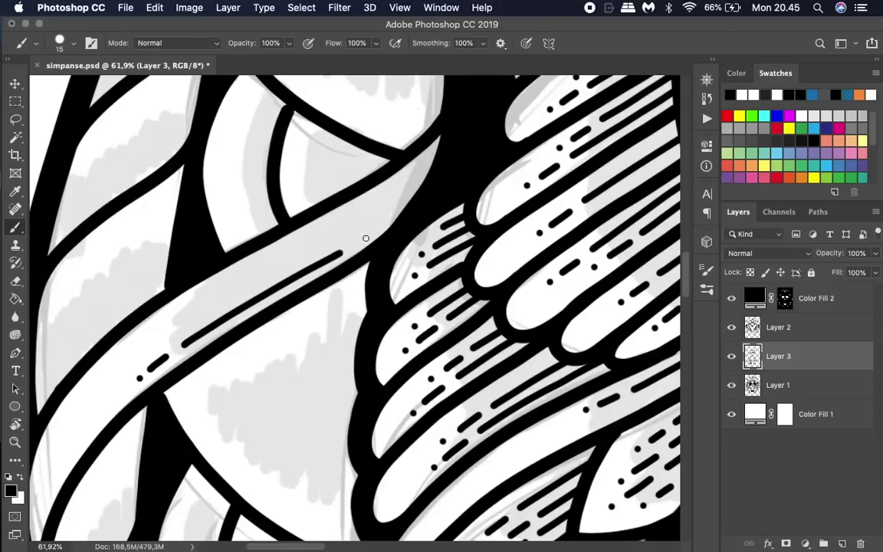
pyautogui.moveTo(239, 291); pyautogui.dragTo(370, 221)
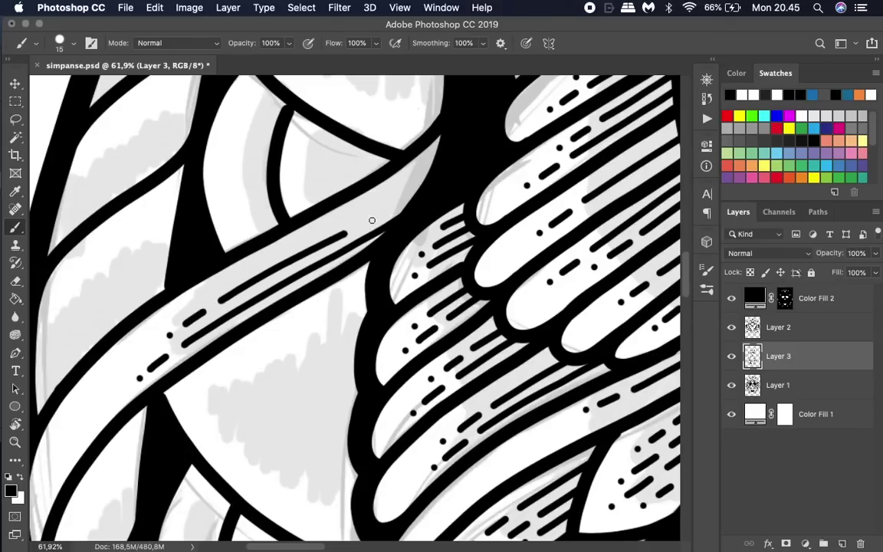
pyautogui.hotkey('ctrl', 'z')
pyautogui.moveTo(221, 302)
pyautogui.mouseDown()
pyautogui.moveTo(370, 221)
pyautogui.moveTo(203, 322)
pyautogui.mouseUp()
pyautogui.moveTo(184, 290); pyautogui.dragTo(305, 221)
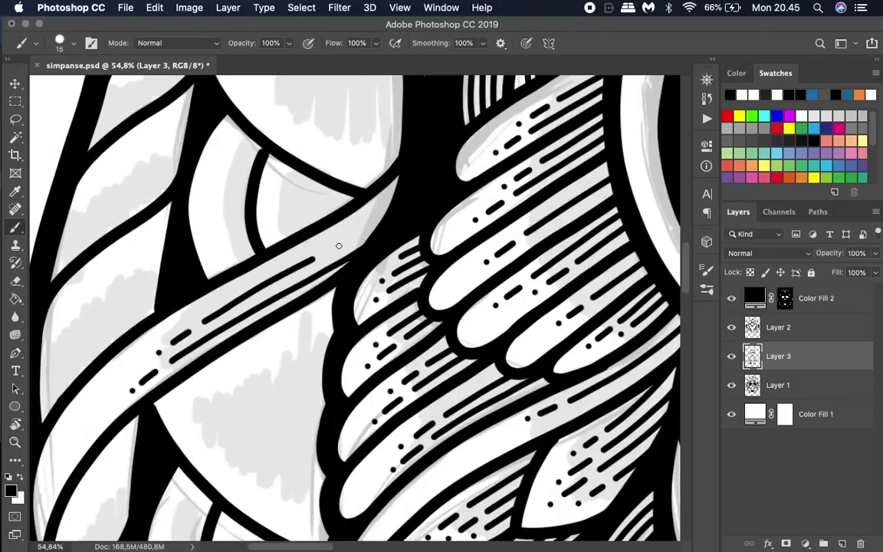
pyautogui.hotkey('ctrl', 'z')
# Step: Redo the long band stroke, undo misplaced dashes, then zoom back toward the left headphone
pyautogui.scroll(3, 191, 329)
pyautogui.moveTo(169, 298); pyautogui.dragTo(430, 153)
pyautogui.hotkey('ctrl', 'z')
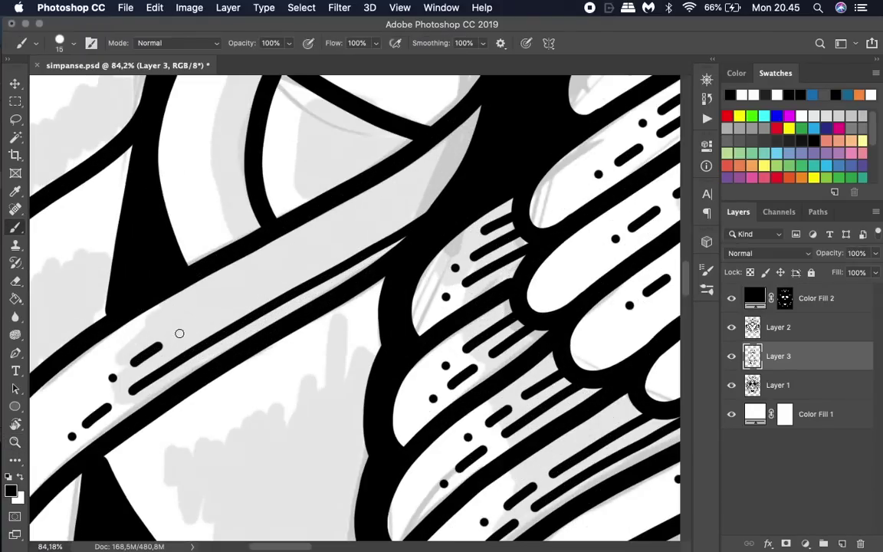
pyautogui.hotkey('ctrl', 'z')
pyautogui.moveTo(179, 333); pyautogui.dragTo(482, 169)
pyautogui.hotkey('ctrl', 'z')
pyautogui.moveTo(265, 270); pyautogui.dragTo(230, 299)
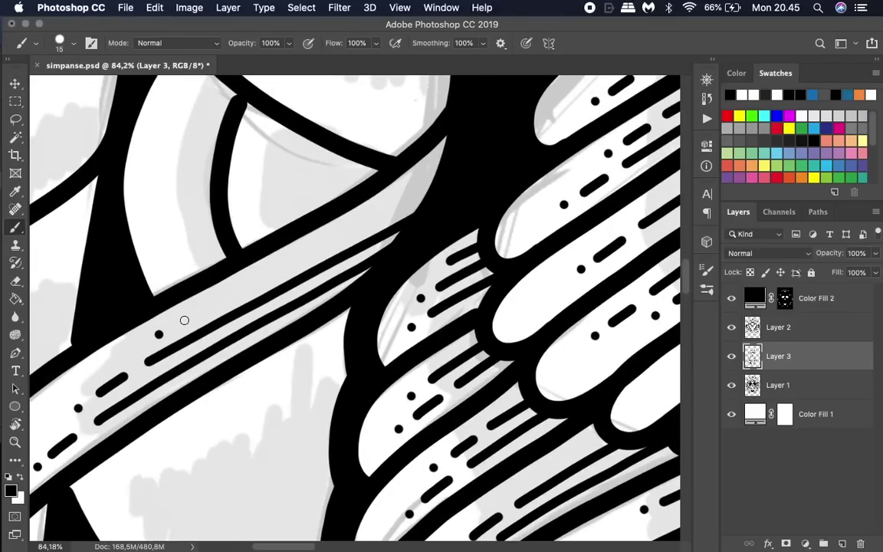
pyautogui.press('z')
pyautogui.moveTo(238, 251)
pyautogui.mouseDown()
pyautogui.moveTo(387, 164)
pyautogui.moveTo(365, 277)
pyautogui.moveTo(270, 233)
pyautogui.mouseUp()
pyautogui.click(778, 326)
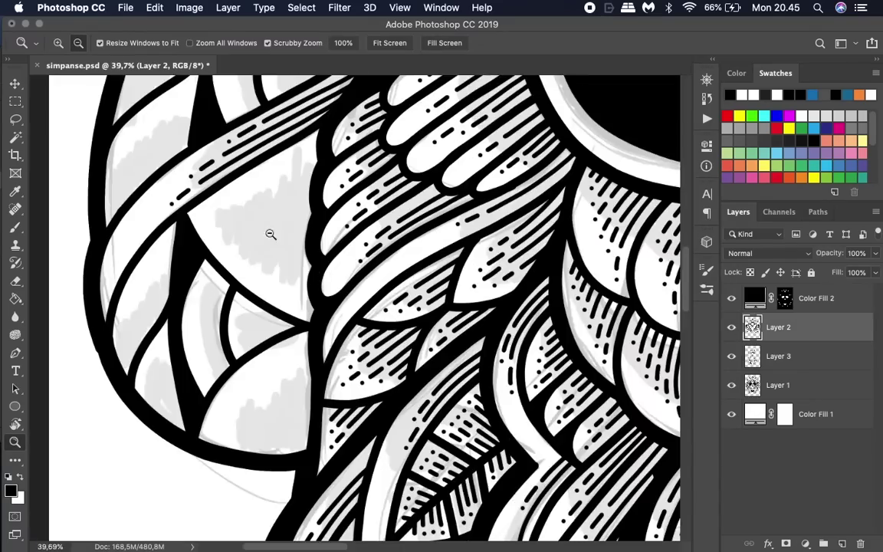
# Step: Paint bold 30 px black strokes across the left headphone's woven cells, rotating between panels
pyautogui.press('b')
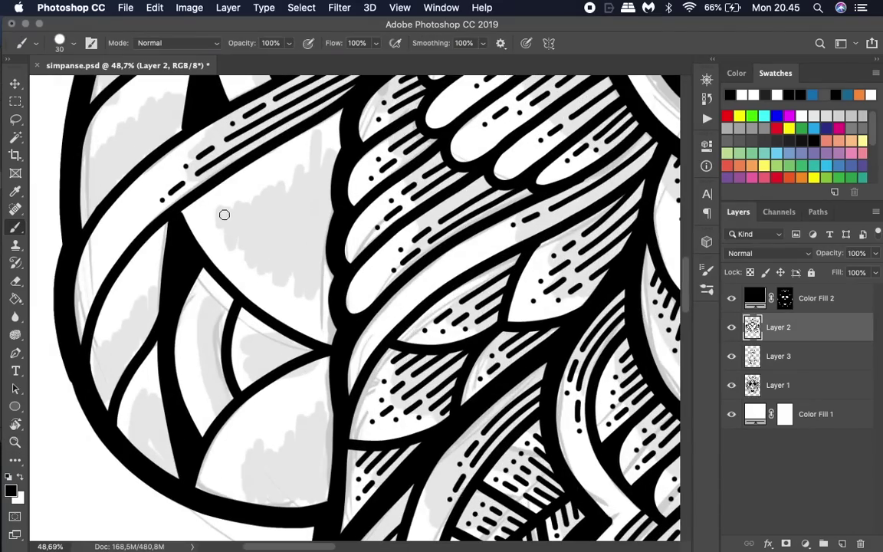
pyautogui.moveTo(198, 197); pyautogui.dragTo(318, 119)
pyautogui.press('r')
pyautogui.moveTo(345, 253)
pyautogui.mouseDown()
pyautogui.moveTo(455, 180)
pyautogui.moveTo(323, 271)
pyautogui.moveTo(239, 363)
pyautogui.mouseUp()
pyautogui.press('r')
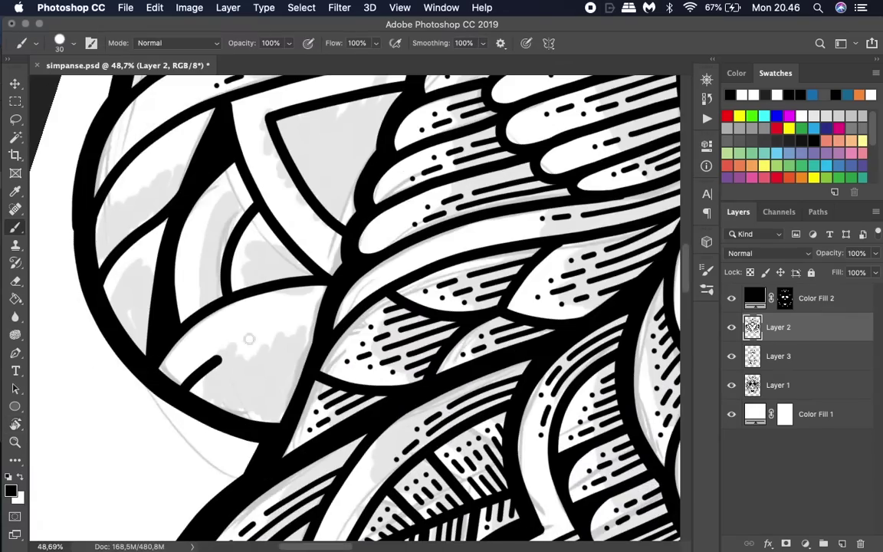
pyautogui.press('z')
pyautogui.moveTo(341, 296); pyautogui.dragTo(269, 286)
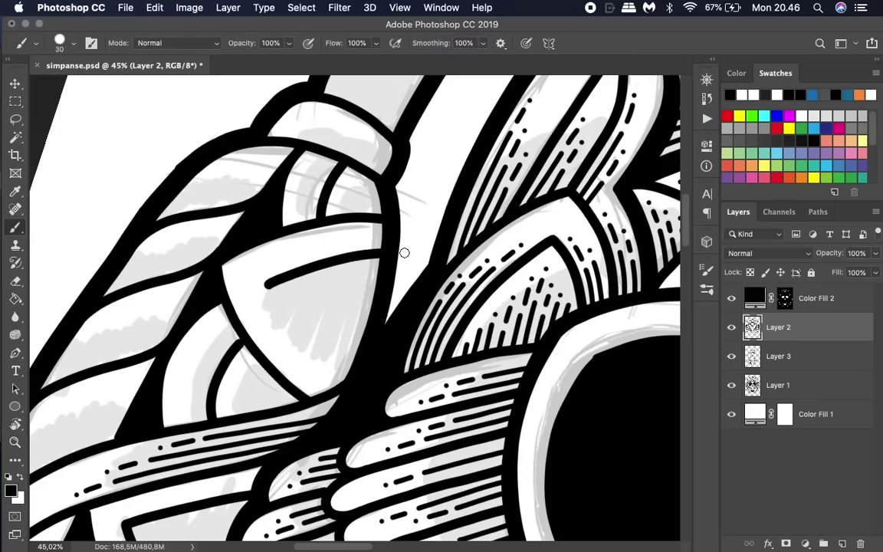
pyautogui.press('r')
pyautogui.moveTo(404, 252); pyautogui.dragTo(342, 374)
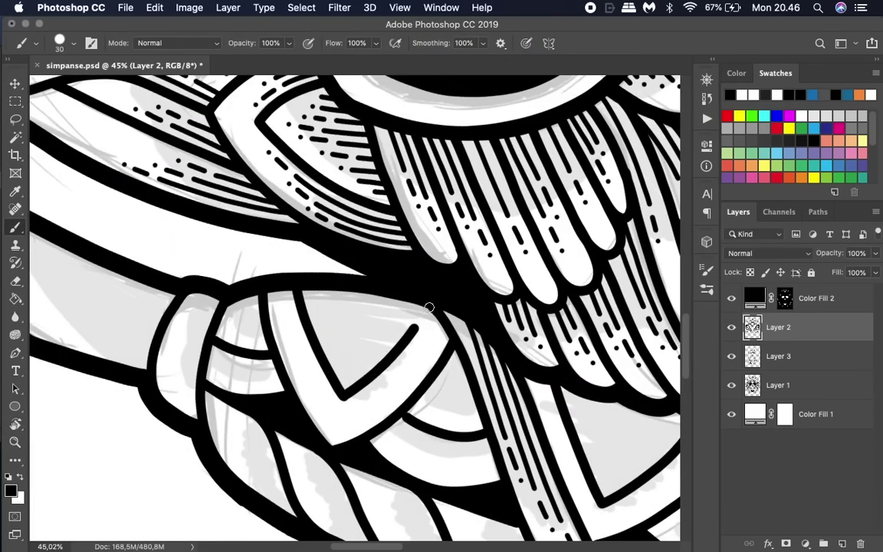
pyautogui.press('z')
pyautogui.moveTo(429, 310); pyautogui.dragTo(378, 406)
pyautogui.scroll(-3, 429, 306)
# Step: Zoom and rotate onto the triangle beside the headphone, then paint a stroke beside its dashes
pyautogui.click(778, 355)
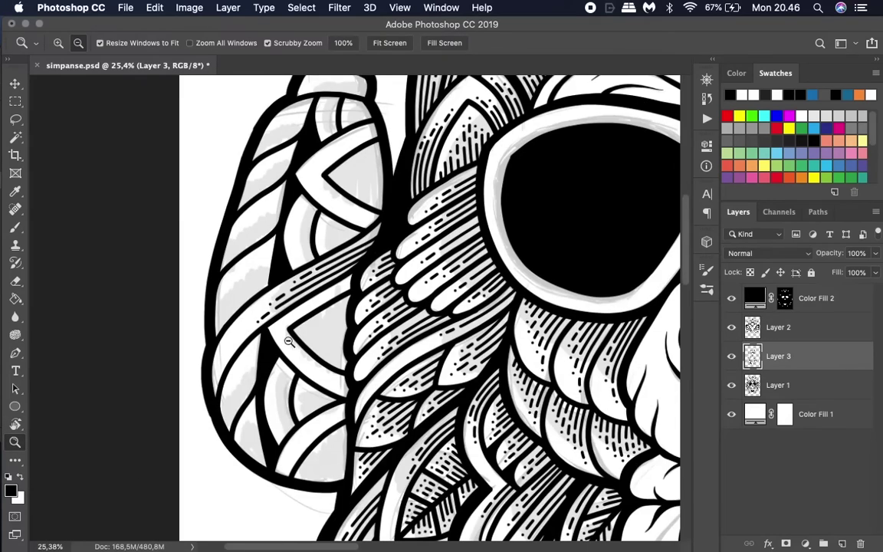
pyautogui.scroll(3, 364, 324)
pyautogui.moveTo(326, 291); pyautogui.dragTo(337, 259)
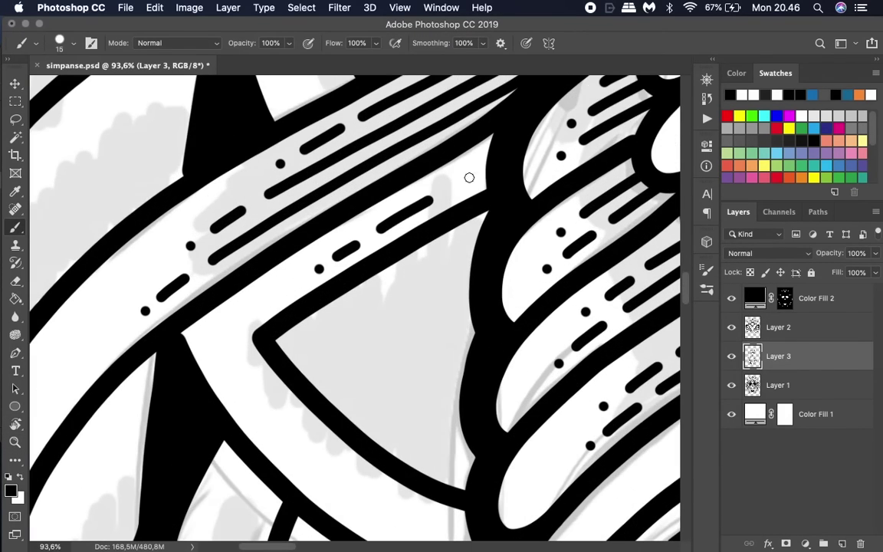
pyautogui.press('r')
pyautogui.moveTo(469, 177); pyautogui.dragTo(362, 457)
pyautogui.moveTo(383, 245)
pyautogui.mouseDown()
pyautogui.moveTo(407, 244)
pyautogui.moveTo(374, 262)
pyautogui.moveTo(283, 394)
pyautogui.mouseUp()
pyautogui.press('super+z')
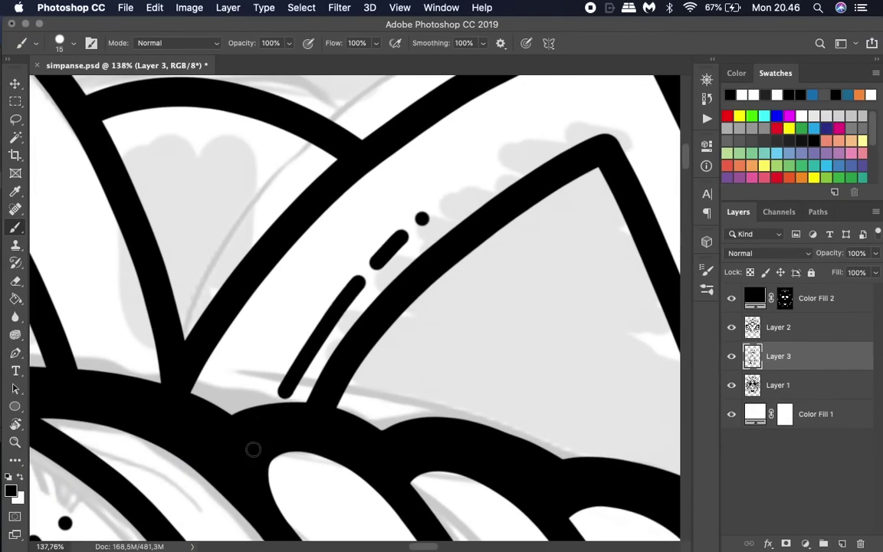
pyautogui.moveTo(304, 229)
pyautogui.mouseDown()
pyautogui.moveTo(222, 337)
pyautogui.moveTo(115, 338)
pyautogui.mouseUp()
# Step: Re-angle the view and paint a dash along the band, redoing the misplaced one
pyautogui.press('z')
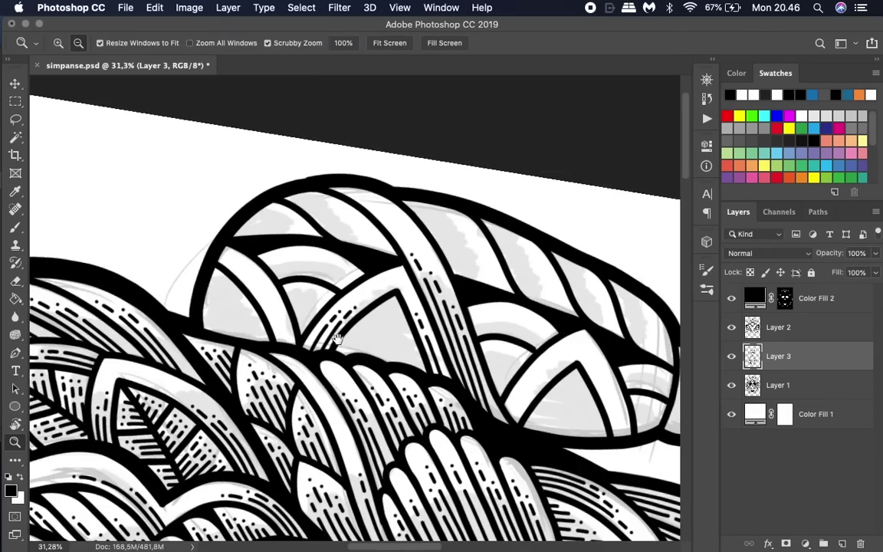
pyautogui.press('r')
pyautogui.moveTo(345, 230); pyautogui.dragTo(394, 328)
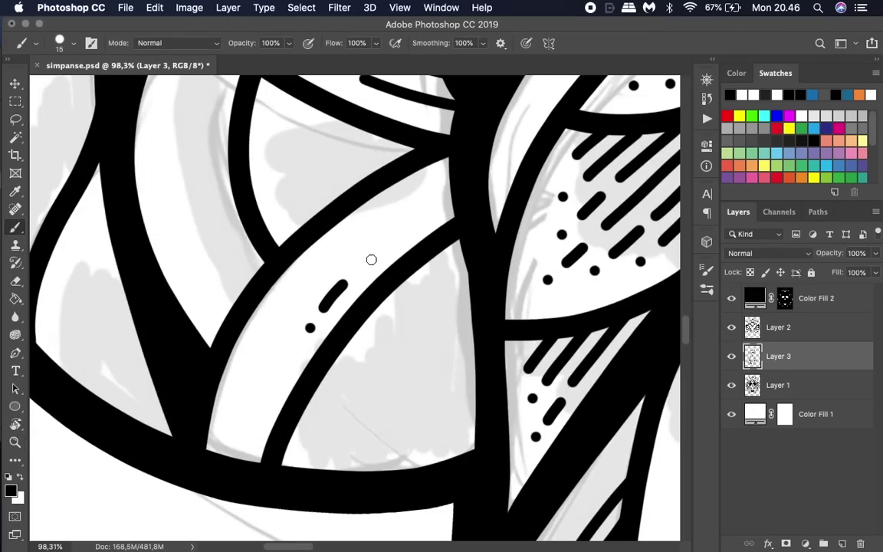
pyautogui.moveTo(361, 267); pyautogui.dragTo(439, 205)
pyautogui.press('super+z')
pyautogui.moveTo(358, 268)
pyautogui.mouseDown()
pyautogui.moveTo(438, 205)
pyautogui.moveTo(360, 203)
pyautogui.moveTo(376, 201)
pyautogui.mouseUp()
# Step: Paint two dot-and-dash rows along the band with the 15 px black brush
pyautogui.press('z')
pyautogui.press('b')
pyautogui.click(336, 258)
pyautogui.moveTo(355, 240); pyautogui.dragTo(384, 223)
pyautogui.moveTo(403, 206); pyautogui.dragTo(508, 132)
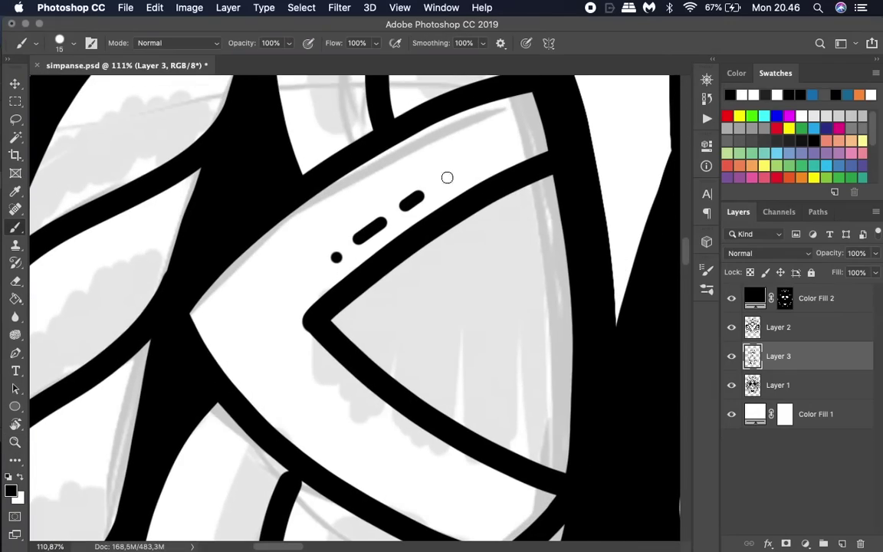
pyautogui.click(340, 170)
pyautogui.moveTo(360, 159); pyautogui.dragTo(485, 95)
# Step: Reframe on the detail beside the chimp's eye and paint parallel dashes along the curved line
pyautogui.press('super+0')
pyautogui.press('r')
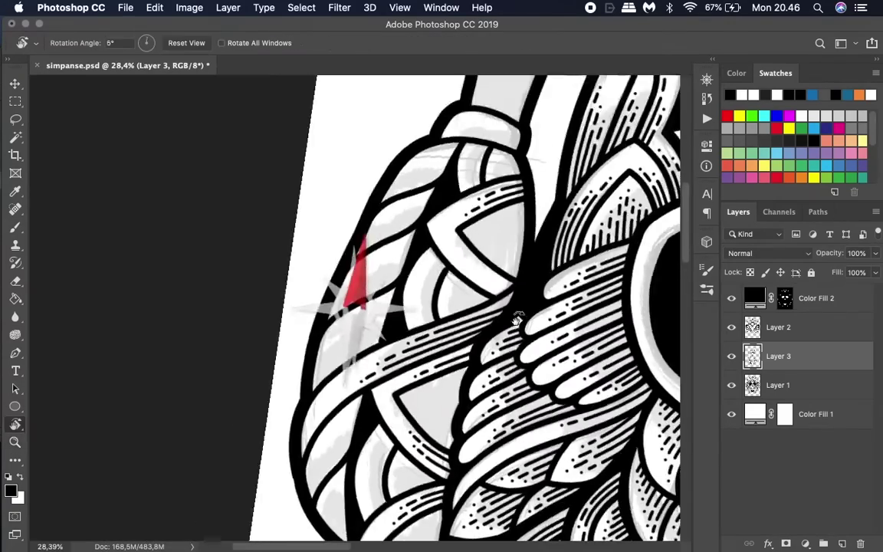
pyautogui.moveTo(414, 246)
pyautogui.mouseDown()
pyautogui.moveTo(447, 322)
pyautogui.moveTo(520, 231)
pyautogui.moveTo(430, 324)
pyautogui.mouseUp()
pyautogui.press('b')
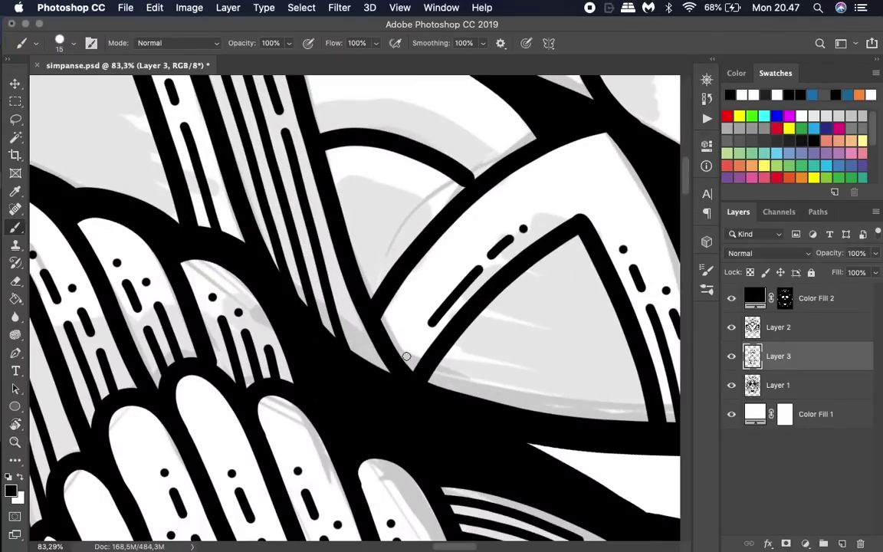
pyautogui.press('z')
pyautogui.keyDown('alt'); pyautogui.click(402, 314); pyautogui.keyUp('alt')
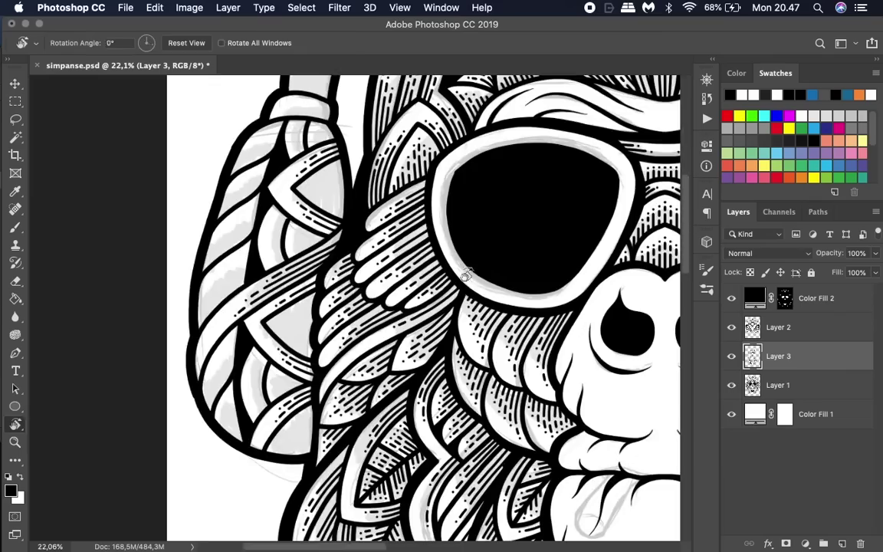
pyautogui.moveTo(402, 315); pyautogui.dragTo(418, 295)
pyautogui.press('b')
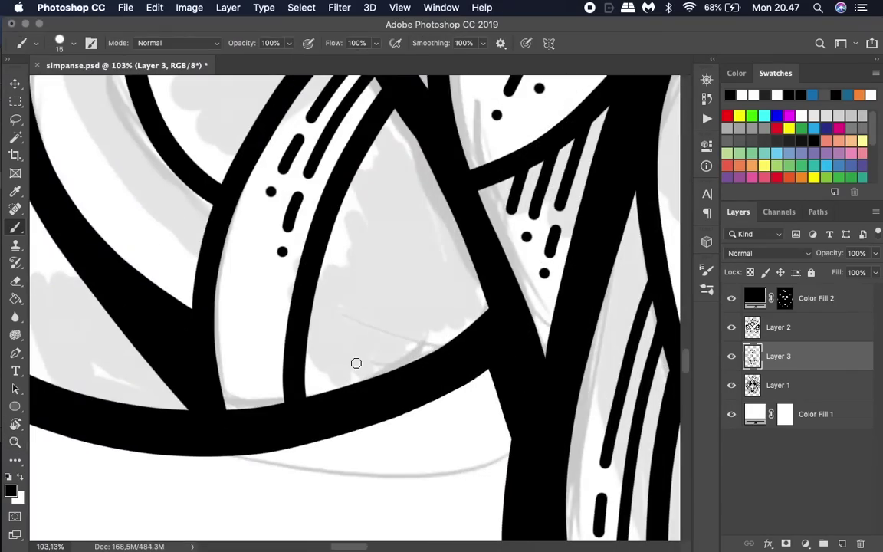
pyautogui.moveTo(421, 335); pyautogui.dragTo(485, 306)
pyautogui.moveTo(430, 300); pyautogui.dragTo(476, 278)
pyautogui.moveTo(416, 308); pyautogui.dragTo(383, 322)
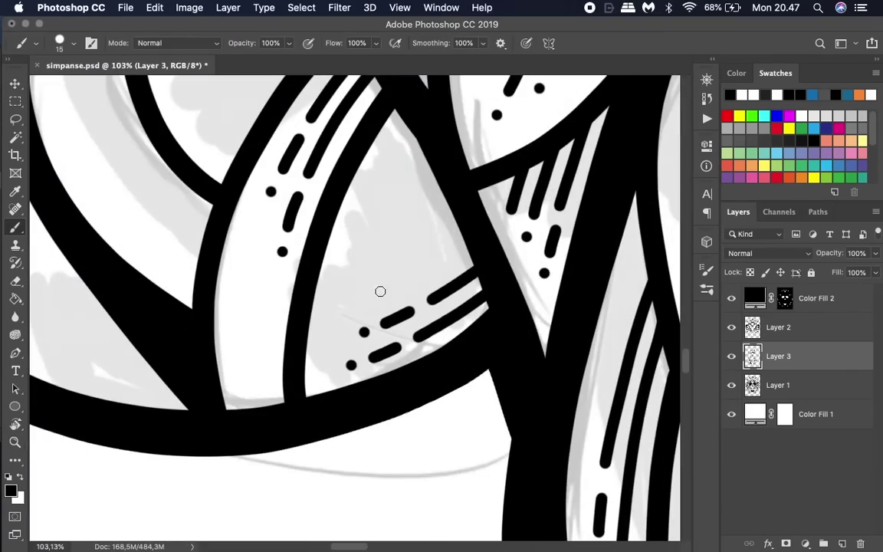
# Step: Fill the lower part of the patch with dot-and-dash rows, fixing a short misplaced dash
pyautogui.moveTo(445, 264); pyautogui.dragTo(439, 344)
pyautogui.click(368, 345)
pyautogui.click(392, 333)
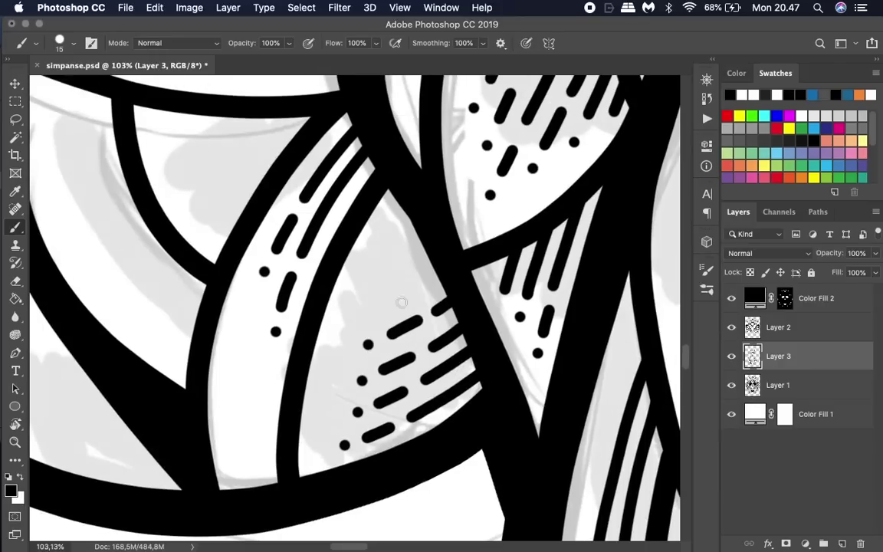
pyautogui.click(378, 308)
pyautogui.moveTo(398, 297); pyautogui.dragTo(434, 286)
pyautogui.hotkey('ctrl', 'z')
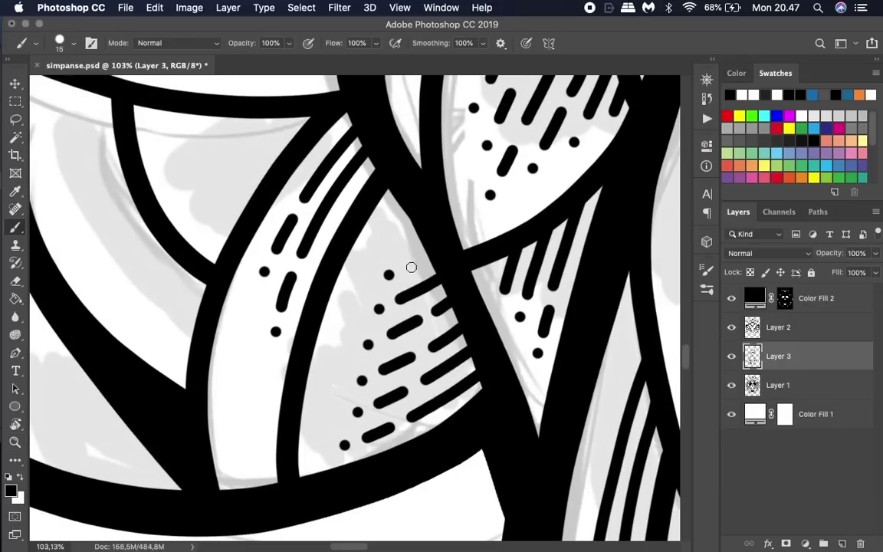
pyautogui.scroll(-5, 356, 339)
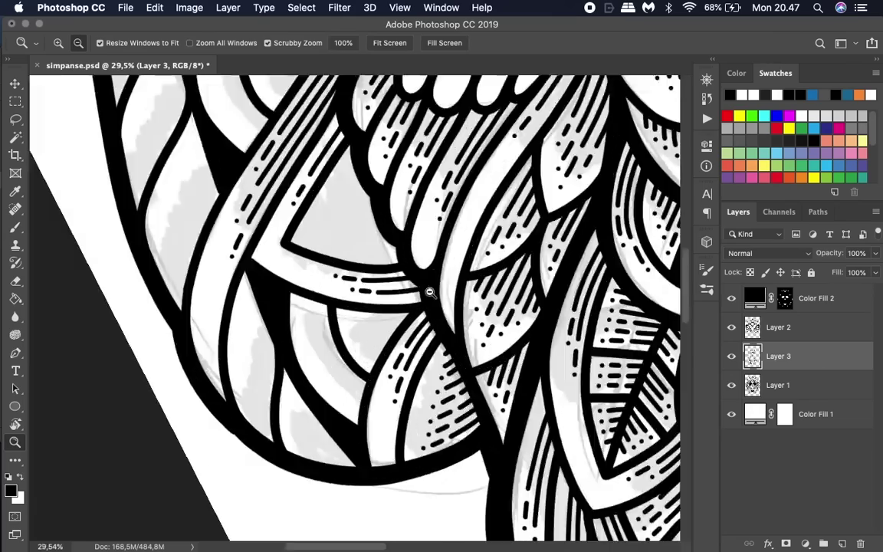
pyautogui.scroll(8, 379, 378)
pyautogui.moveTo(387, 351); pyautogui.dragTo(403, 328)
pyautogui.moveTo(412, 310); pyautogui.dragTo(453, 263)
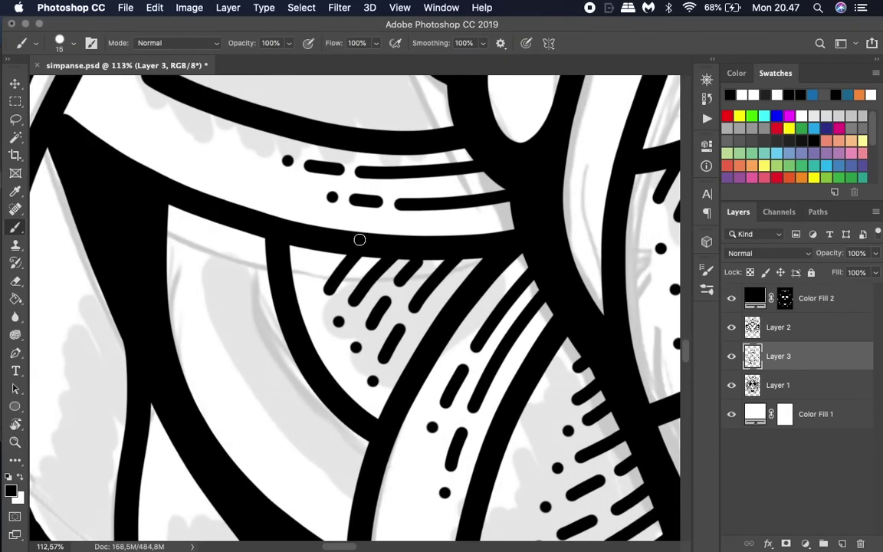
# Step: Add dashes and dots into the triangular patch toward its edge
pyautogui.scroll(-5, 420, 312)
pyautogui.scroll(-3, 420, 313)
pyautogui.scroll(5, 435, 217)
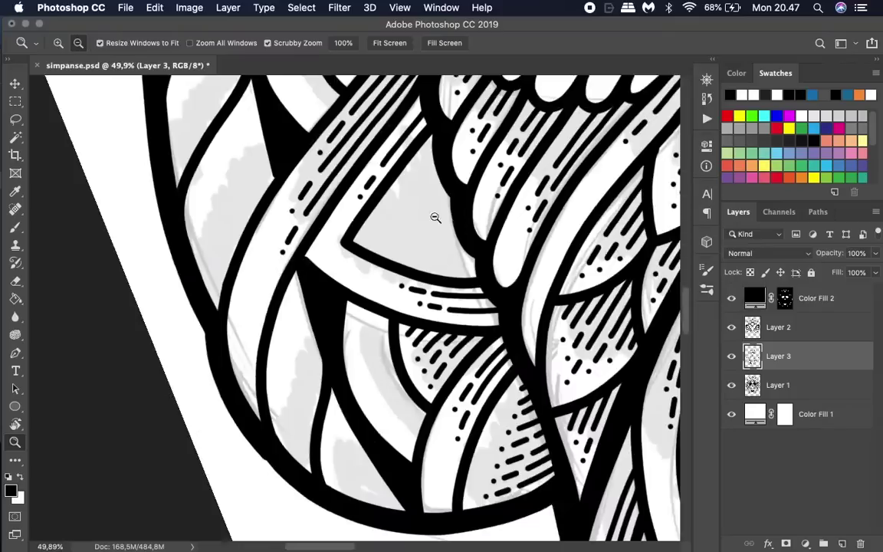
pyautogui.scroll(2, 381, 231)
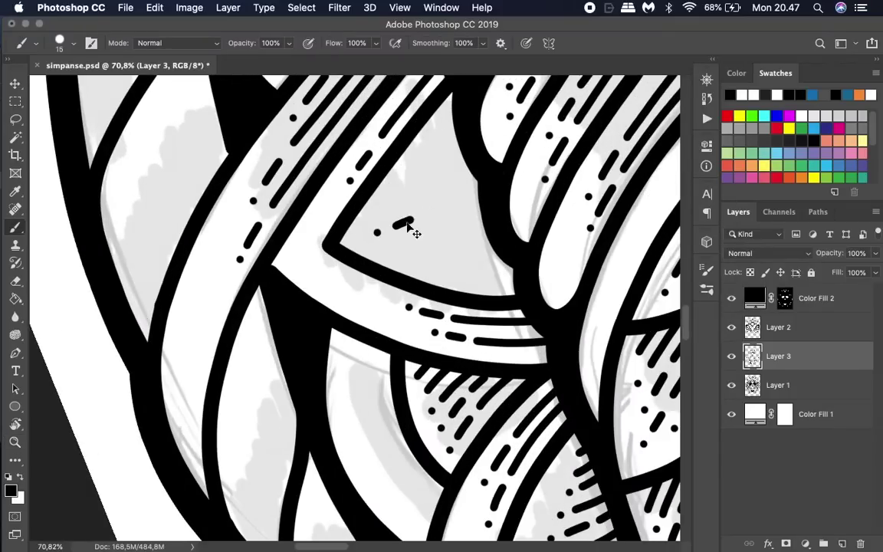
pyautogui.moveTo(423, 215); pyautogui.dragTo(476, 197)
pyautogui.scroll(2, 425, 215)
pyautogui.click(389, 253)
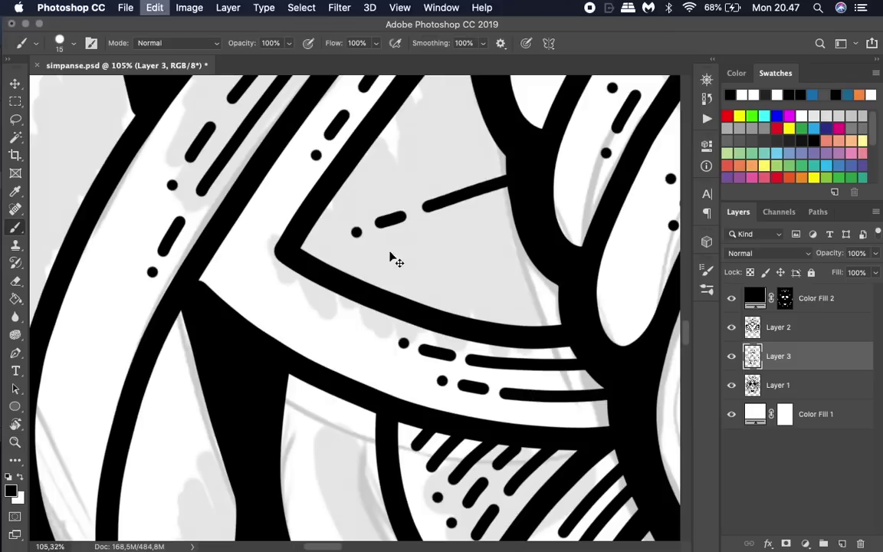
pyautogui.click(414, 243)
pyautogui.moveTo(414, 244); pyautogui.dragTo(431, 240)
pyautogui.moveTo(458, 229); pyautogui.dragTo(510, 214)
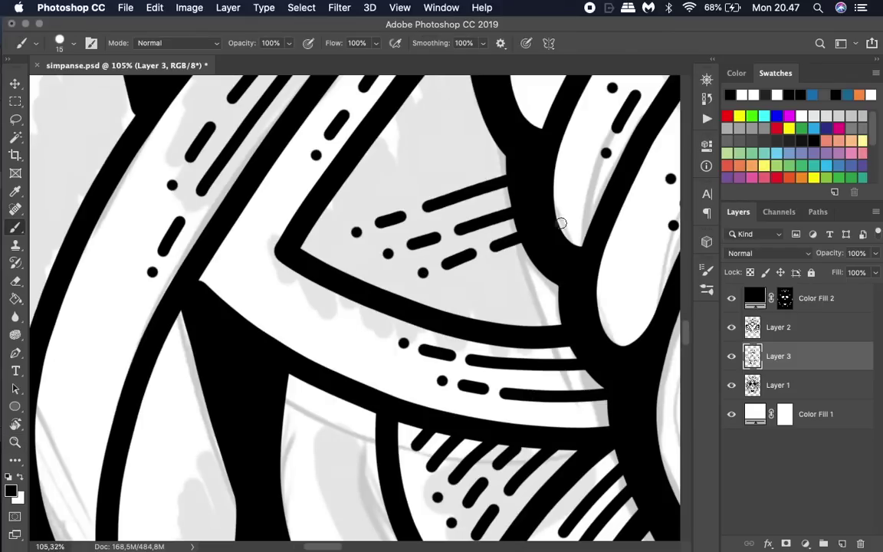
# Step: Try a long dash and dot above the rows, then undo them
pyautogui.press('super+z')
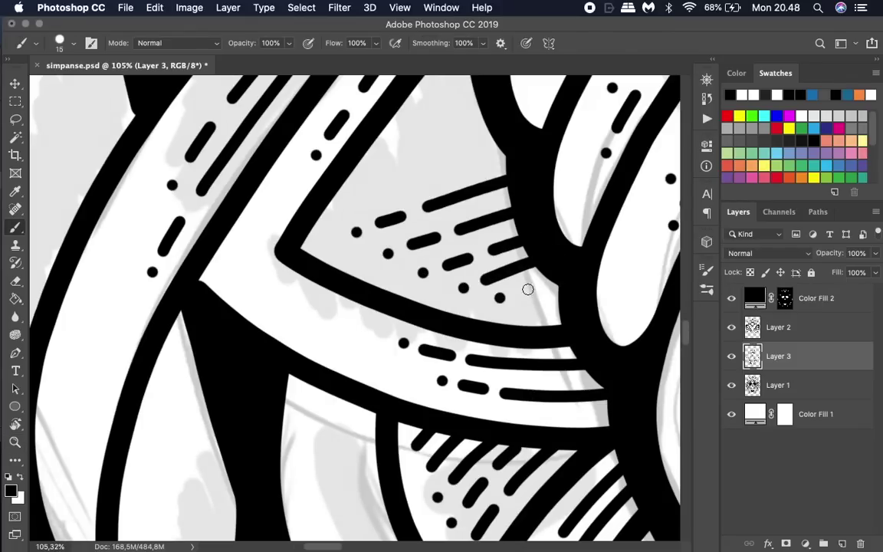
pyautogui.moveTo(437, 177); pyautogui.dragTo(498, 158)
pyautogui.click(392, 167)
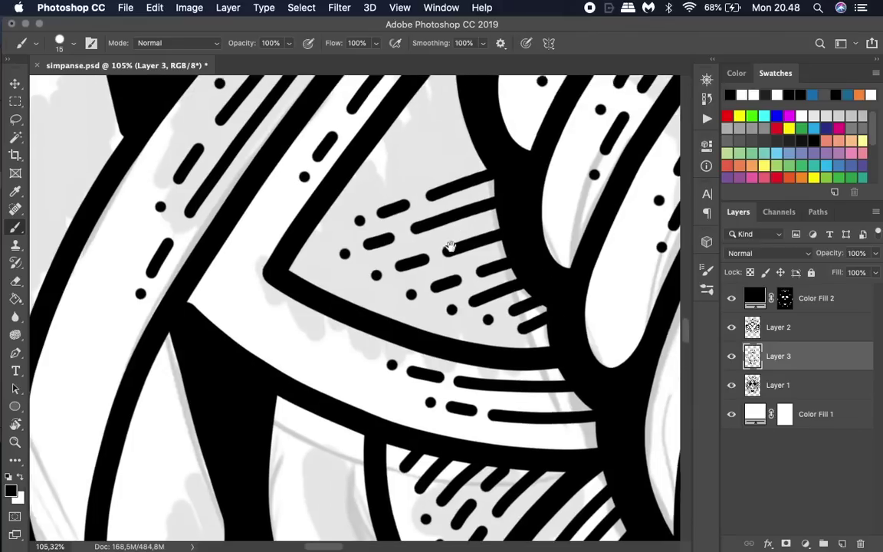
pyautogui.scroll(2, 429, 181)
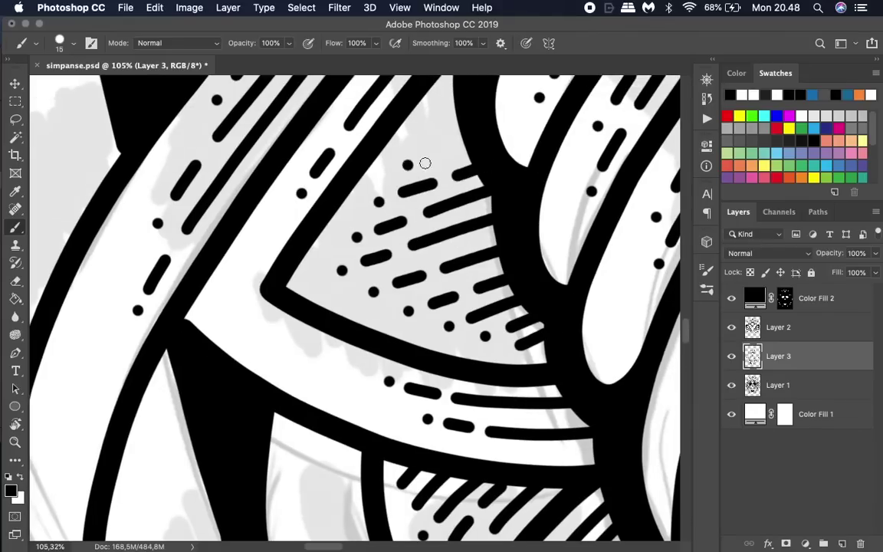
pyautogui.press('super+z')
pyautogui.press('super+z')
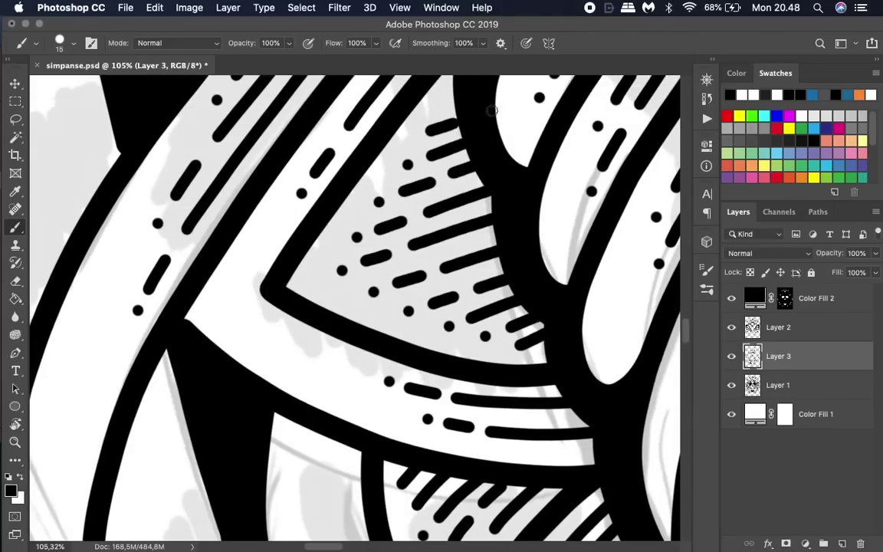
# Step: Zoom onto another triangular patch by the headphone and paint a diagonal dash, redrawing it once
pyautogui.press('z')
pyautogui.moveTo(491, 111); pyautogui.dragTo(443, 314)
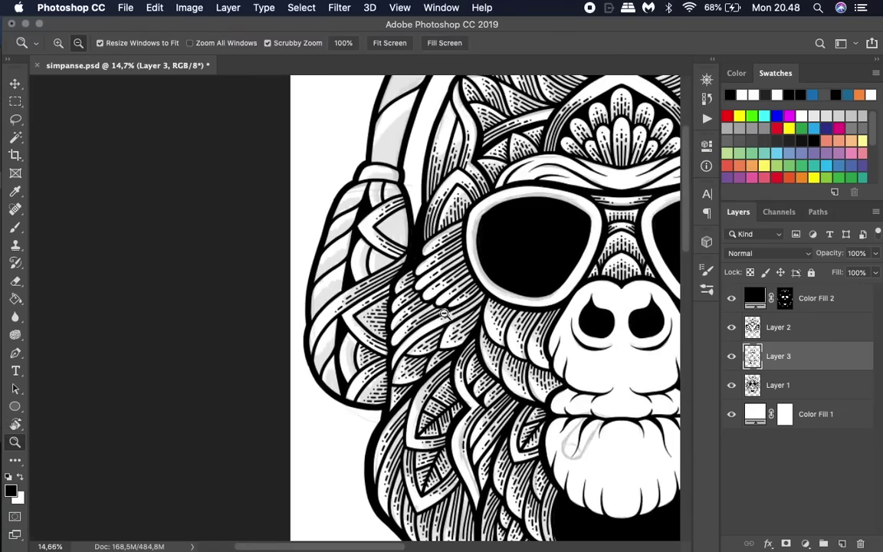
pyautogui.moveTo(386, 270); pyautogui.dragTo(445, 327)
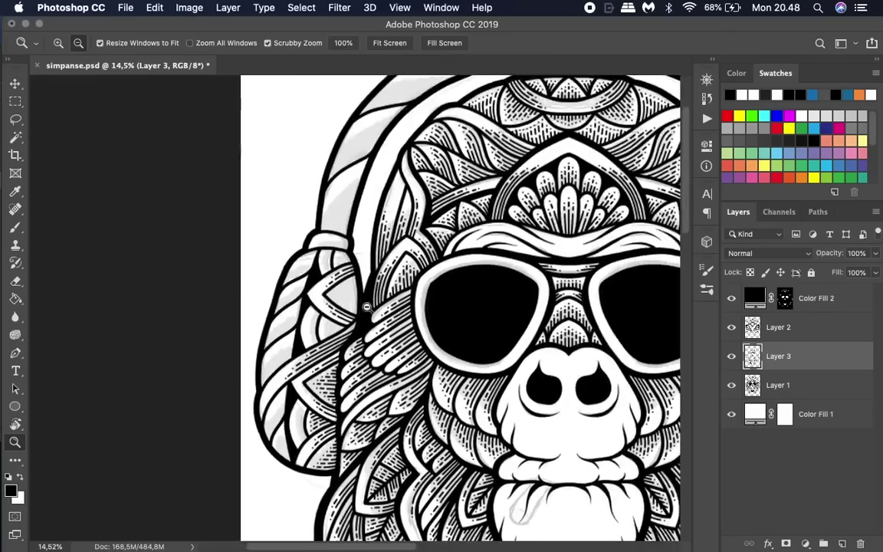
pyautogui.moveTo(435, 287); pyautogui.dragTo(434, 256)
pyautogui.press('b')
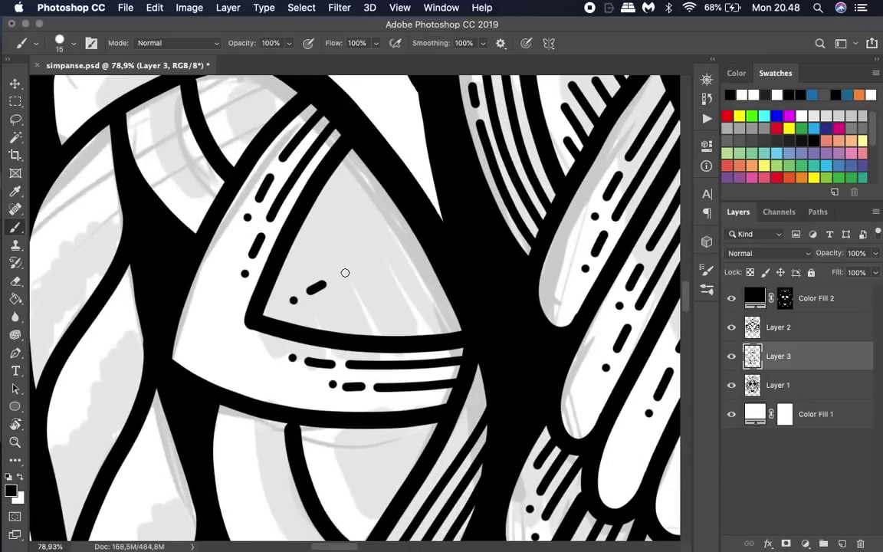
pyautogui.moveTo(345, 272); pyautogui.dragTo(448, 221)
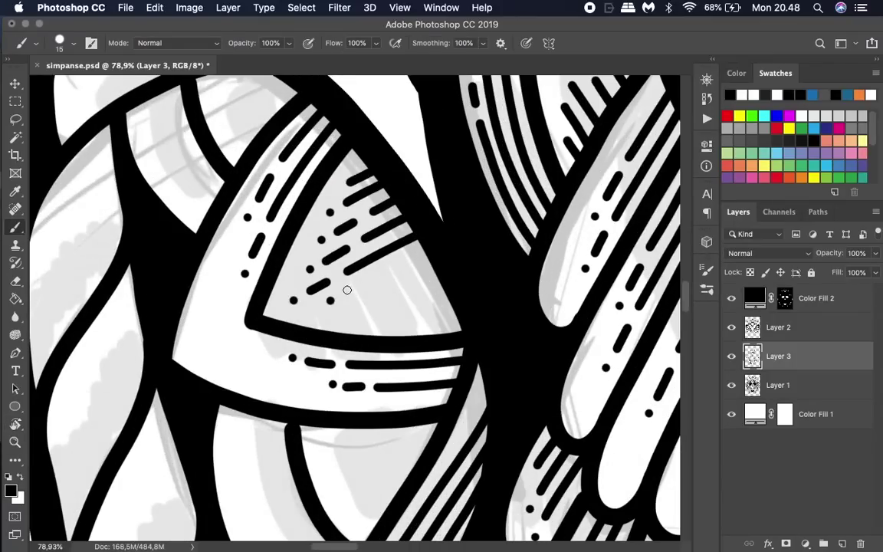
pyautogui.hotkey('ctrl', 'z')
pyautogui.moveTo(345, 272); pyautogui.dragTo(414, 237)
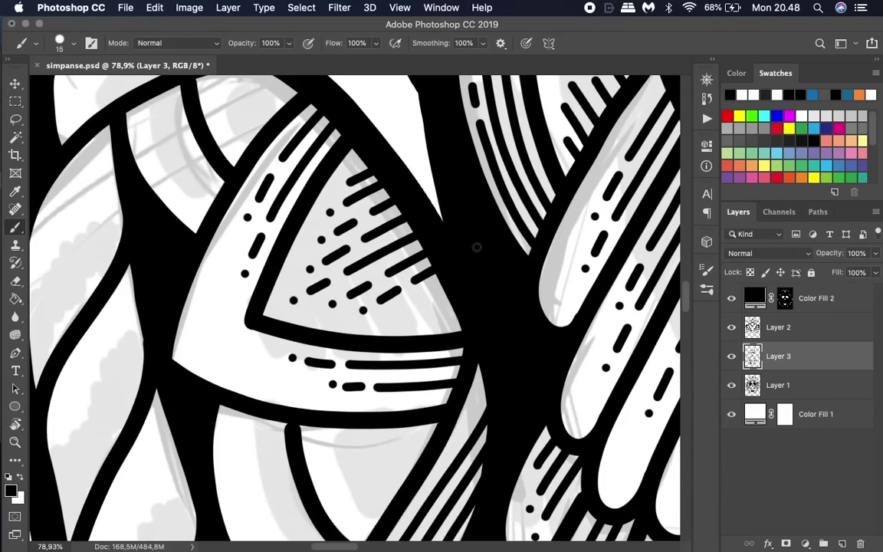
# Step: Zoom and pan the view to the next curved band near the headphone top
pyautogui.press('z')
pyautogui.scroll(-5, 430, 314)
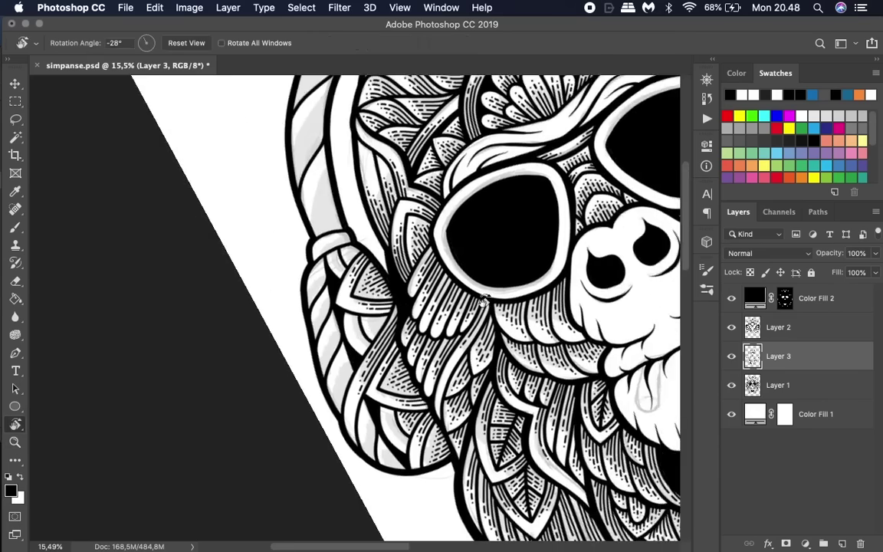
pyautogui.scroll(5, 229, 276)
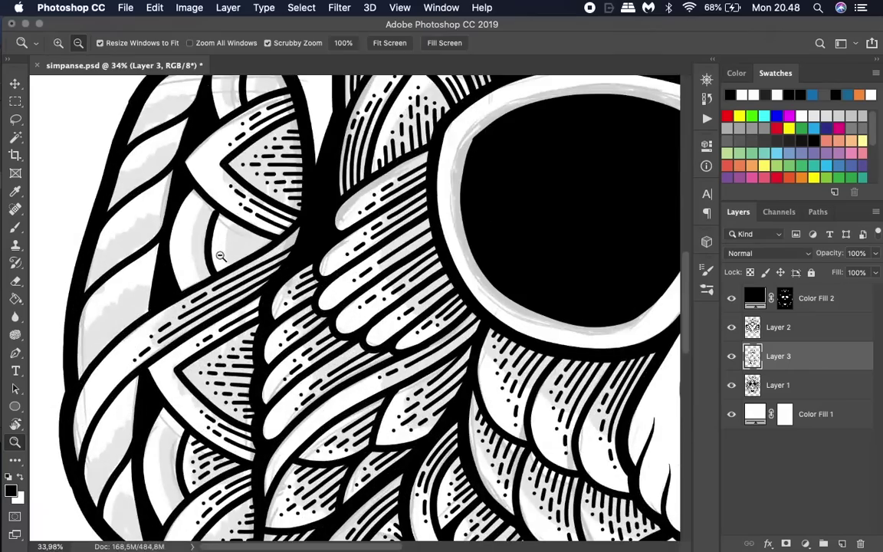
pyautogui.press('b')
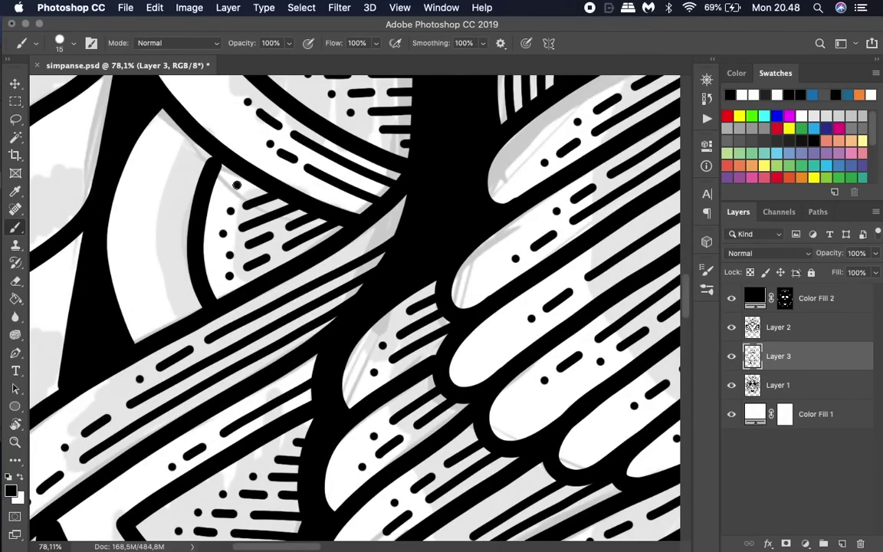
pyautogui.press('z')
pyautogui.scroll(-3, 310, 253)
pyautogui.scroll(-3, 310, 253)
pyautogui.scroll(1, 257, 306)
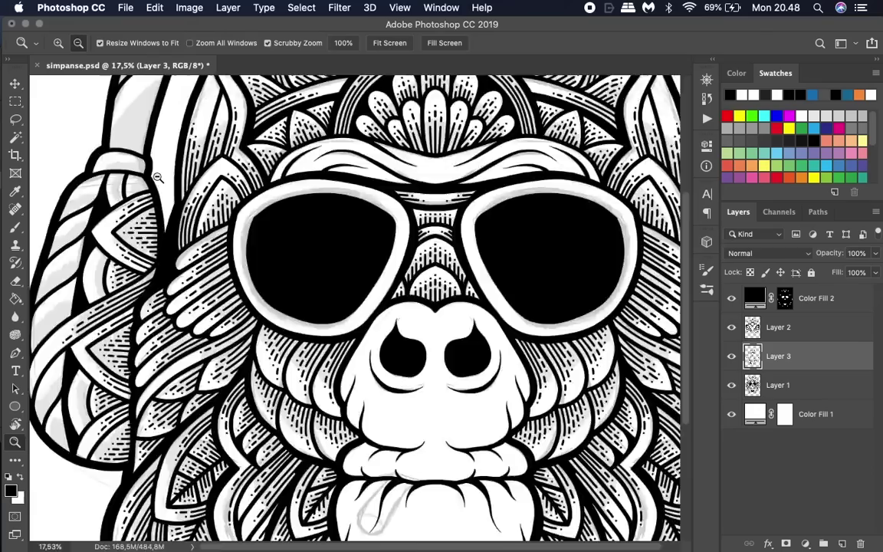
pyautogui.scroll(6, 258, 306)
pyautogui.moveTo(258, 306); pyautogui.dragTo(271, 345)
# Step: Paint a dot followed by two dashes along that band
pyautogui.press('b')
pyautogui.click(231, 252)
pyautogui.moveTo(253, 277)
pyautogui.mouseDown()
pyautogui.moveTo(285, 264)
pyautogui.moveTo(329, 222)
pyautogui.mouseUp()
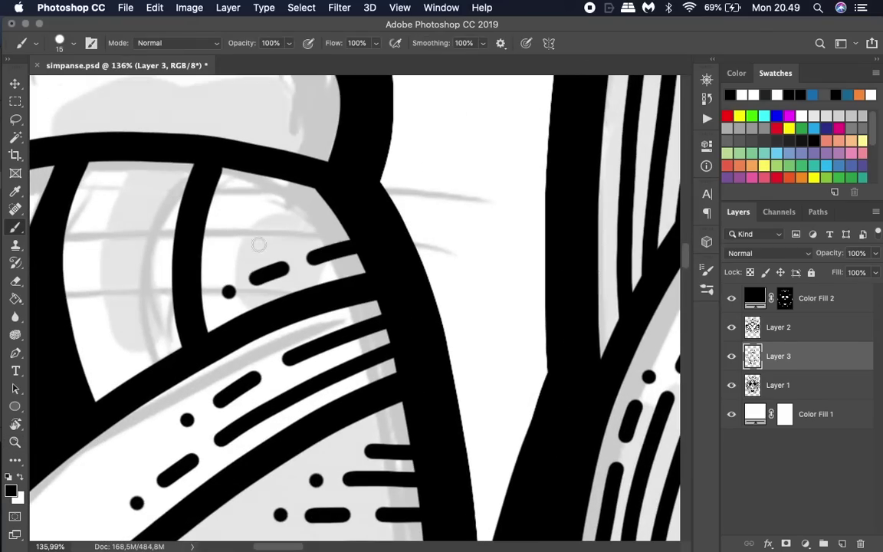
pyautogui.moveTo(310, 260); pyautogui.dragTo(349, 247)
# Step: Zoom, briefly rotate and reset the view to frame the arc in the fur
pyautogui.press('z')
pyautogui.scroll(-5, 242, 331)
pyautogui.scroll(1, 237, 322)
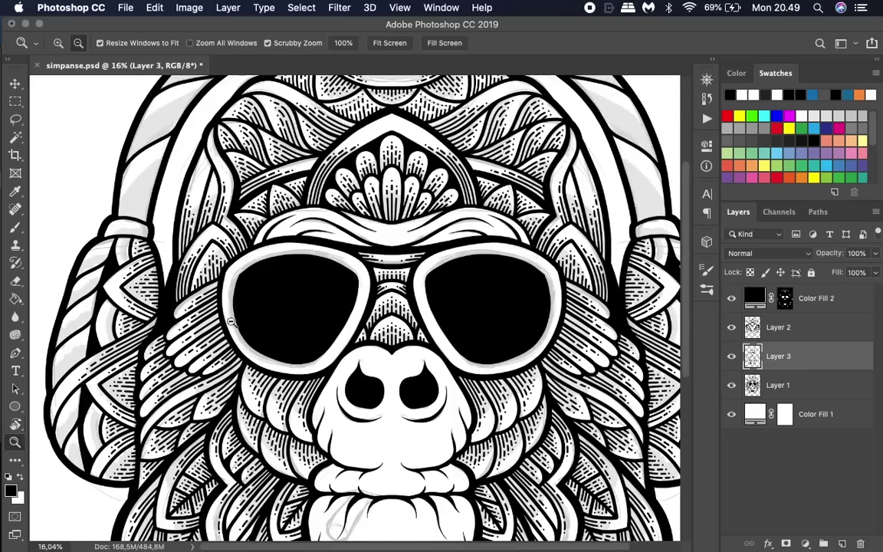
pyautogui.scroll(-2, 307, 306)
pyautogui.scroll(3, 412, 281)
pyautogui.press('r')
pyautogui.moveTo(414, 281); pyautogui.dragTo(361, 230)
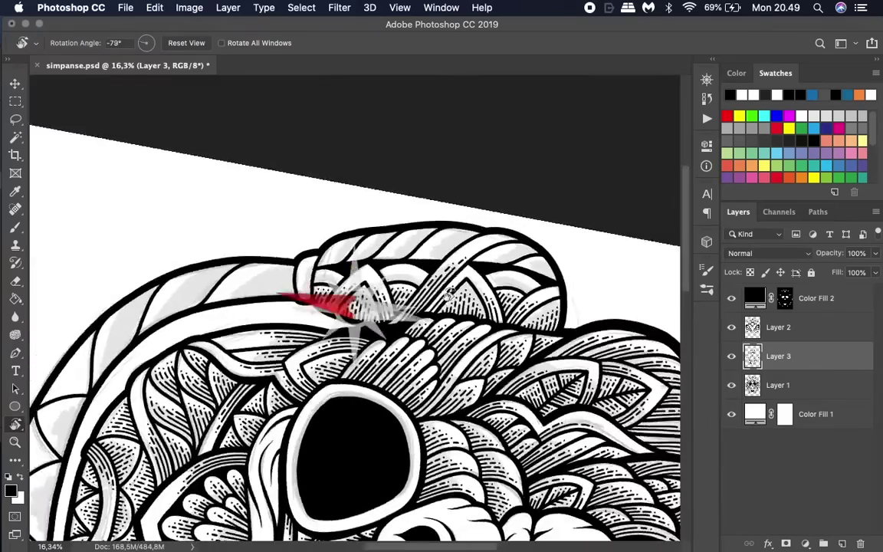
pyautogui.press('Escape')
pyautogui.press('z')
pyautogui.scroll(5, 319, 296)
pyautogui.scroll(-1, 319, 296)
pyautogui.scroll(2, 318, 296)
pyautogui.press('b')
# Step: Paint dots and stacked dashes along the arc, redrawing one misplaced dash
pyautogui.click(305, 307)
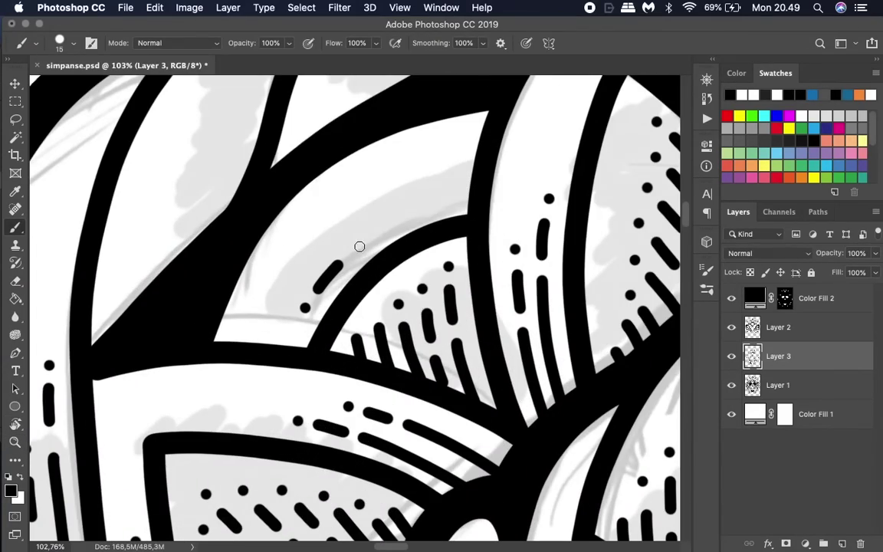
pyautogui.moveTo(360, 246); pyautogui.dragTo(503, 178)
pyautogui.hotkey('ctrl', 'z')
pyautogui.moveTo(355, 243); pyautogui.dragTo(469, 187)
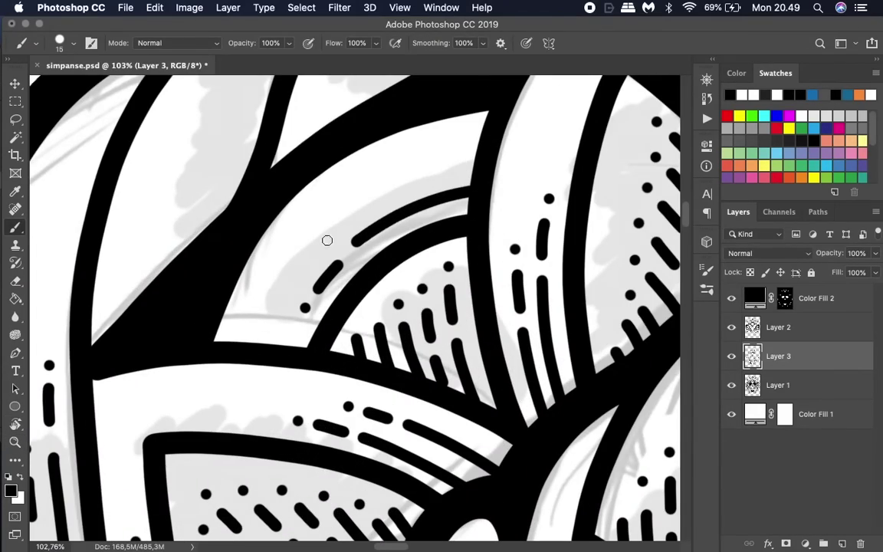
pyautogui.click(313, 253)
pyautogui.moveTo(327, 232); pyautogui.dragTo(457, 167)
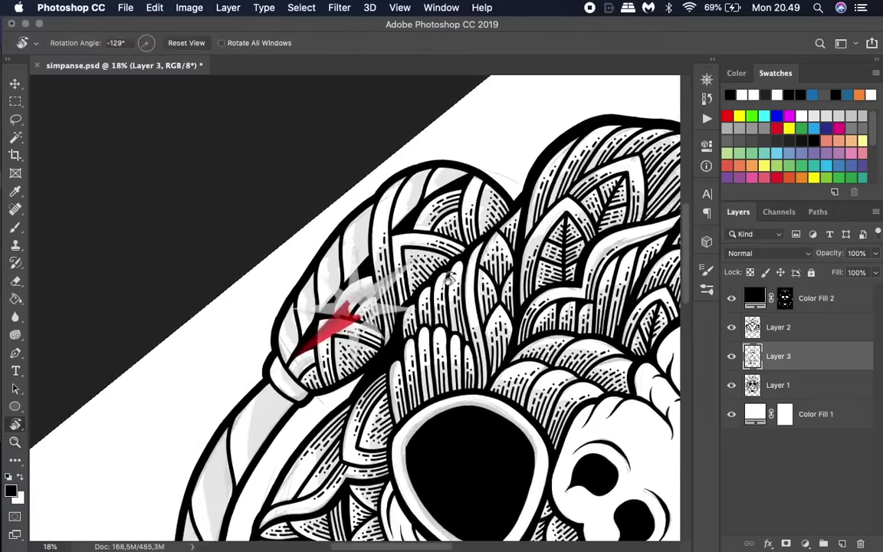
# Step: Add short and long dashes along the curved band and upper arcs
pyautogui.moveTo(404, 160); pyautogui.dragTo(322, 297)
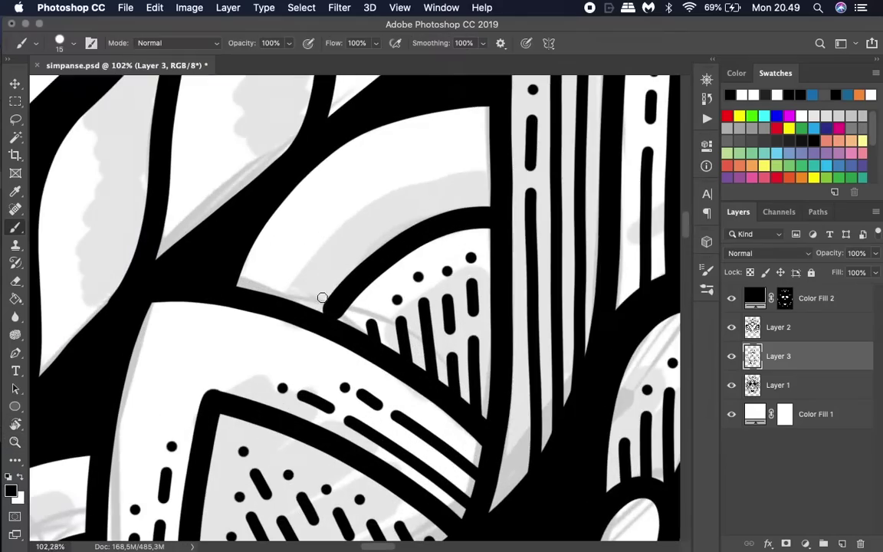
pyautogui.moveTo(329, 264)
pyautogui.mouseDown()
pyautogui.moveTo(356, 241)
pyautogui.moveTo(489, 184)
pyautogui.mouseUp()
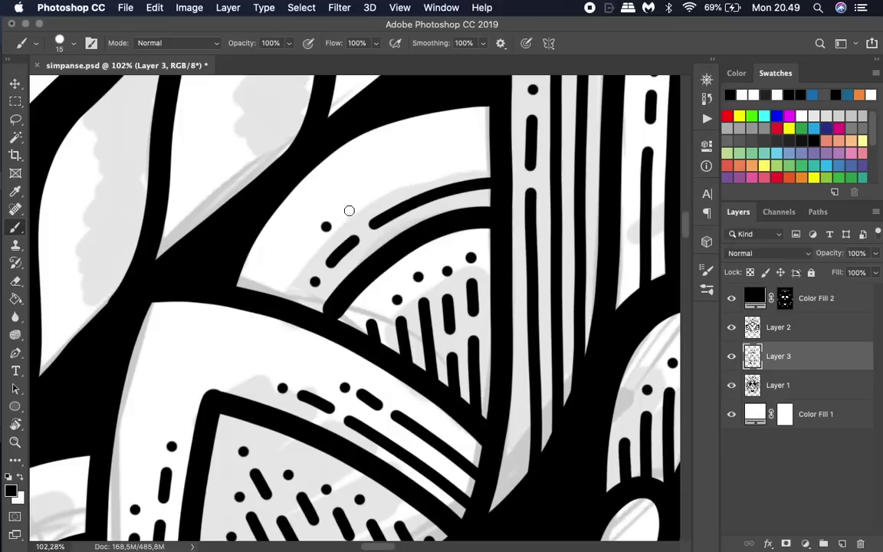
pyautogui.moveTo(346, 210); pyautogui.dragTo(381, 189)
pyautogui.moveTo(398, 180); pyautogui.dragTo(488, 163)
pyautogui.moveTo(421, 142); pyautogui.dragTo(489, 129)
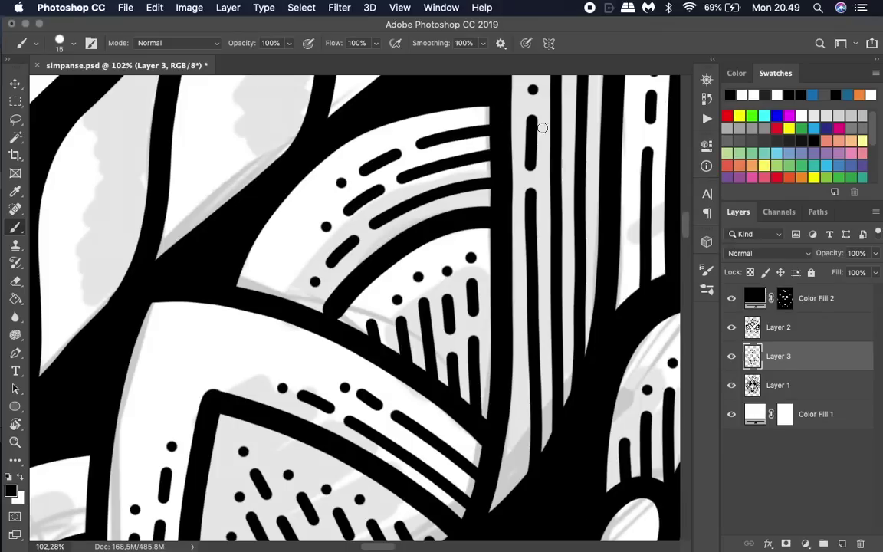
# Step: Place a dot and a row of dashes along the inner arc of an unfinished petal
pyautogui.hotkey('alt', ']')
pyautogui.scroll(-5, 466, 225)
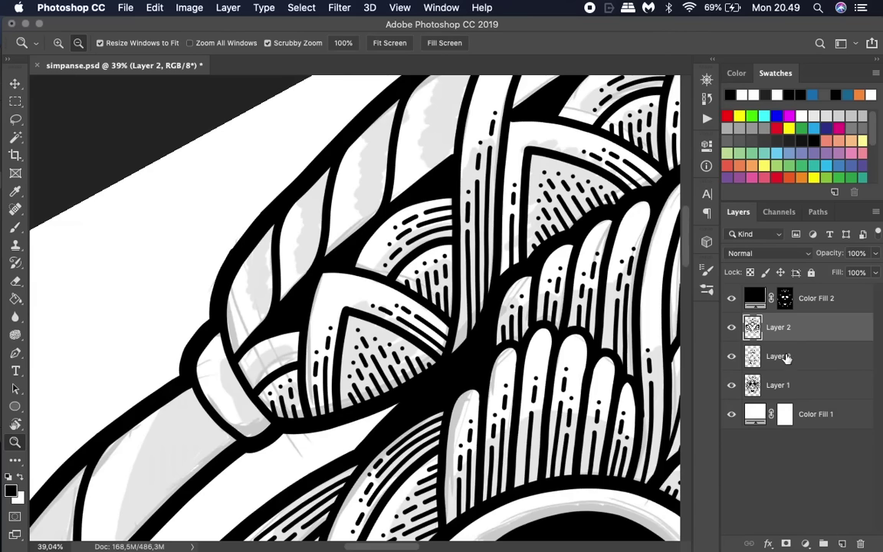
pyautogui.hotkey('alt', '[')
pyautogui.scroll(6, 303, 394)
pyautogui.click(303, 395)
pyautogui.moveTo(314, 371); pyautogui.dragTo(405, 277)
pyautogui.moveTo(314, 255); pyautogui.dragTo(355, 217)
pyautogui.moveTo(280, 255); pyautogui.dragTo(299, 239)
pyautogui.moveTo(303, 235); pyautogui.dragTo(335, 208)
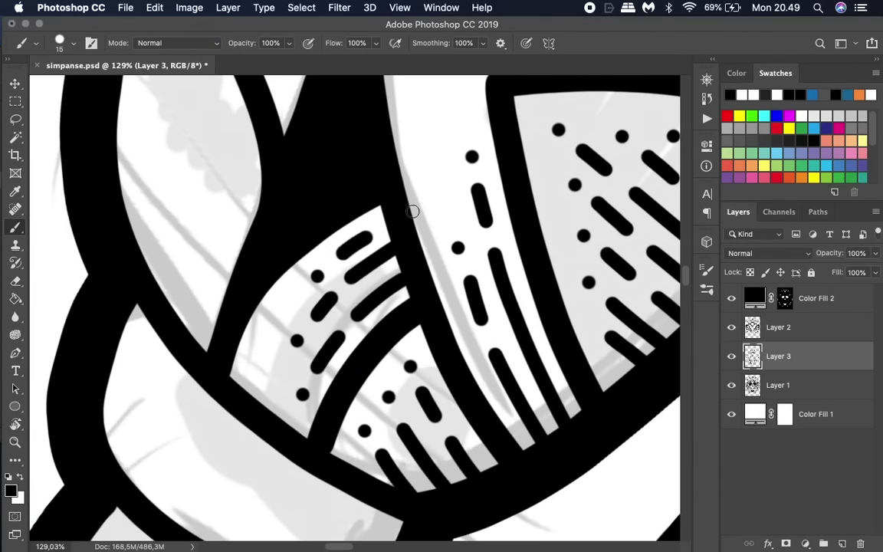
# Step: Zoom out to view the whole chimp portrait
pyautogui.press('z')
pyautogui.scroll(-3, 399, 306)
pyautogui.scroll(-3, 400, 305)
pyautogui.scroll(-3, 400, 305)
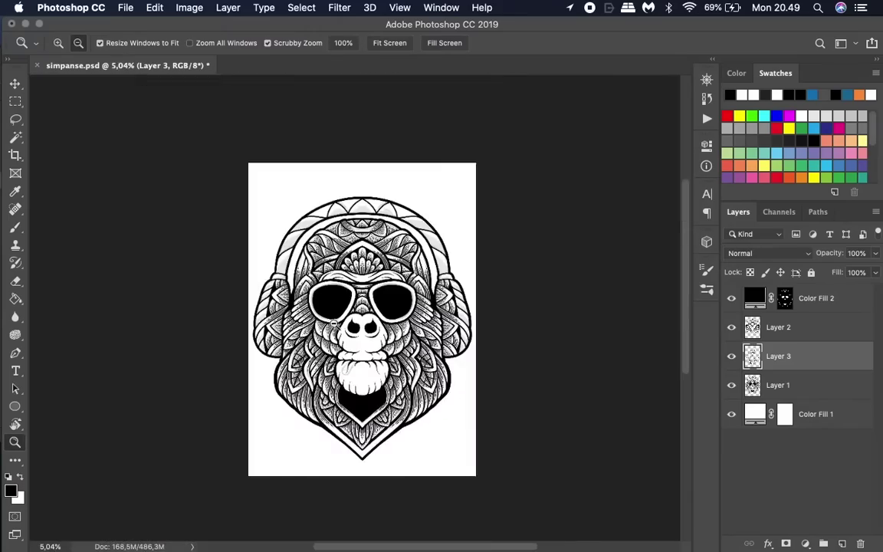
# Step: Zoom and pan onto the headphone band's leaves and paint short dashes inside one
pyautogui.scroll(2, 449, 347)
pyautogui.scroll(2, 447, 326)
pyautogui.moveTo(429, 306); pyautogui.dragTo(424, 291)
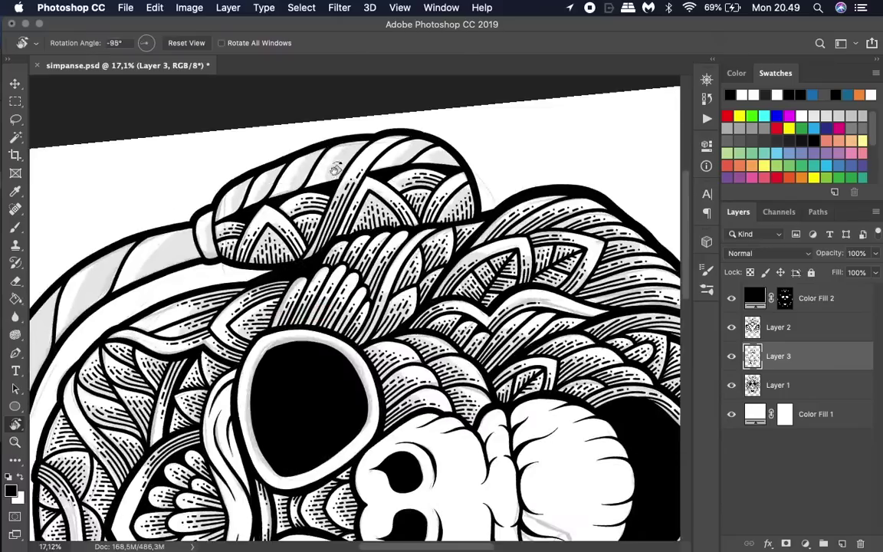
pyautogui.scroll(2, 424, 284)
pyautogui.scroll(2, 424, 285)
pyautogui.scroll(-5, 424, 285)
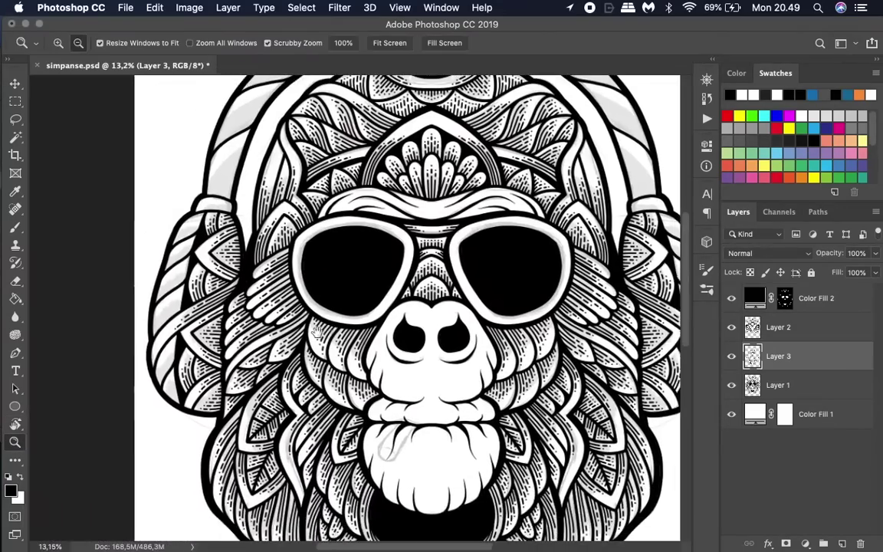
pyautogui.moveTo(114, 379); pyautogui.dragTo(173, 366)
pyautogui.scroll(6, 310, 283)
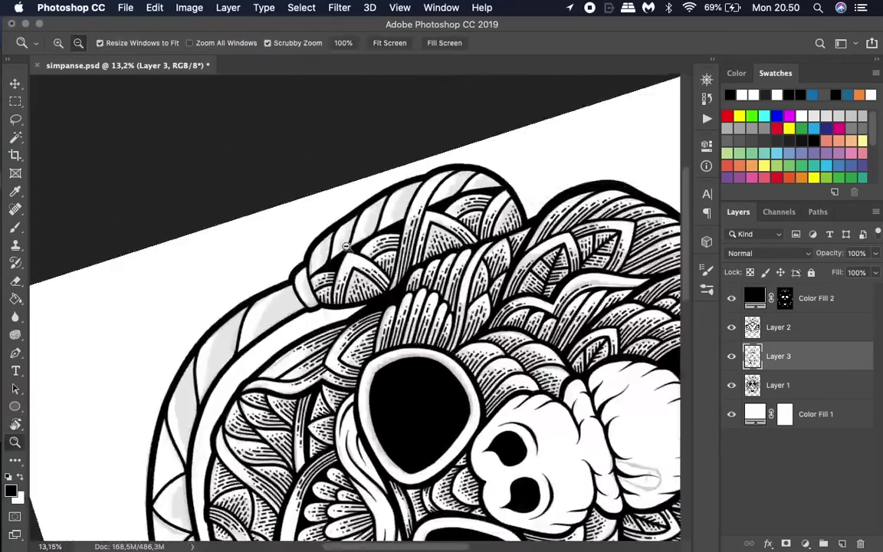
pyautogui.press('b')
pyautogui.scroll(3, 331, 347)
pyautogui.moveTo(320, 281); pyautogui.dragTo(362, 253)
# Step: Thicken the line dividing two leaves and extend a dot into a diagonal dash
pyautogui.scroll(3, 295, 320)
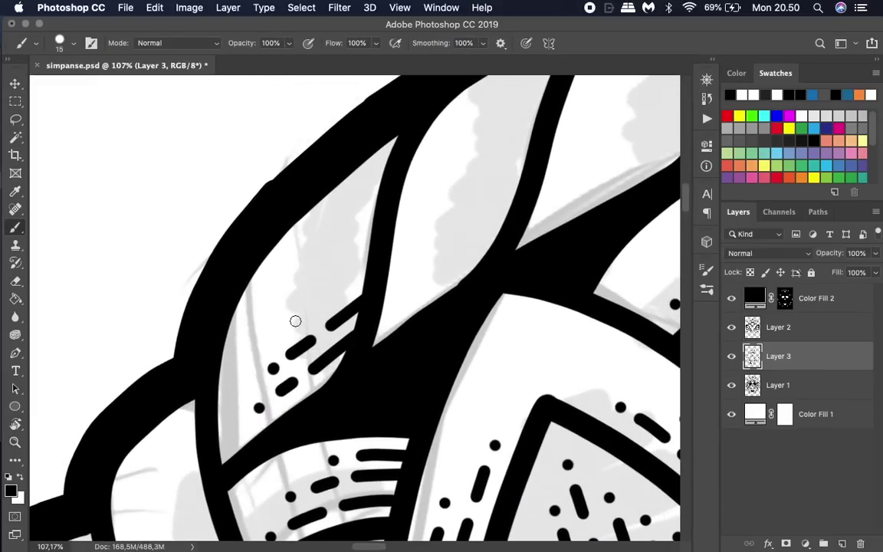
pyautogui.scroll(2, 284, 324)
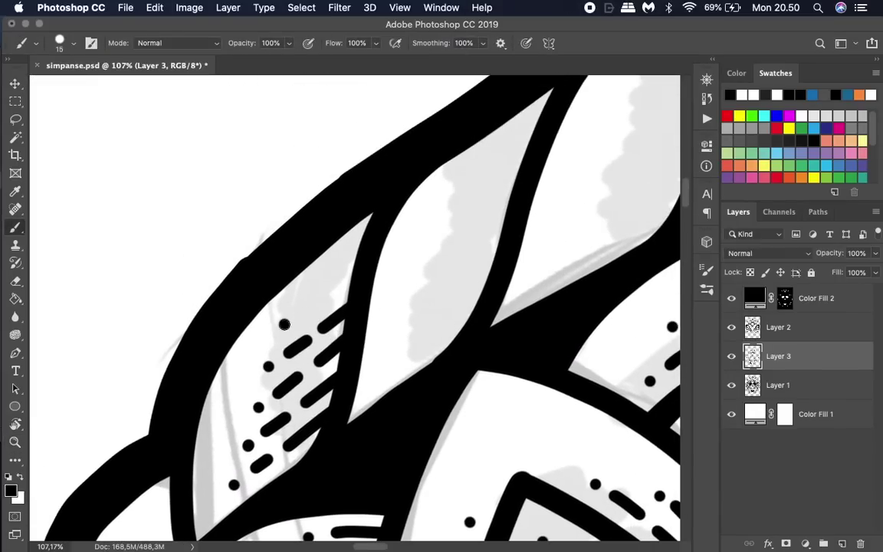
pyautogui.moveTo(387, 241); pyautogui.dragTo(357, 399)
pyautogui.moveTo(411, 353); pyautogui.dragTo(460, 328)
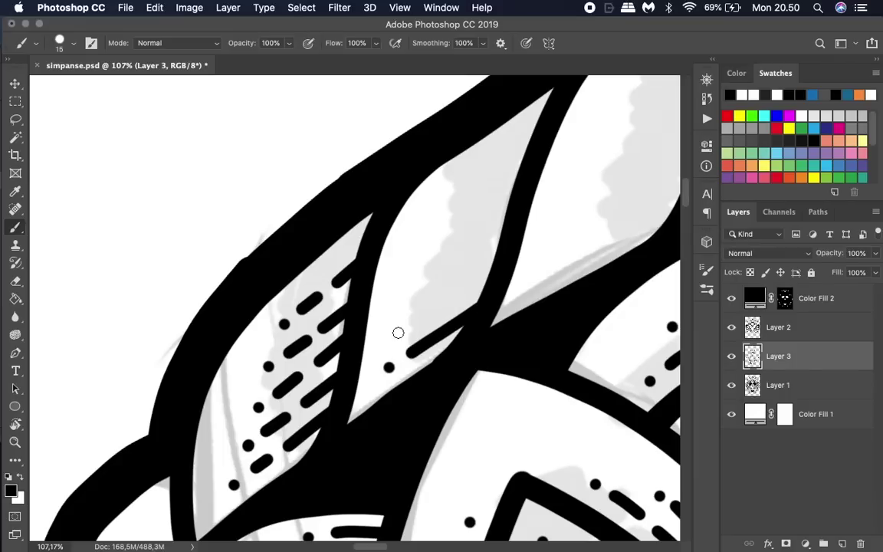
pyautogui.scroll(3, 462, 294)
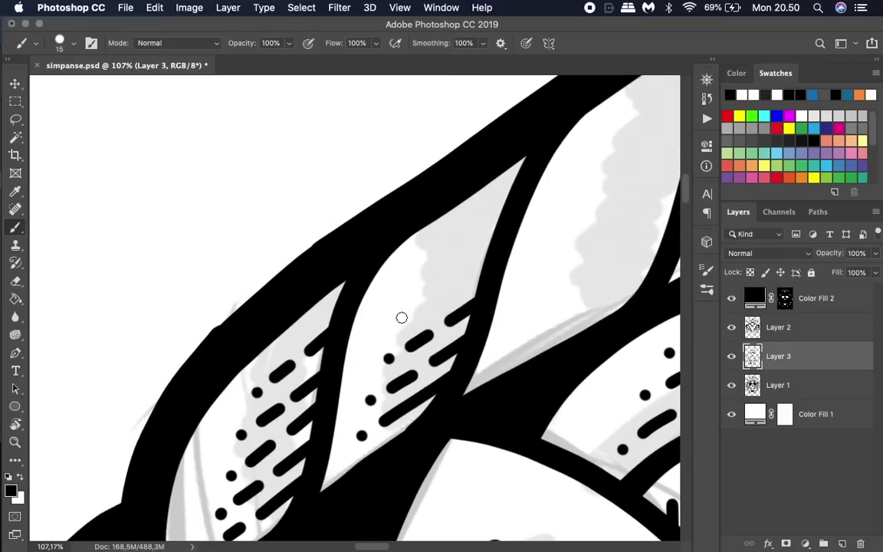
pyautogui.scroll(3, 506, 257)
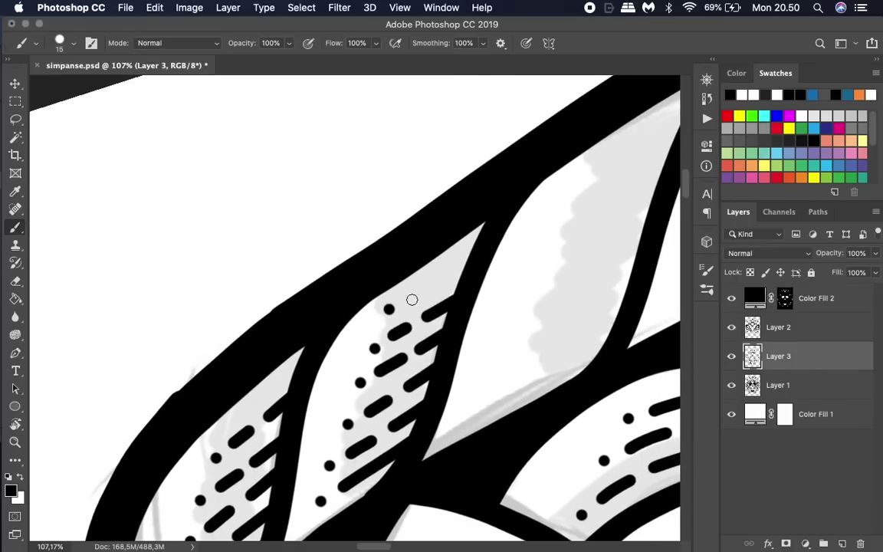
# Step: Zoom onto the next leaf and paint a dash row, repainting one dash further up
pyautogui.moveTo(498, 237); pyautogui.dragTo(383, 316)
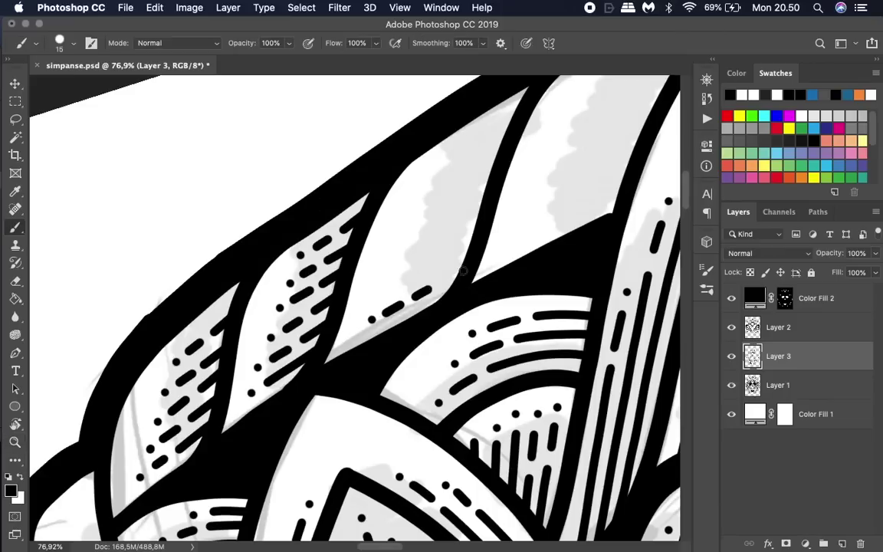
pyautogui.moveTo(462, 270); pyautogui.dragTo(420, 274)
pyautogui.scroll(3, 460, 253)
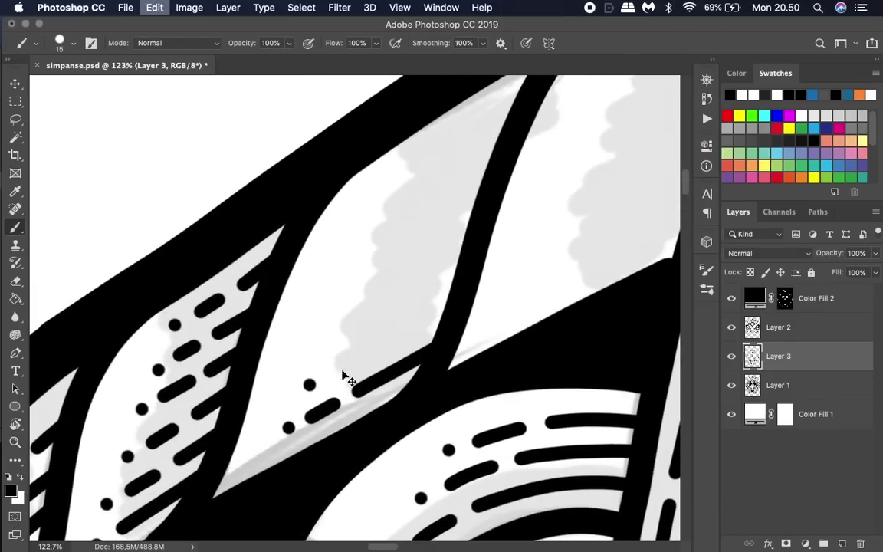
pyautogui.moveTo(330, 372); pyautogui.dragTo(434, 315)
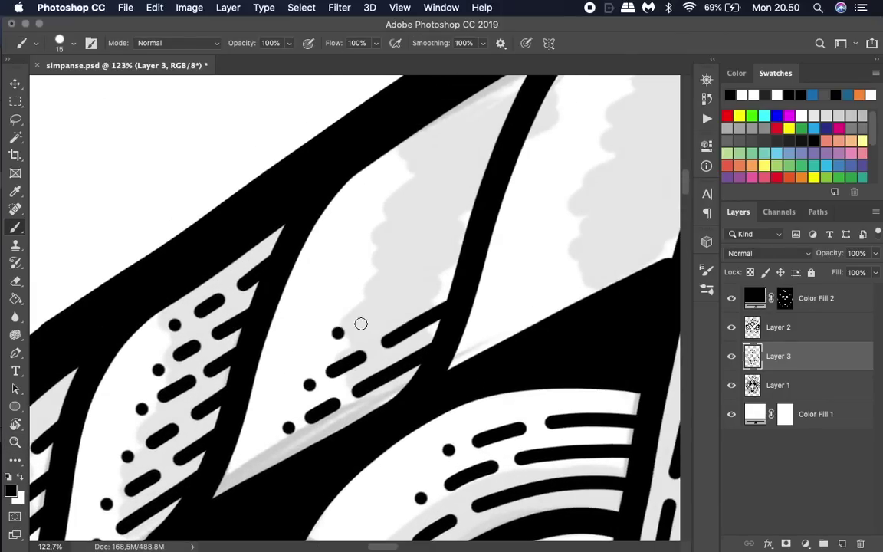
pyautogui.moveTo(361, 324); pyautogui.dragTo(394, 305)
pyautogui.press('super+z')
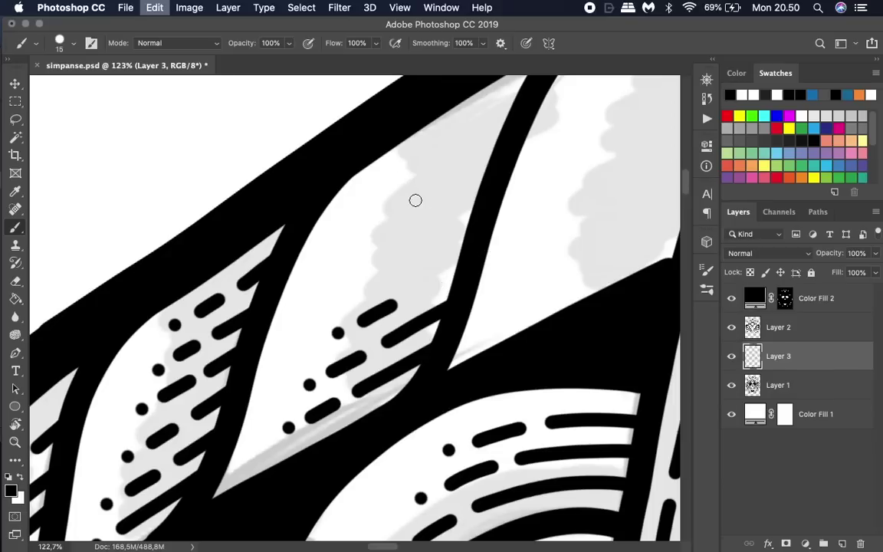
pyautogui.moveTo(406, 294); pyautogui.dragTo(453, 266)
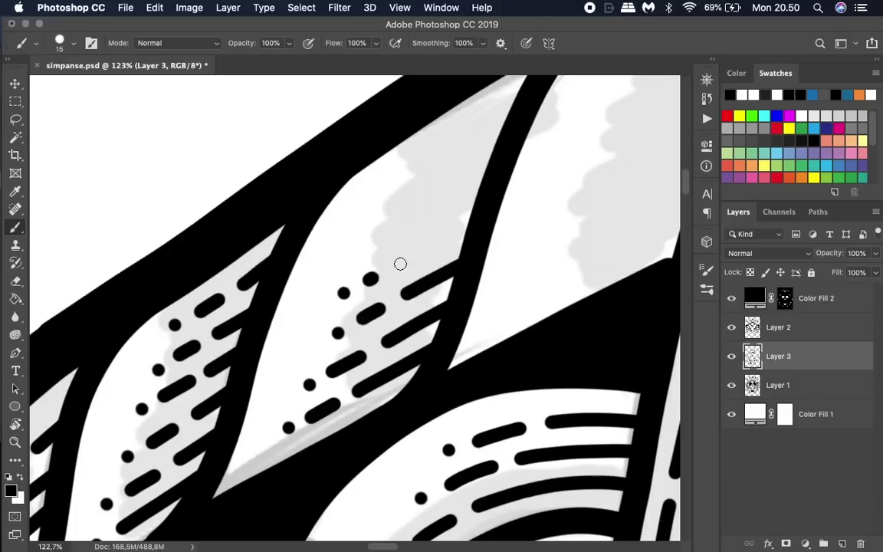
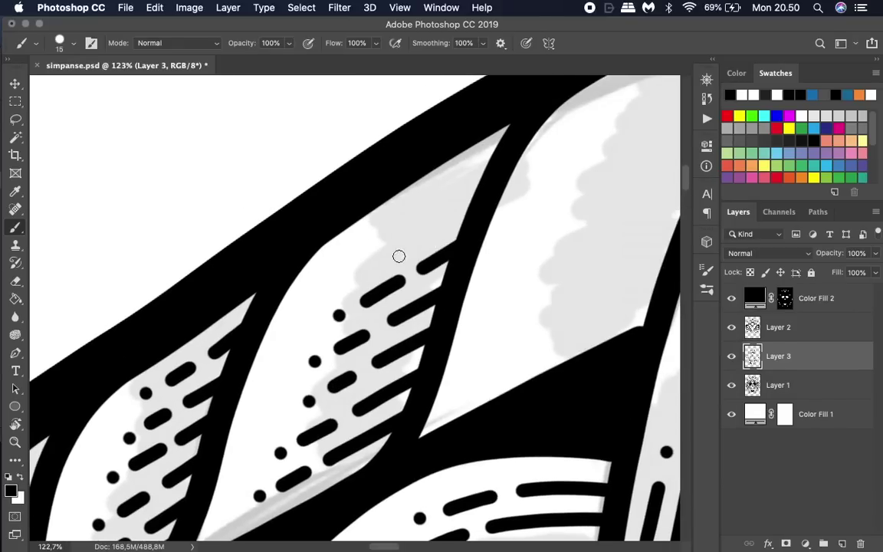
# Step: Add black dashes near the top row and start a new dot-and-dash hatch row
pyautogui.moveTo(432, 229); pyautogui.dragTo(462, 216)
pyautogui.moveTo(382, 182); pyautogui.dragTo(429, 151)
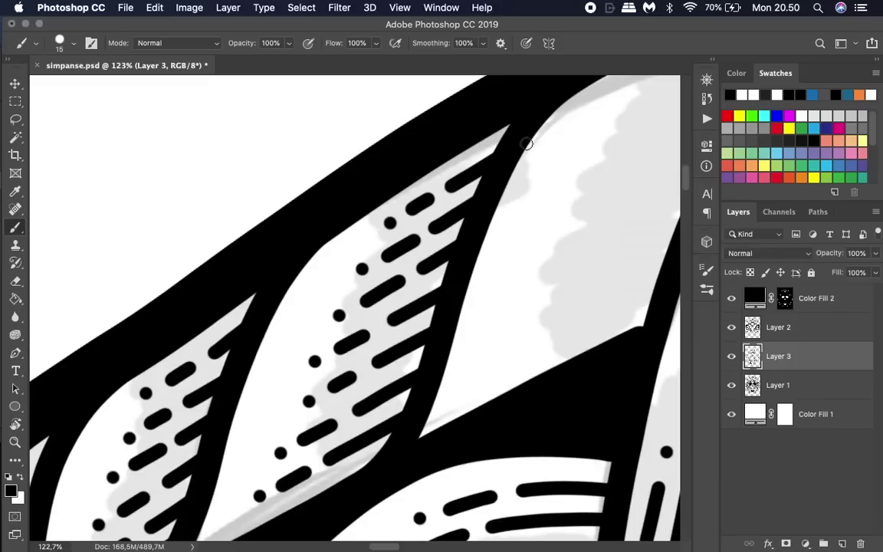
pyautogui.hscroll(4, 460, 330)
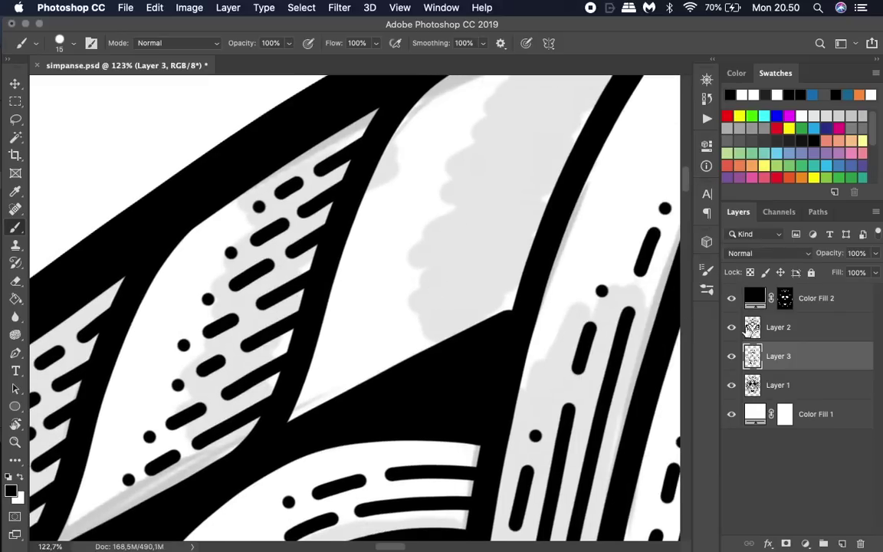
pyautogui.click(359, 357)
pyautogui.moveTo(379, 345); pyautogui.dragTo(510, 287)
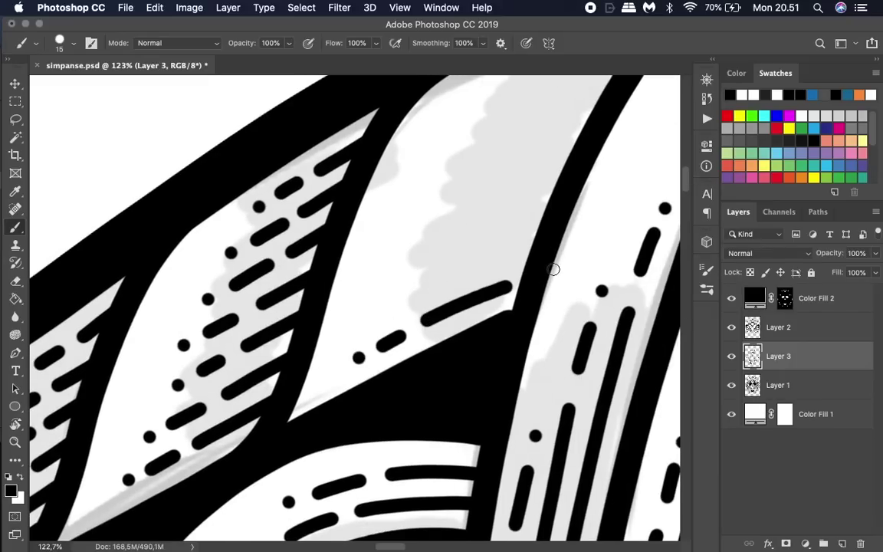
pyautogui.moveTo(412, 300); pyautogui.dragTo(454, 280)
pyautogui.moveTo(470, 273); pyautogui.dragTo(532, 246)
# Step: Paint two more dot-and-dash hatch rows along the grey strand
pyautogui.scroll(5, 460, 307)
pyautogui.click(369, 337)
pyautogui.moveTo(392, 325); pyautogui.dragTo(503, 282)
pyautogui.click(400, 291)
pyautogui.moveTo(427, 278); pyautogui.dragTo(515, 248)
# Step: Add further dots and dashes to complete more hatch rows on the strand
pyautogui.scroll(4, 443, 315)
pyautogui.click(395, 306)
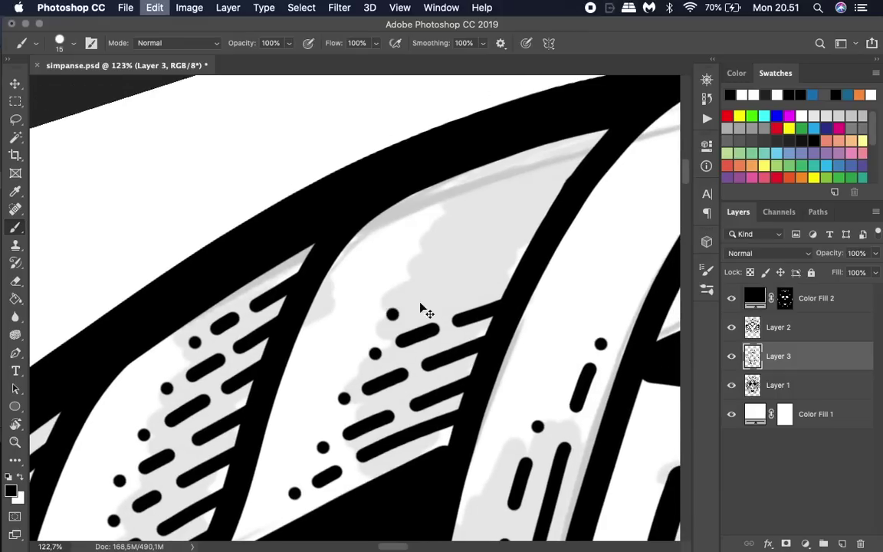
pyautogui.click(427, 297)
pyautogui.moveTo(450, 289); pyautogui.dragTo(452, 289)
pyautogui.moveTo(477, 279); pyautogui.dragTo(529, 228)
pyautogui.scroll(4, 522, 230)
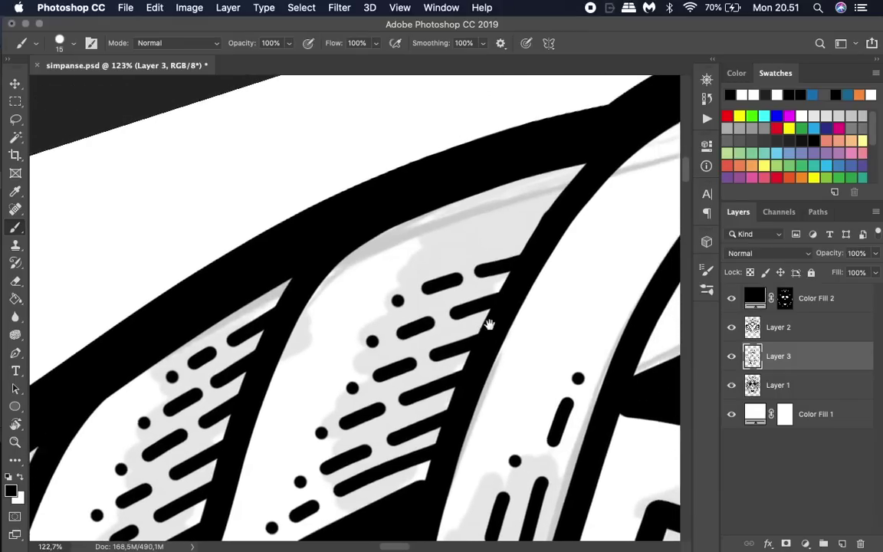
pyautogui.click(413, 285)
pyautogui.moveTo(437, 277)
pyautogui.mouseDown()
pyautogui.moveTo(516, 253)
pyautogui.moveTo(435, 328)
pyautogui.mouseUp()
# Step: Zoom out, then zoom in on the next headphone band to hatch
pyautogui.press('z')
pyautogui.moveTo(368, 291); pyautogui.dragTo(402, 154)
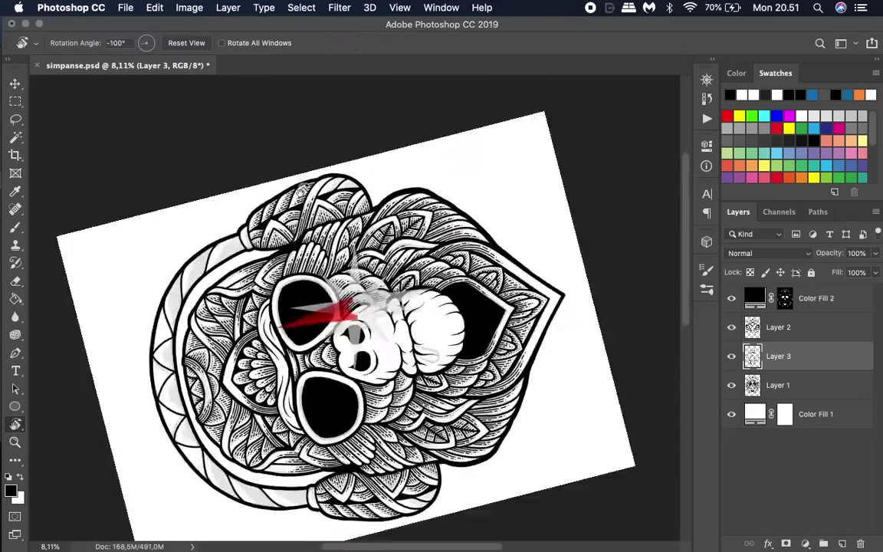
pyautogui.click(402, 154)
pyautogui.press('b')
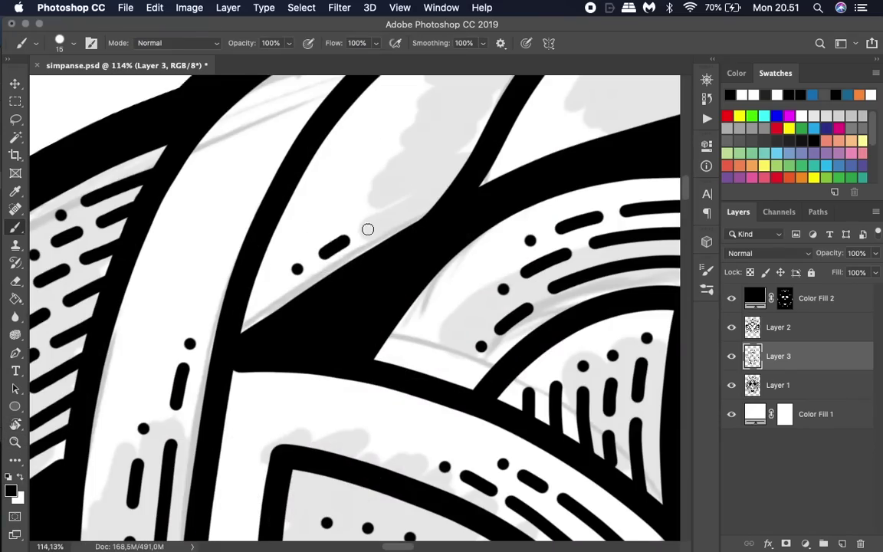
# Step: Hatch the curved band with several new rows of black dots and dashes
pyautogui.moveTo(372, 227); pyautogui.dragTo(403, 215)
pyautogui.scroll(5, 315, 292)
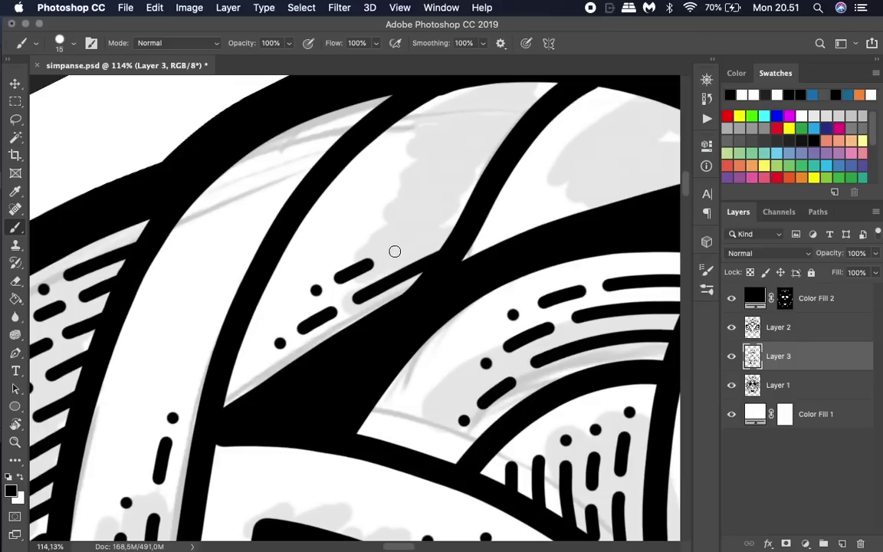
pyautogui.moveTo(395, 251); pyautogui.dragTo(447, 235)
pyautogui.click(346, 246)
pyautogui.moveTo(369, 232); pyautogui.dragTo(469, 197)
pyautogui.click(375, 200)
pyautogui.moveTo(398, 189); pyautogui.dragTo(435, 180)
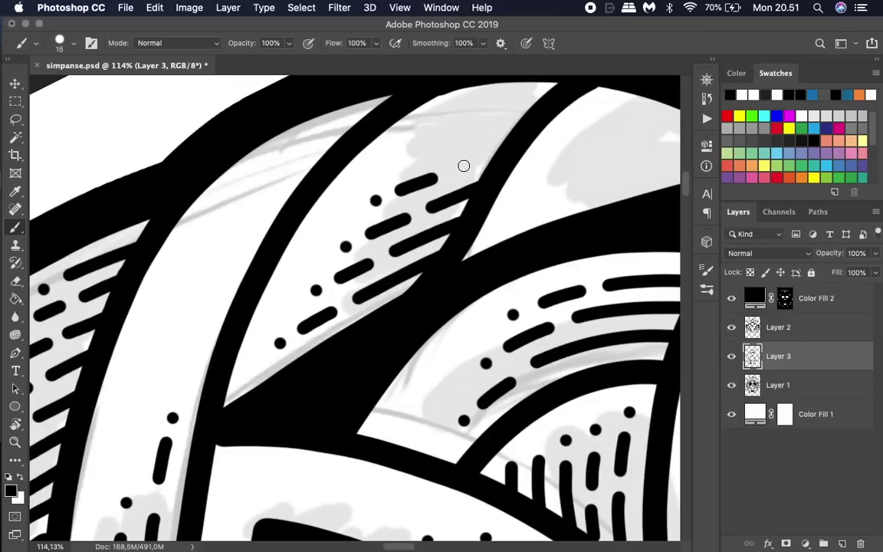
# Step: Add another dot-and-dash row and long dashes along the curved band
pyautogui.scroll(5, 464, 165)
pyautogui.click(350, 253)
pyautogui.moveTo(376, 240); pyautogui.dragTo(403, 232)
pyautogui.moveTo(417, 229)
pyautogui.mouseDown()
pyautogui.moveTo(445, 219)
pyautogui.moveTo(459, 192)
pyautogui.moveTo(388, 204)
pyautogui.mouseUp()
pyautogui.moveTo(458, 296); pyautogui.dragTo(616, 263)
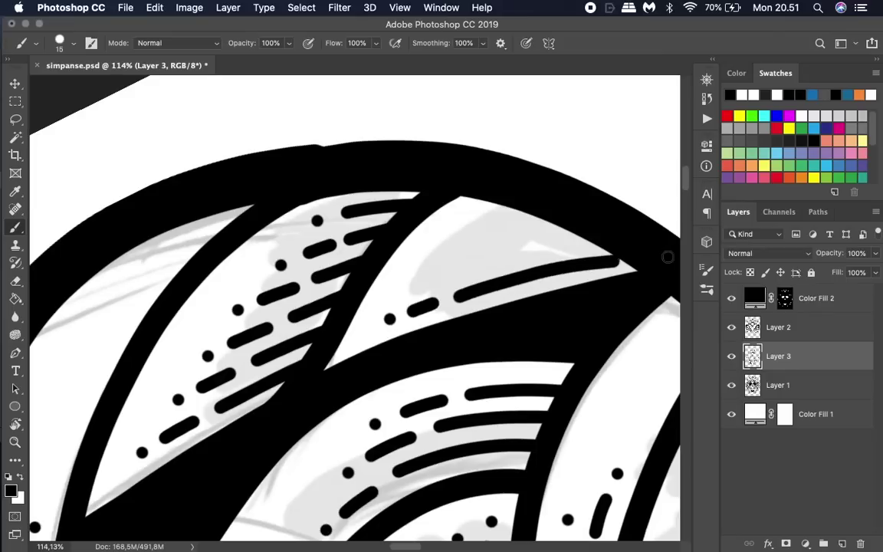
pyautogui.moveTo(454, 268); pyautogui.dragTo(485, 261)
pyautogui.moveTo(508, 254); pyautogui.dragTo(564, 244)
pyautogui.moveTo(429, 217)
pyautogui.mouseDown()
pyautogui.moveTo(495, 199)
pyautogui.moveTo(310, 312)
pyautogui.moveTo(353, 313)
pyautogui.mouseUp()
# Step: Zoom out and rotate the view to a comfortable painting angle
pyautogui.press('z')
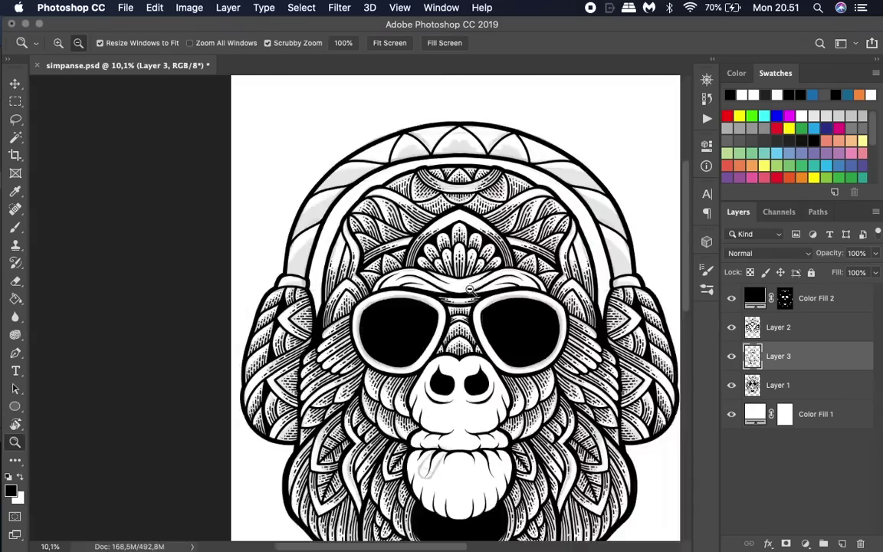
pyautogui.press('r')
pyautogui.moveTo(399, 230); pyautogui.dragTo(454, 138)
pyautogui.scroll(2, 380, 253)
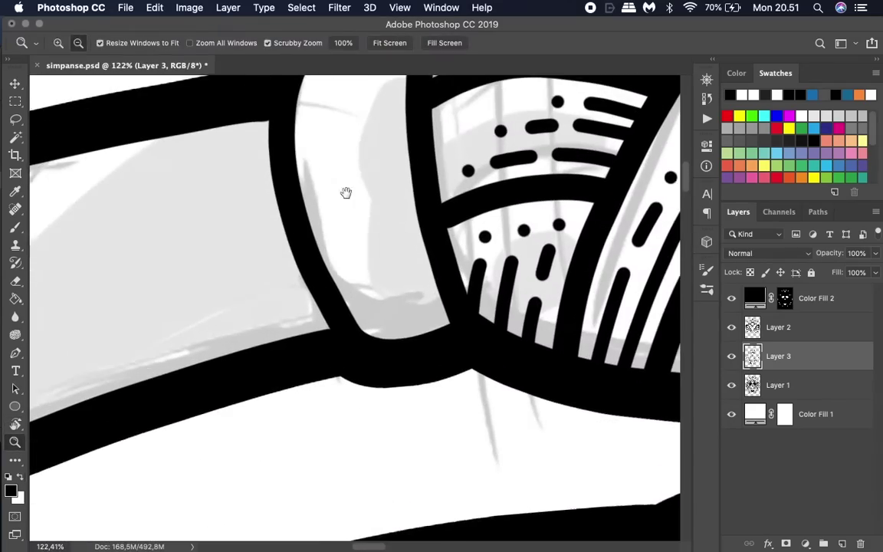
pyautogui.press('b')
# Step: Paint dots and short dashes across the chevron section of the band
pyautogui.click(391, 341)
pyautogui.moveTo(414, 334); pyautogui.dragTo(428, 330)
pyautogui.click(339, 270)
pyautogui.click(355, 300)
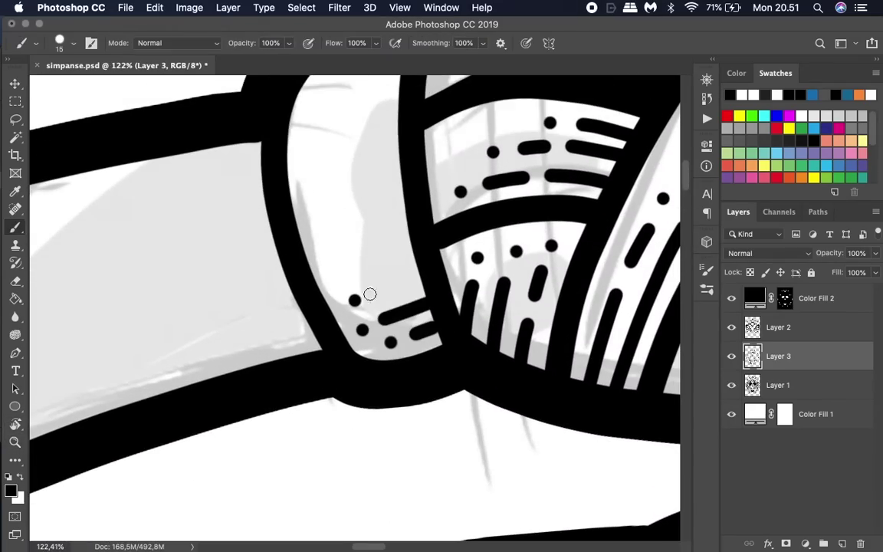
pyautogui.moveTo(373, 285); pyautogui.dragTo(416, 284)
pyautogui.moveTo(381, 312); pyautogui.dragTo(427, 311)
pyautogui.scroll(5, 376, 307)
pyautogui.moveTo(379, 331)
pyautogui.mouseDown()
pyautogui.moveTo(420, 321)
pyautogui.moveTo(422, 331)
pyautogui.mouseUp()
# Step: Undo a misplaced slanted dash and continue dots and dashes up the chevron
pyautogui.hotkey('ctrl', 'z')
pyautogui.hotkey('ctrl', 'z')
pyautogui.click(358, 340)
pyautogui.moveTo(384, 302); pyautogui.dragTo(418, 302)
pyautogui.click(365, 281)
pyautogui.moveTo(384, 273)
pyautogui.mouseDown()
pyautogui.moveTo(411, 273)
pyautogui.moveTo(408, 217)
pyautogui.mouseUp()
pyautogui.click(368, 251)
pyautogui.click(374, 224)
# Step: Zoom out to the whole gorilla and back in on the headphone band
pyautogui.press('z')
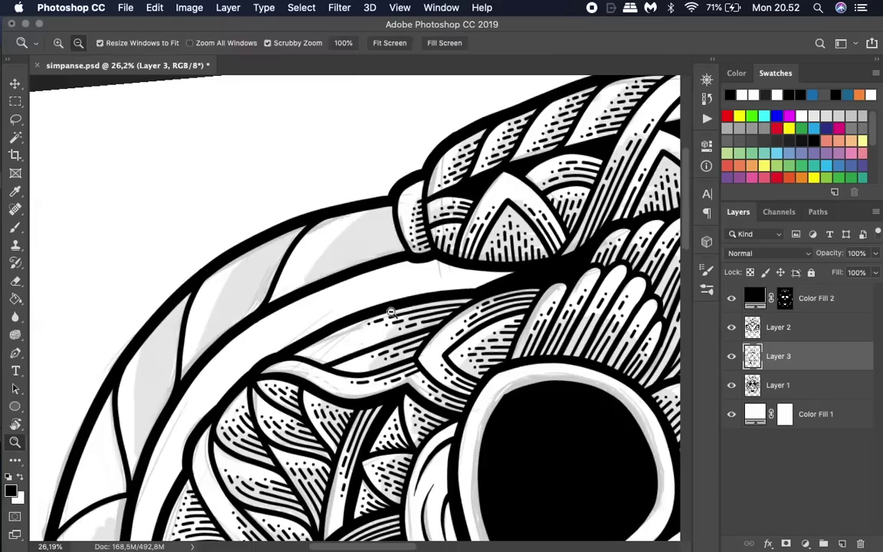
pyautogui.scroll(-10, 414, 245)
pyautogui.scroll(-1, 445, 325)
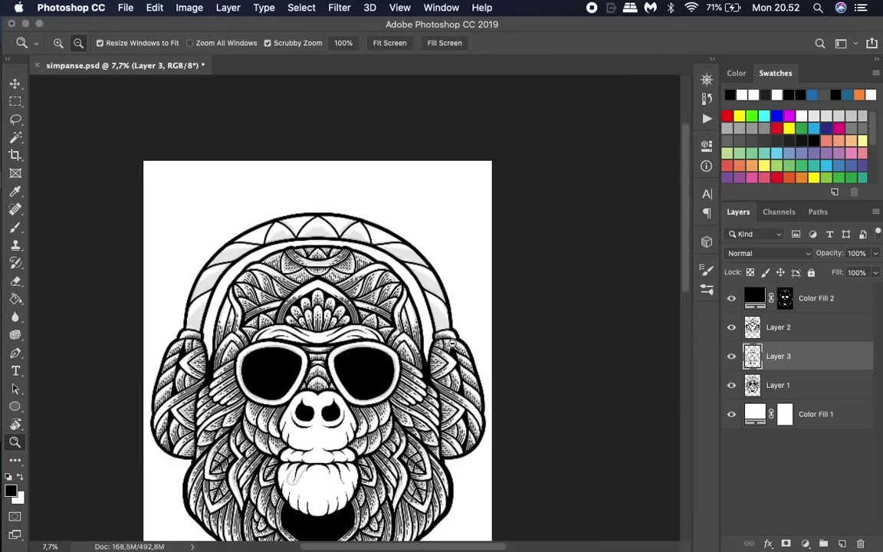
pyautogui.press('r')
pyautogui.moveTo(449, 331); pyautogui.dragTo(375, 200)
pyautogui.scroll(3, 375, 230)
pyautogui.scroll(5, 378, 287)
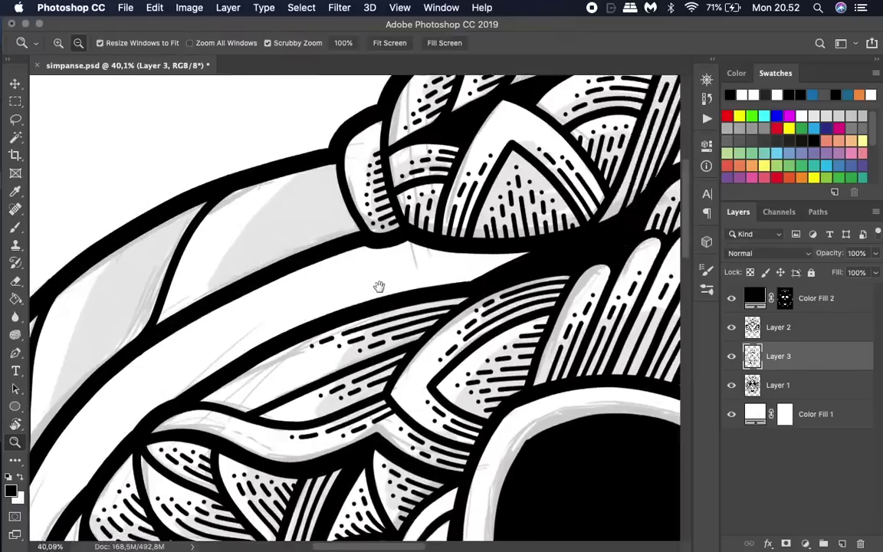
pyautogui.press('b')
# Step: Draw thin lines along the band, then add a dot and dashes on the top row
pyautogui.moveTo(290, 283); pyautogui.dragTo(430, 194)
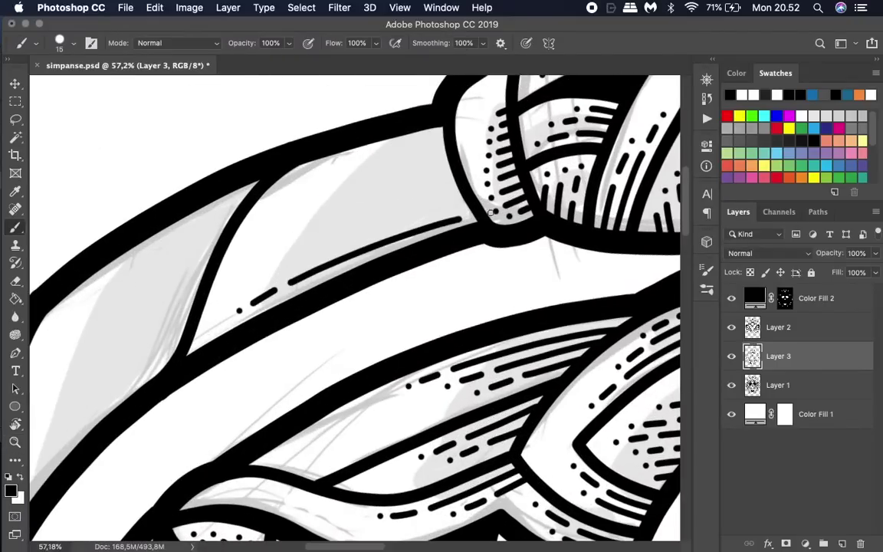
pyautogui.hotkey('ctrl', 'z')
pyautogui.moveTo(291, 278)
pyautogui.mouseDown()
pyautogui.moveTo(478, 209)
pyautogui.moveTo(325, 248)
pyautogui.mouseUp()
pyautogui.moveTo(357, 221)
pyautogui.mouseDown()
pyautogui.moveTo(462, 194)
pyautogui.moveTo(384, 191)
pyautogui.moveTo(406, 172)
pyautogui.moveTo(397, 161)
pyautogui.mouseUp()
pyautogui.click(336, 195)
pyautogui.click(338, 176)
pyautogui.moveTo(420, 151); pyautogui.dragTo(470, 145)
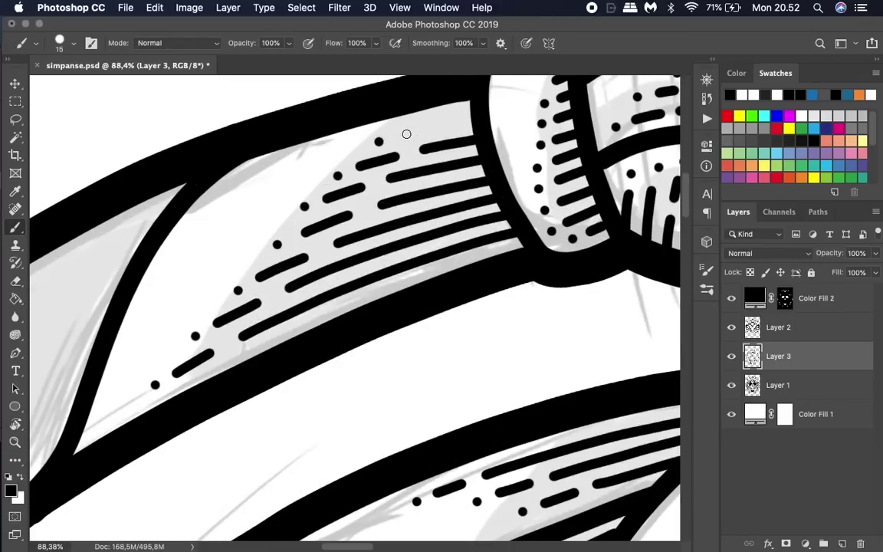
# Step: Zoom out to check the face, reset the view rotation, and zoom into the band
pyautogui.press('z')
pyautogui.moveTo(423, 129)
pyautogui.mouseDown()
pyautogui.moveTo(258, 218)
pyautogui.moveTo(453, 256)
pyautogui.mouseUp()
pyautogui.press('r')
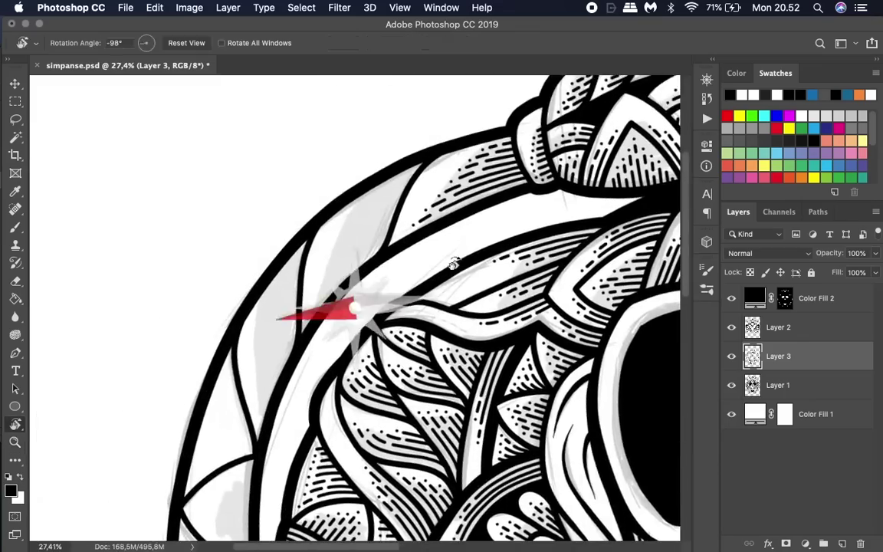
pyautogui.press('z')
pyautogui.press('b')
pyautogui.moveTo(400, 273)
pyautogui.mouseDown()
pyautogui.moveTo(414, 274)
pyautogui.moveTo(380, 247)
pyautogui.mouseUp()
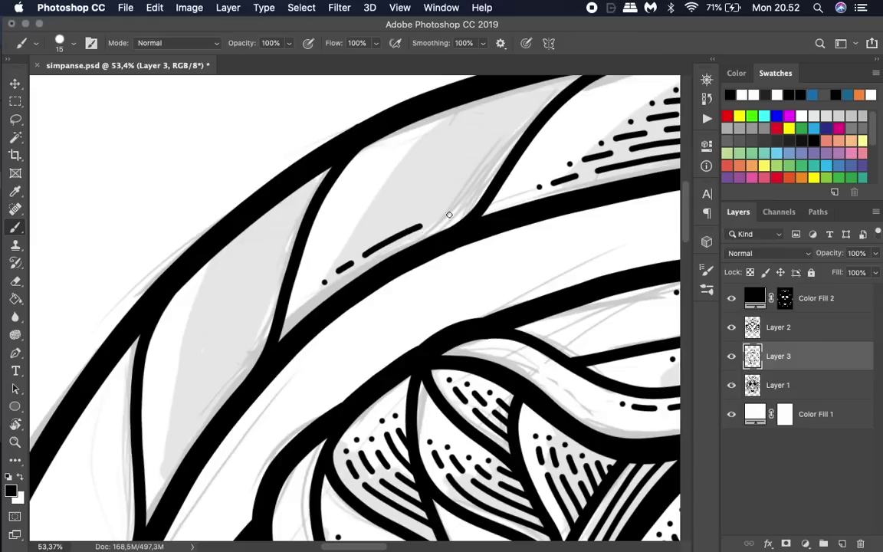
# Step: Paint a long dash and strokes down the grey band, undoing one stray stroke
pyautogui.moveTo(465, 220)
pyautogui.mouseDown()
pyautogui.moveTo(365, 252)
pyautogui.moveTo(475, 200)
pyautogui.mouseUp()
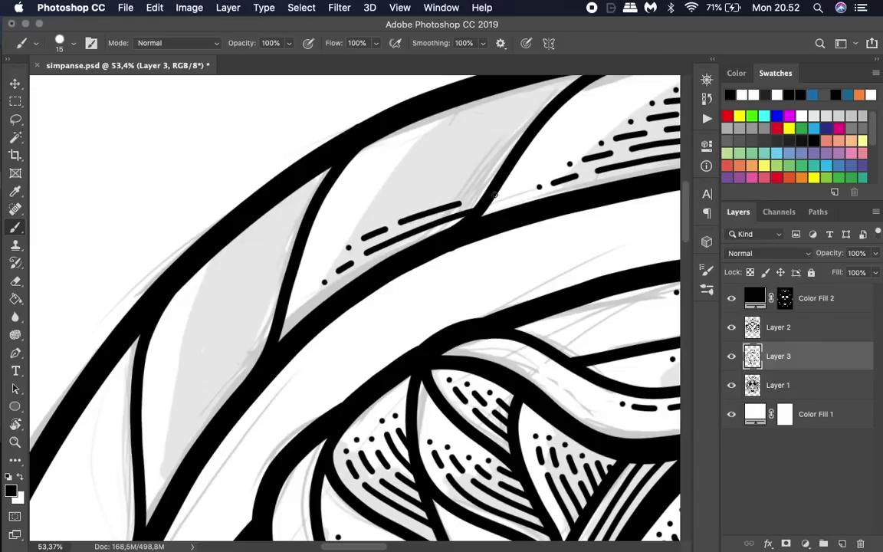
pyautogui.hotkey('ctrl', 'z')
pyautogui.moveTo(363, 237)
pyautogui.mouseDown()
pyautogui.moveTo(481, 197)
pyautogui.moveTo(421, 200)
pyautogui.moveTo(370, 268)
pyautogui.moveTo(449, 231)
pyautogui.mouseUp()
pyautogui.press('r')
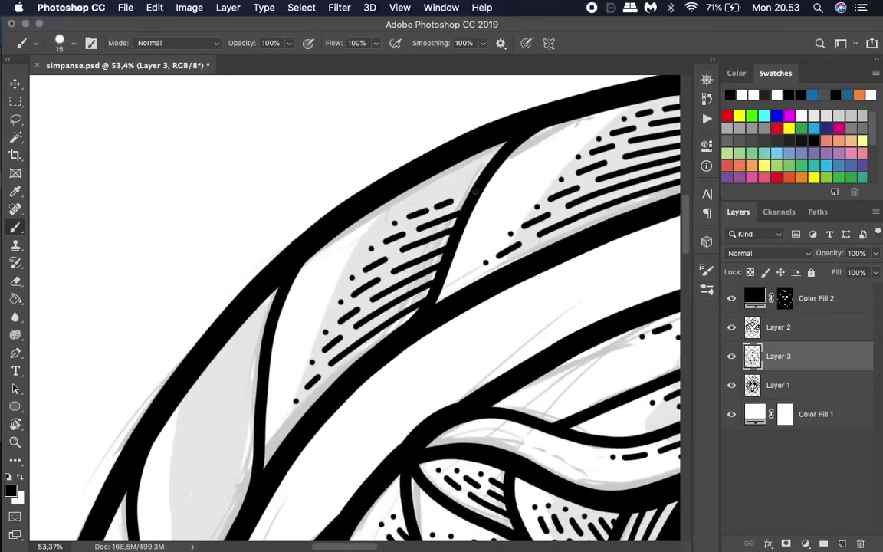
pyautogui.press('r')
pyautogui.moveTo(501, 166)
pyautogui.mouseDown()
pyautogui.moveTo(351, 296)
pyautogui.moveTo(414, 296)
pyautogui.moveTo(519, 220)
pyautogui.mouseUp()
pyautogui.press('z')
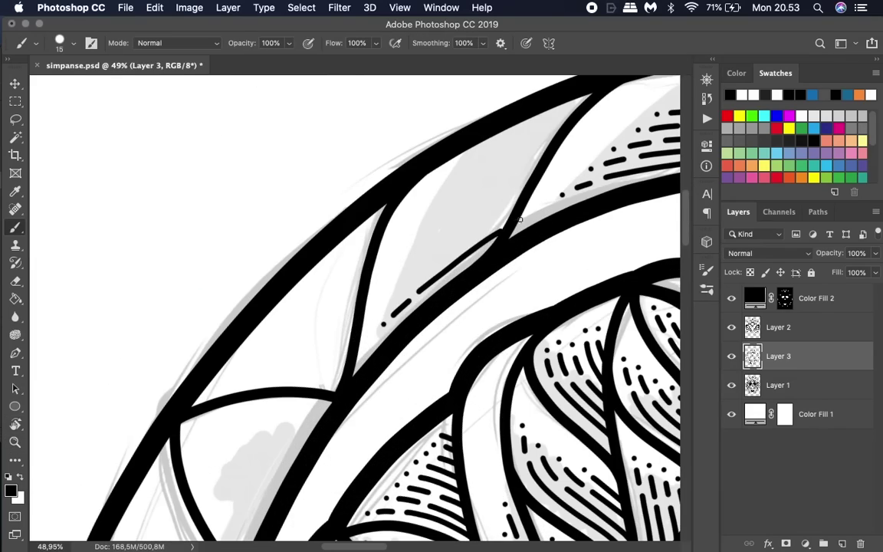
pyautogui.scroll(2, 421, 259)
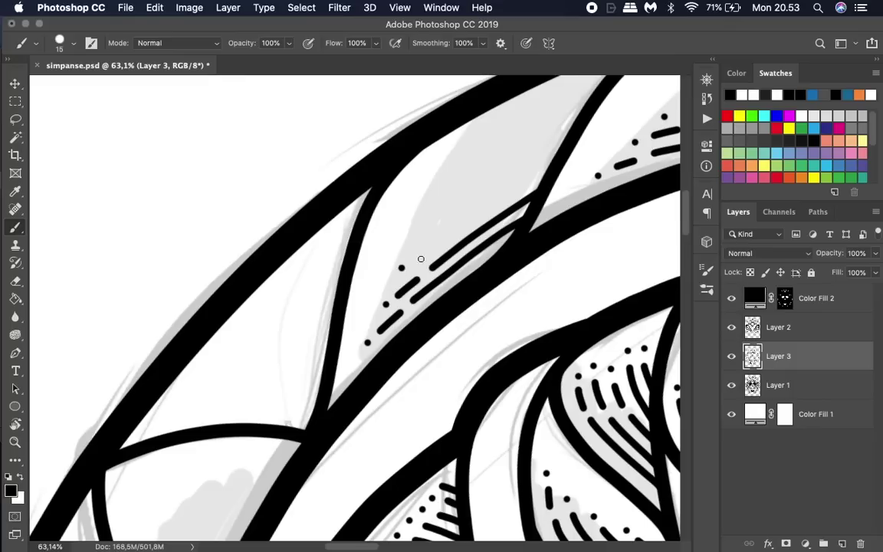
pyautogui.moveTo(542, 174); pyautogui.dragTo(448, 226)
pyautogui.moveTo(410, 187); pyautogui.dragTo(507, 126)
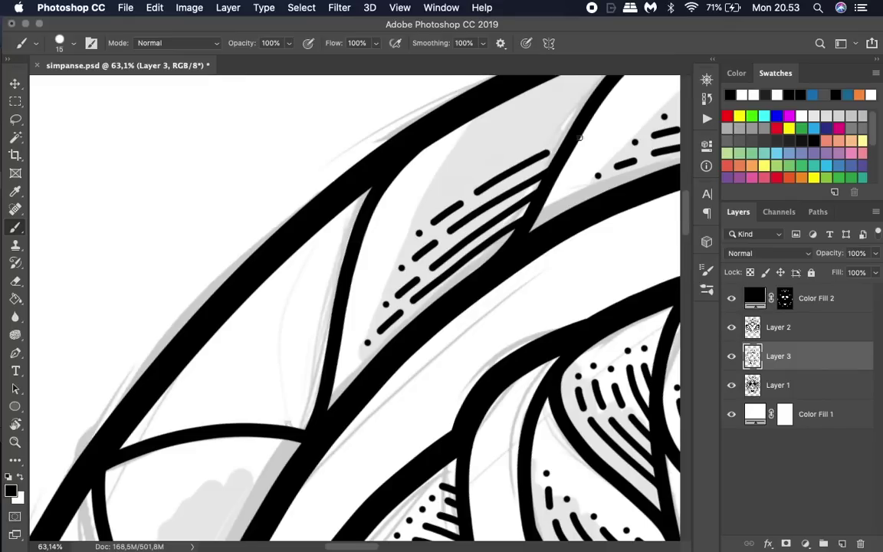
pyautogui.scroll(3, 413, 242)
# Step: Zoom out to the whole artwork and back in on the empty top headband arch
pyautogui.press('z')
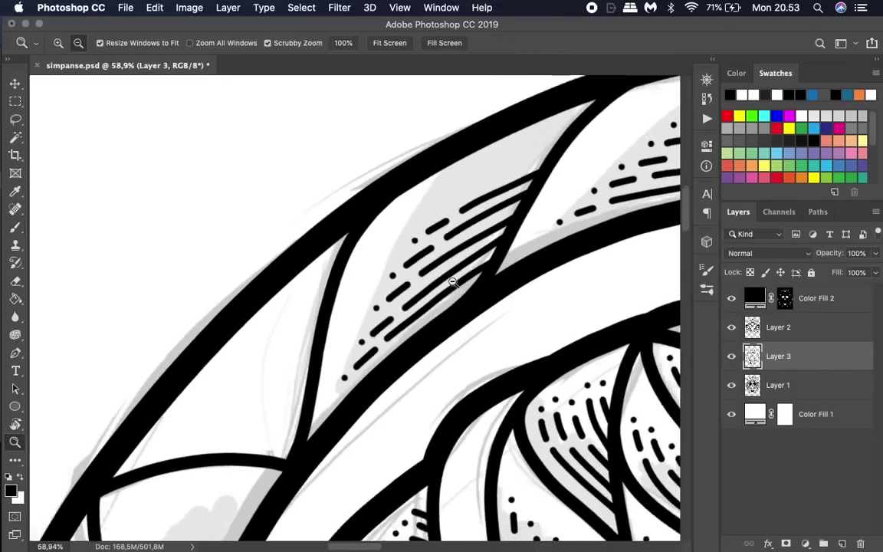
pyautogui.scroll(-10, 493, 296)
pyautogui.scroll(5, 398, 340)
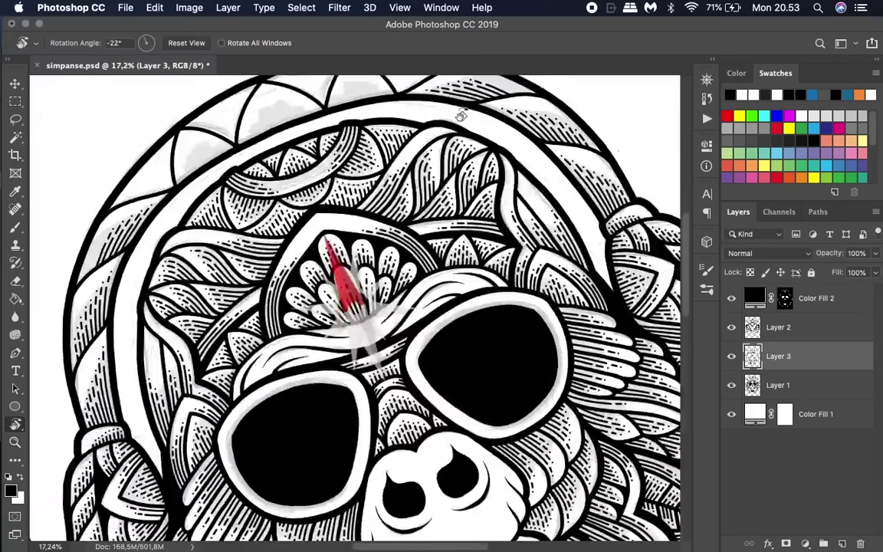
pyautogui.moveTo(355, 291); pyautogui.dragTo(322, 253)
pyautogui.scroll(5, 301, 183)
pyautogui.press('b')
pyautogui.scroll(1, 301, 183)
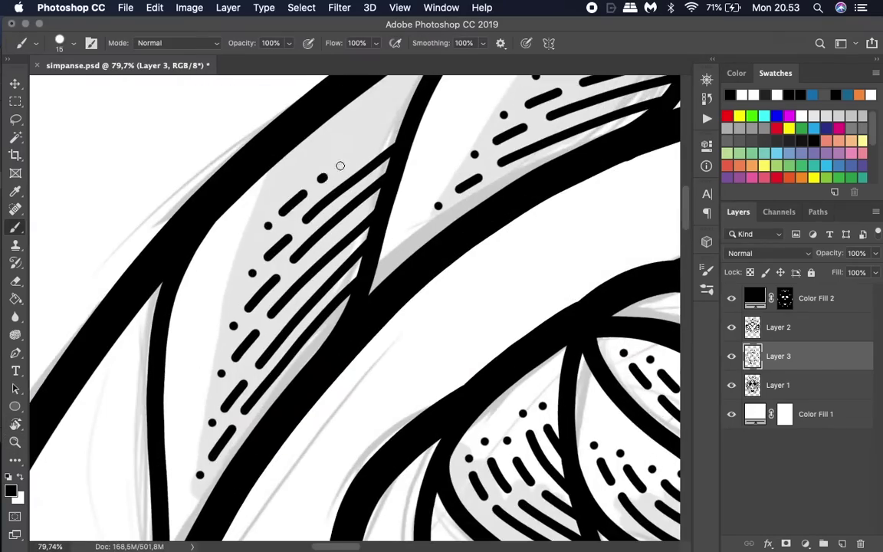
pyautogui.scroll(3, 298, 238)
pyautogui.press('z')
pyautogui.scroll(-5, 307, 230)
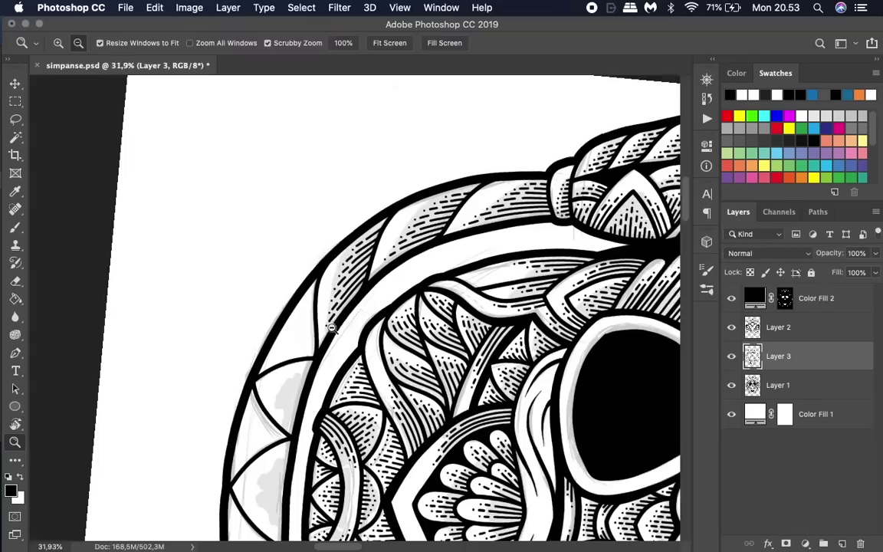
pyautogui.scroll(-3, 327, 258)
pyautogui.scroll(5, 326, 260)
# Step: Zoom in on the central arch and paint the centre stroke with mirrored dots and strokes
pyautogui.press('b')
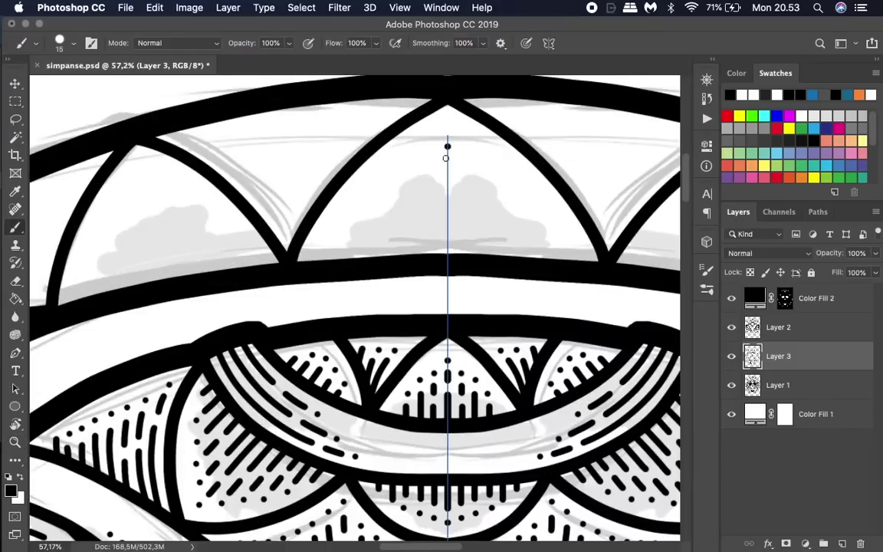
pyautogui.press('z')
pyautogui.scroll(3, 460, 157)
pyautogui.press('b')
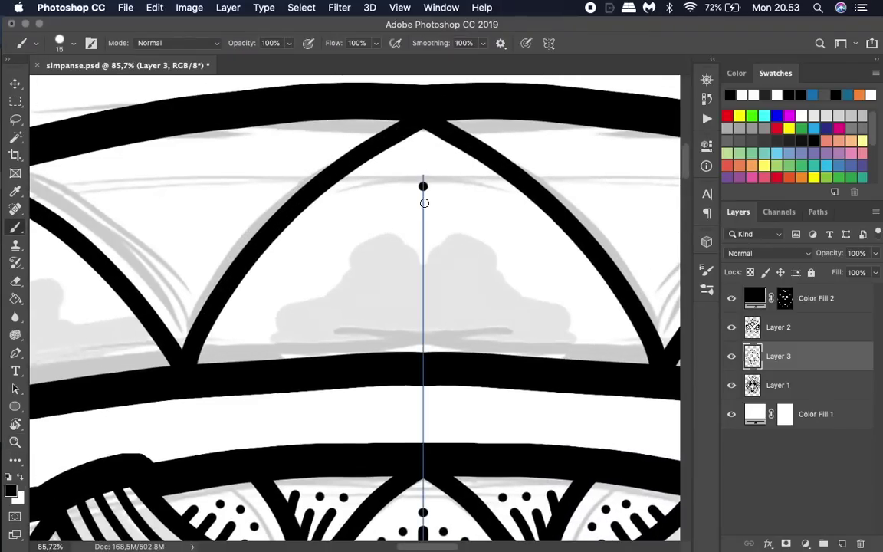
pyautogui.moveTo(423, 241); pyautogui.dragTo(423, 351)
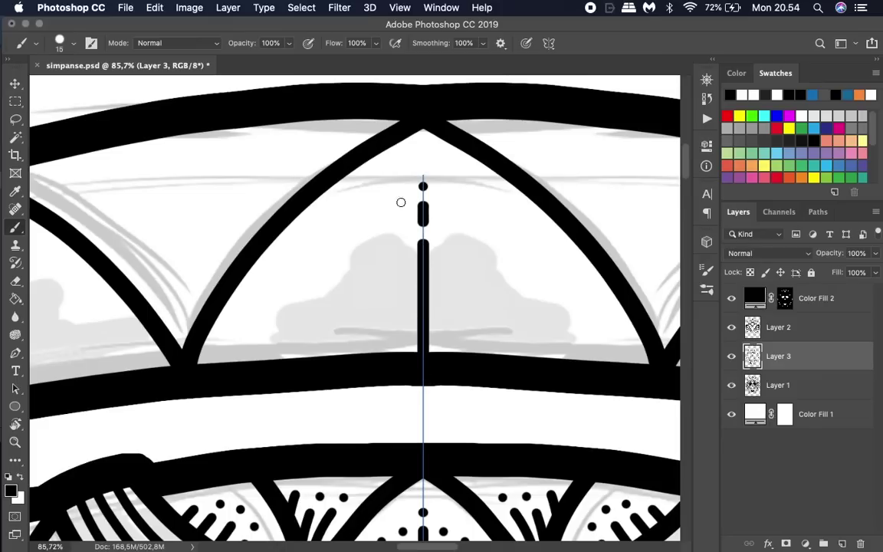
pyautogui.click(402, 198)
pyautogui.moveTo(402, 217); pyautogui.dragTo(401, 329)
pyautogui.click(381, 210)
pyautogui.moveTo(381, 224); pyautogui.dragTo(381, 351)
pyautogui.click(357, 222)
pyautogui.moveTo(358, 238); pyautogui.dragTo(357, 351)
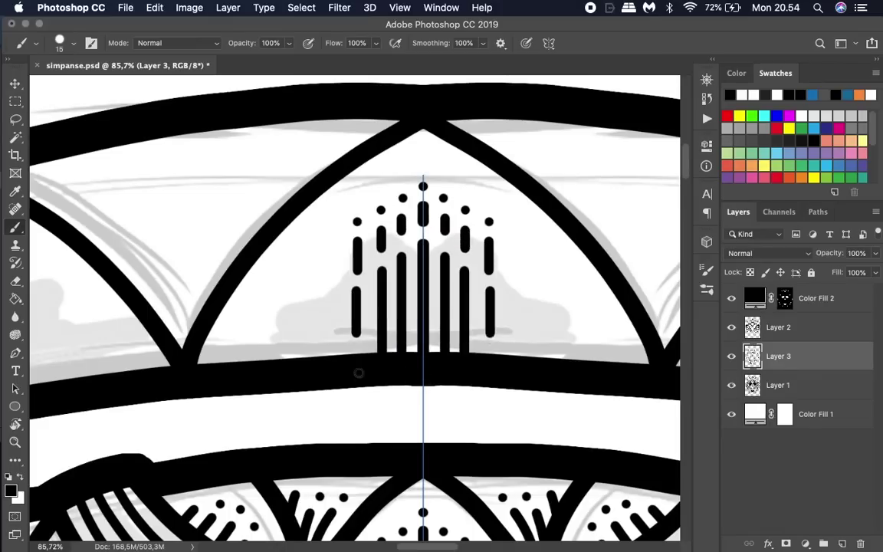
# Step: Extend the fan outward with mirrored dots, pill dashes and long strokes to the arch edges
pyautogui.click(335, 236)
pyautogui.moveTo(335, 253); pyautogui.dragTo(337, 388)
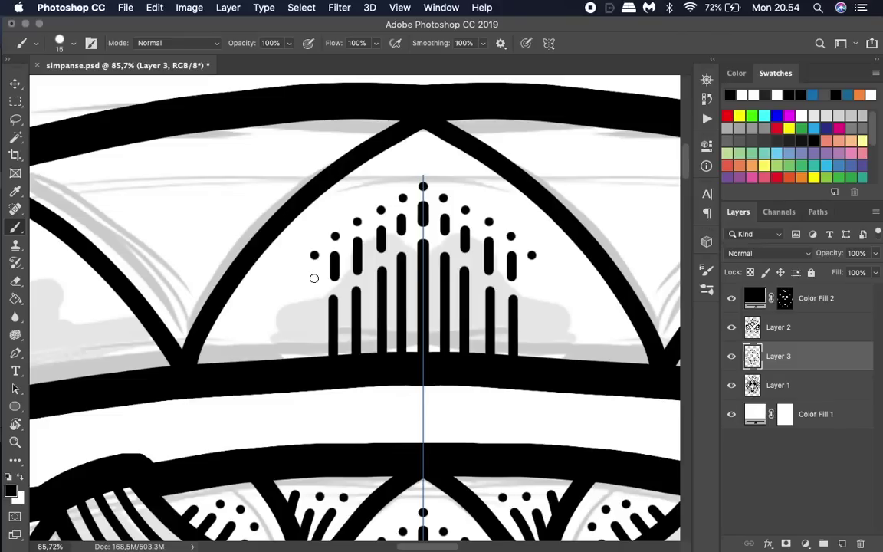
pyautogui.moveTo(314, 265); pyautogui.dragTo(314, 354)
pyautogui.click(289, 281)
pyautogui.moveTo(290, 301); pyautogui.dragTo(290, 318)
pyautogui.moveTo(290, 328); pyautogui.dragTo(293, 373)
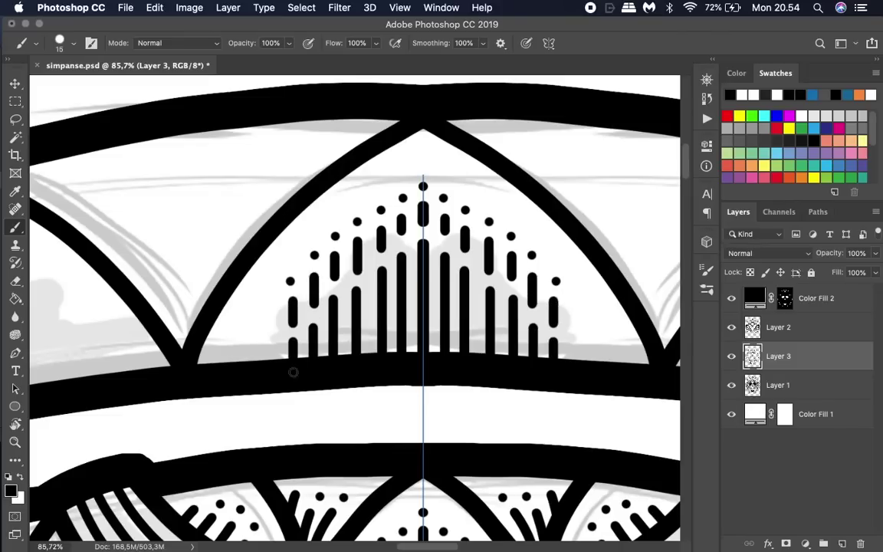
pyautogui.moveTo(268, 316)
pyautogui.mouseDown()
pyautogui.moveTo(269, 359)
pyautogui.moveTo(253, 368)
pyautogui.mouseUp()
pyautogui.click(250, 319)
pyautogui.click(229, 335)
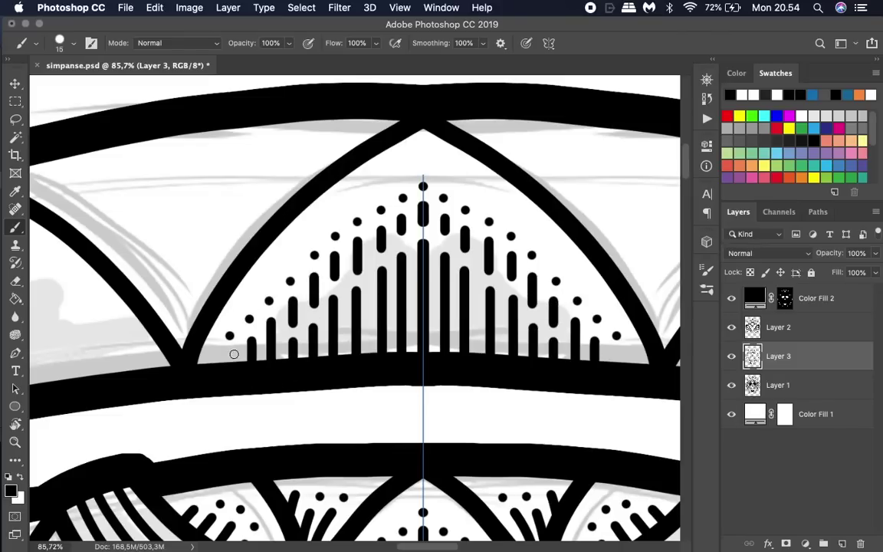
pyautogui.click(233, 354)
# Step: Rotate and zoom to a blank headband segment and start a hatch row with a dot
pyautogui.press('z')
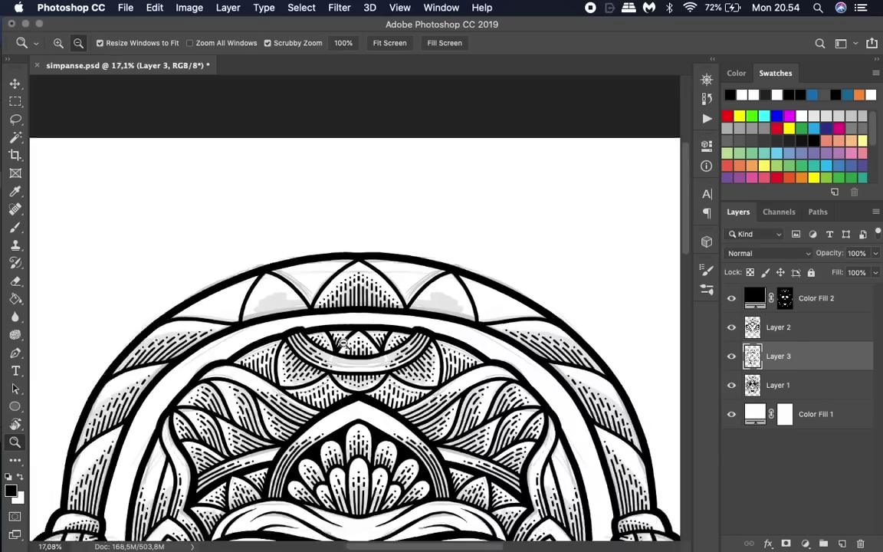
pyautogui.moveTo(232, 353)
pyautogui.mouseDown()
pyautogui.moveTo(396, 283)
pyautogui.moveTo(360, 284)
pyautogui.moveTo(325, 168)
pyautogui.mouseUp()
pyautogui.press('r')
pyautogui.press('z')
pyautogui.moveTo(253, 227); pyautogui.dragTo(288, 227)
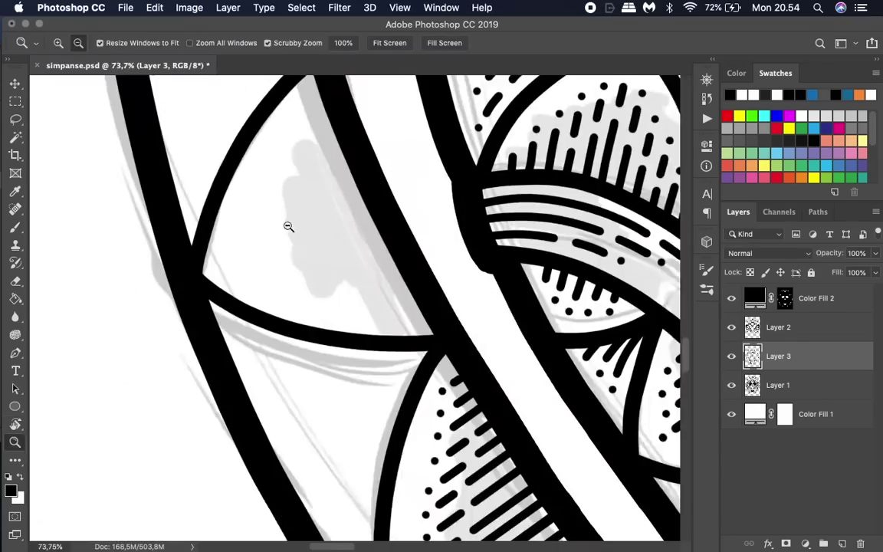
pyautogui.press('b')
pyautogui.moveTo(274, 292); pyautogui.dragTo(277, 302)
pyautogui.click(239, 298)
# Step: Fill the segment with rows of long slanted dashes, short dashes and end dots
pyautogui.moveTo(315, 269); pyautogui.dragTo(410, 227)
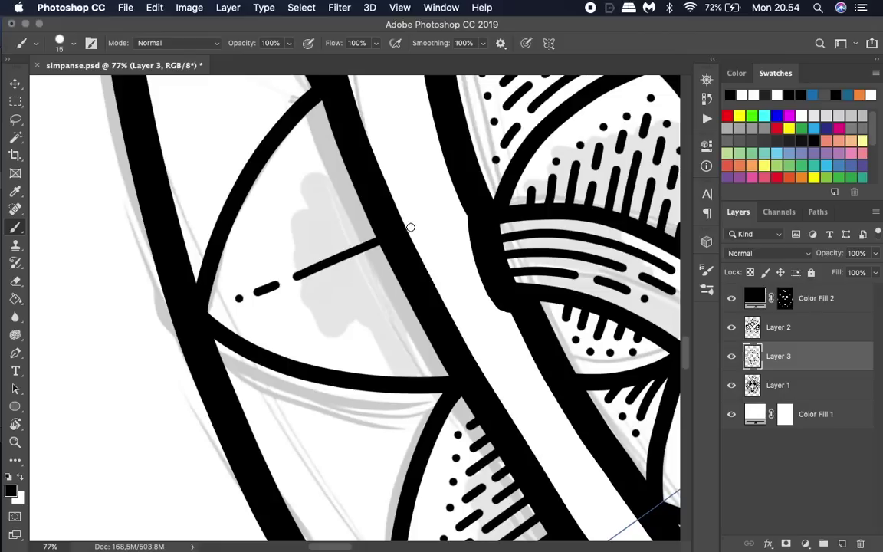
pyautogui.moveTo(273, 264); pyautogui.dragTo(289, 254)
pyautogui.moveTo(310, 246)
pyautogui.mouseDown()
pyautogui.moveTo(371, 224)
pyautogui.moveTo(360, 205)
pyautogui.mouseUp()
pyautogui.moveTo(304, 227); pyautogui.dragTo(316, 223)
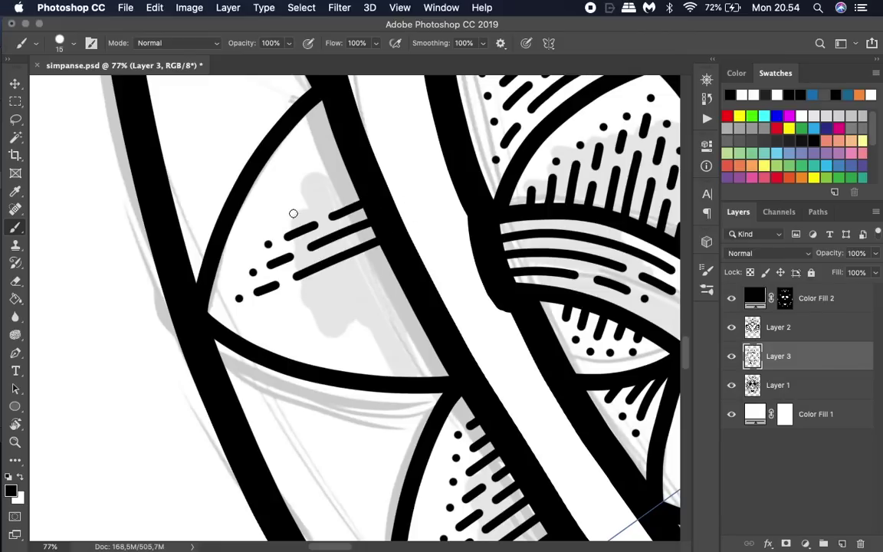
pyautogui.moveTo(308, 186)
pyautogui.mouseDown()
pyautogui.moveTo(345, 178)
pyautogui.moveTo(338, 155)
pyautogui.mouseUp()
pyautogui.click(302, 167)
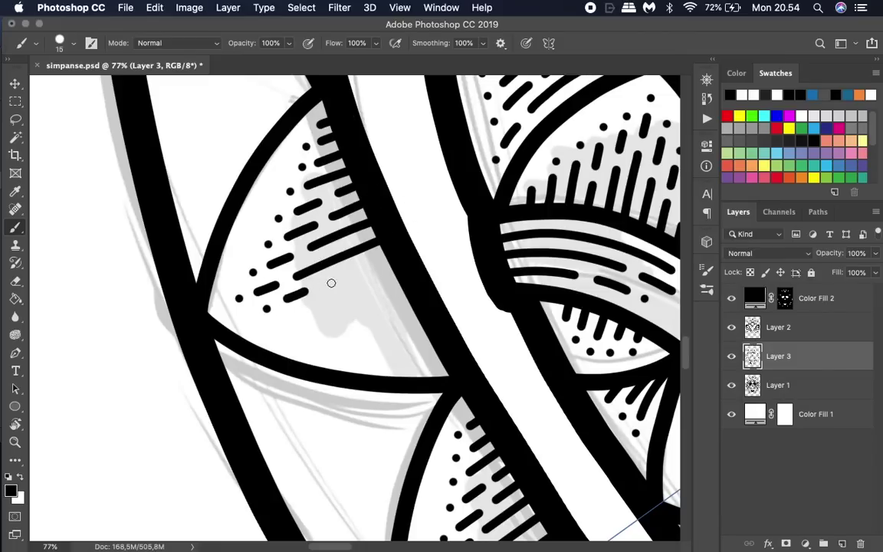
pyautogui.moveTo(322, 285); pyautogui.dragTo(383, 262)
pyautogui.moveTo(341, 301); pyautogui.dragTo(397, 281)
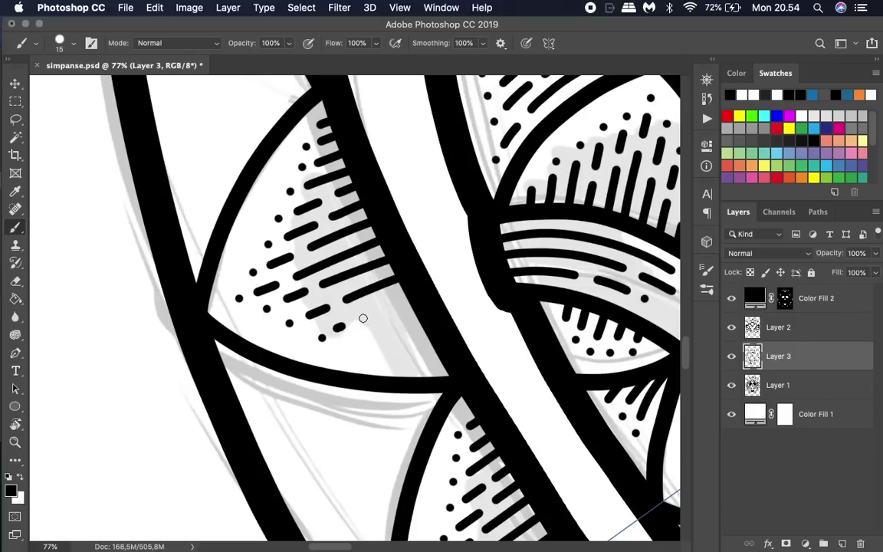
pyautogui.moveTo(376, 312); pyautogui.dragTo(405, 299)
pyautogui.moveTo(334, 329); pyautogui.dragTo(386, 297)
# Step: Paint dashes, a continuous line and a parallel stroke along the inner arc
pyautogui.press('z')
pyautogui.moveTo(398, 346); pyautogui.dragTo(341, 371)
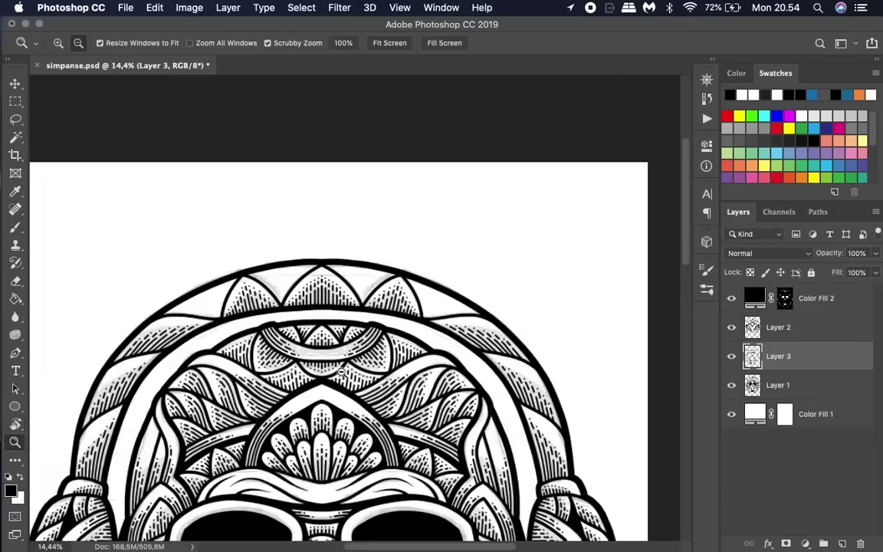
pyautogui.scroll(-2, 341, 371)
pyautogui.scroll(3, 251, 276)
pyautogui.scroll(4, 250, 276)
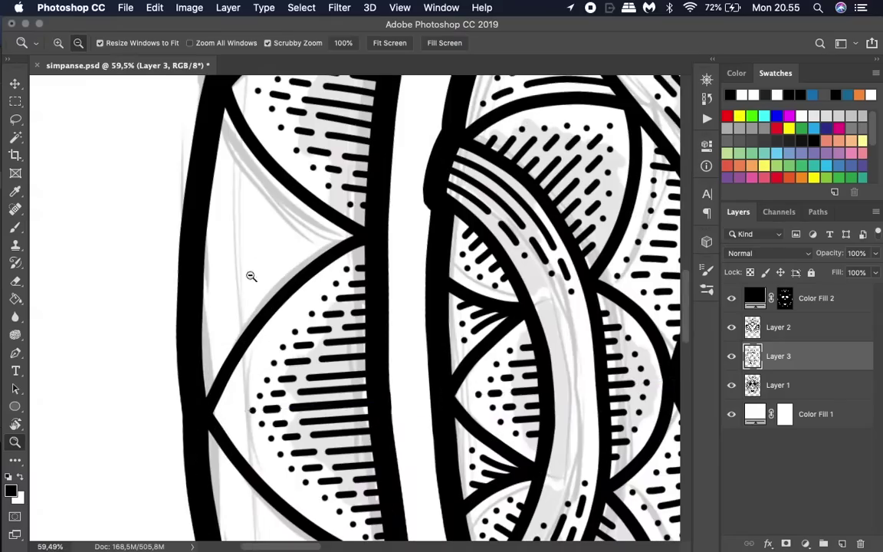
pyautogui.press('b')
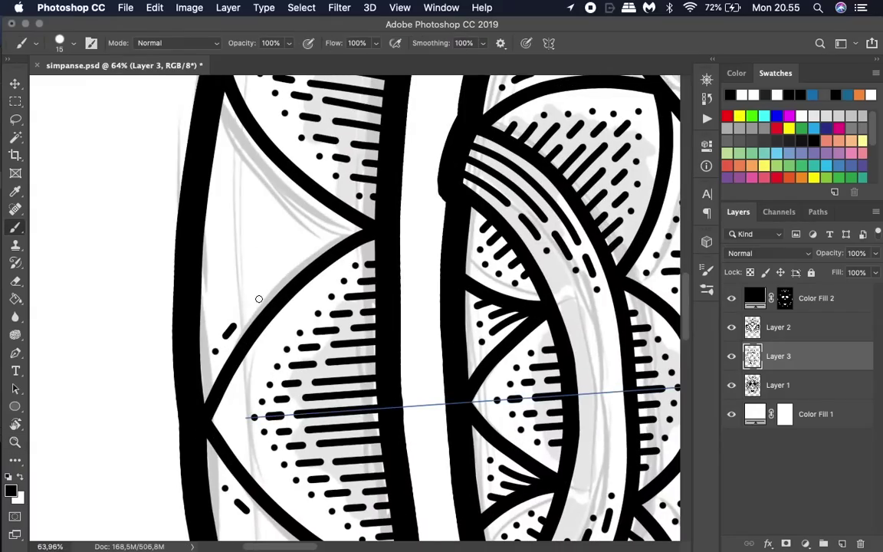
pyautogui.moveTo(241, 313); pyautogui.dragTo(299, 257)
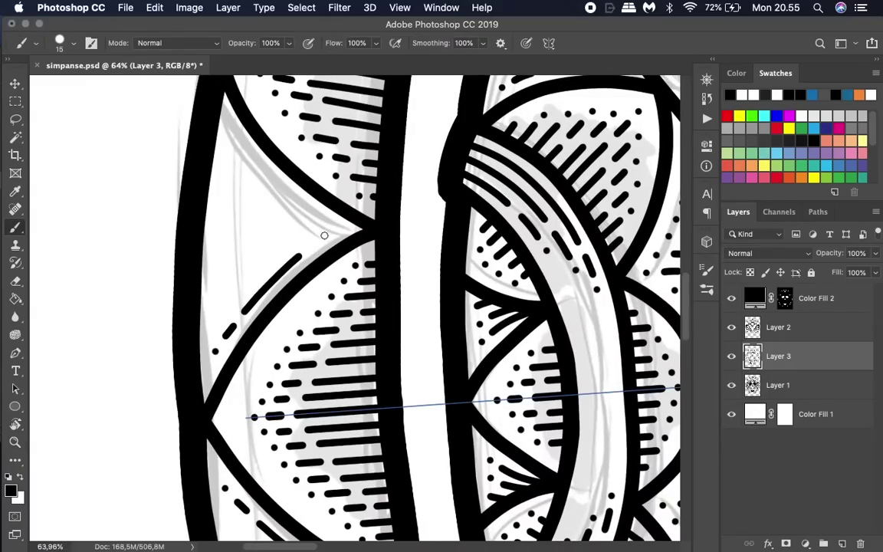
pyautogui.moveTo(346, 224)
pyautogui.mouseDown()
pyautogui.moveTo(233, 307)
pyautogui.moveTo(347, 207)
pyautogui.mouseUp()
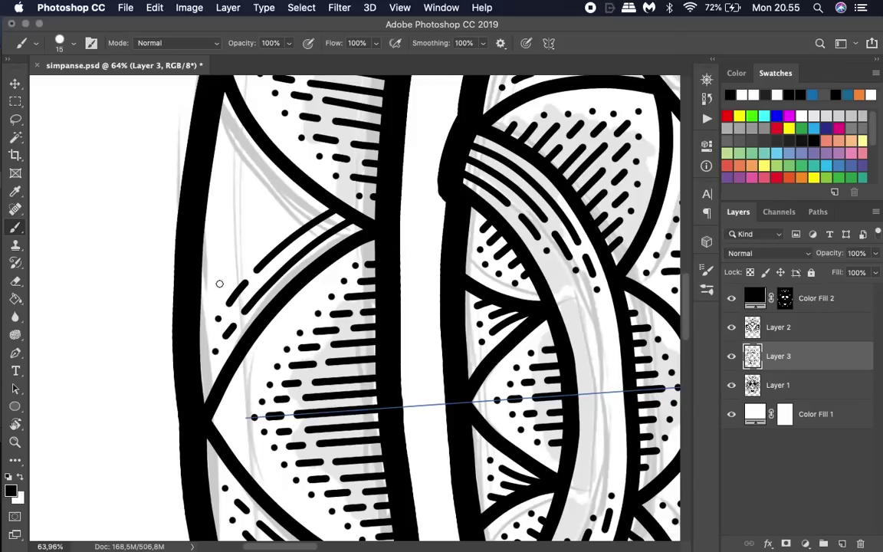
pyautogui.moveTo(265, 237); pyautogui.dragTo(322, 202)
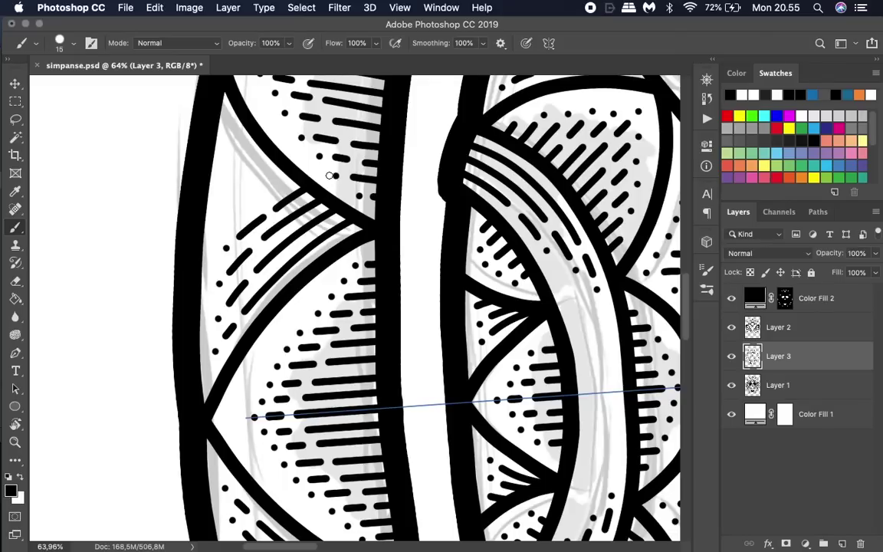
pyautogui.scroll(2, 260, 286)
pyautogui.click(265, 251)
pyautogui.moveTo(283, 237); pyautogui.dragTo(311, 222)
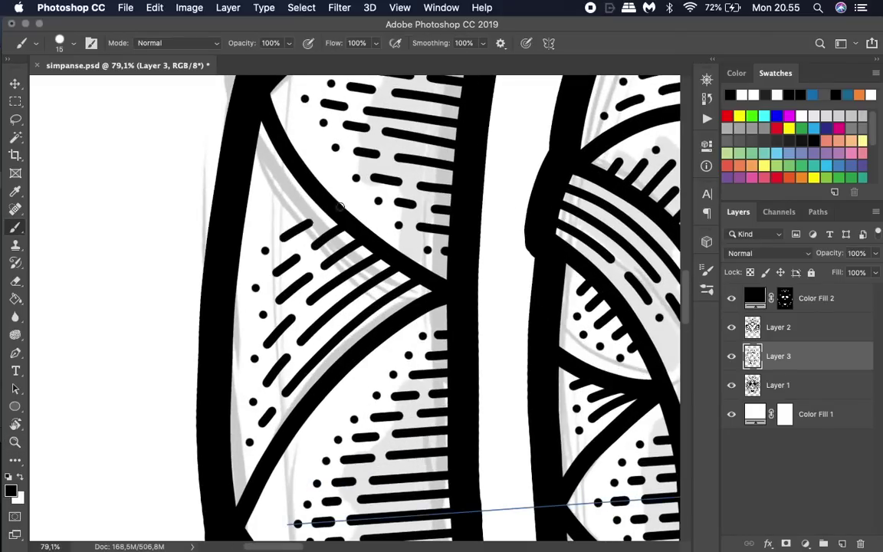
# Step: Undo the misplaced dots, repaint them higher and lengthen the neighbouring dashes
pyautogui.press('z')
pyautogui.moveTo(270, 173)
pyautogui.mouseDown()
pyautogui.moveTo(174, 178)
pyautogui.moveTo(379, 276)
pyautogui.mouseUp()
pyautogui.press('b')
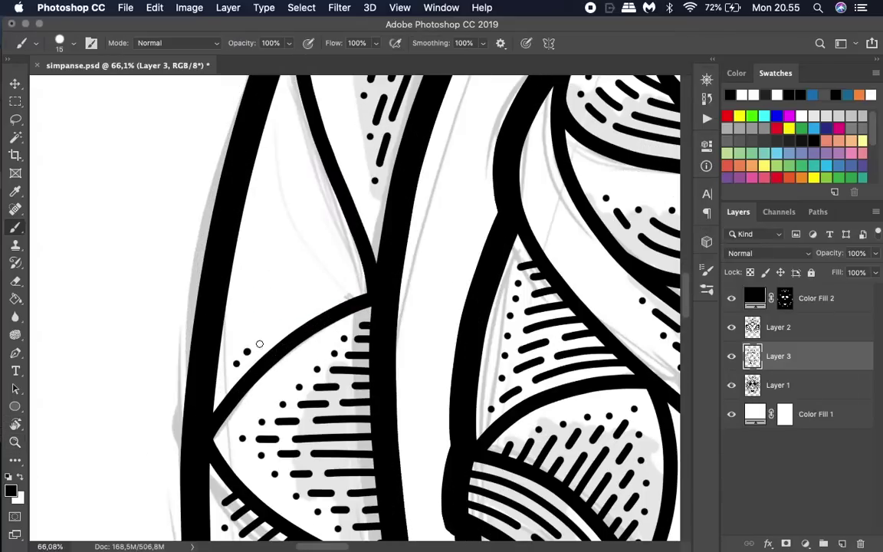
pyautogui.press('super+z')
pyautogui.press('super+z')
pyautogui.click(241, 353)
pyautogui.click(256, 339)
pyautogui.moveTo(351, 288)
pyautogui.mouseDown()
pyautogui.moveTo(316, 303)
pyautogui.moveTo(363, 263)
pyautogui.mouseUp()
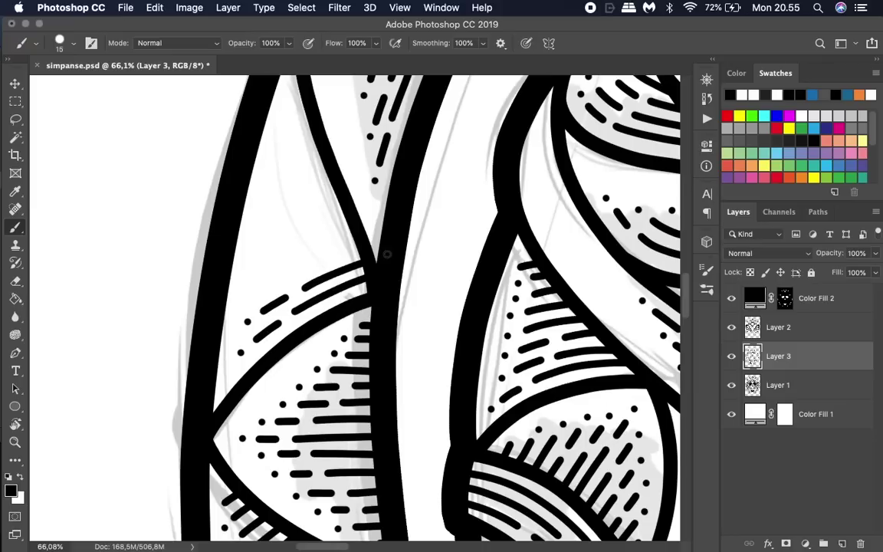
pyautogui.moveTo(276, 282); pyautogui.dragTo(292, 275)
pyautogui.moveTo(310, 265); pyautogui.dragTo(349, 250)
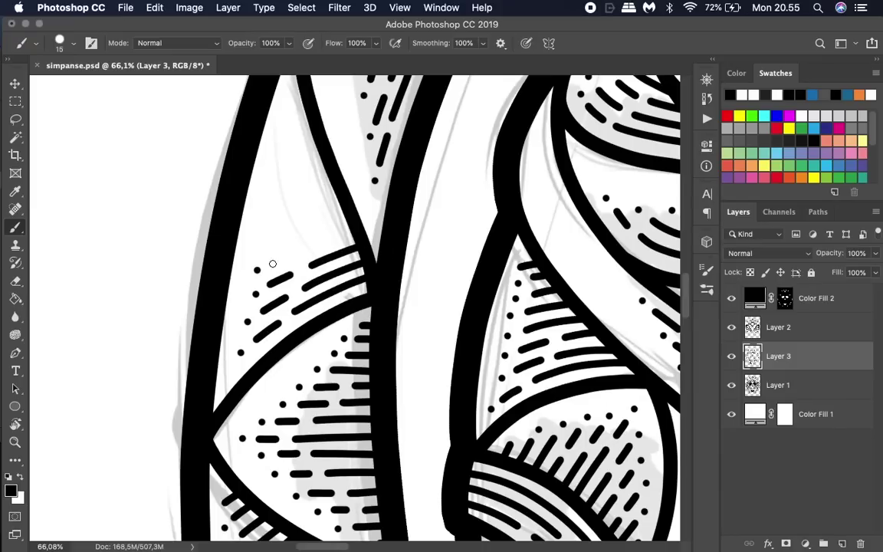
# Step: Zoom in on the dashed area, then out to the whole gorilla head
pyautogui.scroll(3, 320, 223)
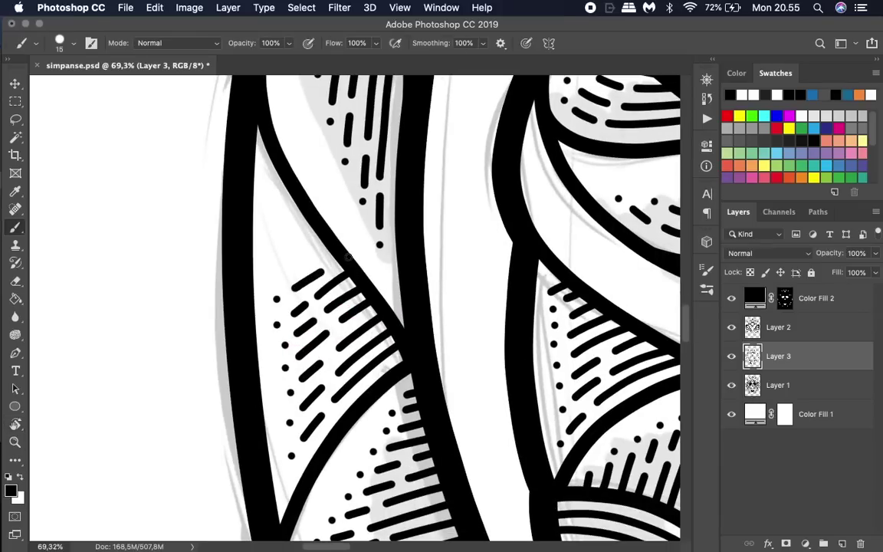
pyautogui.moveTo(302, 278); pyautogui.dragTo(339, 256)
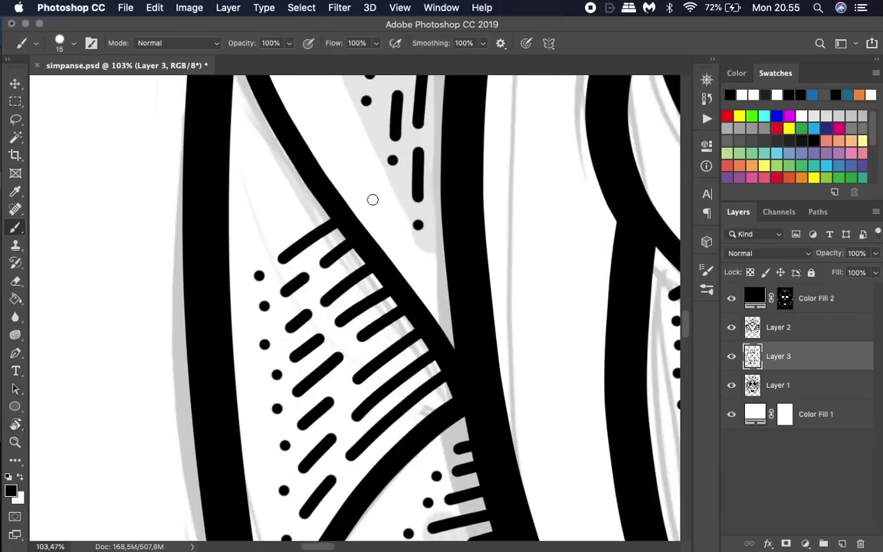
pyautogui.scroll(3, 355, 177)
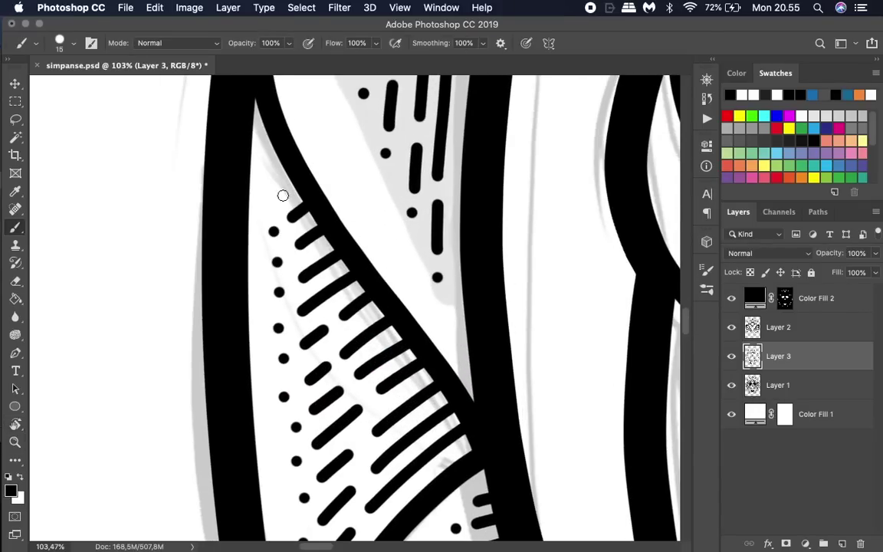
pyautogui.press('z')
pyautogui.moveTo(283, 194); pyautogui.dragTo(191, 195)
# Step: Fit the artwork in view, save it, and toggle Layer 2's visibility to check underneath
pyautogui.press('super+0')
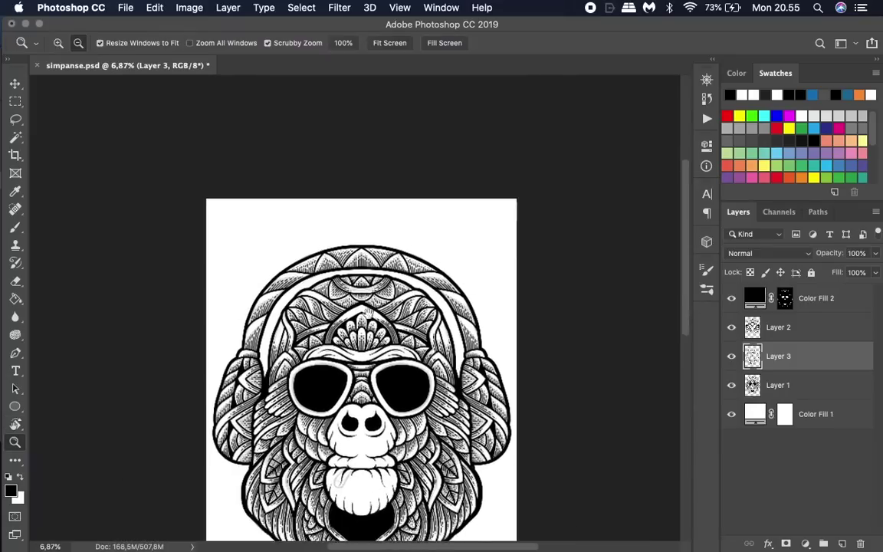
pyautogui.press('super+s')
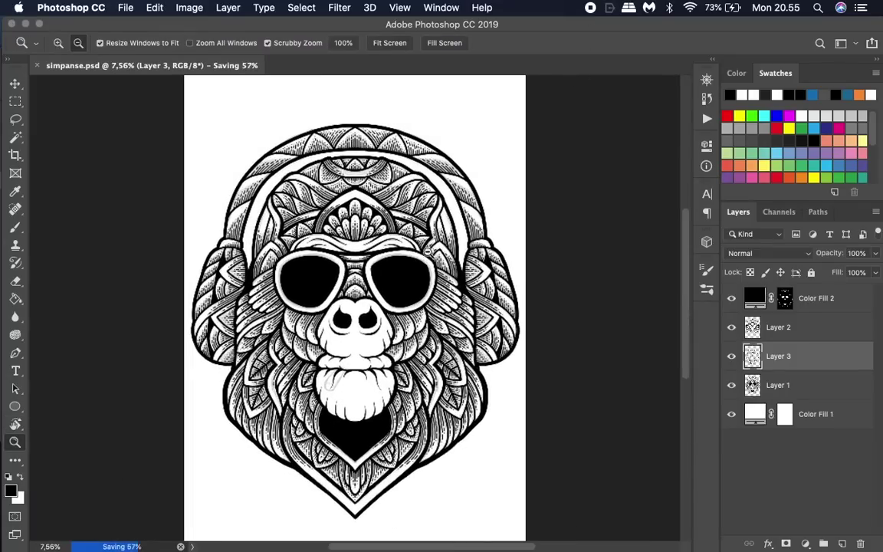
pyautogui.click(731, 328)
pyautogui.click(779, 328)
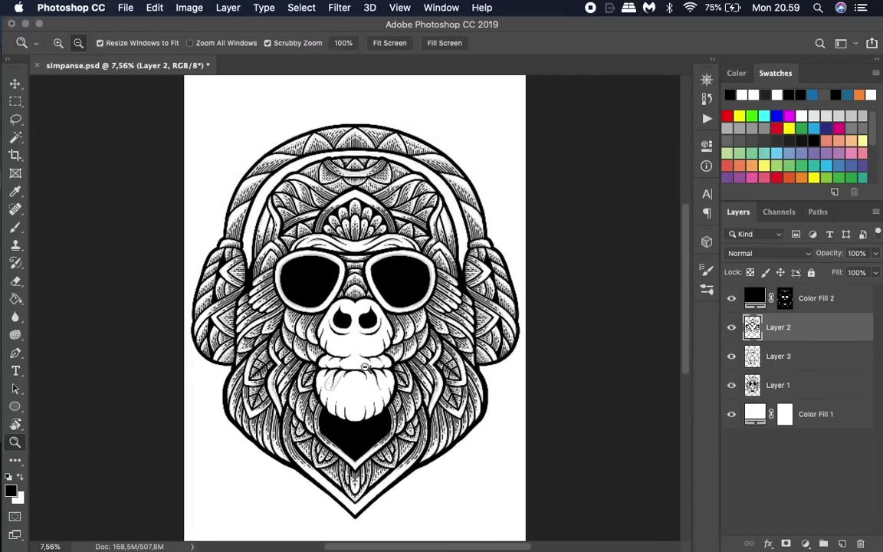
# Step: Zoom into the mouth and erase the black lip lines crossing the cigarette sketch
pyautogui.moveTo(358, 256); pyautogui.dragTo(429, 256)
pyautogui.press('b')
pyautogui.press('z')
pyautogui.moveTo(332, 359); pyautogui.dragTo(391, 361)
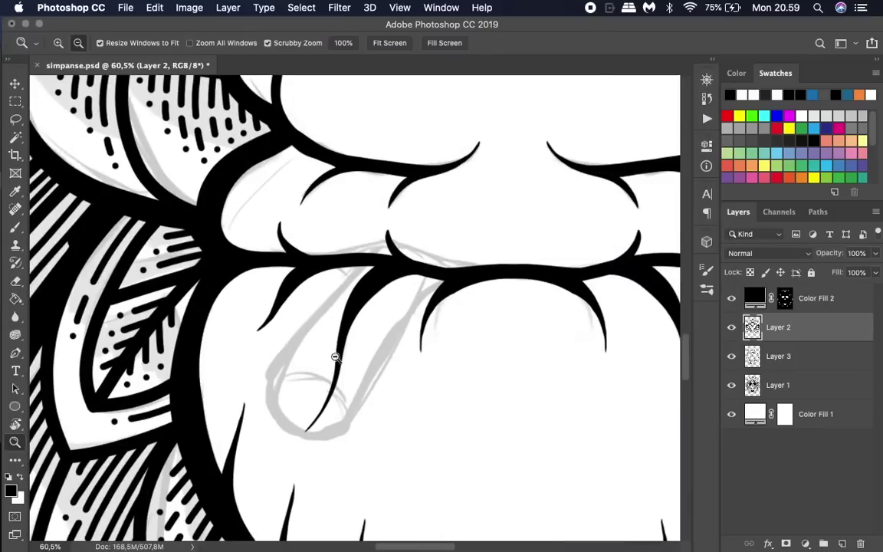
pyautogui.press('w')
pyautogui.press('e')
pyautogui.click(732, 327)
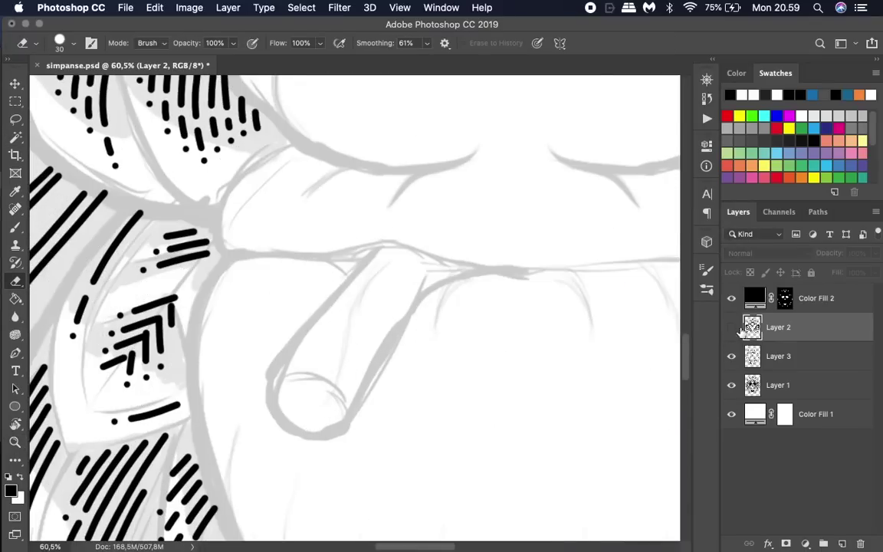
pyautogui.moveTo(342, 380); pyautogui.dragTo(389, 255)
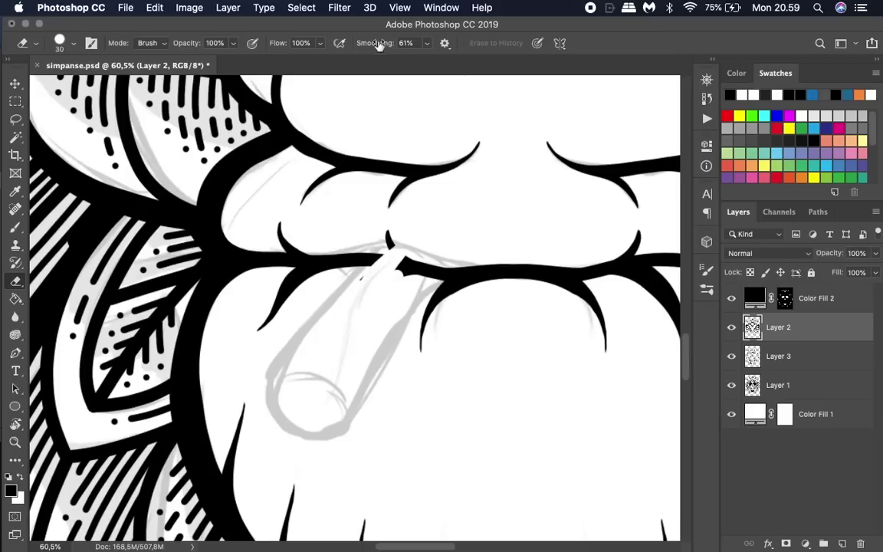
pyautogui.moveTo(383, 251)
pyautogui.mouseDown()
pyautogui.moveTo(411, 249)
pyautogui.moveTo(420, 286)
pyautogui.mouseUp()
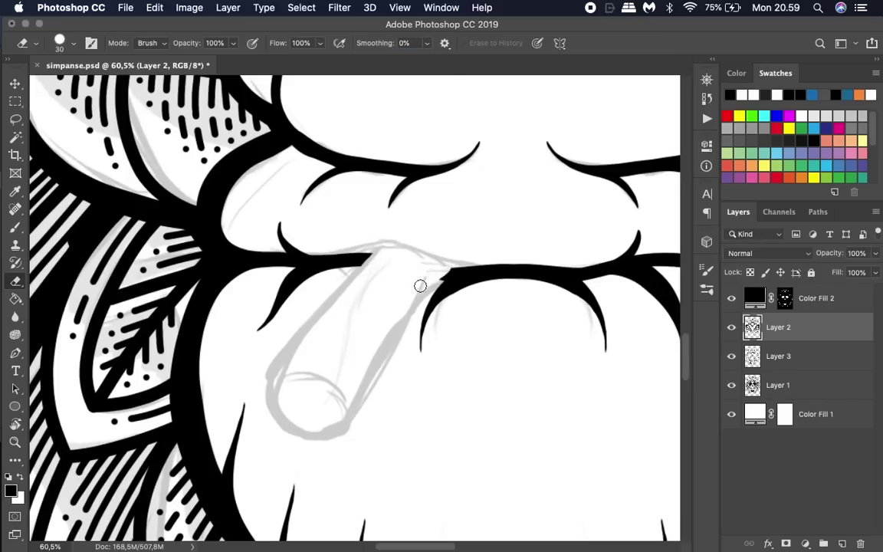
# Step: Check the brush size and ink the cigarette's right edge up to the lip
pyautogui.press('b')
pyautogui.scroll(3, 384, 389)
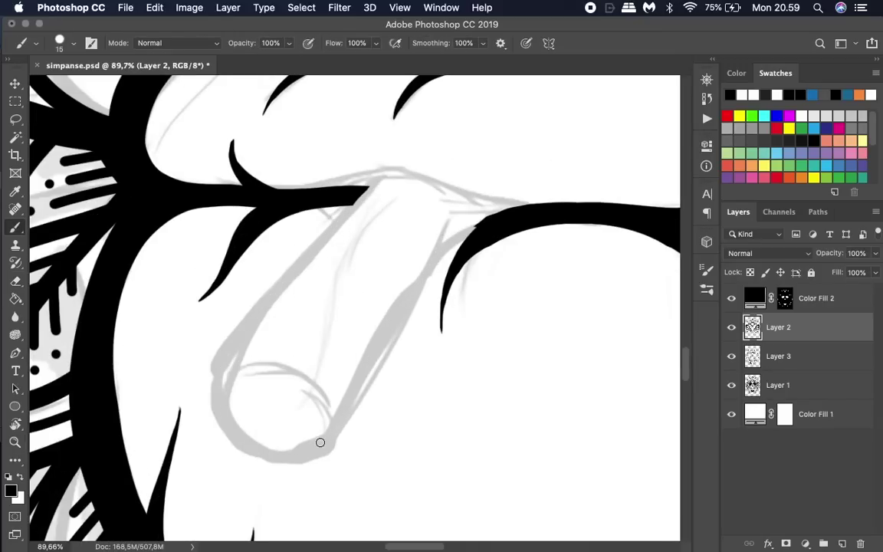
pyautogui.rightClick(352, 404)
pyautogui.press('Escape')
pyautogui.moveTo(350, 397); pyautogui.dragTo(486, 218)
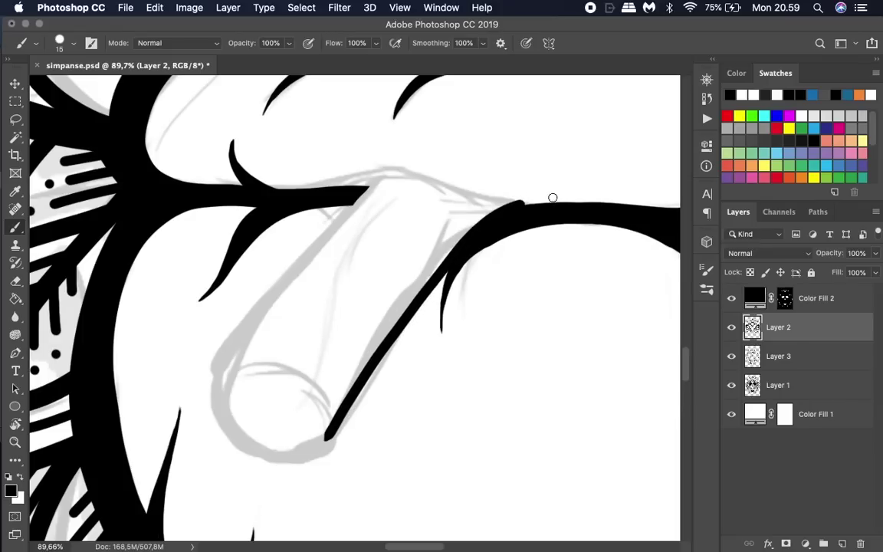
# Step: Rotate and zoom to the tip, then ink the left edge and thick round top arc
pyautogui.press('r')
pyautogui.moveTo(506, 269); pyautogui.dragTo(401, 436)
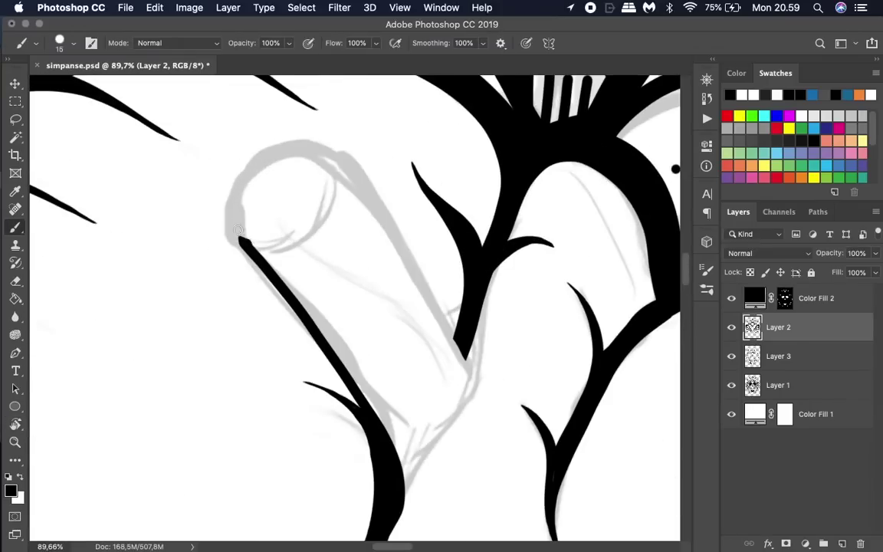
pyautogui.press('r')
pyautogui.moveTo(239, 230); pyautogui.dragTo(404, 296)
pyautogui.press('z')
pyautogui.moveTo(315, 241); pyautogui.dragTo(243, 407)
pyautogui.press('b')
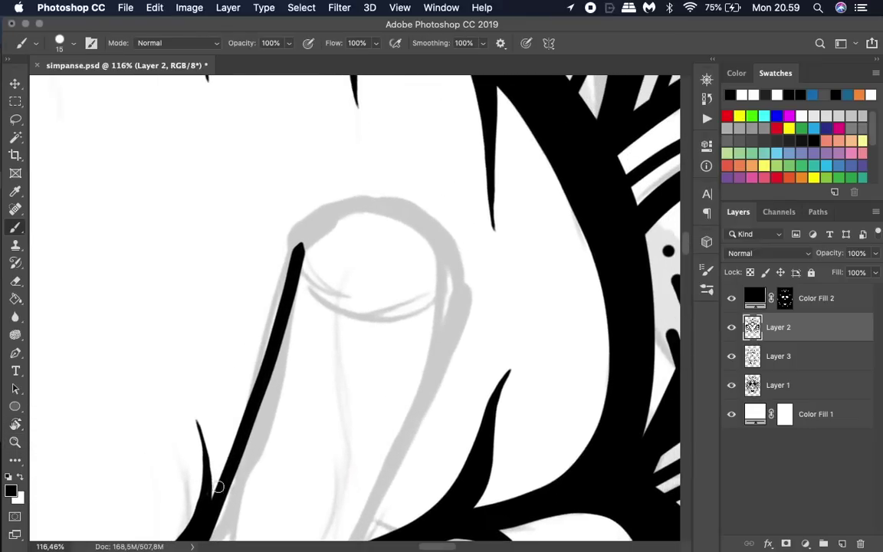
pyautogui.moveTo(219, 486)
pyautogui.mouseDown()
pyautogui.moveTo(231, 336)
pyautogui.moveTo(270, 218)
pyautogui.moveTo(330, 195)
pyautogui.moveTo(437, 231)
pyautogui.moveTo(448, 283)
pyautogui.moveTo(349, 329)
pyautogui.moveTo(286, 282)
pyautogui.moveTo(303, 229)
pyautogui.mouseUp()
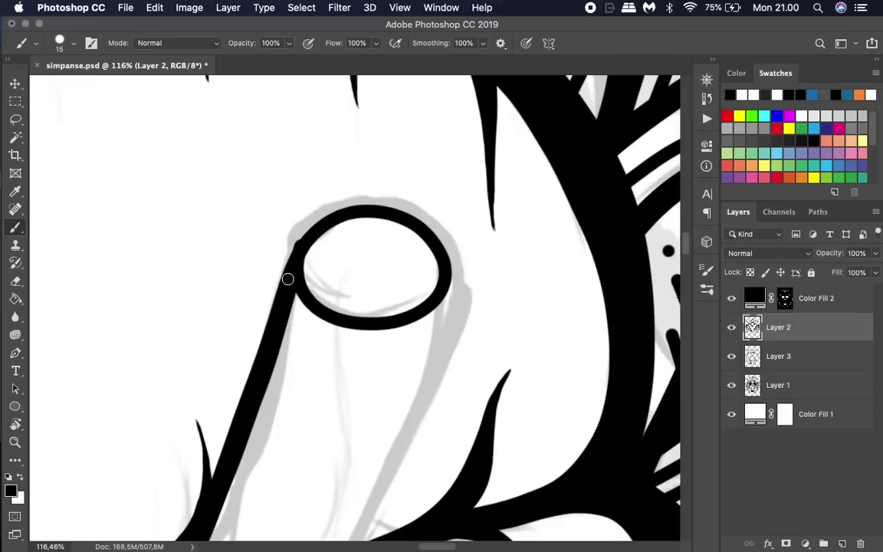
pyautogui.moveTo(298, 227); pyautogui.dragTo(433, 225)
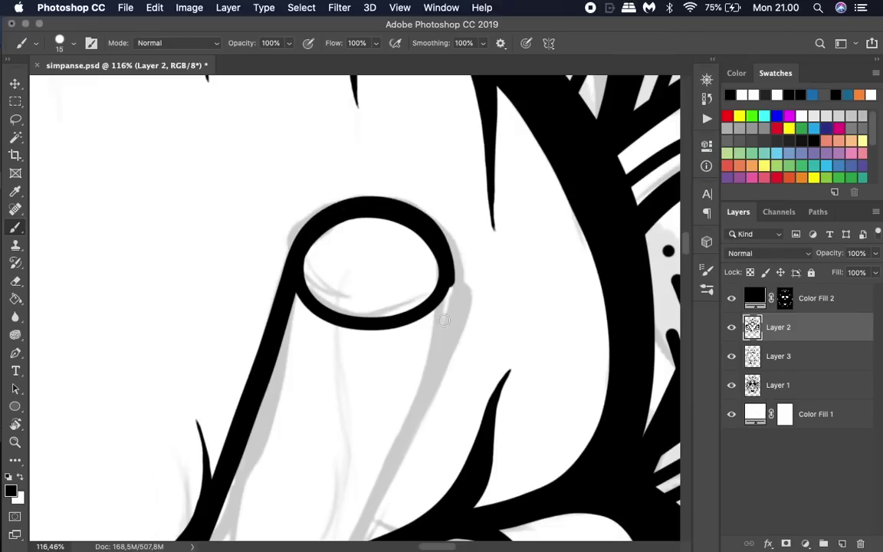
# Step: Ink the upper edge to the lip and fill the white gap at the lip junction
pyautogui.moveTo(444, 321)
pyautogui.mouseDown()
pyautogui.moveTo(217, 241)
pyautogui.moveTo(255, 310)
pyautogui.mouseUp()
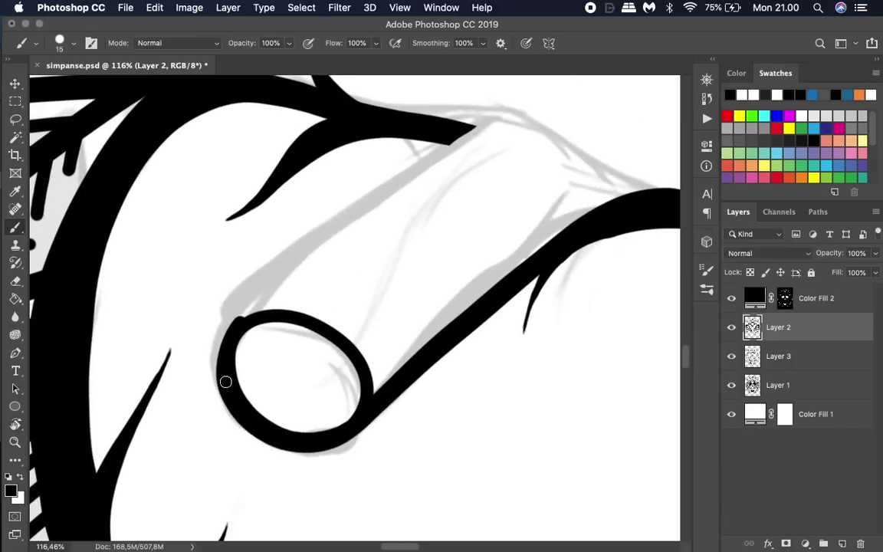
pyautogui.moveTo(225, 376)
pyautogui.mouseDown()
pyautogui.moveTo(475, 129)
pyautogui.moveTo(672, 207)
pyautogui.mouseUp()
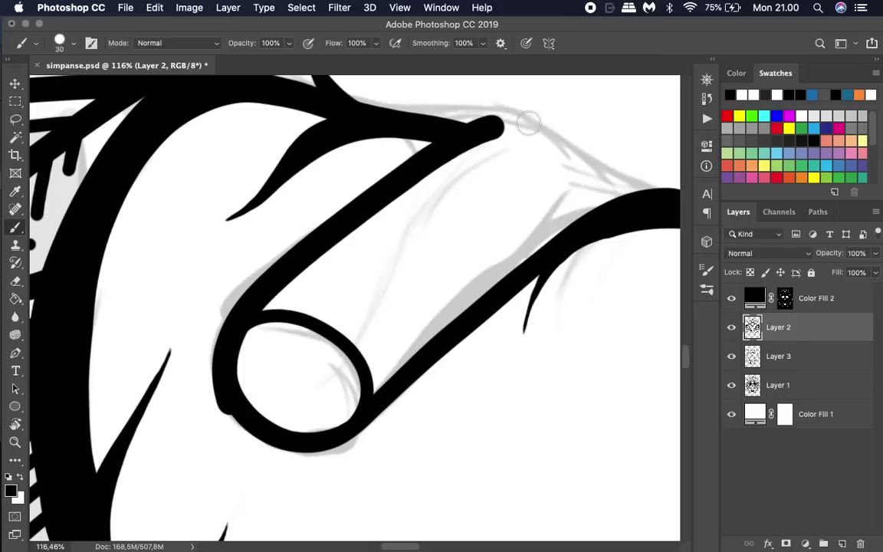
pyautogui.moveTo(358, 370); pyautogui.dragTo(482, 276)
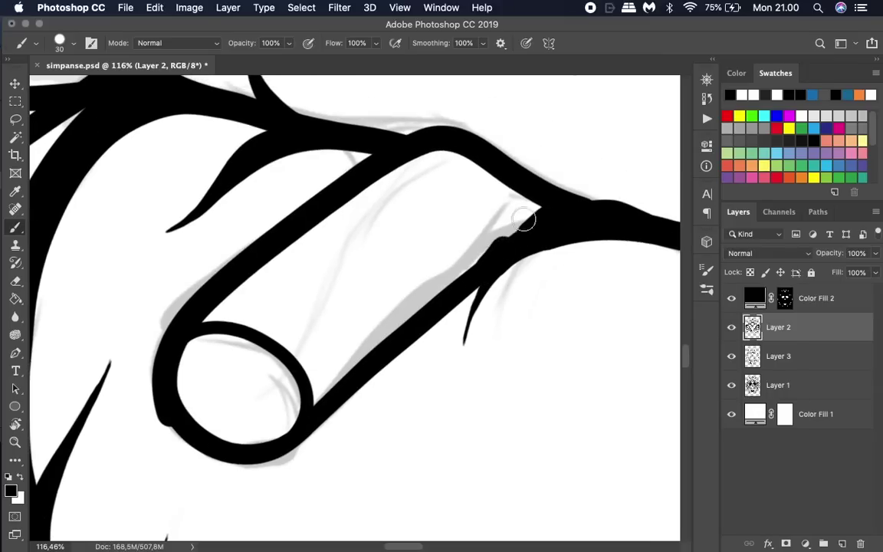
pyautogui.press('r')
pyautogui.moveTo(379, 321)
pyautogui.mouseDown()
pyautogui.moveTo(375, 417)
pyautogui.moveTo(344, 179)
pyautogui.mouseUp()
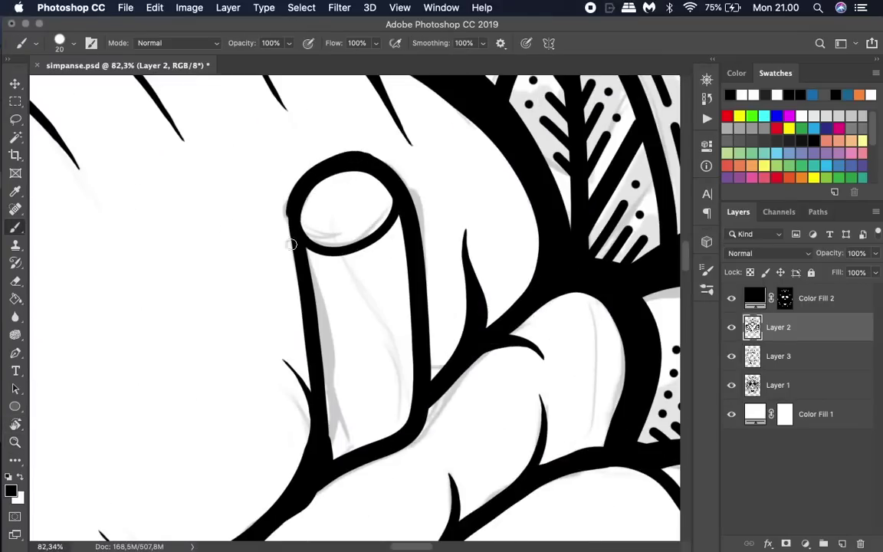
pyautogui.moveTo(321, 429)
pyautogui.mouseDown()
pyautogui.moveTo(424, 217)
pyautogui.moveTo(342, 174)
pyautogui.moveTo(261, 213)
pyautogui.mouseUp()
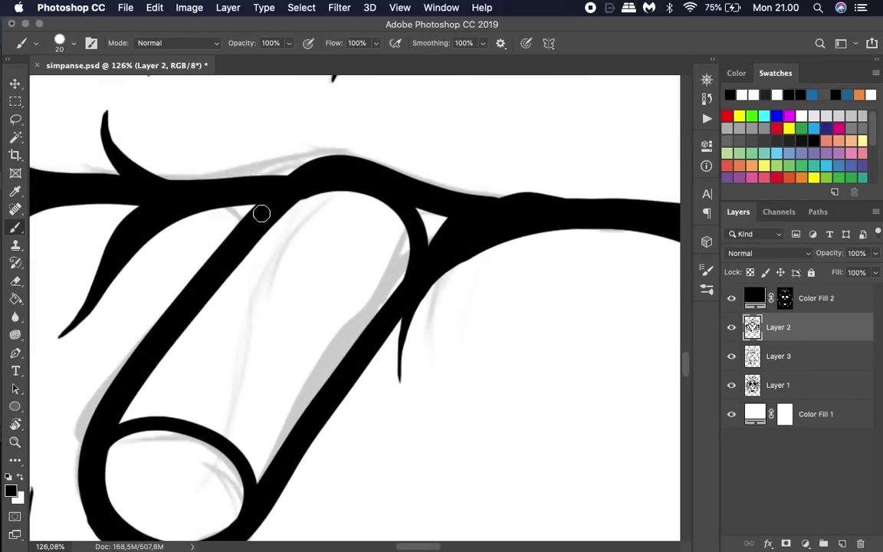
pyautogui.moveTo(429, 204); pyautogui.dragTo(394, 256)
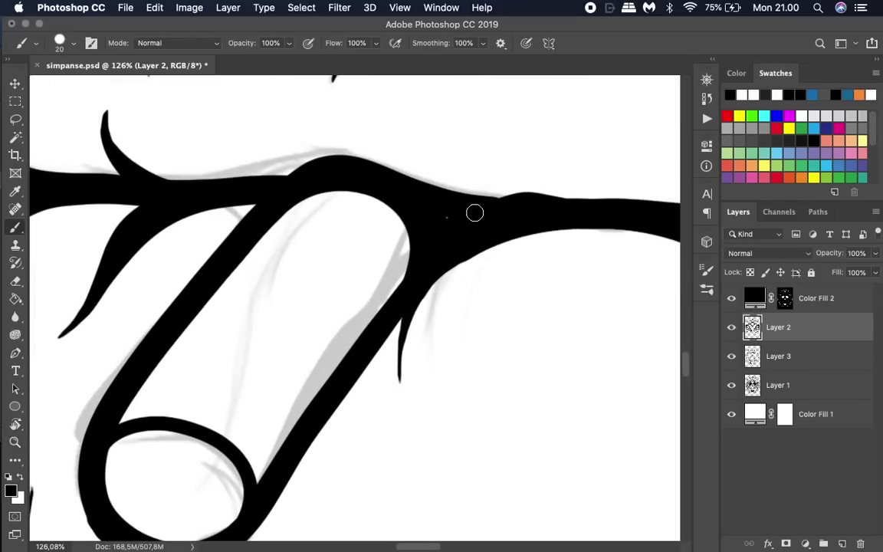
pyautogui.moveTo(433, 224); pyautogui.dragTo(404, 244)
pyautogui.click(472, 285)
pyautogui.hotkey('ctrl', 'z')
pyautogui.hotkey('ctrl', 'z')
# Step: Rotate the canvas to about -9 degrees and zoom in on the cigarette tip
pyautogui.press('z')
pyautogui.moveTo(442, 223); pyautogui.dragTo(483, 221)
pyautogui.keyDown('alt'); pyautogui.click(483, 221); pyautogui.keyUp('alt')
pyautogui.press('r')
pyautogui.moveTo(479, 184); pyautogui.dragTo(430, 154)
pyautogui.press('b')
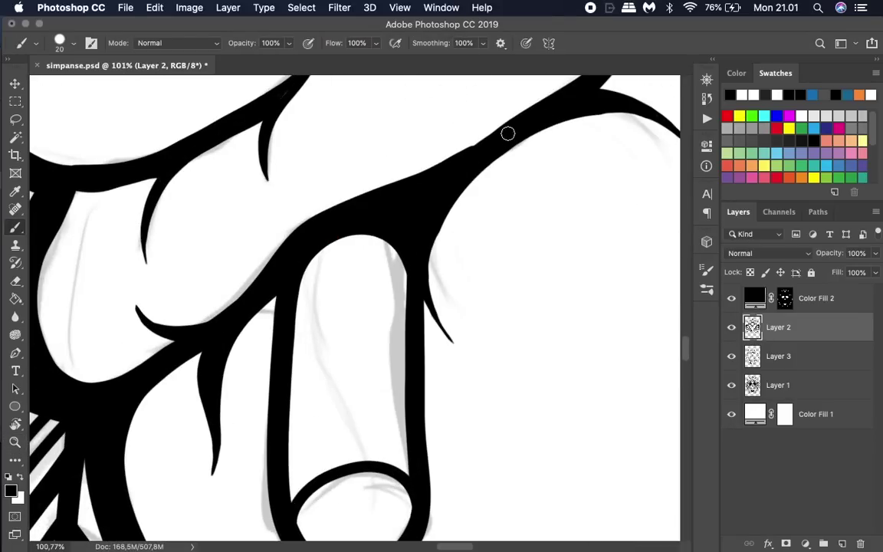
pyautogui.press('r')
pyautogui.press('z')
pyautogui.moveTo(507, 132)
pyautogui.mouseDown()
pyautogui.moveTo(434, 290)
pyautogui.moveTo(360, 290)
pyautogui.moveTo(414, 272)
pyautogui.mouseUp()
pyautogui.scroll(-2, 360, 290)
pyautogui.press('r')
pyautogui.moveTo(414, 273)
pyautogui.mouseDown()
pyautogui.moveTo(403, 271)
pyautogui.moveTo(428, 423)
pyautogui.mouseUp()
pyautogui.press('z')
pyautogui.click(339, 213)
pyautogui.press('b')
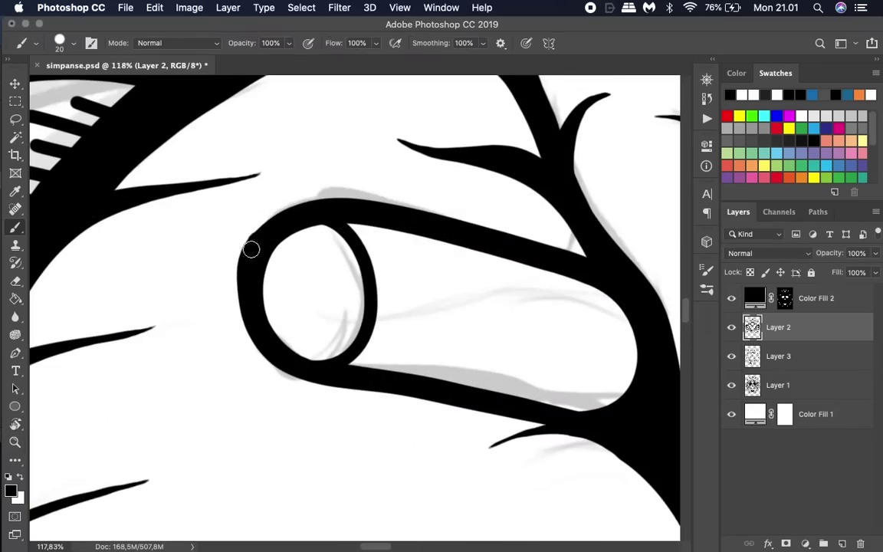
# Step: Thicken the arc at the cigarette's end and touch up its top
pyautogui.press('e')
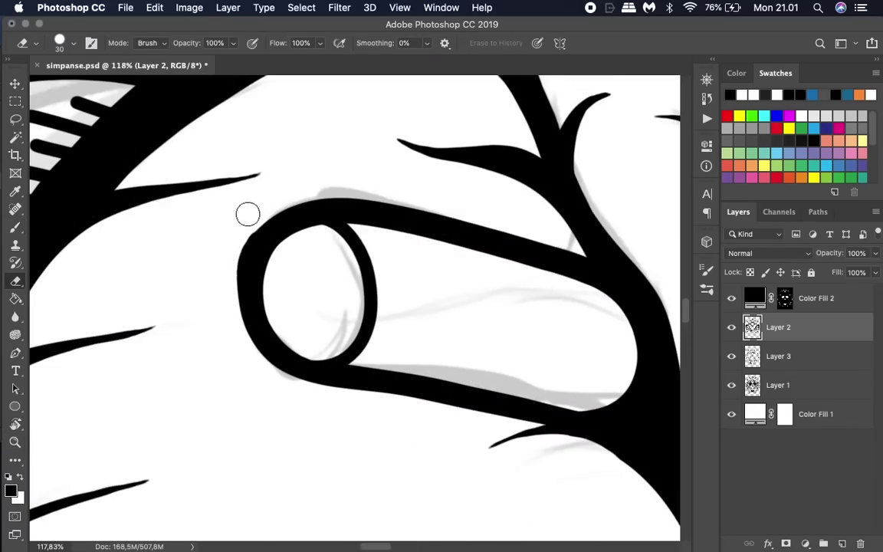
pyautogui.press('z')
pyautogui.moveTo(223, 284)
pyautogui.mouseDown()
pyautogui.moveTo(256, 359)
pyautogui.moveTo(353, 273)
pyautogui.mouseUp()
pyautogui.press('b')
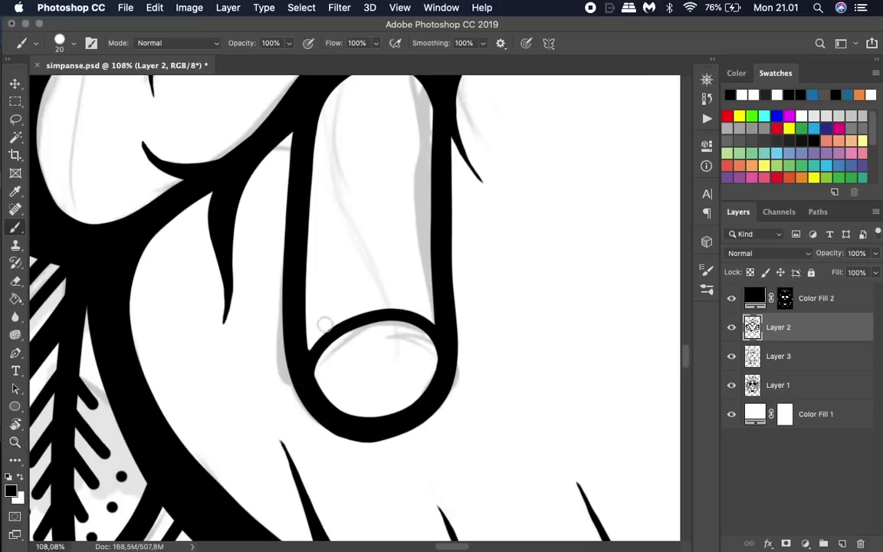
pyautogui.moveTo(310, 337)
pyautogui.mouseDown()
pyautogui.moveTo(418, 303)
pyautogui.moveTo(458, 359)
pyautogui.mouseUp()
pyautogui.moveTo(303, 291)
pyautogui.mouseDown()
pyautogui.moveTo(414, 303)
pyautogui.moveTo(361, 357)
pyautogui.mouseUp()
# Step: Make Layer 3 active, zoom in on the cigarette and check the brush size
pyautogui.press('z')
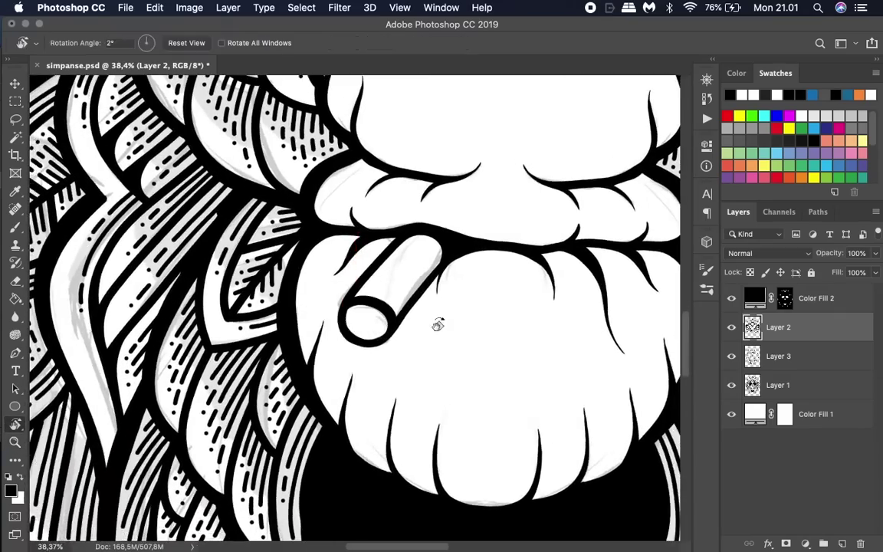
pyautogui.moveTo(438, 315)
pyautogui.mouseDown()
pyautogui.moveTo(431, 328)
pyautogui.moveTo(422, 285)
pyautogui.mouseUp()
pyautogui.press('b')
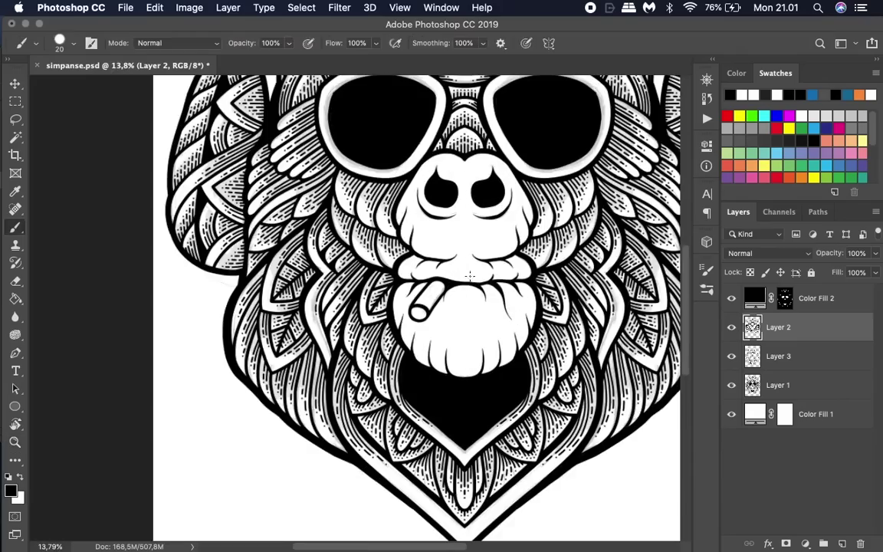
pyautogui.click(779, 356)
pyautogui.moveTo(399, 353); pyautogui.dragTo(414, 361)
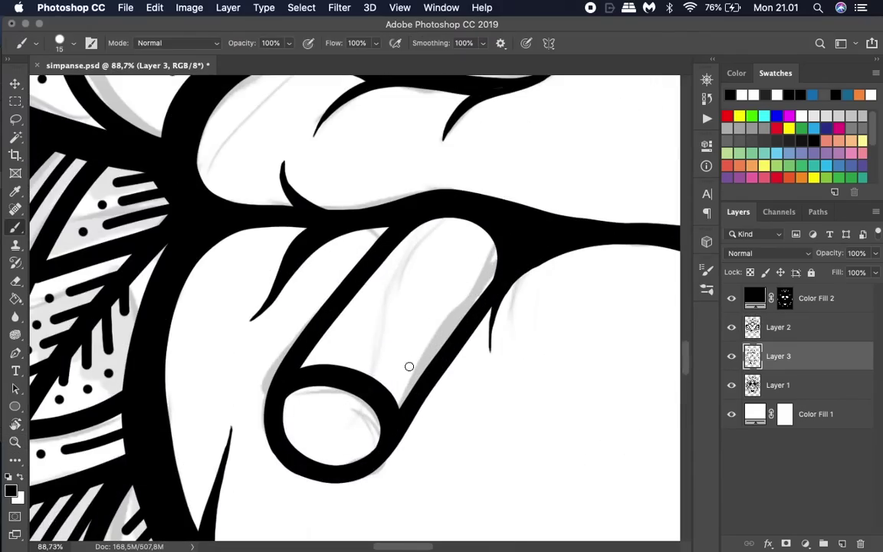
pyautogui.rightClick(414, 351)
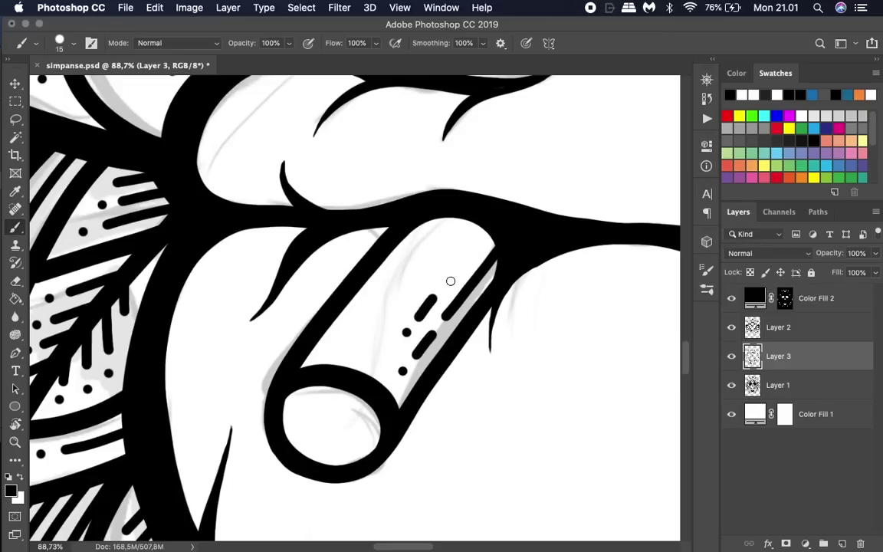
pyautogui.press('z')
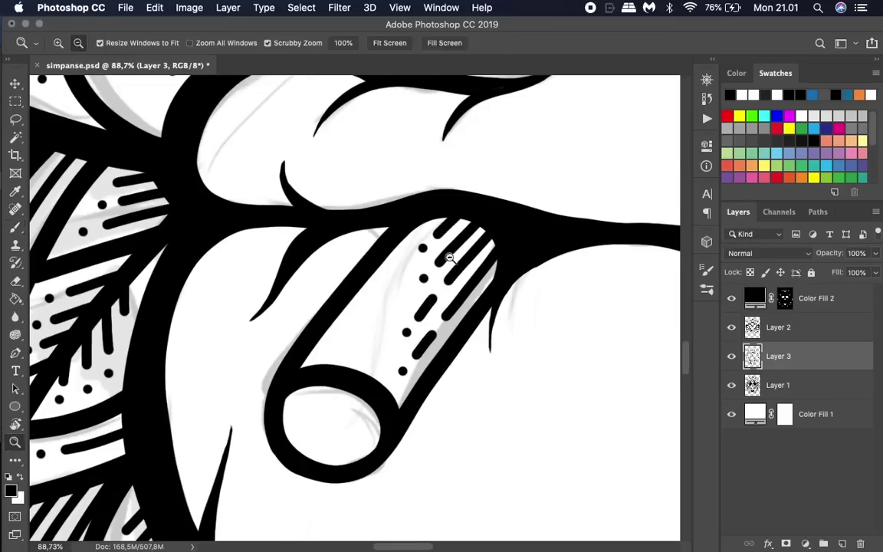
pyautogui.moveTo(424, 247)
pyautogui.mouseDown()
pyautogui.moveTo(423, 285)
pyautogui.moveTo(376, 304)
pyautogui.mouseUp()
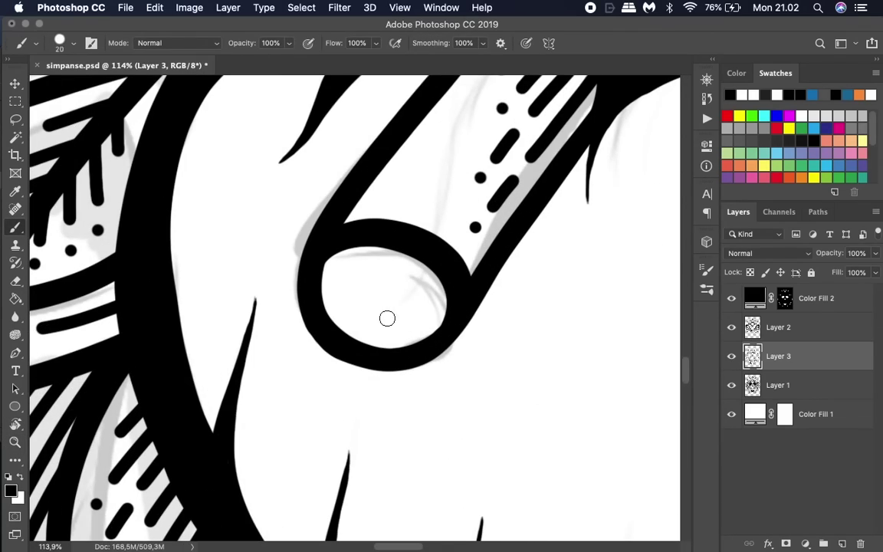
# Step: On Layer 2, fill the cigarette tip black and erase white dots into it
pyautogui.hotkey('alt', ']')
pyautogui.moveTo(337, 253)
pyautogui.mouseDown()
pyautogui.moveTo(410, 246)
pyautogui.moveTo(326, 296)
pyautogui.moveTo(429, 332)
pyautogui.moveTo(349, 247)
pyautogui.moveTo(427, 291)
pyautogui.moveTo(363, 290)
pyautogui.mouseUp()
pyautogui.press('e')
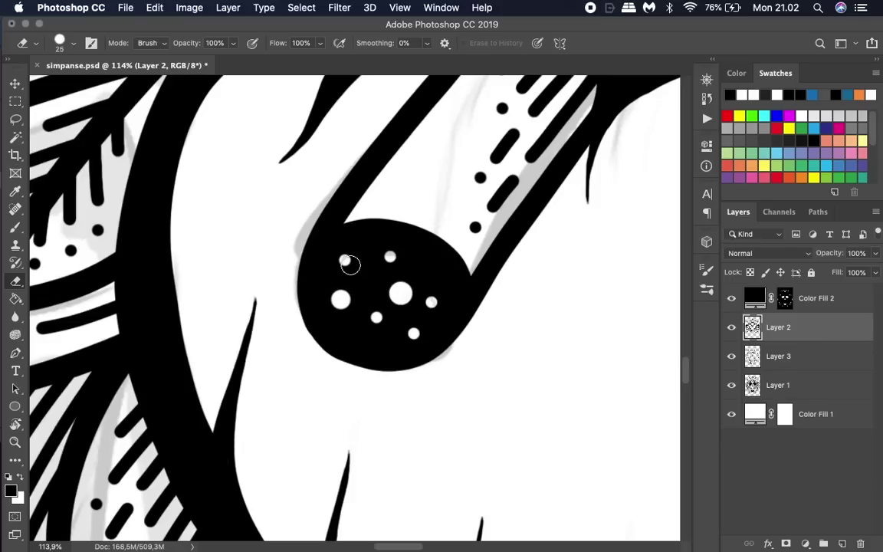
pyautogui.moveTo(350, 265); pyautogui.dragTo(376, 296)
# Step: On Color Fill 2's mask, dab white star dots of varying sizes into the black chin patch
pyautogui.press('b')
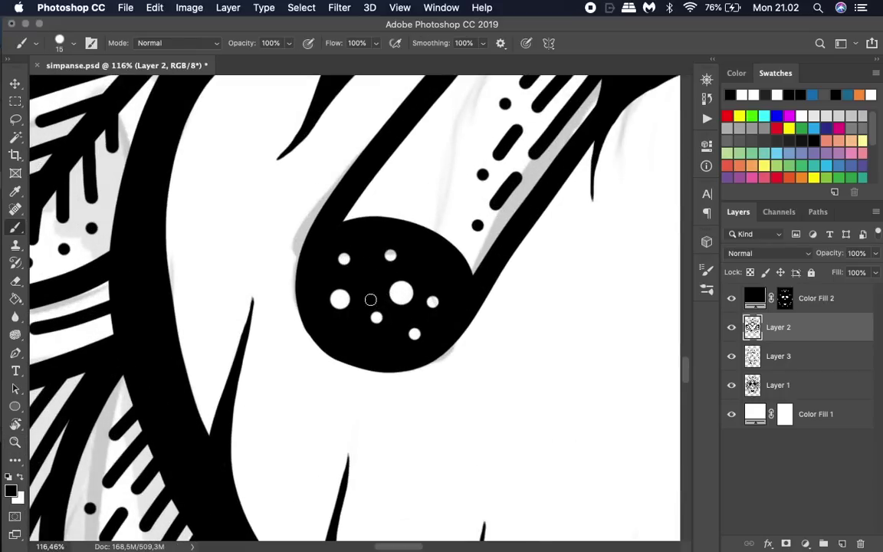
pyautogui.press('z')
pyautogui.press('e')
pyautogui.press('z')
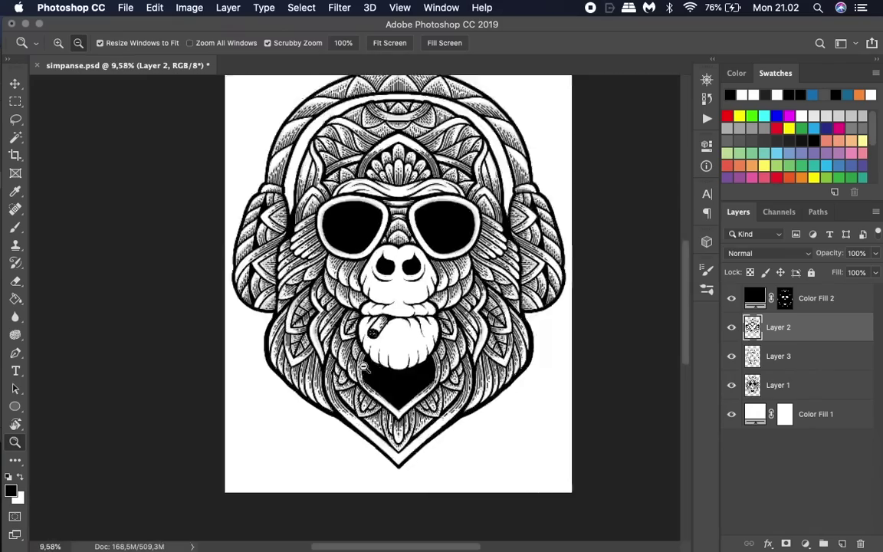
pyautogui.moveTo(367, 279)
pyautogui.mouseDown()
pyautogui.moveTo(434, 299)
pyautogui.moveTo(401, 343)
pyautogui.moveTo(430, 433)
pyautogui.moveTo(409, 402)
pyautogui.mouseUp()
pyautogui.press('e')
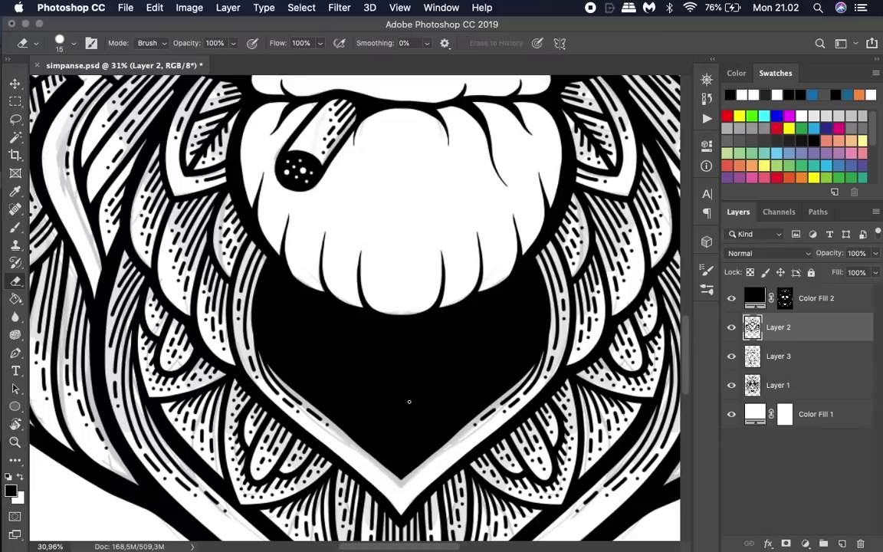
pyautogui.click(784, 299)
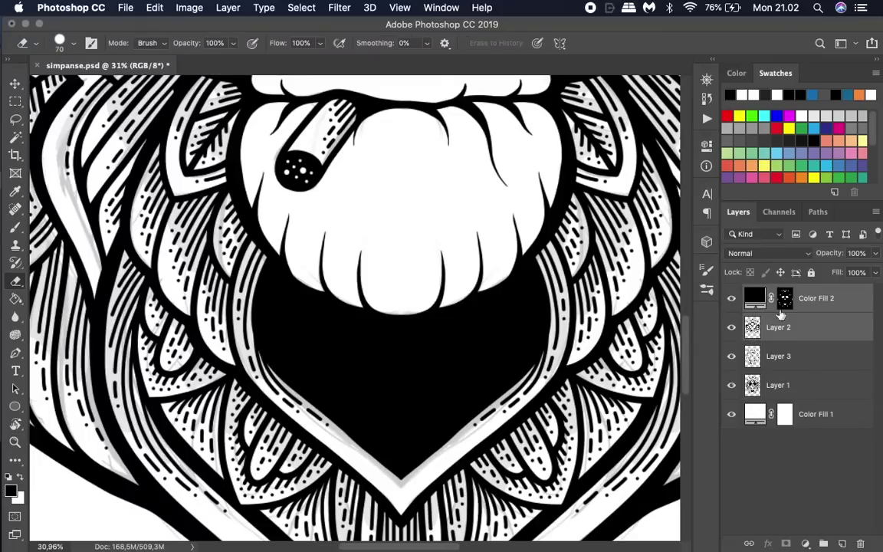
pyautogui.press('x')
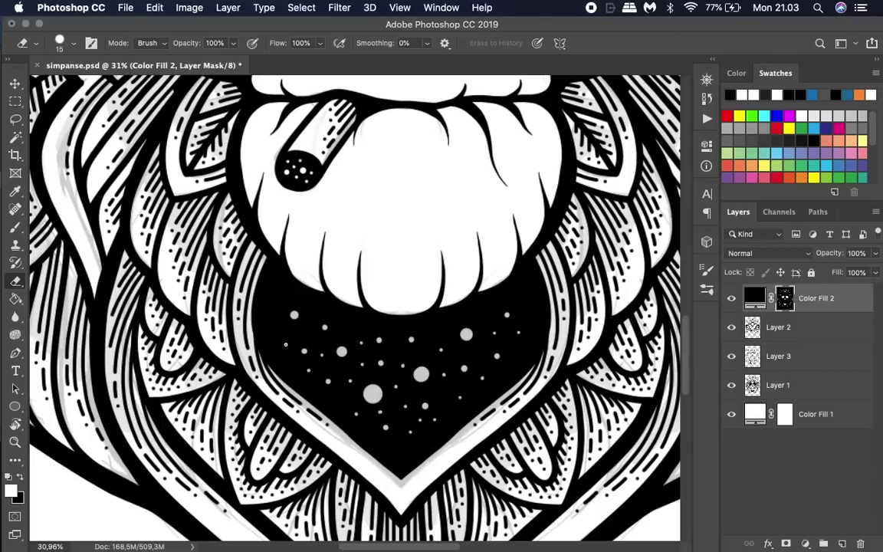
pyautogui.press('z')
pyautogui.scroll(-5, 331, 394)
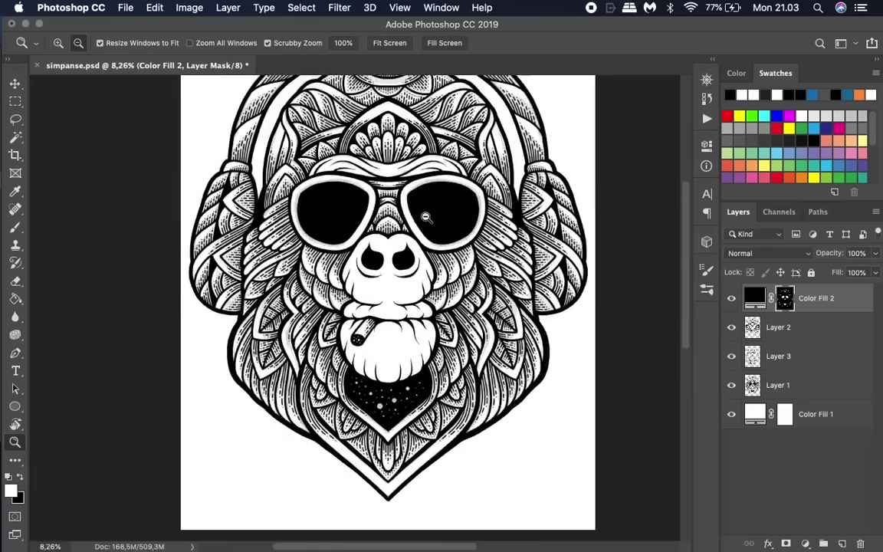
# Step: Zoom to the sunglasses and erase white star dots into both black lenses
pyautogui.scroll(2, 420, 203)
pyautogui.scroll(3, 414, 287)
pyautogui.scroll(2, 420, 262)
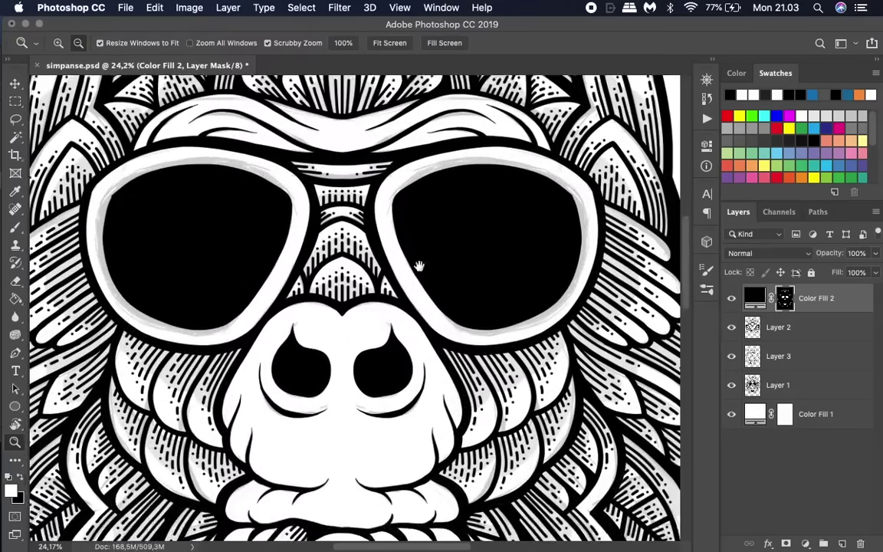
pyautogui.scroll(-2, 457, 300)
pyautogui.scroll(2, 452, 291)
pyautogui.press('e')
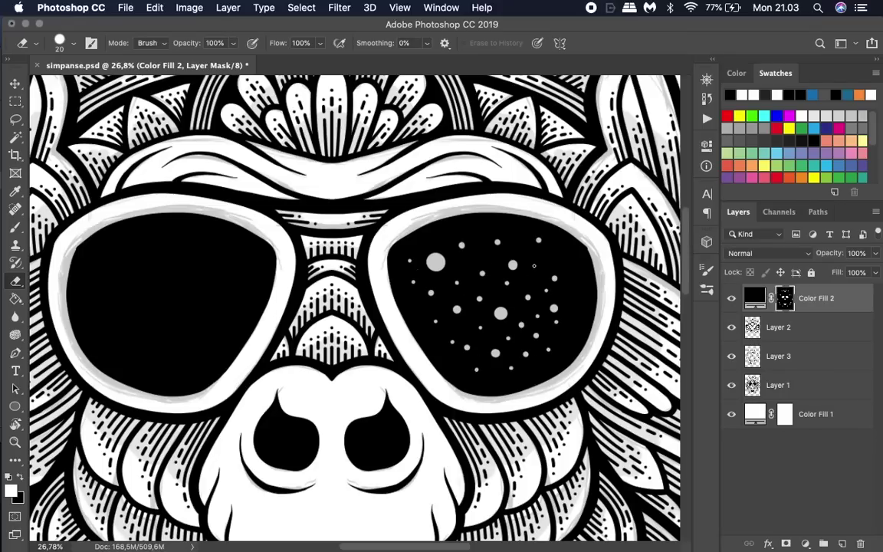
pyautogui.press('z')
pyautogui.moveTo(399, 276); pyautogui.dragTo(334, 297)
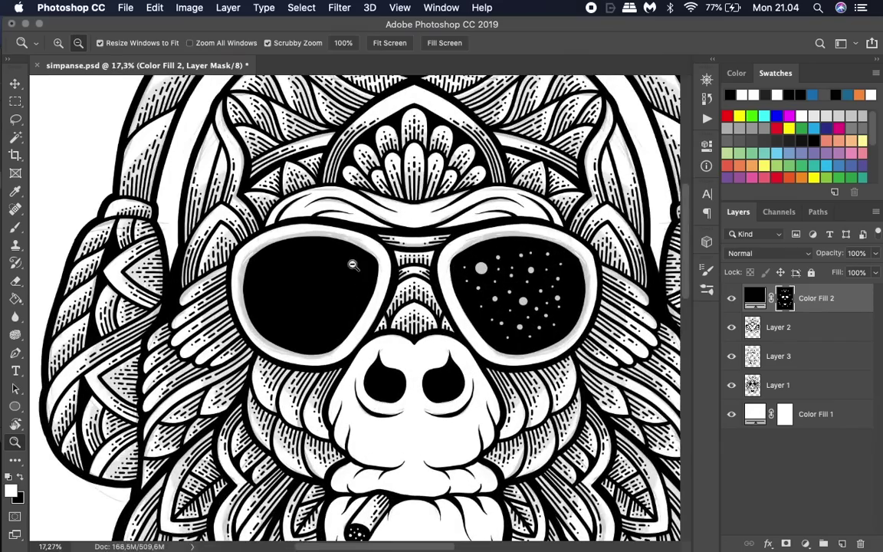
pyautogui.press('e')
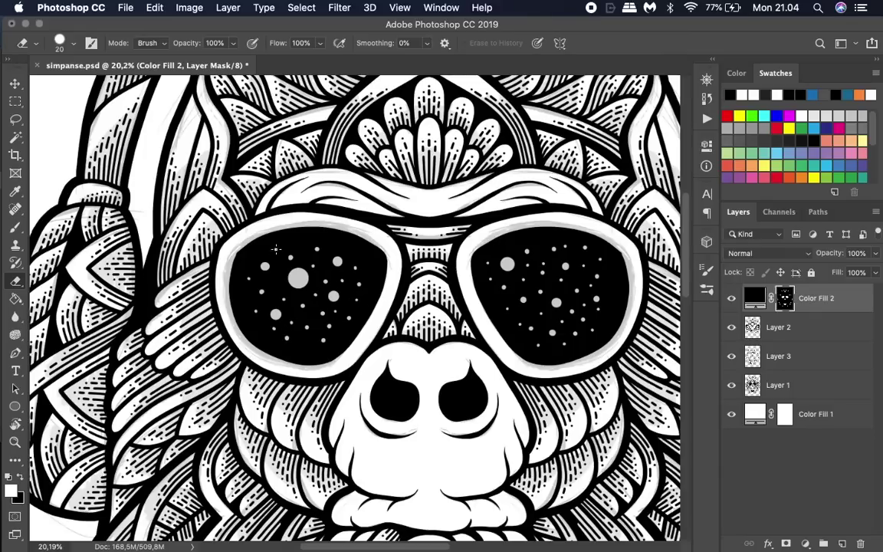
# Step: Fit the whole gorilla on screen and save the document
pyautogui.press('z')
pyautogui.moveTo(380, 310); pyautogui.dragTo(426, 343)
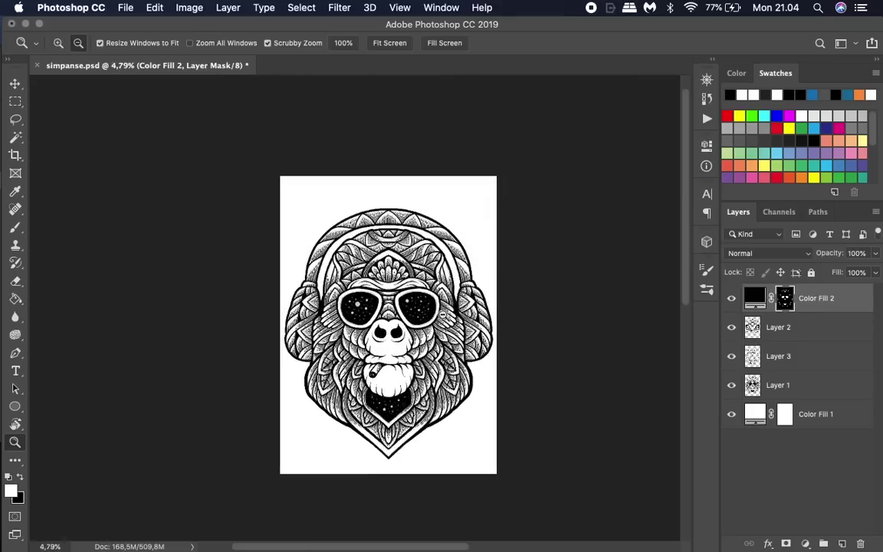
pyautogui.click(387, 43)
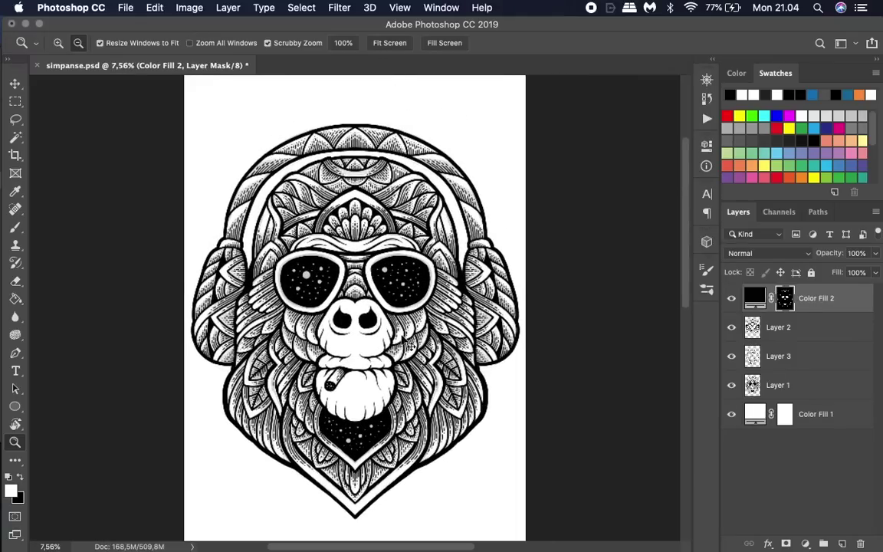
pyautogui.press('cmd+s')
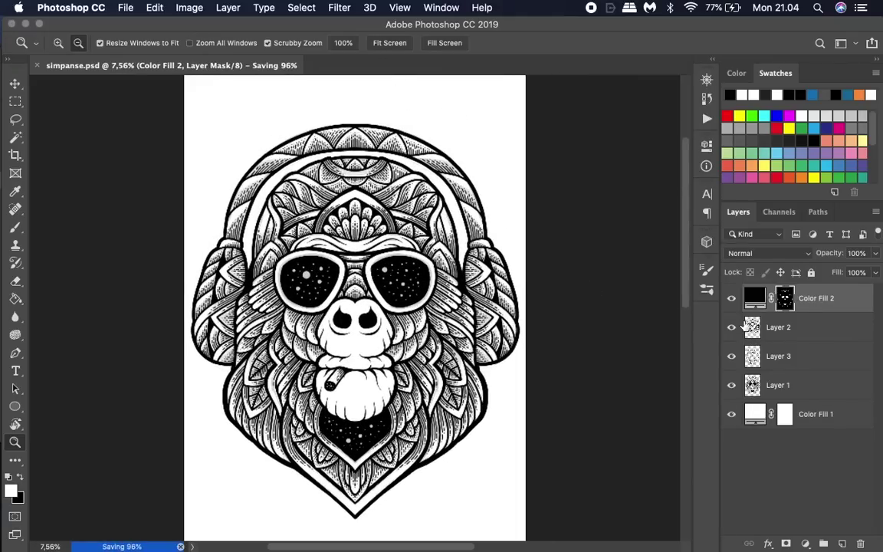
# Step: Merge Color Fill 2 down into the line art and hide Layer 1
pyautogui.press('cmd+e')
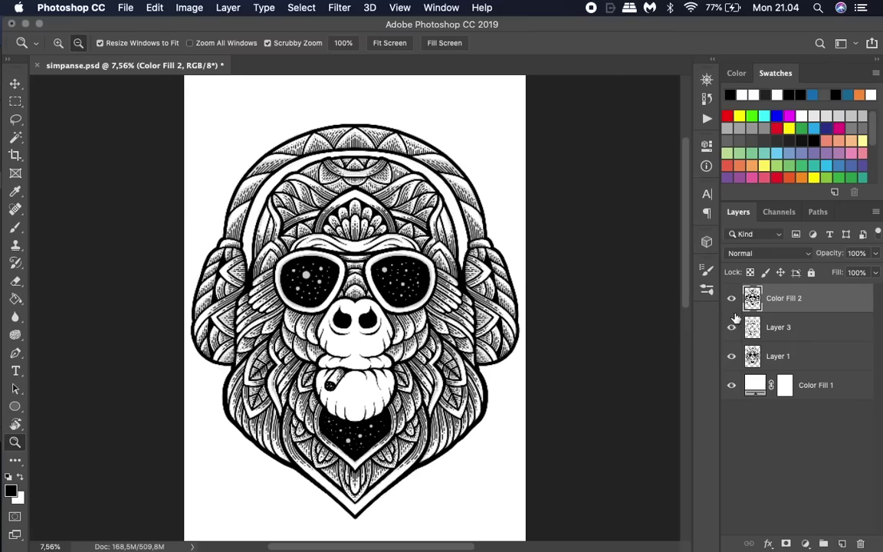
pyautogui.click(732, 355)
pyautogui.click(731, 298)
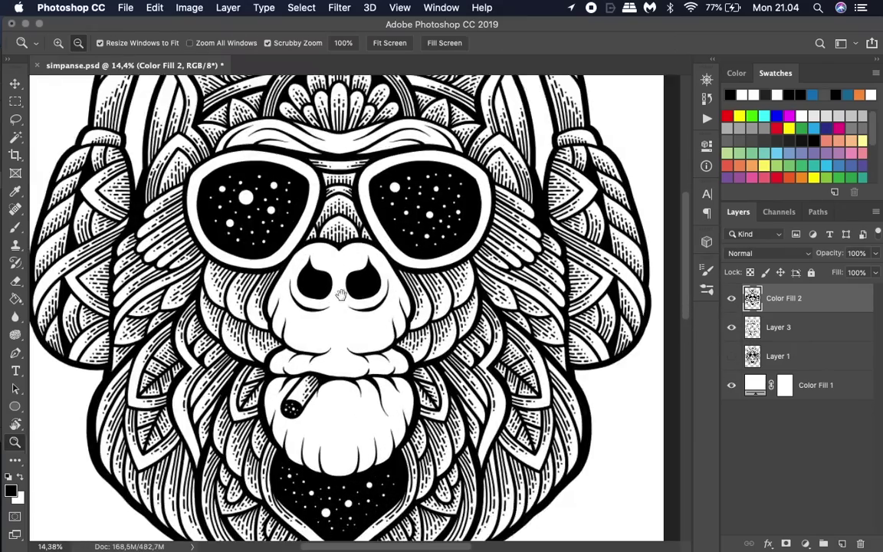
pyautogui.moveTo(367, 346); pyautogui.dragTo(353, 345)
# Step: Magic Wand the white background and expand the selection by 10 pixels
pyautogui.press('w')
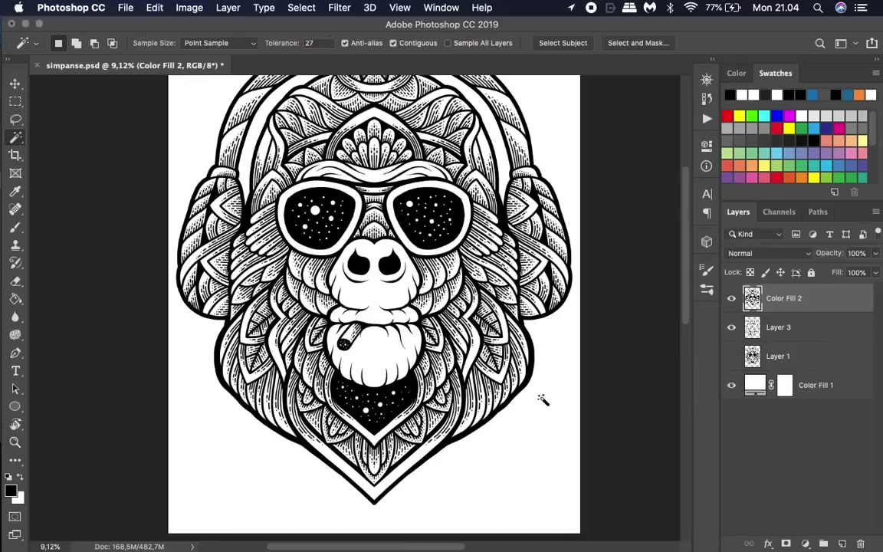
pyautogui.click(560, 365)
pyautogui.click(301, 6)
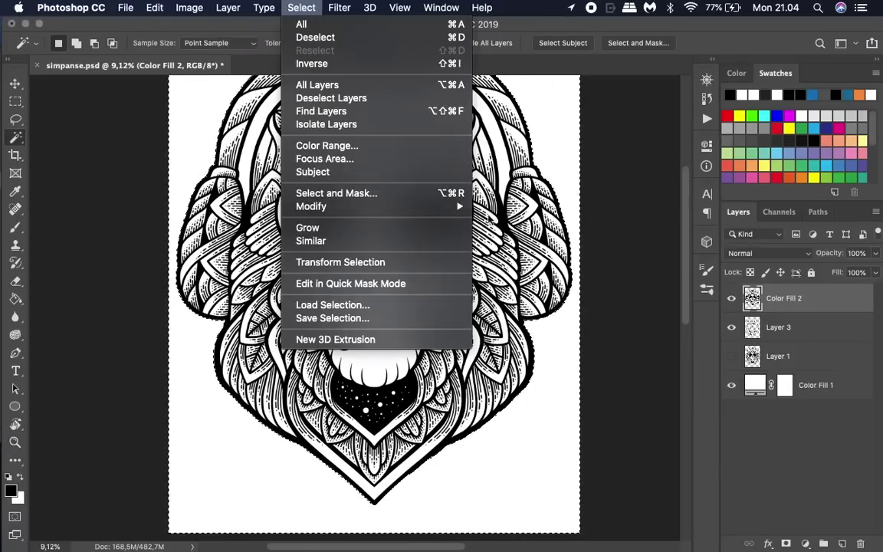
pyautogui.click(493, 234)
pyautogui.write('10')
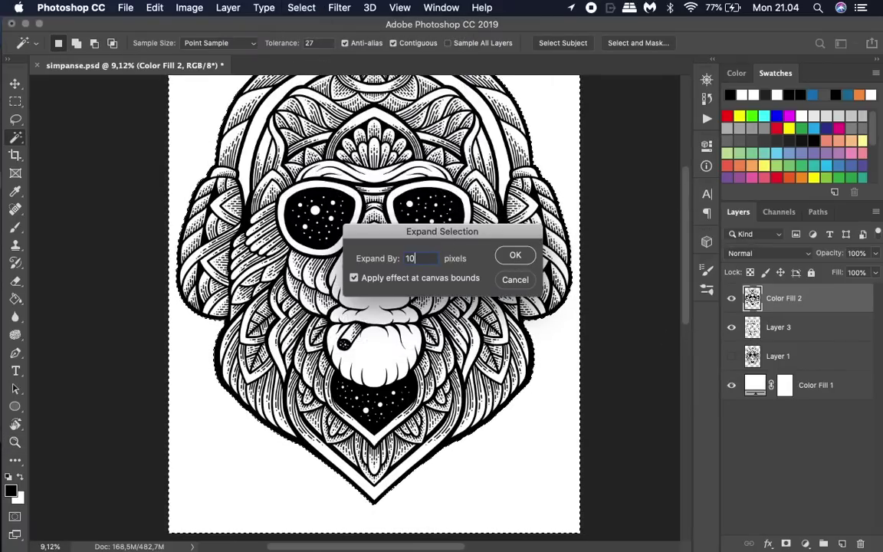
pyautogui.press('Return')
# Step: Preview the selection as a quick mask and confirm the 10-pixel expansion
pyautogui.press('q')
pyautogui.press('q')
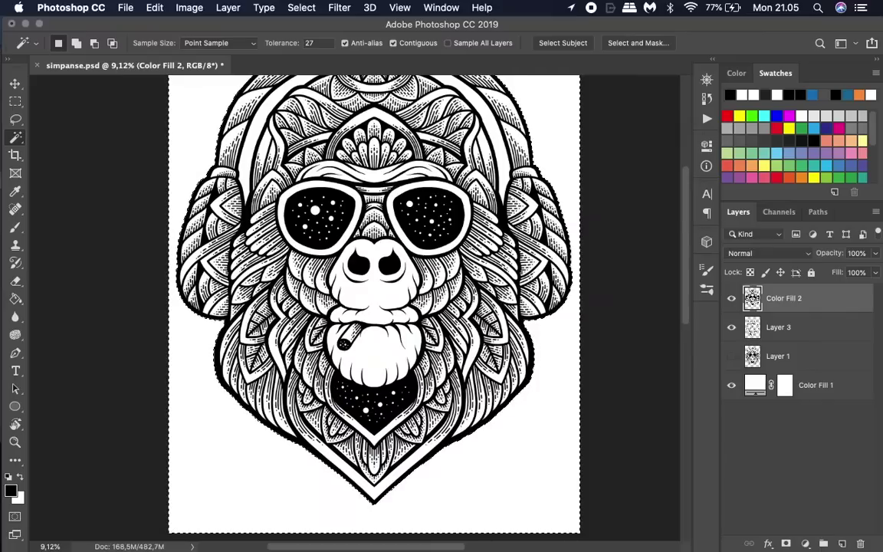
pyautogui.click(301, 7)
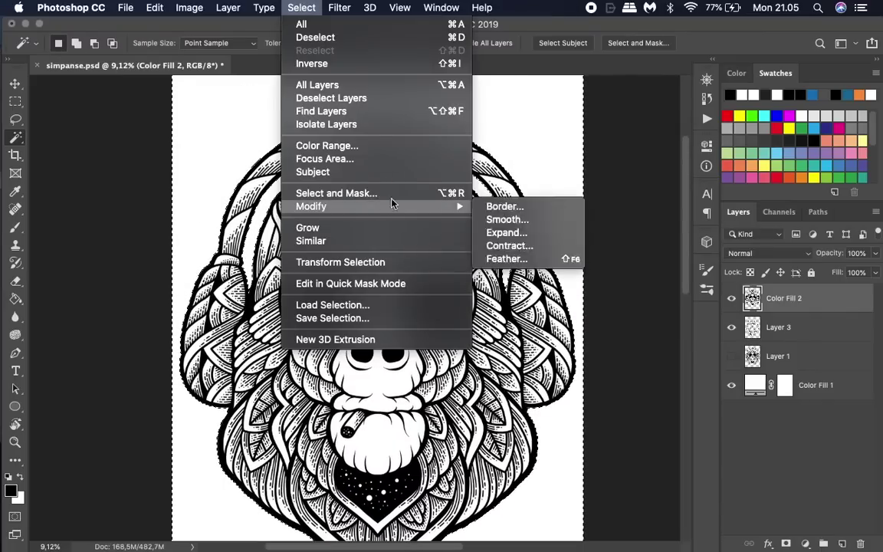
pyautogui.click(510, 231)
pyautogui.press('Return')
pyautogui.click(805, 544)
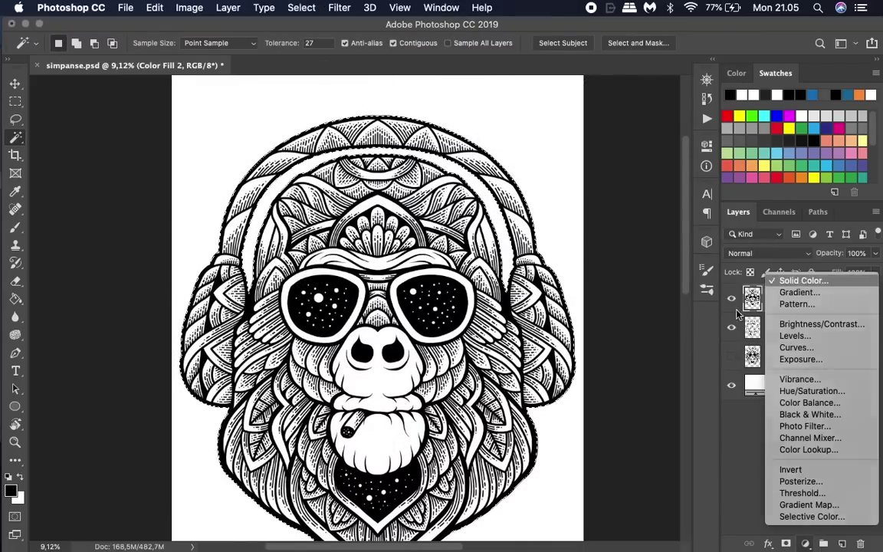
# Step: Add a Solid Color fill from the selection beneath Layer 3, coloured #484848
pyautogui.click(802, 282)
pyautogui.click(733, 135)
pyautogui.press('Return')
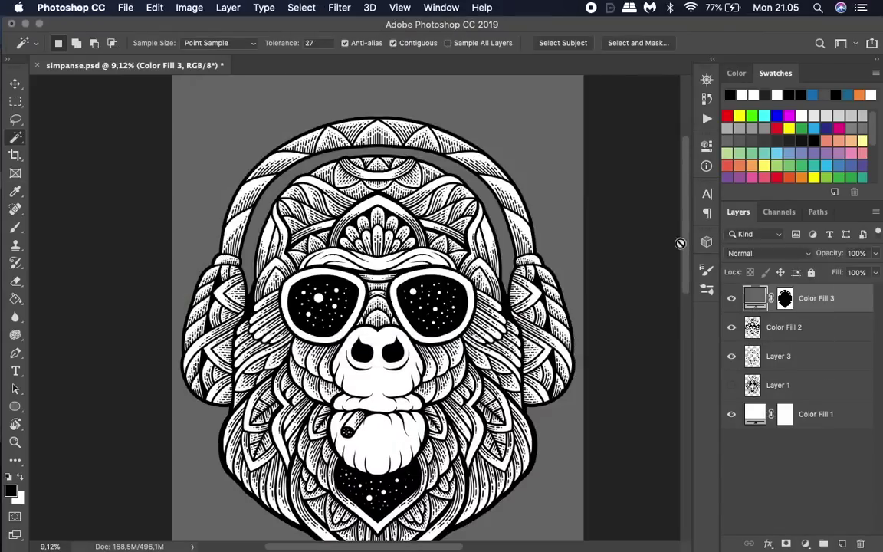
pyautogui.moveTo(813, 298)
pyautogui.mouseDown()
pyautogui.moveTo(797, 326)
pyautogui.moveTo(805, 360)
pyautogui.mouseUp()
pyautogui.press('z')
pyautogui.moveTo(603, 345)
pyautogui.mouseDown()
pyautogui.moveTo(449, 390)
pyautogui.moveTo(465, 350)
pyautogui.moveTo(430, 350)
pyautogui.moveTo(505, 288)
pyautogui.mouseUp()
pyautogui.doubleClick(756, 356)
pyautogui.write('484848')
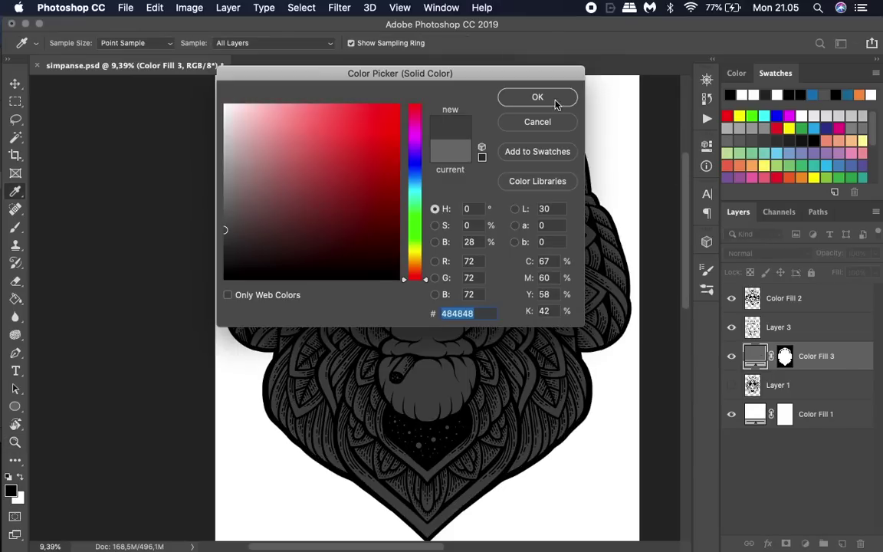
pyautogui.click(566, 96)
# Step: Zoom on the head and Magic Wand the forehead arch band on Color Fill 2
pyautogui.moveTo(464, 315)
pyautogui.mouseDown()
pyautogui.moveTo(497, 358)
pyautogui.moveTo(521, 309)
pyautogui.mouseUp()
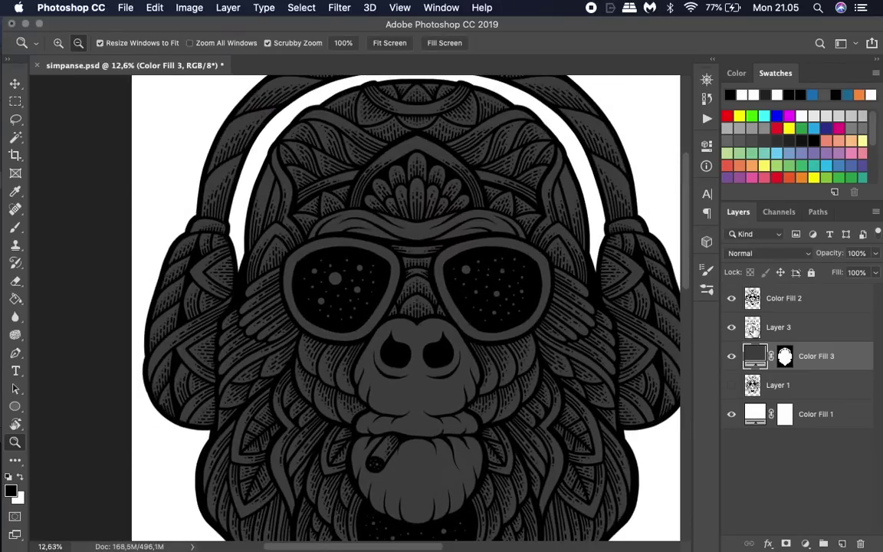
pyautogui.click(752, 301)
pyautogui.press('w')
pyautogui.click(420, 154)
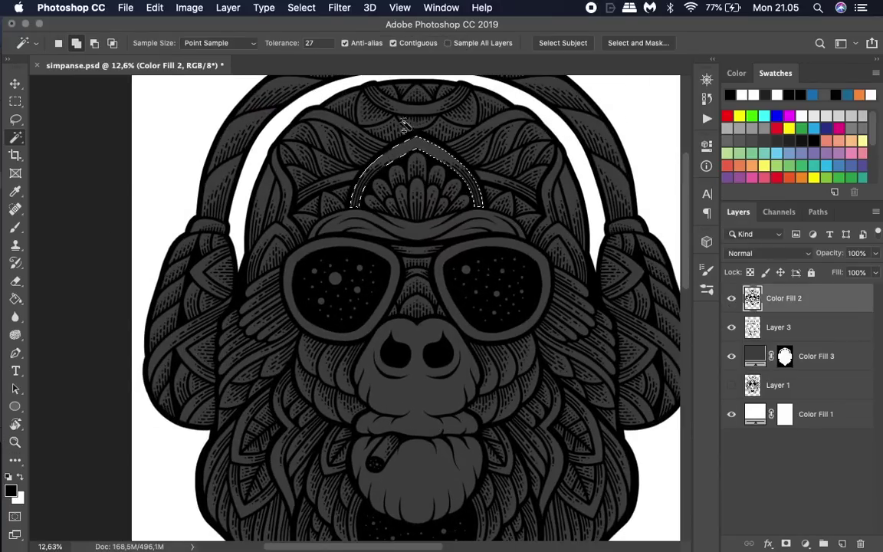
# Step: Add the left band and headband strips to the selection and expand it
pyautogui.keyDown('shift'); pyautogui.click(289, 198); pyautogui.keyUp('shift')
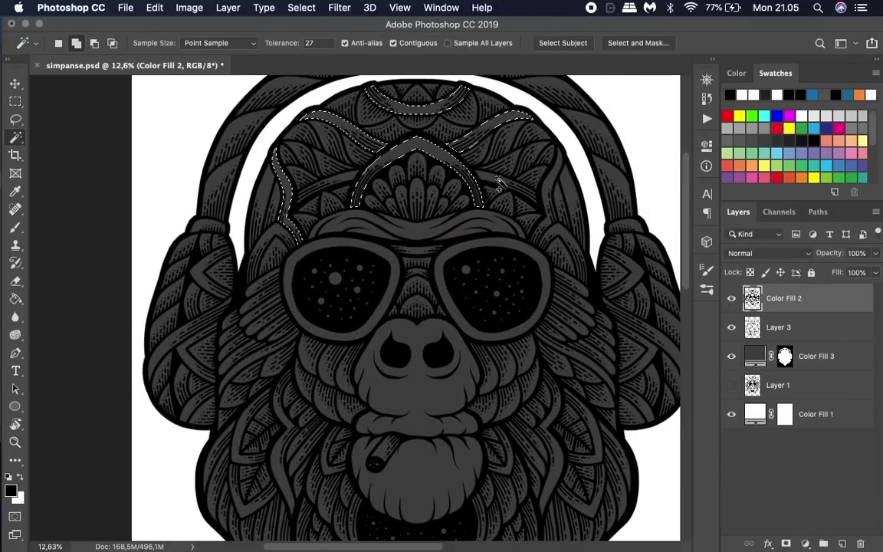
pyautogui.press('super+d')
pyautogui.moveTo(466, 272); pyautogui.dragTo(456, 263)
pyautogui.click(529, 246)
pyautogui.keyDown('shift'); pyautogui.click(265, 253); pyautogui.keyUp('shift')
pyautogui.click(301, 7)
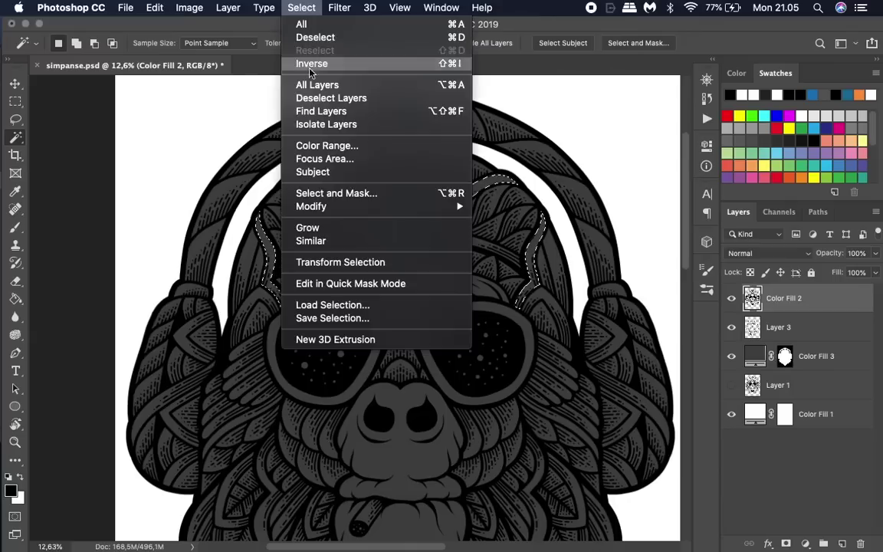
pyautogui.click(521, 232)
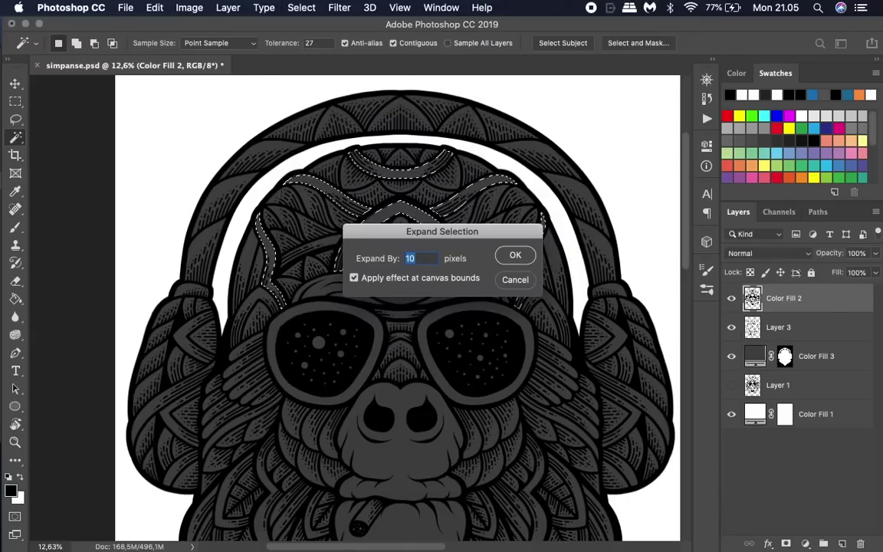
pyautogui.press('Return')
# Step: Create a tan Solid Color fill layer, Color Fill 4, for the bands
pyautogui.click(817, 356)
pyautogui.click(805, 544)
pyautogui.click(741, 283)
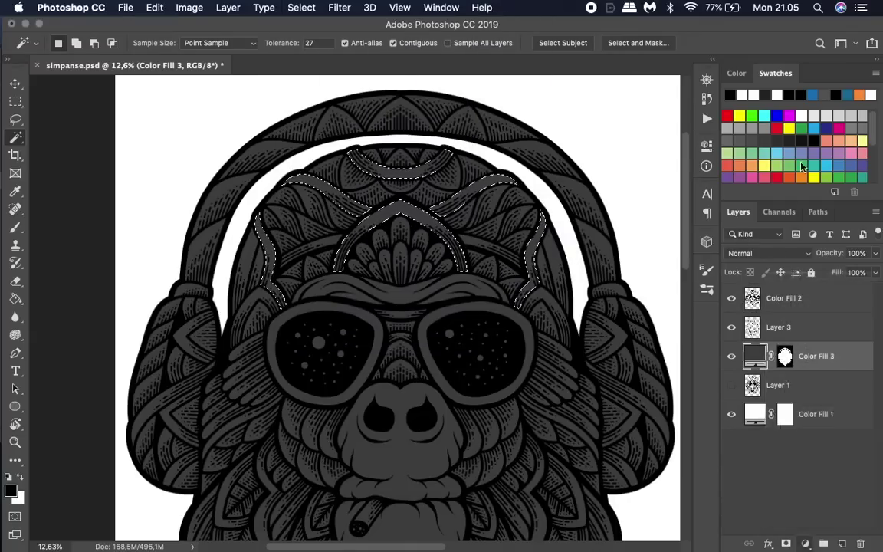
pyautogui.click(538, 121)
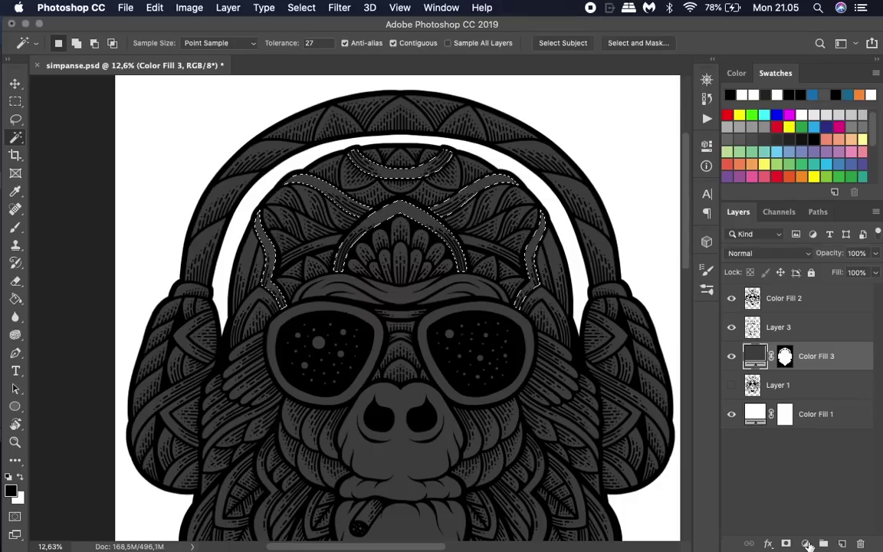
pyautogui.click(805, 543)
pyautogui.click(741, 280)
pyautogui.click(538, 96)
pyautogui.doubleClick(755, 356)
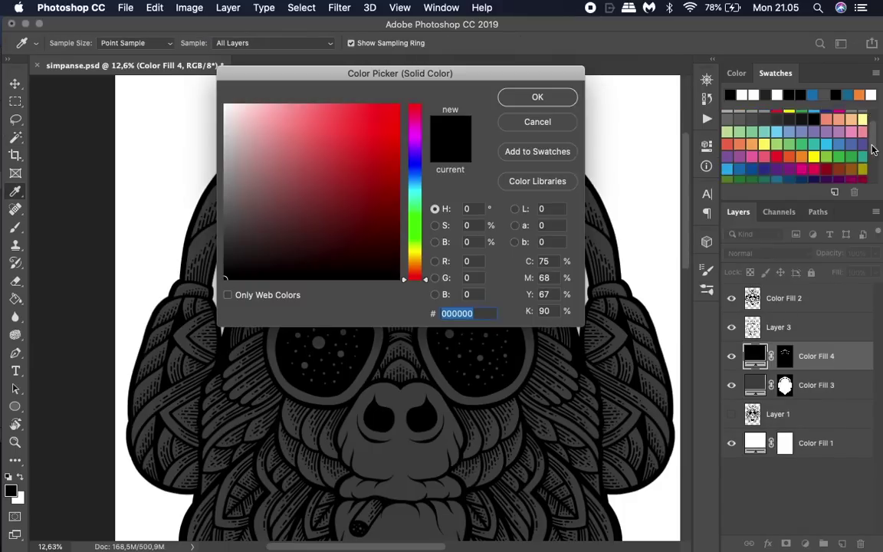
pyautogui.click(751, 140)
pyautogui.press('Return')
# Step: Select the glasses frames, expand 5 px, and fill Color Fill 4's mask white
pyautogui.press('z')
pyautogui.moveTo(456, 275)
pyautogui.mouseDown()
pyautogui.moveTo(404, 252)
pyautogui.moveTo(449, 227)
pyautogui.mouseUp()
pyautogui.hotkey('alt', '.')
pyautogui.press('w')
pyautogui.click(398, 193)
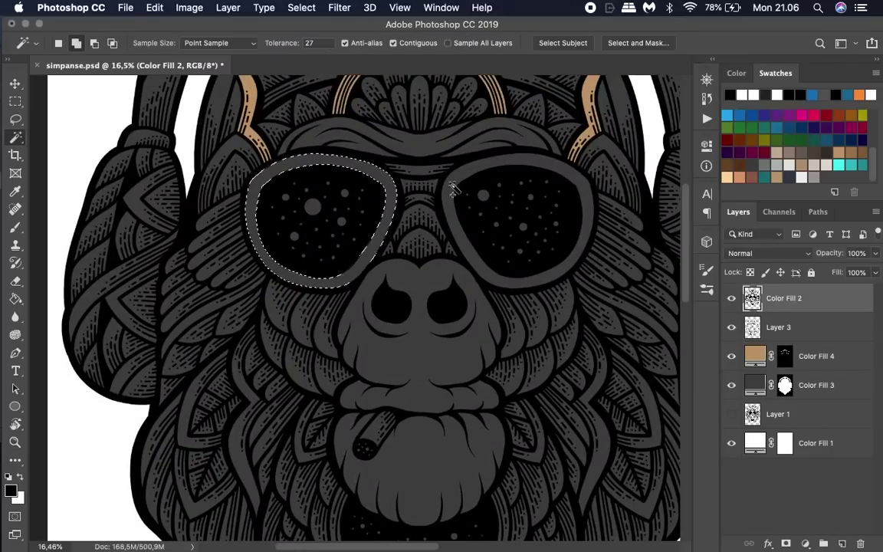
pyautogui.click(301, 7)
pyautogui.click(506, 232)
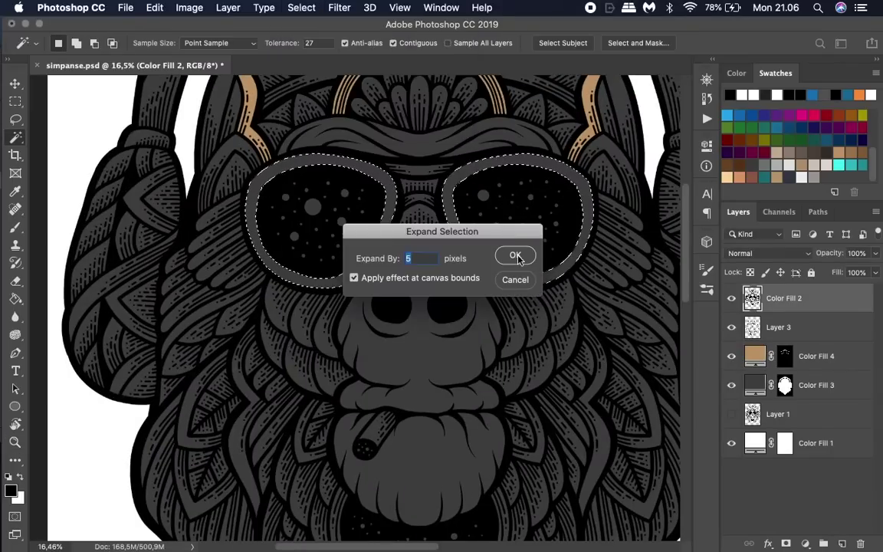
pyautogui.click(516, 252)
pyautogui.click(785, 355)
pyautogui.hotkey('alt', 'BackSpace')
pyautogui.hotkey('ctrl', 'd')
# Step: Select the bridge strips, expand slightly, fill the Color Fill 4 mask, and deselect
pyautogui.press('z')
pyautogui.moveTo(426, 197); pyautogui.dragTo(469, 194)
pyautogui.press('w')
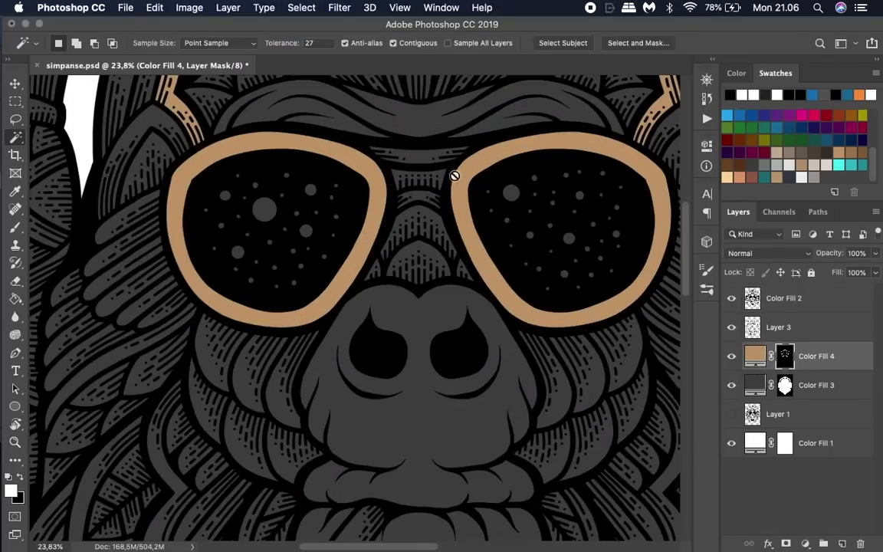
pyautogui.hotkey('alt', '.')
pyautogui.click(301, 7)
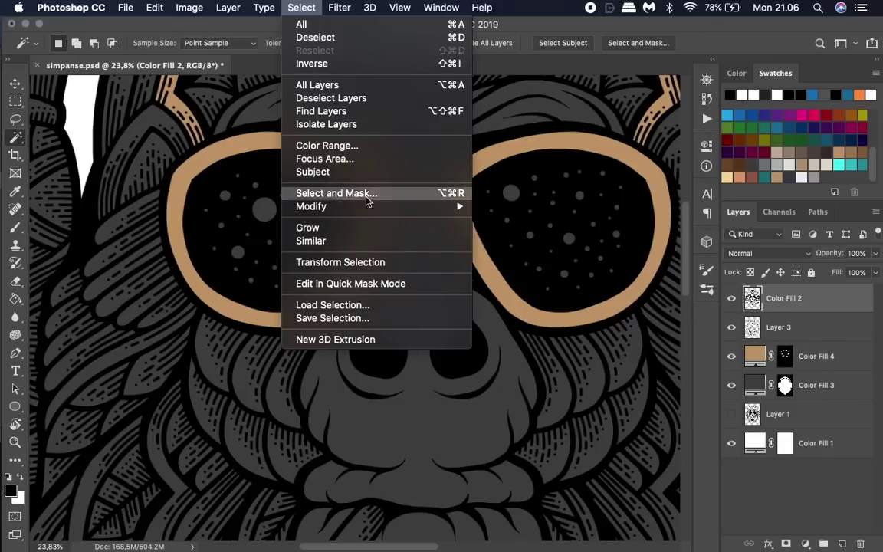
pyautogui.click(513, 229)
pyautogui.click(508, 255)
pyautogui.click(785, 356)
pyautogui.hotkey('alt', 'BackSpace')
pyautogui.hotkey('ctrl', 'd')
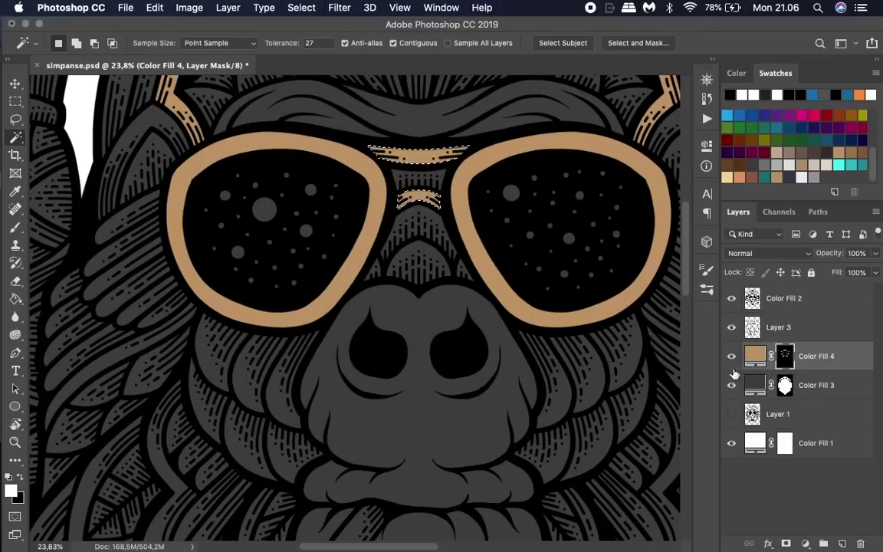
pyautogui.press('z')
pyautogui.keyDown('alt'); pyautogui.click(414, 336); pyautogui.keyUp('alt')
# Step: Magic Wand the band around the bandana plus two cheek band strips
pyautogui.scroll(3, 457, 350)
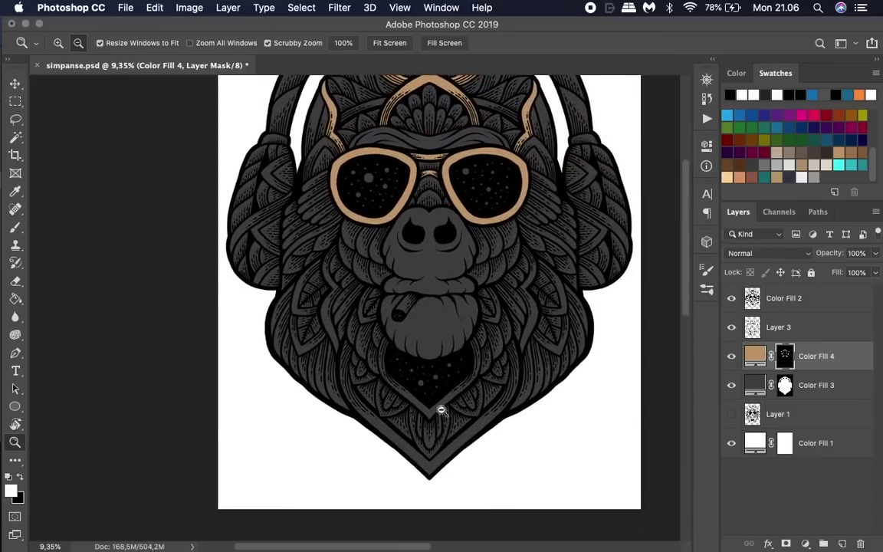
pyautogui.press('w')
pyautogui.hotkey('alt', '.')
pyautogui.click(412, 354)
pyautogui.scroll(2, 506, 443)
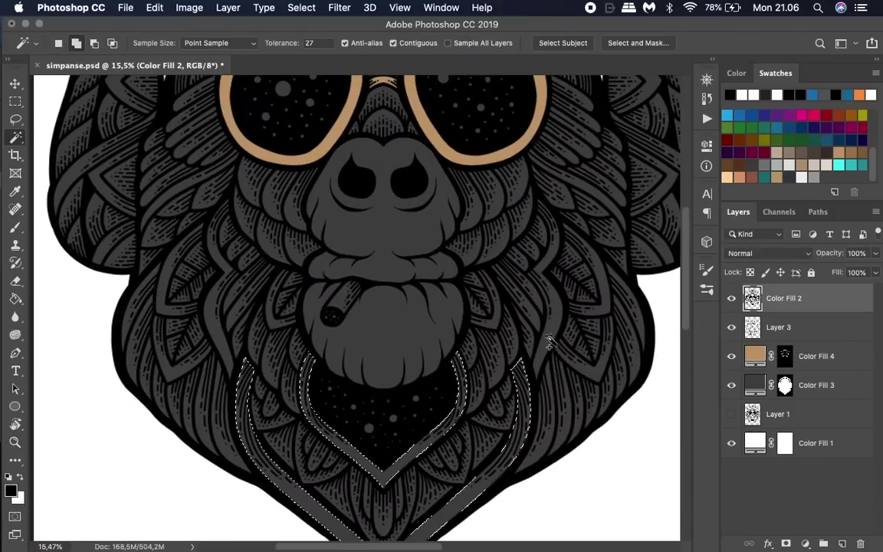
pyautogui.keyDown('shift'); pyautogui.click(548, 339); pyautogui.keyUp('shift')
pyautogui.scroll(2, 355, 380)
pyautogui.keyDown('shift'); pyautogui.click(292, 418); pyautogui.keyUp('shift')
# Step: Expand the cheek band selection and reveal tan through the Color Fill 4 mask
pyautogui.hscroll(3, 291, 418)
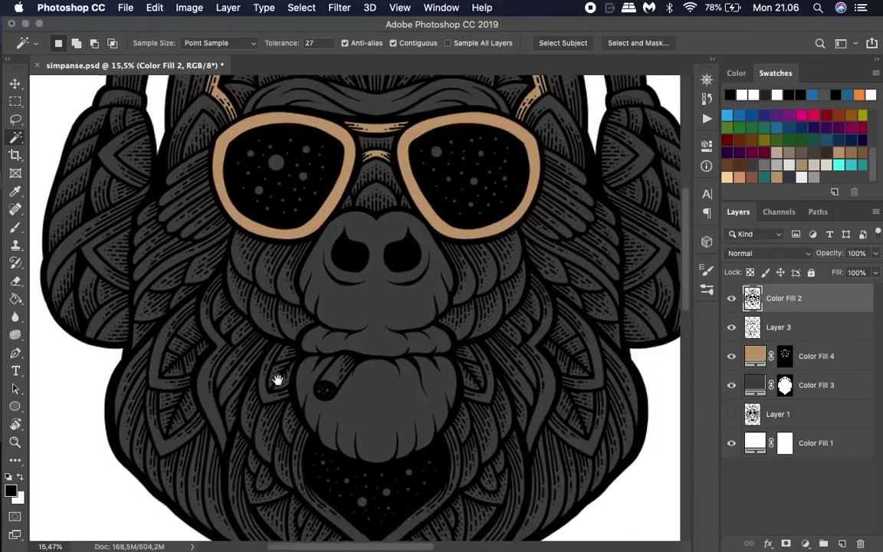
pyautogui.scroll(1, 280, 379)
pyautogui.hscroll(2, 431, 342)
pyautogui.press('z')
pyautogui.scroll(-3, 422, 342)
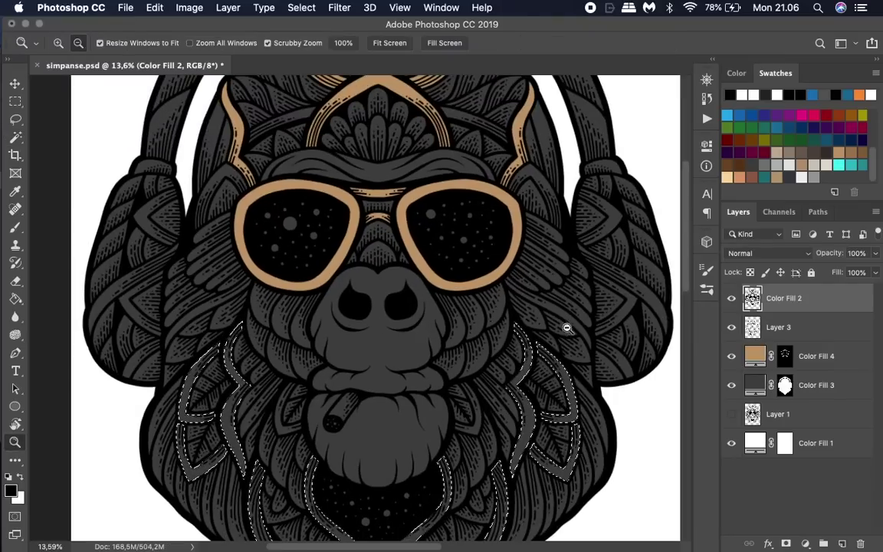
pyautogui.scroll(-2, 406, 316)
pyautogui.scroll(-2, 406, 316)
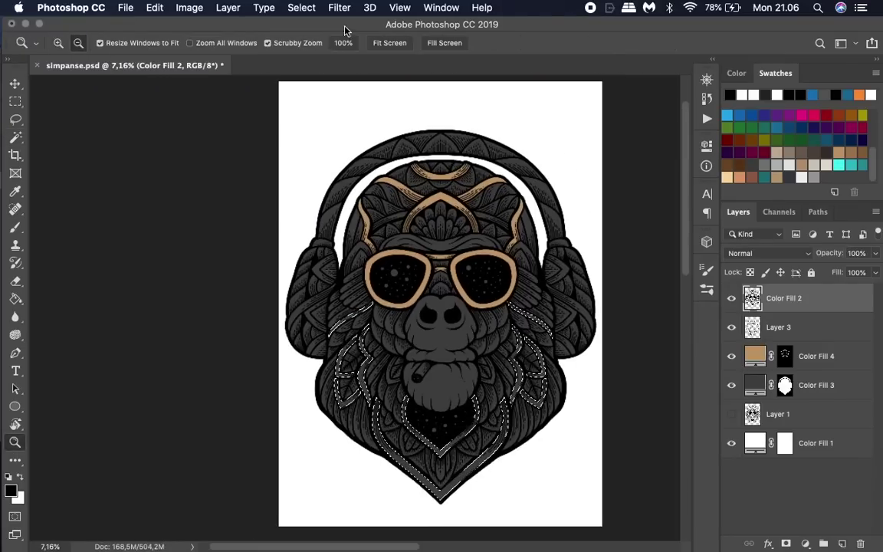
pyautogui.click(302, 8)
pyautogui.click(522, 231)
pyautogui.click(519, 260)
pyautogui.click(785, 355)
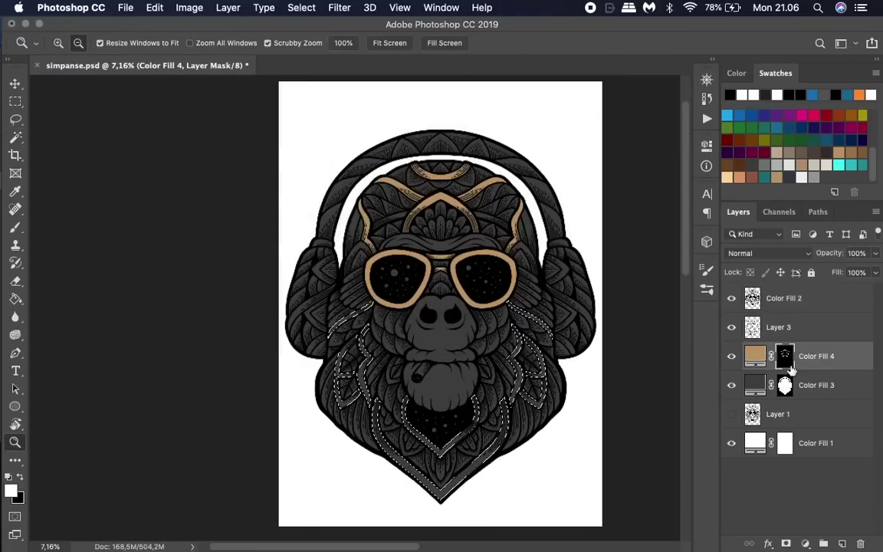
# Step: Select the forehead band strips and the mouth-side band strips
pyautogui.scroll(3, 412, 226)
pyautogui.scroll(-2, 412, 227)
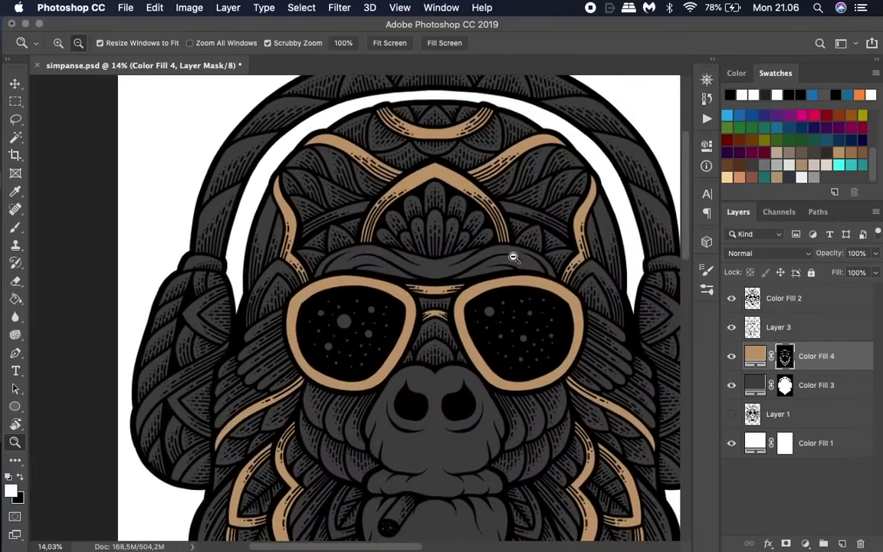
pyautogui.press('w')
pyautogui.click(784, 299)
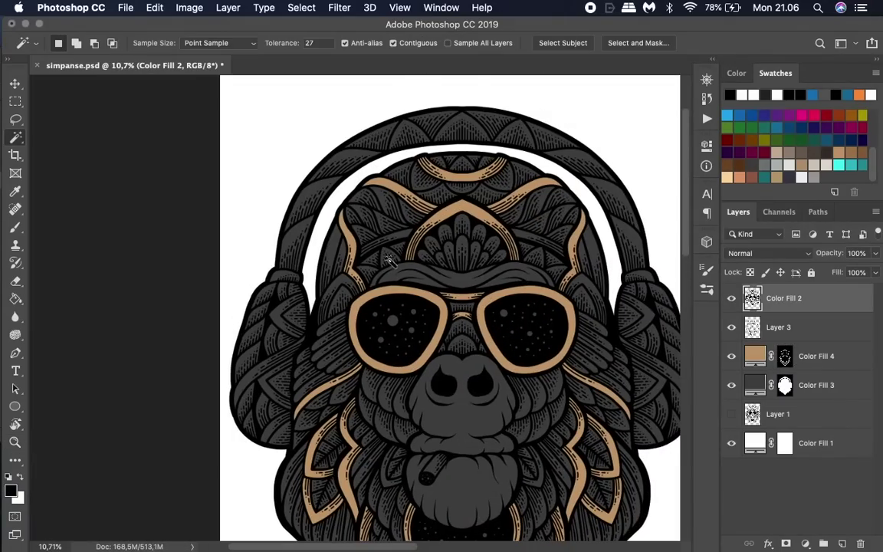
pyautogui.scroll(2, 491, 230)
pyautogui.press('z')
pyautogui.scroll(-2, 497, 305)
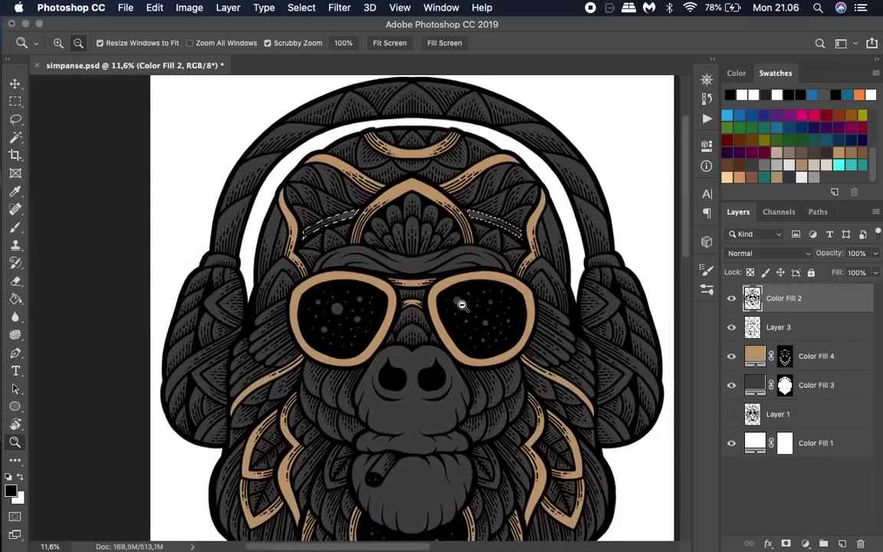
pyautogui.scroll(-2, 476, 368)
pyautogui.scroll(5, 469, 390)
pyautogui.press('w')
pyautogui.keyDown('shift'); pyautogui.click(177, 373); pyautogui.keyUp('shift')
# Step: Expand these bands by 5 pixels and fill the Color Fill 4 mask to colour them tan
pyautogui.press('z')
pyautogui.press('super+0')
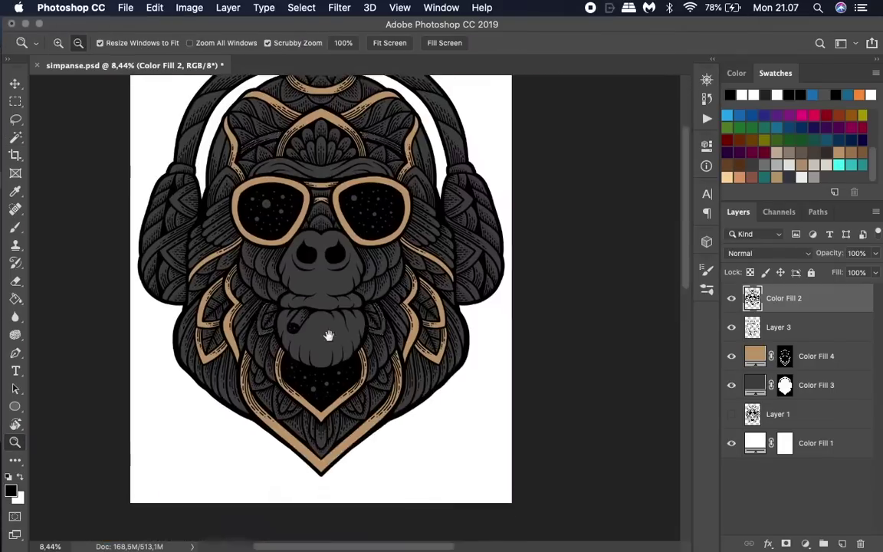
pyautogui.click(302, 7)
pyautogui.click(506, 231)
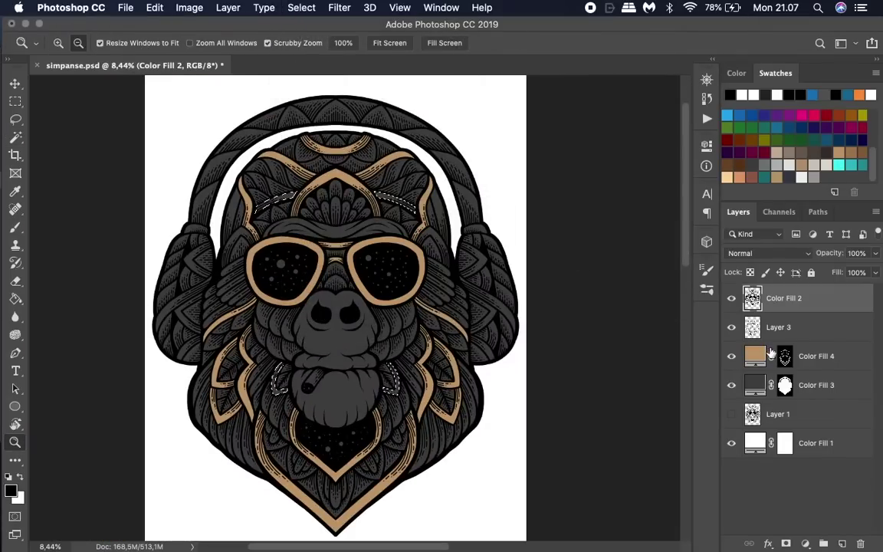
pyautogui.click(770, 354)
pyautogui.scroll(3, 361, 399)
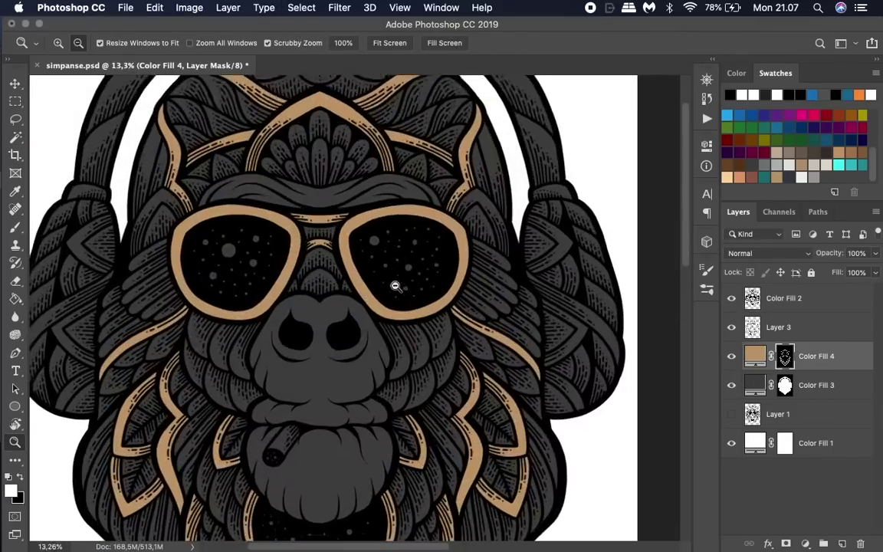
# Step: Magic Wand the gorilla's nose and muzzle area
pyautogui.scroll(-2, 467, 299)
pyautogui.scroll(1, 433, 347)
pyautogui.click(784, 298)
pyautogui.press('w')
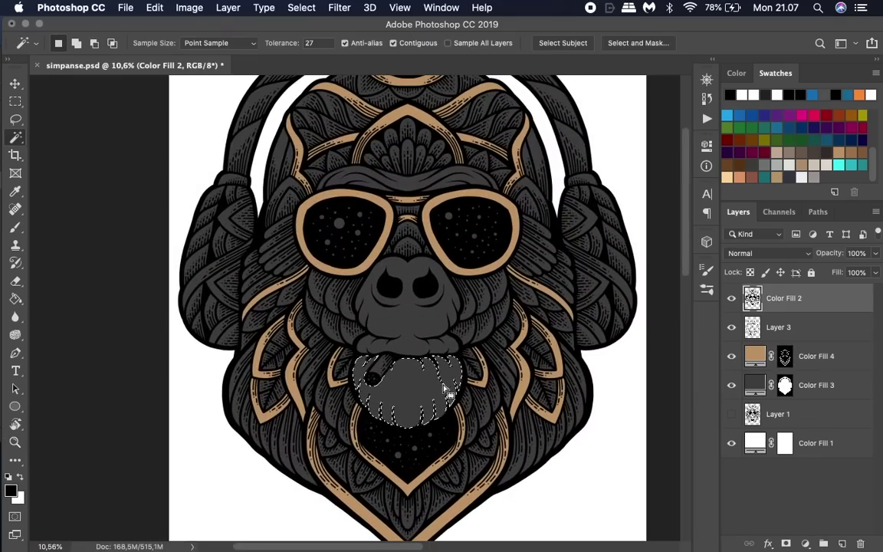
pyautogui.press('z')
pyautogui.scroll(3, 460, 345)
pyautogui.scroll(-3, 460, 345)
pyautogui.scroll(1, 469, 325)
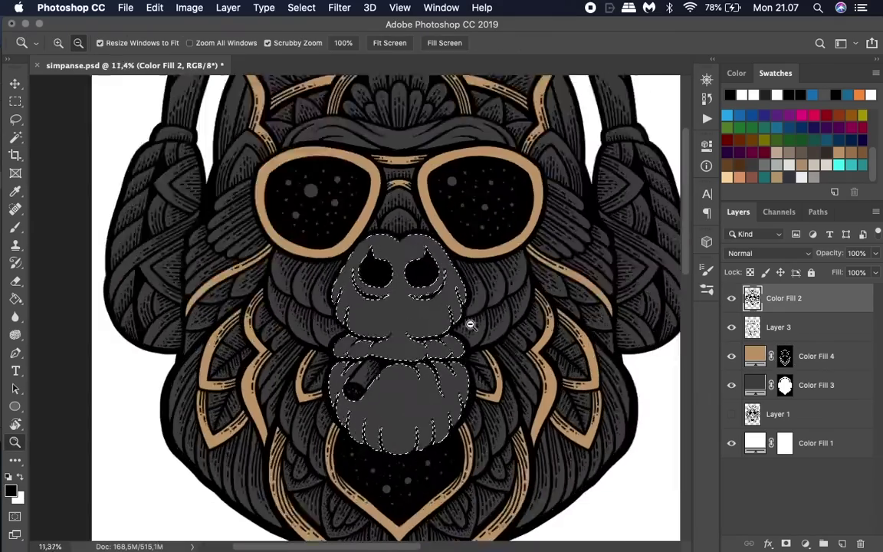
pyautogui.scroll(1, 436, 381)
pyautogui.scroll(-2, 437, 382)
pyautogui.scroll(1, 437, 382)
# Step: Expand the muzzle selection and fill it with an off-white Solid Color layer
pyautogui.click(302, 7)
pyautogui.moveTo(312, 206)
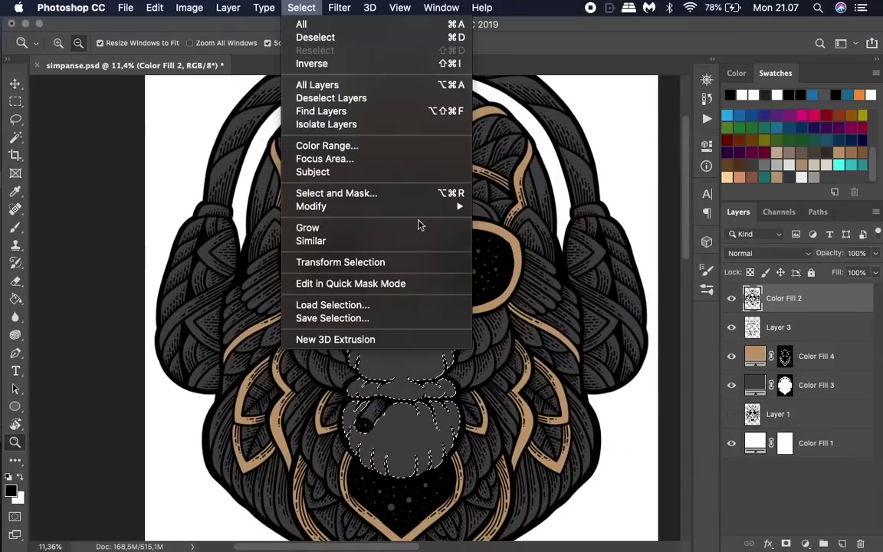
pyautogui.click(495, 234)
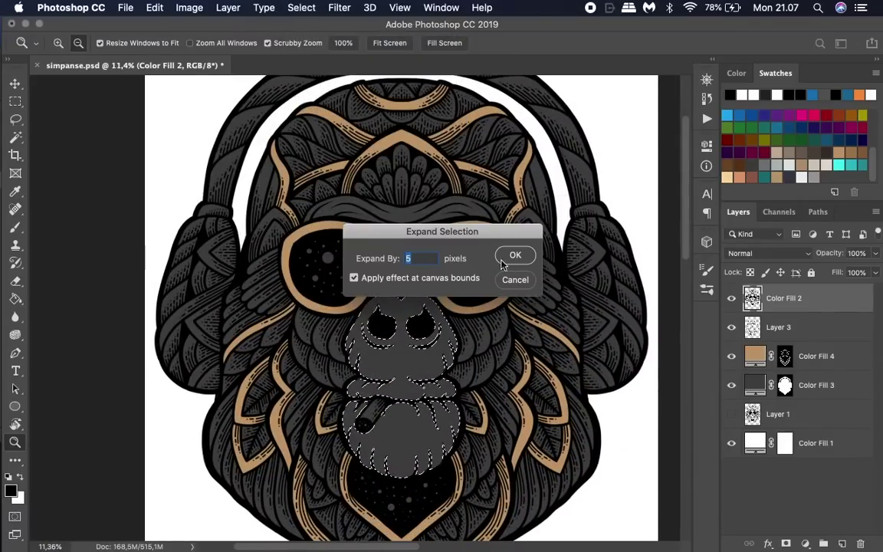
pyautogui.click(805, 543)
pyautogui.click(785, 280)
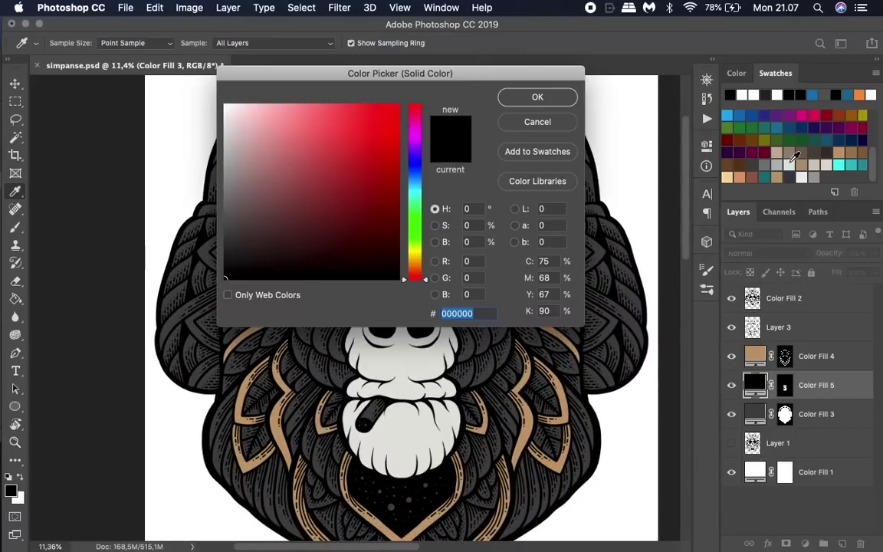
pyautogui.click(566, 94)
pyautogui.scroll(-3, 454, 326)
pyautogui.scroll(2, 457, 318)
pyautogui.scroll(1, 457, 318)
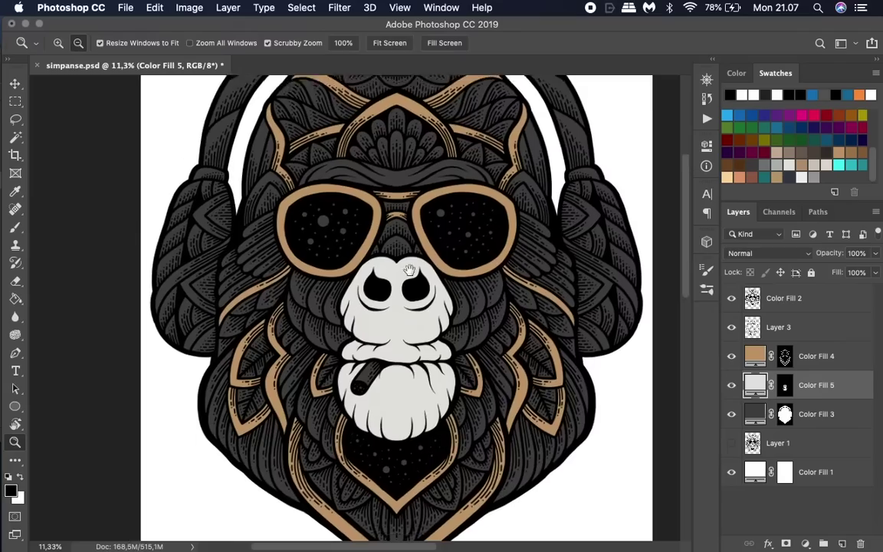
pyautogui.scroll(-2, 396, 349)
pyautogui.scroll(2, 397, 349)
pyautogui.scroll(1, 414, 338)
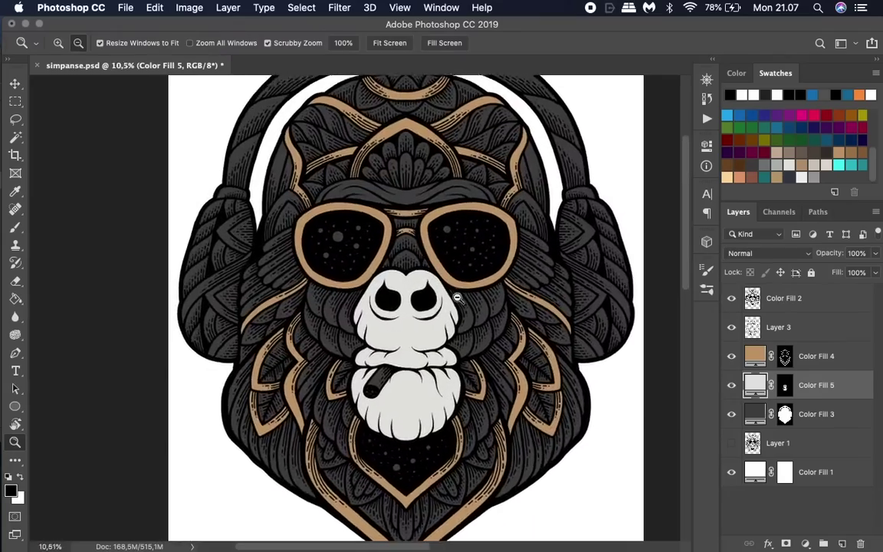
pyautogui.scroll(-2, 433, 326)
pyautogui.scroll(3, 416, 334)
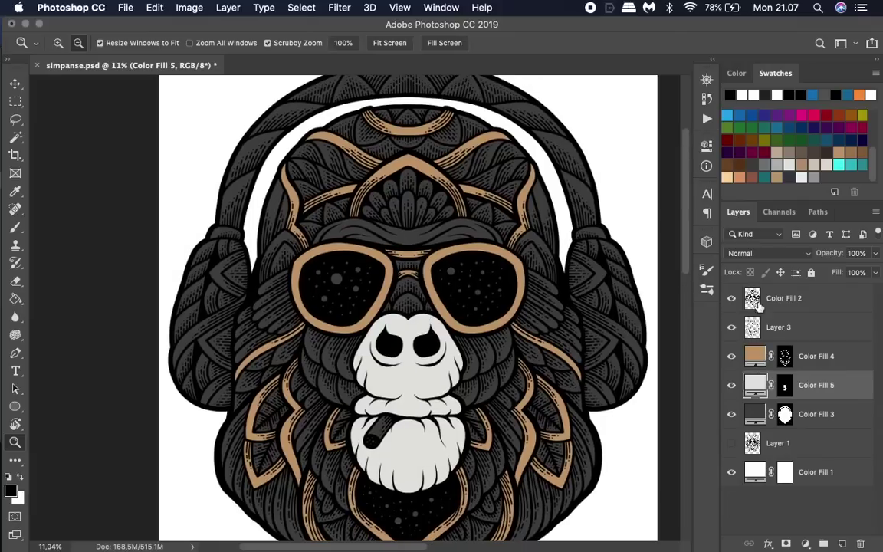
# Step: Magic Wand both eyebrows, expand the selection, and fill it into Color Fill 5's mask
pyautogui.click(783, 298)
pyautogui.press('w')
pyautogui.click(445, 243)
pyautogui.click(301, 7)
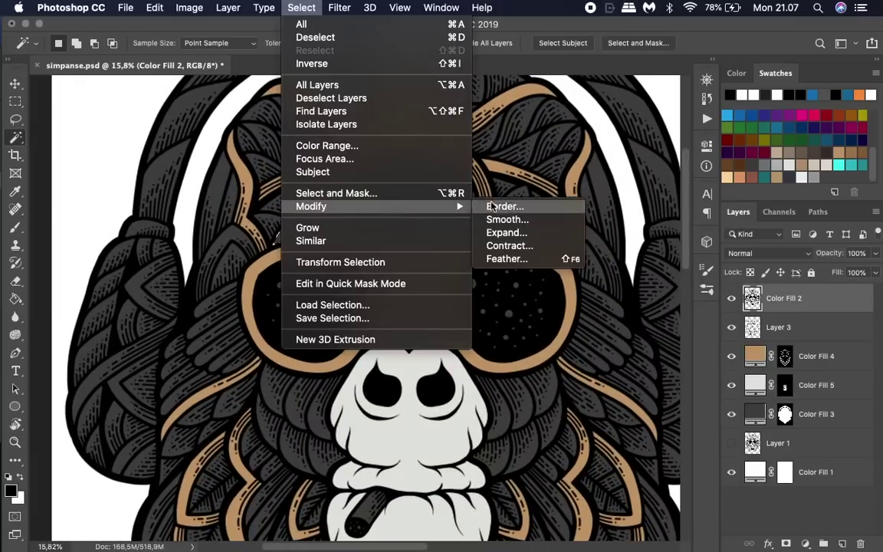
pyautogui.click(519, 231)
pyautogui.click(512, 255)
pyautogui.click(785, 385)
pyautogui.press('x')
pyautogui.hotkey('alt', 'BackSpace')
# Step: Change Color Fill 5's colour to light grey #b5b5b5
pyautogui.press('z')
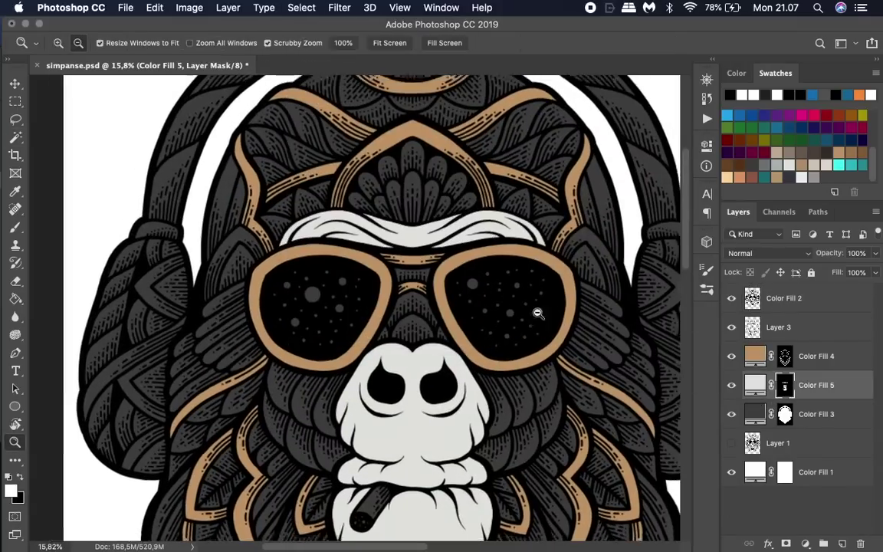
pyautogui.moveTo(539, 311); pyautogui.dragTo(504, 342)
pyautogui.moveTo(496, 225); pyautogui.dragTo(554, 362)
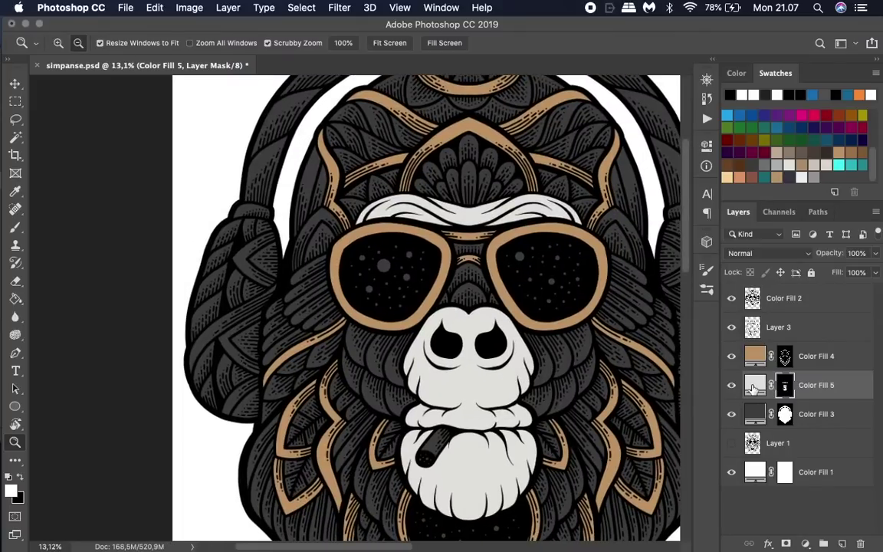
pyautogui.doubleClick(754, 387)
pyautogui.click(851, 123)
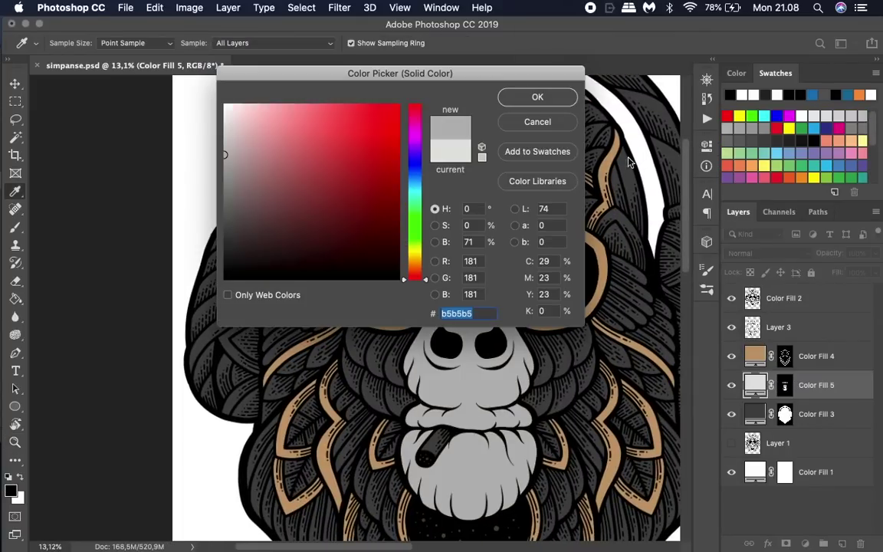
pyautogui.press('Return')
pyautogui.press('z')
pyautogui.moveTo(483, 323)
pyautogui.mouseDown()
pyautogui.moveTo(443, 323)
pyautogui.moveTo(520, 361)
pyautogui.mouseUp()
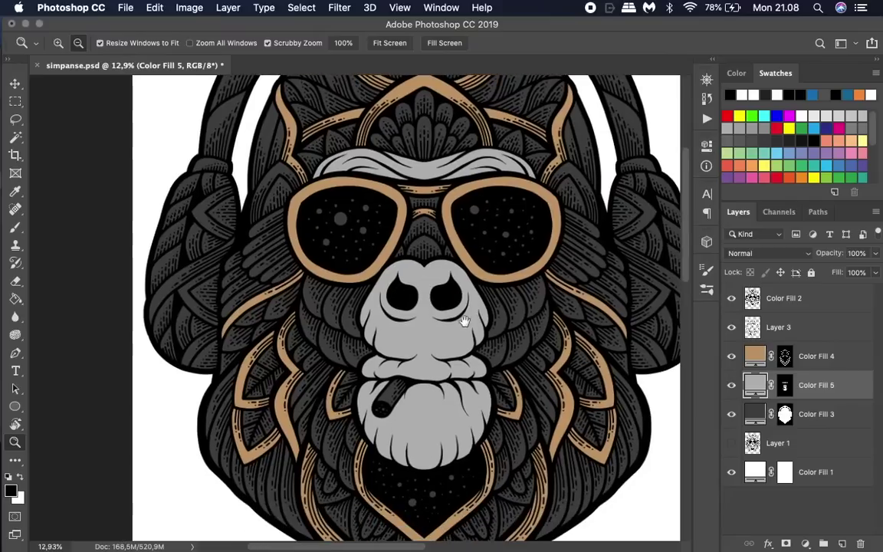
# Step: Magic Wand the cheek fur beside the muzzle and save the document
pyautogui.press('w')
pyautogui.click(790, 298)
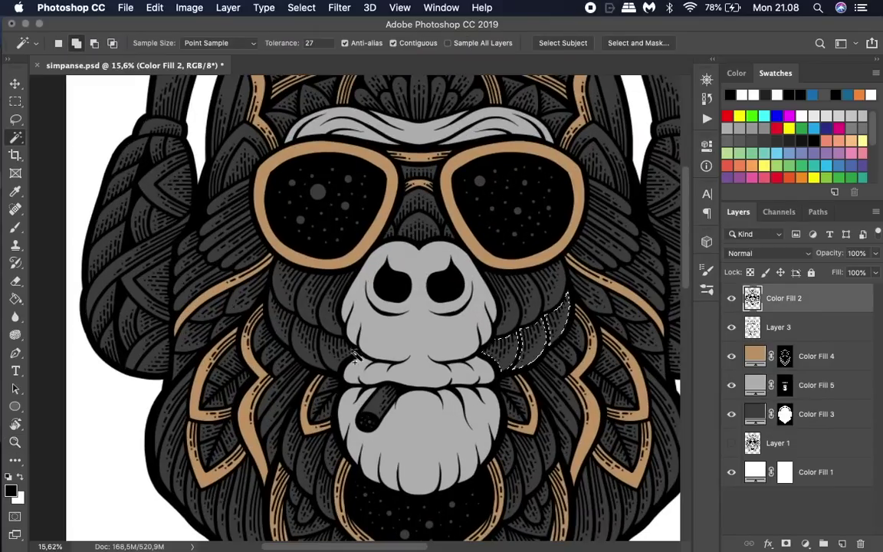
pyautogui.click(313, 307)
pyautogui.press('z')
pyautogui.moveTo(467, 321); pyautogui.dragTo(427, 321)
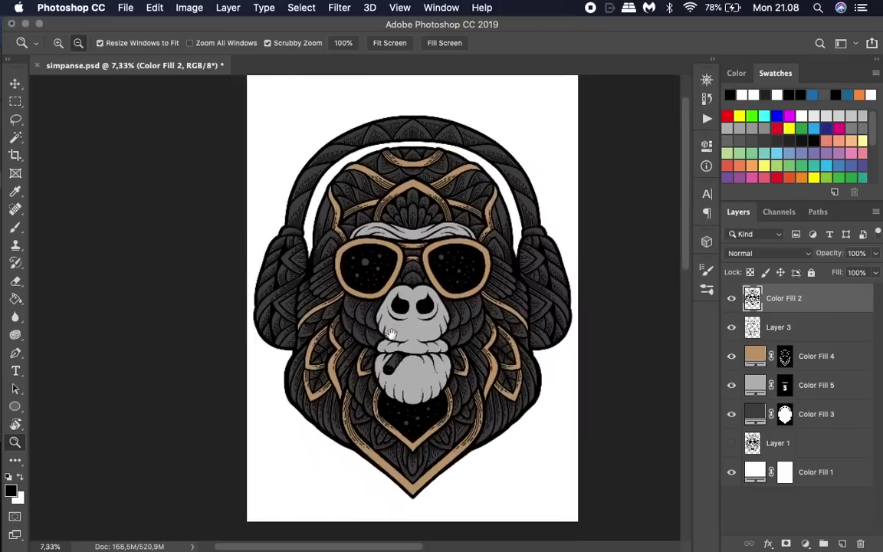
pyautogui.hotkey('ctrl', 's')
# Step: Erase the grey from the brow above the glasses on Color Fill 5's mask
pyautogui.moveTo(366, 262); pyautogui.dragTo(410, 262)
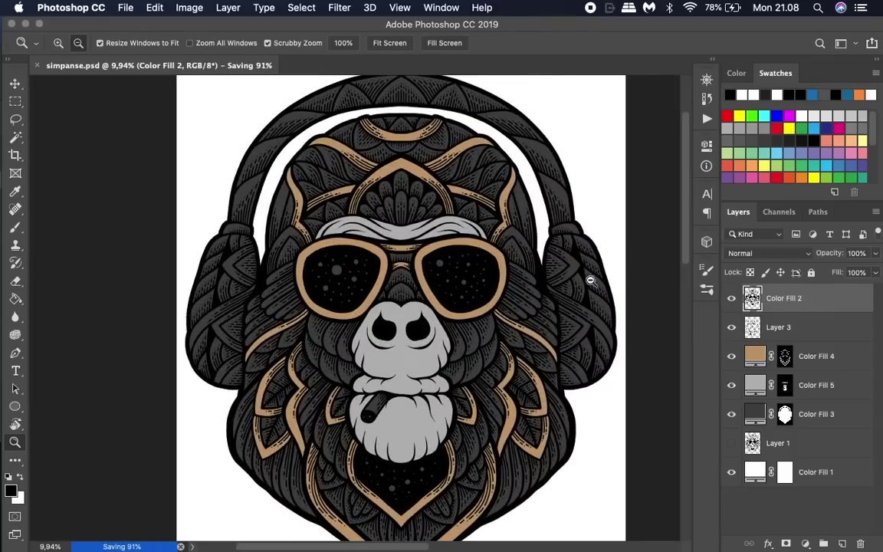
pyautogui.click(784, 385)
pyautogui.moveTo(362, 240); pyautogui.dragTo(398, 239)
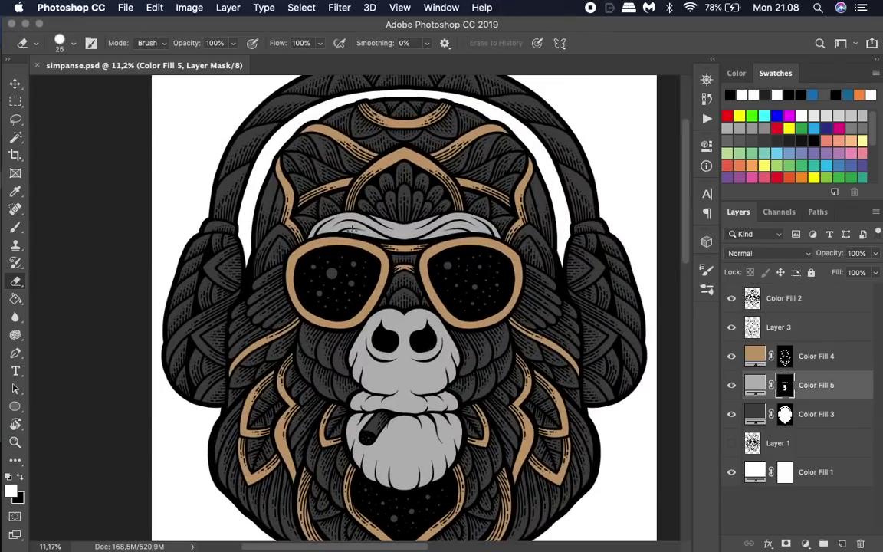
pyautogui.press('z')
pyautogui.moveTo(399, 310)
pyautogui.mouseDown()
pyautogui.moveTo(415, 315)
pyautogui.moveTo(439, 248)
pyautogui.mouseUp()
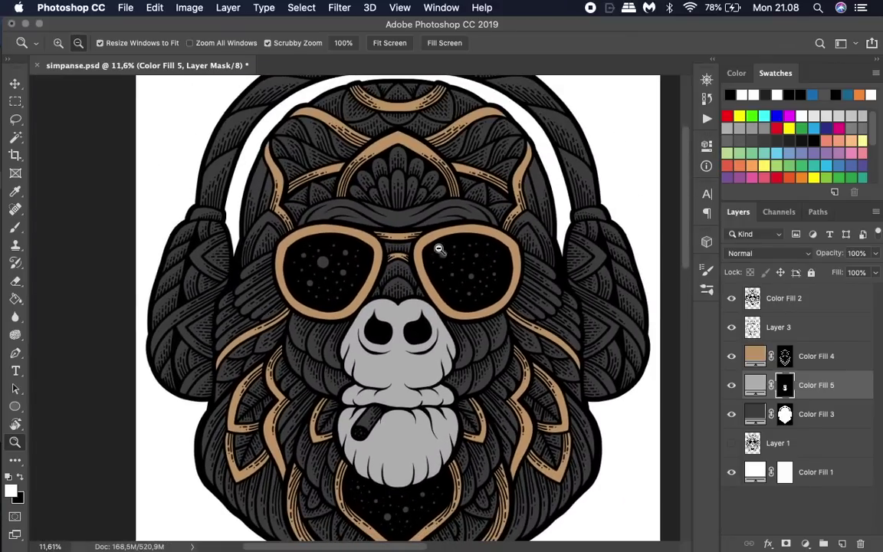
# Step: Add a grey Solid Color fill above Color Fill 3 with its mask inverted to hide it
pyautogui.click(742, 415)
pyautogui.click(805, 544)
pyautogui.click(797, 278)
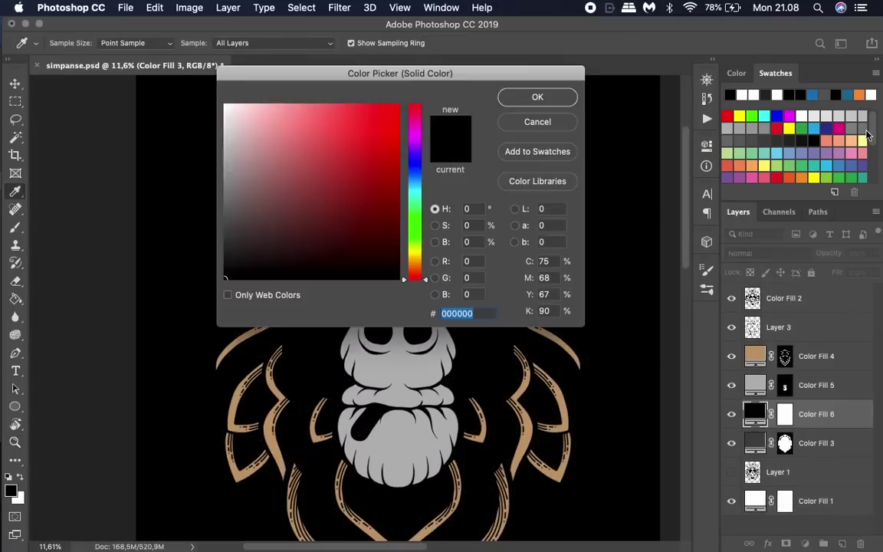
pyautogui.click(728, 129)
pyautogui.click(538, 97)
pyautogui.hotkey('ctrl', 'i')
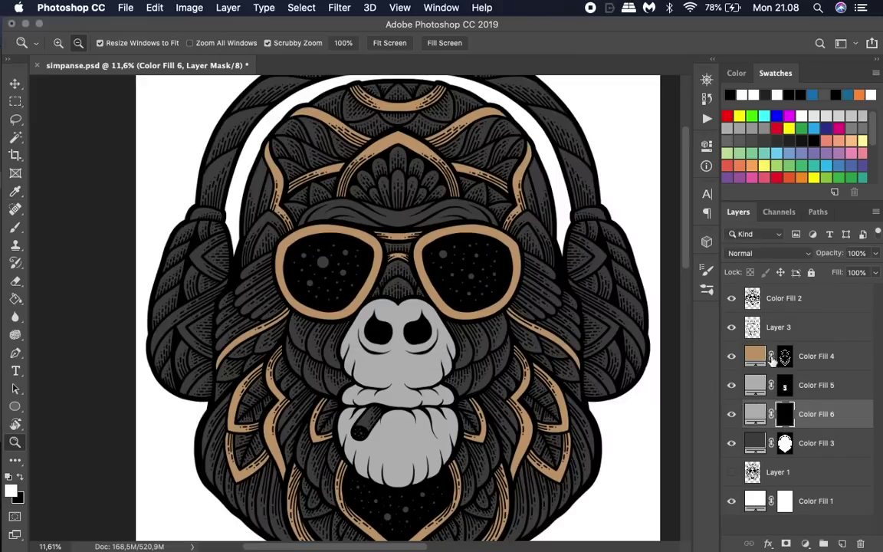
# Step: Set the muzzle's Color Fill 5 to white and fit the image on screen
pyautogui.hotkey('alt', ']')
pyautogui.doubleClick(756, 384)
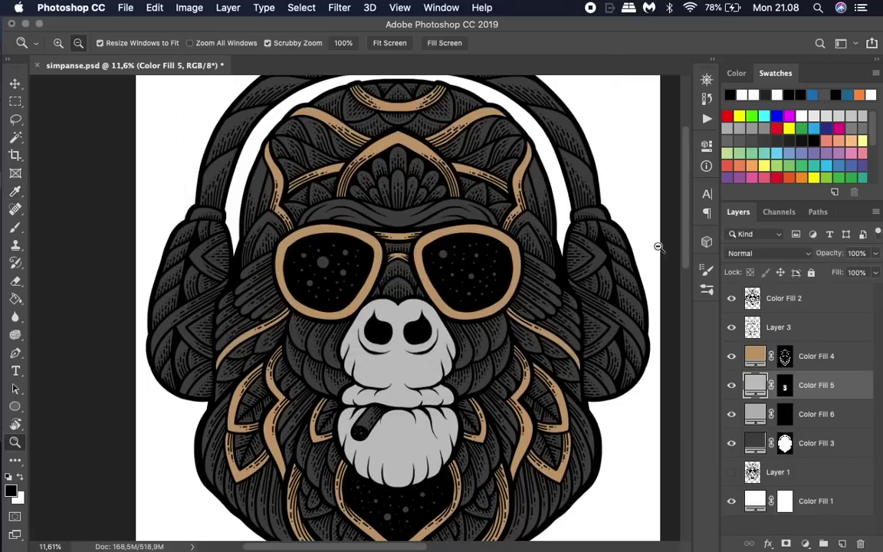
pyautogui.click(742, 95)
pyautogui.press('Return')
pyautogui.press('z')
pyautogui.hotkey('ctrl', '0')
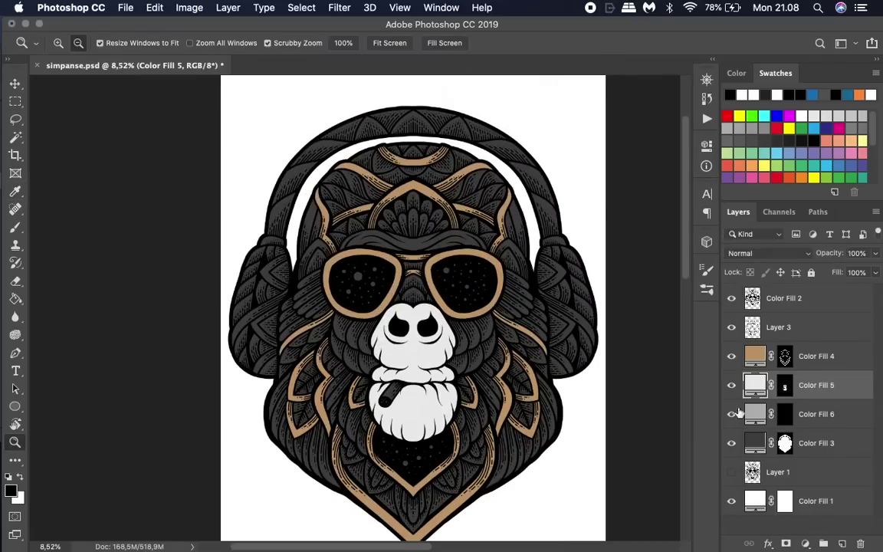
# Step: Magic Wand the cheek fur patches beside the nose and fill them into Color Fill 6's mask
pyautogui.click(757, 413)
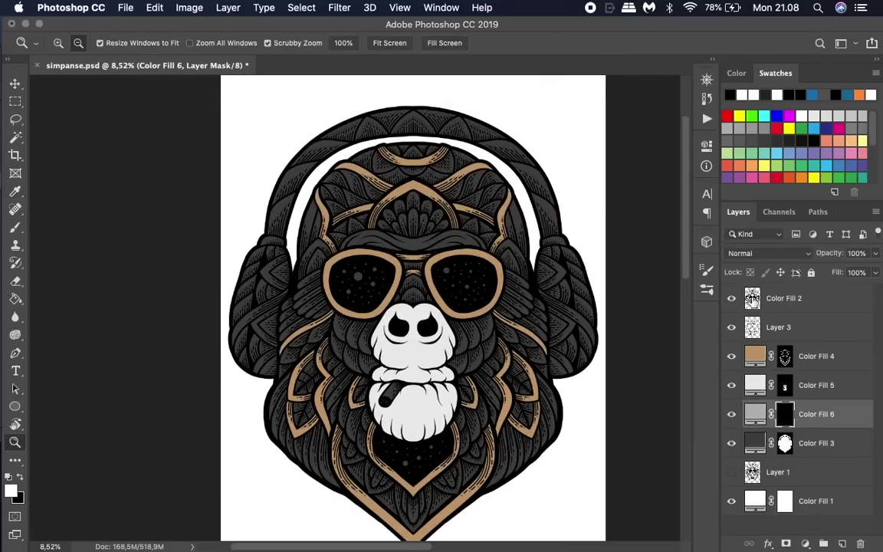
pyautogui.click(784, 298)
pyautogui.scroll(2, 348, 353)
pyautogui.press('w')
pyautogui.click(366, 331)
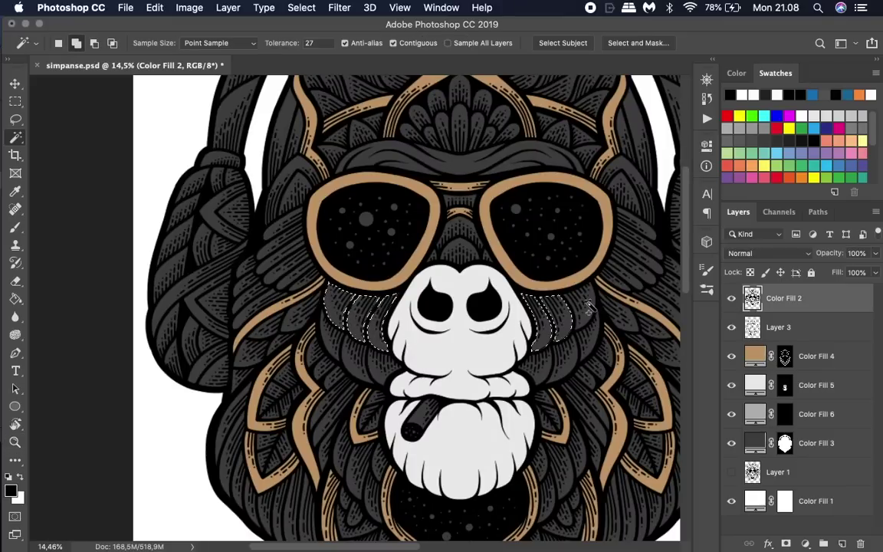
pyautogui.click(301, 7)
pyautogui.press('Escape')
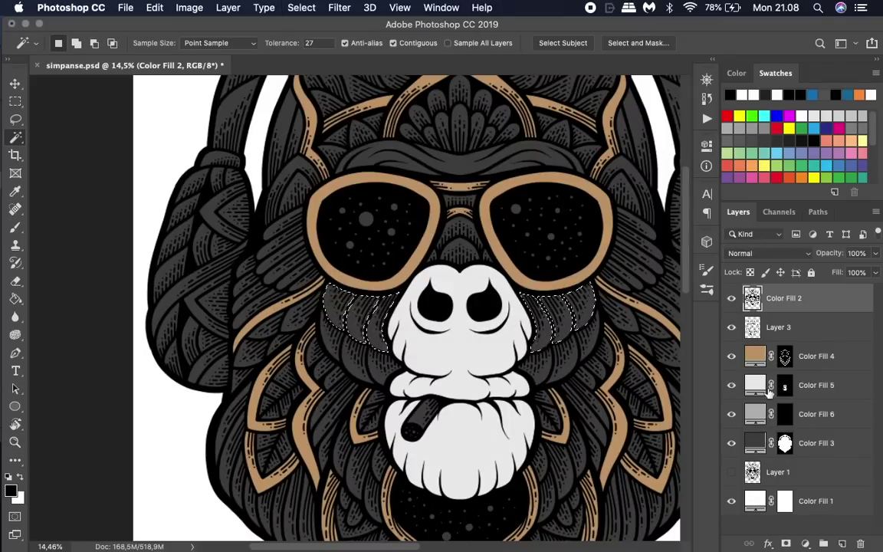
pyautogui.click(782, 414)
pyautogui.hotkey('alt', 'BackSpace')
pyautogui.scroll(-3, 490, 306)
# Step: Set the cheek fill's colour to grey #b5b5b5
pyautogui.doubleClick(756, 414)
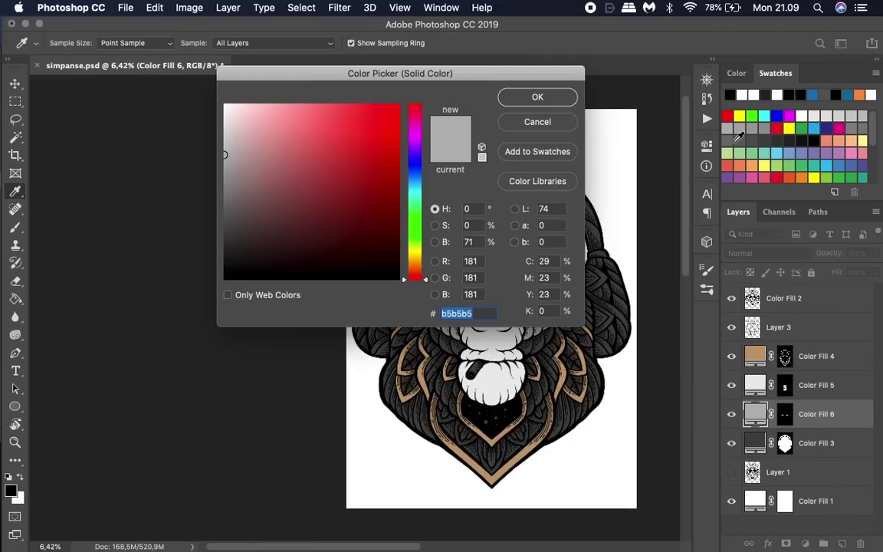
pyautogui.click(541, 123)
pyautogui.press('z')
pyautogui.moveTo(488, 197); pyautogui.dragTo(487, 198)
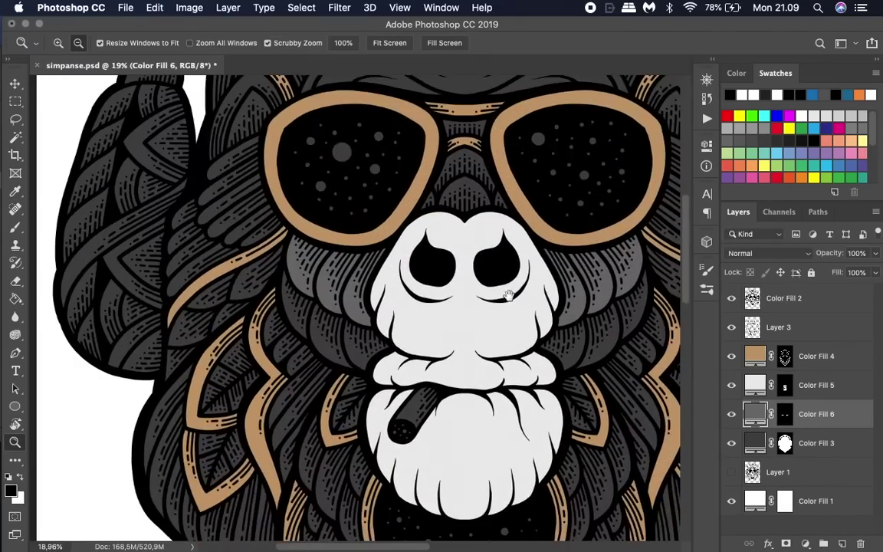
pyautogui.hotkey('alt', '.')
# Step: Add the expanded fur patch between the lenses to Color Fill 6's grey mask
pyautogui.press('w')
pyautogui.scroll(3, 424, 256)
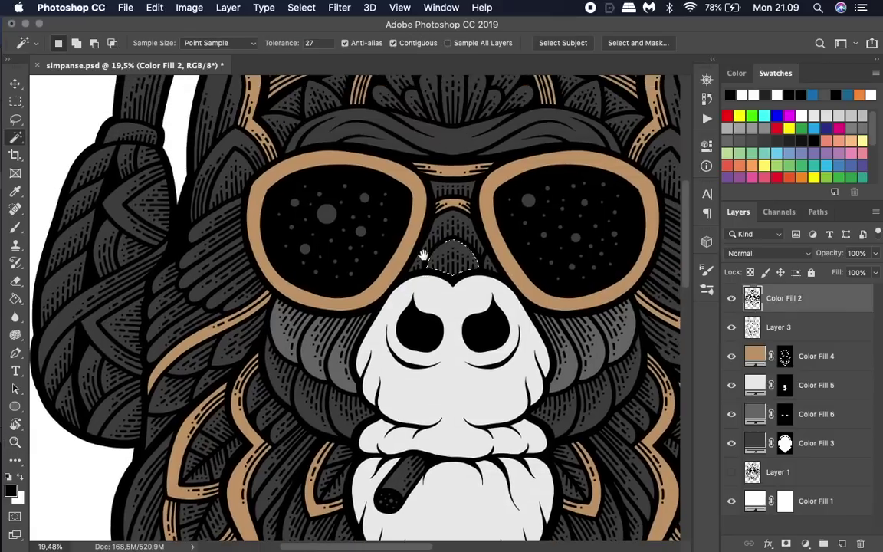
pyautogui.click(302, 8)
pyautogui.click(532, 173)
pyautogui.press('Return')
pyautogui.click(788, 415)
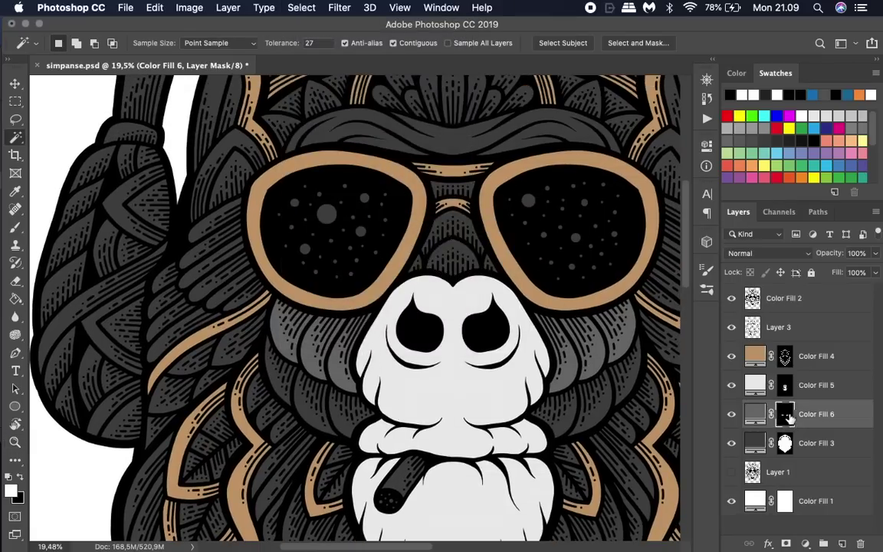
pyautogui.press('z')
pyautogui.moveTo(513, 351); pyautogui.dragTo(358, 291)
# Step: Add the expanded fur patch beside the right lens to the grey mask
pyautogui.click(756, 301)
pyautogui.press('w')
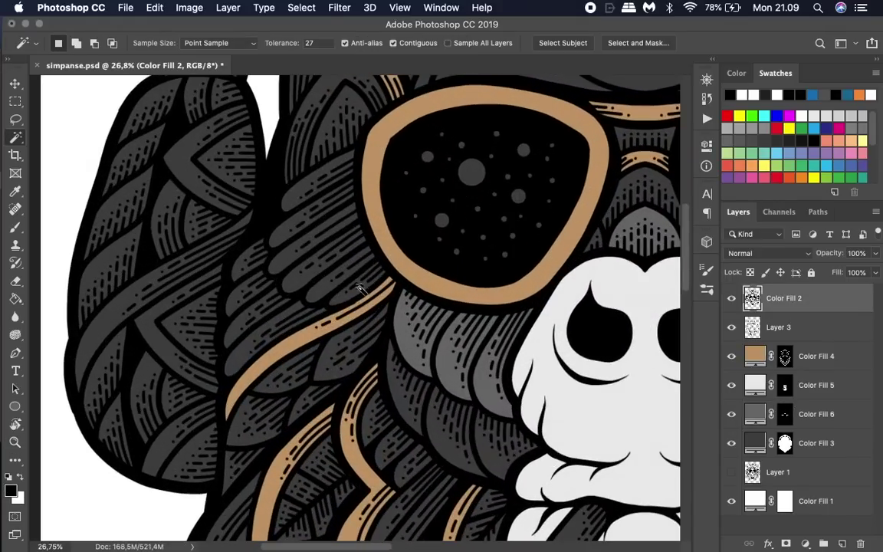
pyautogui.hscroll(10, 322, 217)
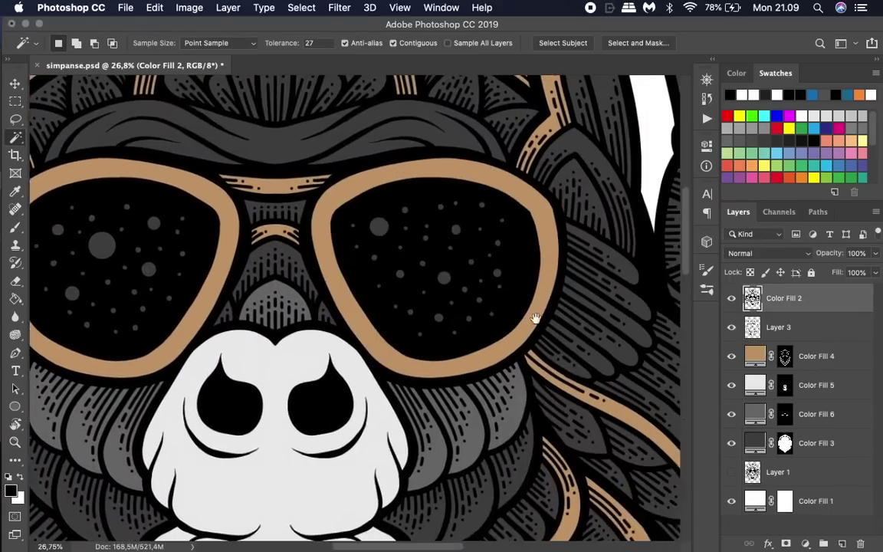
pyautogui.click(301, 7)
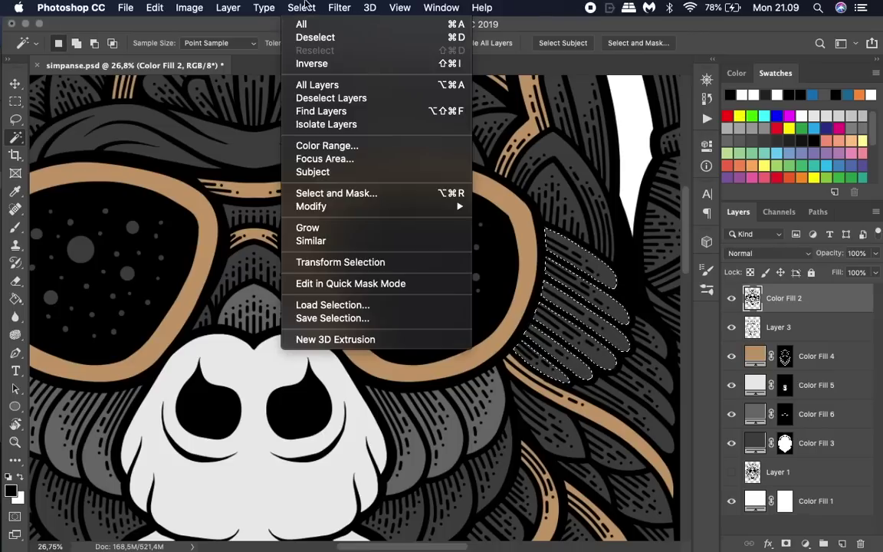
pyautogui.click(506, 232)
pyautogui.press('Return')
pyautogui.click(785, 414)
pyautogui.press('z')
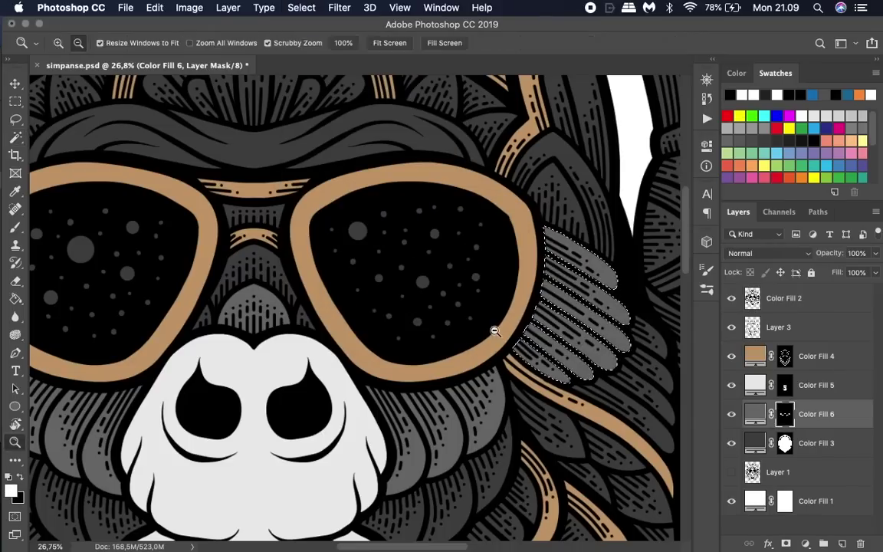
pyautogui.moveTo(493, 331)
pyautogui.mouseDown()
pyautogui.moveTo(462, 331)
pyautogui.moveTo(452, 397)
pyautogui.moveTo(429, 420)
pyautogui.moveTo(397, 348)
pyautogui.mouseUp()
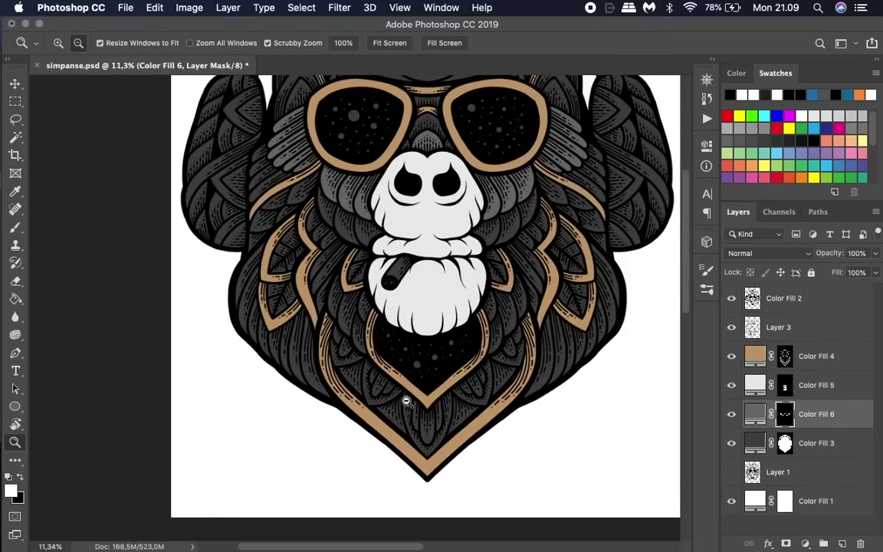
pyautogui.moveTo(406, 400)
pyautogui.mouseDown()
pyautogui.moveTo(430, 385)
pyautogui.moveTo(433, 421)
pyautogui.mouseUp()
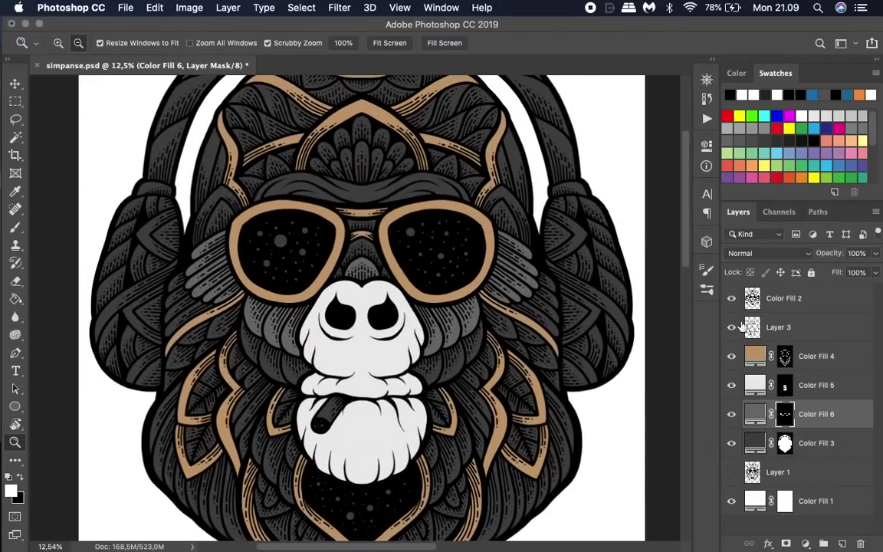
# Step: Add the expanded fur patches around the mouth to the grey mask
pyautogui.click(778, 298)
pyautogui.press('w')
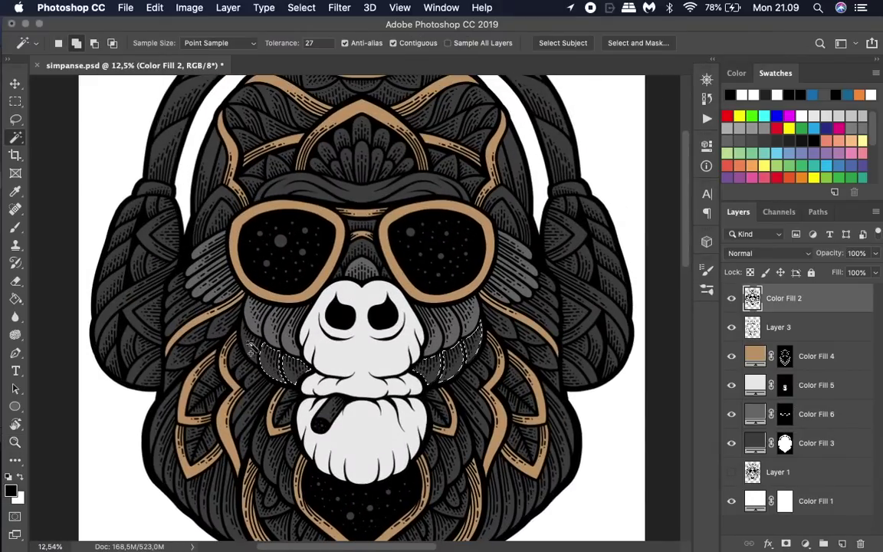
pyautogui.click(340, 7)
pyautogui.click(532, 231)
pyautogui.press('Return')
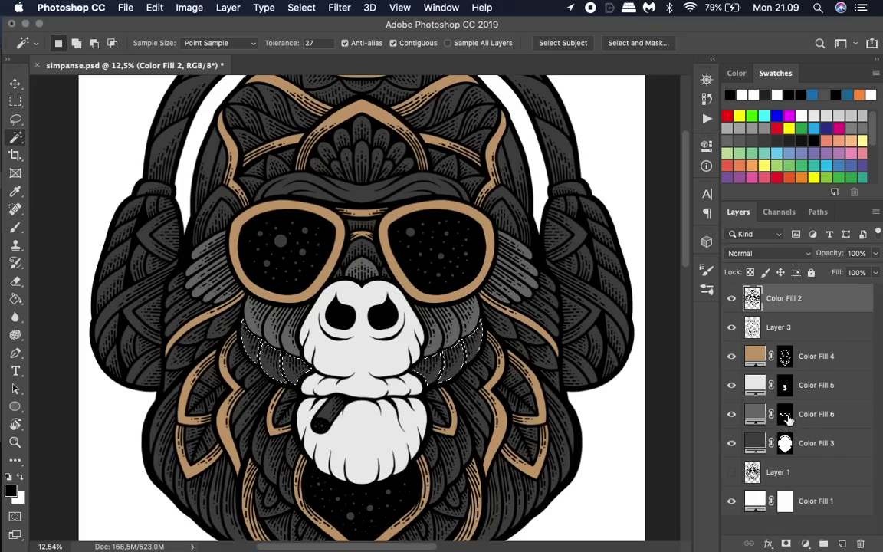
pyautogui.click(785, 414)
pyautogui.press('z')
pyautogui.moveTo(460, 366)
pyautogui.mouseDown()
pyautogui.moveTo(420, 366)
pyautogui.moveTo(447, 211)
pyautogui.moveTo(456, 211)
pyautogui.mouseUp()
# Step: Select and expand the fan-shaped forehead tuft, targeting the muzzle fill's mask
pyautogui.press('w')
pyautogui.hotkey('alt', '.')
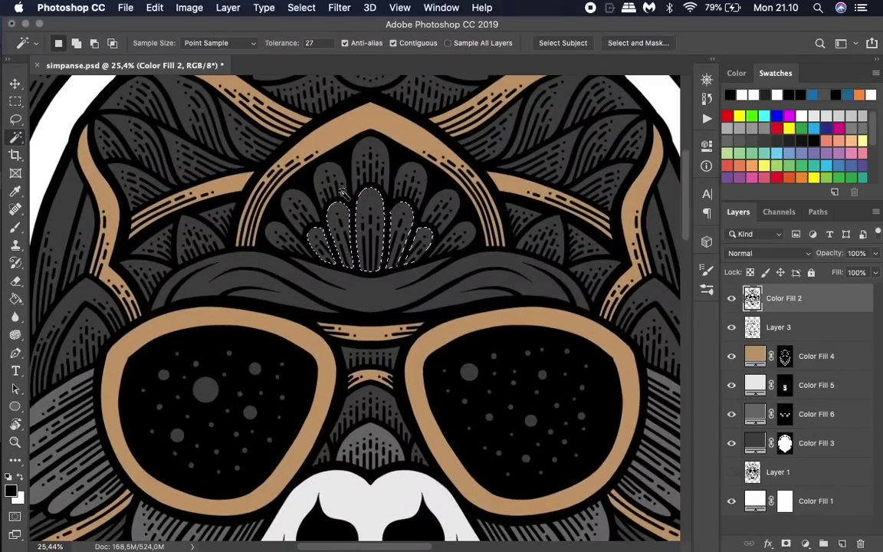
pyautogui.click(302, 7)
pyautogui.click(517, 233)
pyautogui.click(514, 255)
pyautogui.click(785, 387)
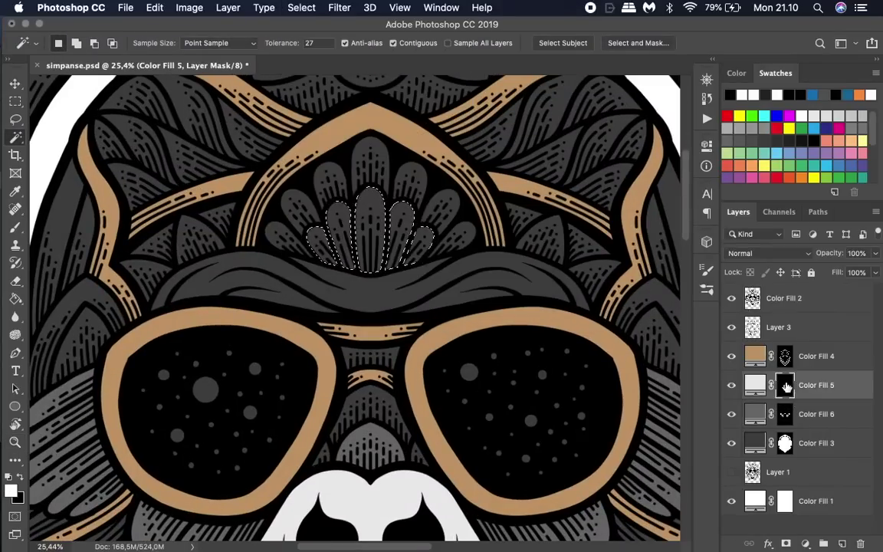
pyautogui.press('z')
pyautogui.moveTo(569, 358); pyautogui.dragTo(553, 325)
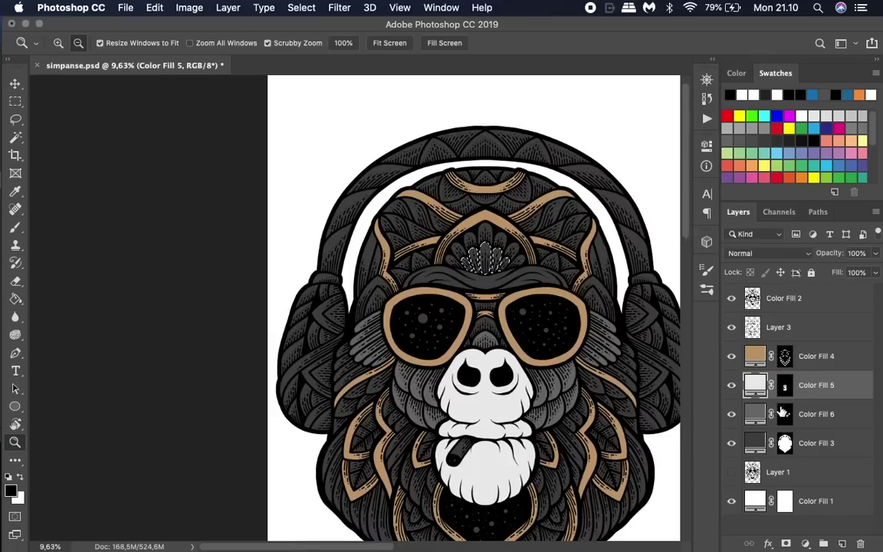
# Step: Magic Wand the chevron shapes on both headphone pads
pyautogui.click(784, 414)
pyautogui.press('x')
pyautogui.moveTo(514, 279)
pyautogui.mouseDown()
pyautogui.moveTo(516, 315)
pyautogui.moveTo(541, 292)
pyautogui.mouseUp()
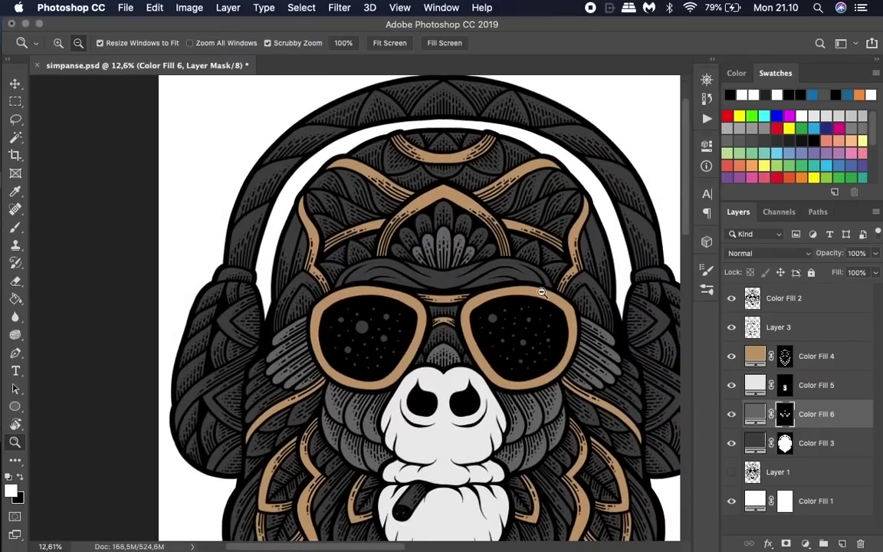
pyautogui.click(738, 305)
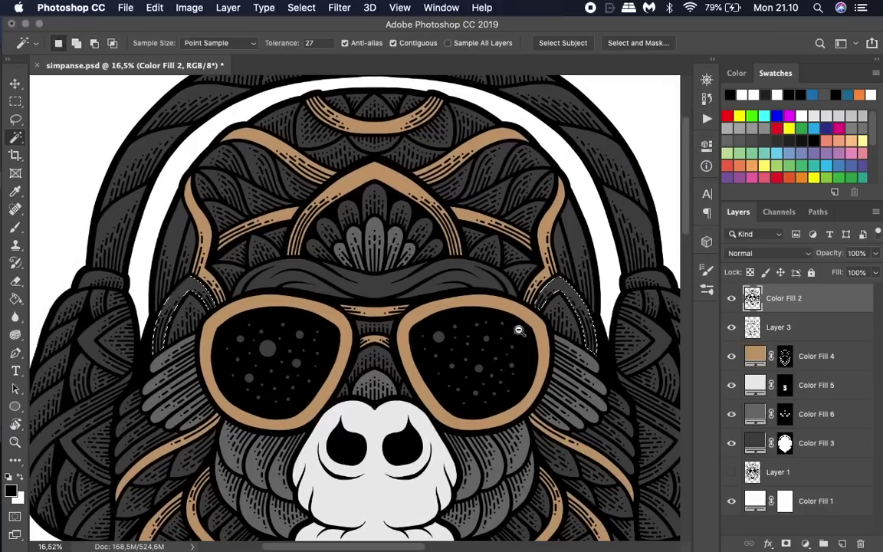
pyautogui.moveTo(552, 350)
pyautogui.mouseDown()
pyautogui.moveTo(522, 350)
pyautogui.moveTo(537, 349)
pyautogui.mouseUp()
pyautogui.press('w')
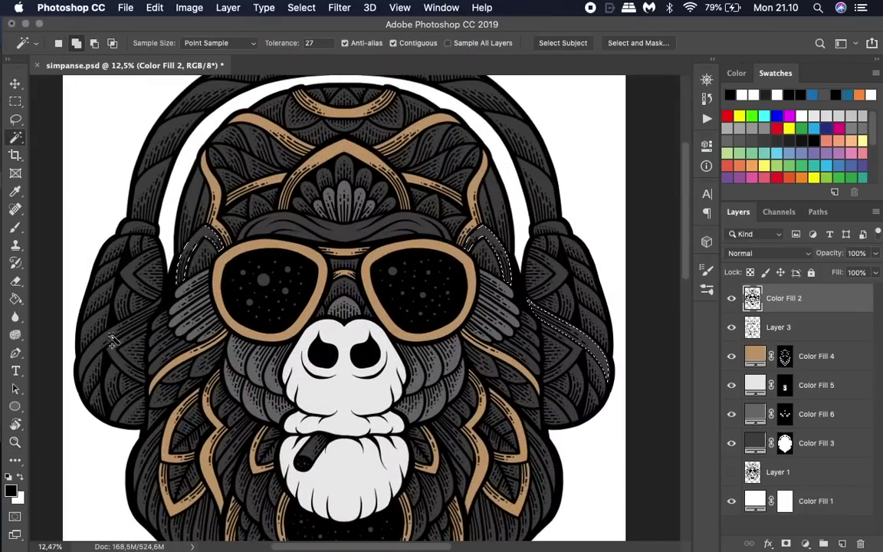
pyautogui.click(304, 8)
pyautogui.click(499, 232)
pyautogui.click(512, 255)
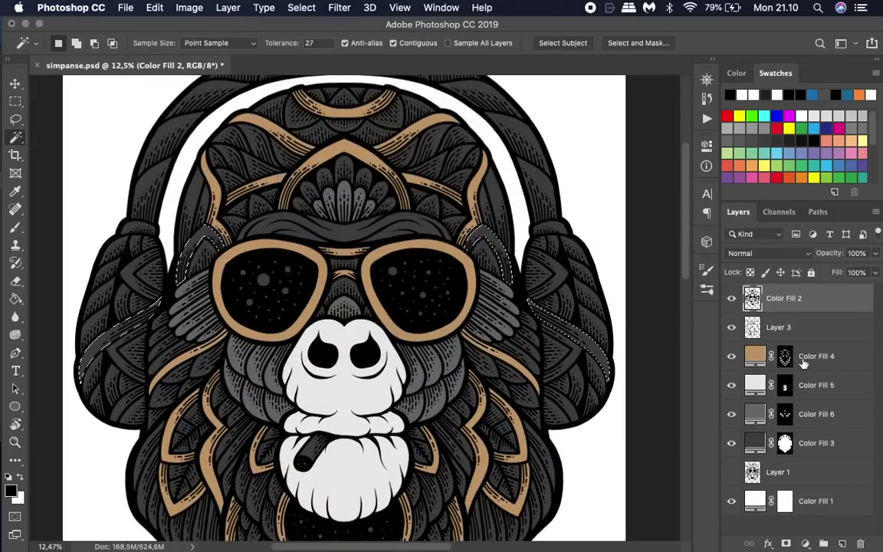
pyautogui.click(759, 363)
pyautogui.press('z')
pyautogui.moveTo(383, 345)
pyautogui.mouseDown()
pyautogui.moveTo(353, 345)
pyautogui.moveTo(374, 286)
pyautogui.mouseUp()
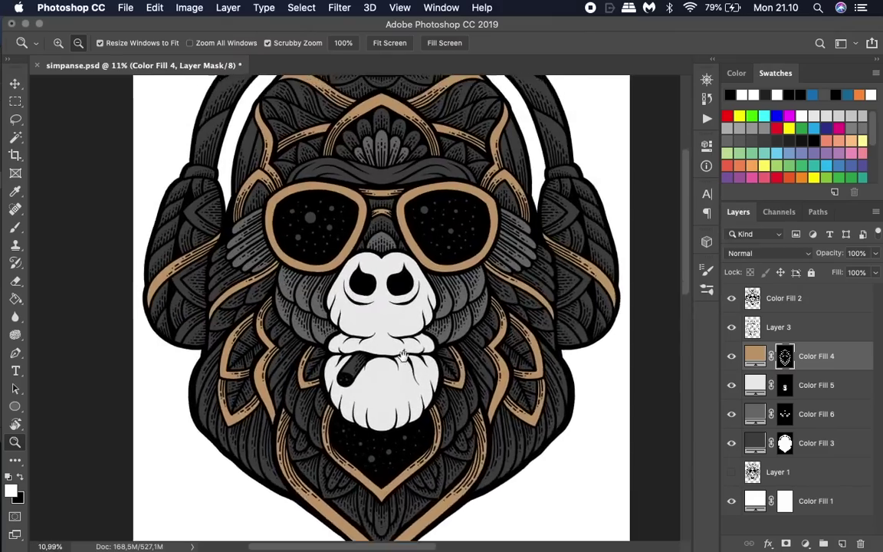
# Step: Expand the chevron selection and fill it into Color Fill 4's mask to make them tan
pyautogui.press('w')
pyautogui.hotkey('alt', '.')
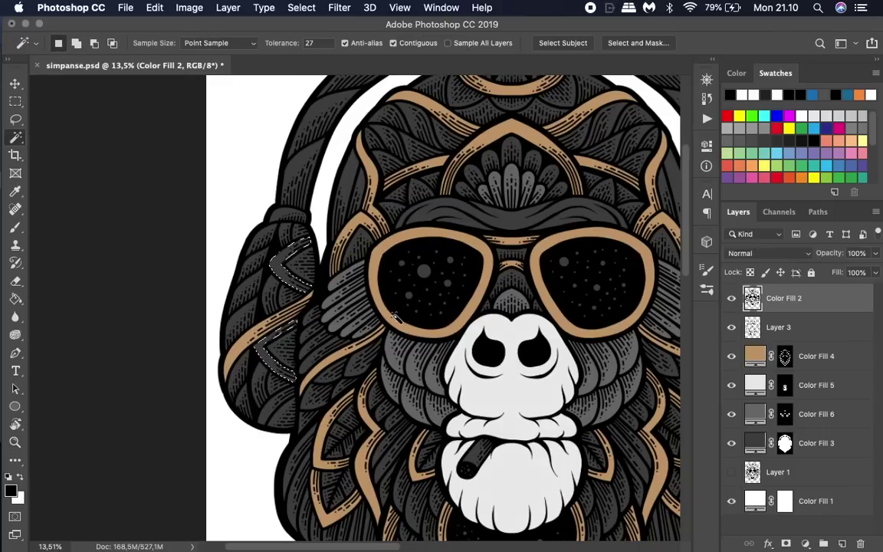
pyautogui.hscroll(5, 394, 316)
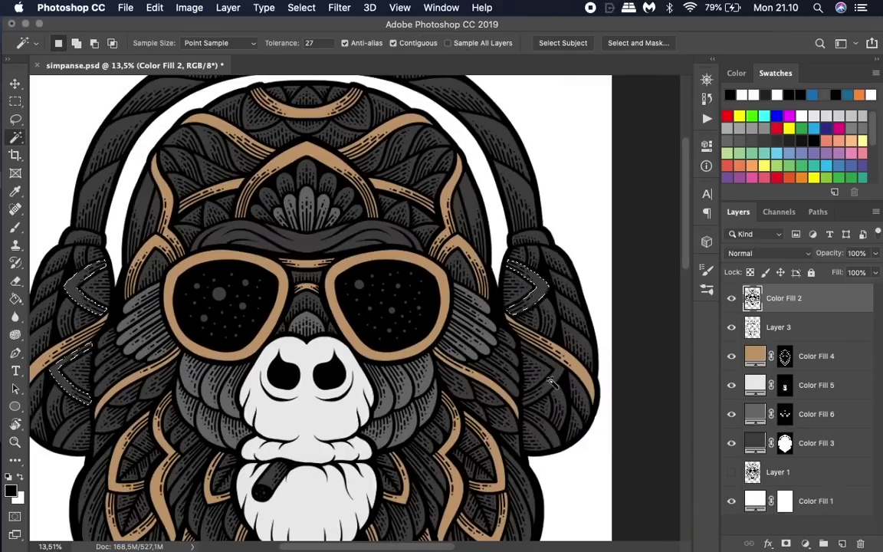
pyautogui.hscroll(-5, 547, 433)
pyautogui.click(301, 8)
pyautogui.moveTo(312, 206)
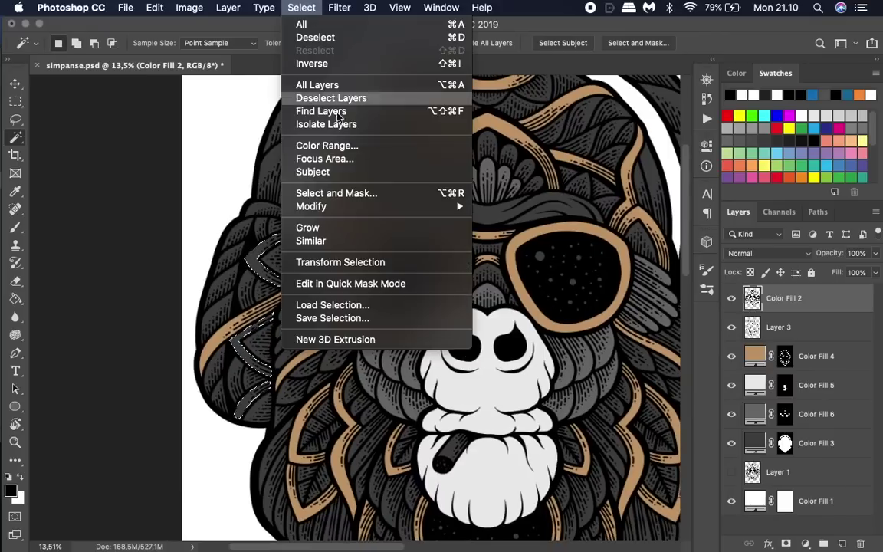
pyautogui.click(493, 233)
pyautogui.click(511, 256)
pyautogui.click(784, 355)
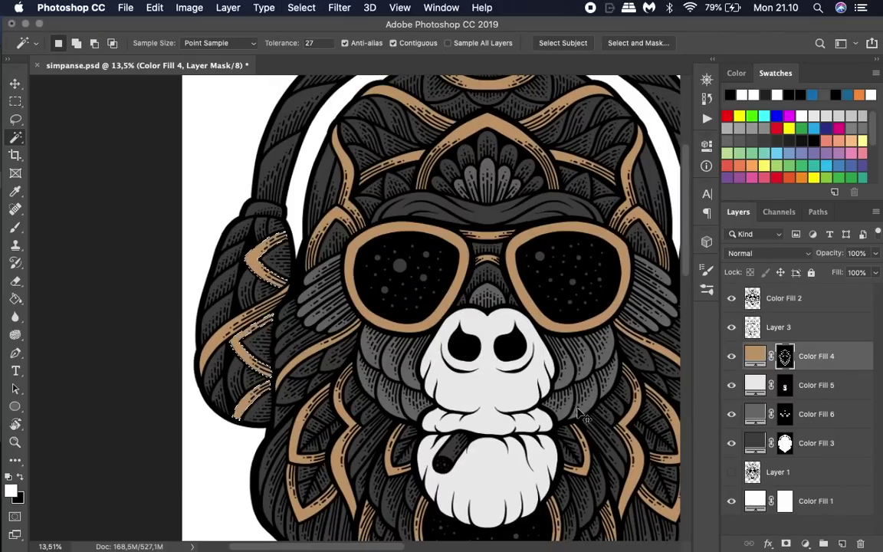
pyautogui.press('z')
pyautogui.moveTo(552, 325); pyautogui.dragTo(513, 325)
pyautogui.hscroll(1, 514, 307)
pyautogui.scroll(3, 419, 333)
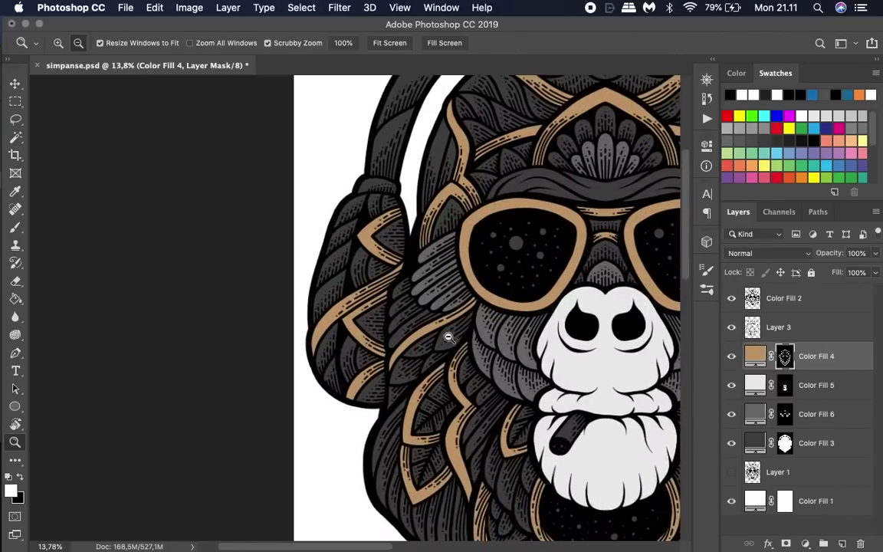
pyautogui.hscroll(2, 429, 337)
pyautogui.scroll(-1, 475, 291)
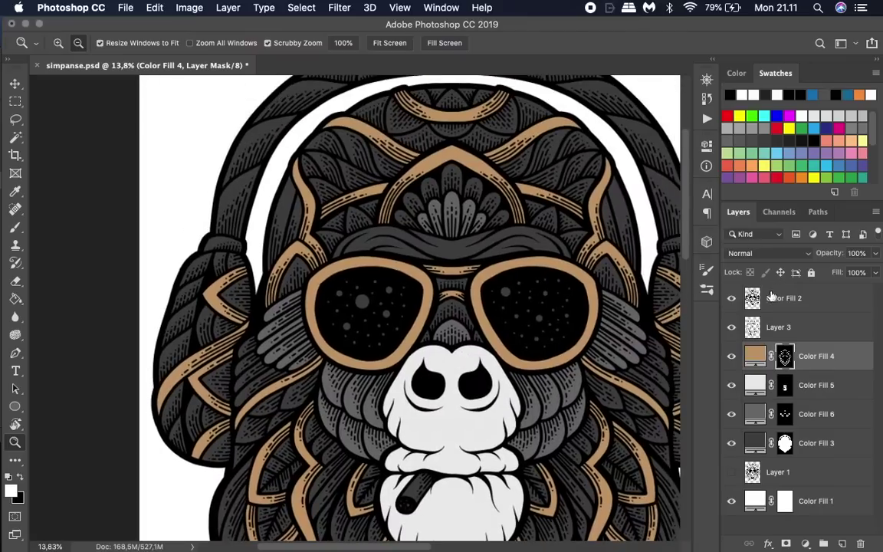
pyautogui.scroll(3, 380, 217)
pyautogui.hotkey('alt', 'shift', ']')
# Step: Magic Wand the crown patches on the line art, expand them, and target Color Fill 6's mask
pyautogui.press('w')
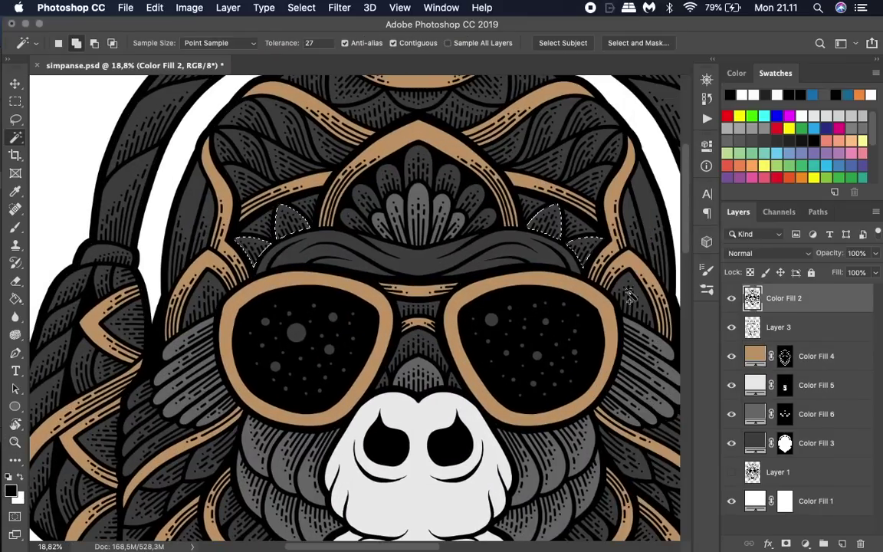
pyautogui.scroll(1, 386, 278)
pyautogui.scroll(2, 429, 253)
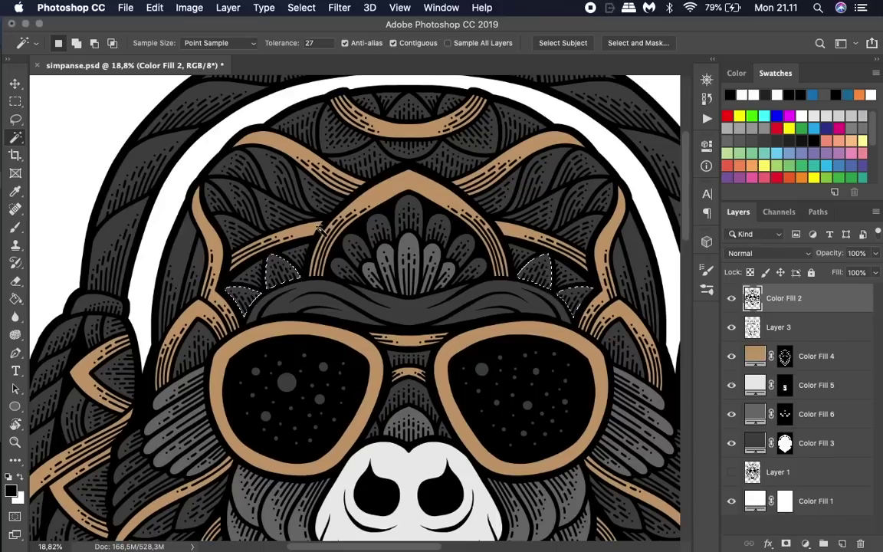
pyautogui.scroll(2, 409, 209)
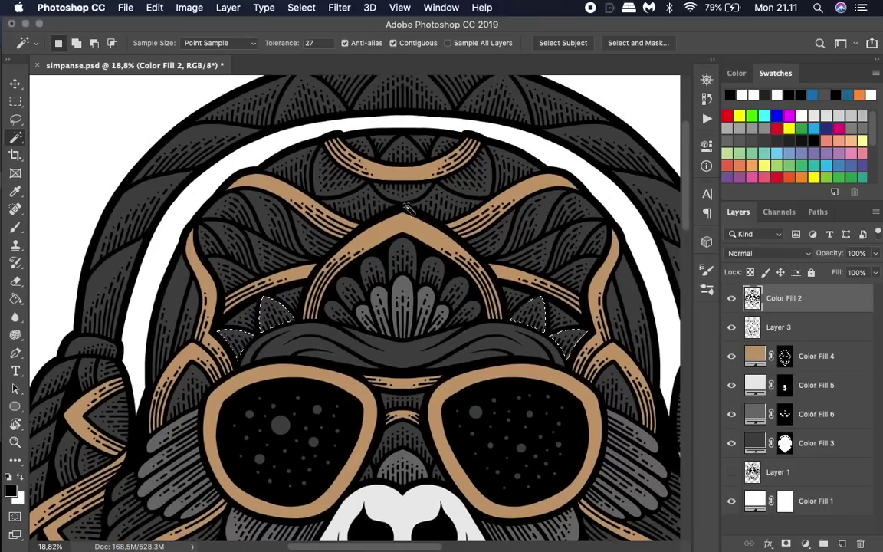
pyautogui.click(301, 8)
pyautogui.click(517, 231)
pyautogui.click(513, 254)
pyautogui.click(785, 414)
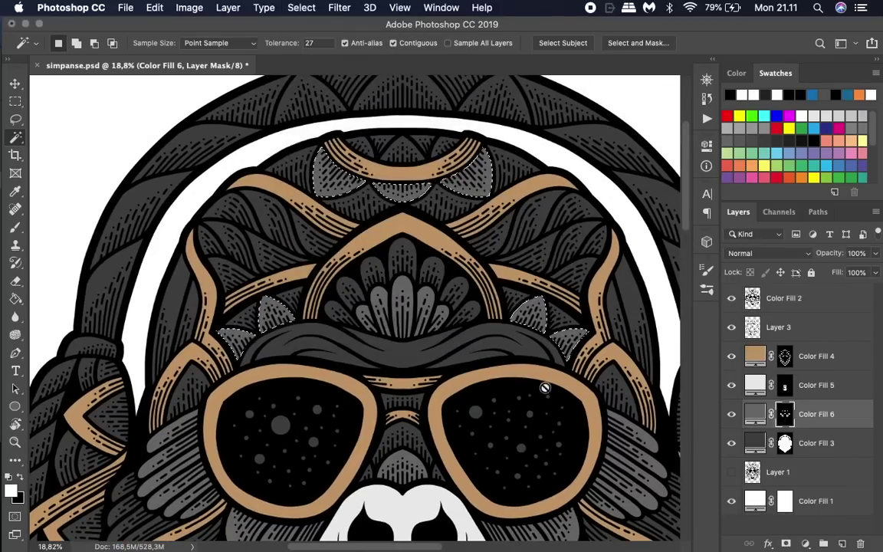
pyautogui.press('z')
pyautogui.scroll(-2, 545, 368)
pyautogui.scroll(-2, 545, 353)
pyautogui.scroll(-1, 544, 342)
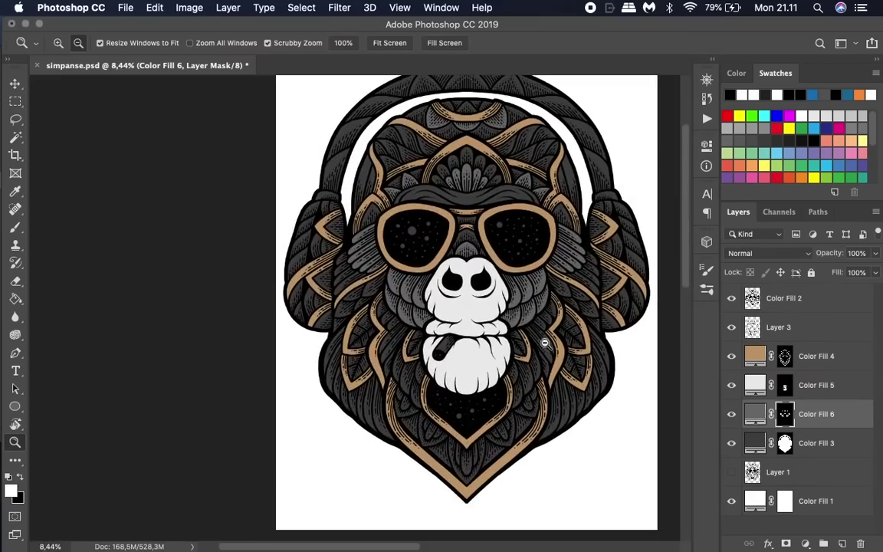
pyautogui.scroll(1, 473, 474)
pyautogui.scroll(3, 519, 408)
pyautogui.scroll(-2, 501, 379)
pyautogui.scroll(1, 375, 370)
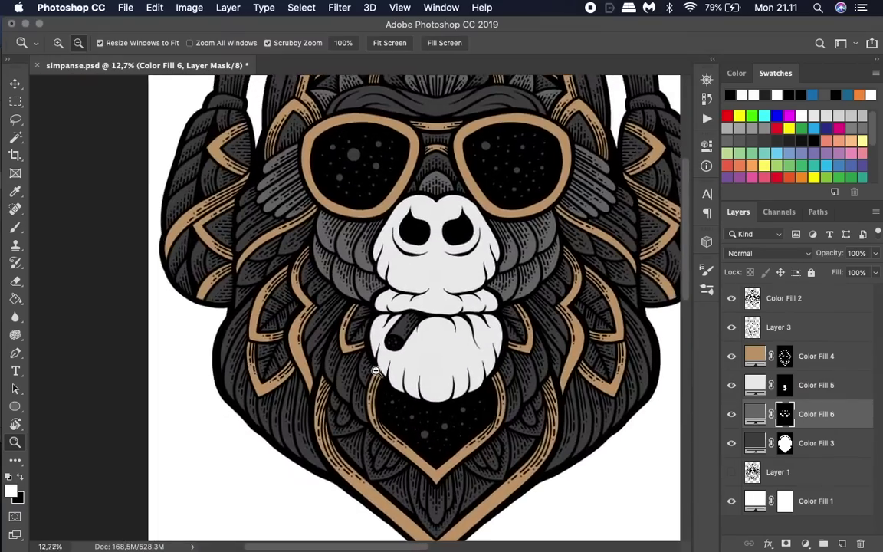
pyautogui.scroll(1, 375, 371)
pyautogui.scroll(2, 398, 414)
# Step: Select and expand the petal patches below the chin chevron for Color Fill 6's mask
pyautogui.press('w')
pyautogui.scroll(1, 457, 407)
pyautogui.hotkey('alt', '.')
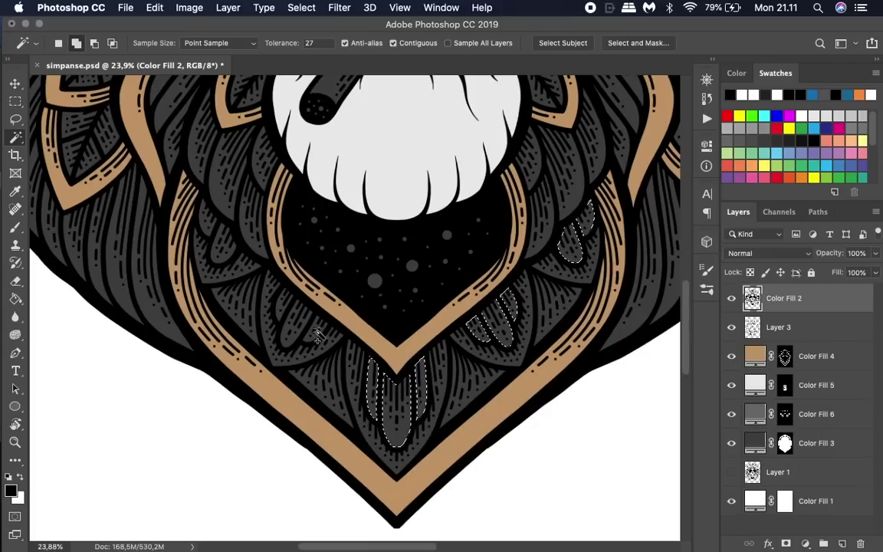
pyautogui.press('z')
pyautogui.scroll(-3, 261, 237)
pyautogui.click(301, 7)
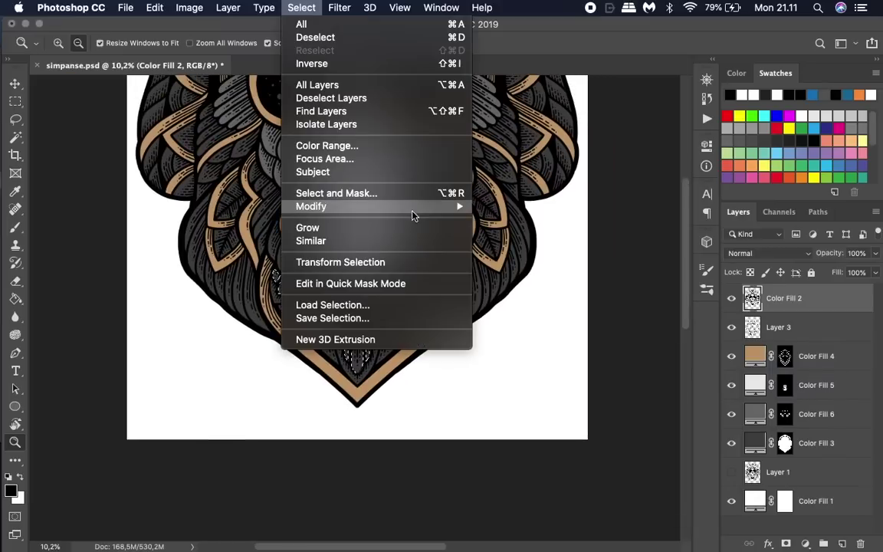
pyautogui.click(512, 231)
pyautogui.click(518, 257)
pyautogui.click(784, 356)
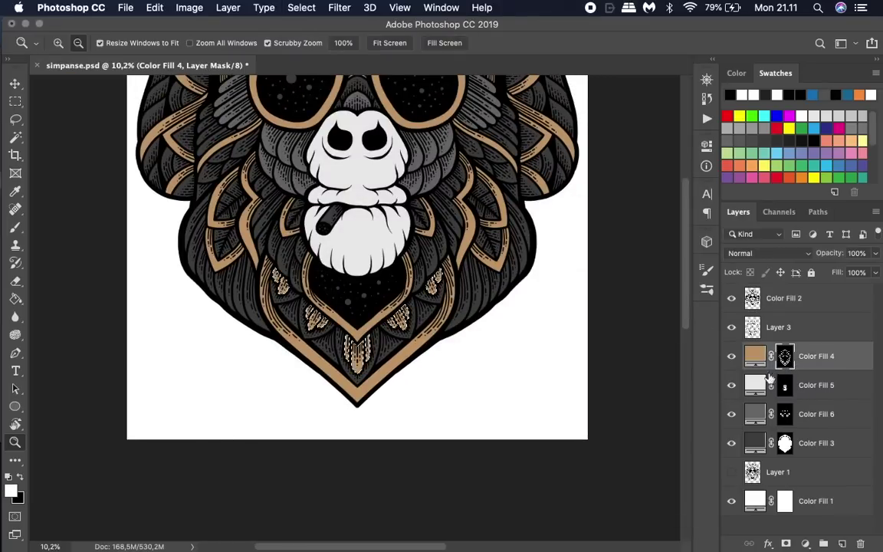
pyautogui.moveTo(786, 418); pyautogui.dragTo(776, 418)
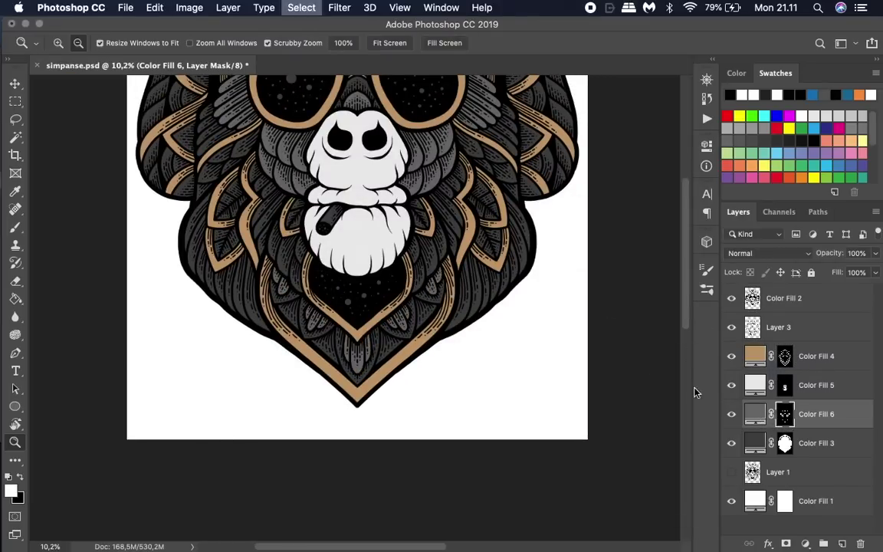
# Step: Select the lower fur pieces on the line art and expand them by 5 px for Color Fill 6's mask
pyautogui.scroll(-2, 414, 282)
pyautogui.scroll(5, 335, 260)
pyautogui.press('w')
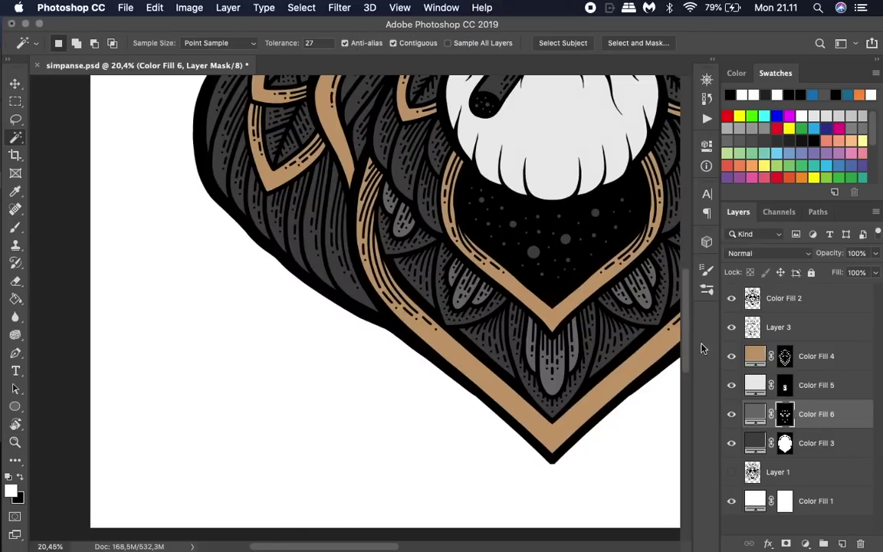
pyautogui.hotkey('alt', '.')
pyautogui.scroll(3, 248, 228)
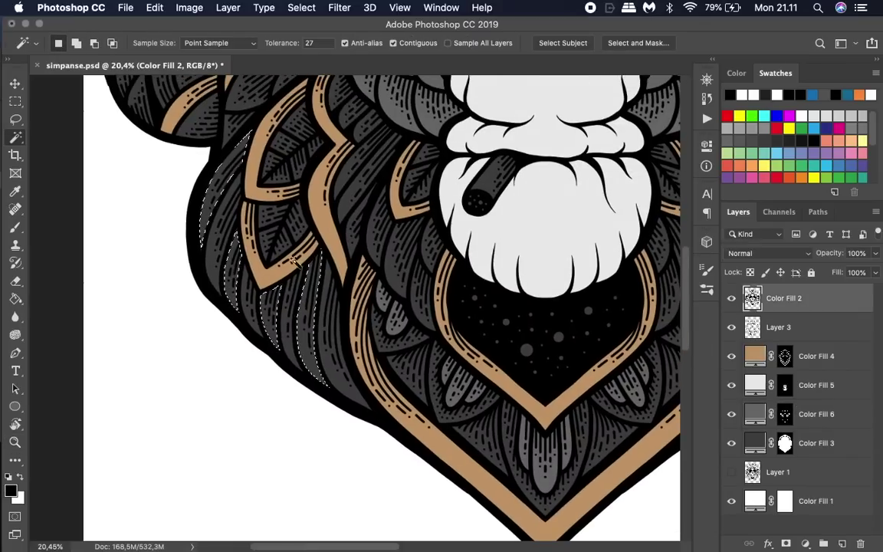
pyautogui.hscroll(10, 393, 307)
pyautogui.press('z')
pyautogui.moveTo(520, 215); pyautogui.dragTo(404, 277)
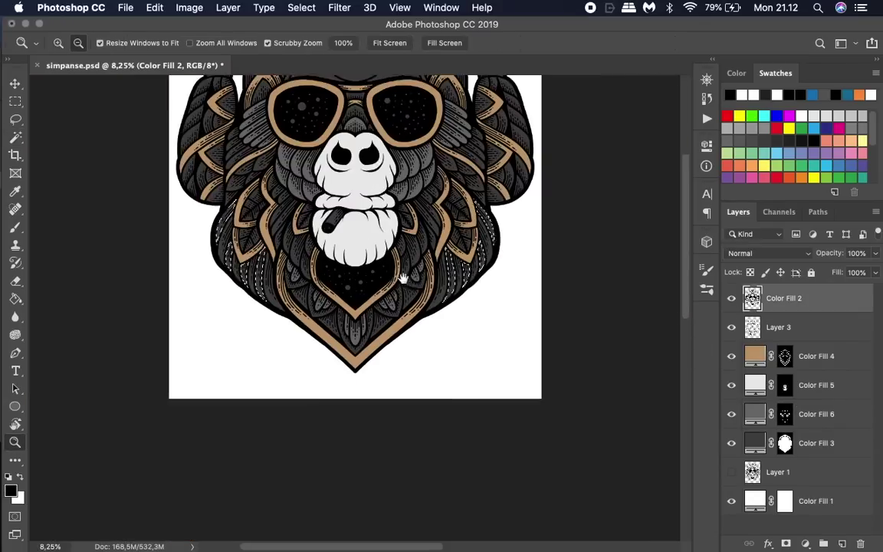
pyautogui.click(301, 8)
pyautogui.click(315, 205)
pyautogui.click(561, 235)
pyautogui.press('Return')
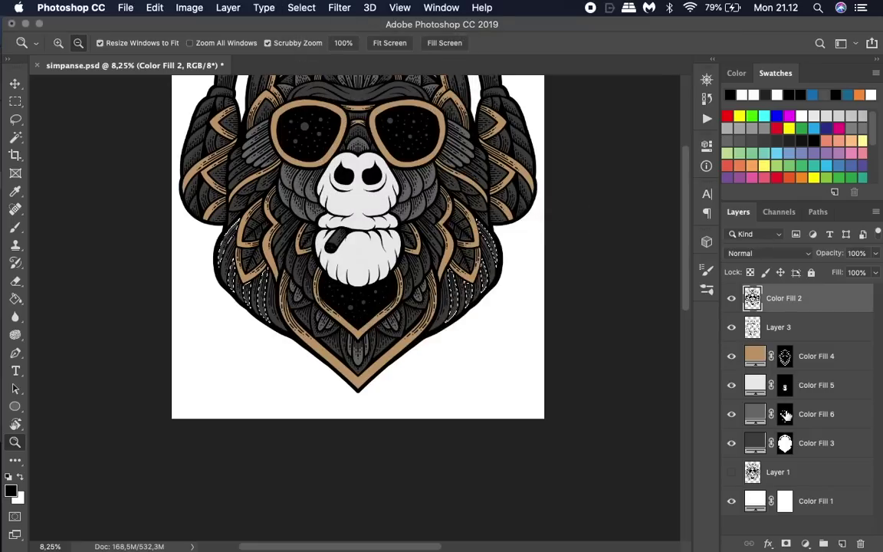
pyautogui.click(746, 415)
pyautogui.moveTo(399, 299)
pyautogui.mouseDown()
pyautogui.moveTo(404, 325)
pyautogui.moveTo(218, 353)
pyautogui.moveTo(234, 201)
pyautogui.mouseUp()
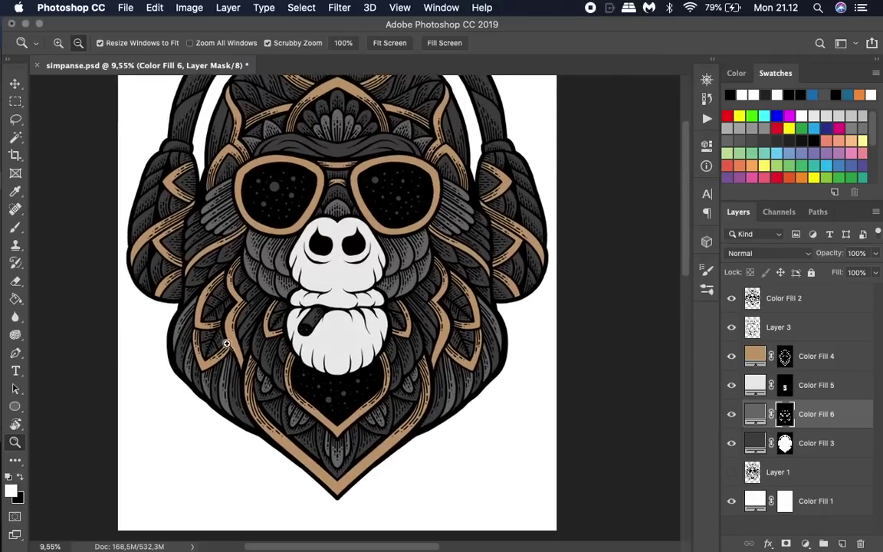
# Step: Expand a selection of the headphone strands and reveal gray in them on Color Fill 6's mask
pyautogui.hotkey('alt', '.')
pyautogui.press('w')
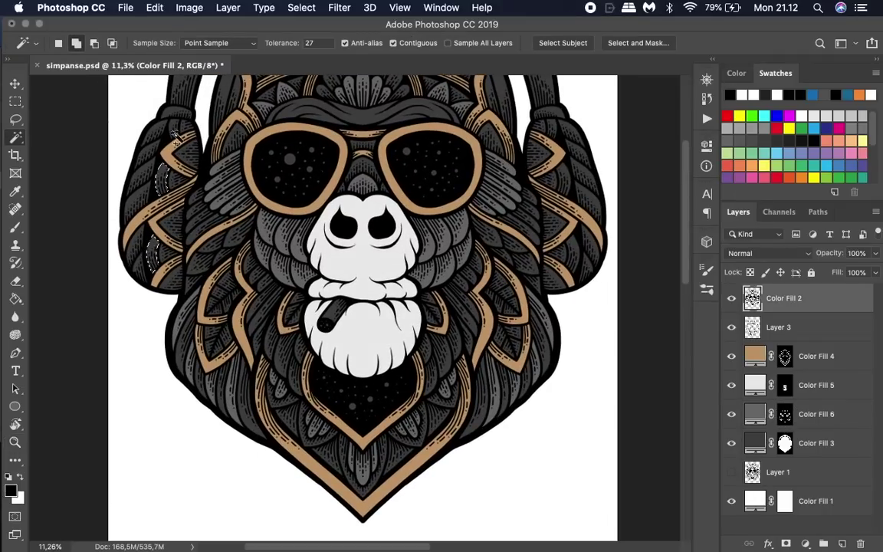
pyautogui.hscroll(2, 346, 256)
pyautogui.scroll(2, 346, 256)
pyautogui.click(301, 8)
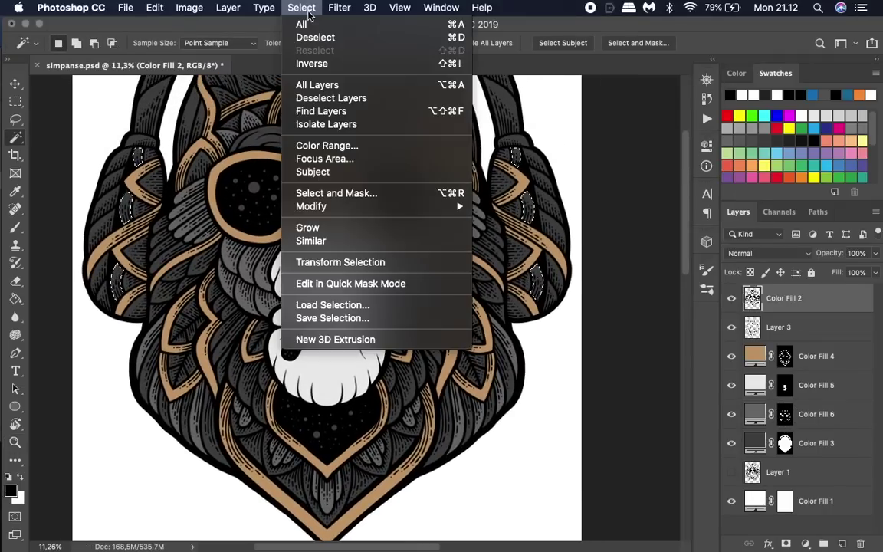
pyautogui.click(506, 232)
pyautogui.press('Return')
pyautogui.click(784, 414)
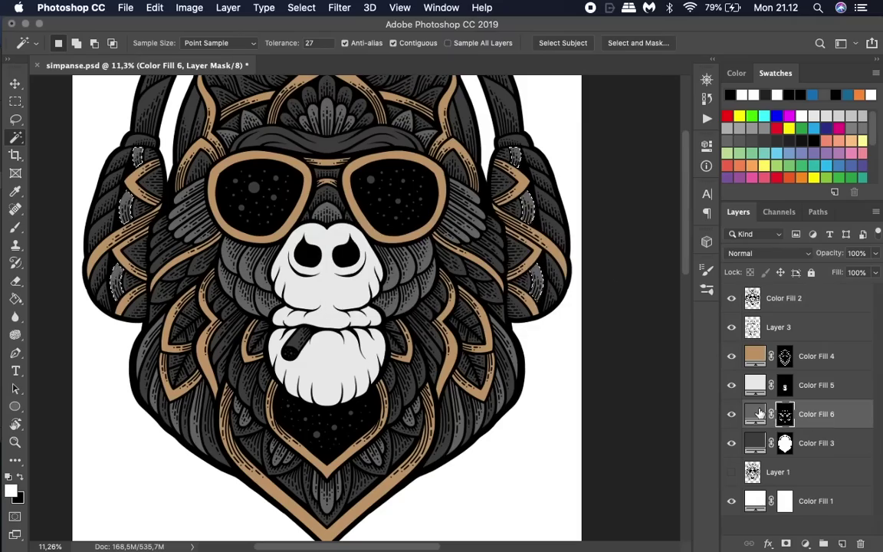
pyautogui.press('z')
pyautogui.scroll(-3, 463, 286)
pyautogui.scroll(5, 351, 375)
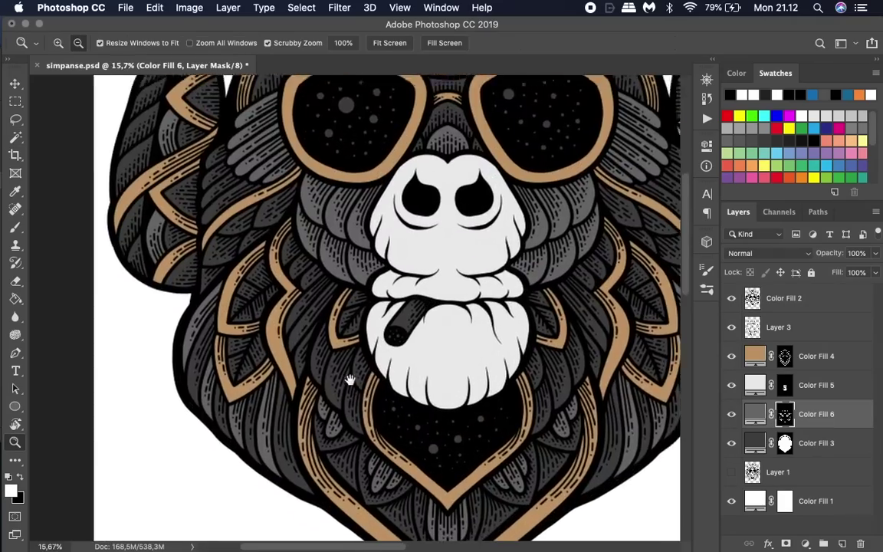
pyautogui.scroll(2, 381, 387)
# Step: Select another fur area, expand it, and add it to the gray fur mask
pyautogui.press('w')
pyautogui.hotkey('alt', 'shift', ']')
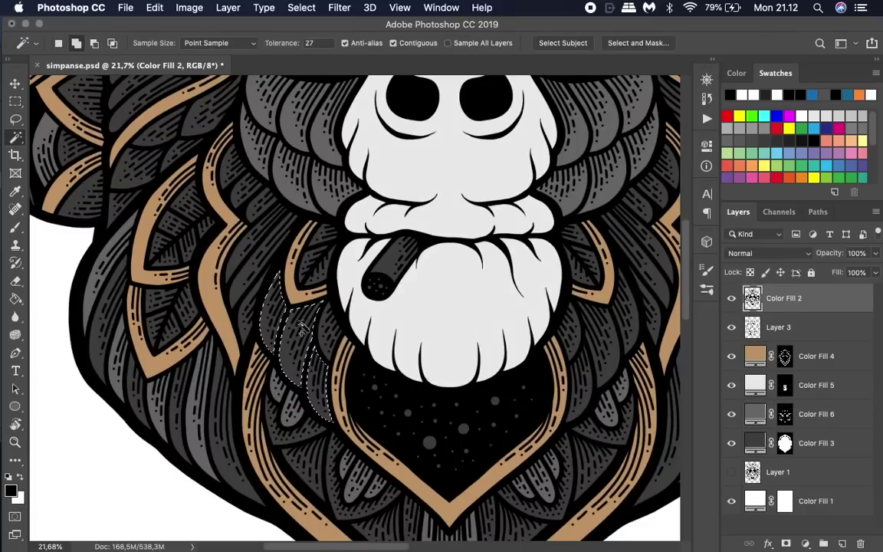
pyautogui.press('z')
pyautogui.scroll(-2, 611, 348)
pyautogui.scroll(-2, 611, 349)
pyautogui.click(301, 7)
pyautogui.moveTo(312, 207)
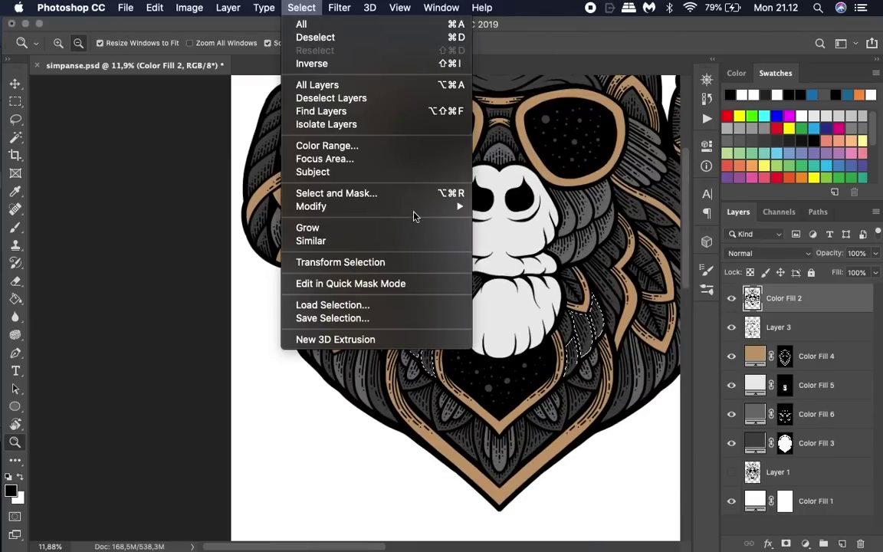
pyautogui.click(506, 233)
pyautogui.click(512, 253)
pyautogui.click(785, 414)
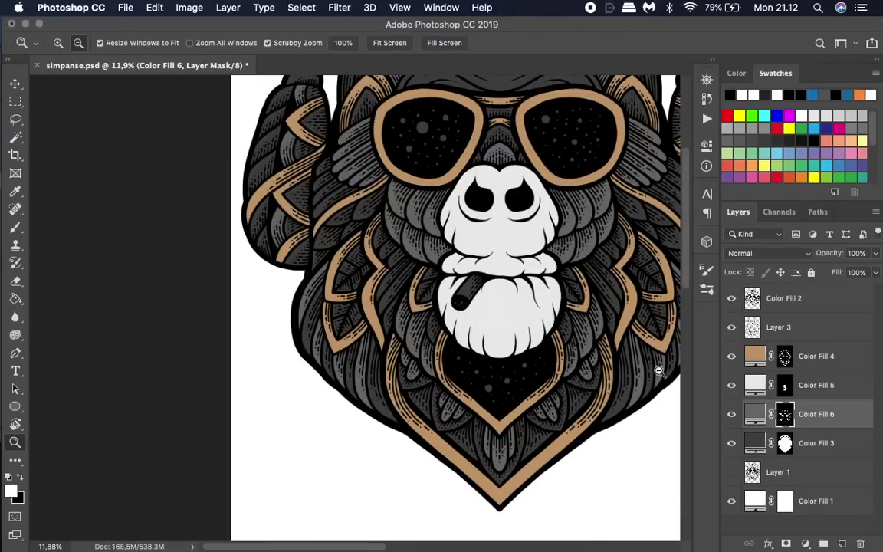
pyautogui.scroll(-2, 598, 368)
pyautogui.scroll(-2, 566, 336)
pyautogui.scroll(5, 396, 310)
# Step: Pick a further fur area on the line art and target the gray fur mask without expanding
pyautogui.press('w')
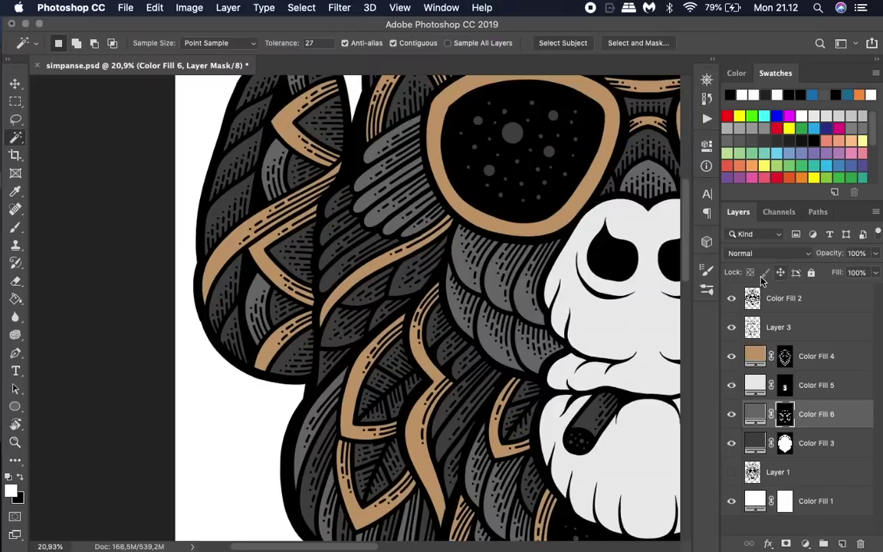
pyautogui.click(767, 299)
pyautogui.hscroll(10, 471, 313)
pyautogui.scroll(2, 471, 313)
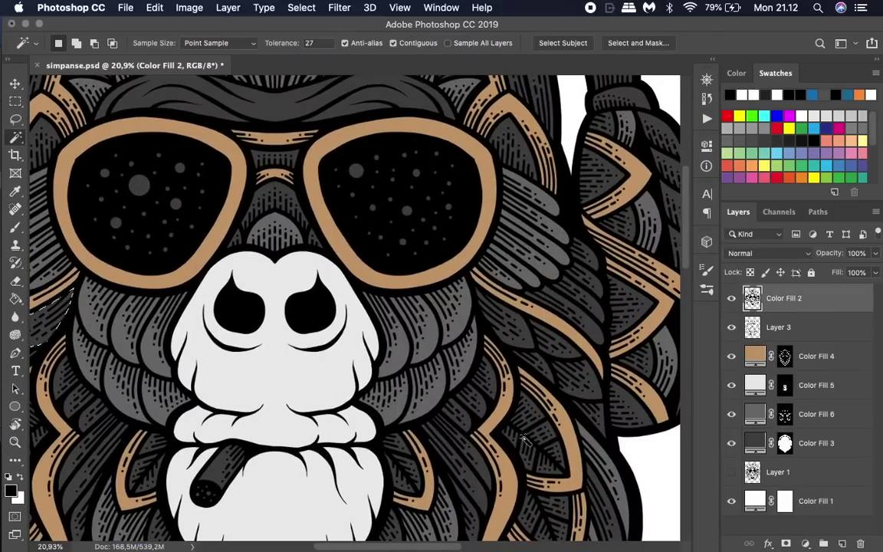
pyautogui.hscroll(5, 523, 441)
pyautogui.scroll(-4, 498, 368)
pyautogui.press('z')
pyautogui.scroll(-5, 541, 345)
pyautogui.click(301, 8)
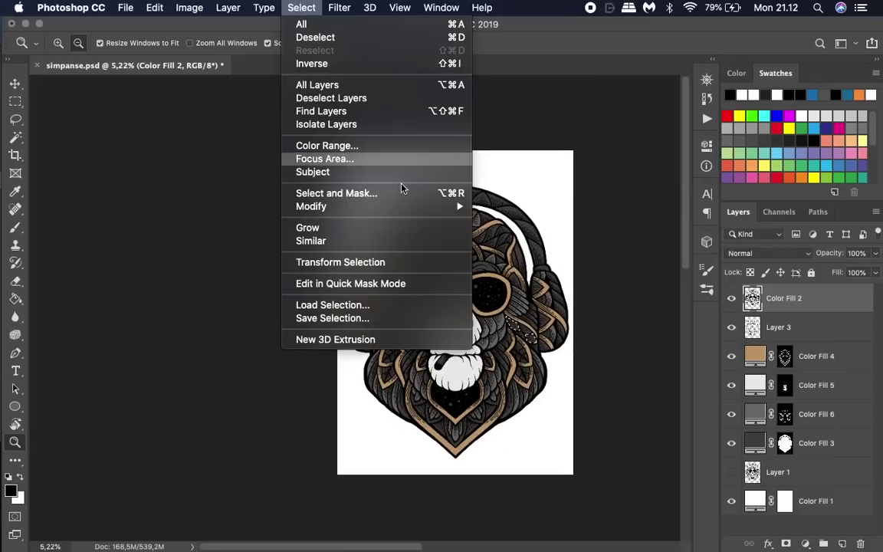
pyautogui.click(541, 270)
pyautogui.click(783, 417)
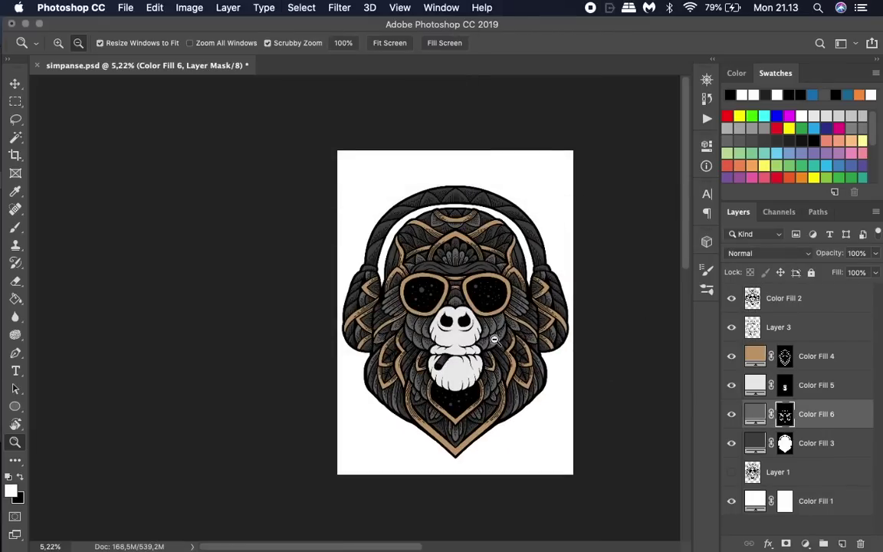
pyautogui.scroll(3, 494, 340)
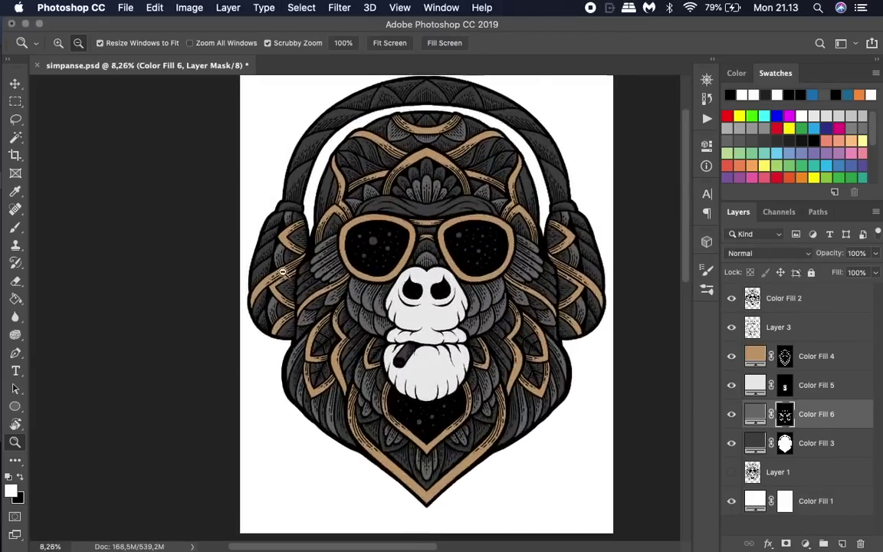
pyautogui.scroll(2, 282, 272)
# Step: Expand a fur selection on the face's right side by 5 px onto the gray fur mask
pyautogui.hotkey('alt', '.')
pyautogui.press('w')
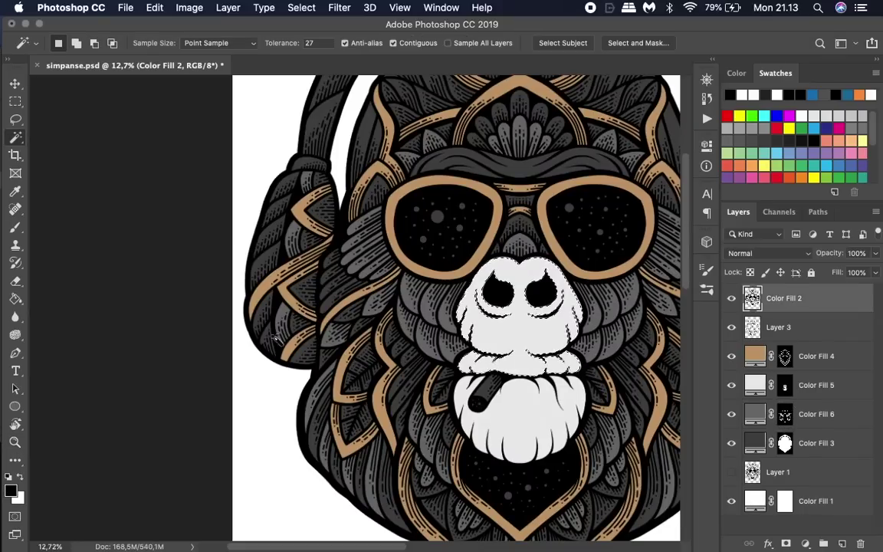
pyautogui.moveTo(456, 272); pyautogui.dragTo(226, 302)
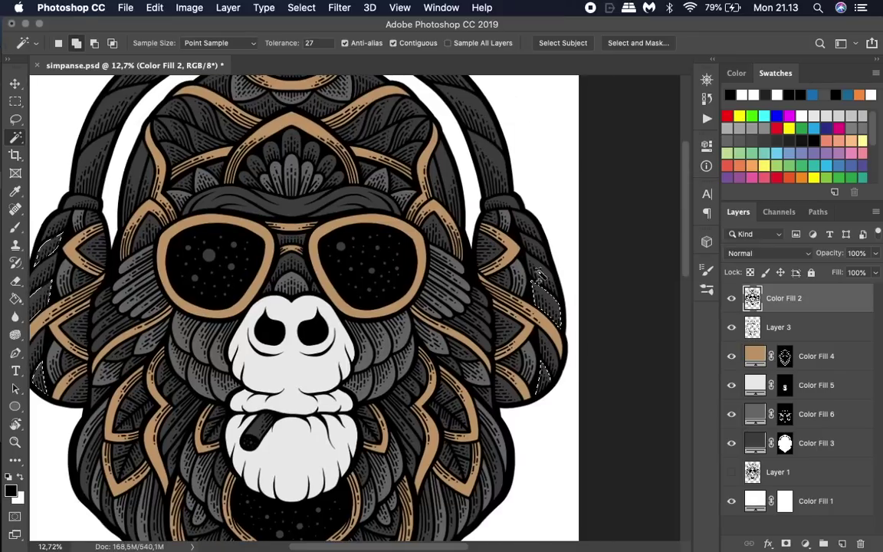
pyautogui.click(301, 8)
pyautogui.click(491, 233)
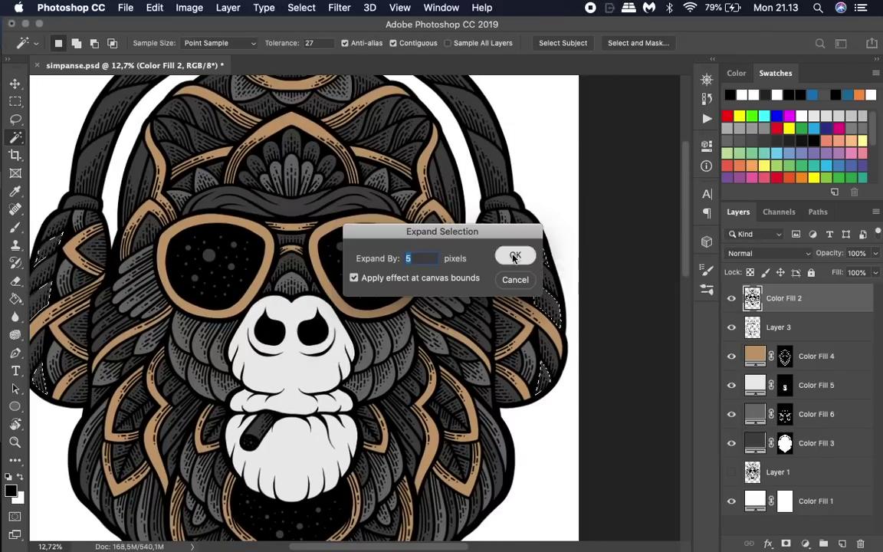
pyautogui.click(517, 255)
pyautogui.click(784, 414)
pyautogui.press('z')
pyautogui.moveTo(492, 284); pyautogui.dragTo(360, 166)
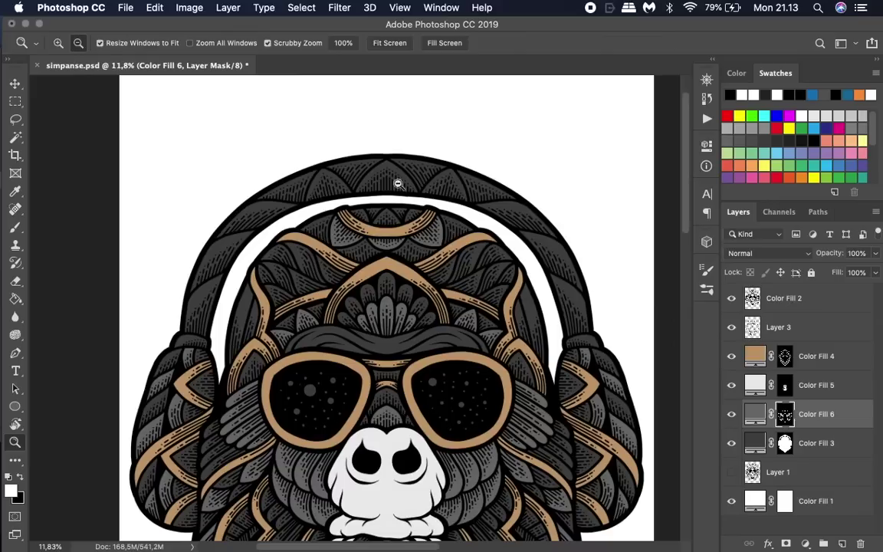
# Step: Select and expand the headband pieces, fill them white in Color Fill 6's mask, and deselect
pyautogui.press('w')
pyautogui.click(785, 302)
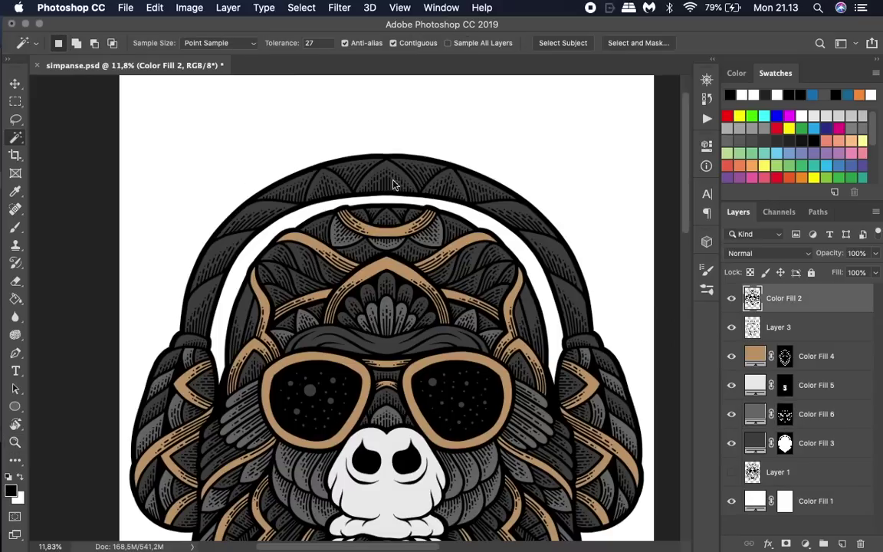
pyautogui.keyDown('shift'); pyautogui.click(554, 261); pyautogui.keyUp('shift')
pyautogui.click(301, 7)
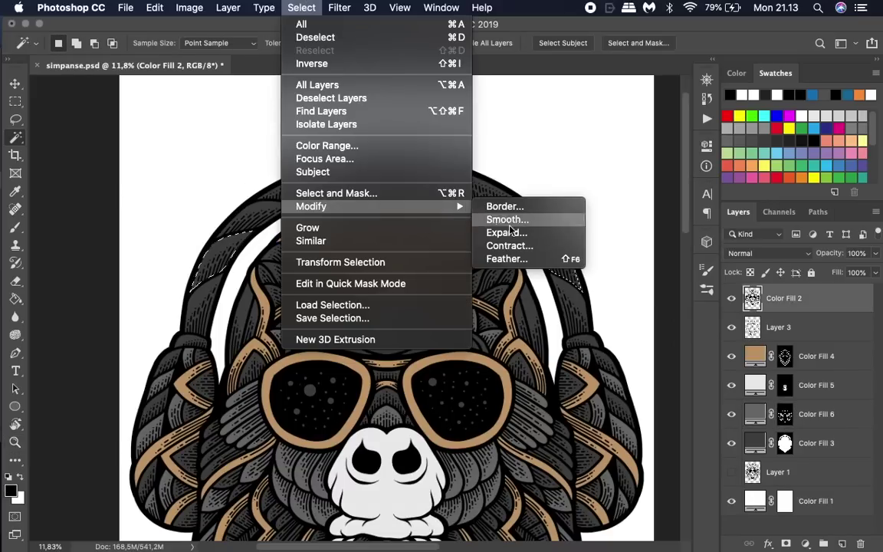
pyautogui.click(519, 232)
pyautogui.click(512, 255)
pyautogui.click(785, 414)
pyautogui.press('x')
pyautogui.hotkey('alt', 'BackSpace')
pyautogui.hotkey('ctrl', 'd')
pyautogui.press('z')
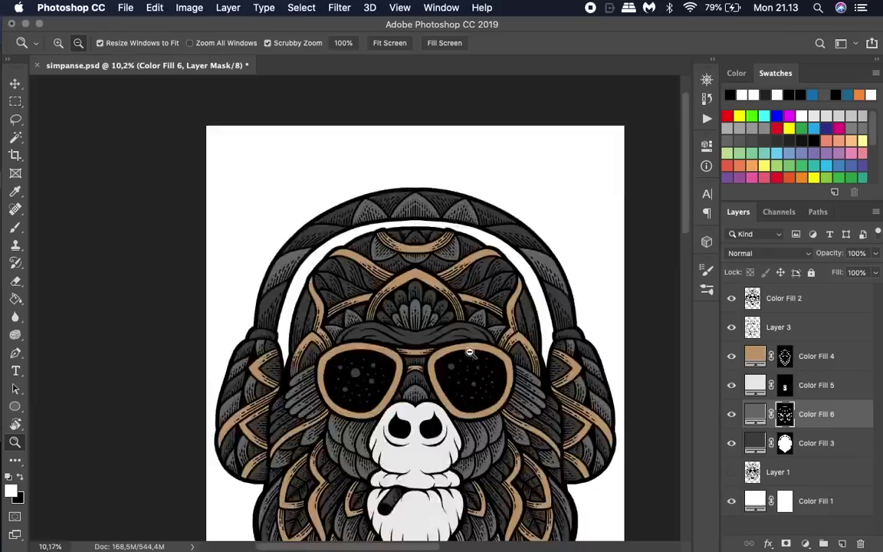
pyautogui.moveTo(499, 314)
pyautogui.mouseDown()
pyautogui.moveTo(495, 301)
pyautogui.moveTo(474, 324)
pyautogui.moveTo(509, 345)
pyautogui.mouseUp()
# Step: Target Color Fill 5's mask and zoom in on the starry chest, ready to brush the stars white
pyautogui.press('z')
pyautogui.click(389, 43)
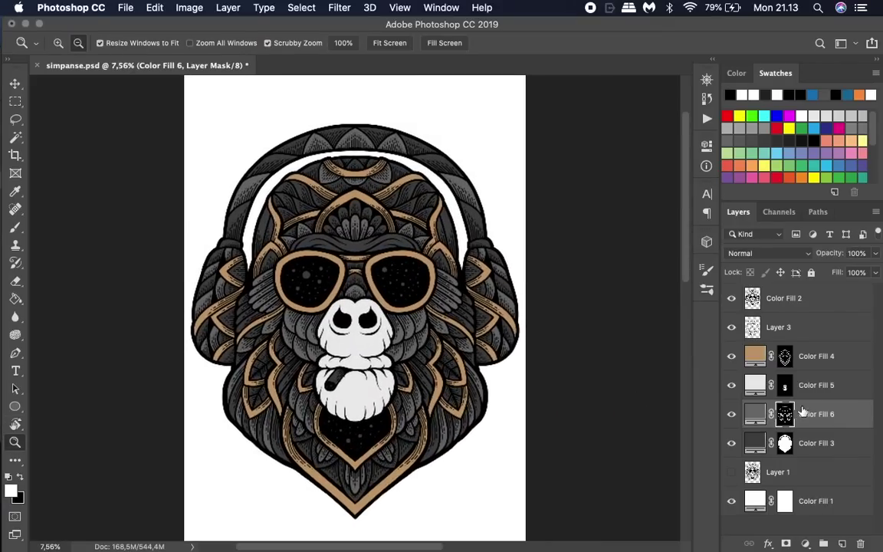
pyautogui.click(785, 385)
pyautogui.moveTo(341, 472); pyautogui.dragTo(382, 366)
pyautogui.press('b')
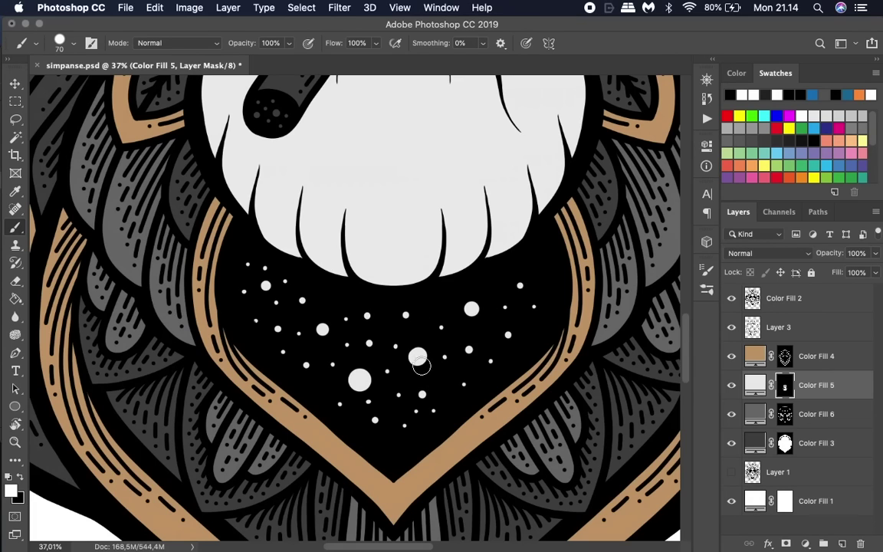
# Step: Whiten the star dots in both sunglass lenses on Color Fill 5's mask, then review the whole gorilla
pyautogui.press('z')
pyautogui.moveTo(428, 270); pyautogui.dragTo(450, 188)
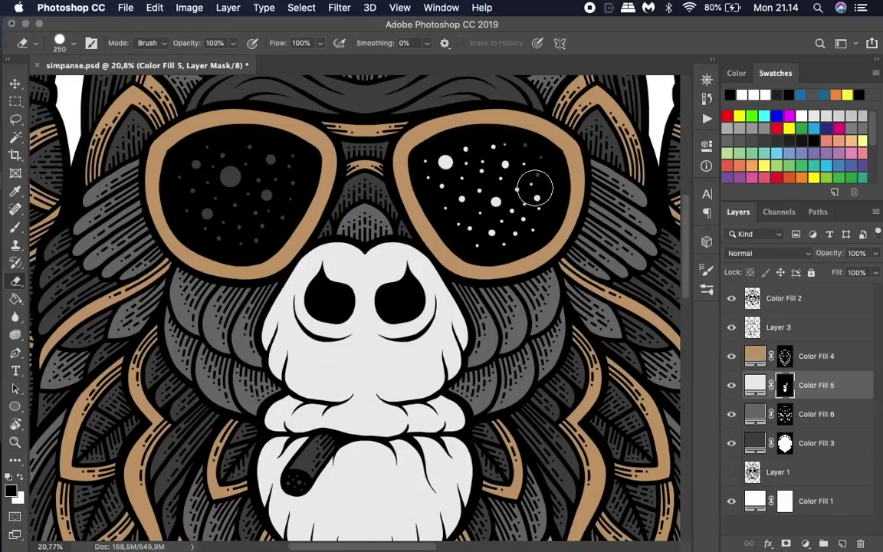
pyautogui.hscroll(-5, 522, 207)
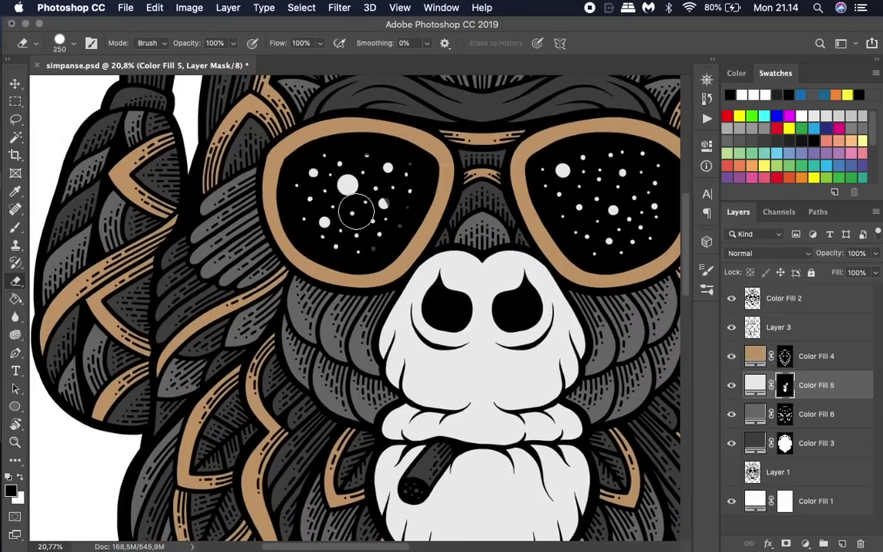
pyautogui.press('z')
pyautogui.moveTo(385, 188); pyautogui.dragTo(575, 240)
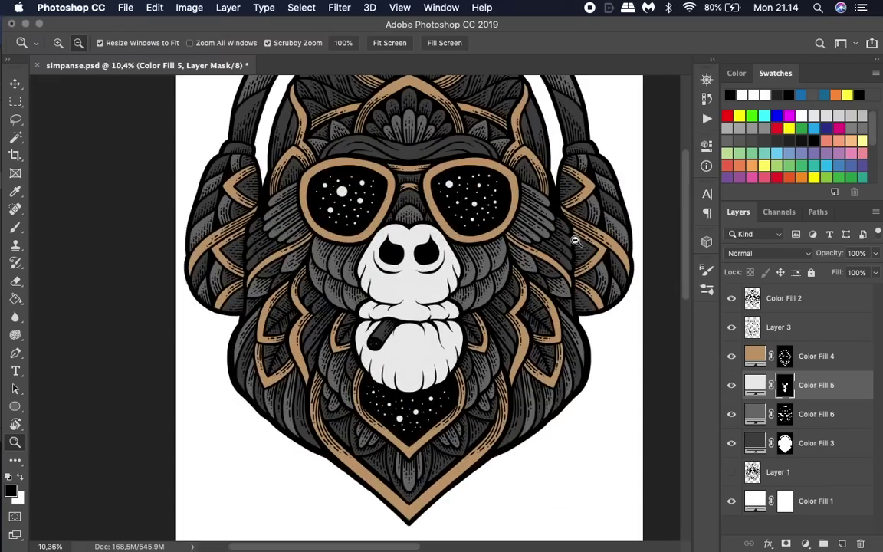
pyautogui.scroll(-2, 517, 292)
pyautogui.scroll(3, 442, 335)
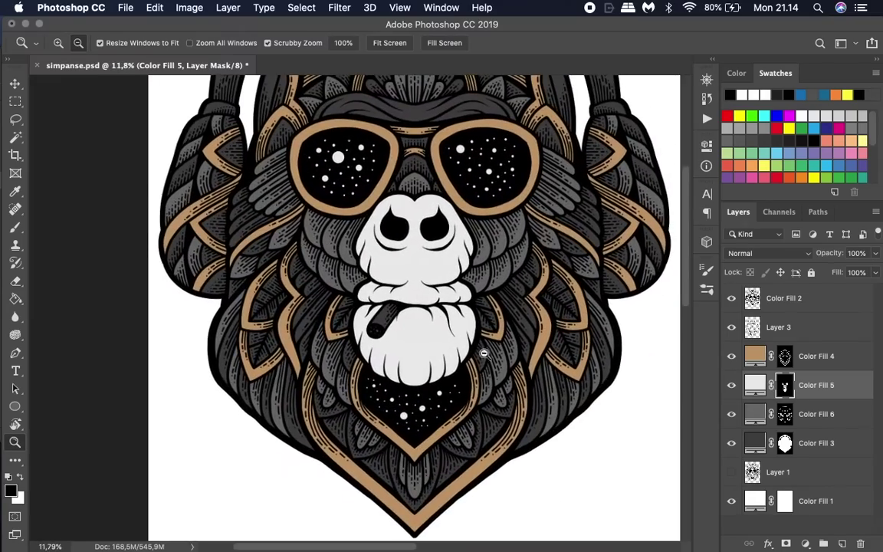
pyautogui.scroll(-2, 478, 359)
pyautogui.scroll(2, 478, 359)
pyautogui.scroll(2, 398, 230)
pyautogui.scroll(-2, 399, 230)
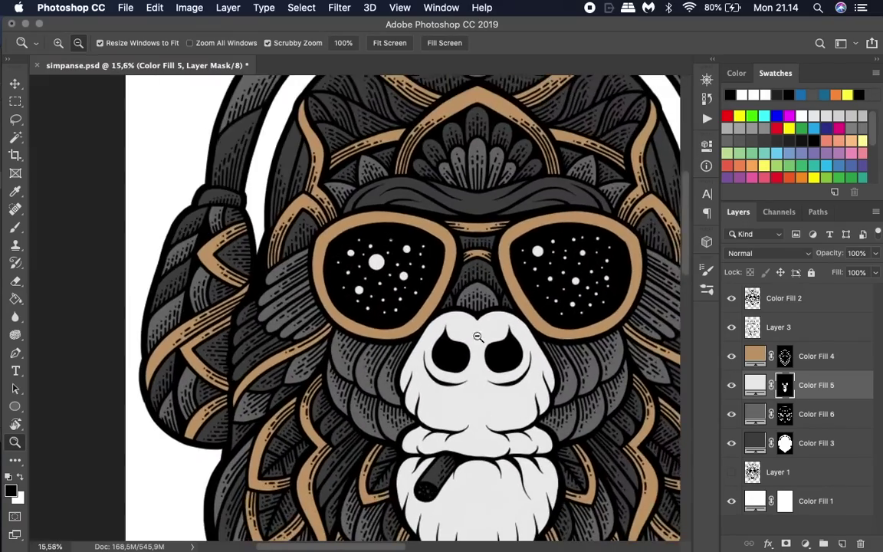
pyautogui.click(753, 332)
# Step: Turn on vertical mirror symmetry for the brush and zoom in on the left lens
pyautogui.press('r')
pyautogui.moveTo(481, 305); pyautogui.dragTo(337, 288)
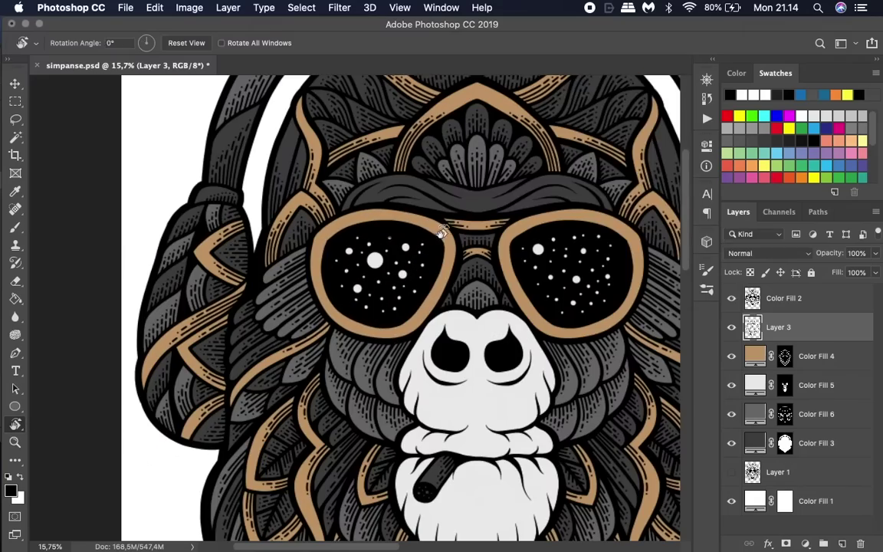
pyautogui.press('b')
pyautogui.click(549, 43)
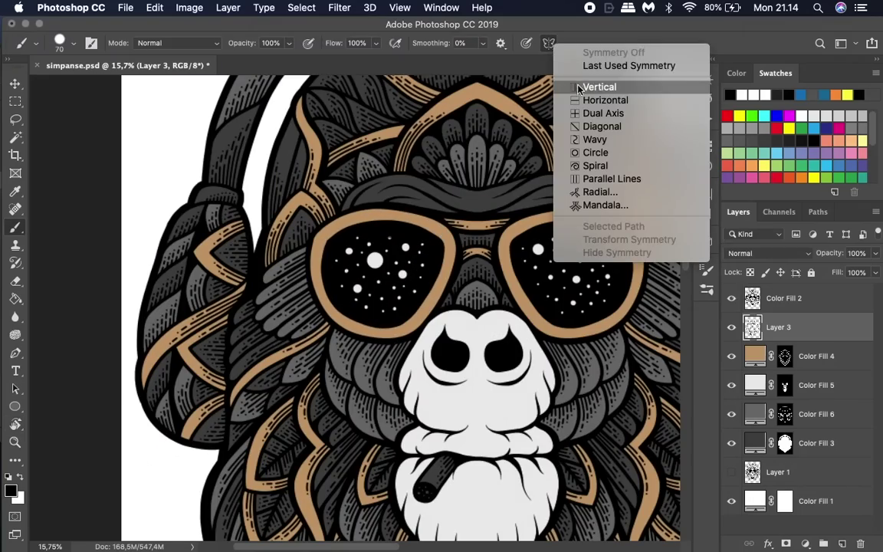
pyautogui.click(598, 86)
pyautogui.press('Return')
pyautogui.press('z')
pyautogui.moveTo(425, 225); pyautogui.dragTo(475, 225)
# Step: Clear the old black marks on the left rim and paint a black dashed line inside it
pyautogui.press('r')
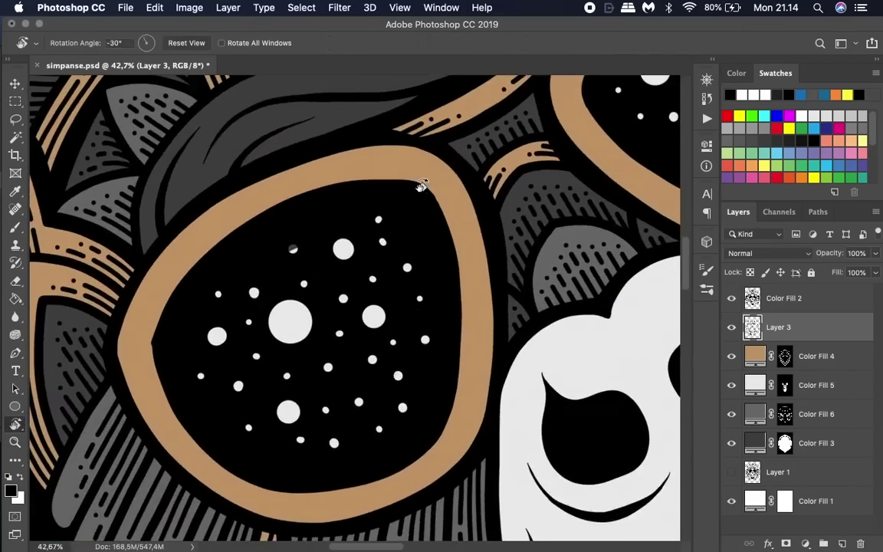
pyautogui.scroll(5, 272, 276)
pyautogui.press('b')
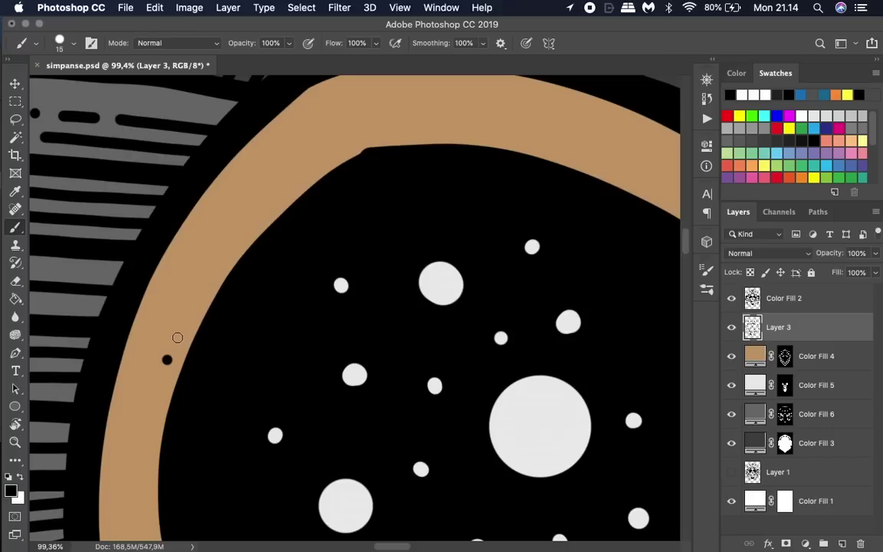
pyautogui.moveTo(386, 142); pyautogui.dragTo(195, 297)
pyautogui.press('z')
pyautogui.keyDown('alt'); pyautogui.click(396, 321); pyautogui.keyUp('alt')
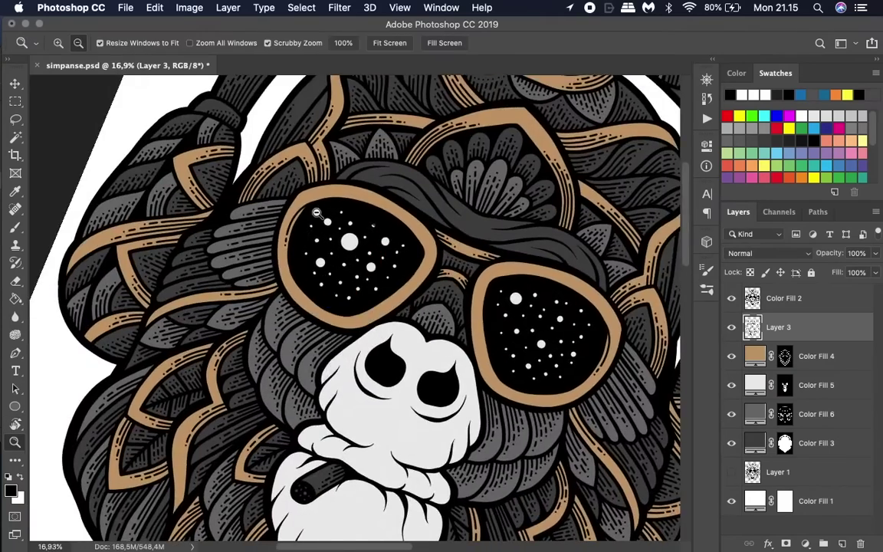
pyautogui.moveTo(293, 231); pyautogui.dragTo(286, 177)
pyautogui.press('b')
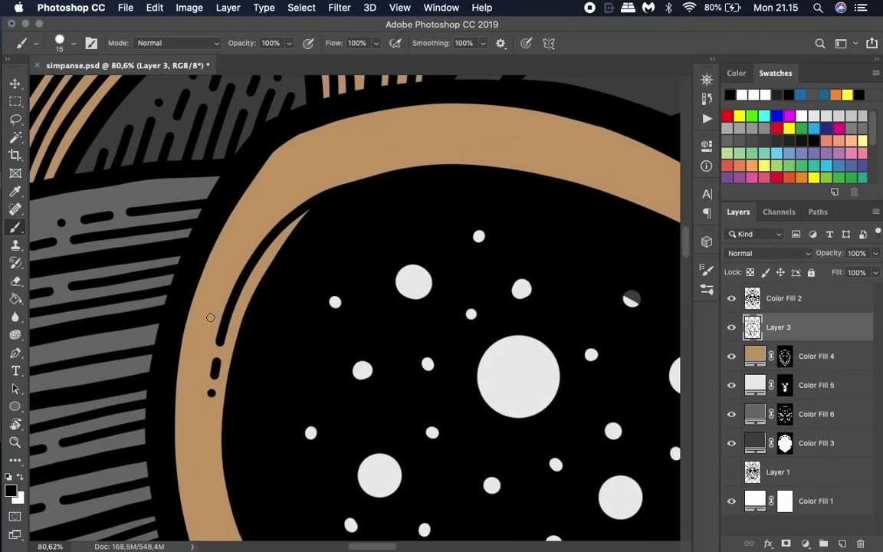
pyautogui.moveTo(227, 266); pyautogui.dragTo(510, 100)
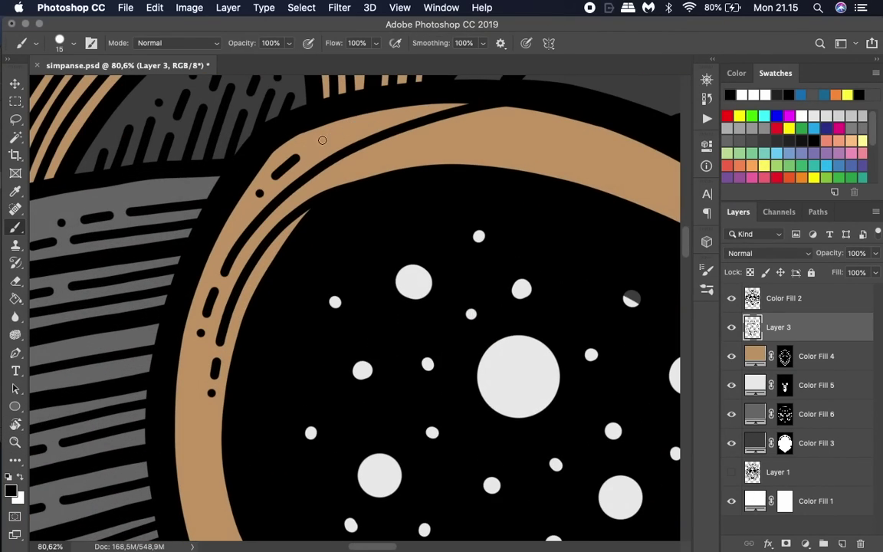
# Step: Angle the view and retry a black dash along the tan rim, undoing the too-long strokes
pyautogui.press('r')
pyautogui.keyDown('alt'); pyautogui.scroll(-5, 423, 226); pyautogui.keyUp('alt')
pyautogui.press('z')
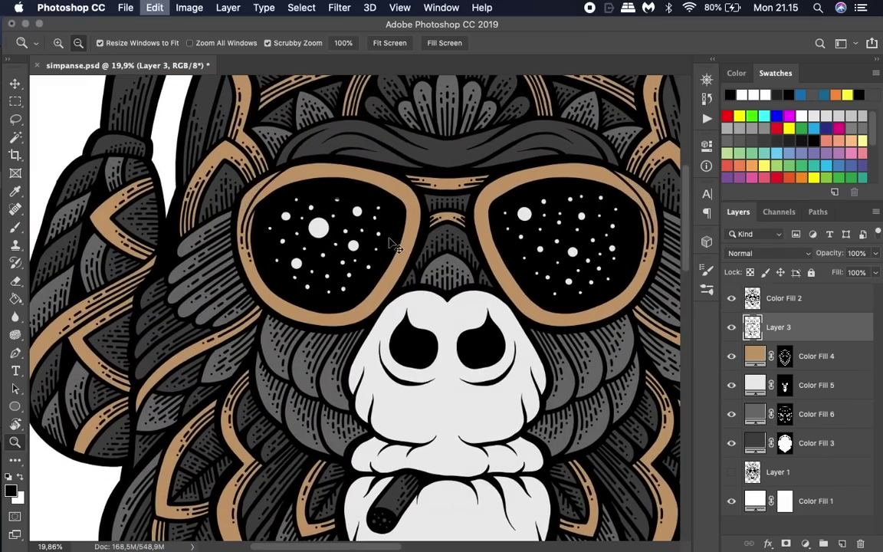
pyautogui.keyDown('alt'); pyautogui.scroll(-1, 327, 266); pyautogui.keyUp('alt')
pyautogui.press('r')
pyautogui.moveTo(327, 266); pyautogui.dragTo(227, 307)
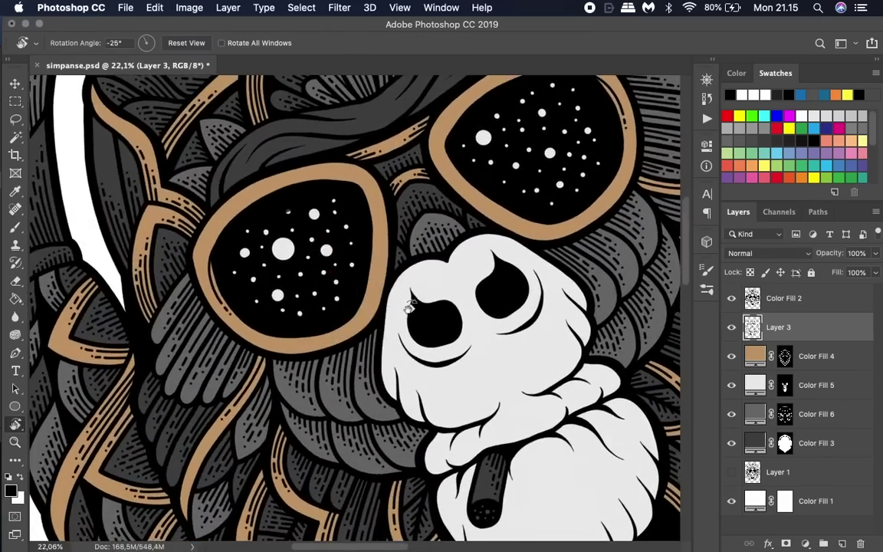
pyautogui.press('z')
pyautogui.keyDown('alt'); pyautogui.scroll(5, 228, 306); pyautogui.keyUp('alt')
pyautogui.press('b')
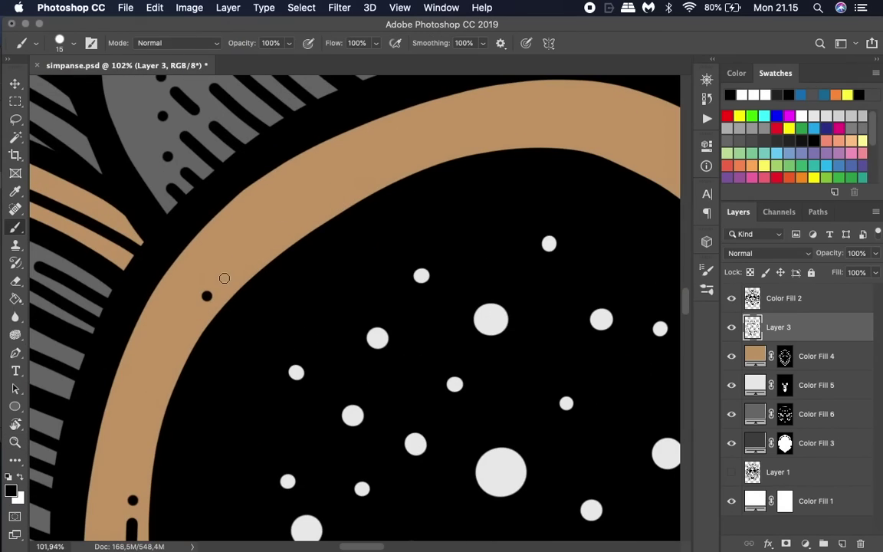
pyautogui.moveTo(267, 238); pyautogui.dragTo(549, 154)
pyautogui.press('cmd+z')
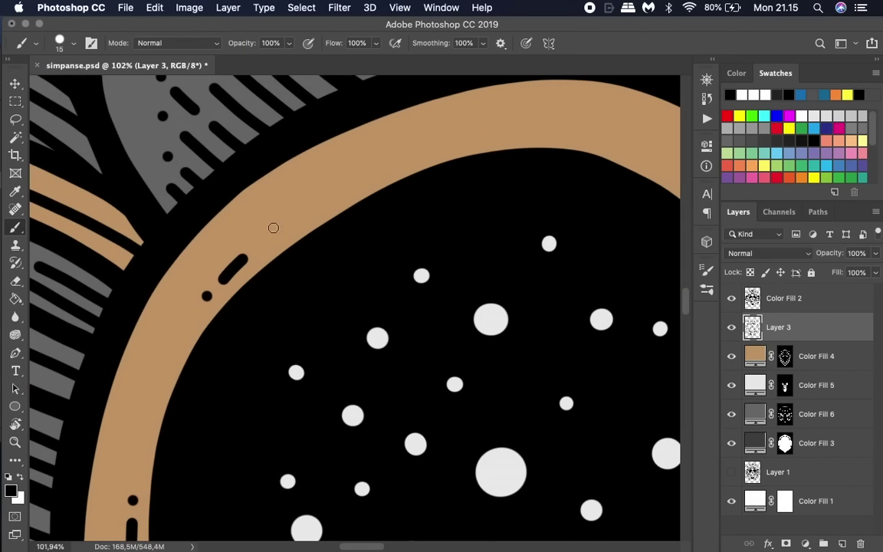
pyautogui.moveTo(261, 242)
pyautogui.mouseDown()
pyautogui.moveTo(387, 162)
pyautogui.moveTo(544, 144)
pyautogui.mouseUp()
pyautogui.press('cmd+z')
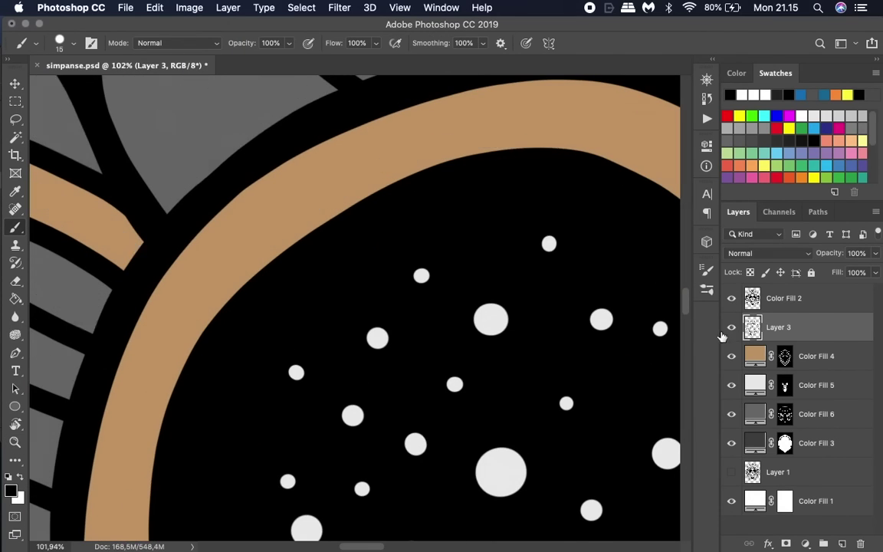
# Step: Recenter on both lenses and paint a shorter black dash along the lower rim
pyautogui.press('r')
pyautogui.press('Escape')
pyautogui.moveTo(537, 326); pyautogui.dragTo(365, 280)
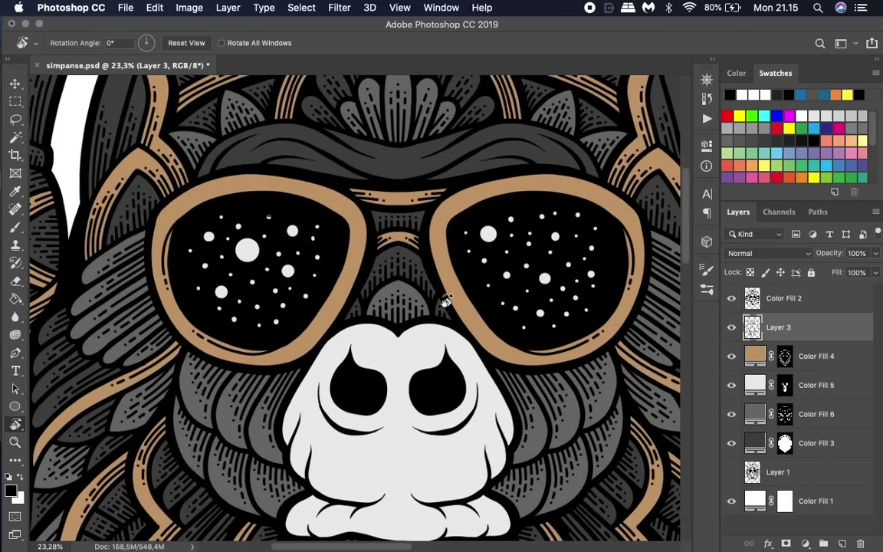
pyautogui.moveTo(445, 300); pyautogui.dragTo(345, 305)
pyautogui.press('z')
pyautogui.moveTo(276, 349); pyautogui.dragTo(306, 348)
pyautogui.press('b')
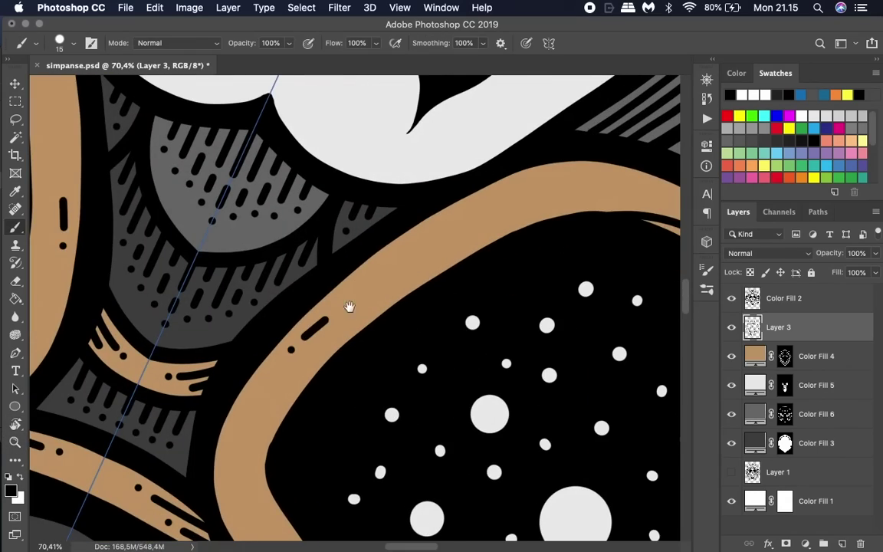
pyautogui.moveTo(349, 306)
pyautogui.mouseDown()
pyautogui.moveTo(308, 350)
pyautogui.moveTo(464, 194)
pyautogui.mouseUp()
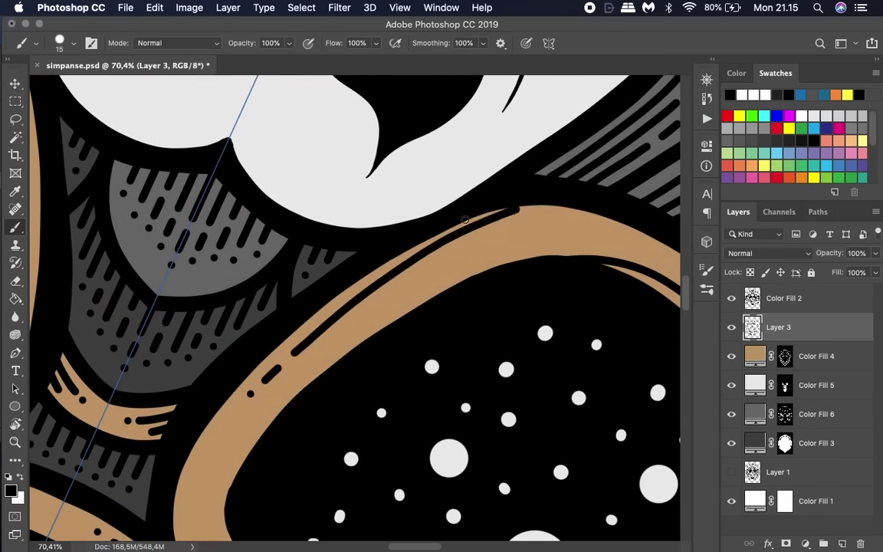
pyautogui.hotkey('ctrl', 'z')
pyautogui.moveTo(294, 354); pyautogui.dragTo(414, 265)
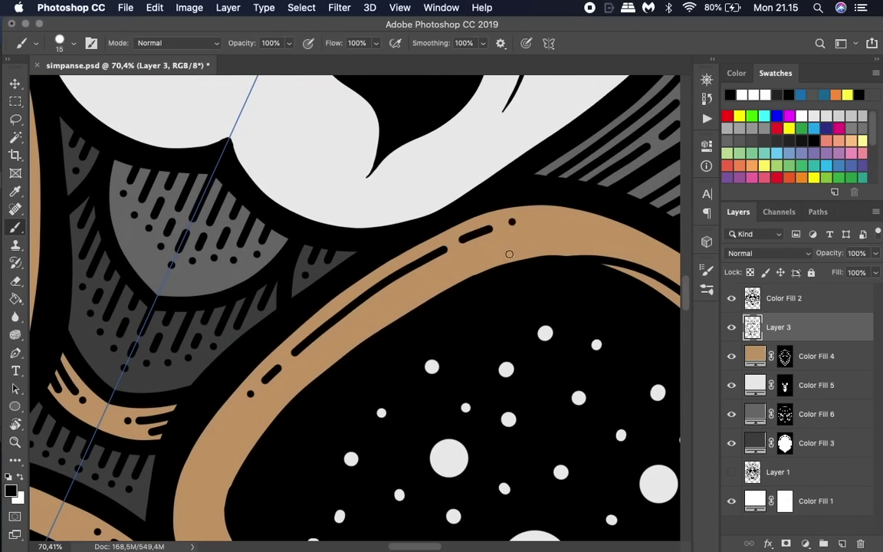
# Step: Rotate to the next rim section and extend the black dashes down the rim's curve
pyautogui.press('z')
pyautogui.moveTo(509, 254)
pyautogui.mouseDown()
pyautogui.moveTo(430, 253)
pyautogui.moveTo(460, 254)
pyautogui.mouseUp()
pyautogui.press('r')
pyautogui.moveTo(360, 230); pyautogui.dragTo(434, 382)
pyautogui.press('z')
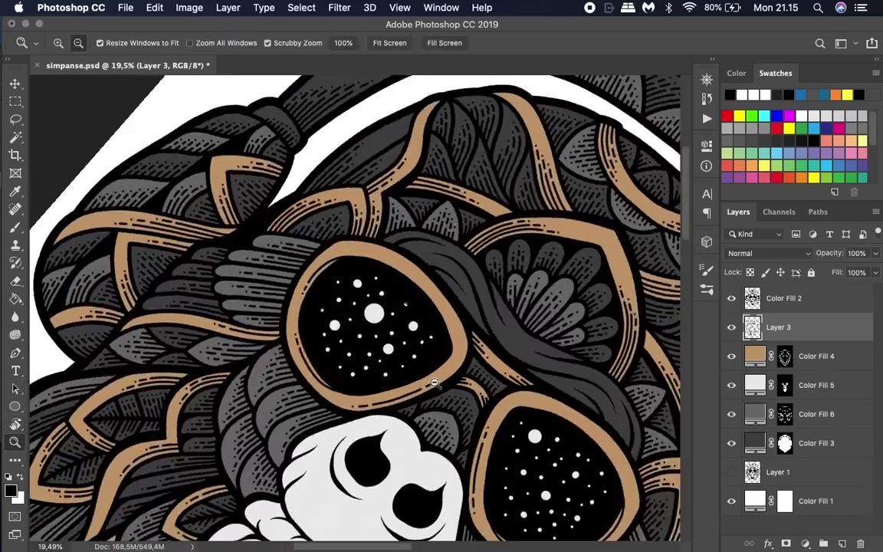
pyautogui.scroll(5, 434, 382)
pyautogui.press('b')
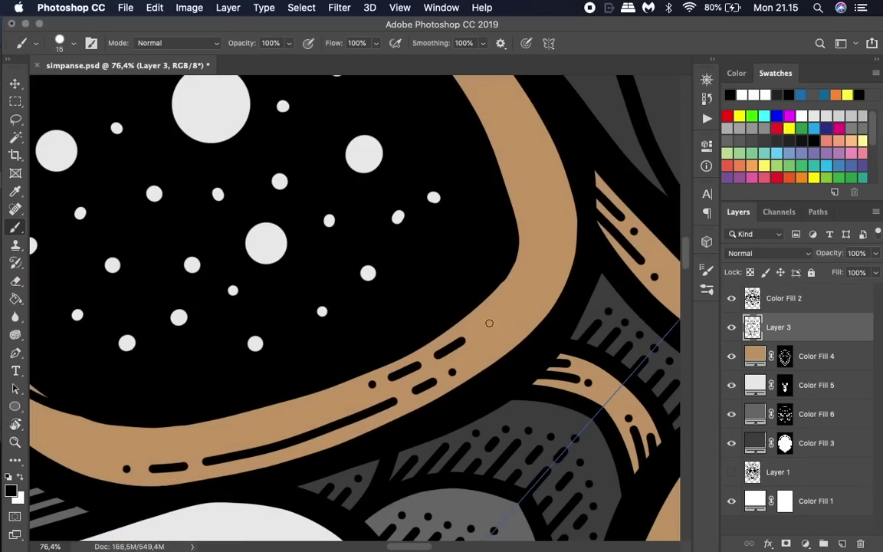
pyautogui.press('r')
pyautogui.moveTo(510, 281)
pyautogui.mouseDown()
pyautogui.moveTo(245, 238)
pyautogui.moveTo(397, 200)
pyautogui.mouseUp()
pyautogui.press('z')
pyautogui.press('b')
pyautogui.moveTo(298, 205); pyautogui.dragTo(167, 301)
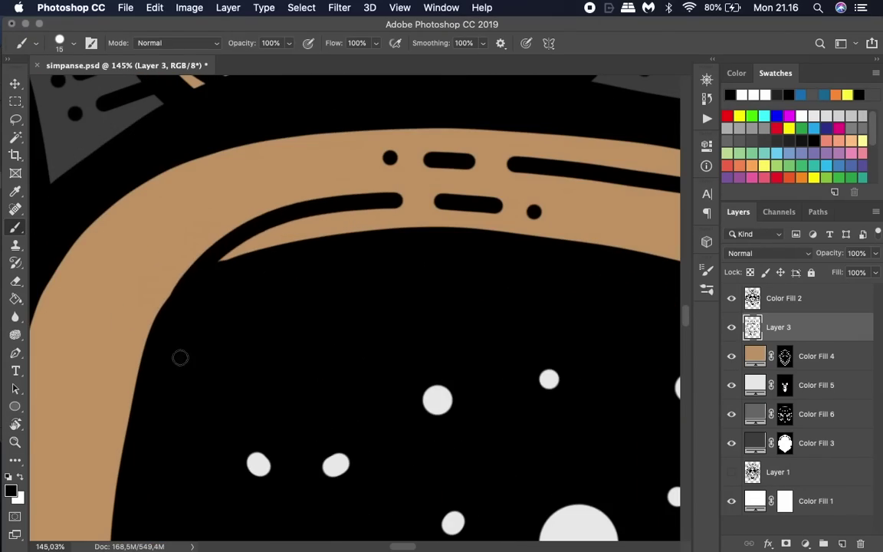
# Step: Review the dashed left lens rim, zoom out to the whole illustration, and save simpanse.psd
pyautogui.press('r')
pyautogui.press('z')
pyautogui.moveTo(429, 230)
pyautogui.mouseDown()
pyautogui.moveTo(307, 230)
pyautogui.moveTo(428, 232)
pyautogui.mouseUp()
pyautogui.press('r')
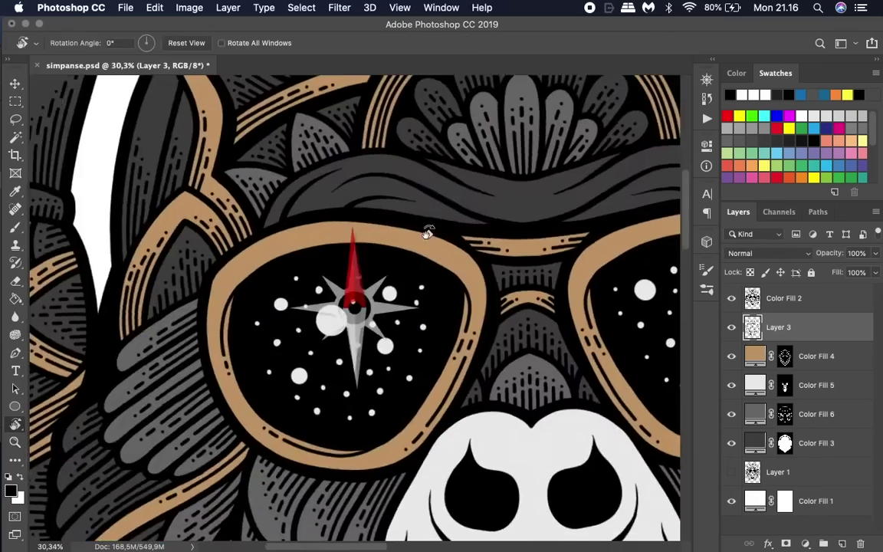
pyautogui.press('z')
pyautogui.moveTo(230, 310); pyautogui.dragTo(245, 295)
pyautogui.press('b')
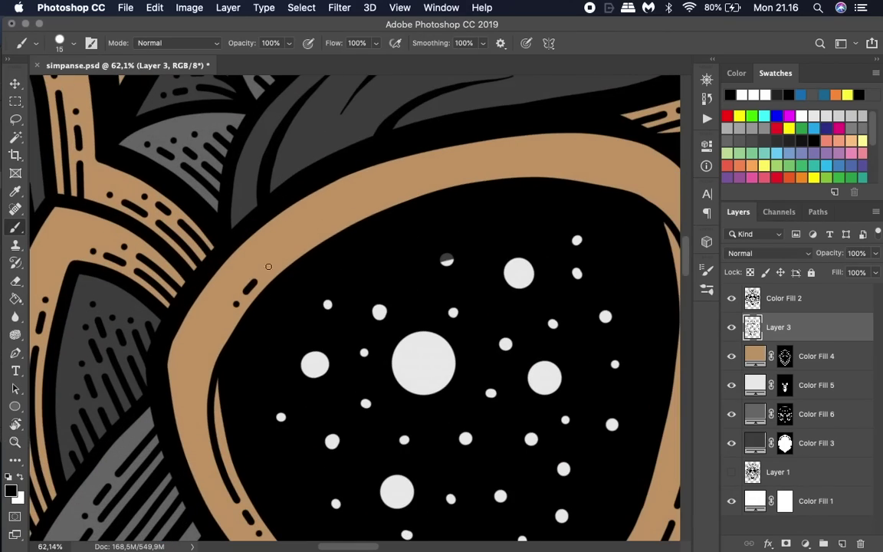
pyautogui.press('z')
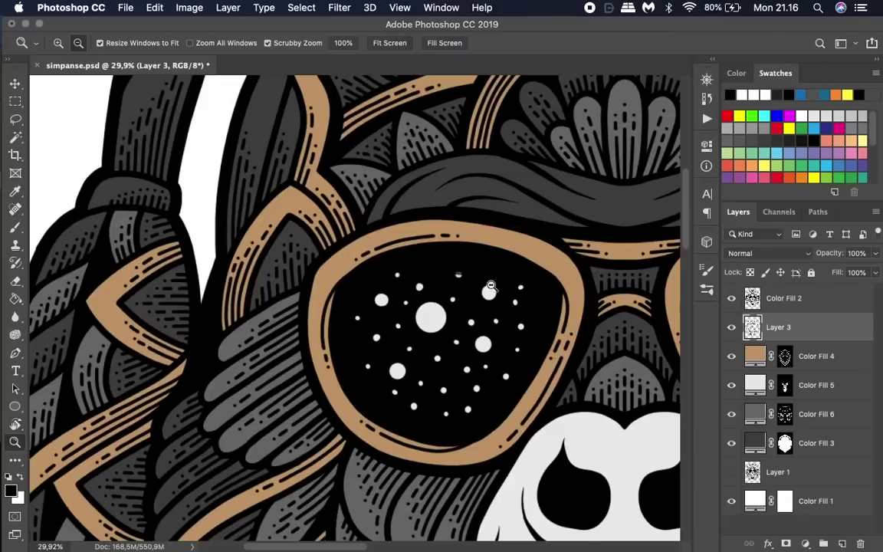
pyautogui.moveTo(443, 216); pyautogui.dragTo(418, 325)
pyautogui.press('r')
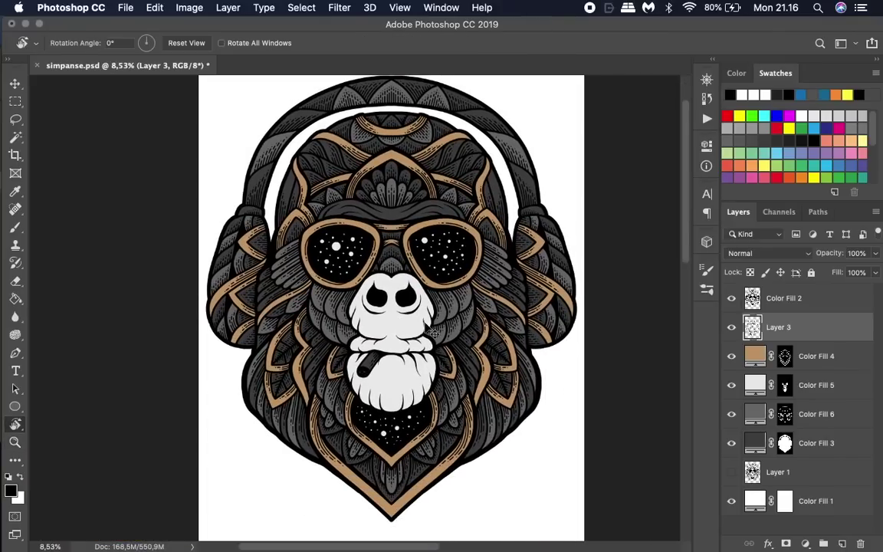
pyautogui.hotkey('ctrl', 's')
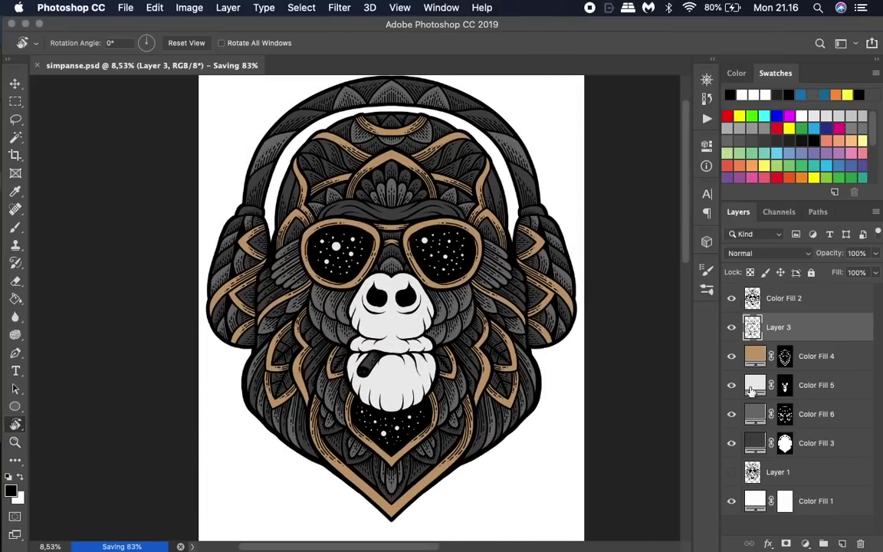
# Step: Try blue 1ba1e2 on Color Fill 3, magenta ca0068 on Color Fill 6, then a muted green
pyautogui.doubleClick(755, 443)
pyautogui.write('1ba1e2')
pyautogui.press('Return')
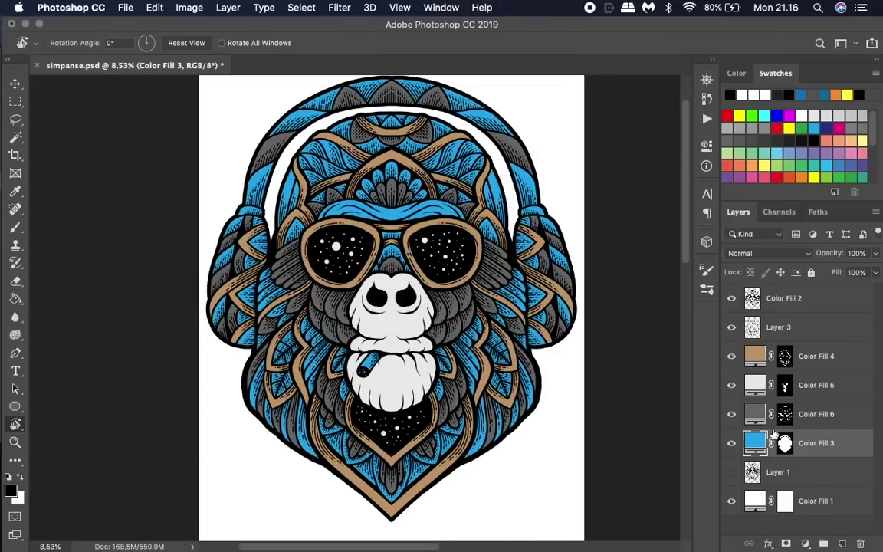
pyautogui.doubleClick(756, 414)
pyautogui.write('ca0068')
pyautogui.click(543, 95)
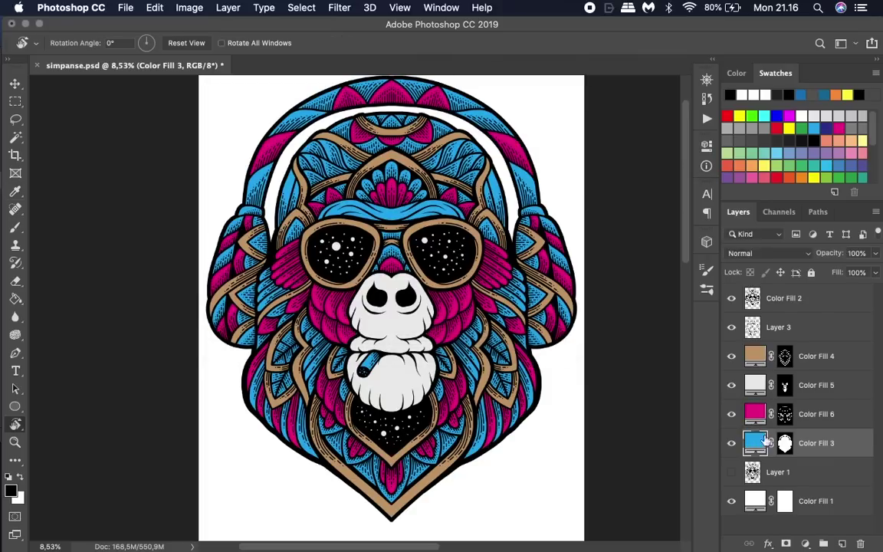
pyautogui.doubleClick(756, 443)
pyautogui.click(290, 154)
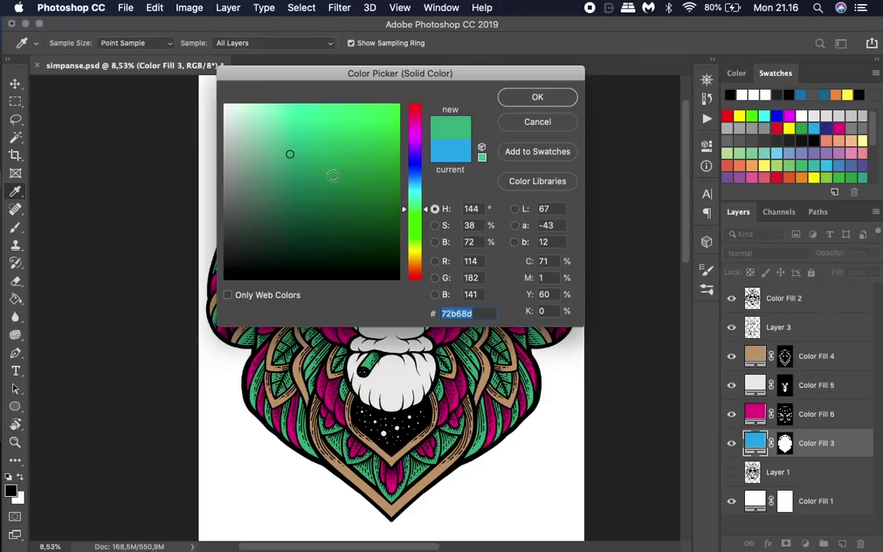
pyautogui.moveTo(246, 160); pyautogui.dragTo(250, 188)
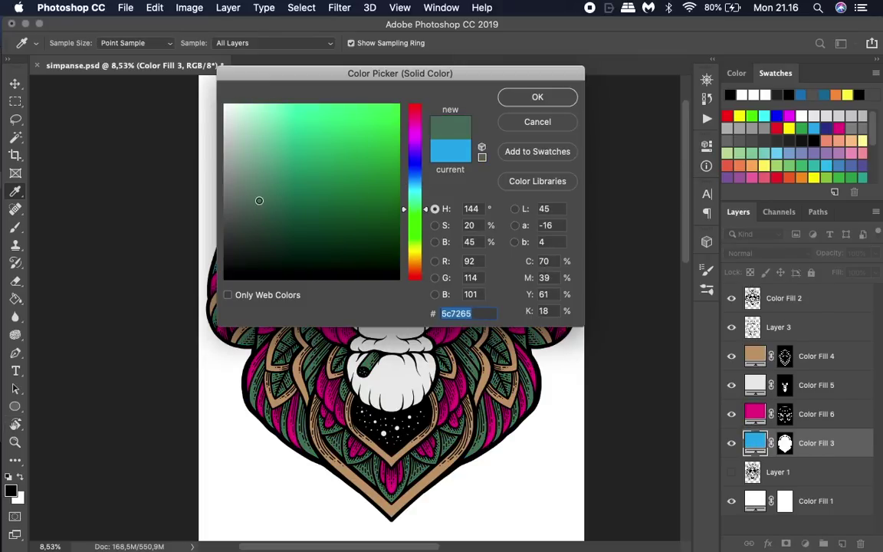
pyautogui.click(512, 103)
pyautogui.press('z')
pyautogui.scroll(-2, 453, 300)
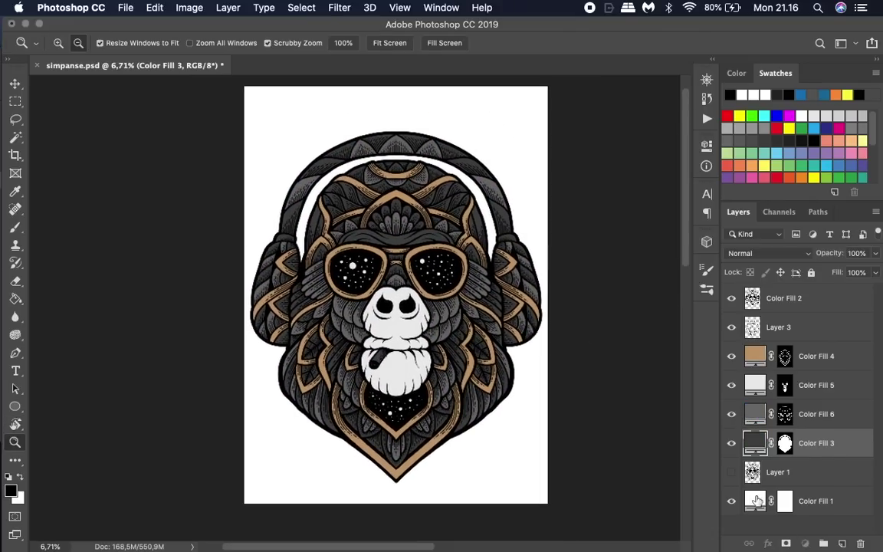
# Step: Set the Color Fill 1 background to black 000000, save, and fit the canvas on screen
pyautogui.doubleClick(757, 500)
pyautogui.write('000000')
pyautogui.press('Return')
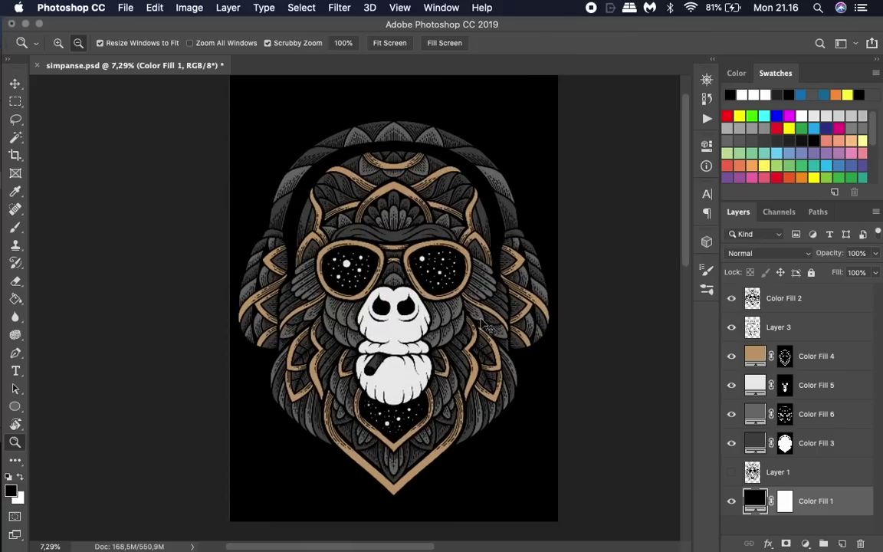
pyautogui.hotkey('ctrl', 's')
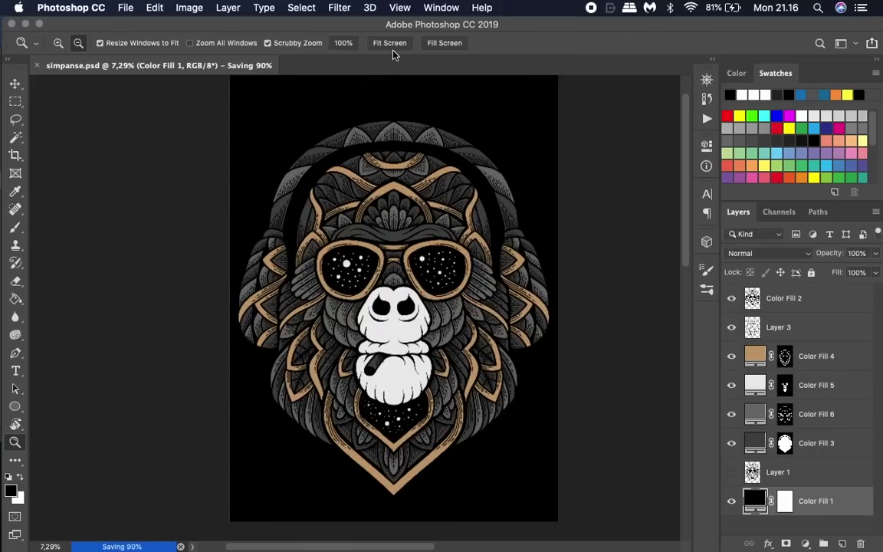
pyautogui.click(390, 44)
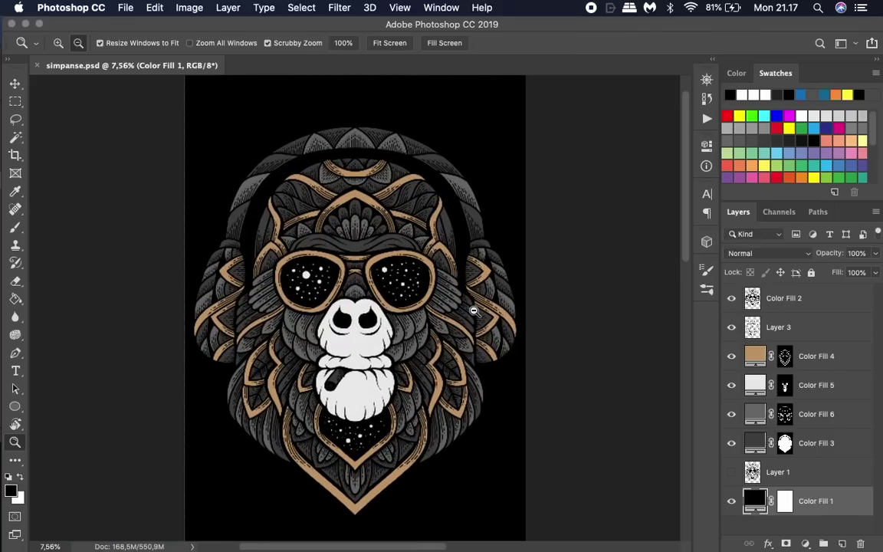